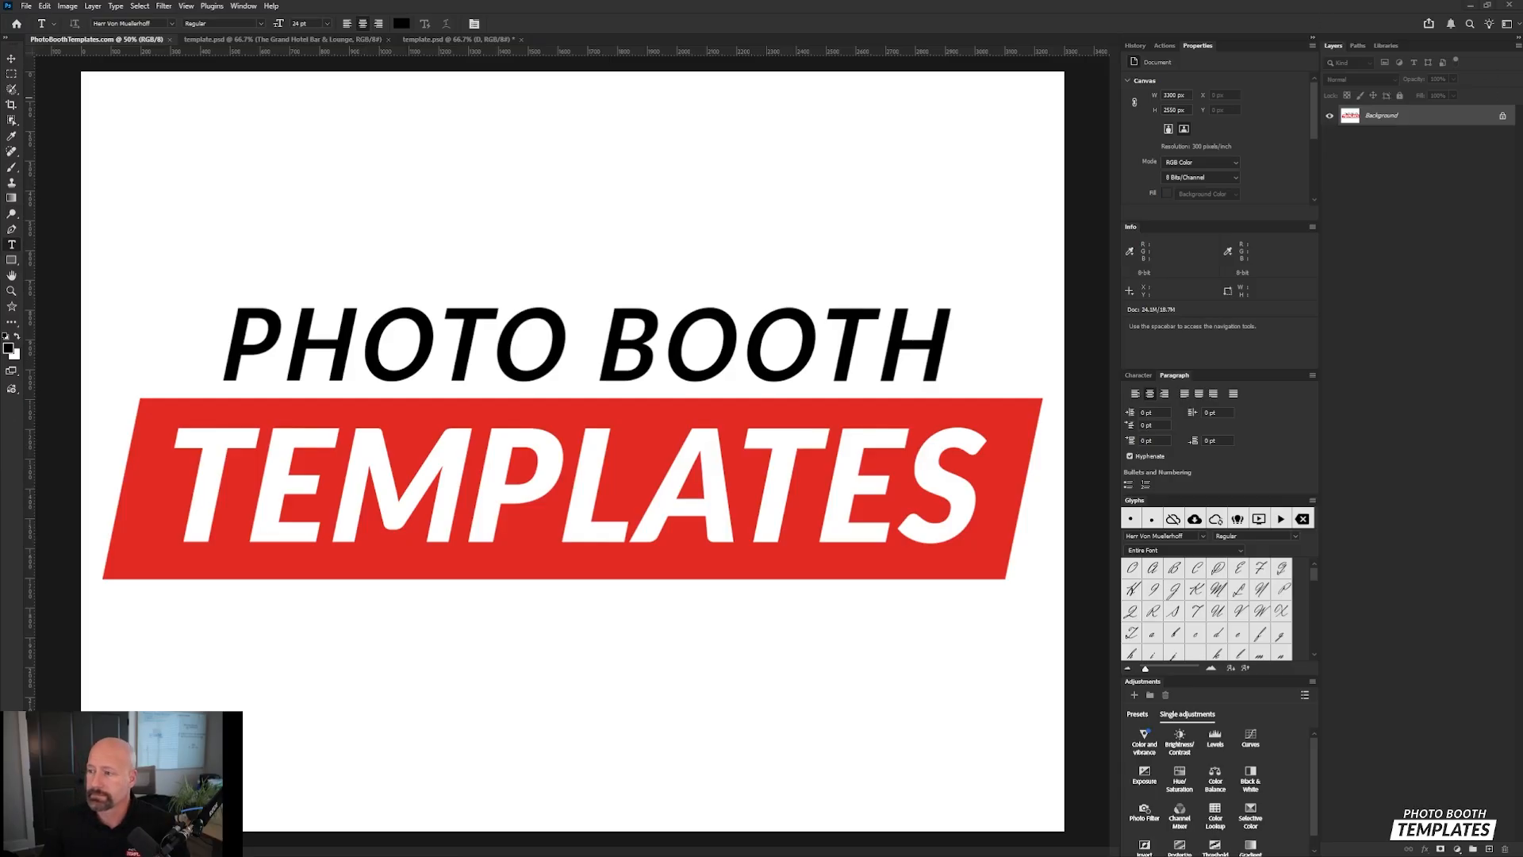
Step: Close the logo document and the M & D wedding template, leaving only the New Year party template open
click(169, 40)
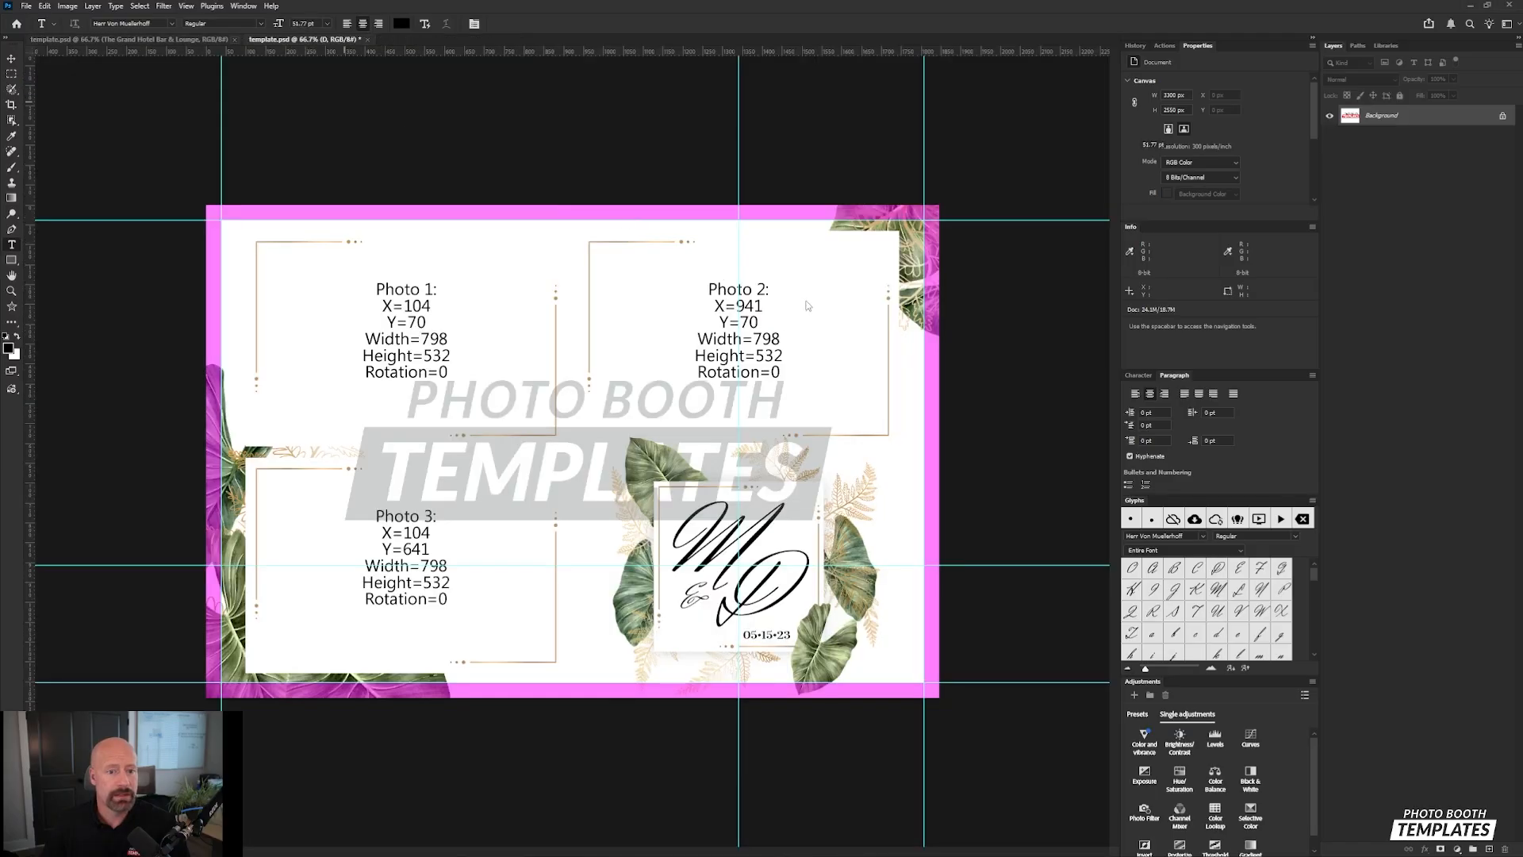
click(370, 40)
click(736, 323)
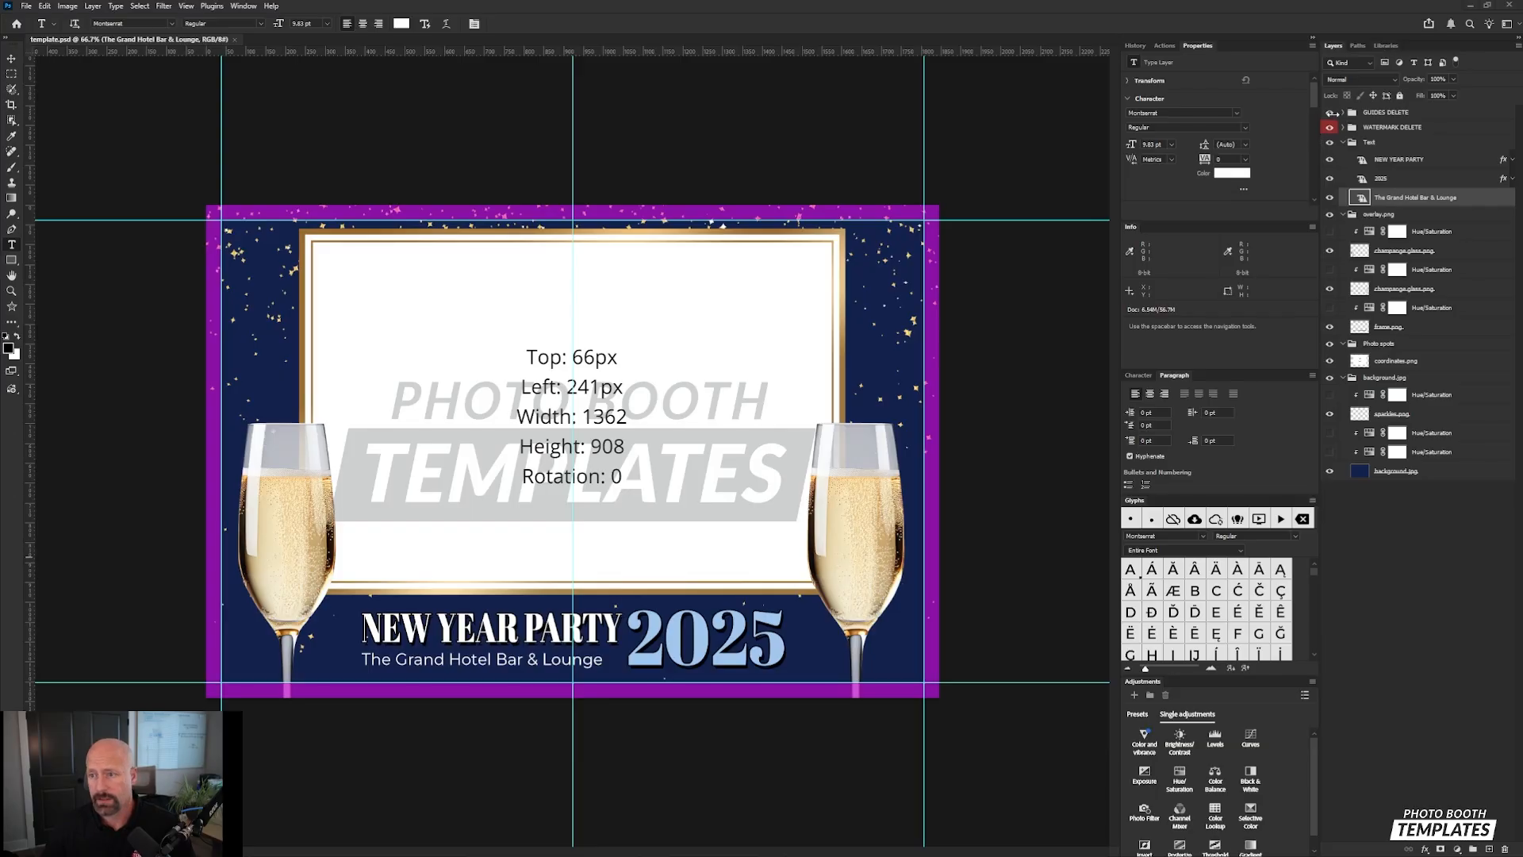
Step: Hide the GUIDES DELETE and WATERMARK DELETE layer groups
drag(1332, 129, 1331, 112)
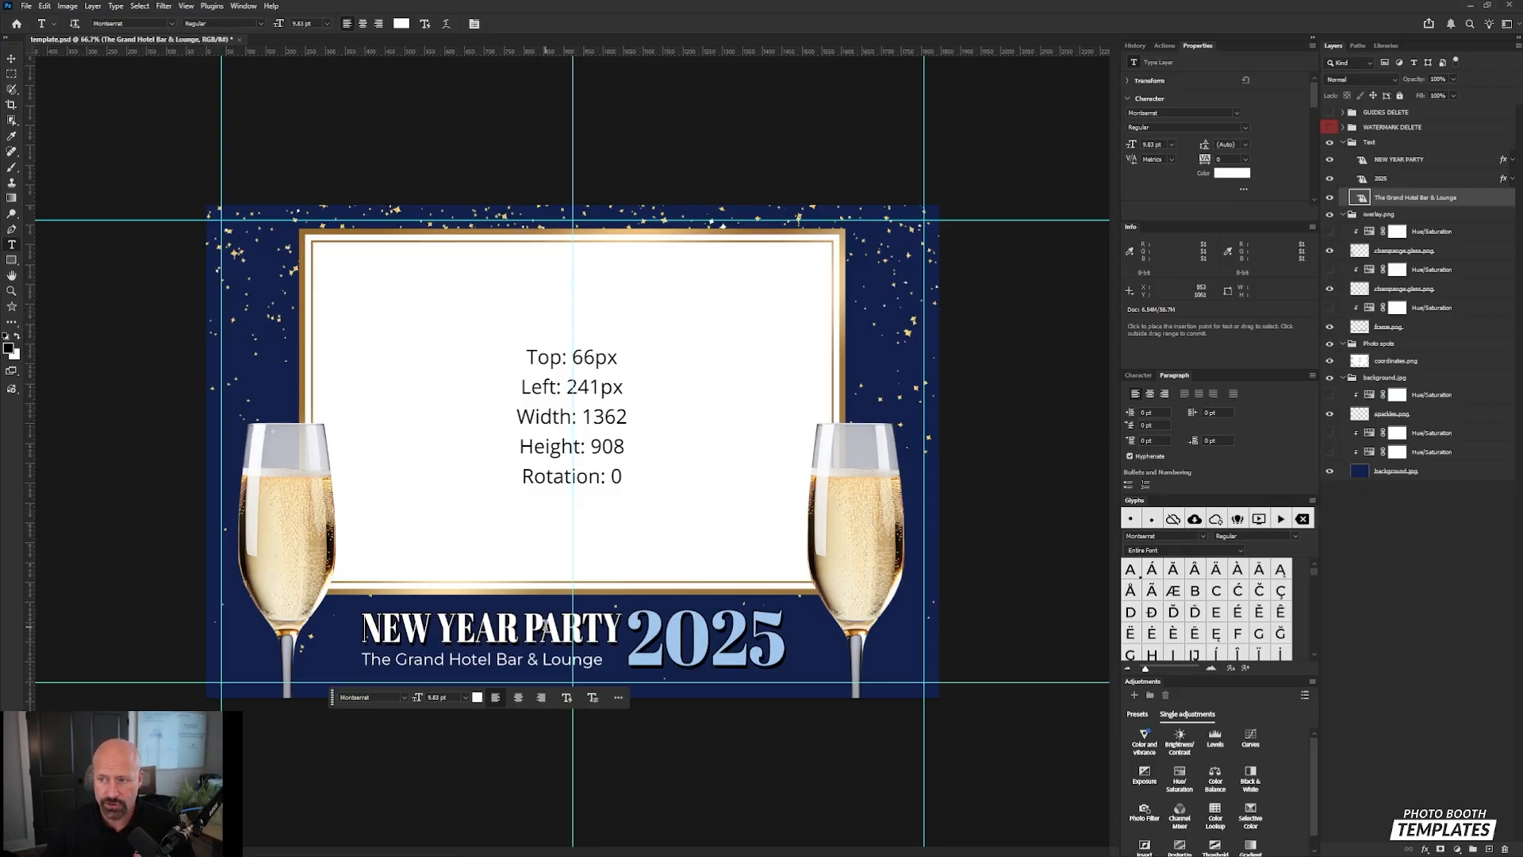
Step: Replace the NEW YEAR PARTY headline text with "Part in the Clouds"
click(456, 627)
shift+click(362, 629)
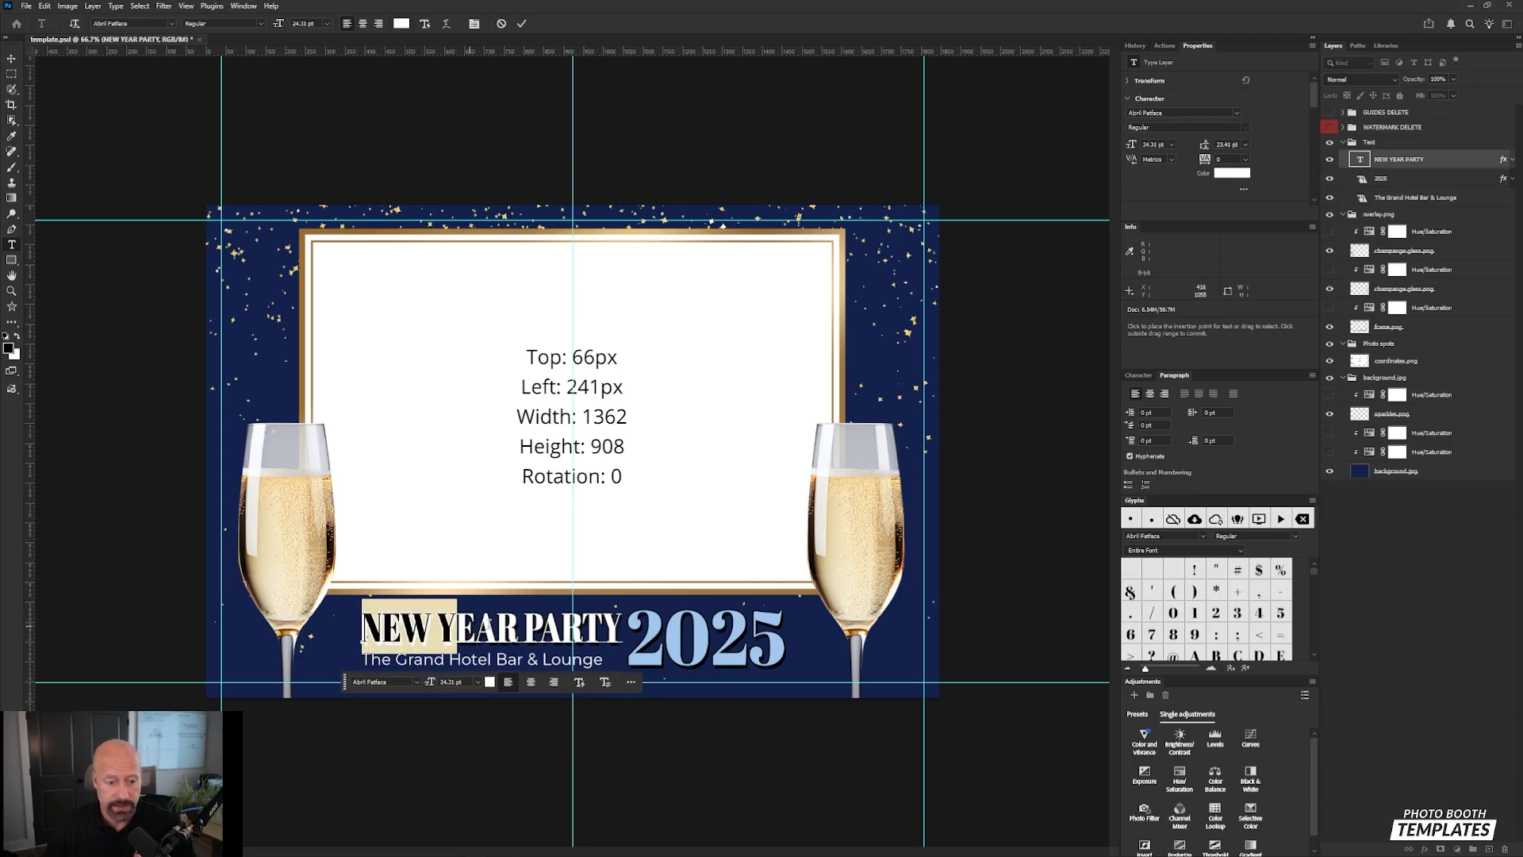
drag(363, 629, 624, 629)
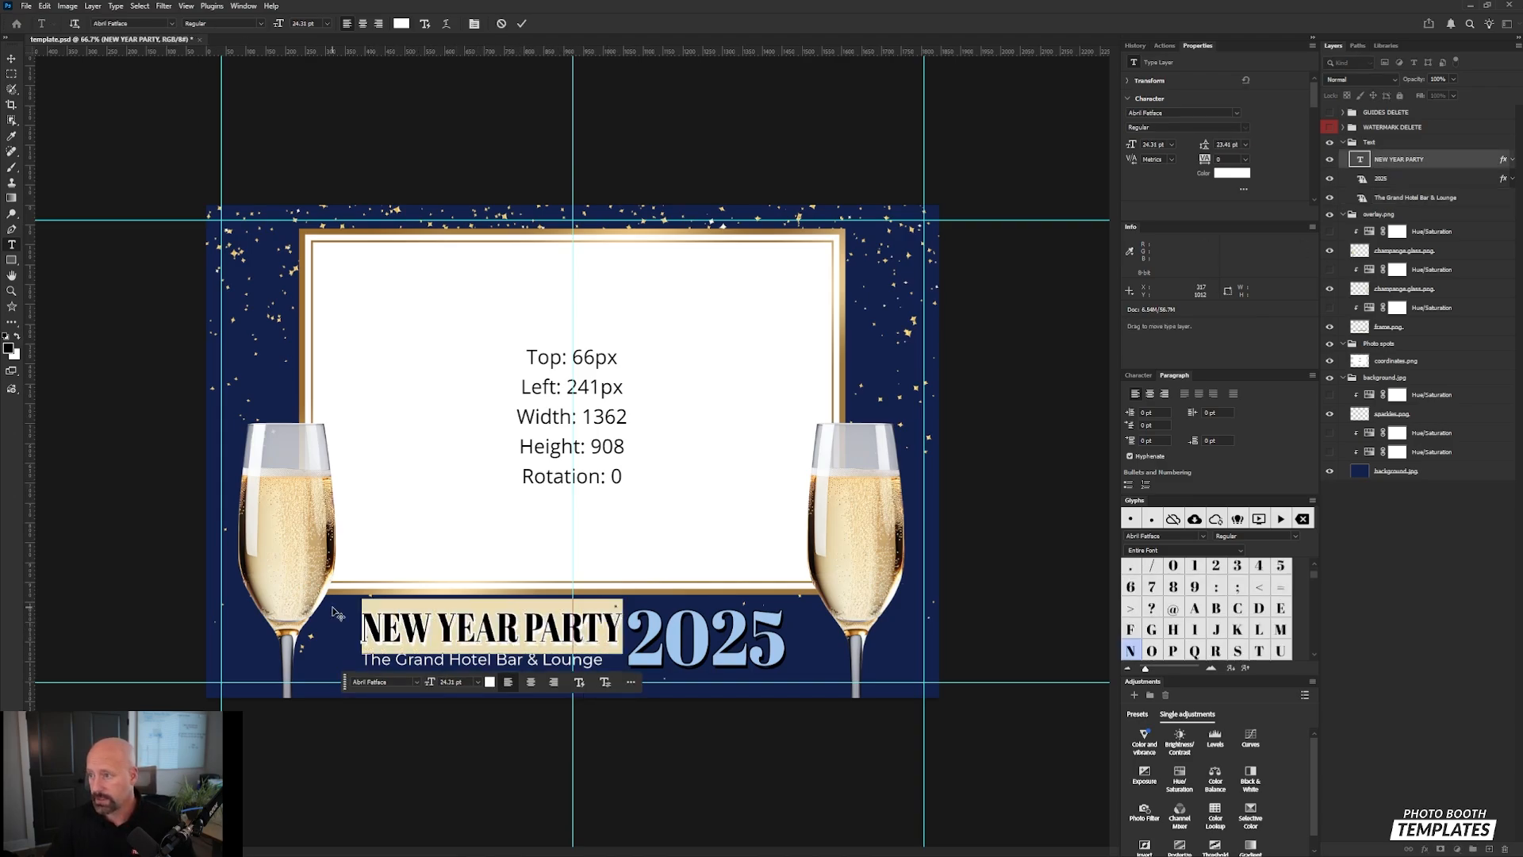
text(Part)
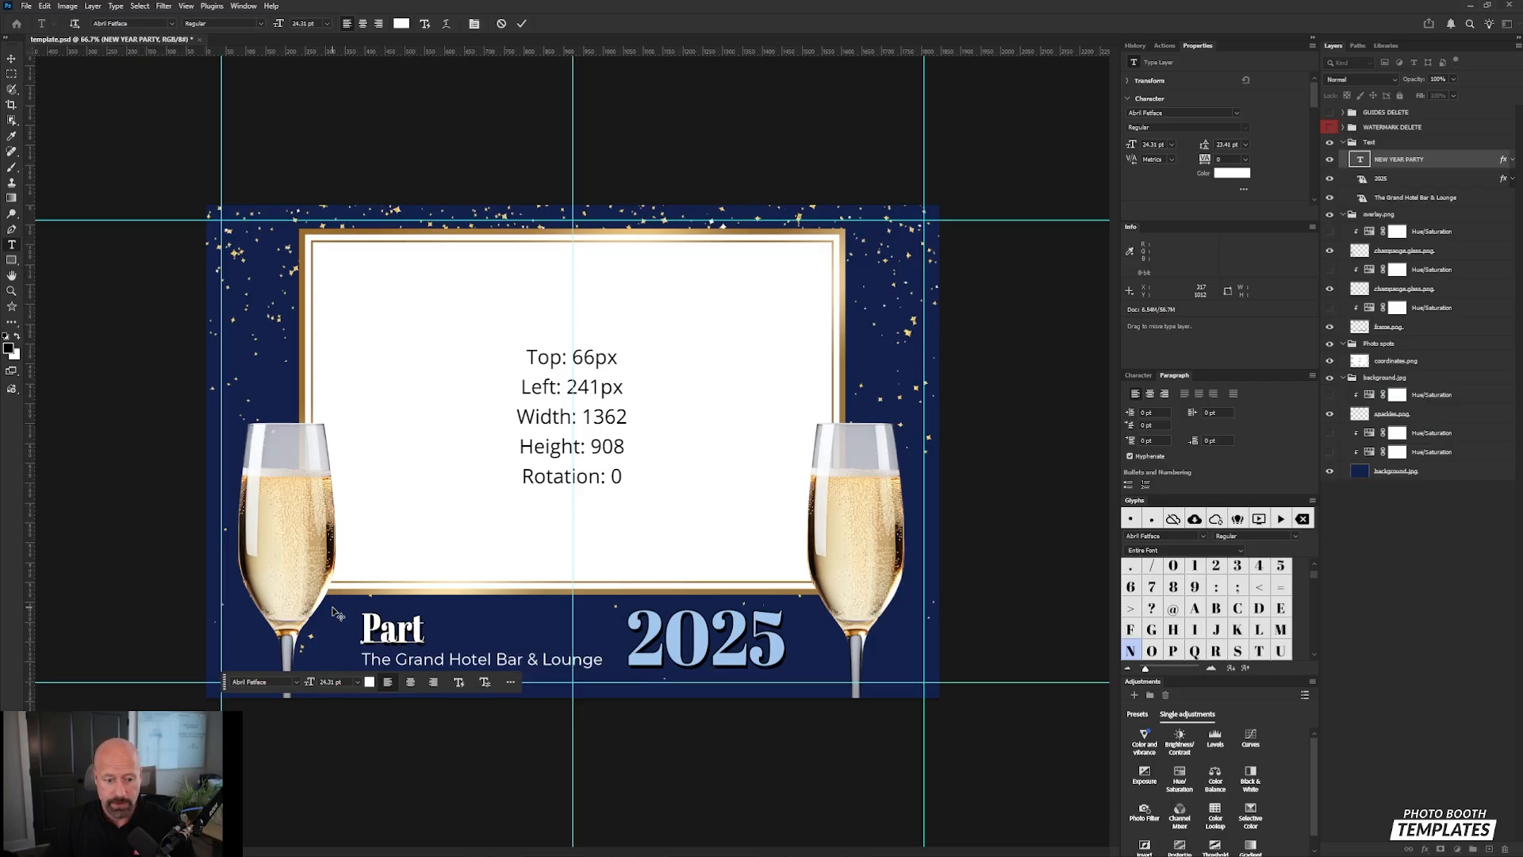
text( in the Clk)
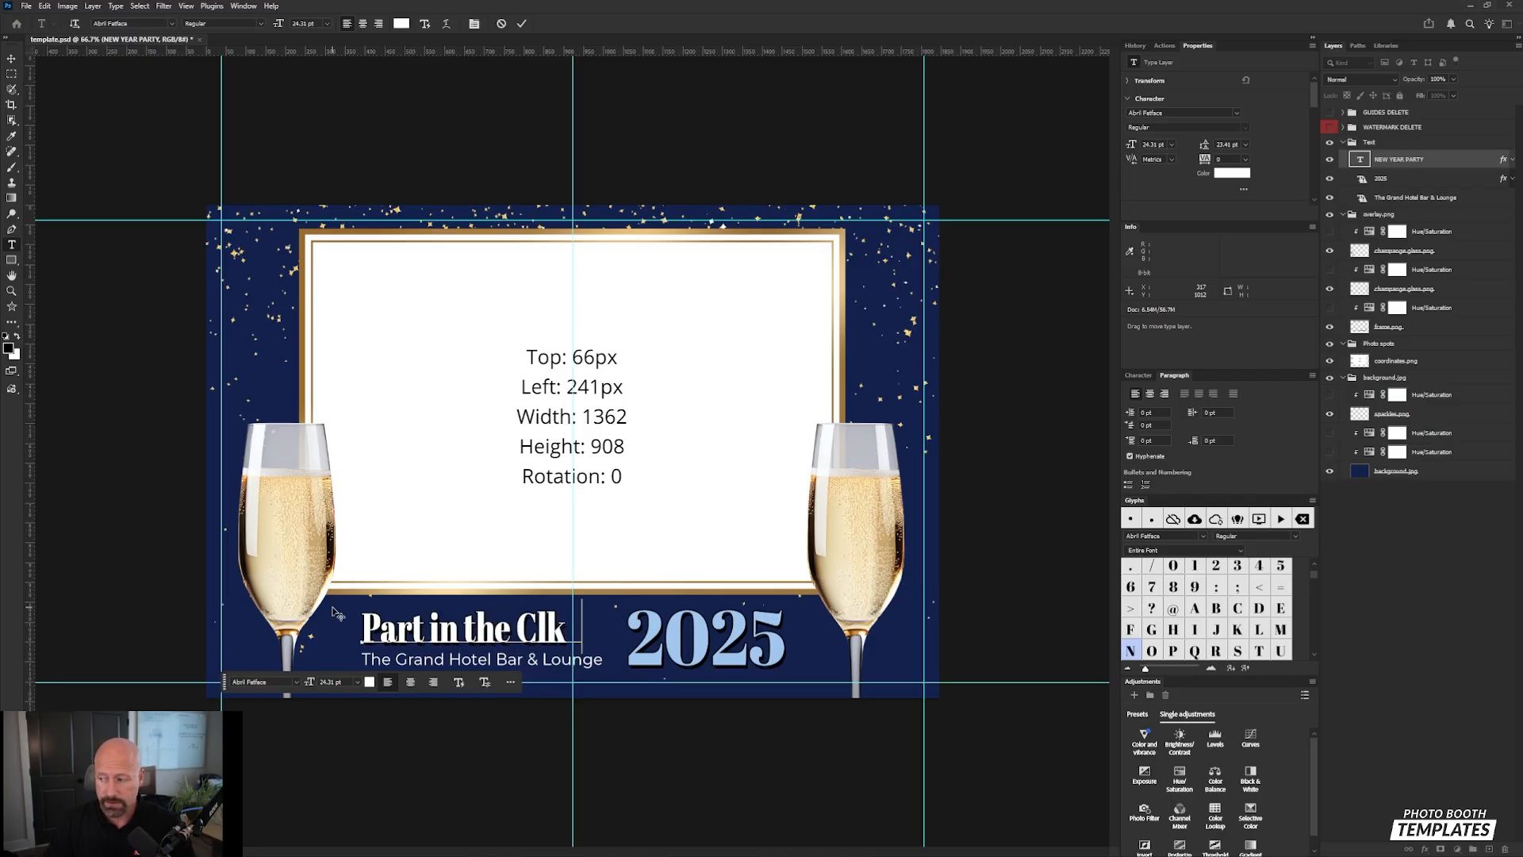
text(o)
key(BackSpace)
key(BackSpace)
text(oud)
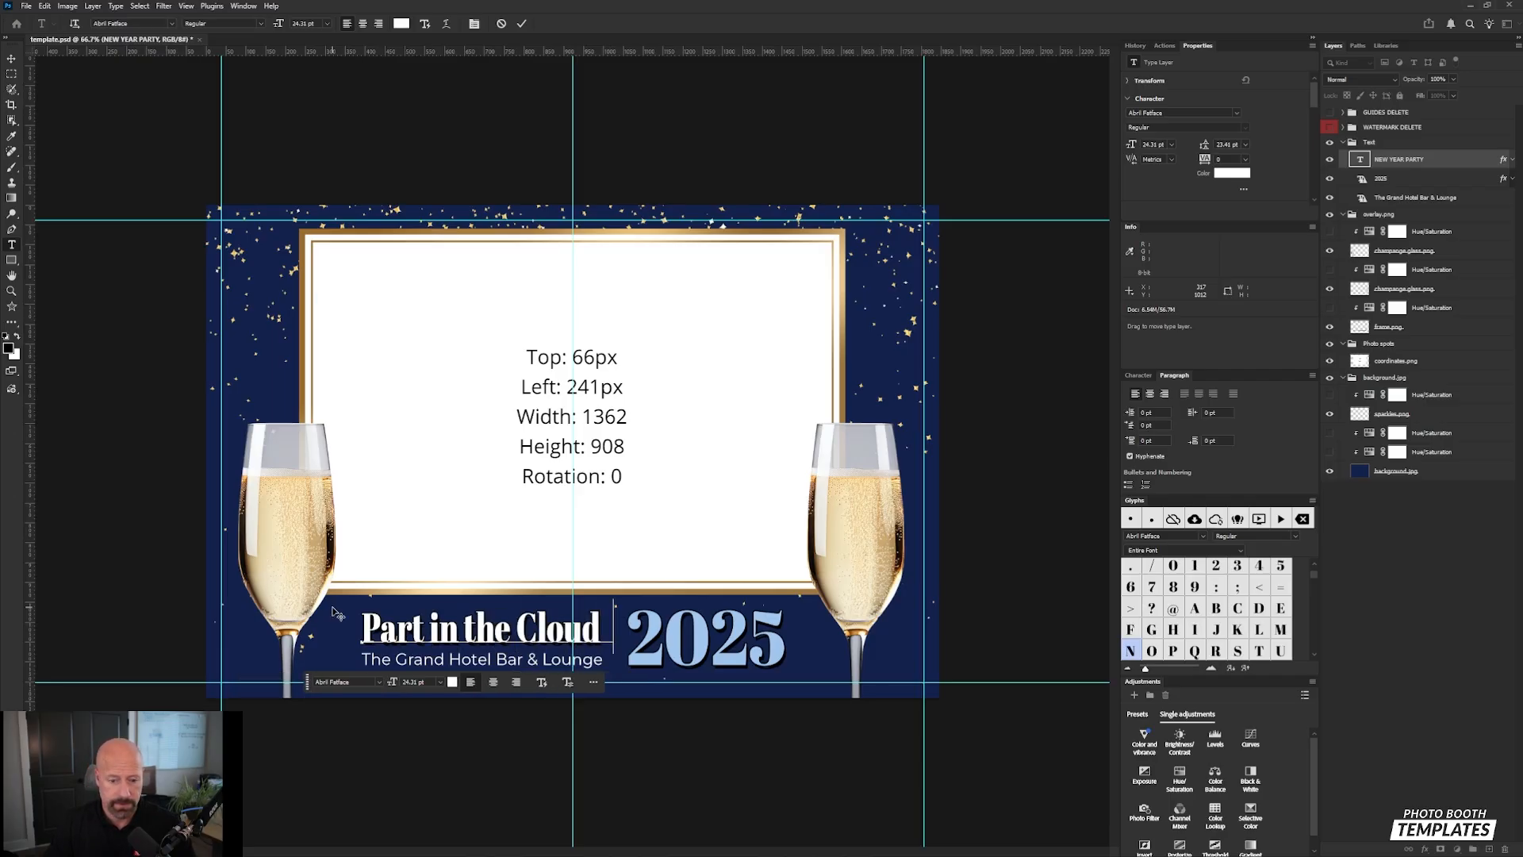
text(s)
key(ctrl+Return)
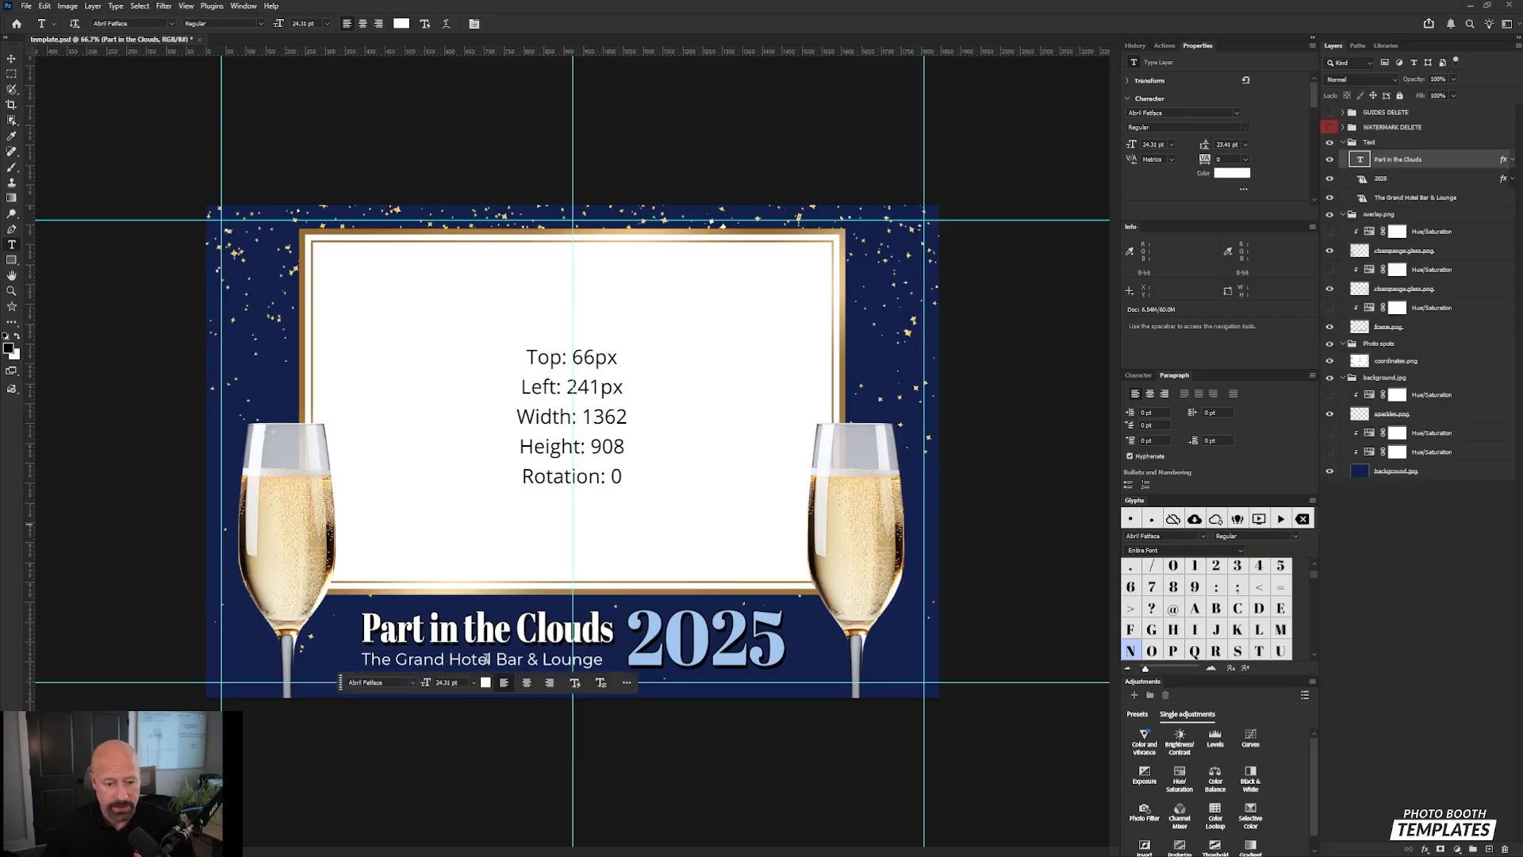
Step: Replace the venue line "The Grand Hotel Bar & Lounge" with "happy new years"
drag(364, 659, 598, 659)
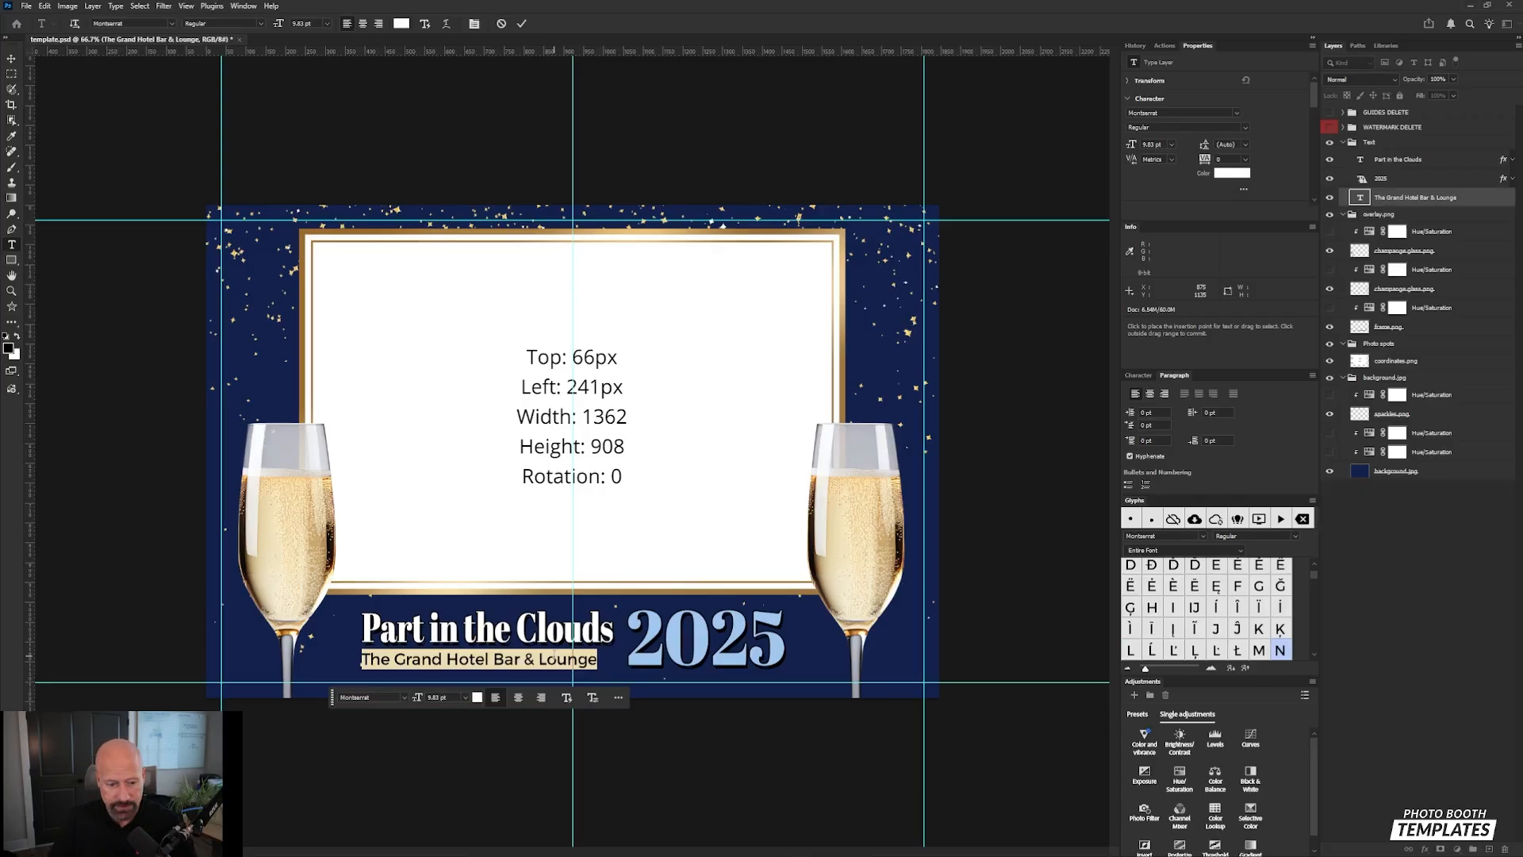
text(Happy)
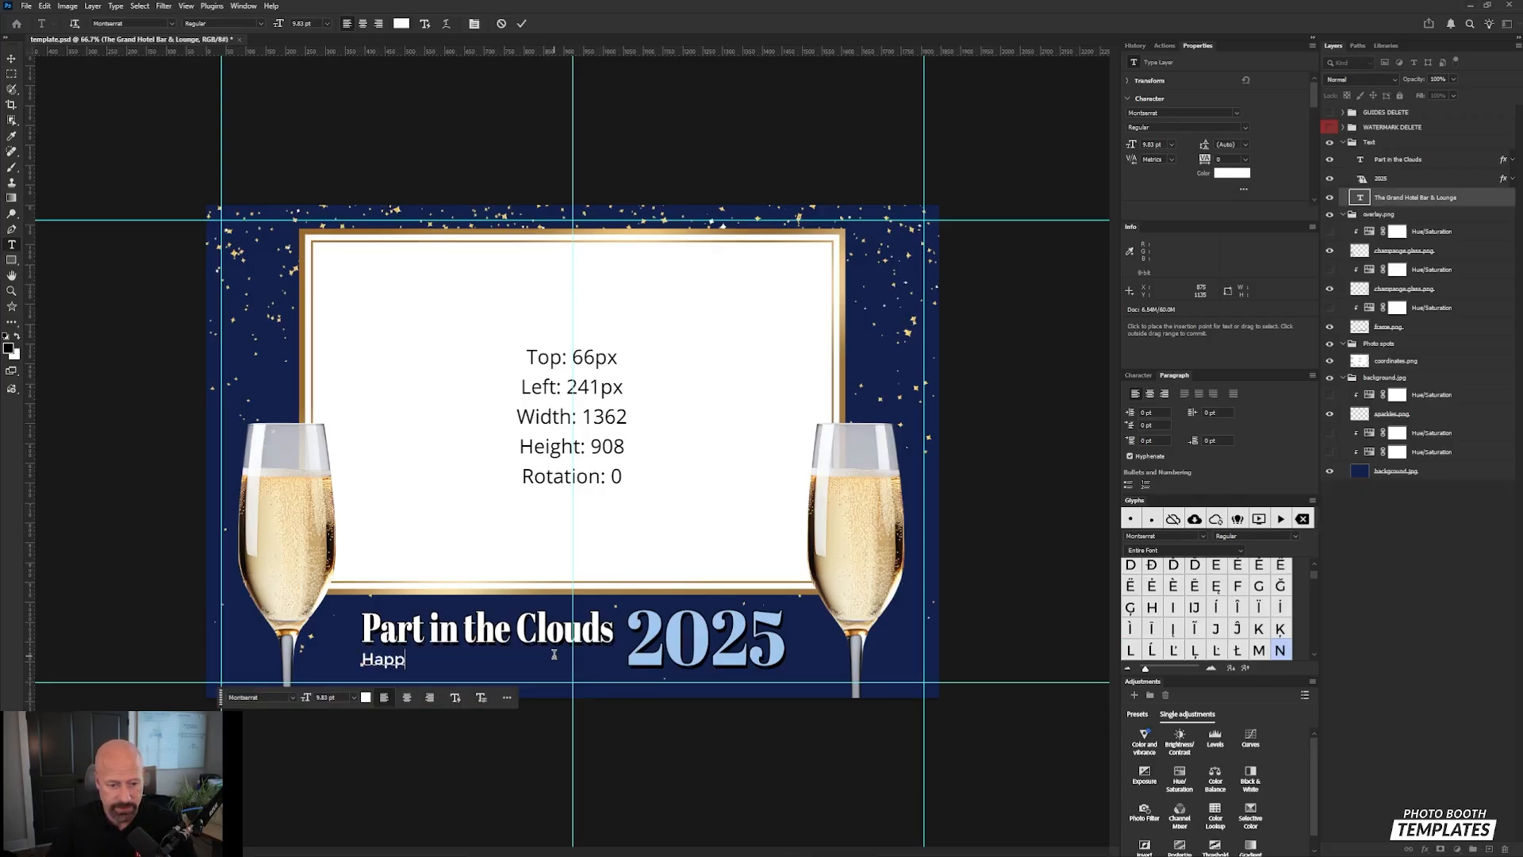
key(BackSpace)
key(BackSpace)
key(BackSpace)
key(BackSpace)
key(BackSpace)
text(happy new years)
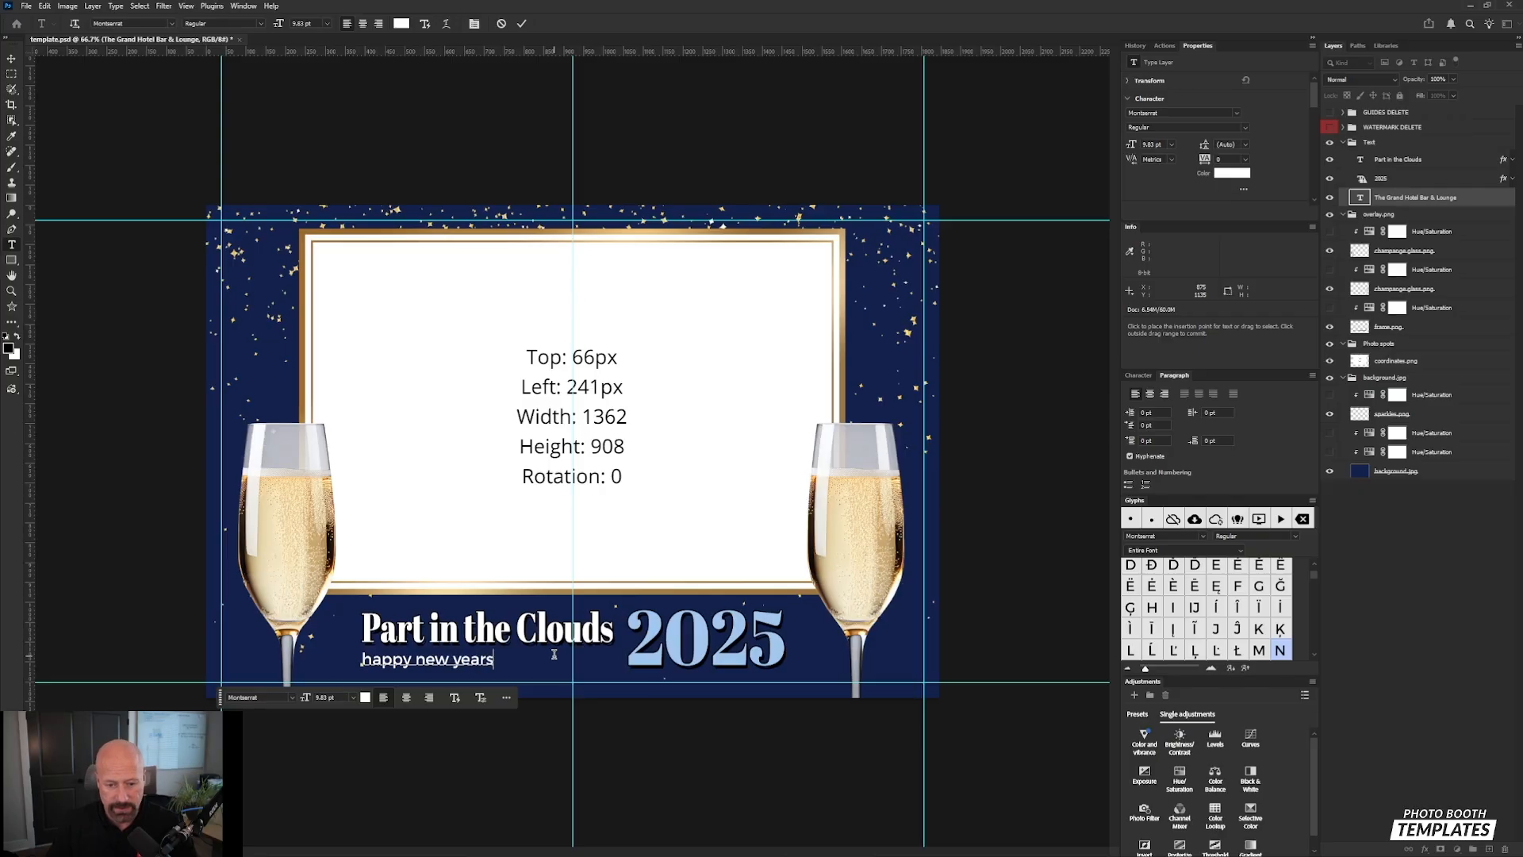
click(698, 551)
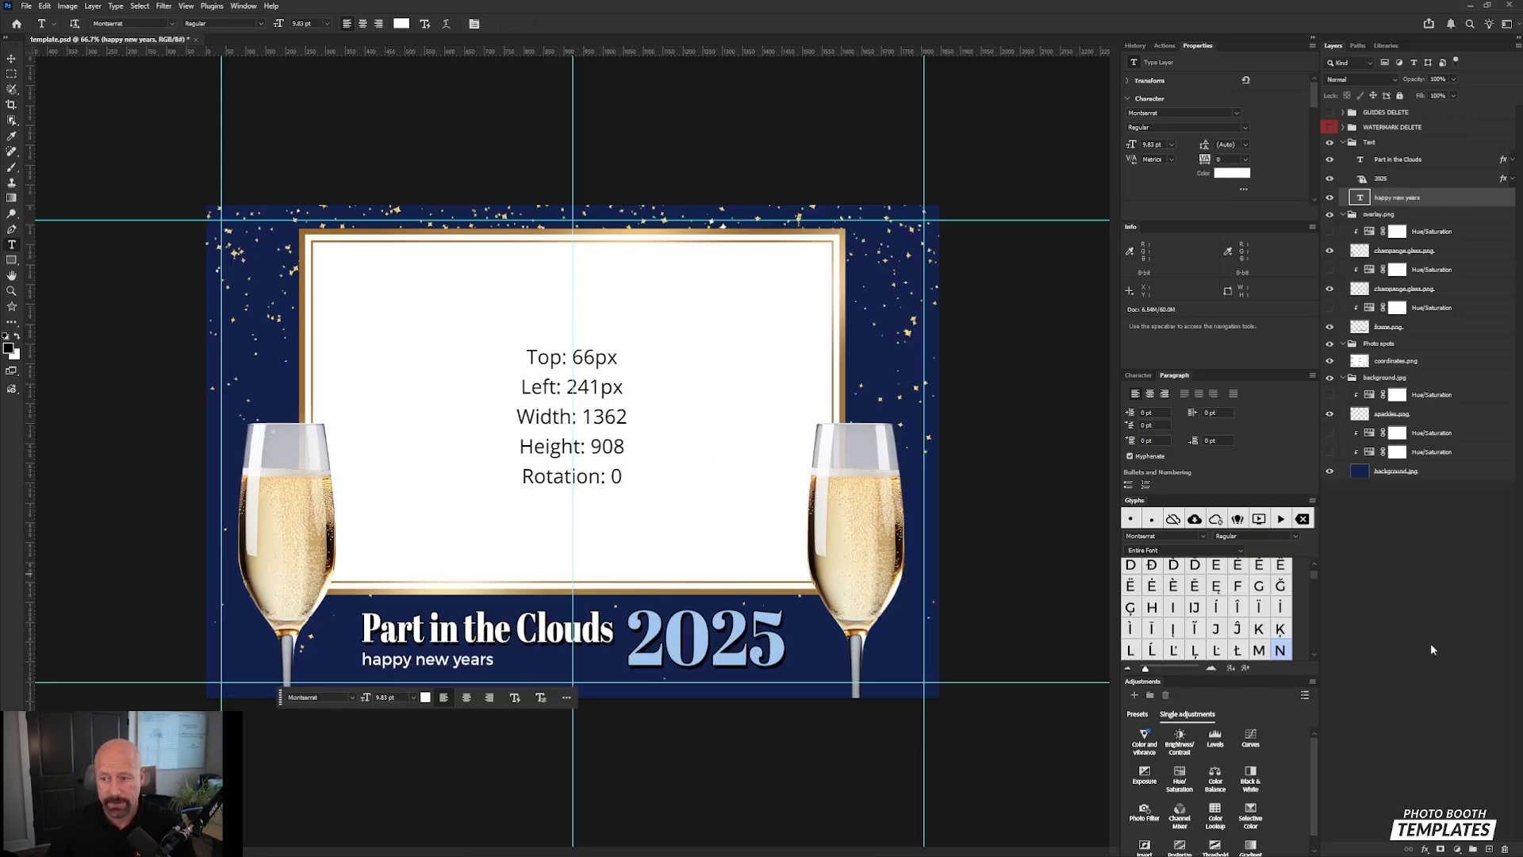
Step: Correct the headline's first word to "Party" and set the whole headline in all caps
click(1430, 161)
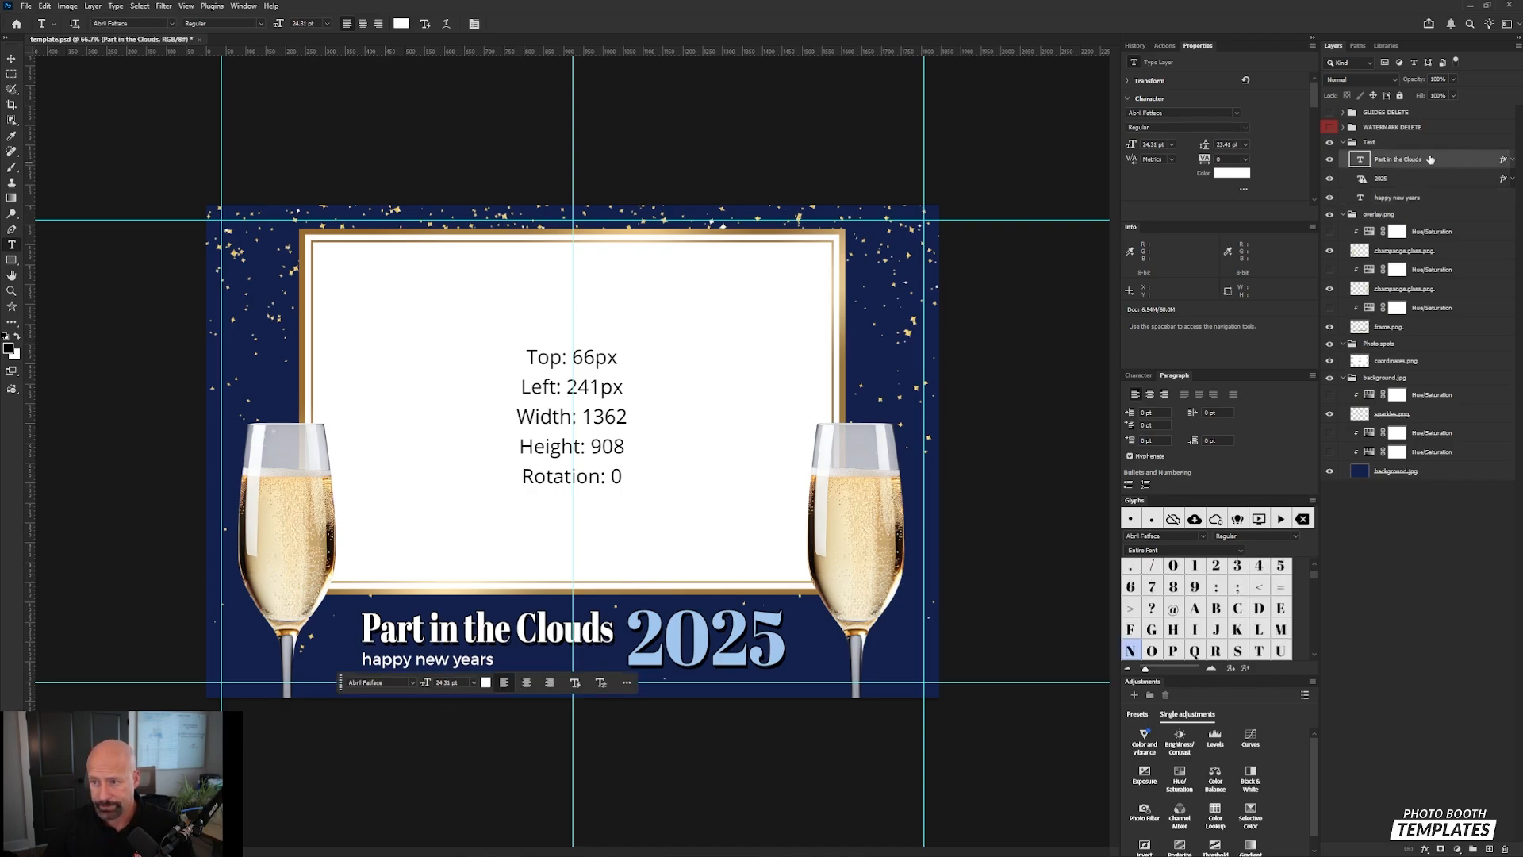
click(458, 635)
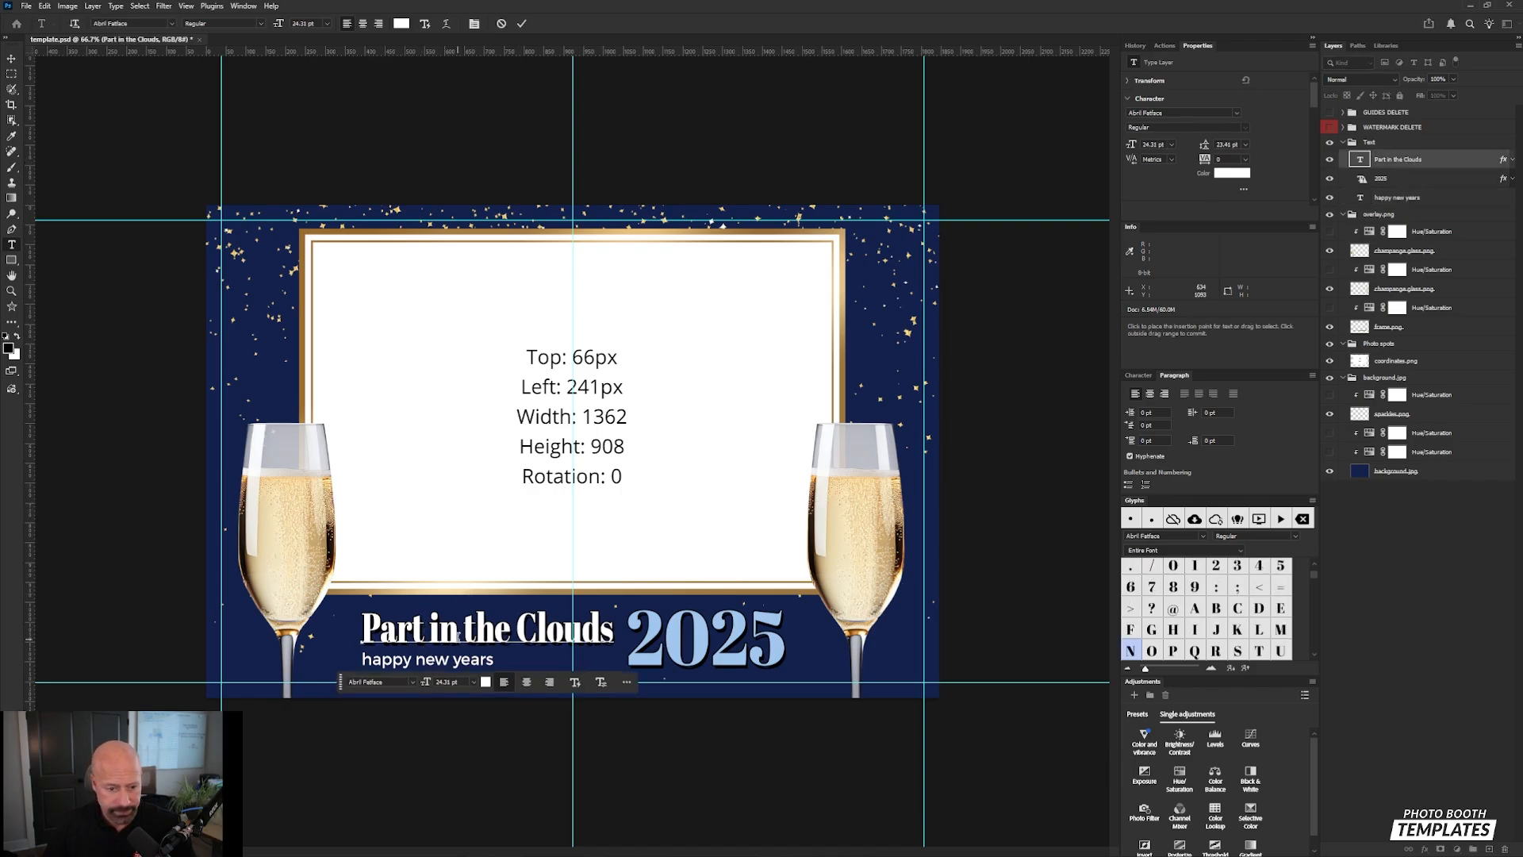
text(y)
click(431, 499)
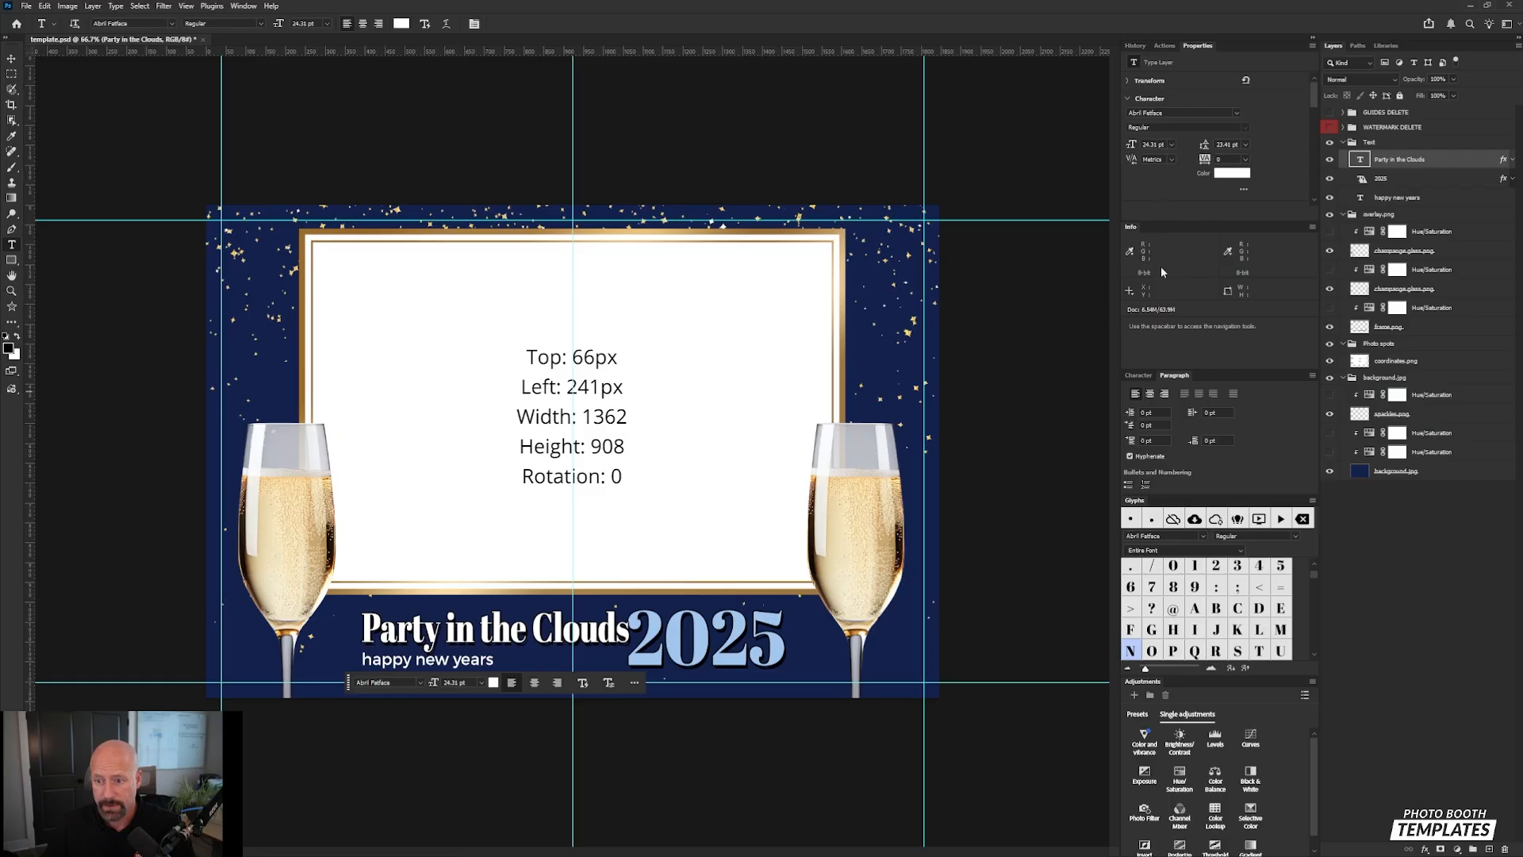
click(1137, 376)
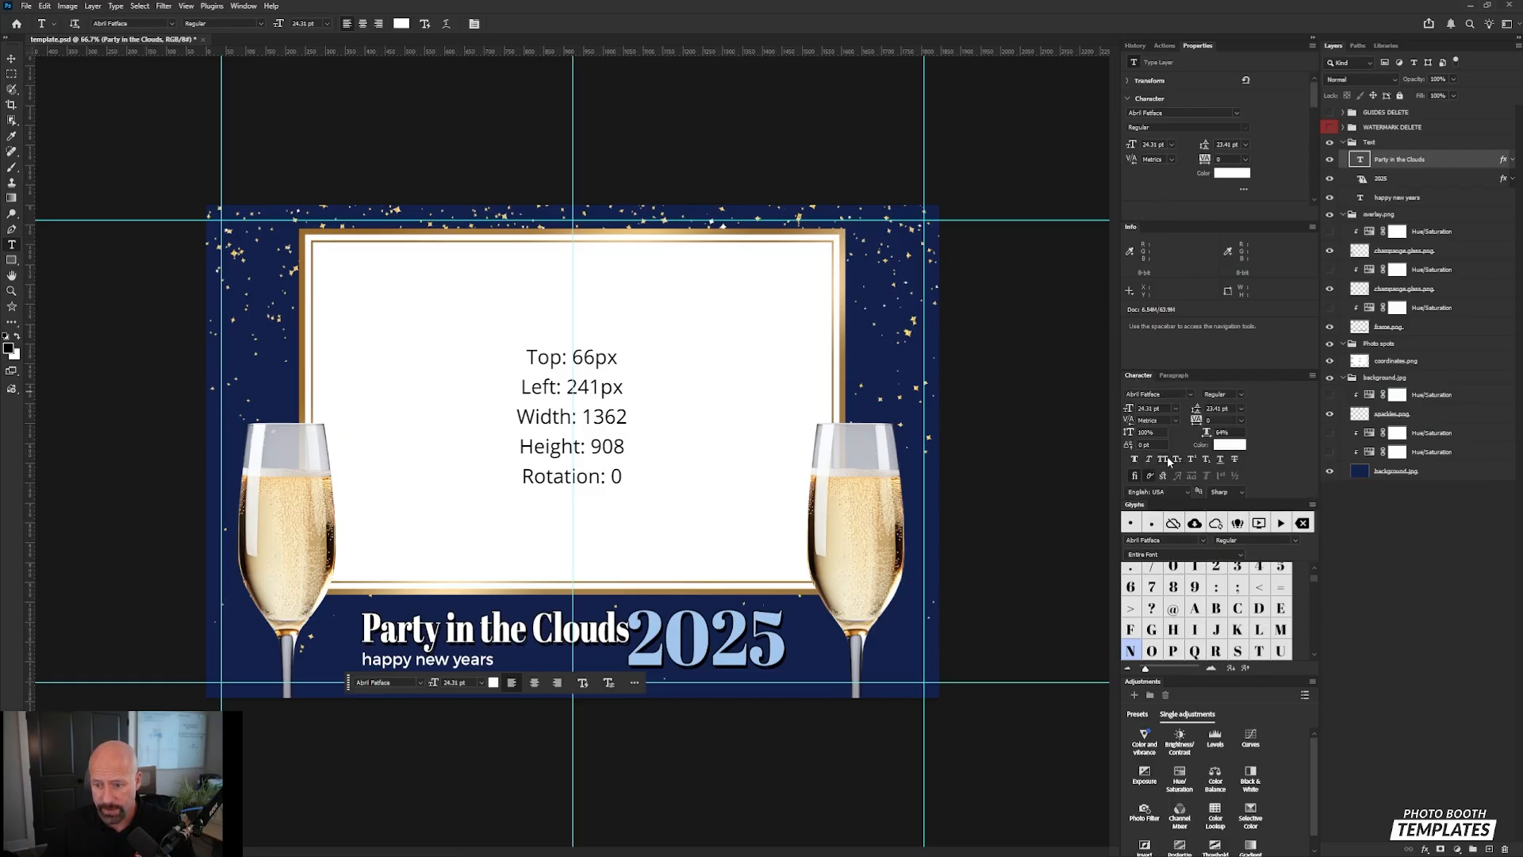
key(ctrl+shift+k)
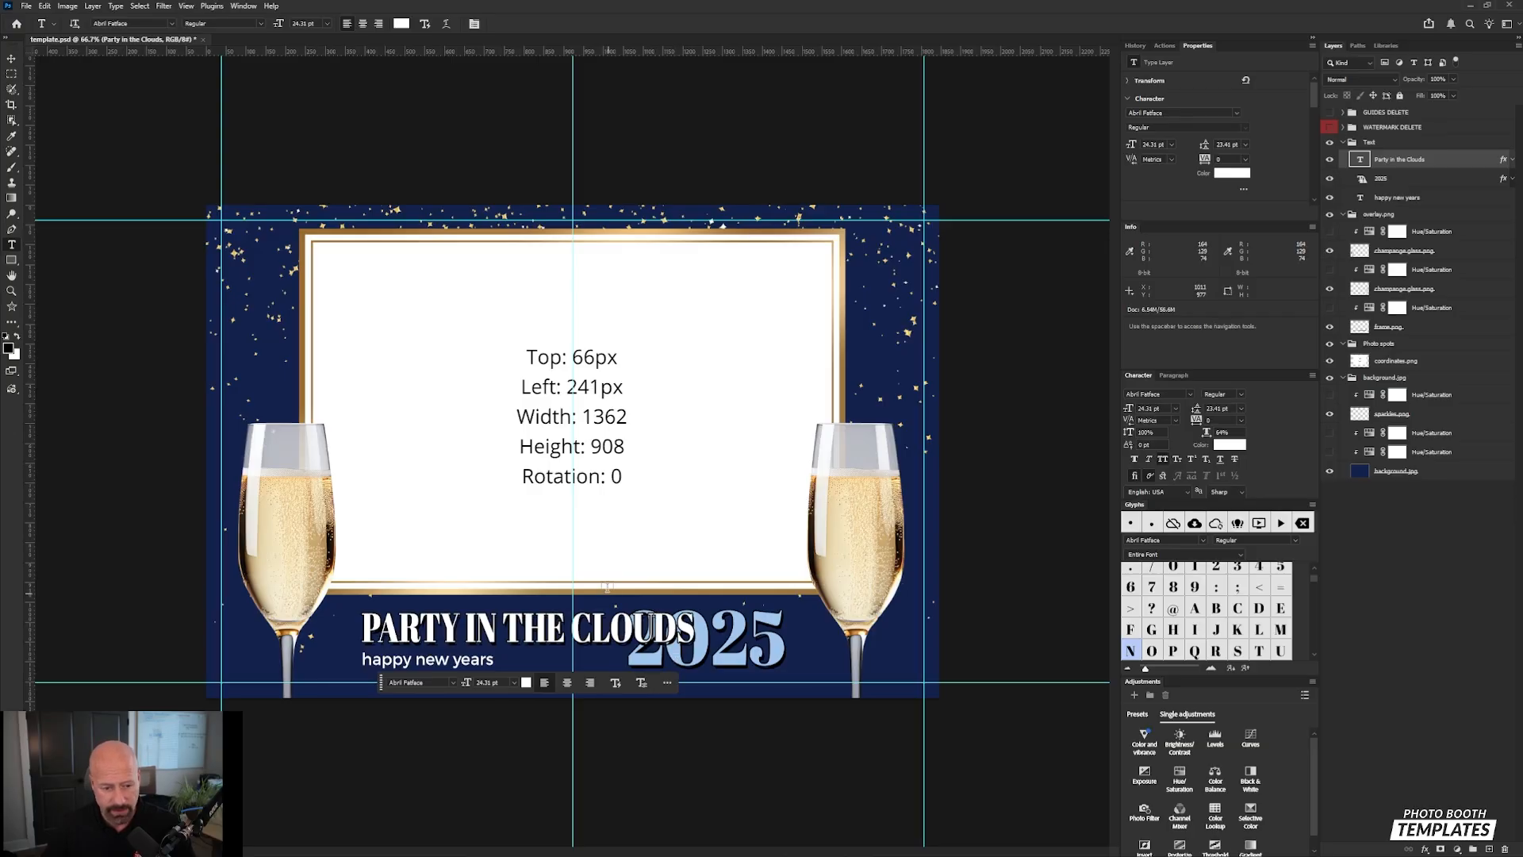
Step: Place the "happy new years" layer directly under the headline layer and shift both texts left together
key(v)
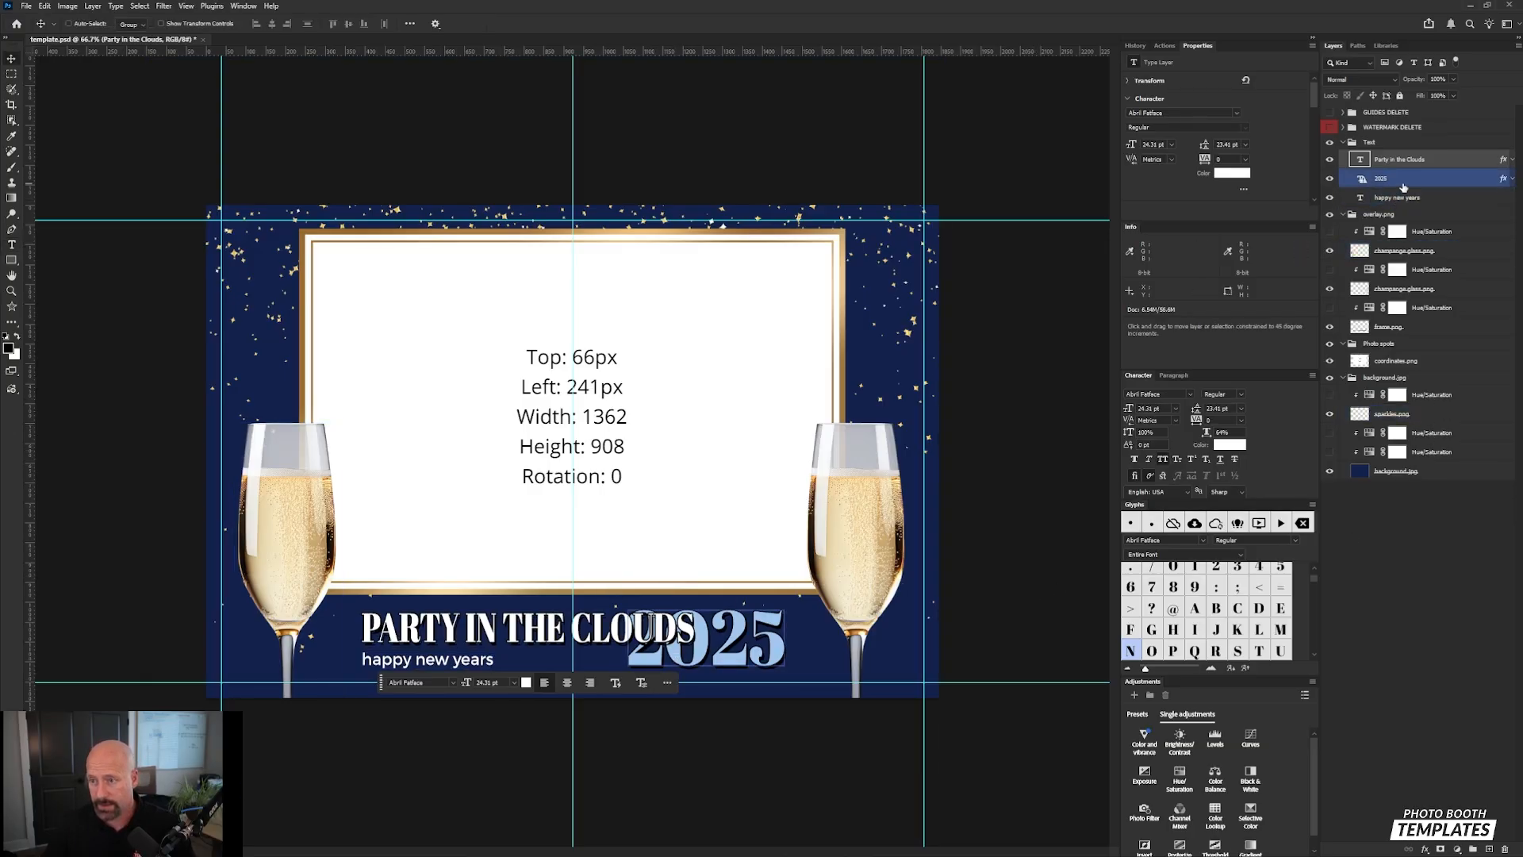
click(1398, 200)
drag(1414, 203, 1416, 171)
shift+click(1415, 162)
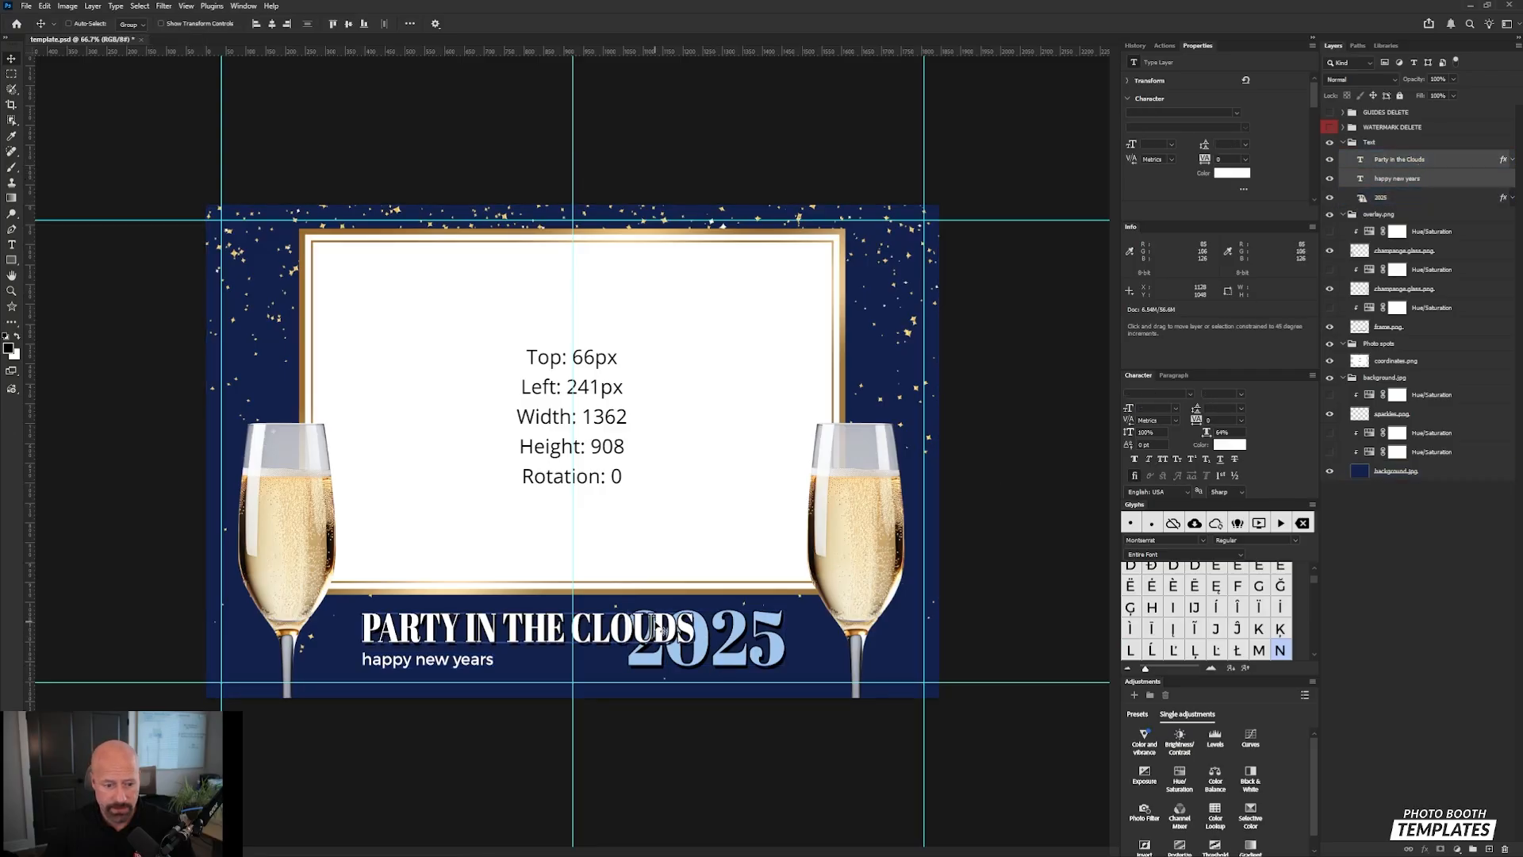
drag(656, 621, 622, 622)
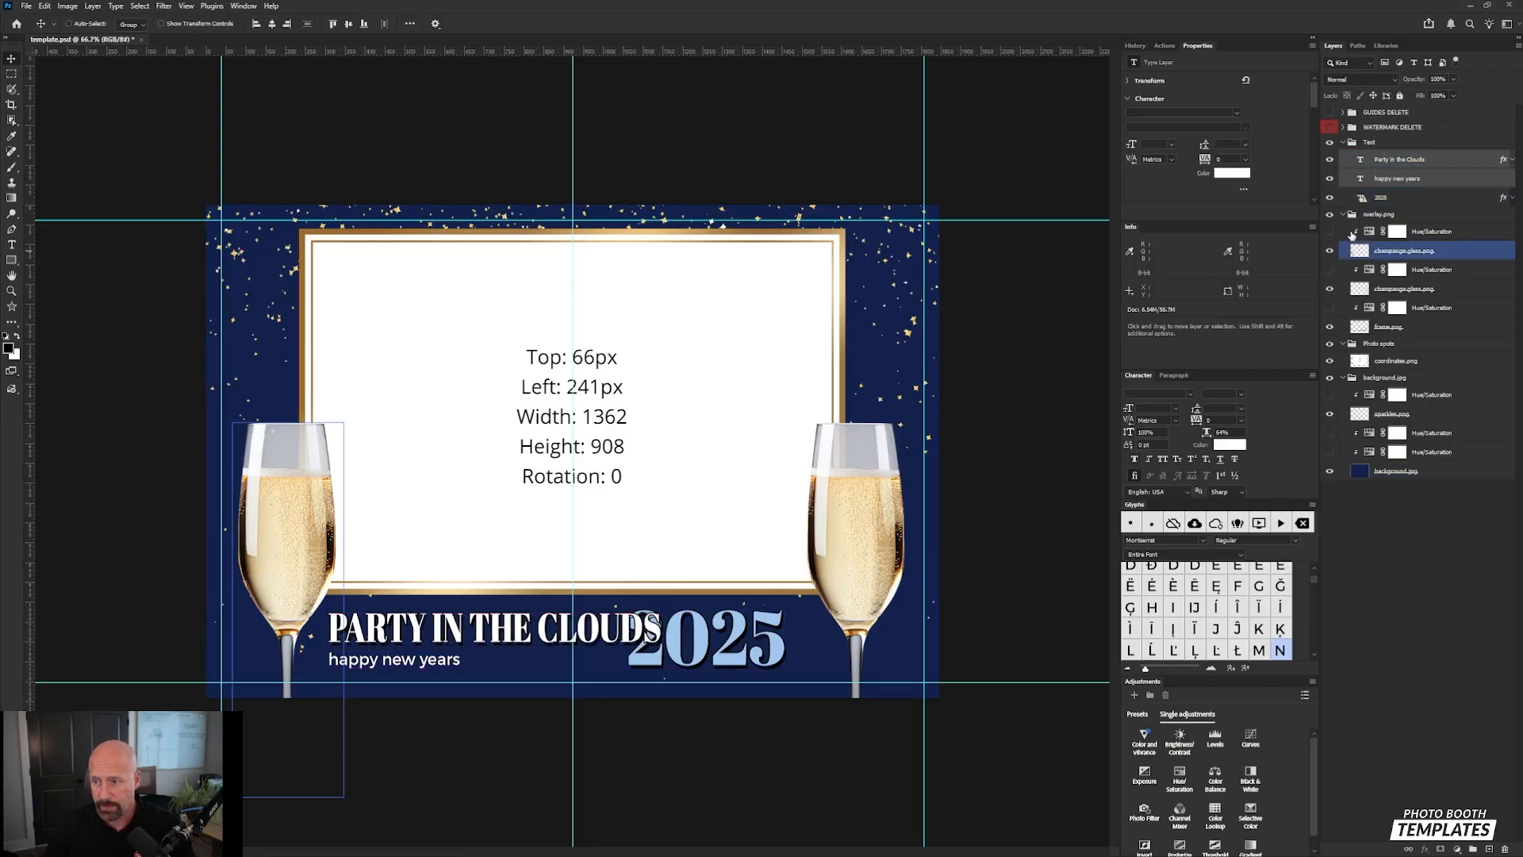
Step: Move the 2025 text right so that it sits just past the end of the headline
click(1397, 197)
drag(737, 641, 778, 645)
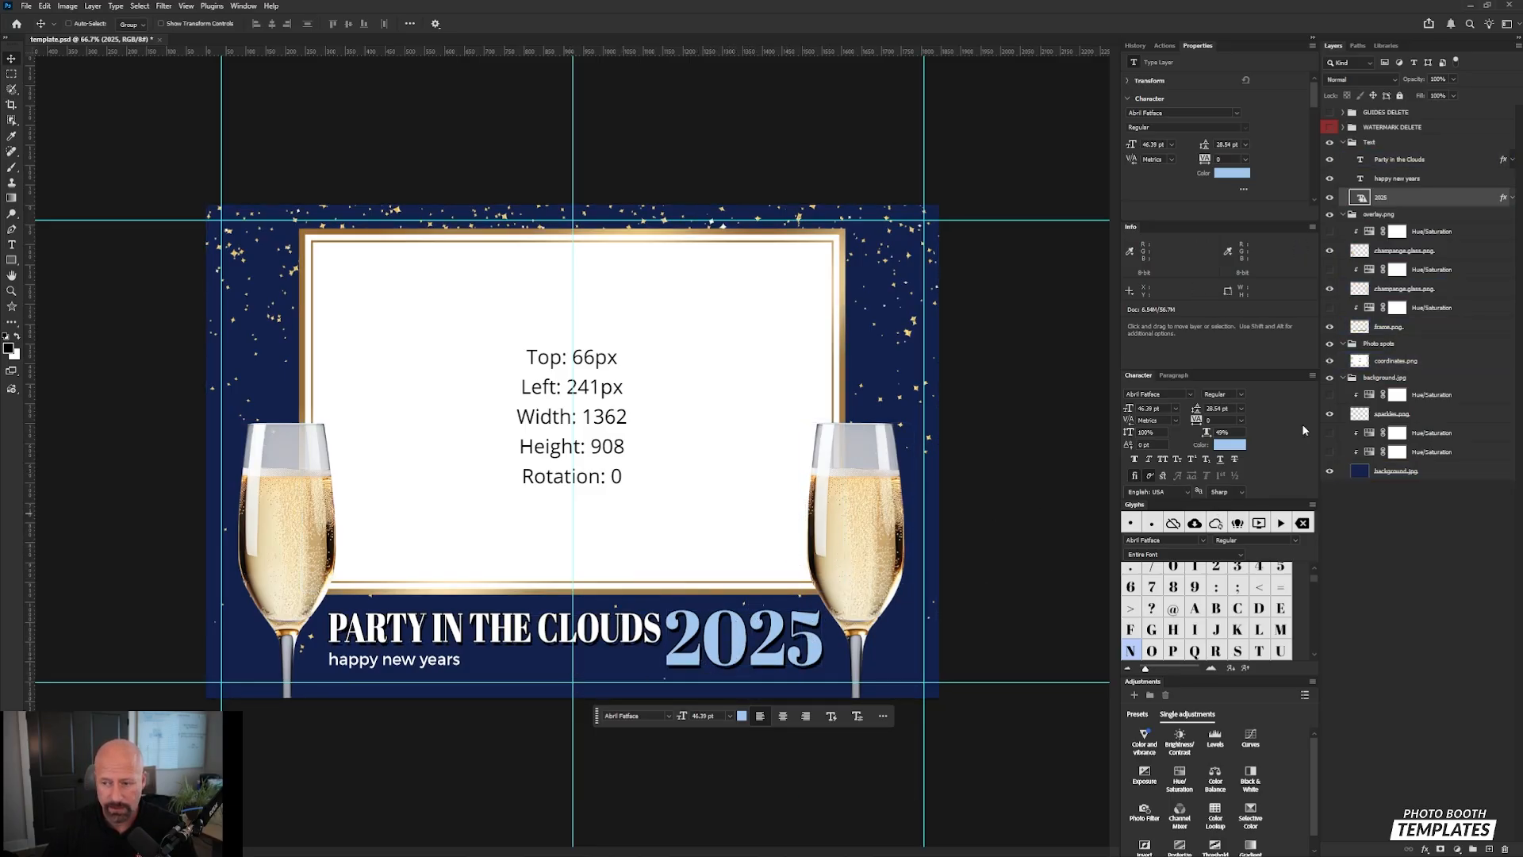
Step: Recolor the 2025 text gold (f5bb5d) by sampling the color from the champagne glass beside it
click(1511, 198)
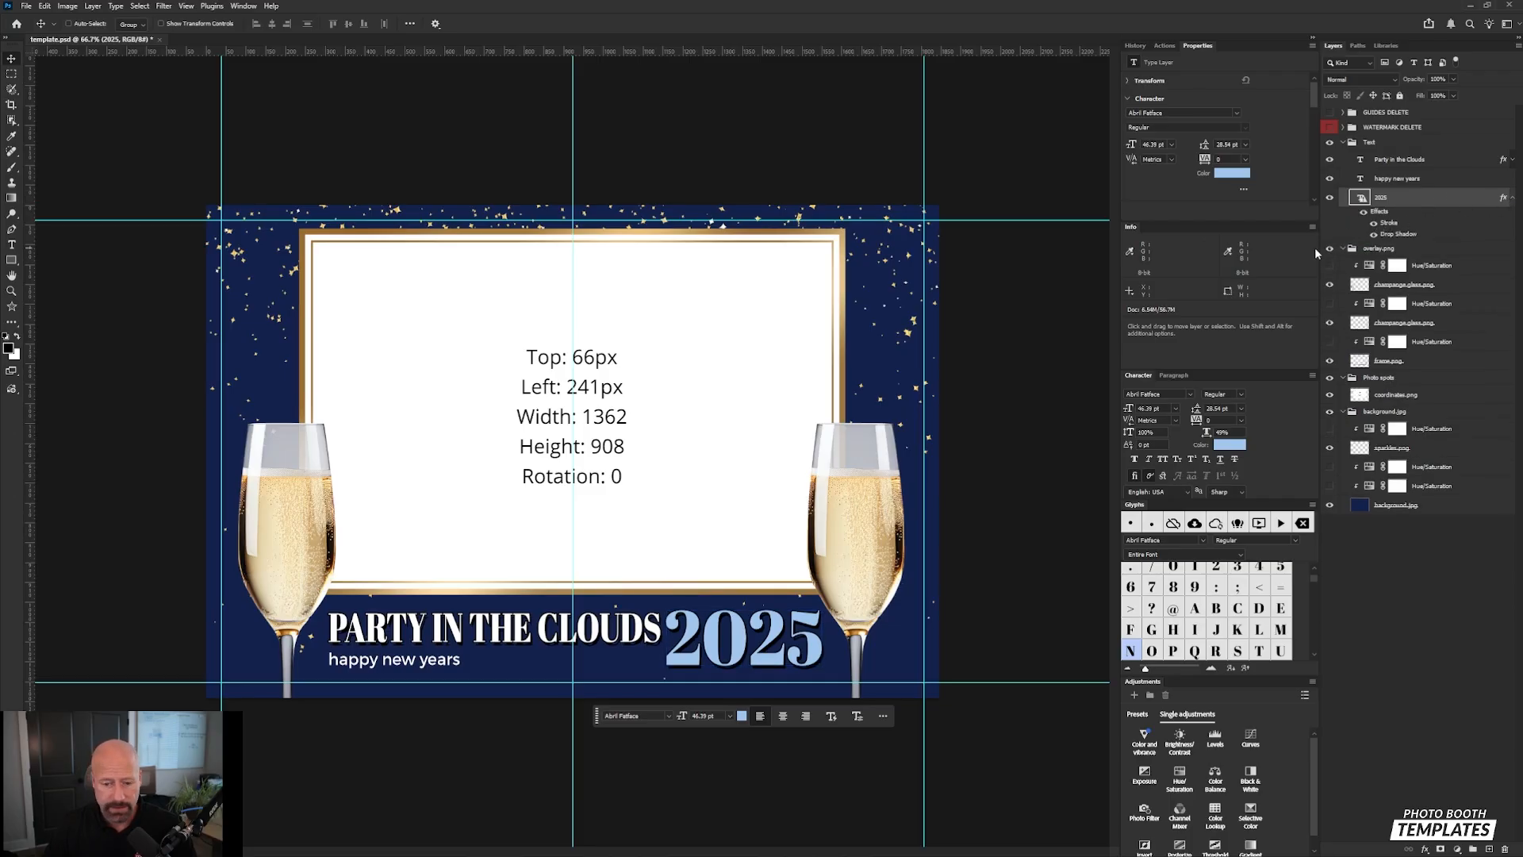
click(1249, 181)
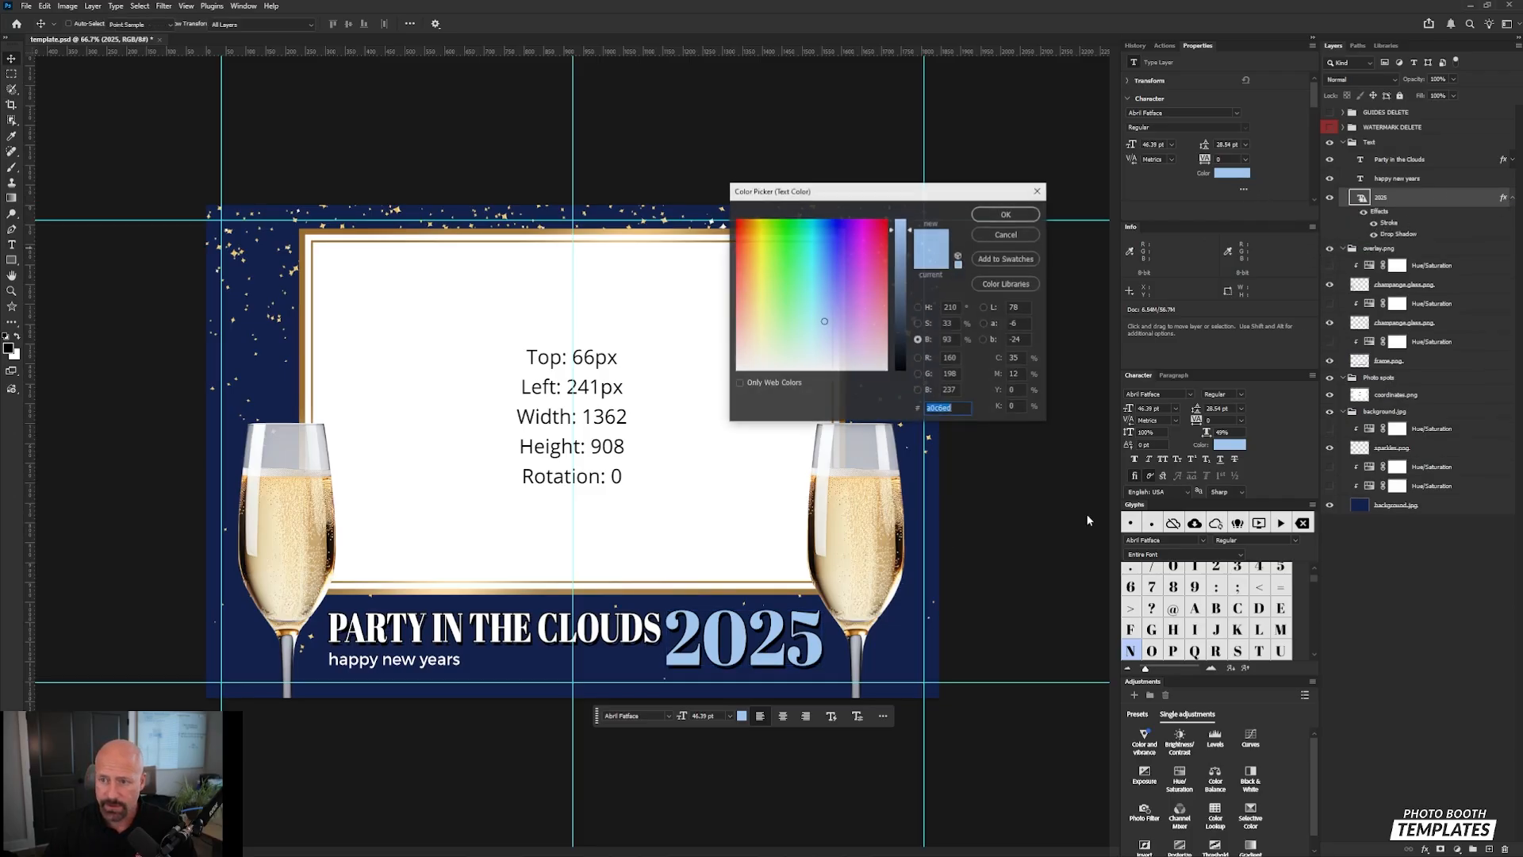
click(843, 556)
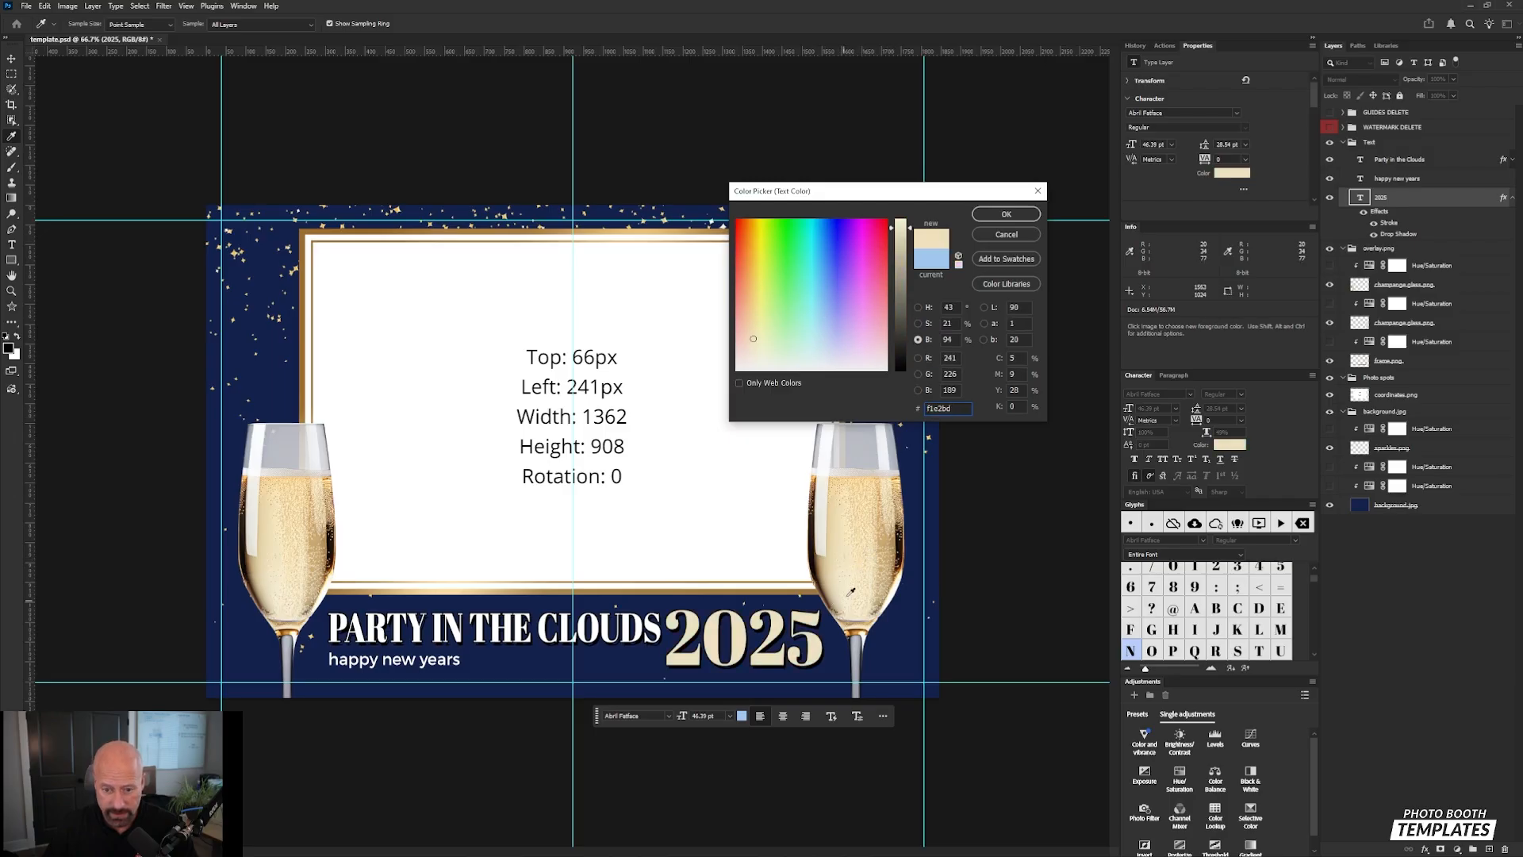
click(834, 563)
click(855, 629)
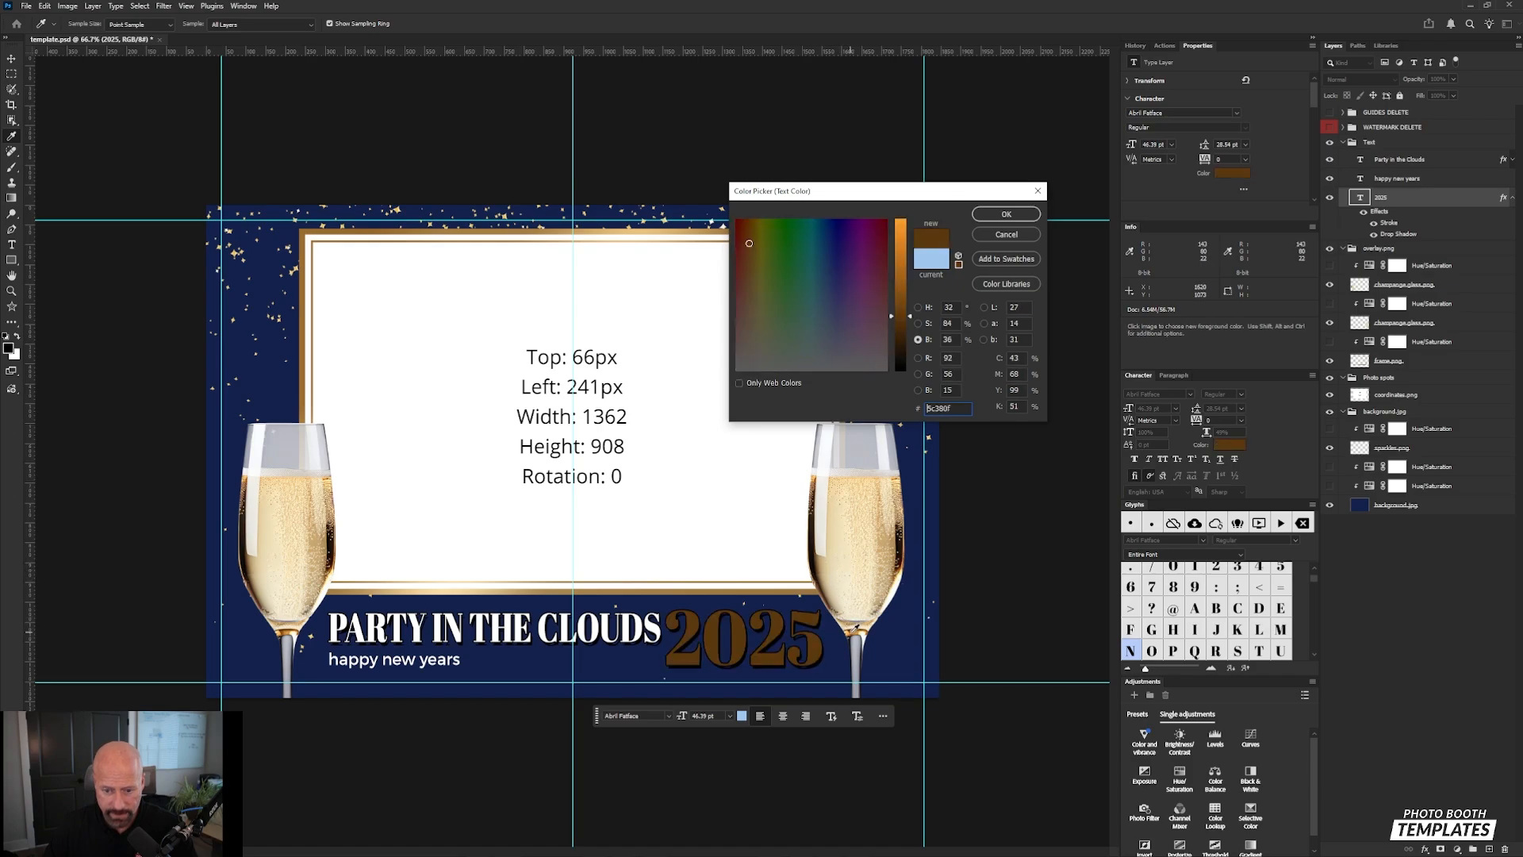
click(860, 628)
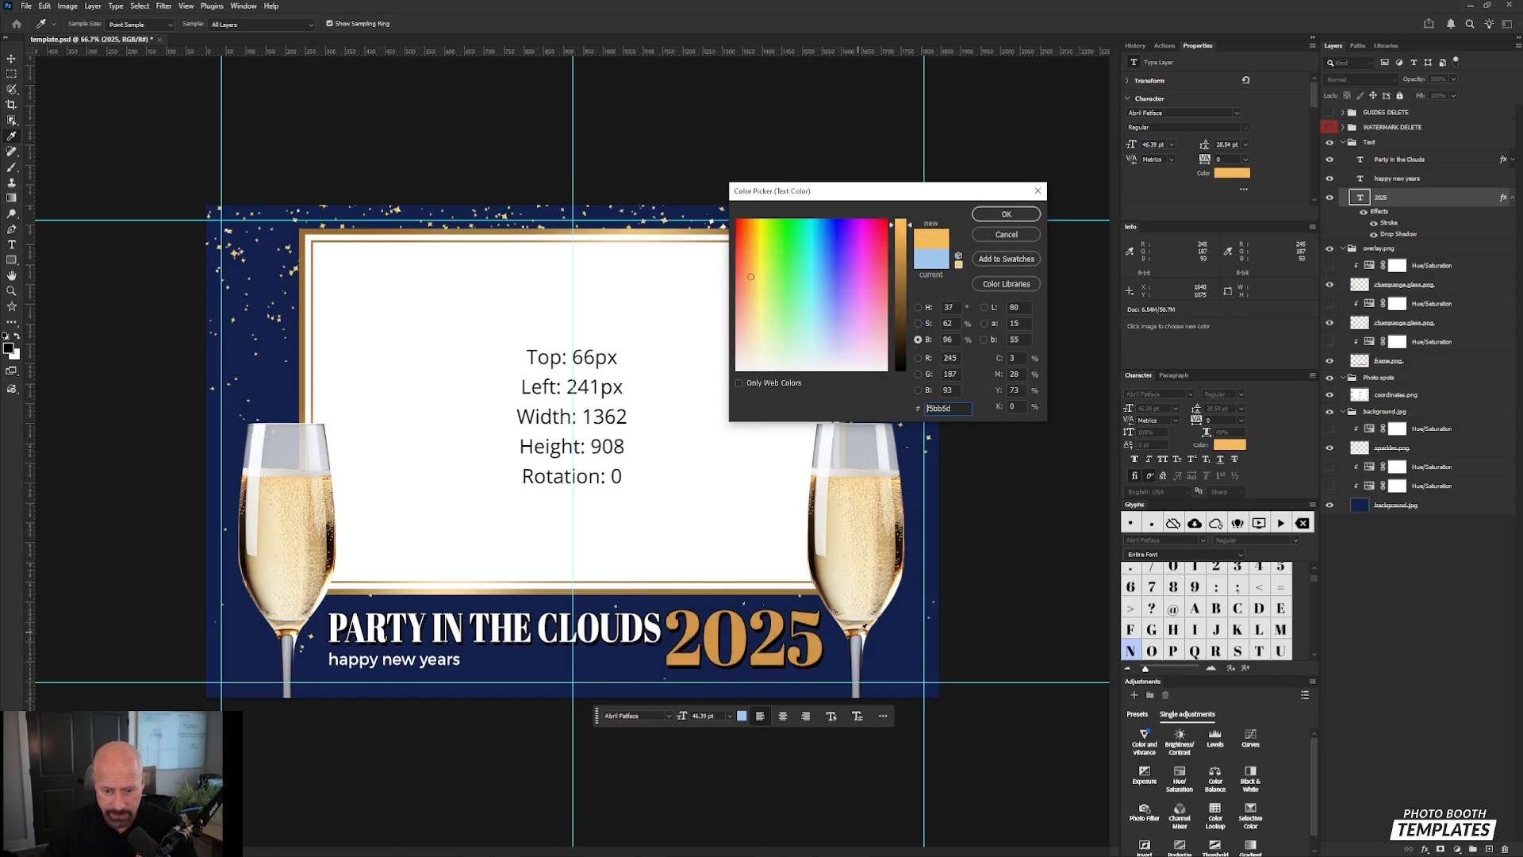
click(1006, 214)
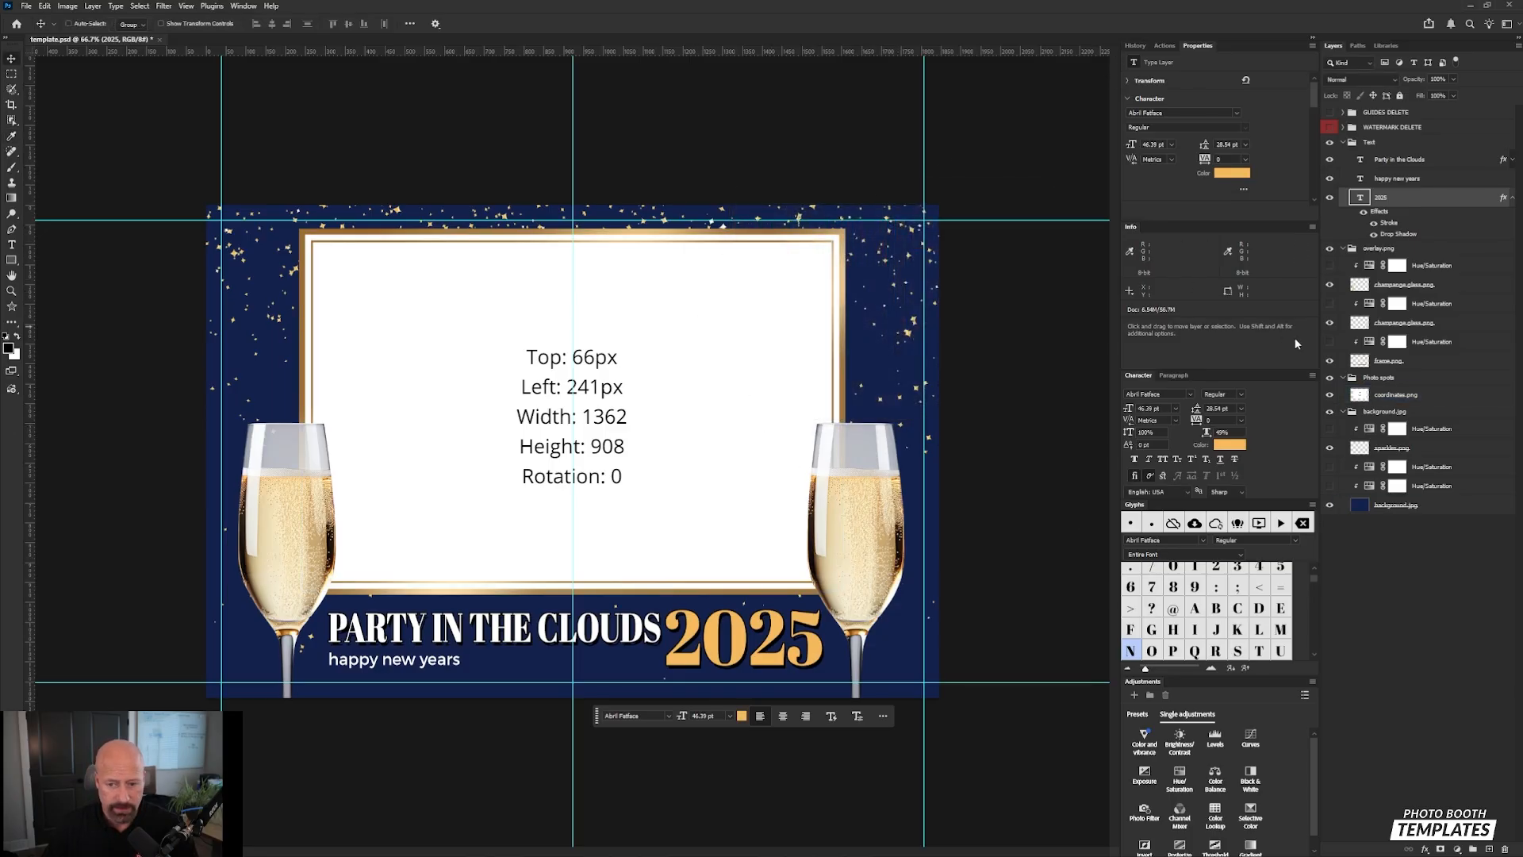
Step: Turn the background black by showing the Hue/Saturation adjustment directly above background.jpg, with its Lightness at -100
click(1462, 512)
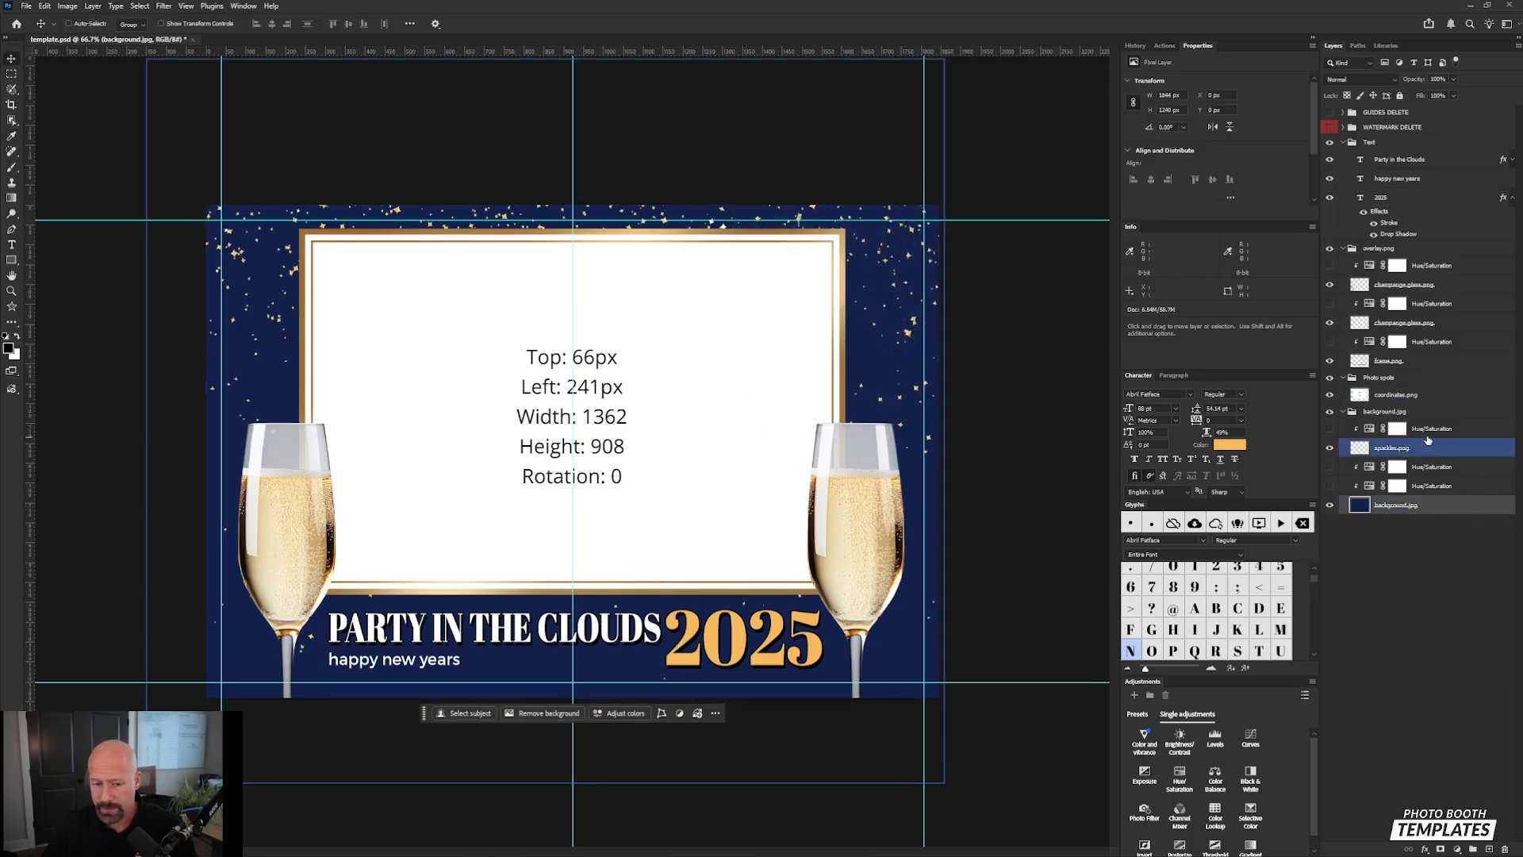
click(1424, 446)
click(1429, 507)
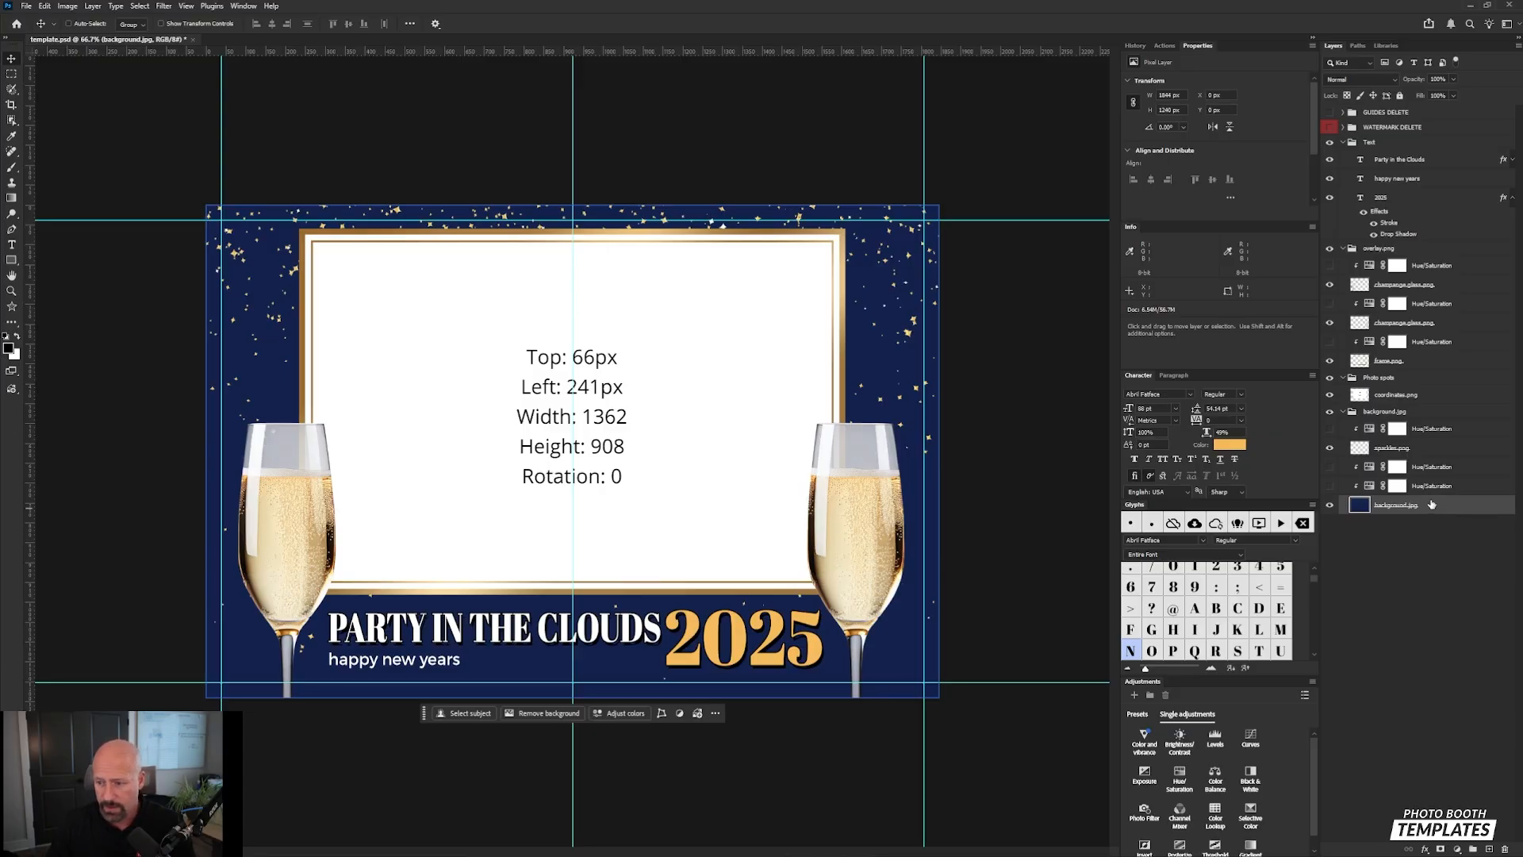
click(1330, 486)
click(1379, 487)
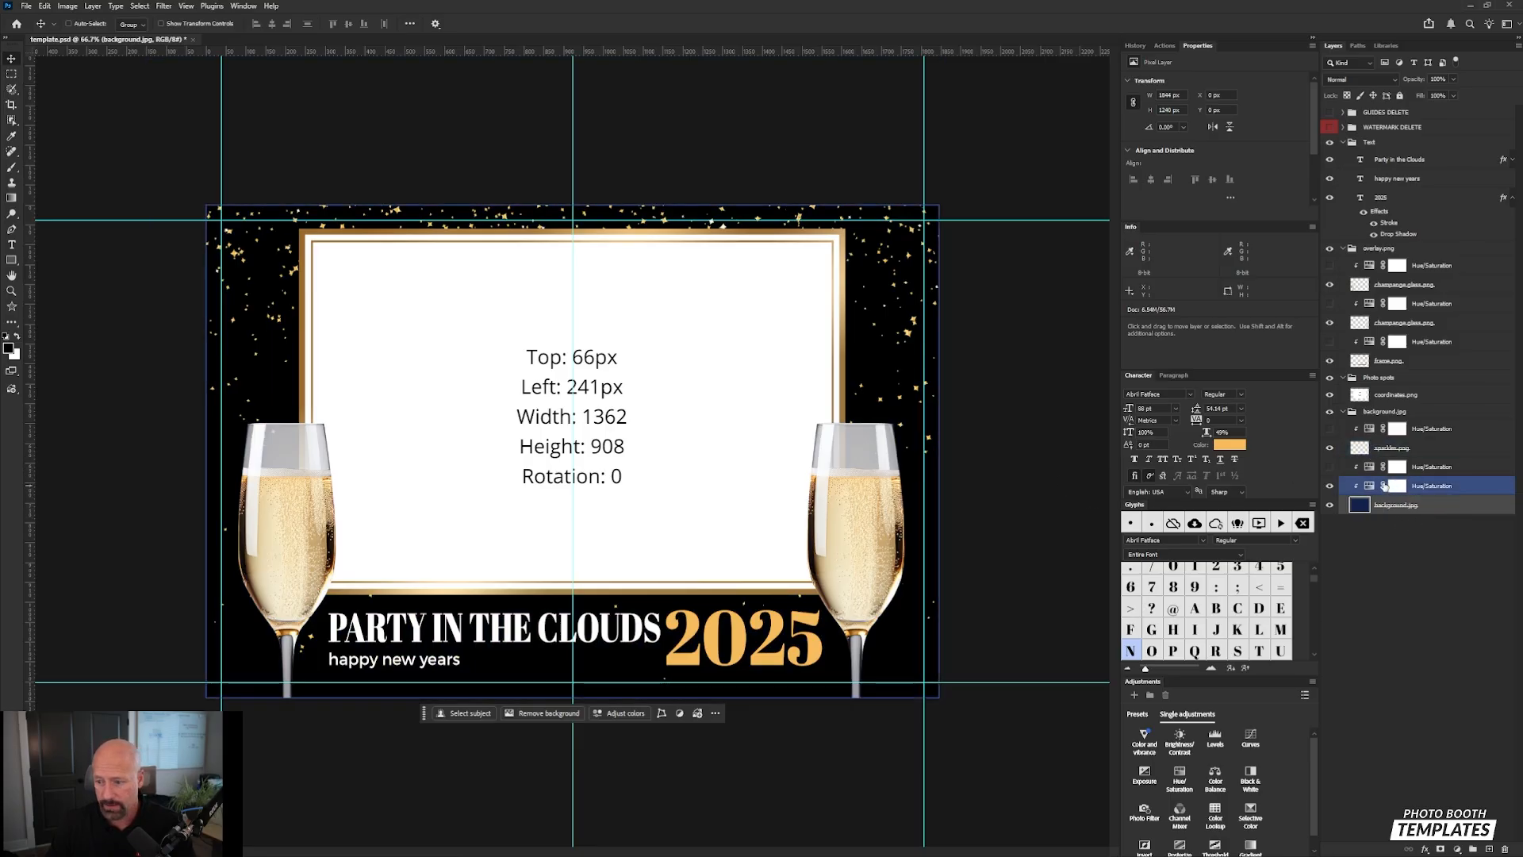
click(1371, 487)
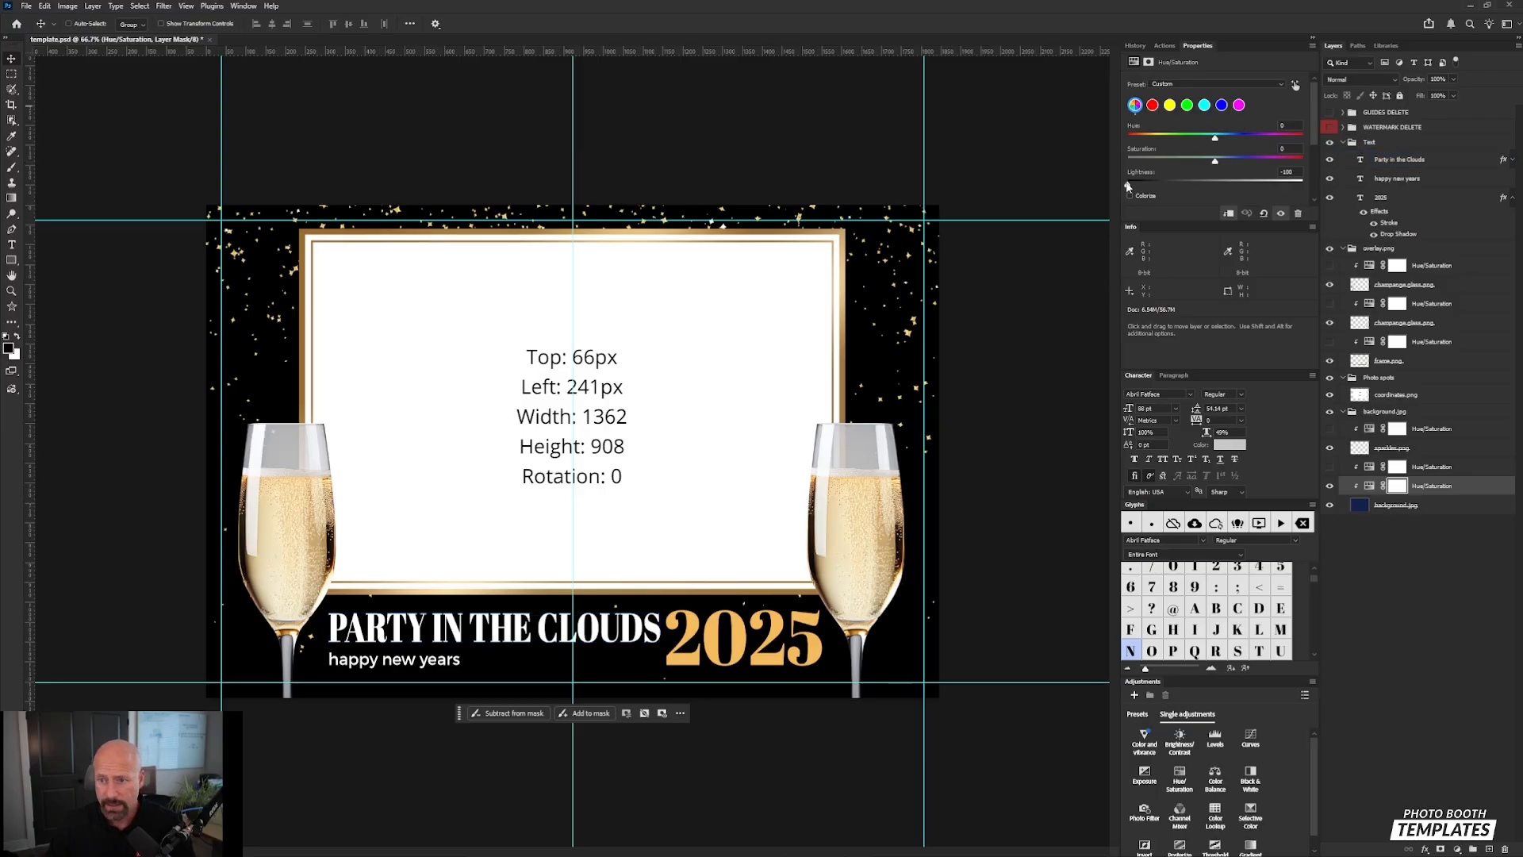
mouse_move(1129, 186)
mouse_down()
mouse_move(1228, 183)
mouse_move(1111, 189)
mouse_up()
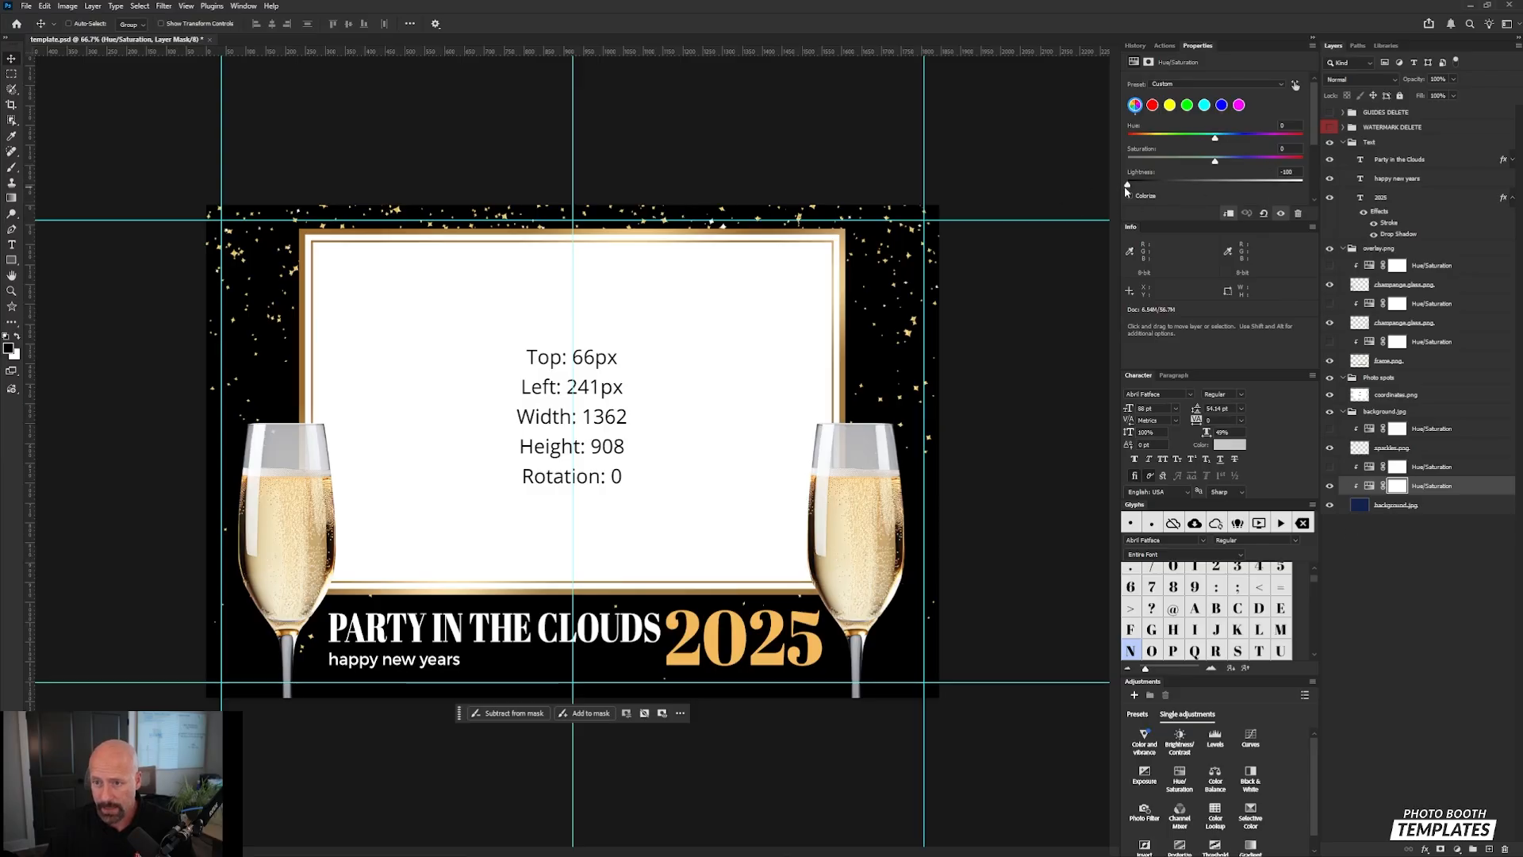
mouse_move(1125, 188)
mouse_down()
mouse_move(1312, 191)
mouse_move(1123, 203)
mouse_up()
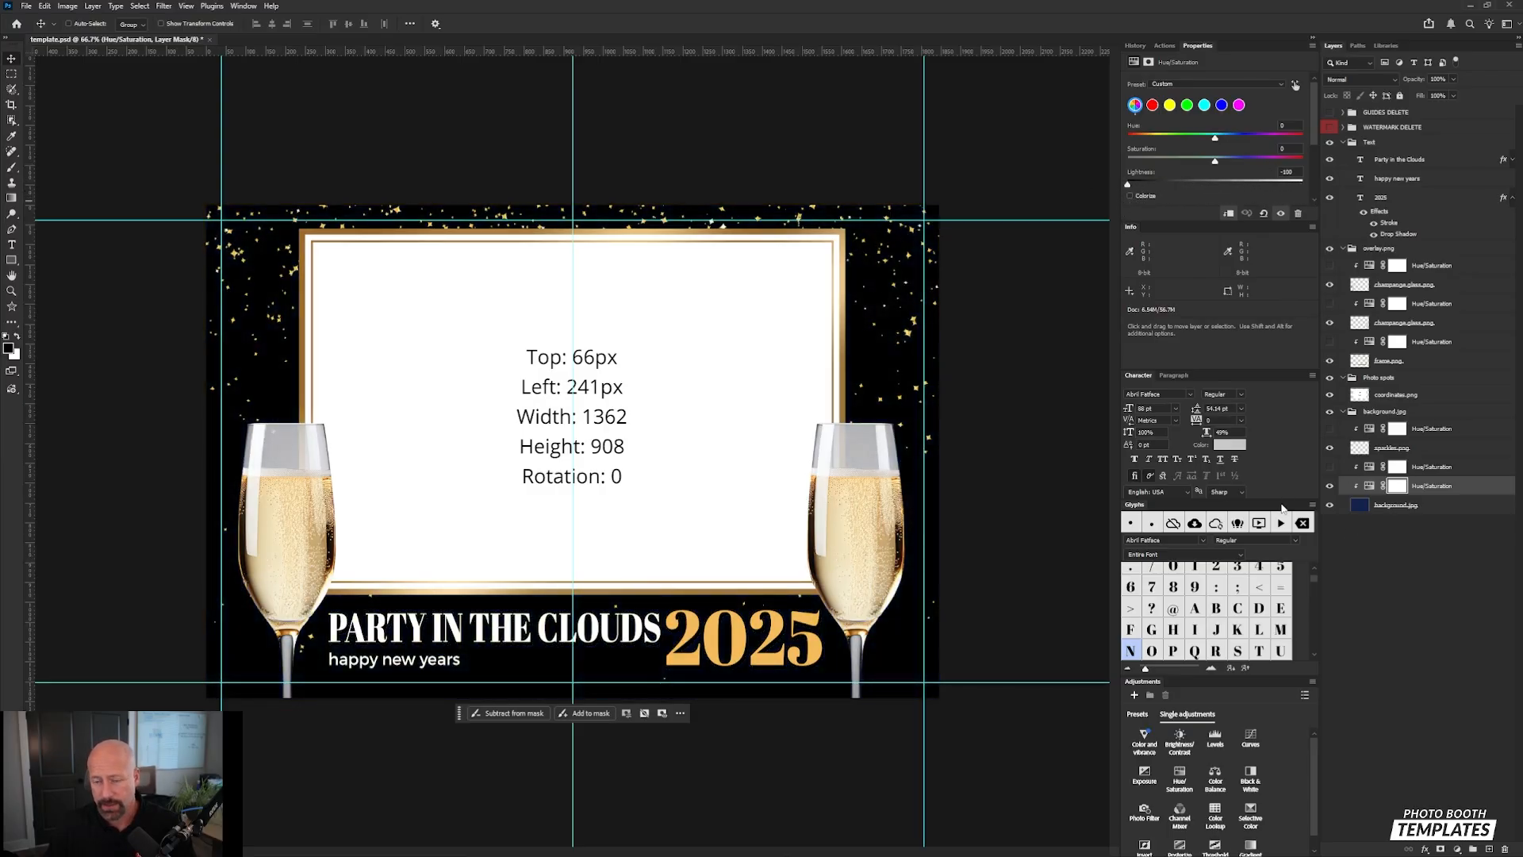
click(1373, 664)
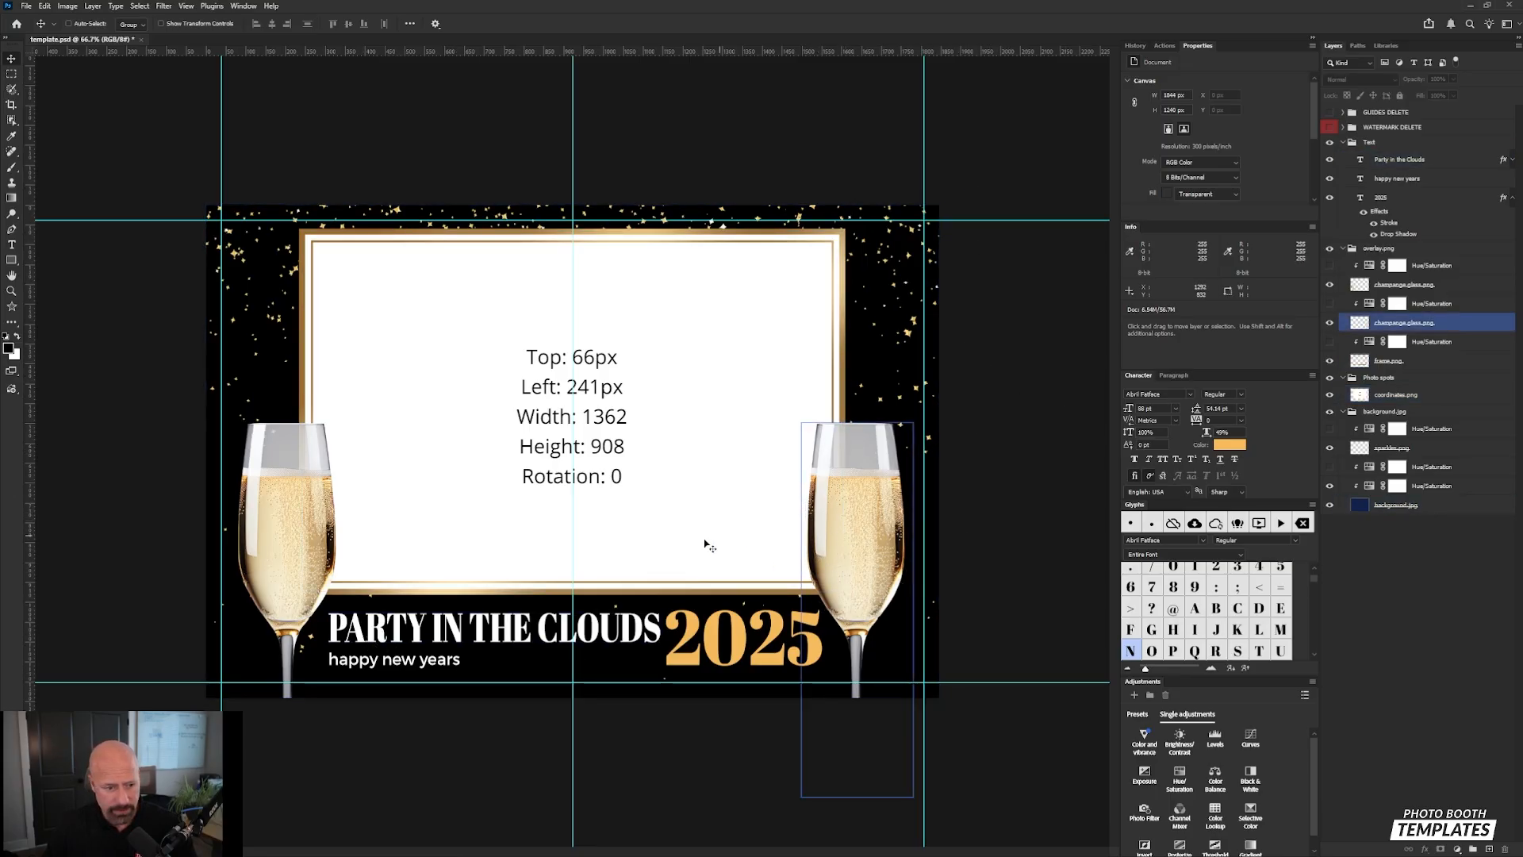
Step: Select a rectangular area of about 128 by 310 px inside the right glass's champagne, with the upper champagne glass layer active
ctrl+click(282, 534)
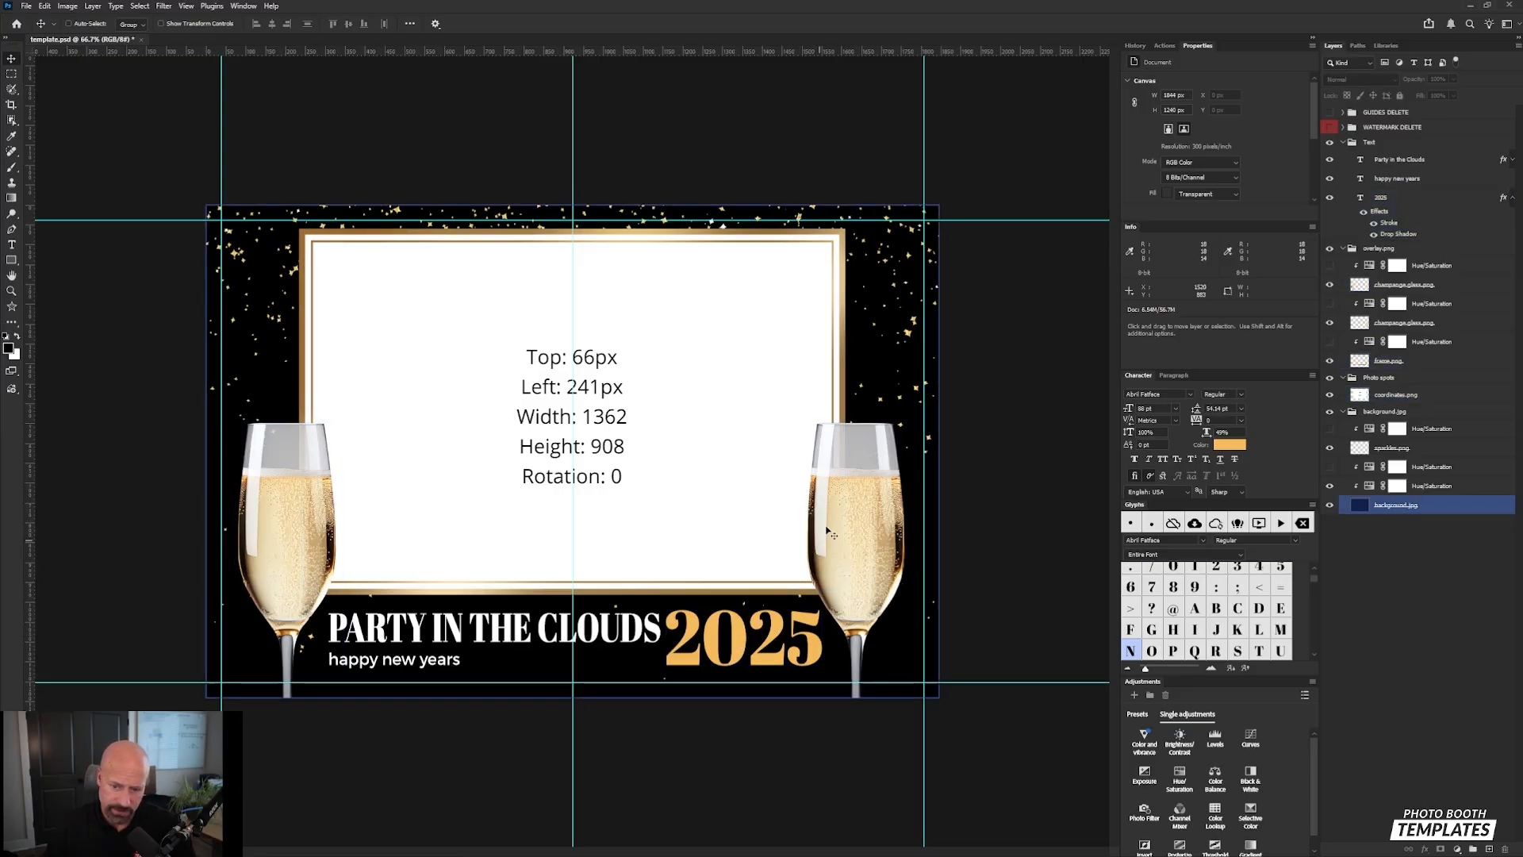
ctrl+click(913, 391)
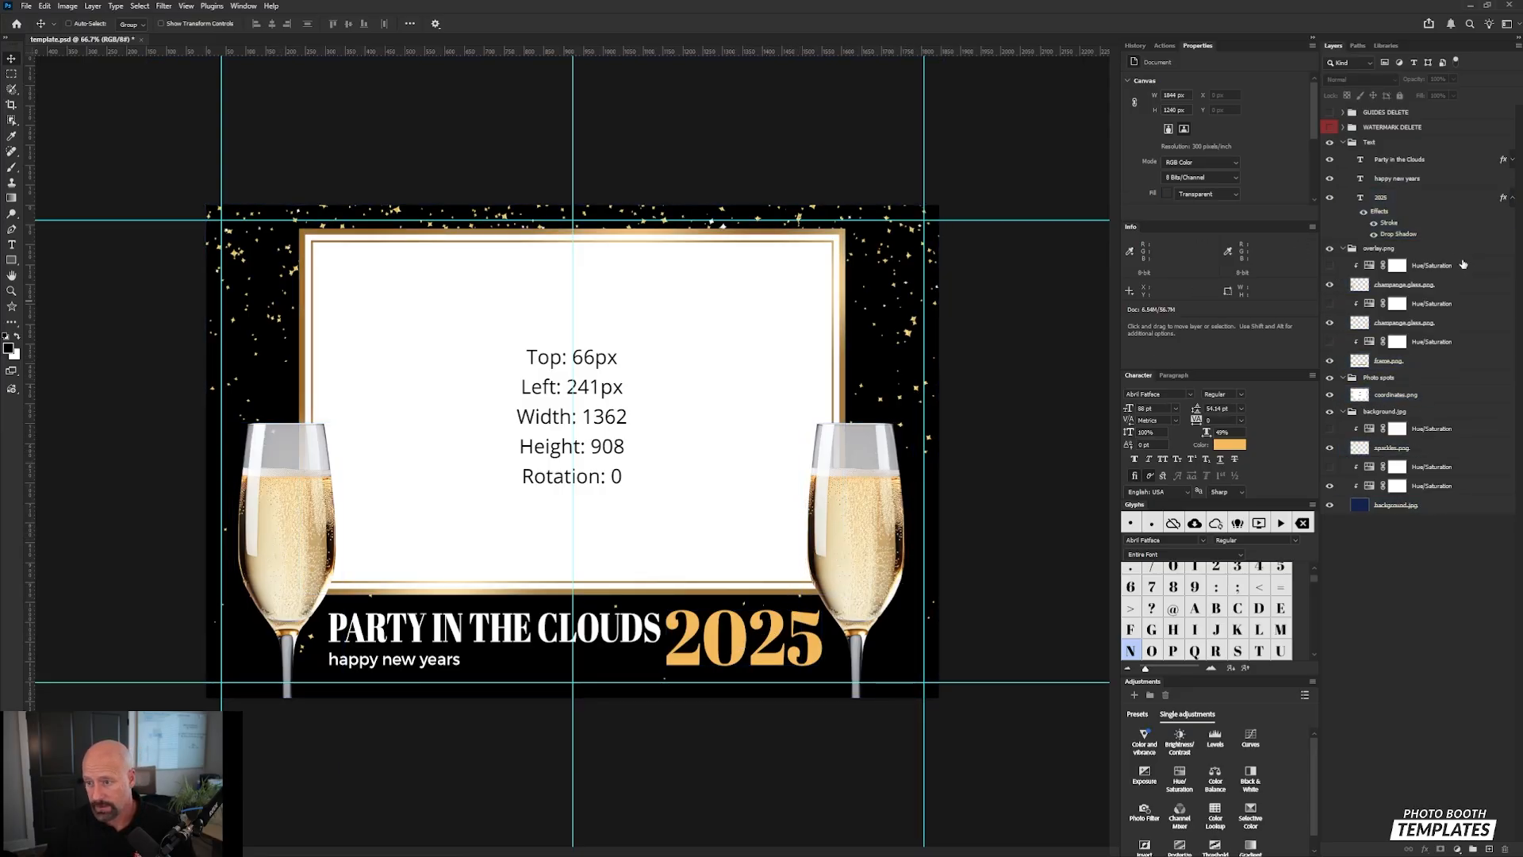
click(1458, 284)
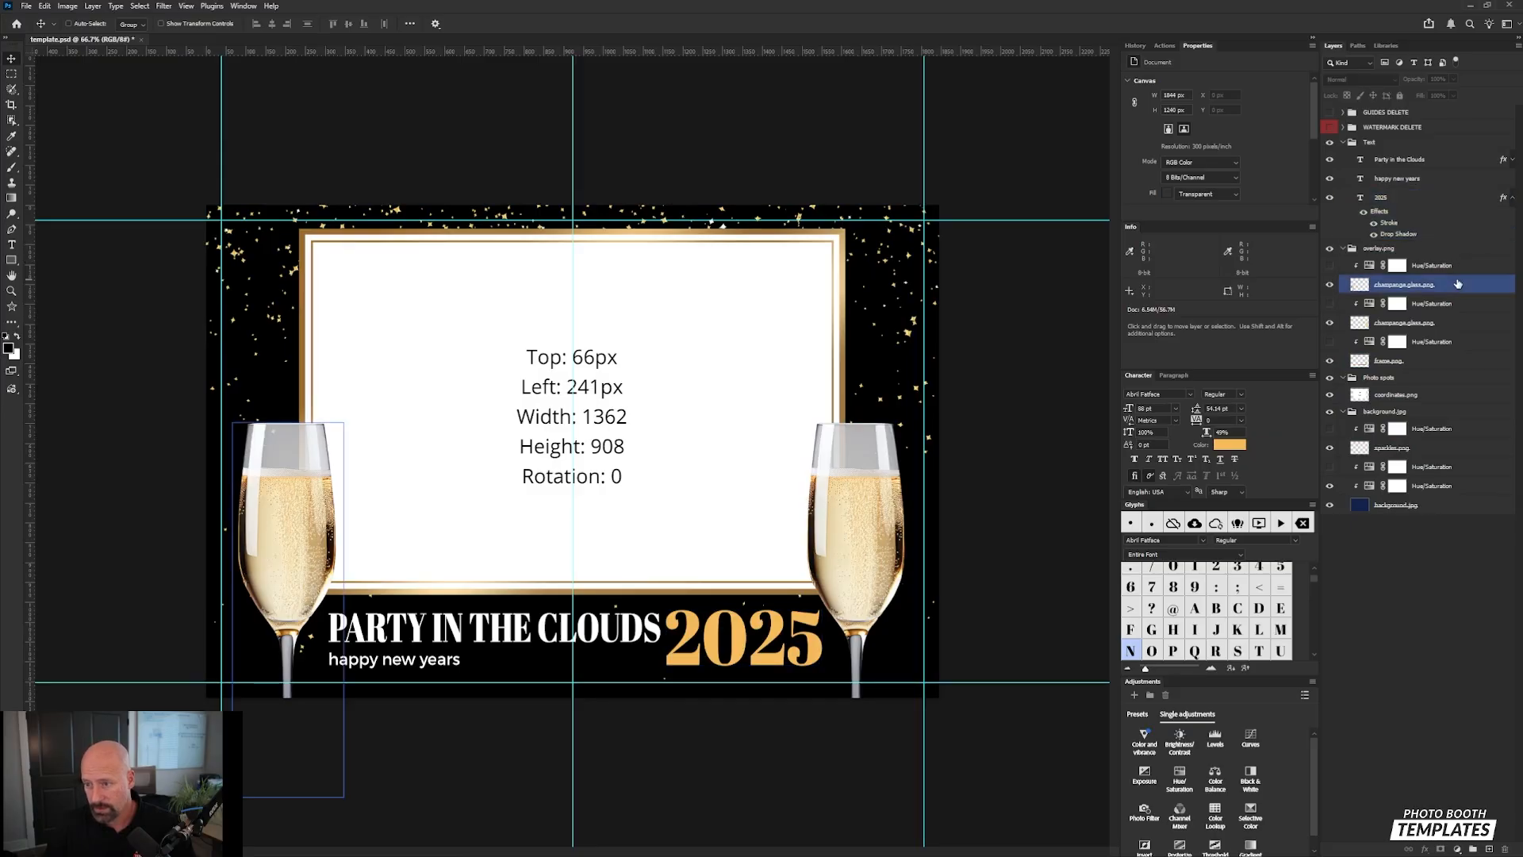
ctrl+click(919, 483)
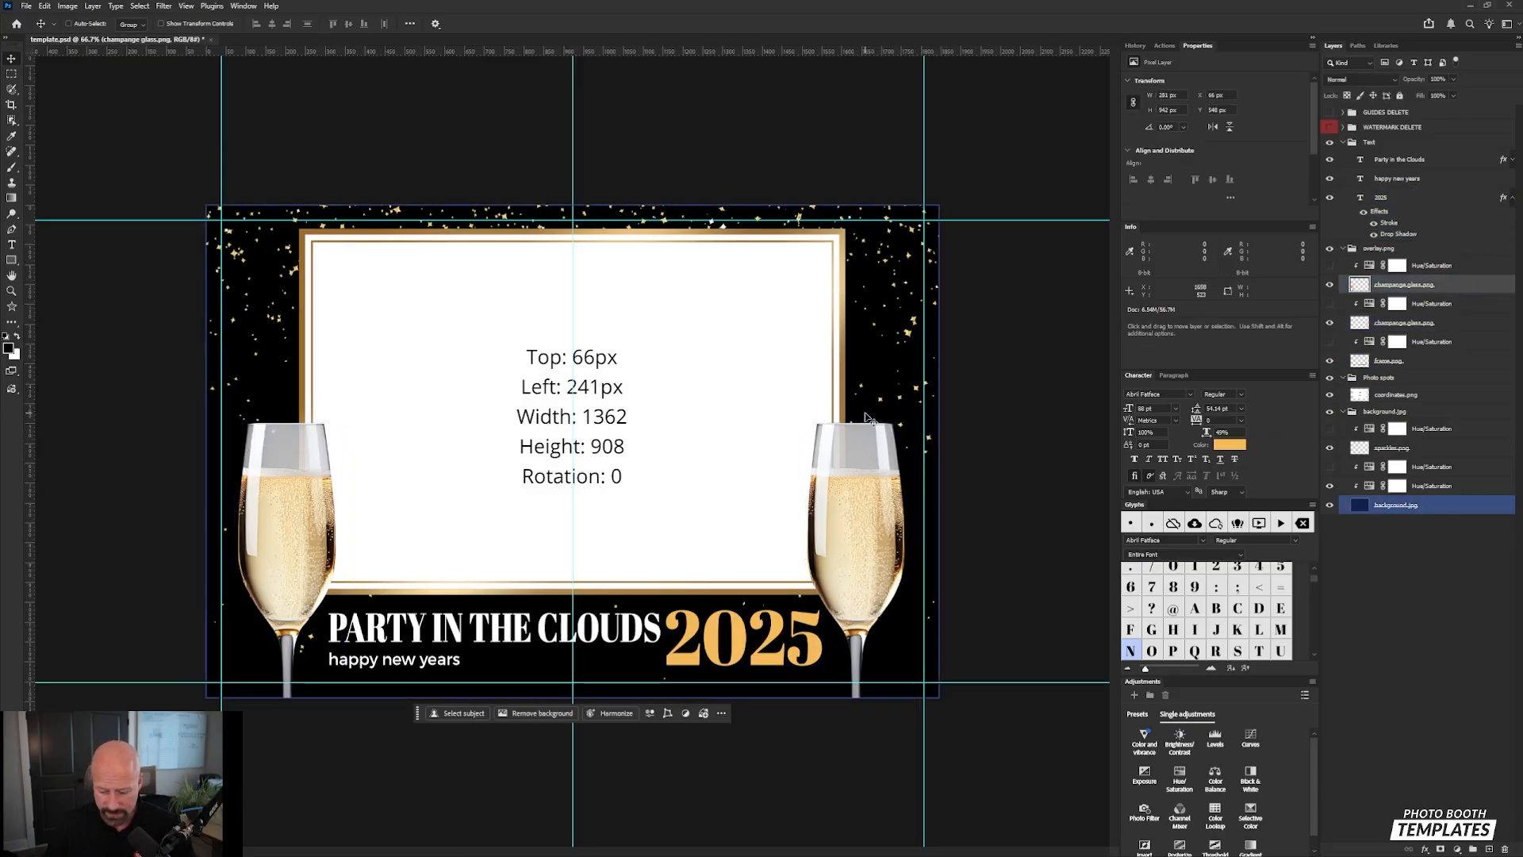
key(ctrl+plus)
key(ctrl+plus)
drag(819, 418, 412, 183)
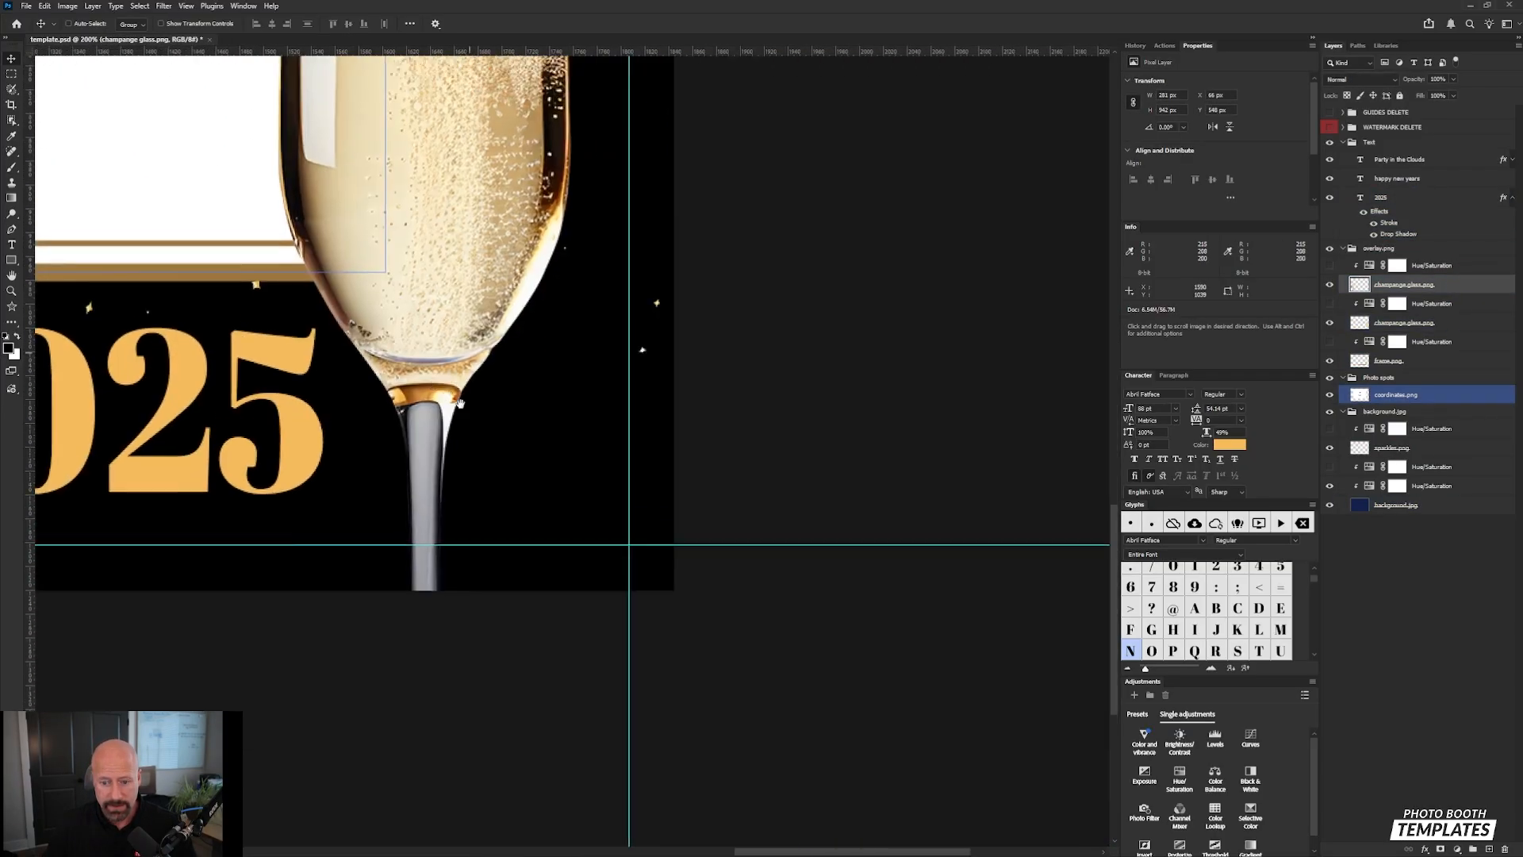
drag(482, 332, 658, 681)
ctrl+click(648, 344)
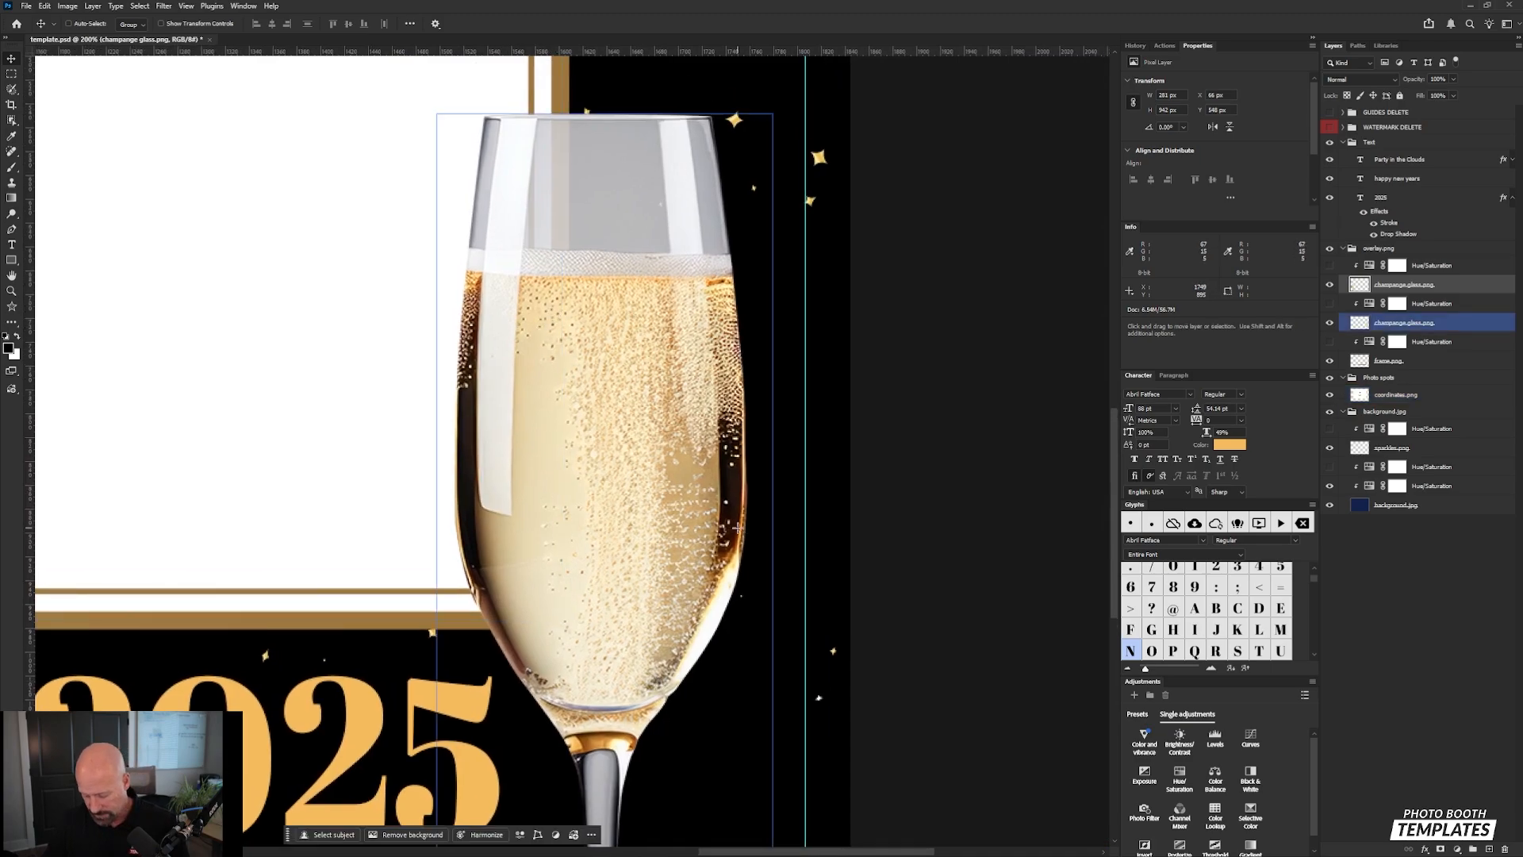
key(m)
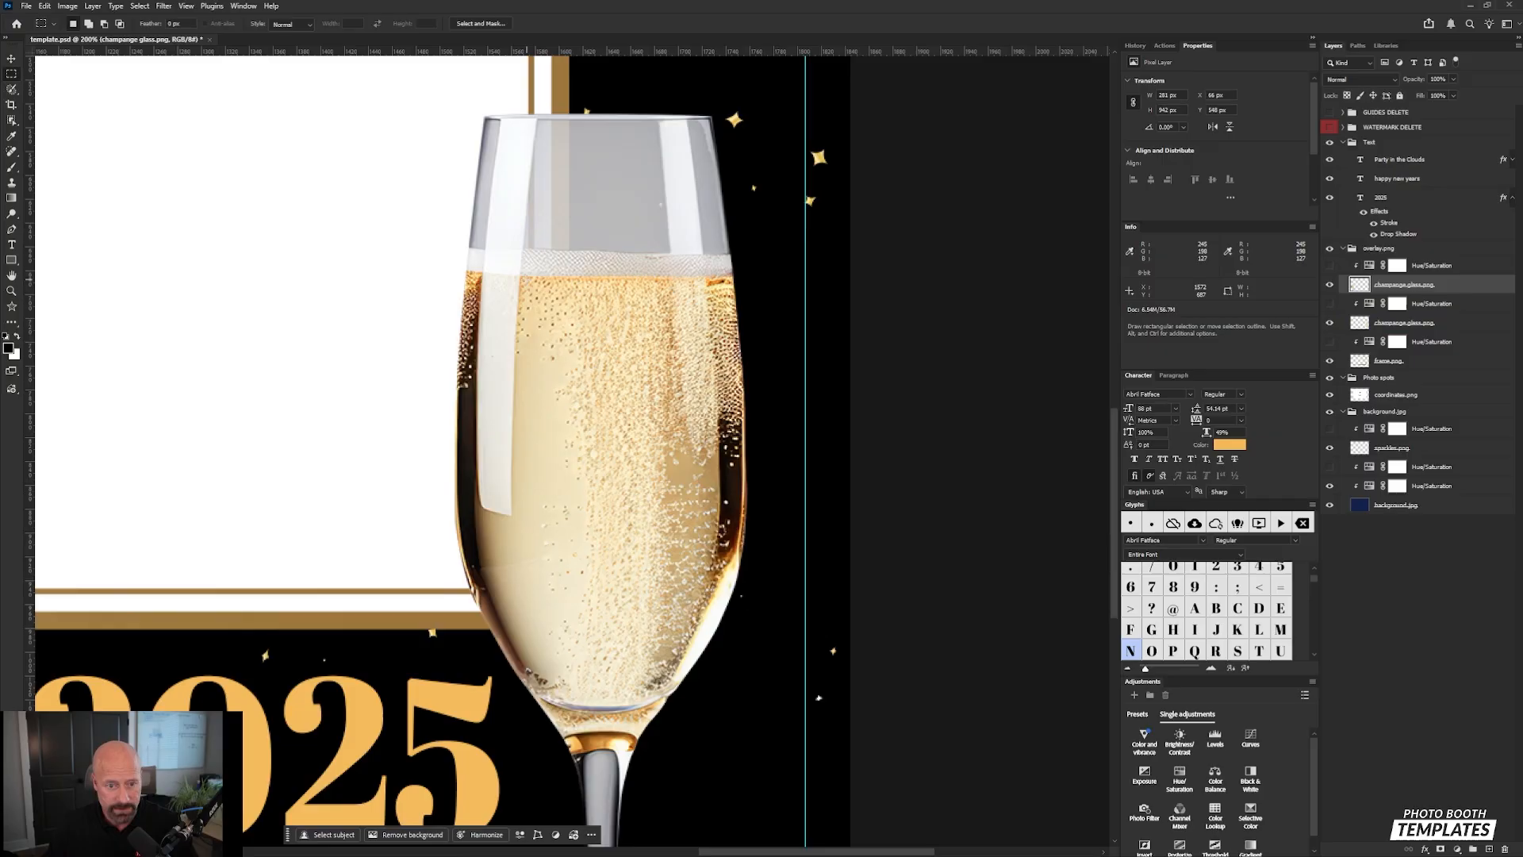
drag(530, 278, 680, 649)
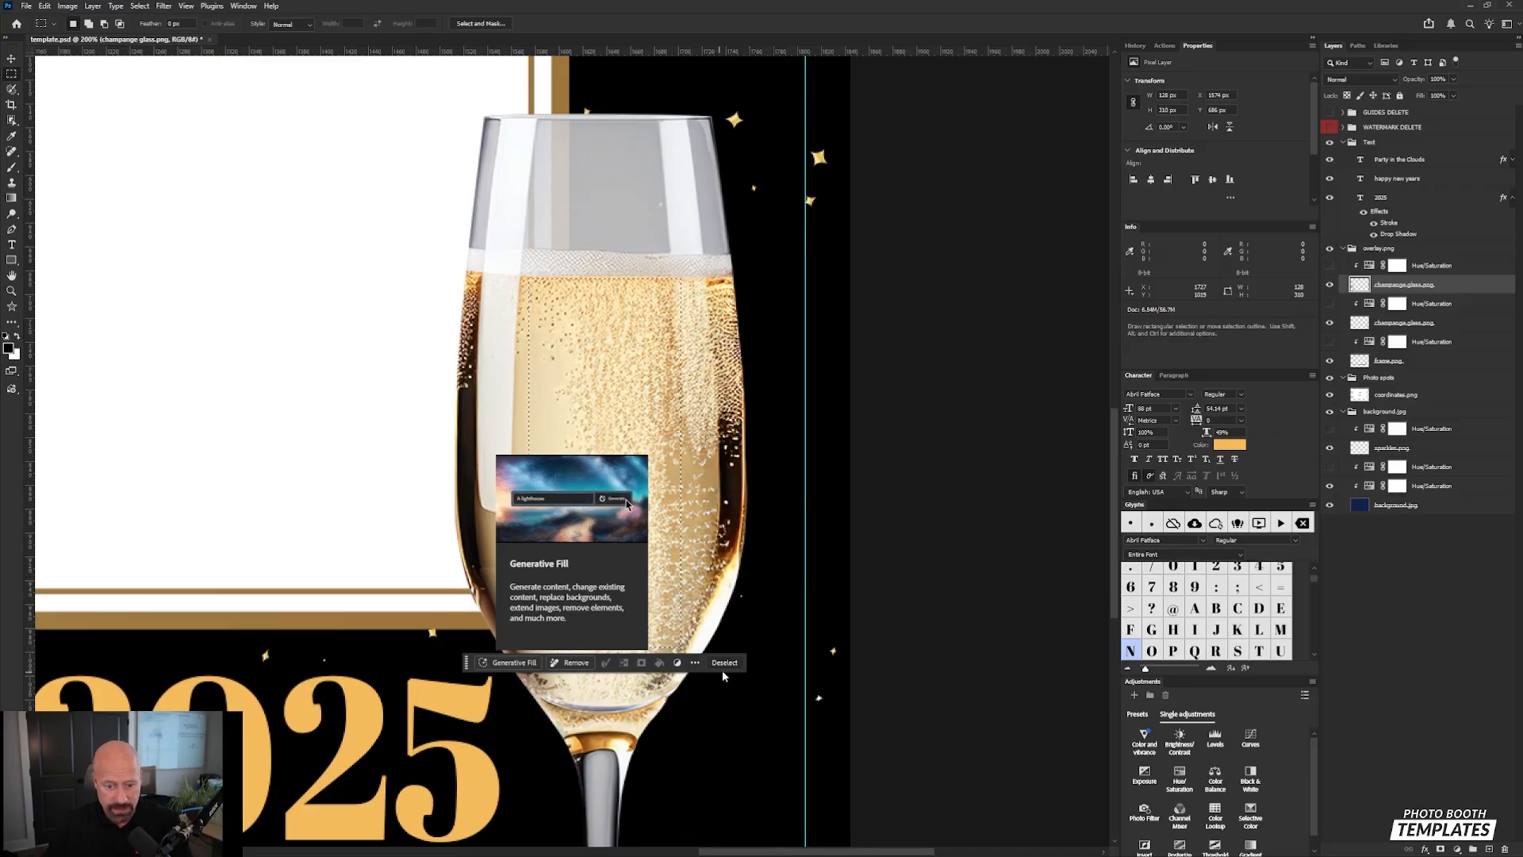
Step: Try to copy the selected area from the upper champagne glass layer, and remove the selection
click(507, 663)
click(865, 407)
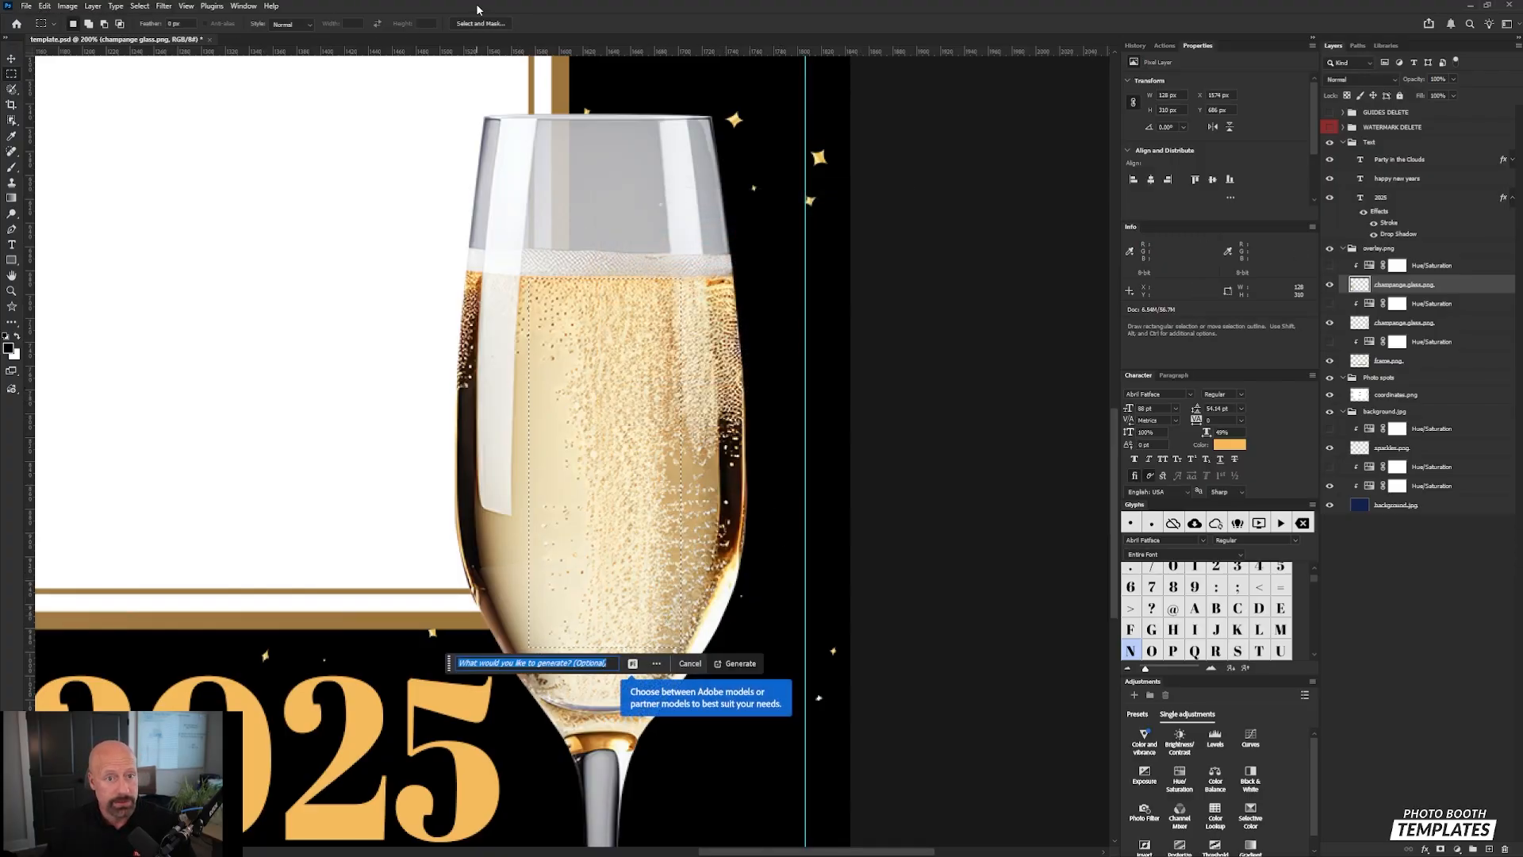
key(ctrl+c)
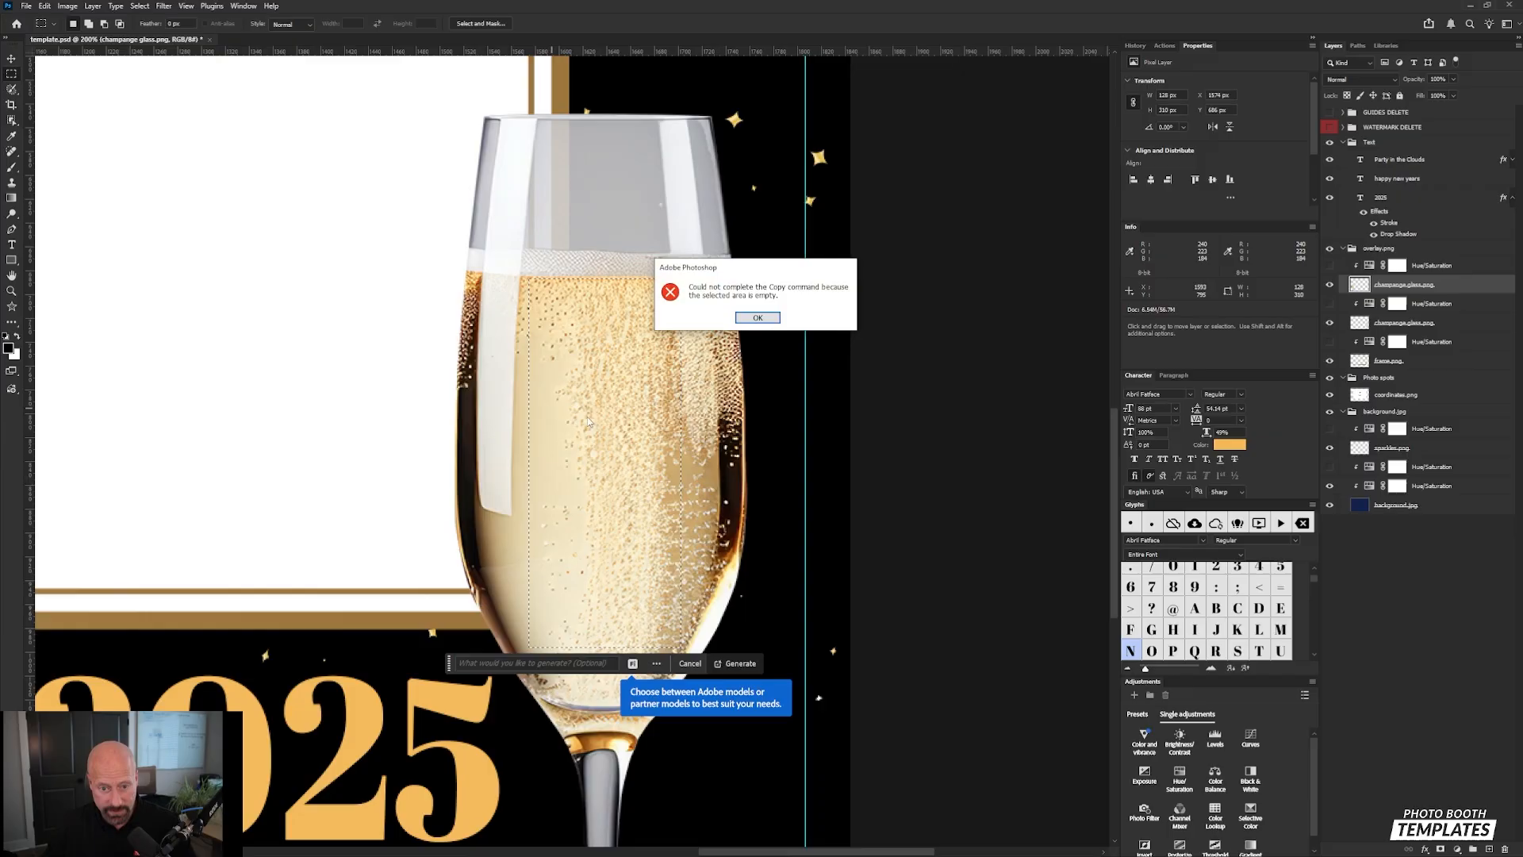
click(757, 318)
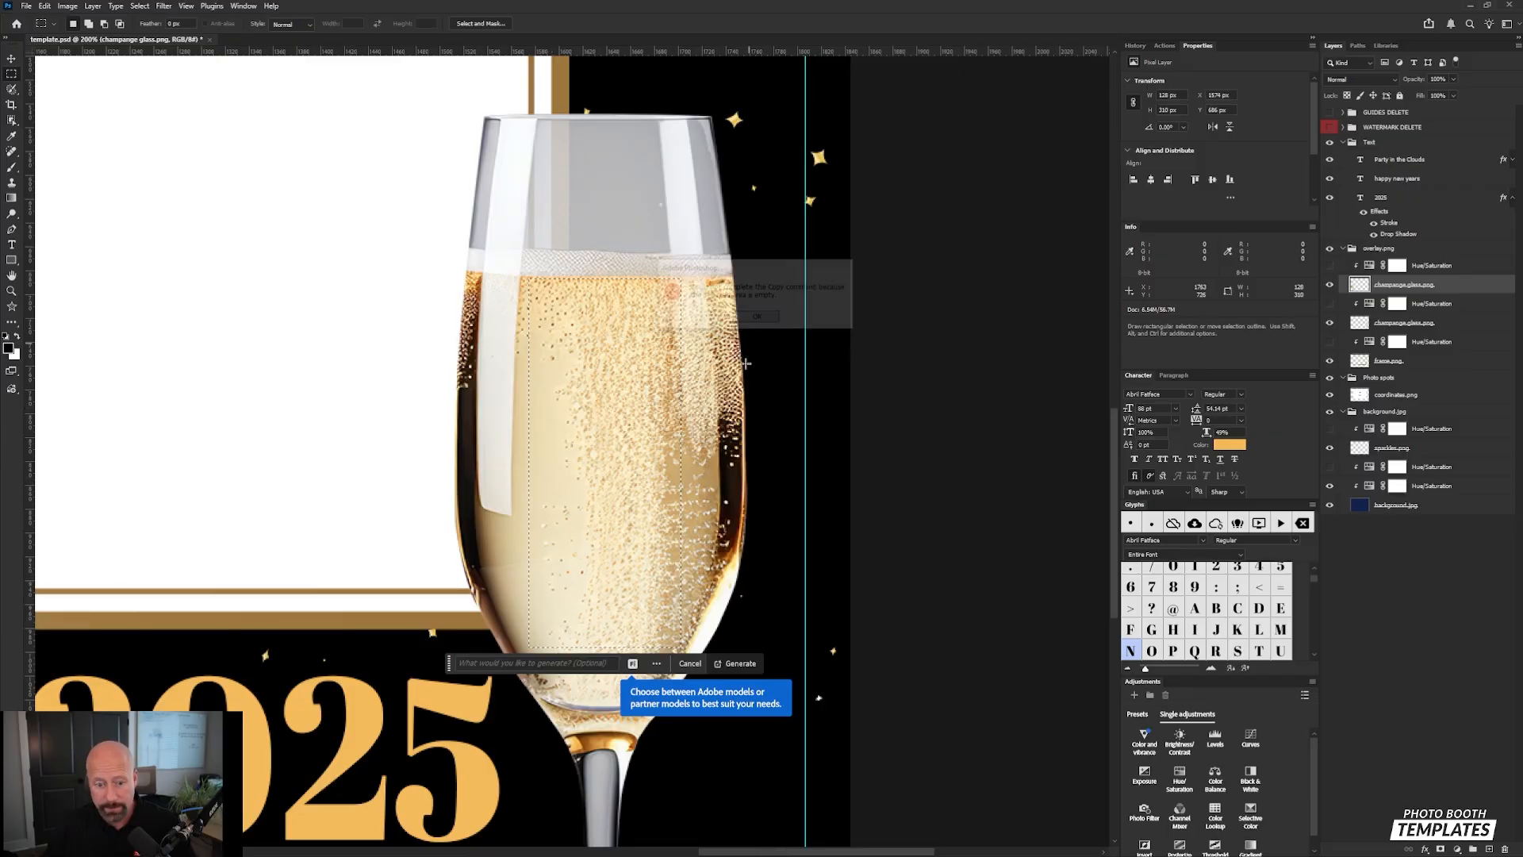
click(690, 663)
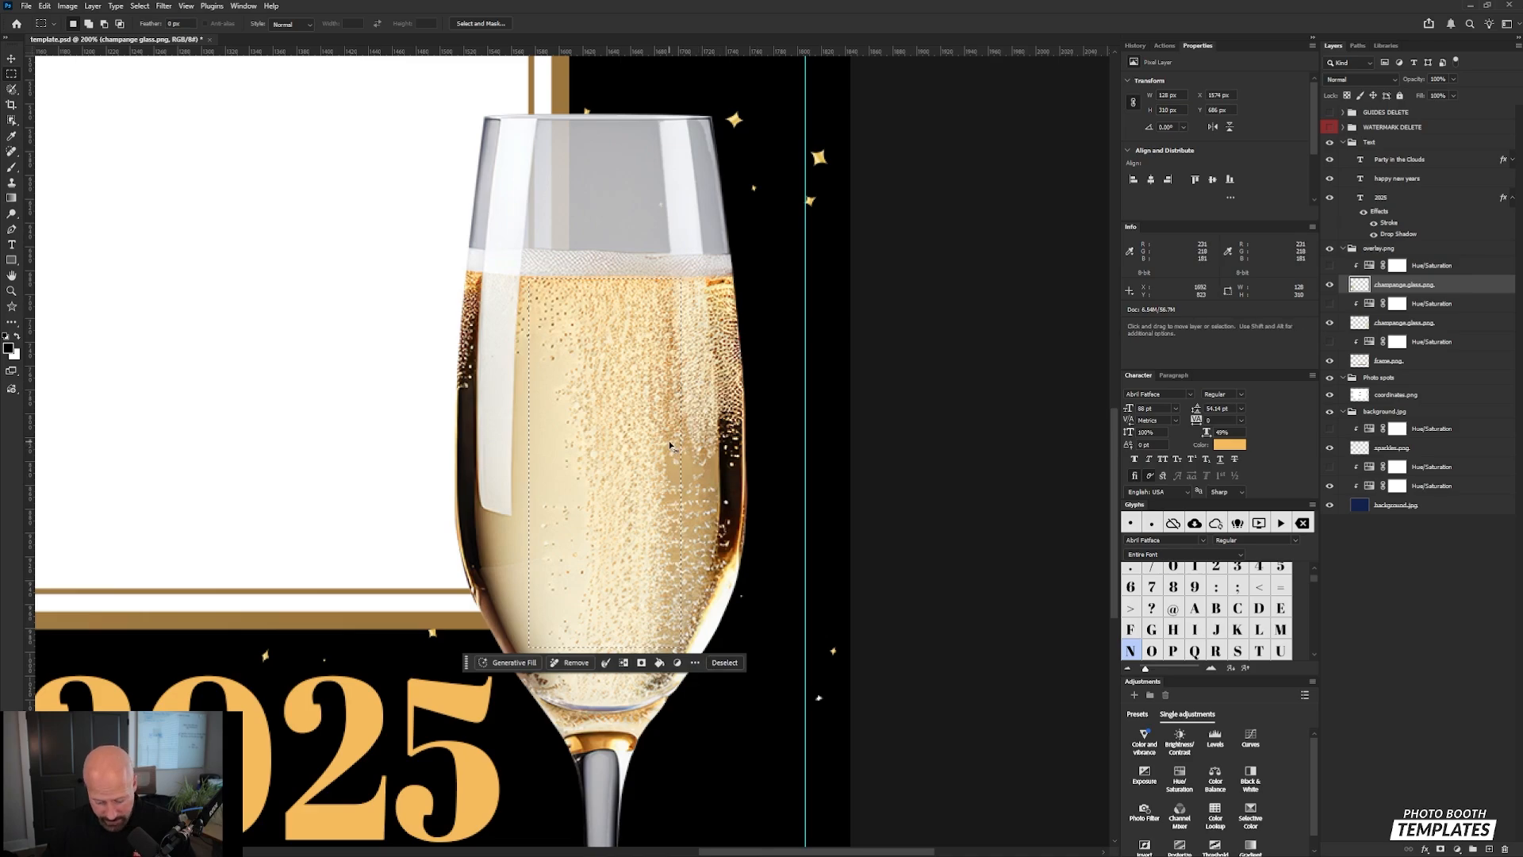
key(ctrl+c)
click(775, 318)
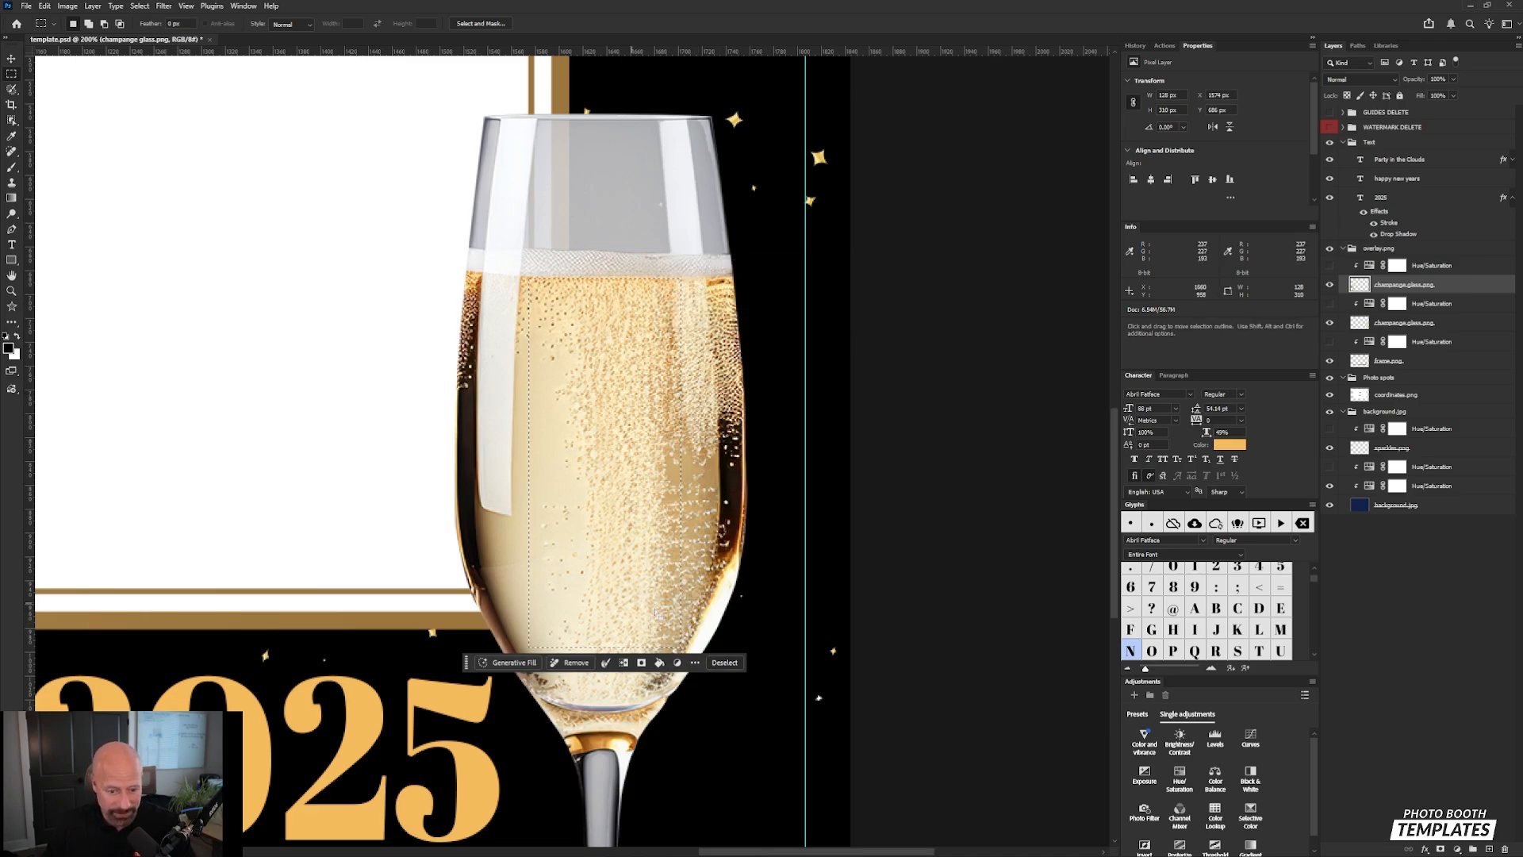
click(725, 663)
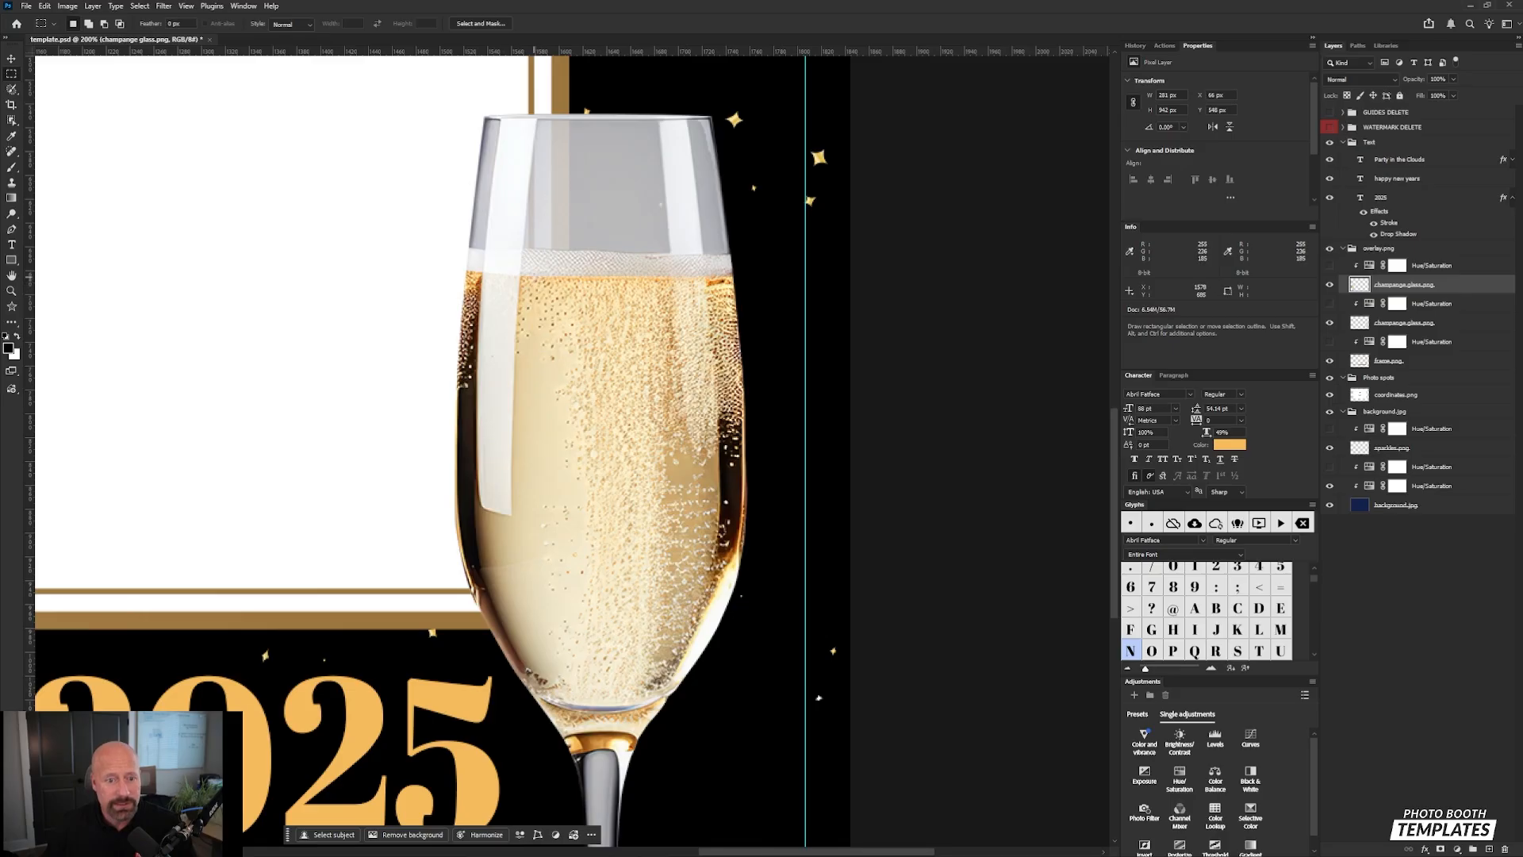
Step: Select a rectangular area of about 141 by 297 px inside the right glass's champagne and try to copy it
drag(524, 276, 695, 632)
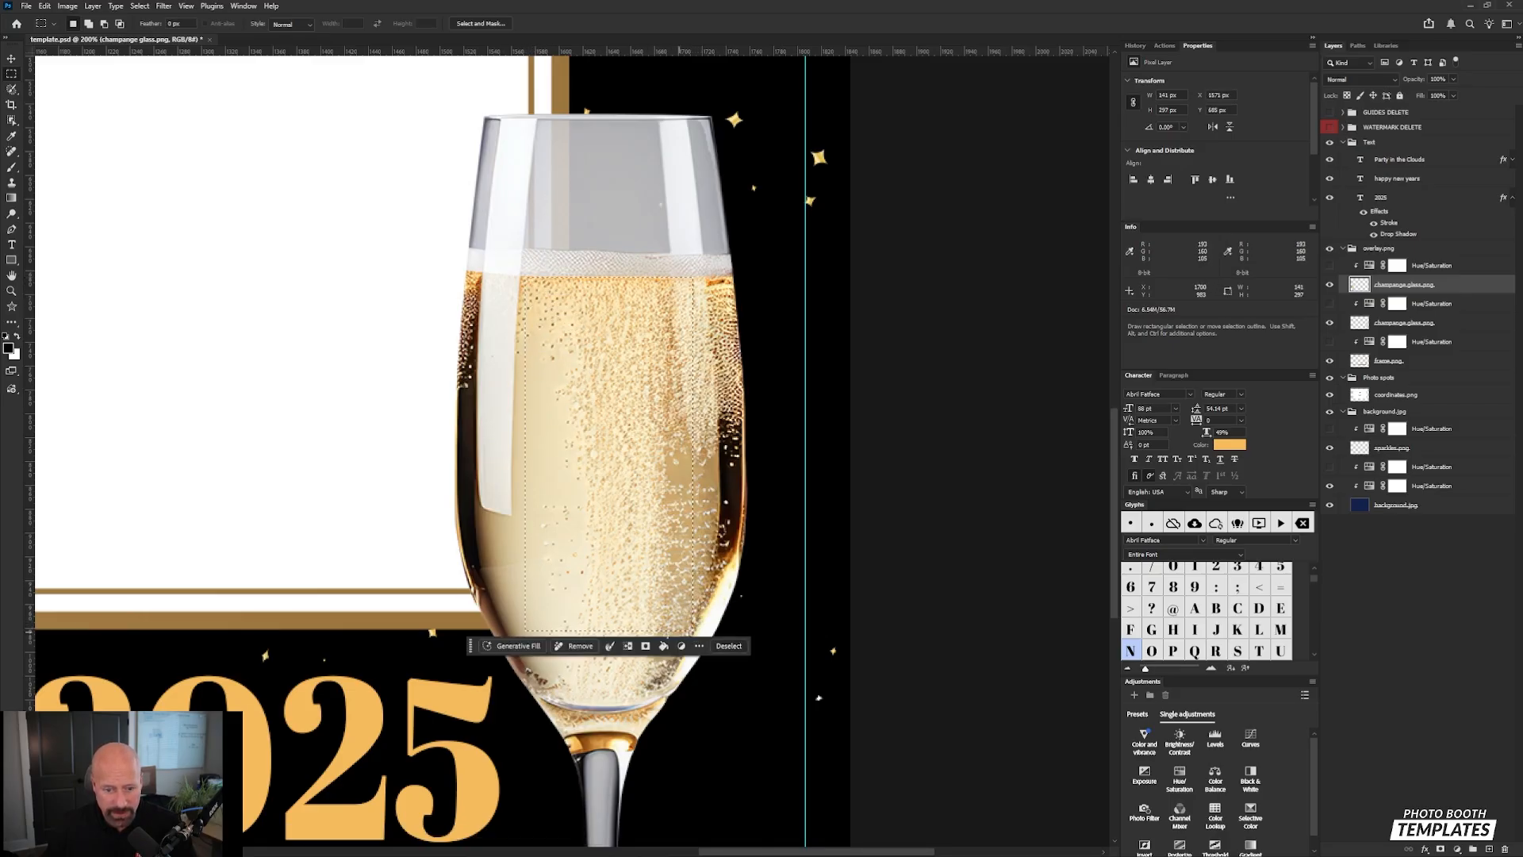
key(ctrl+c)
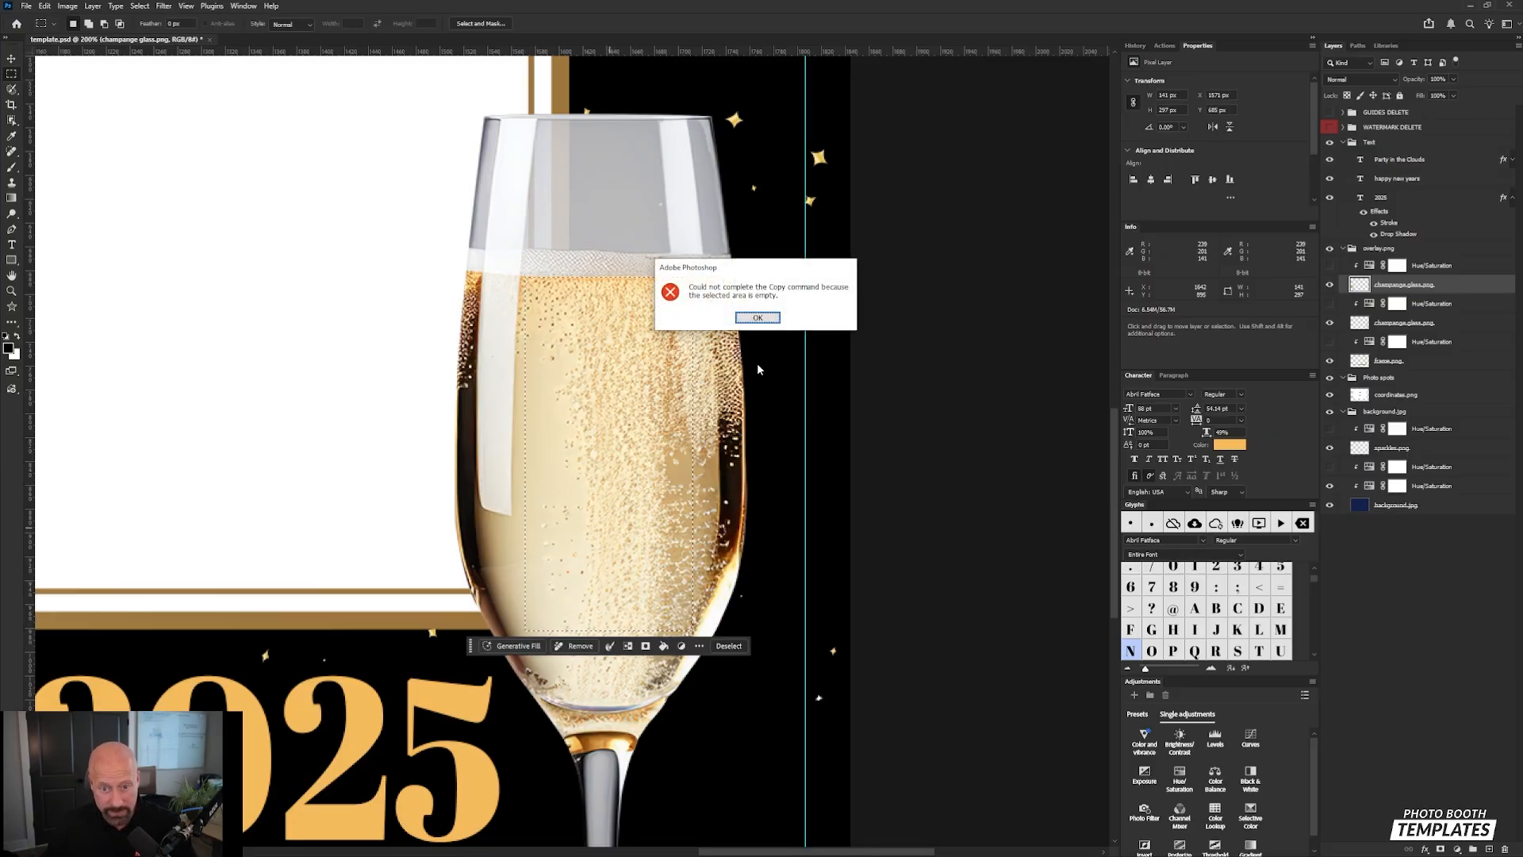
click(758, 318)
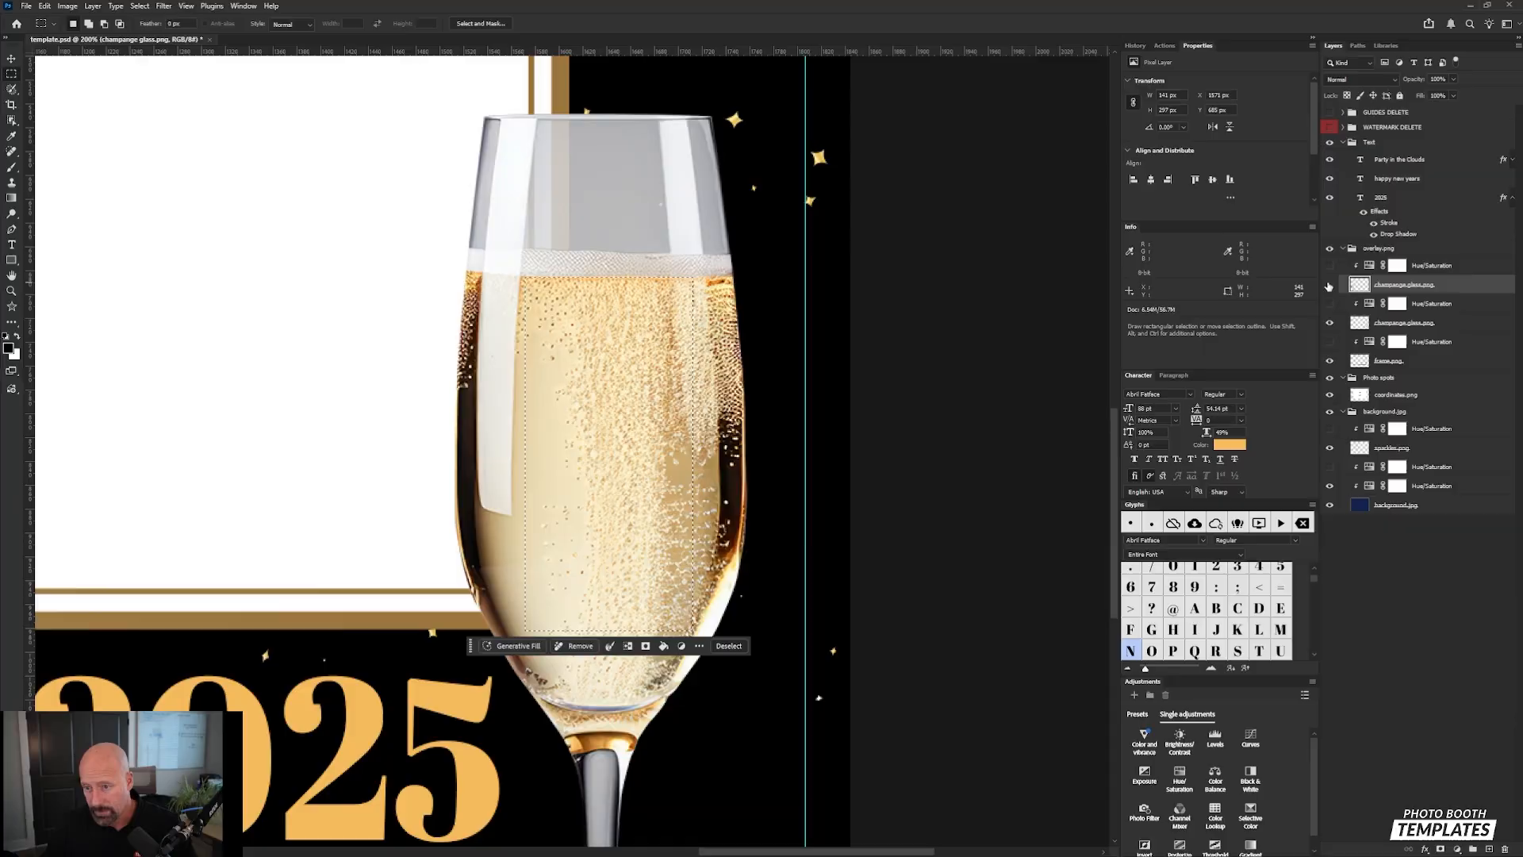
Step: Find the layer holding the right champagne glass and duplicate its selected area onto a new layer
click(1329, 286)
click(1329, 286)
click(1331, 323)
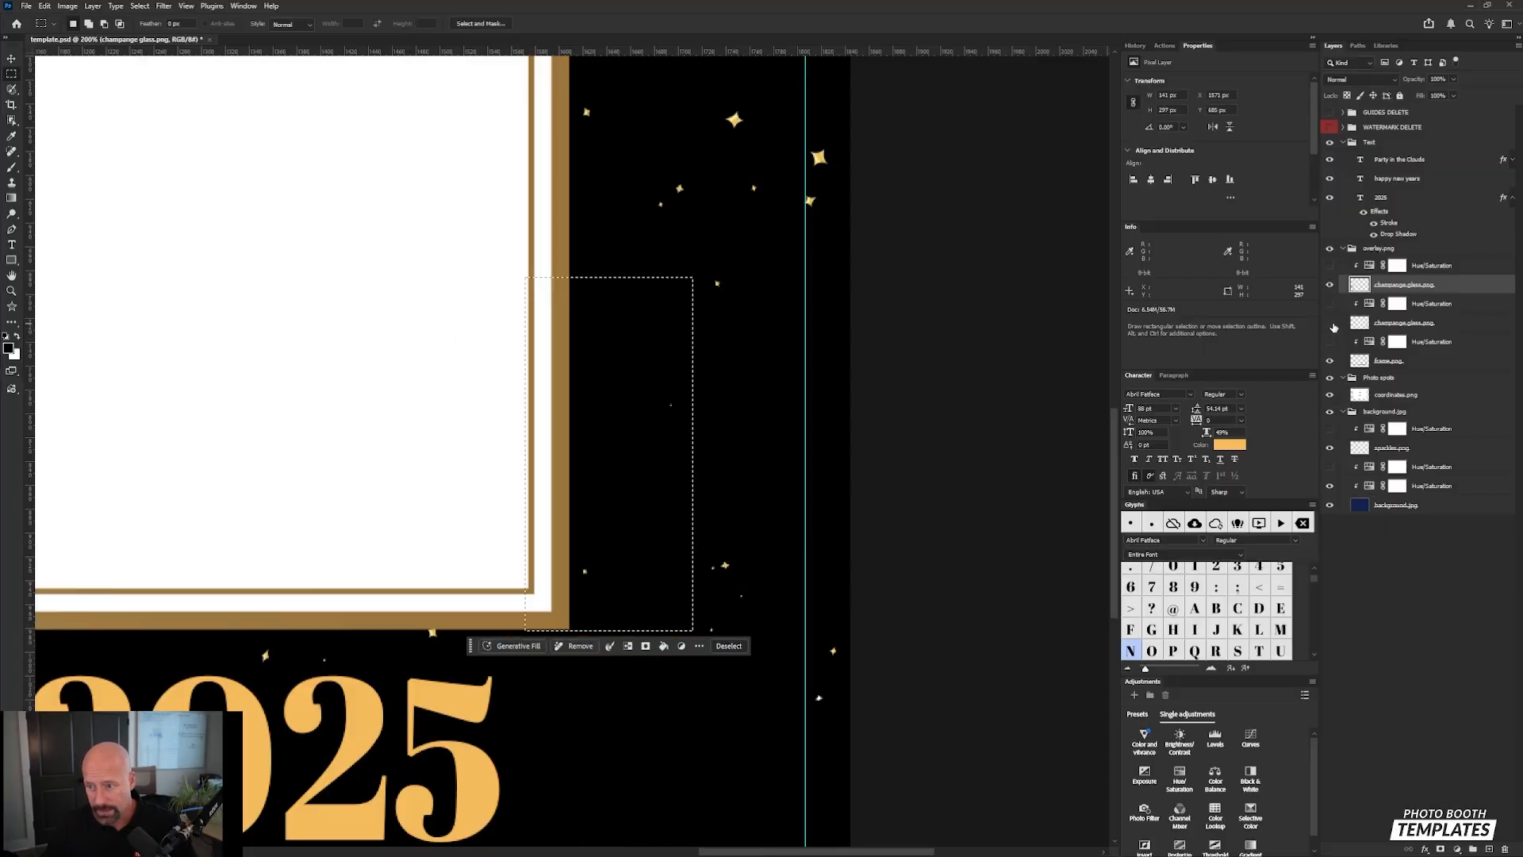
click(1331, 323)
click(1454, 328)
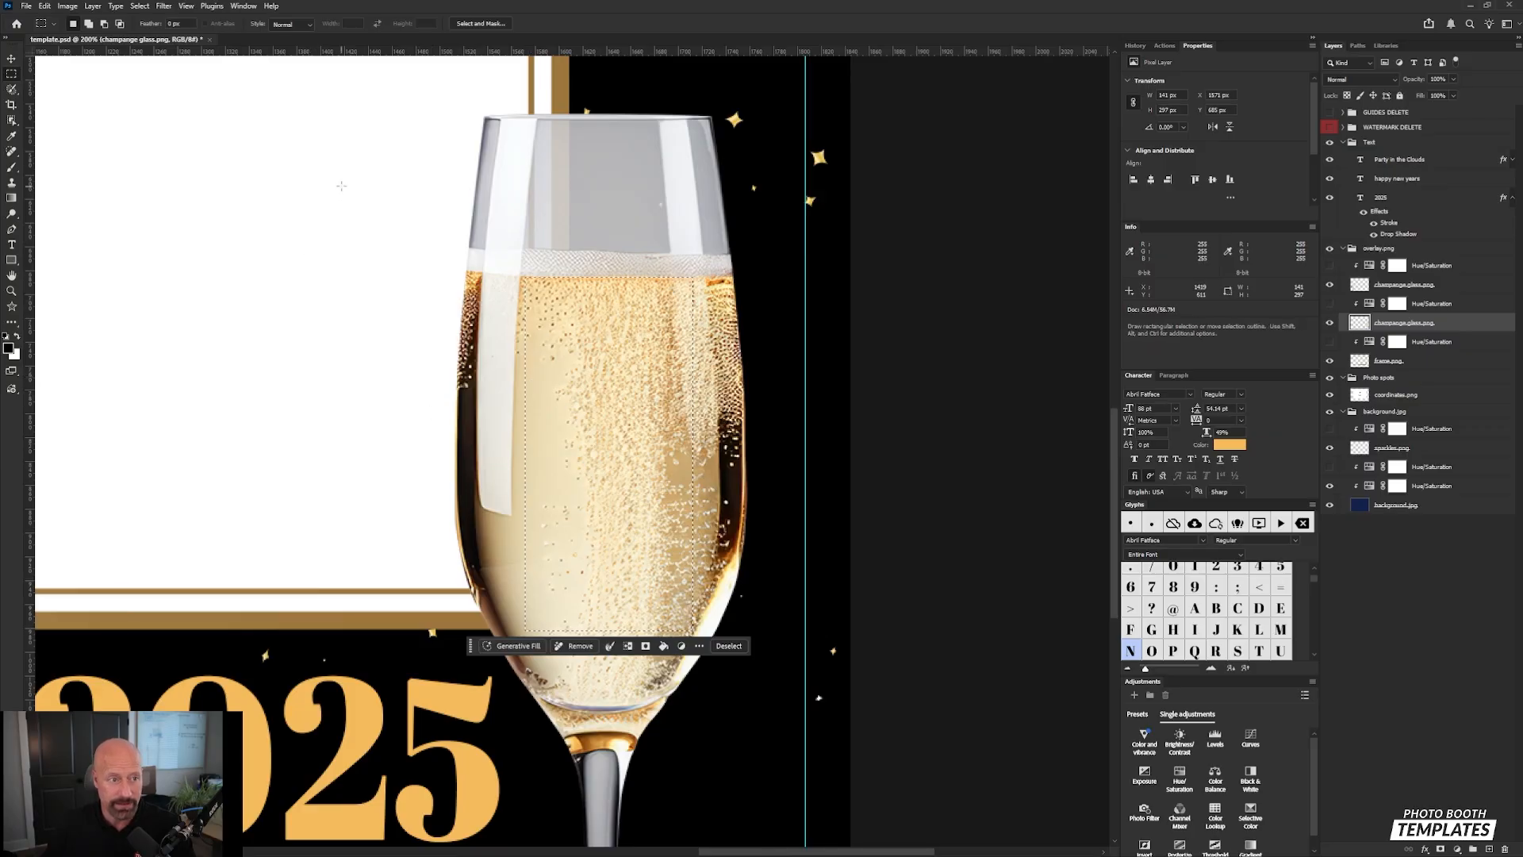
key(ctrl+j)
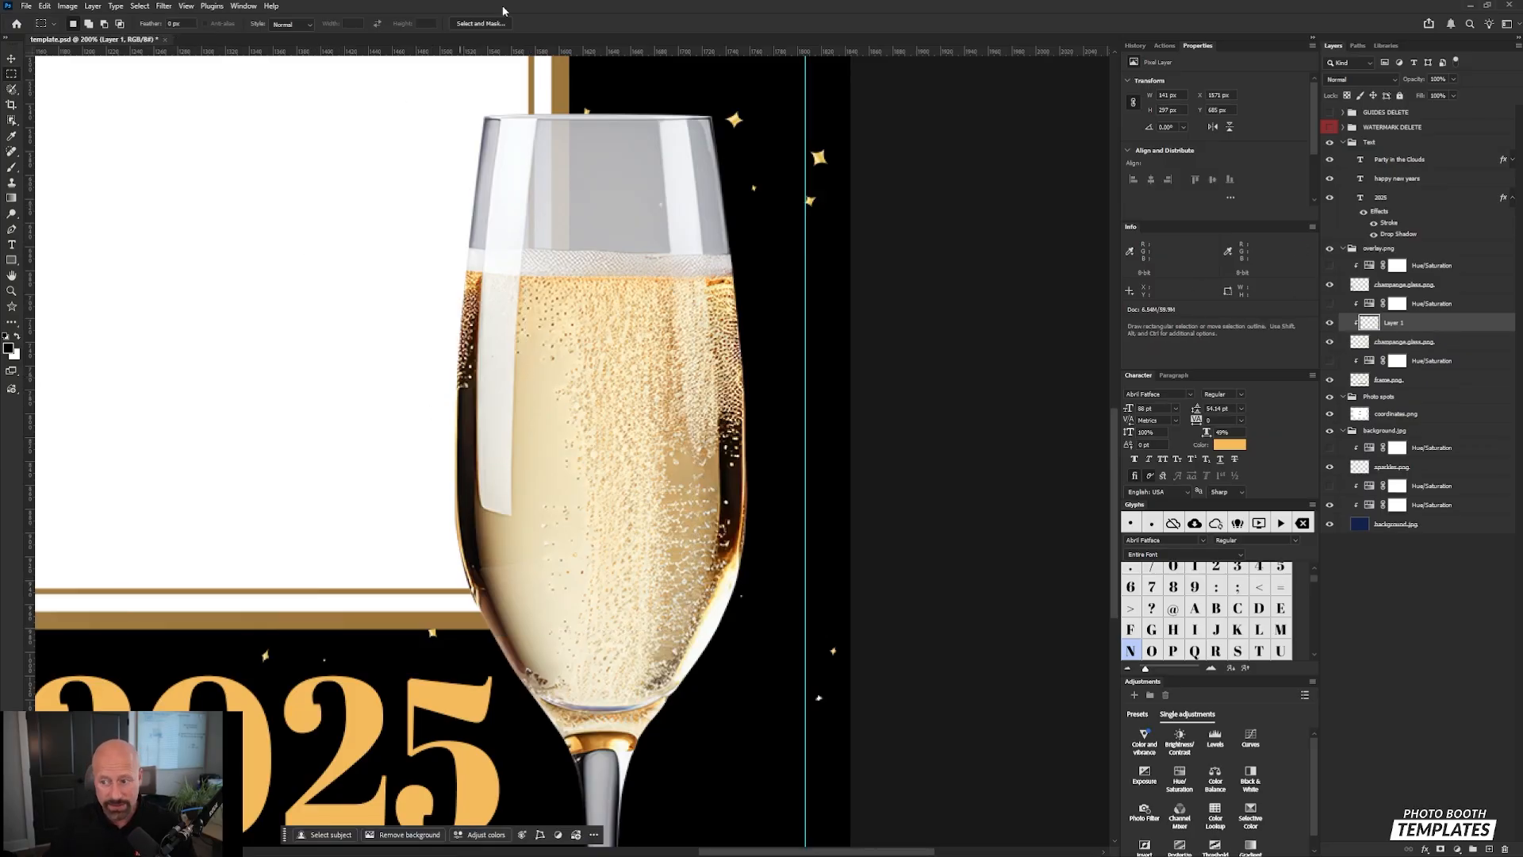
Step: Place the copied champagne layer directly above the 2025 text layer and move the patch left, out of the glass
key(v)
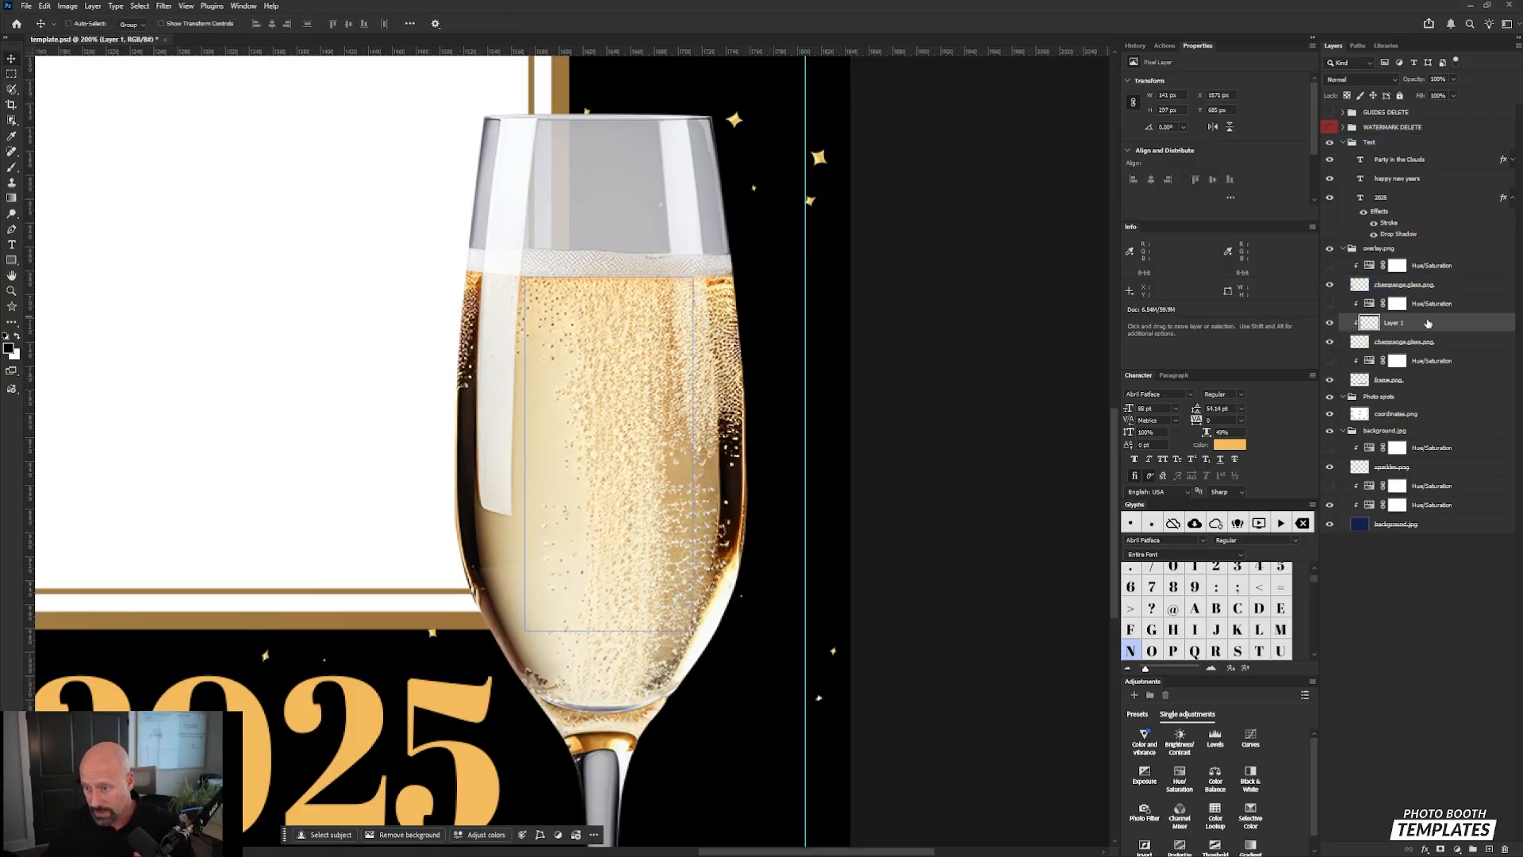
drag(1428, 322, 1461, 201)
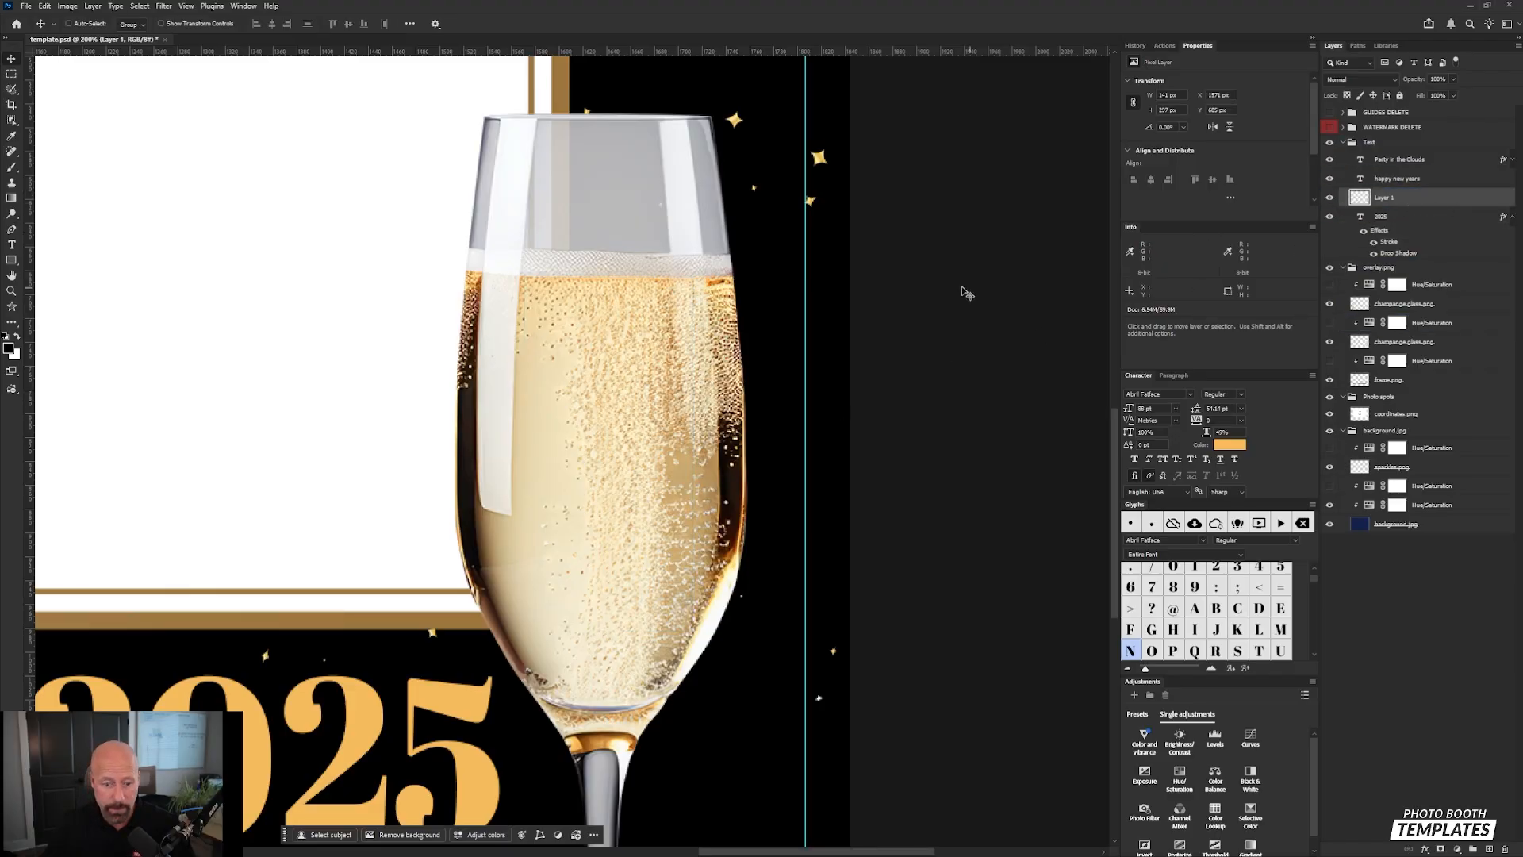
drag(629, 446, 305, 435)
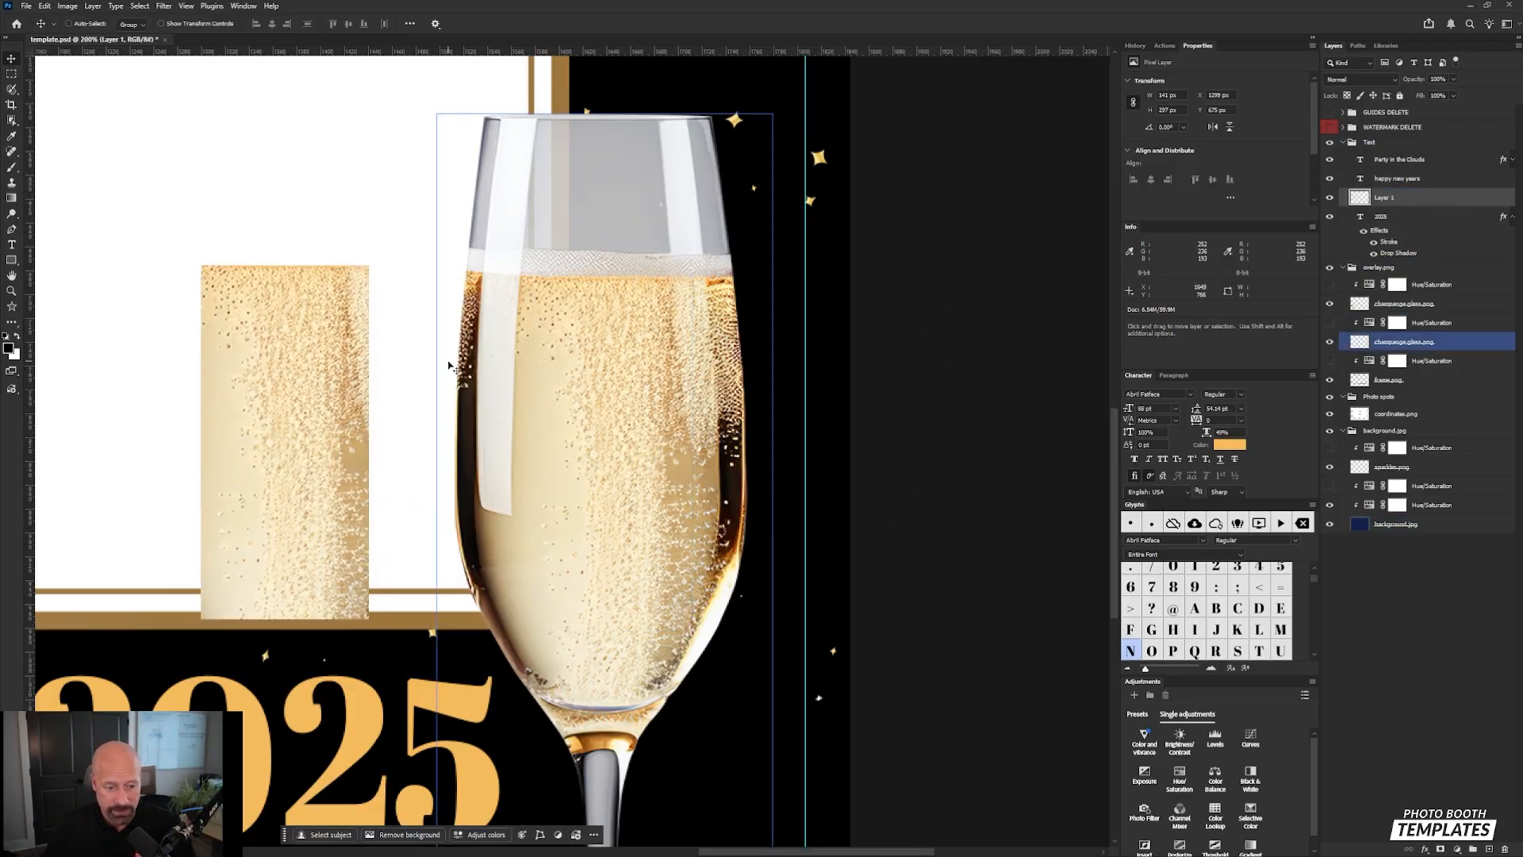
Step: Rotate the champagne patch 90° clockwise and position it over the first digits of the 2025 text
key(ctrl+t)
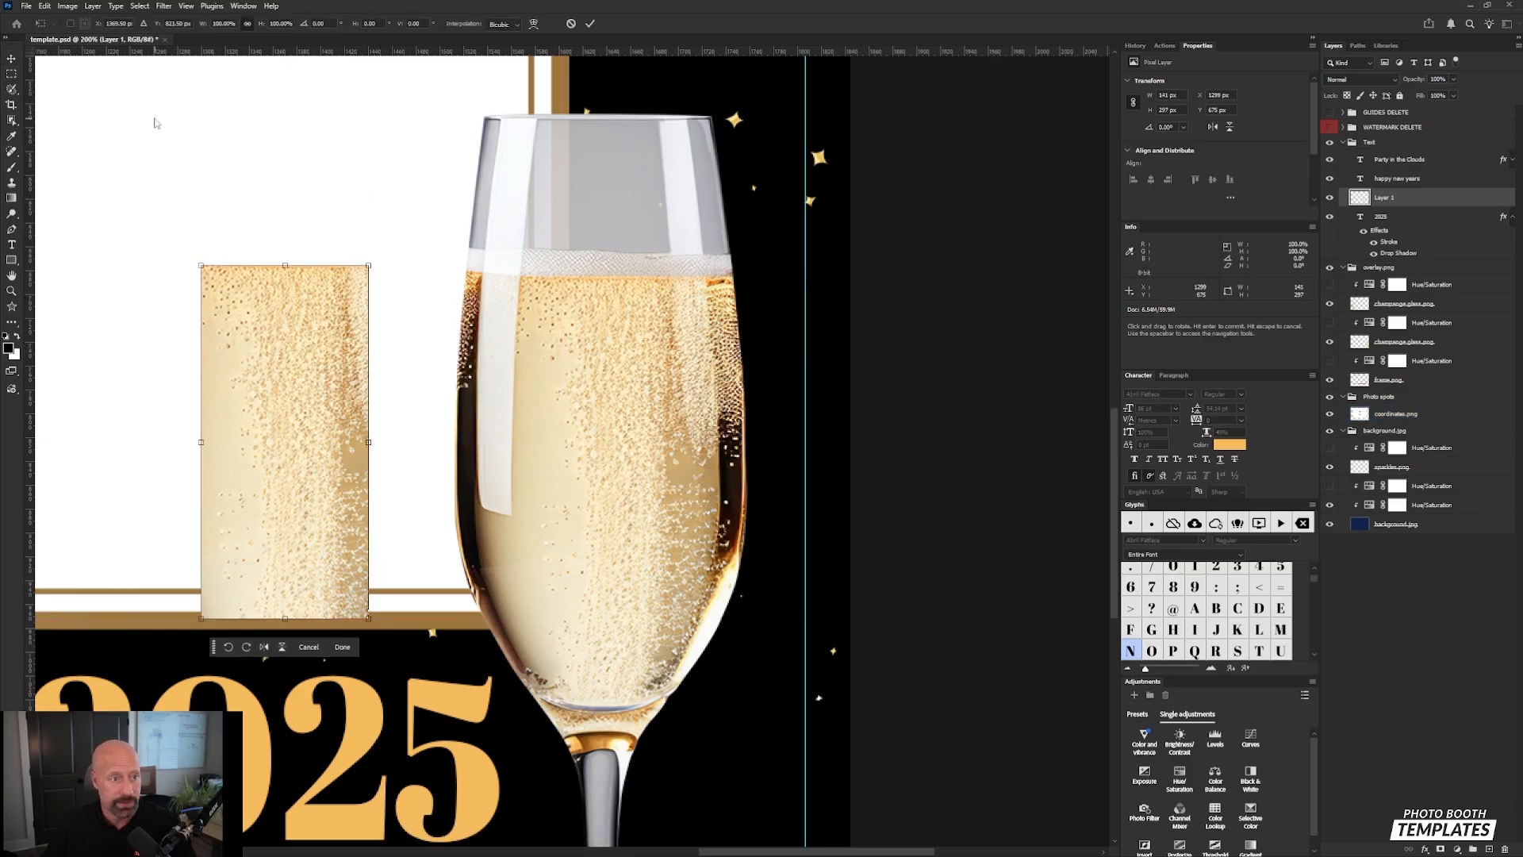
key(Return)
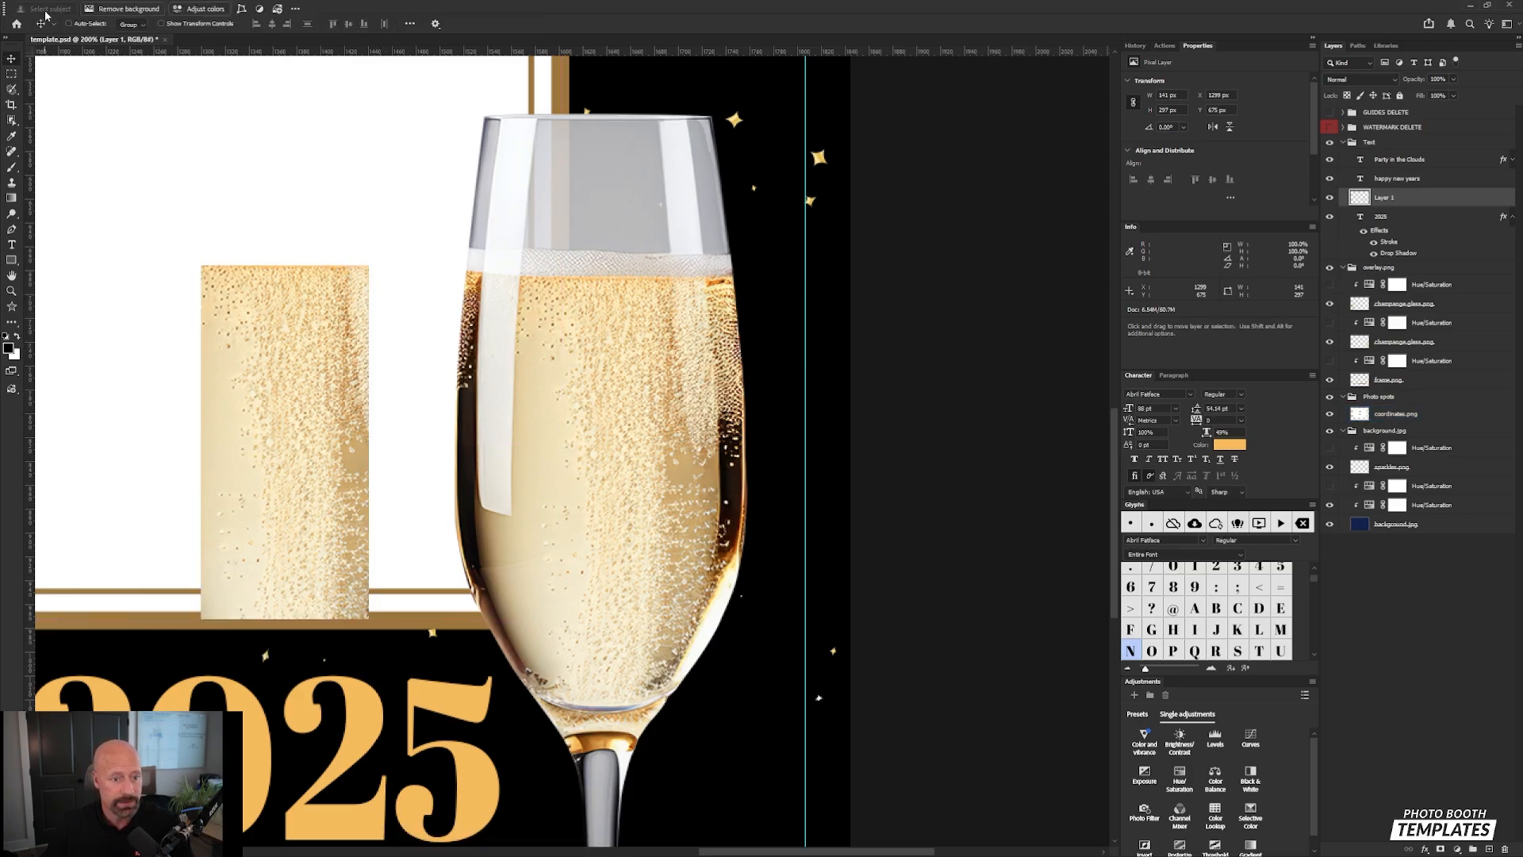
click(44, 6)
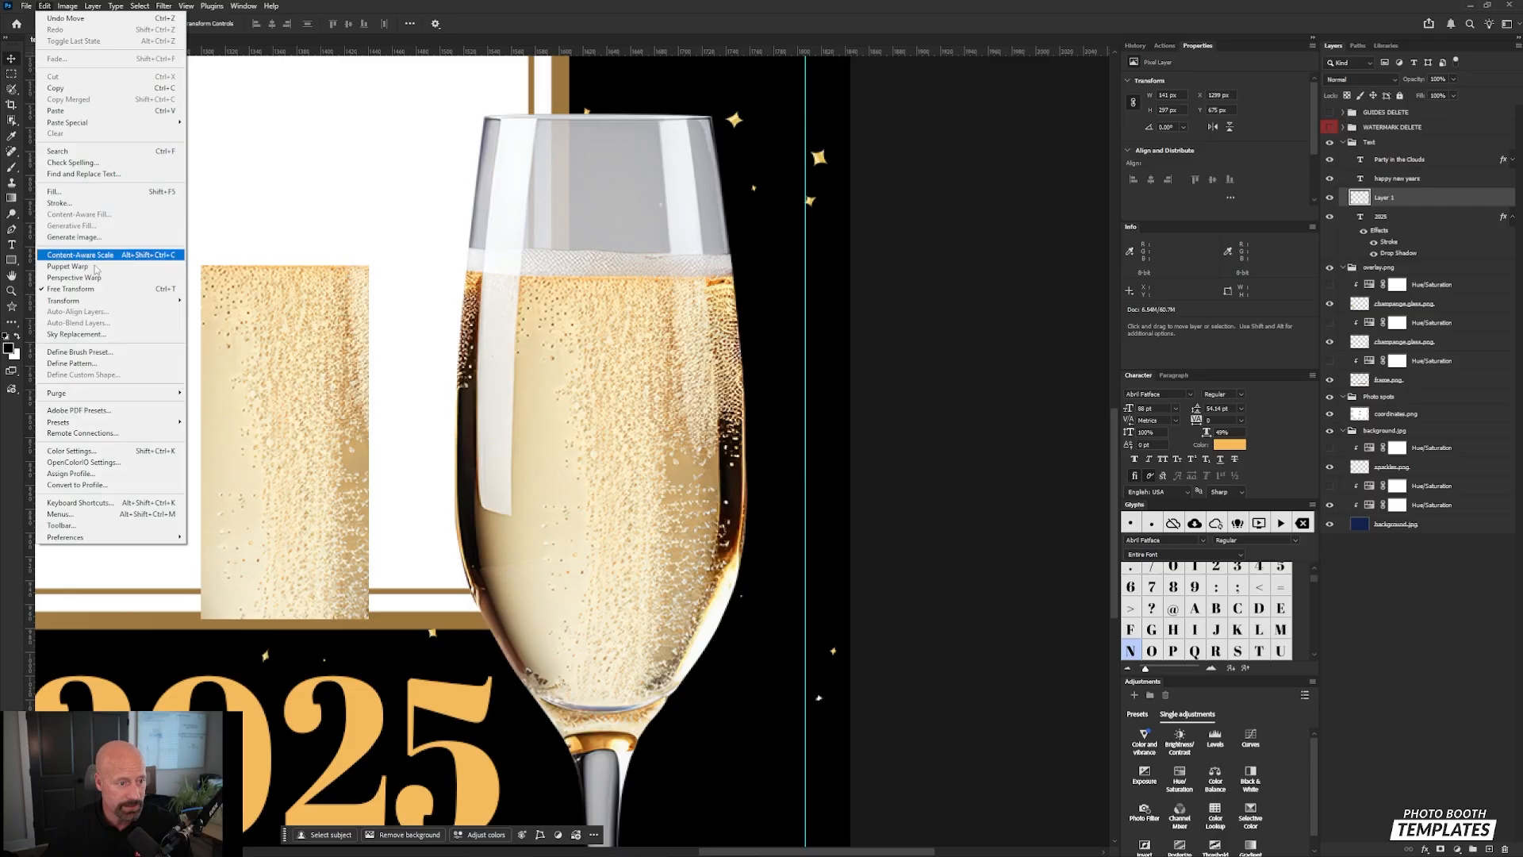
mouse_move(99, 301)
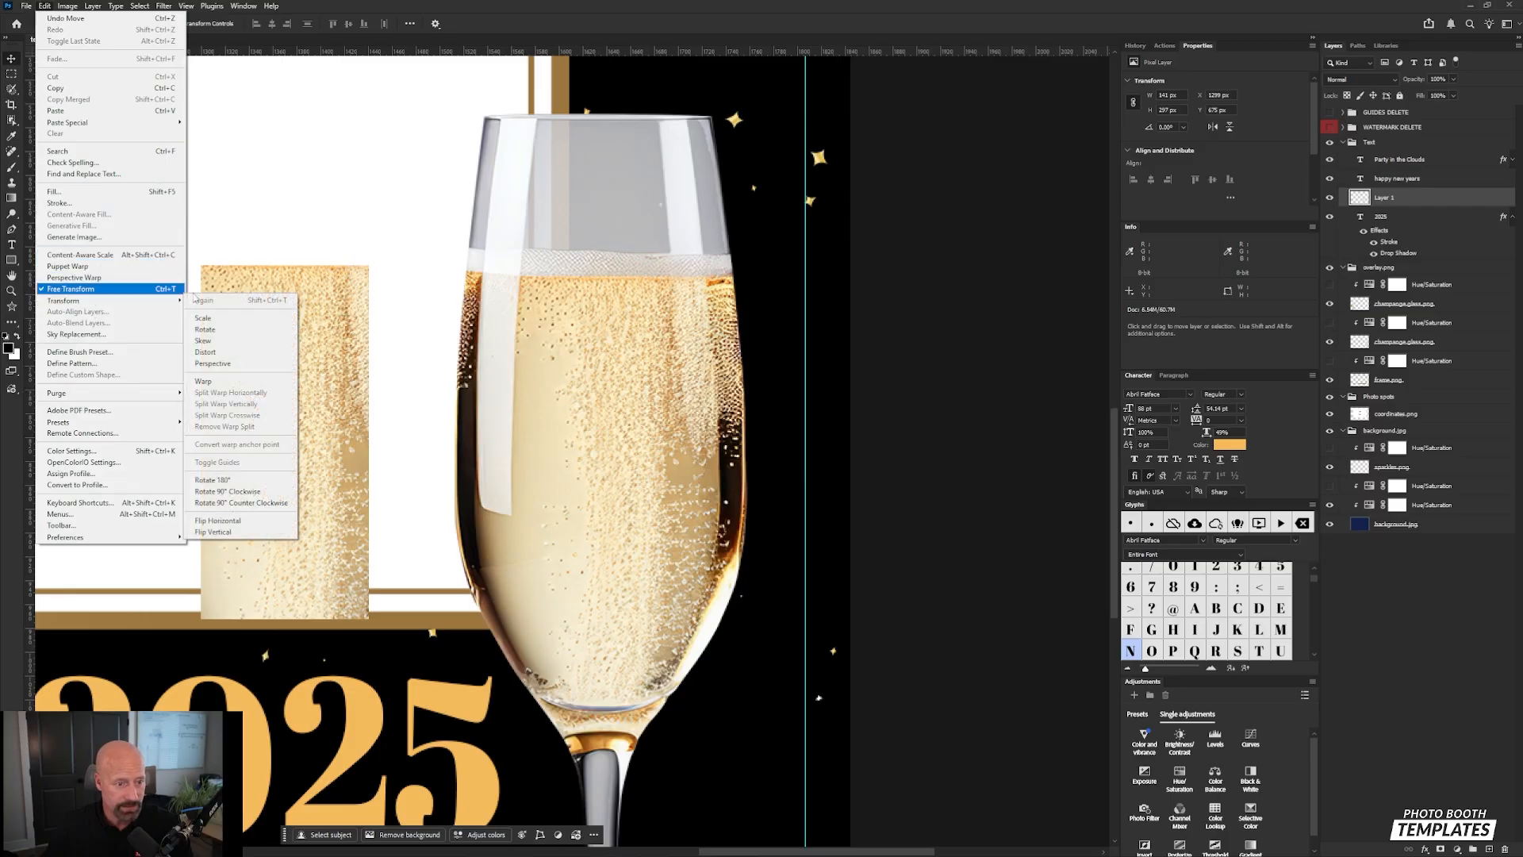
click(238, 329)
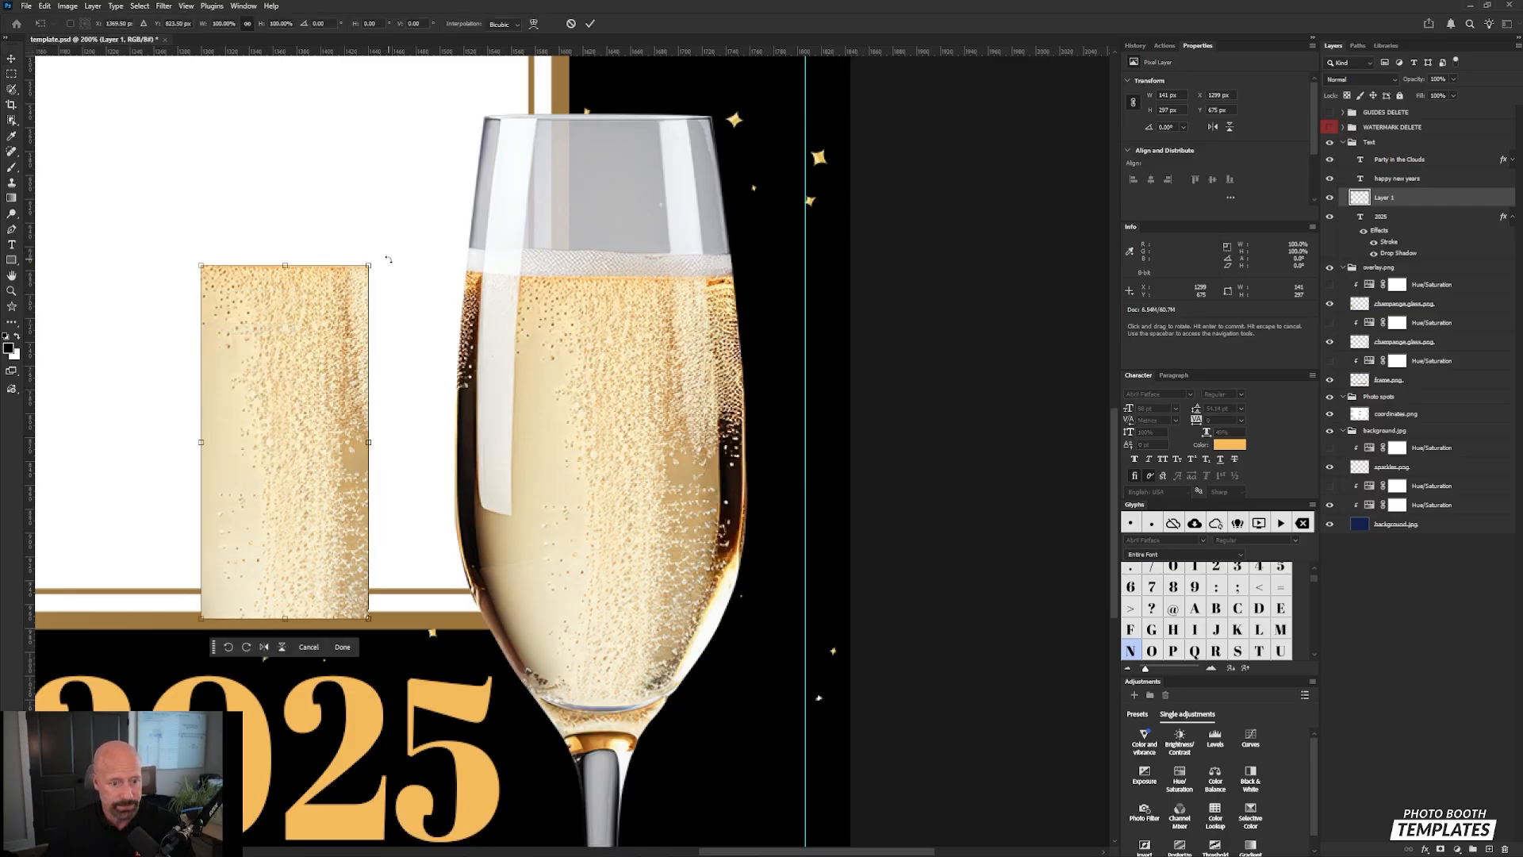
drag(388, 258, 429, 526)
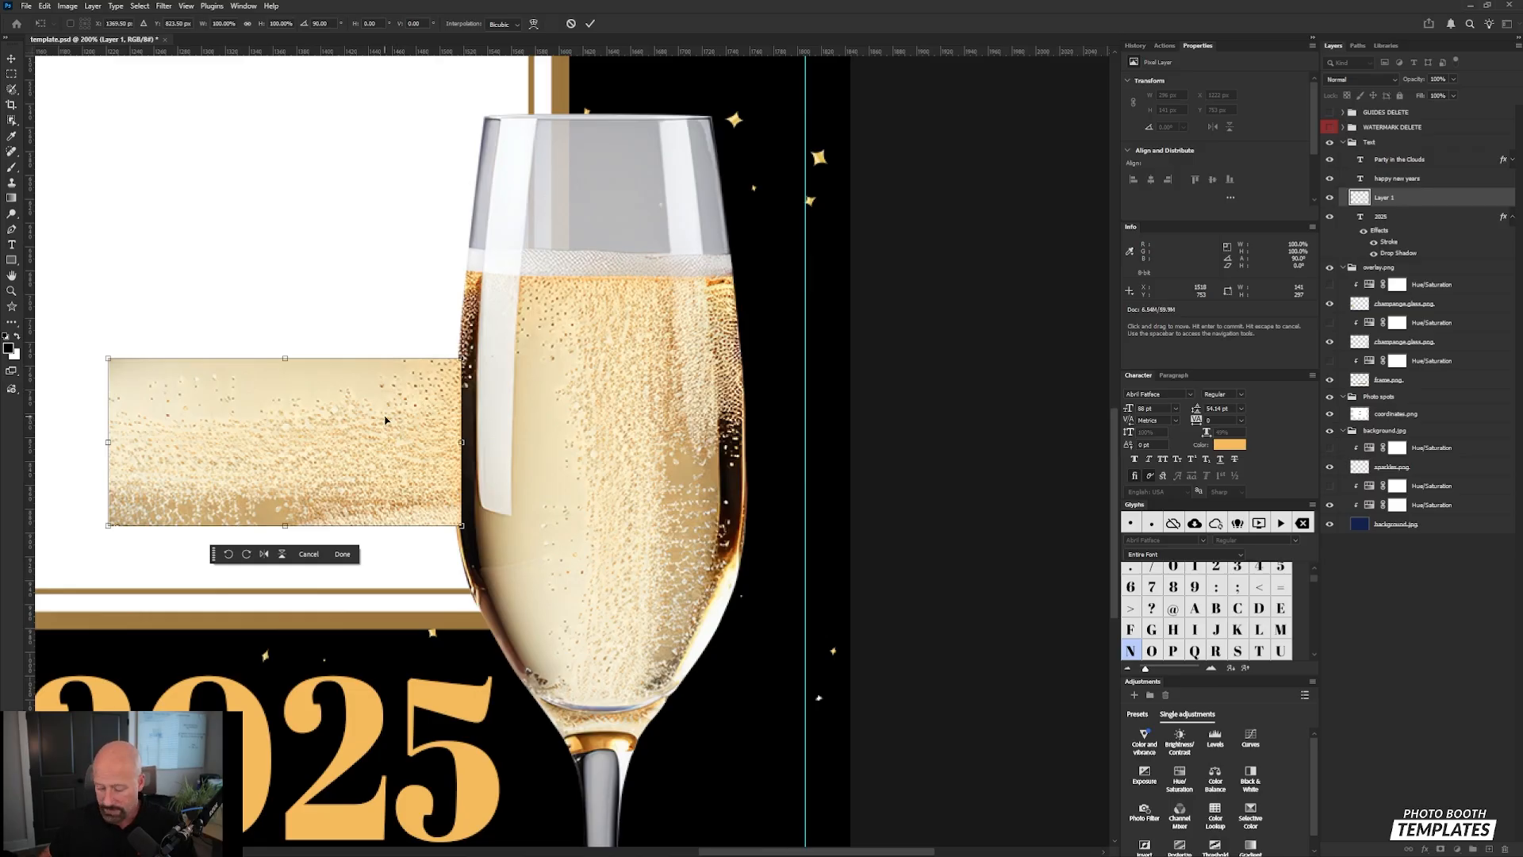
key(Return)
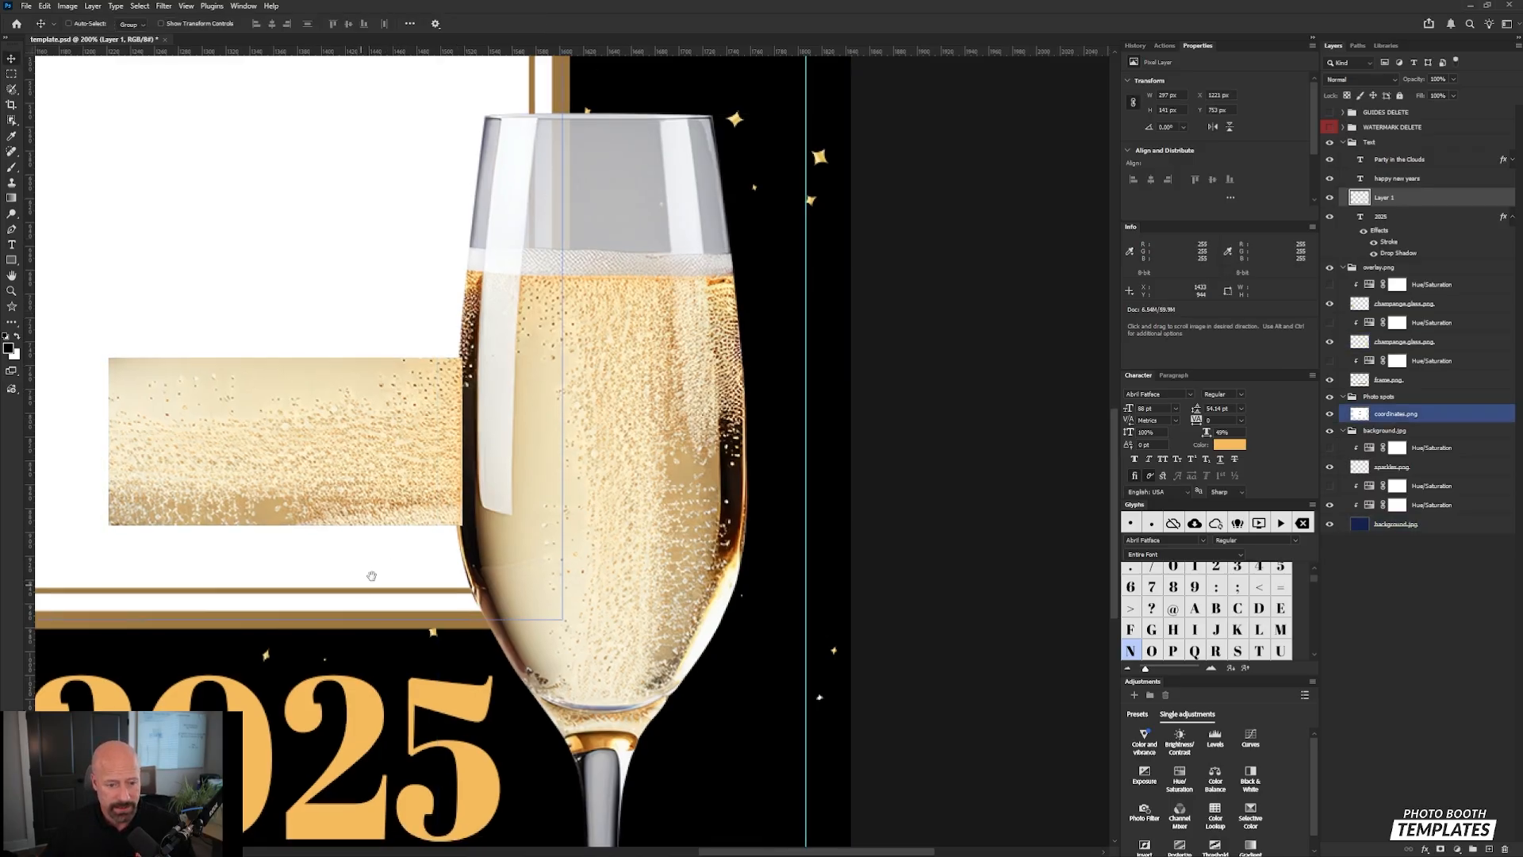
drag(372, 575, 715, 387)
drag(677, 287, 605, 603)
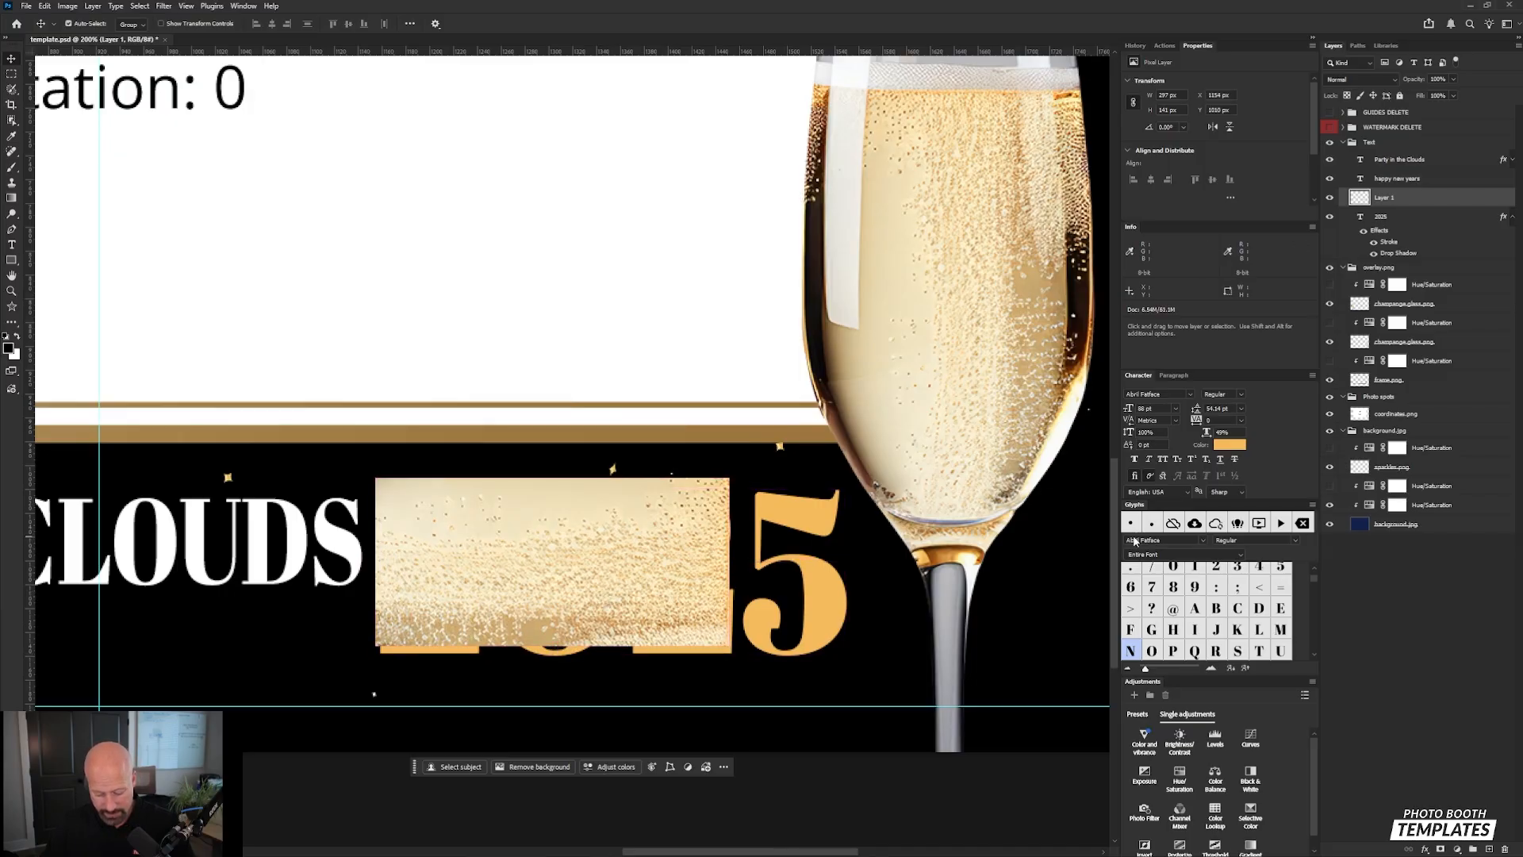
Step: Try stretching the champagne patch right and down to cover the whole 2025 text, and undo the stretch
key(ctrl+t)
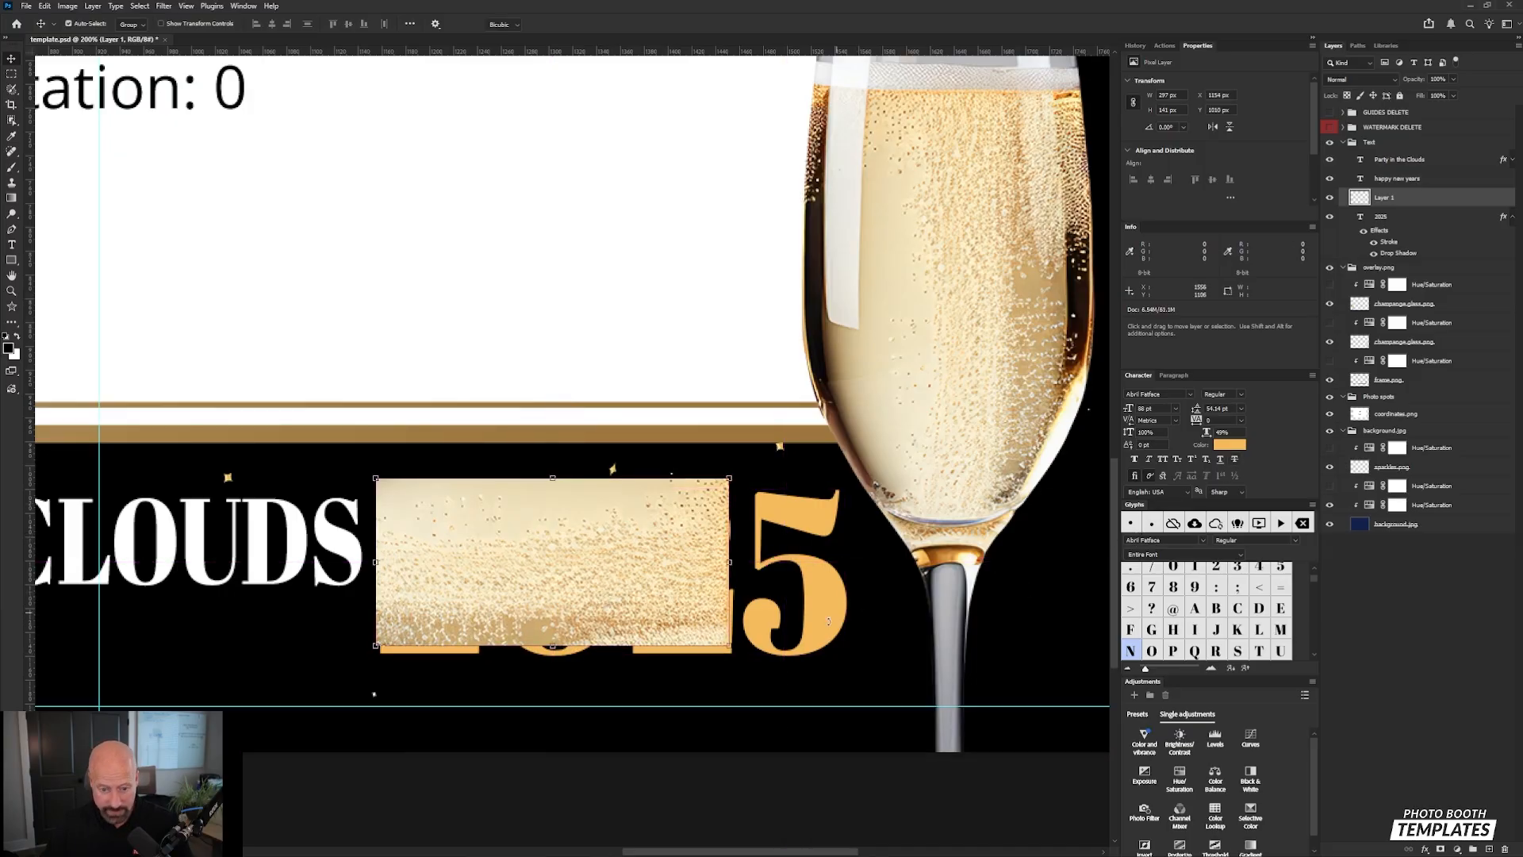
drag(730, 562, 849, 565)
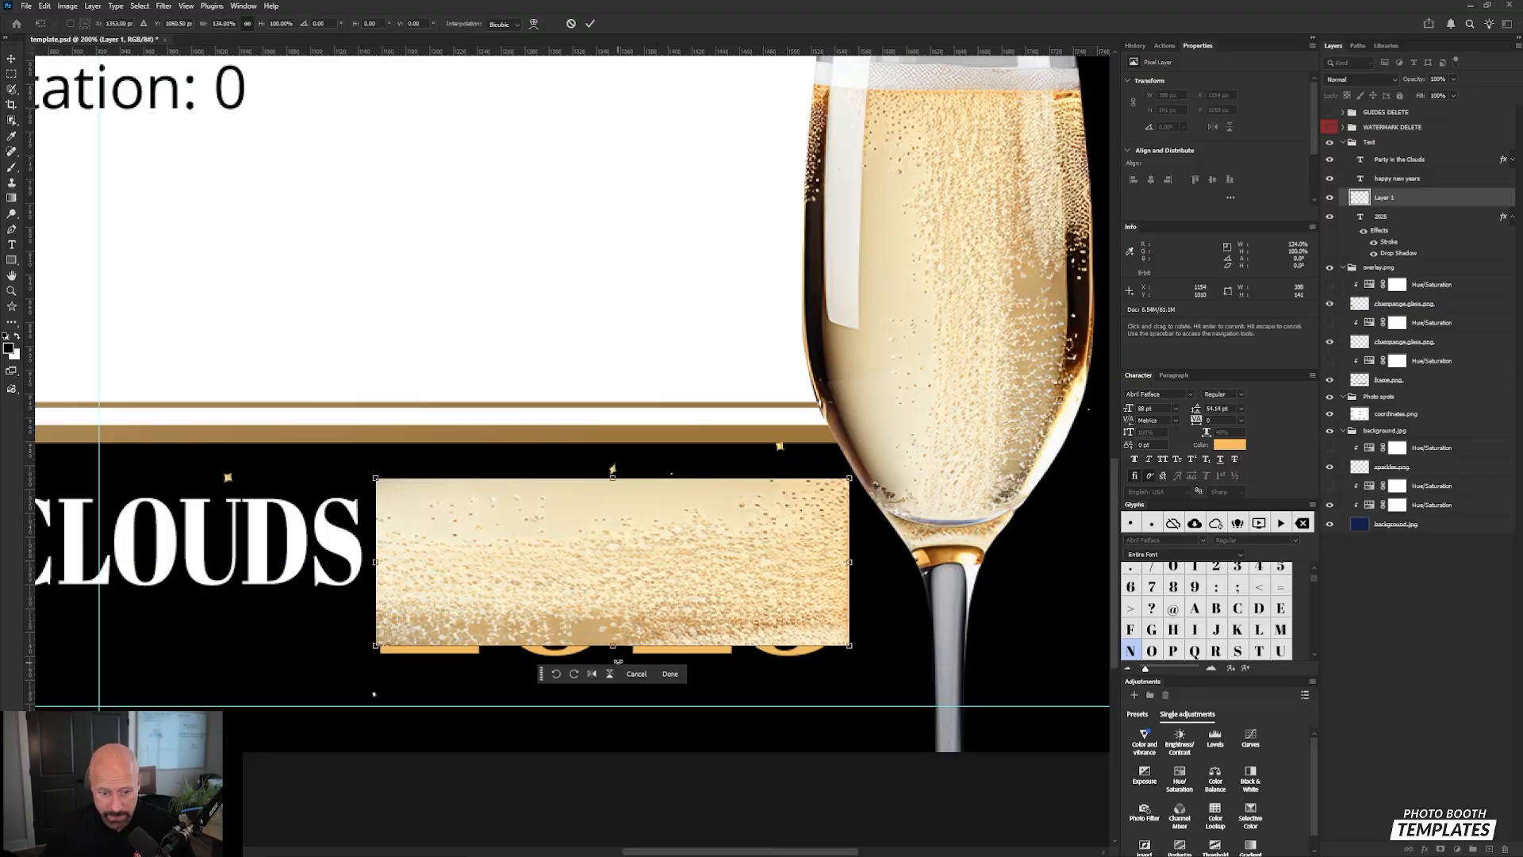
drag(612, 648, 611, 668)
key(Return)
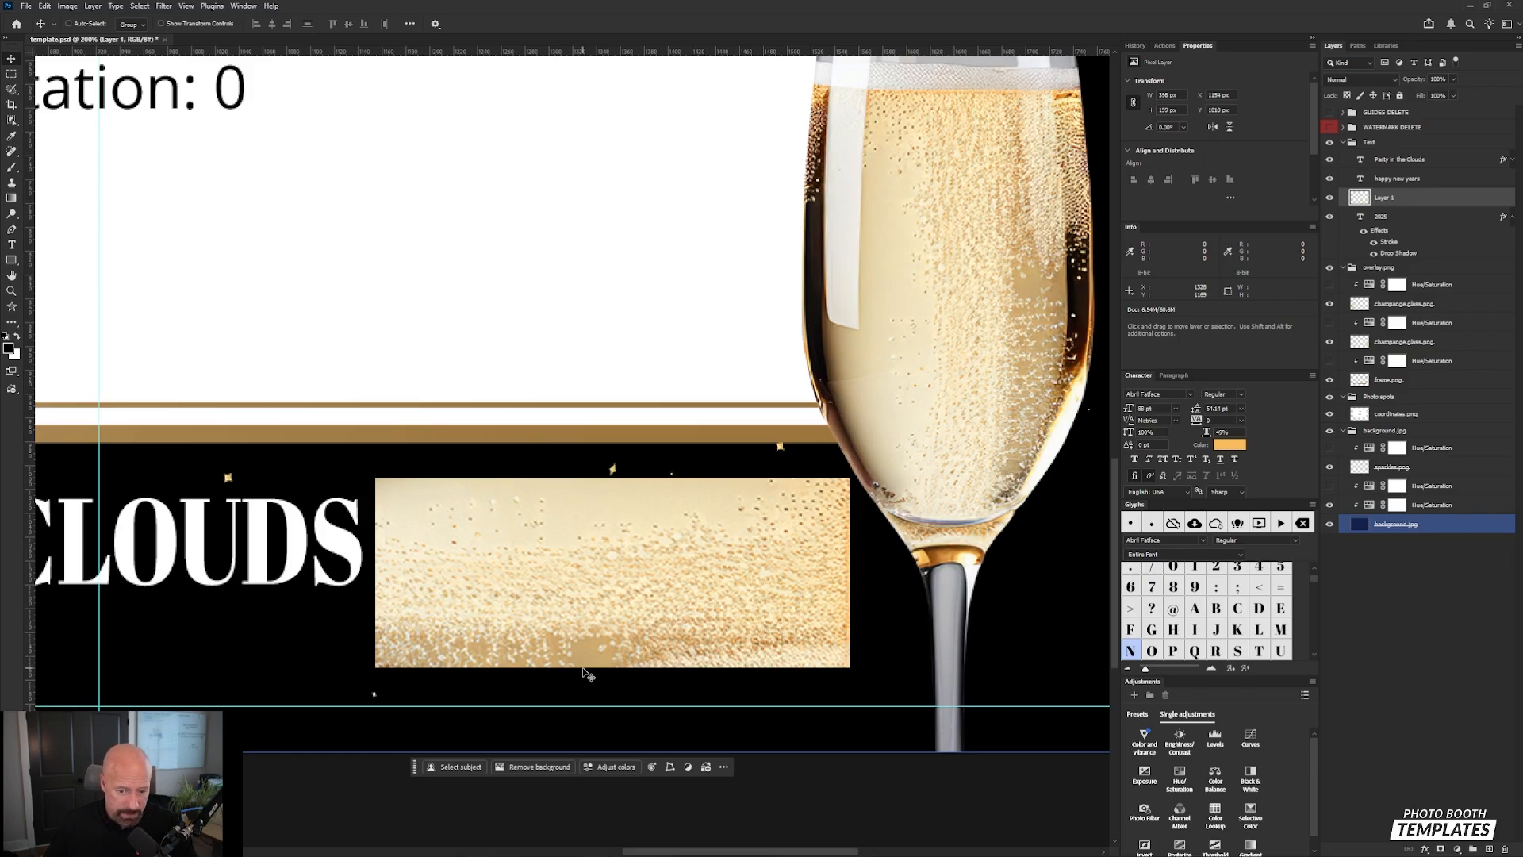
key(ctrl)
key(ctrl+z)
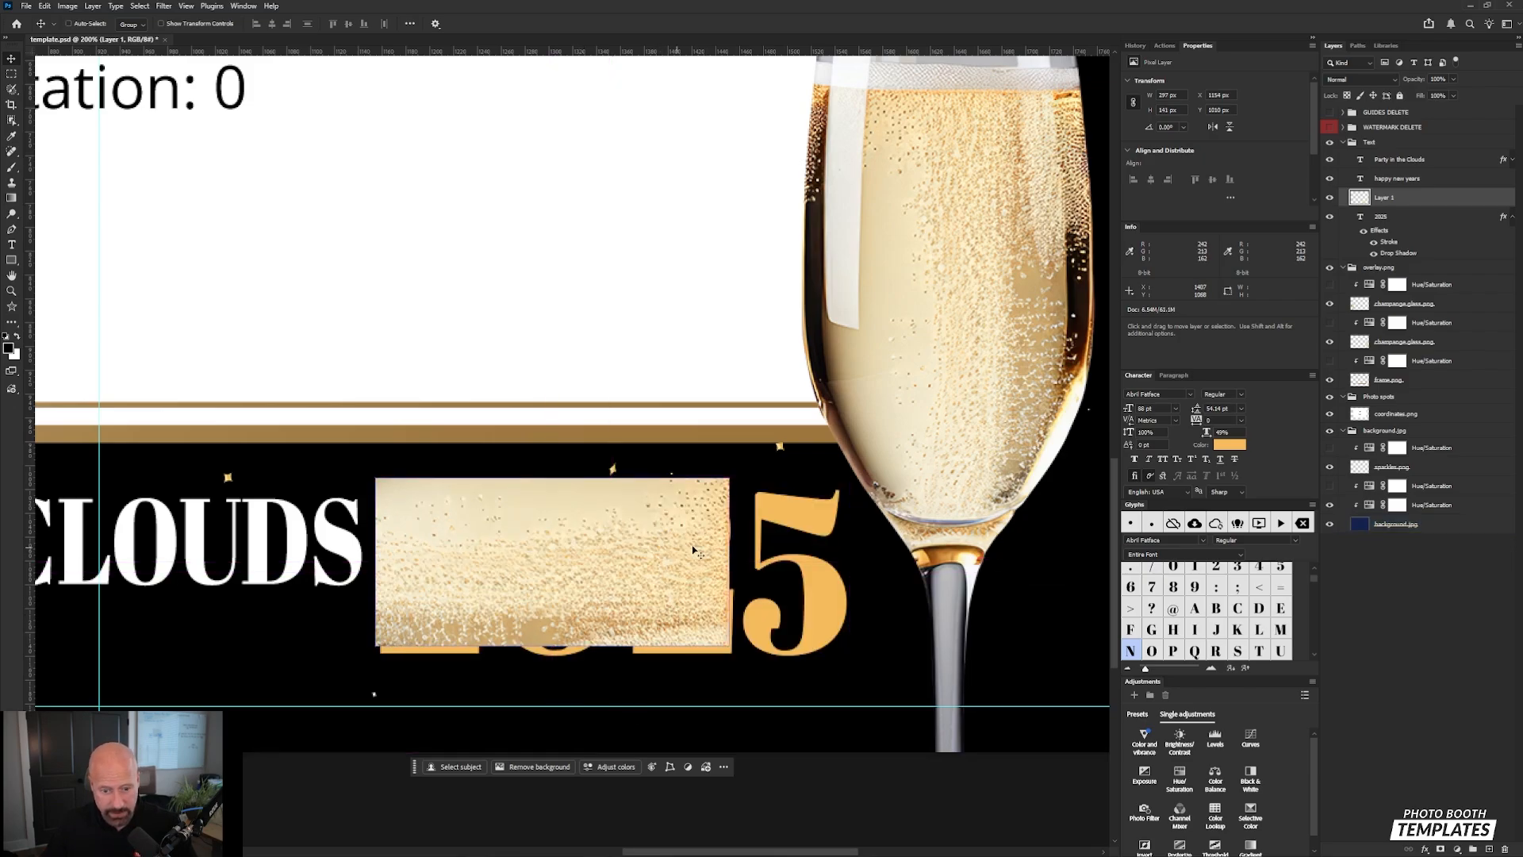
Step: Move the champagne patch down to cover the full height of the 2025 text's first digits and duplicate its layer
drag(675, 546, 677, 555)
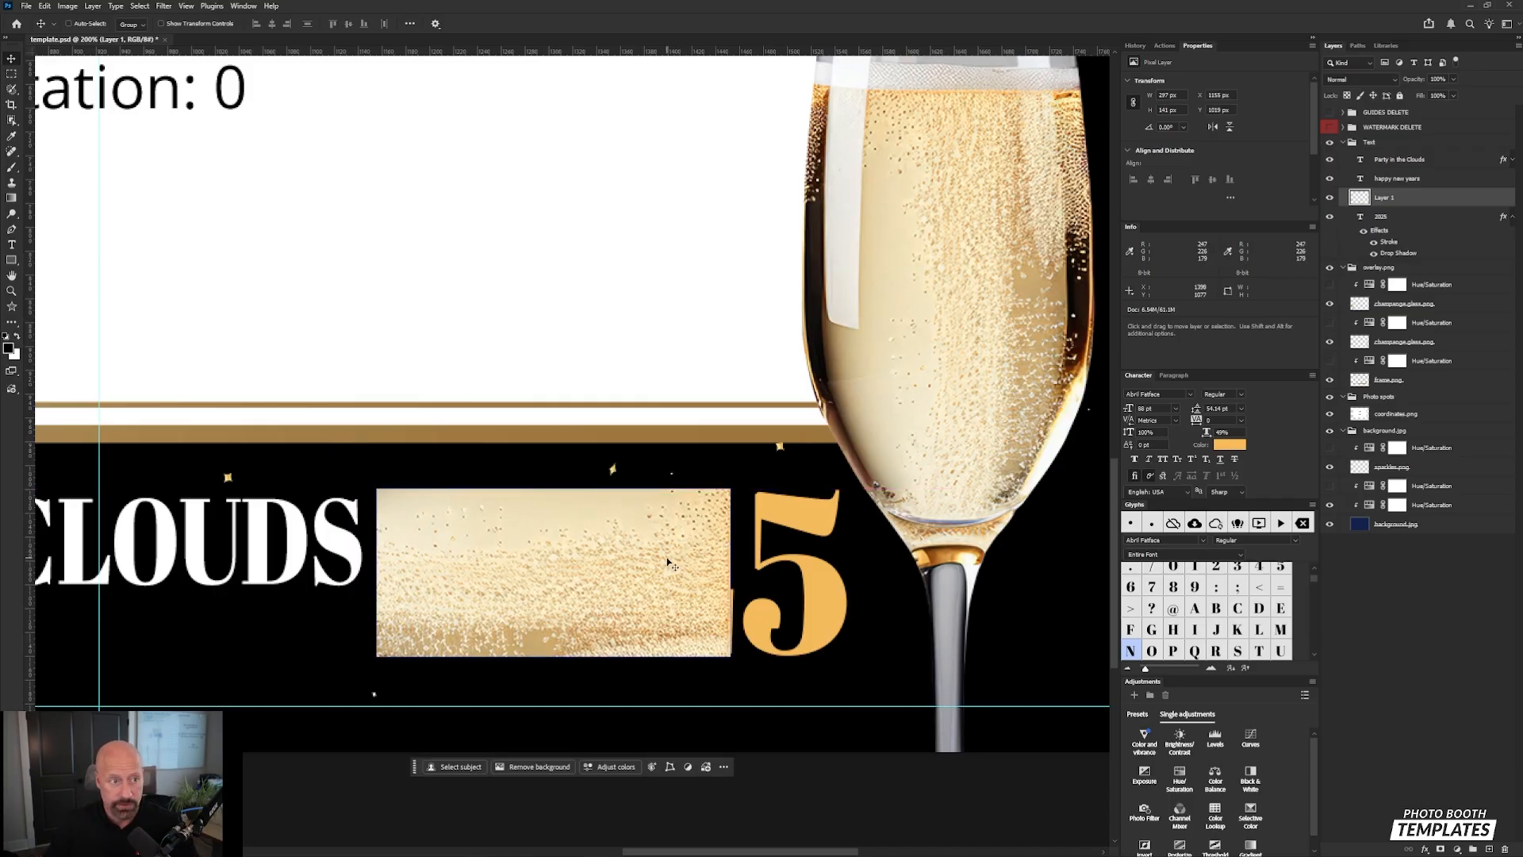
key(ctrl)
key(ctrl+j)
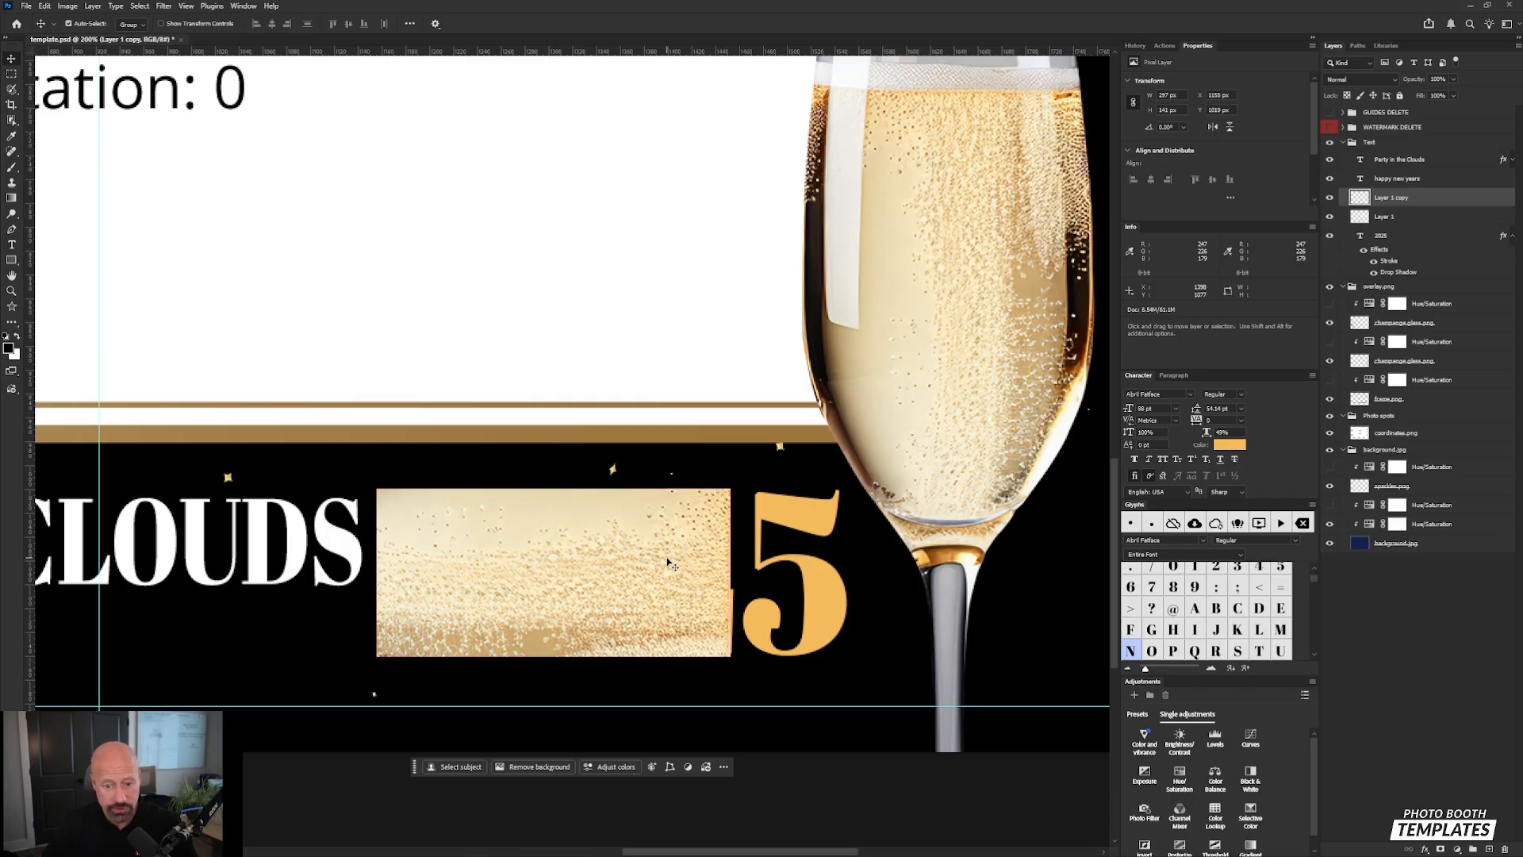
right_click(1397, 217)
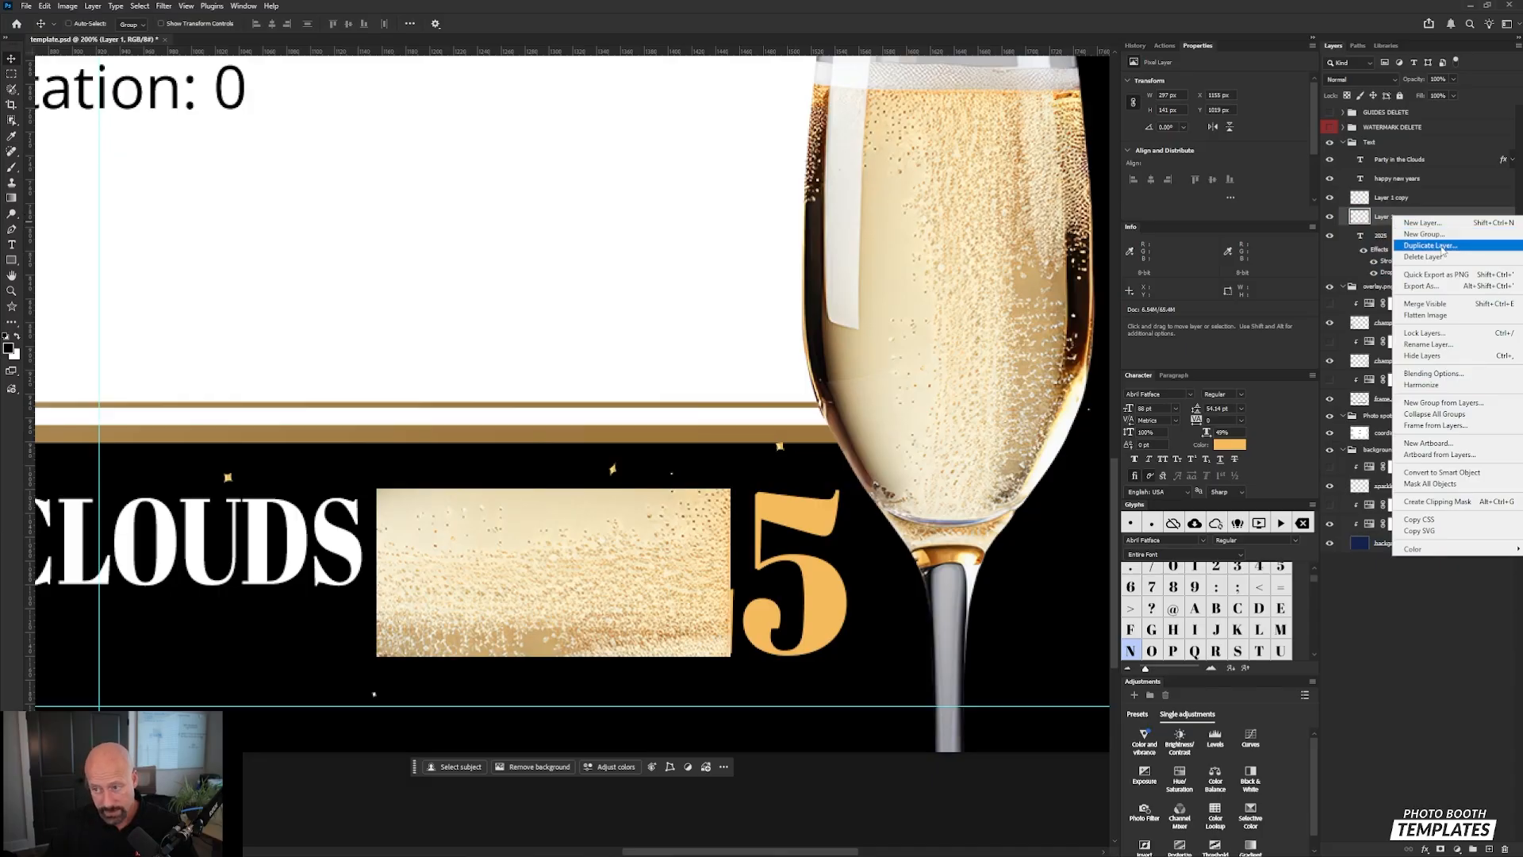
click(1413, 722)
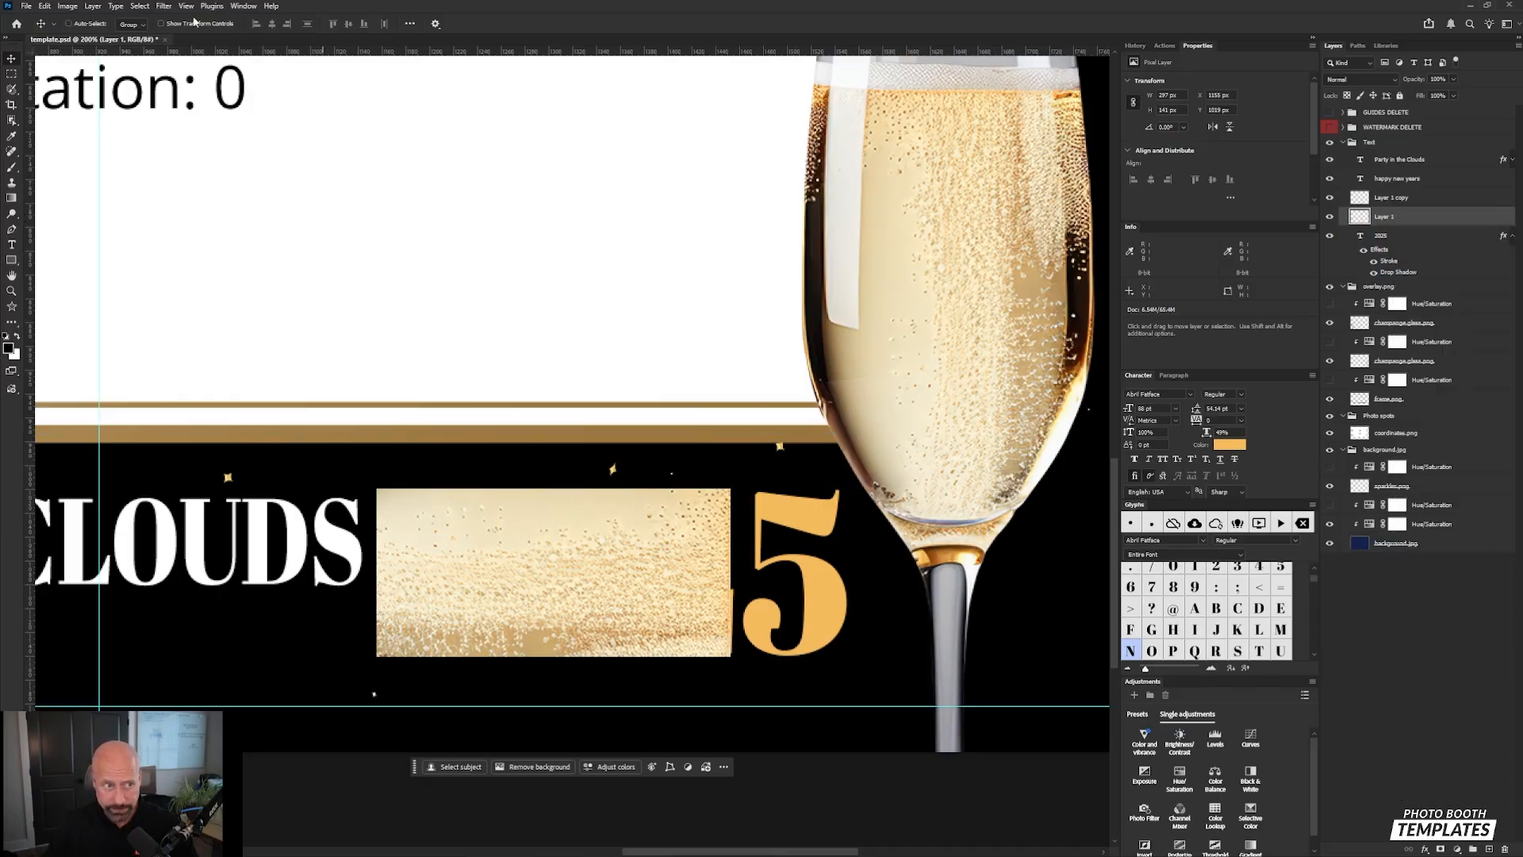
click(93, 7)
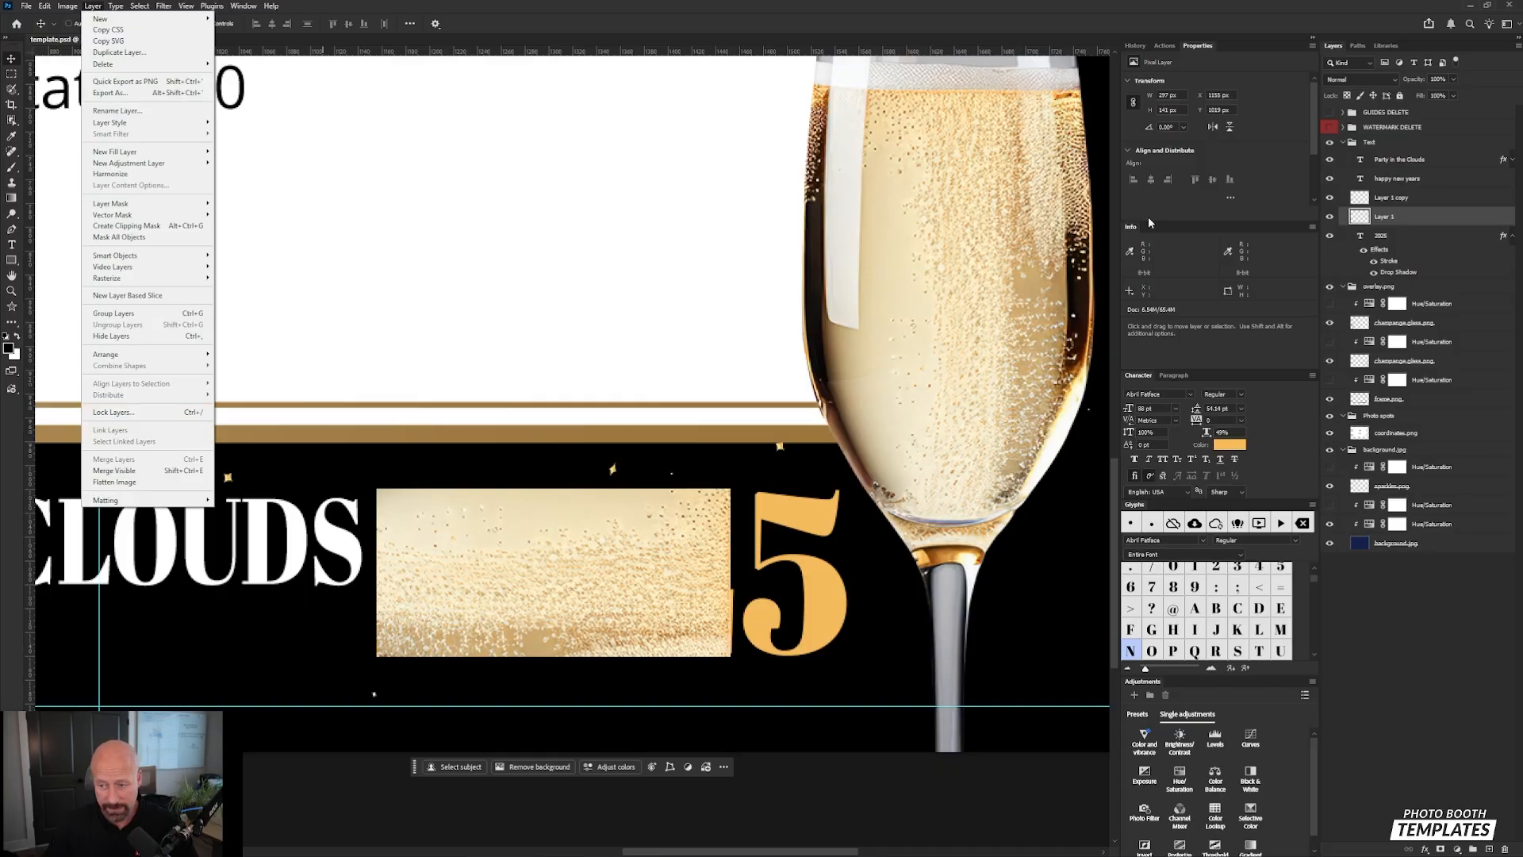
click(1305, 676)
Step: Flip the duplicated champagne patch horizontally and place it flush against the right edge of the original patch
click(1403, 198)
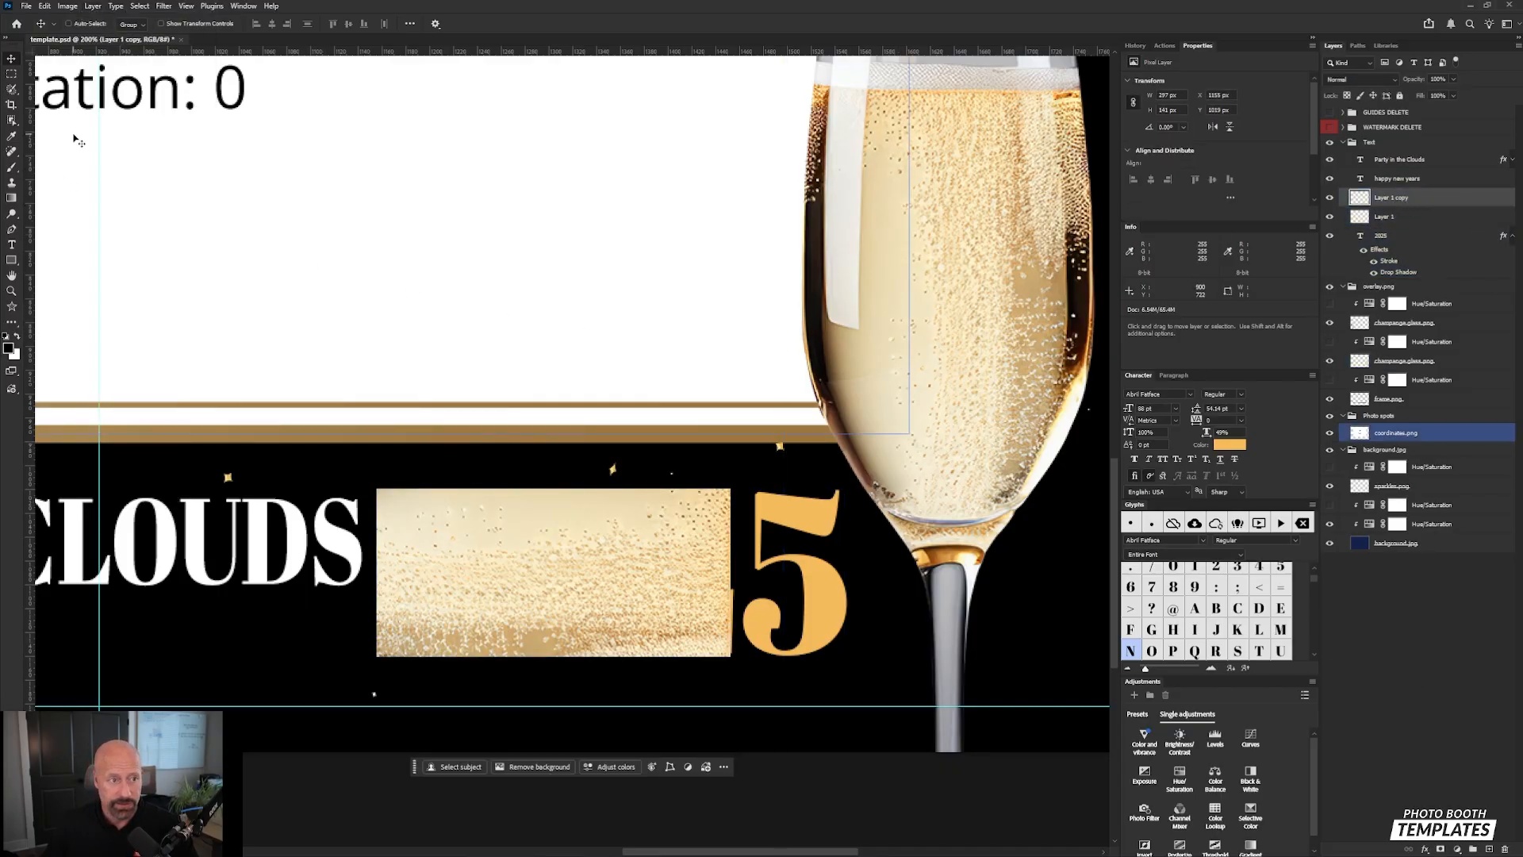
key(ctrl+t)
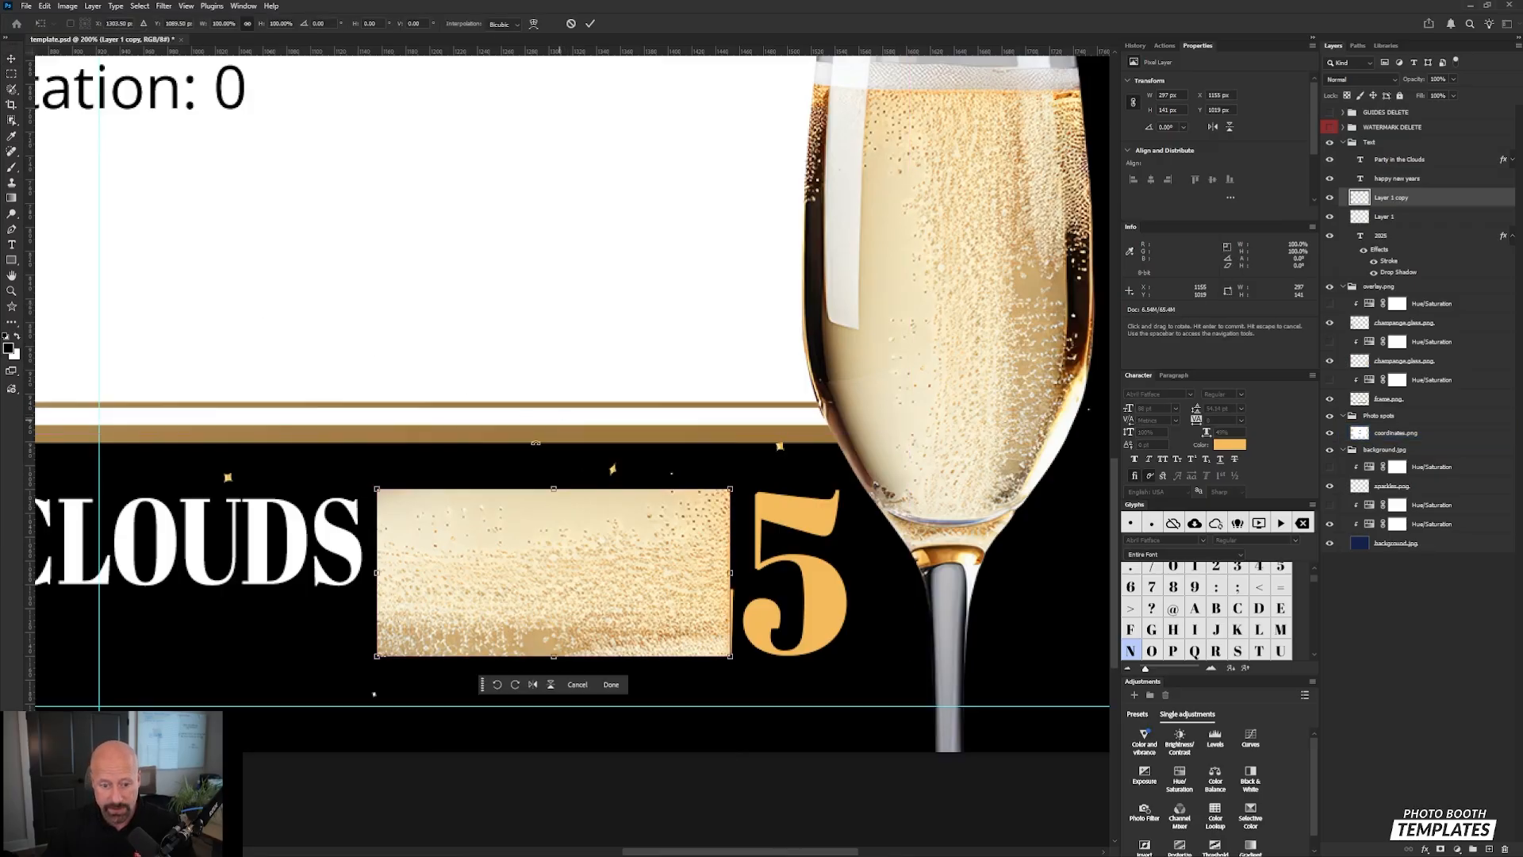
click(534, 686)
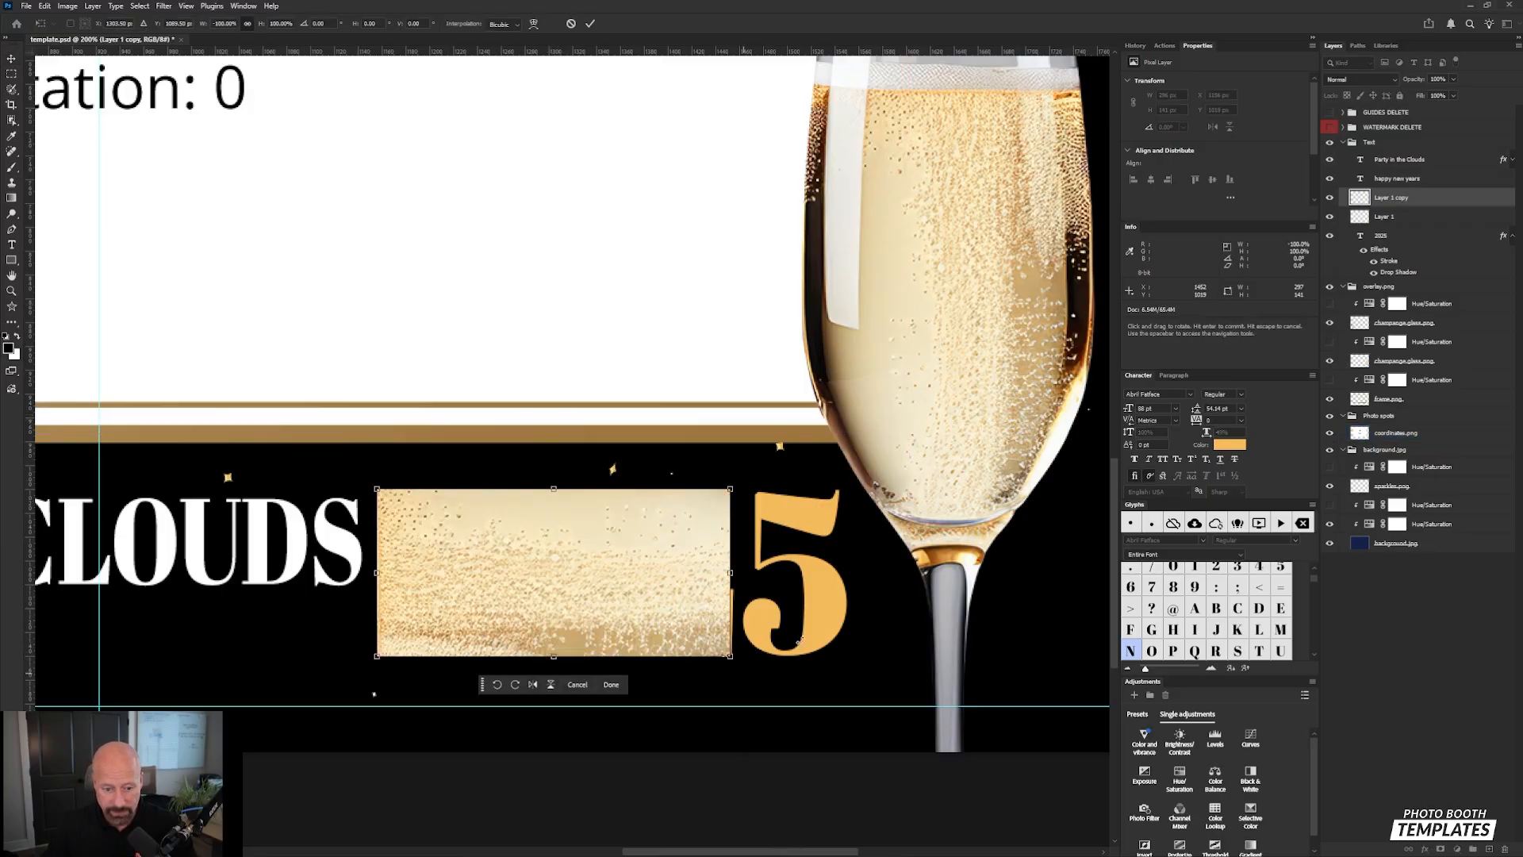
drag(647, 588, 888, 580)
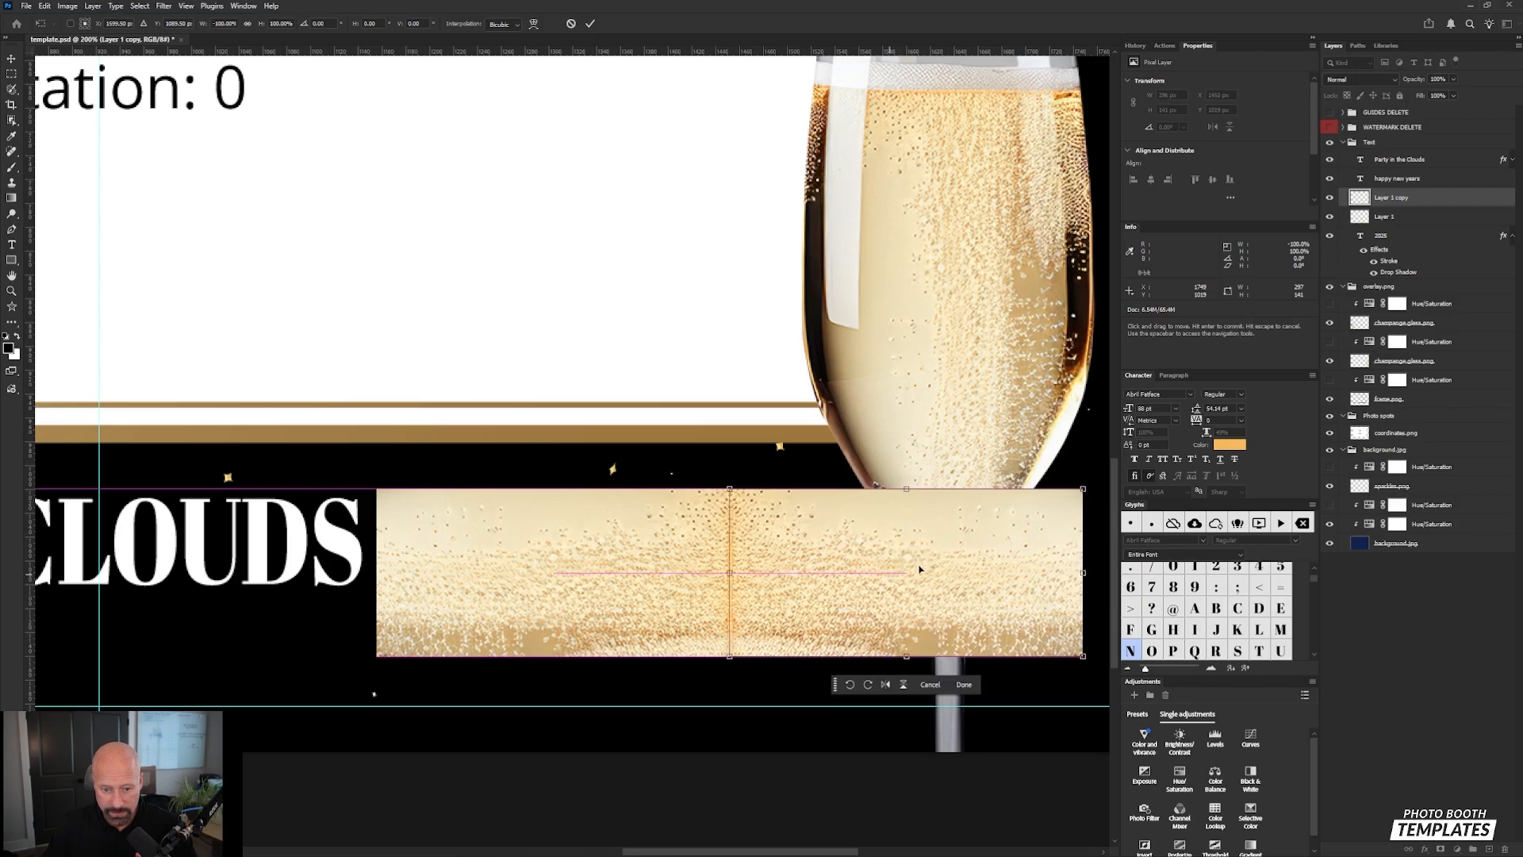
key(Return)
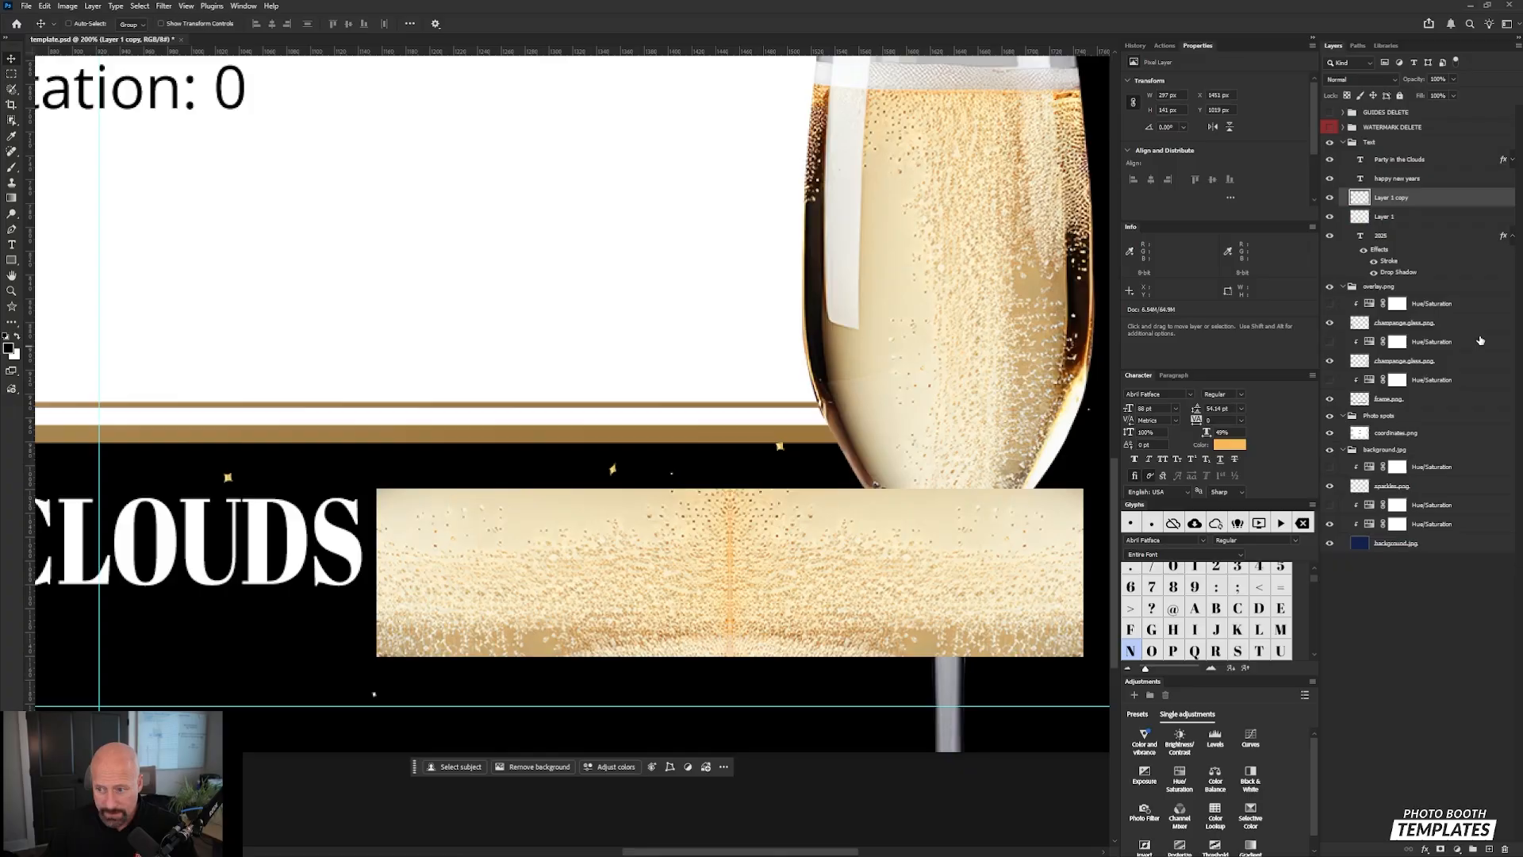
Step: Merge the two champagne patches after shifting them over the whole 2025 text, and clip the merged layer to that text
shift+click(1435, 219)
drag(881, 540, 773, 537)
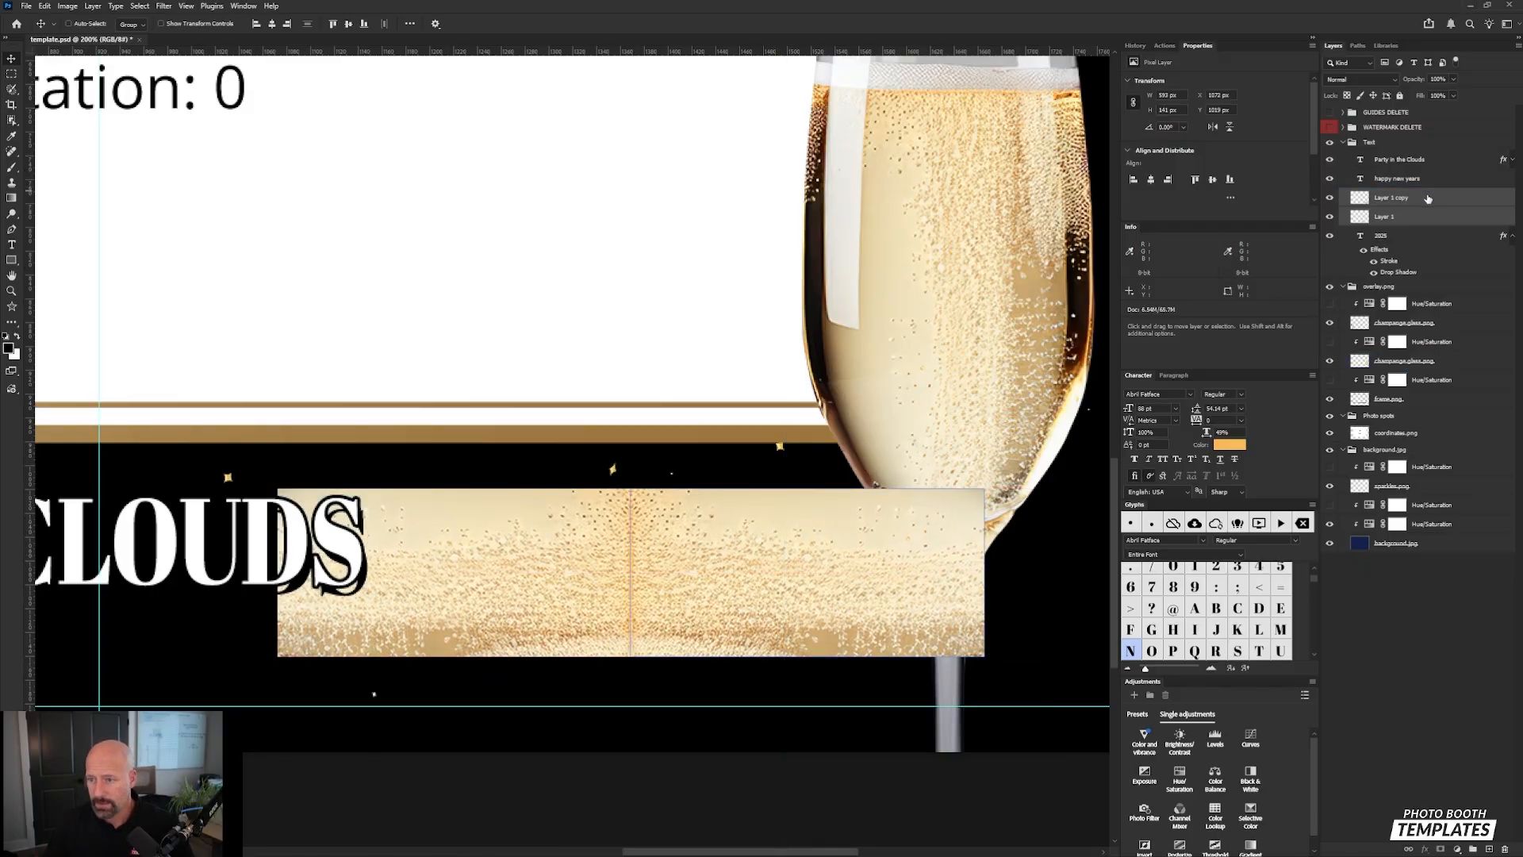
key(ctrl+e)
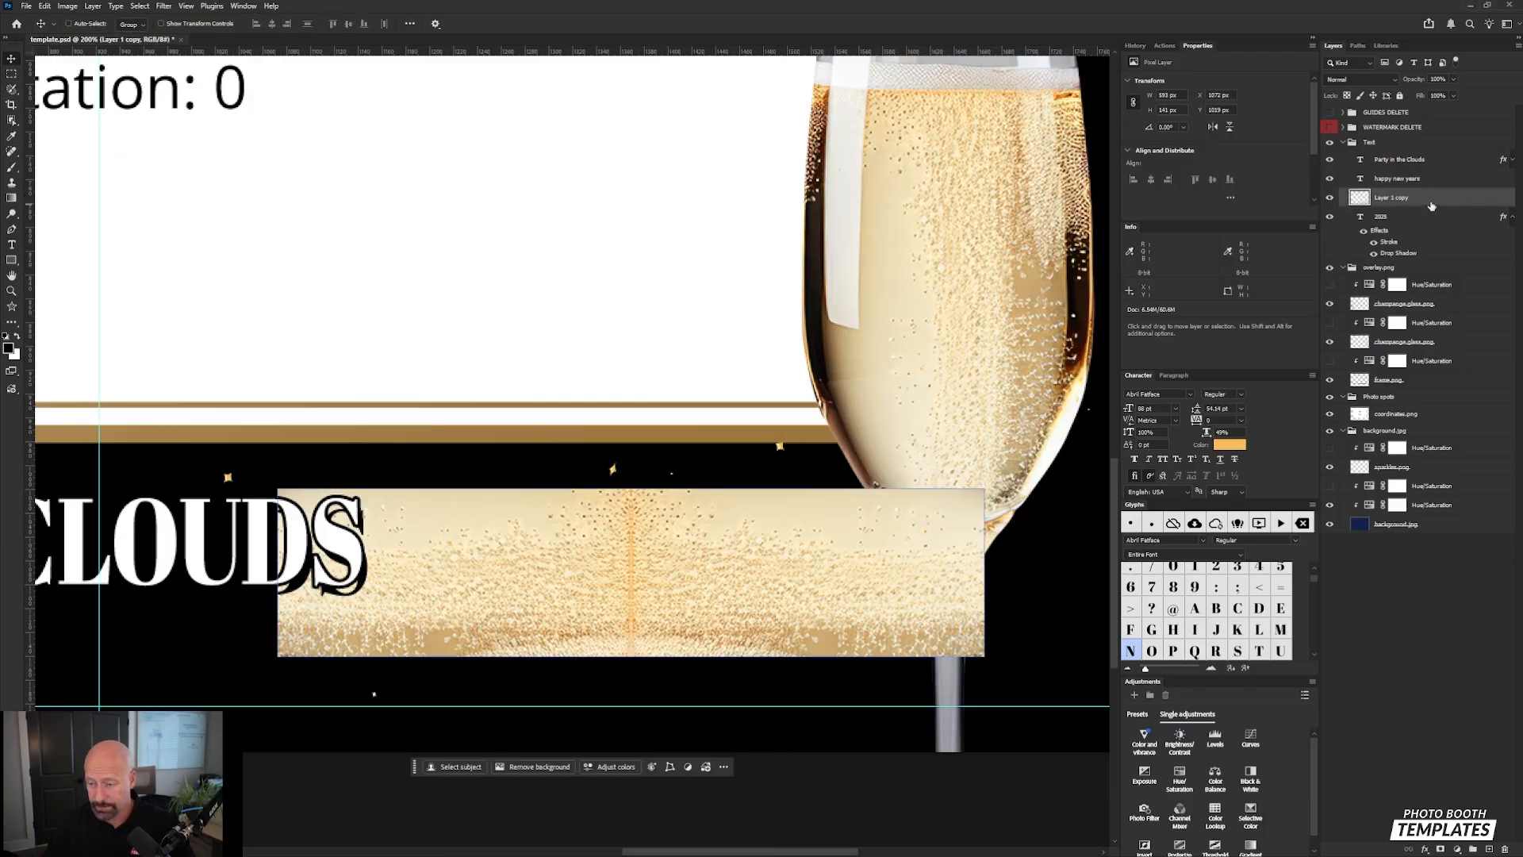
alt+click(1432, 207)
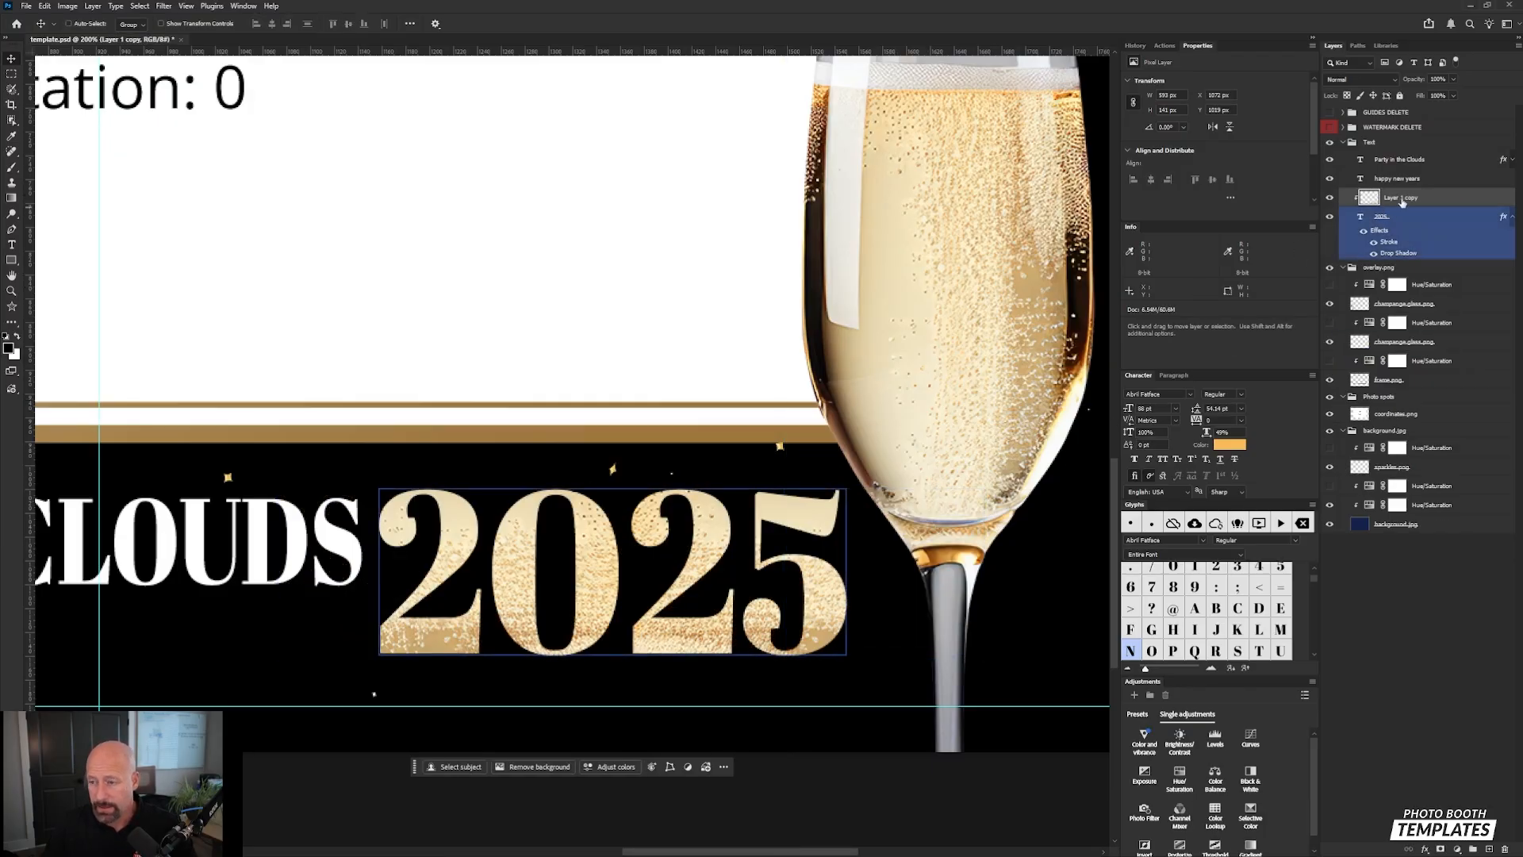
Step: Release the champagne layer's clipping mask and create it again on the 2025 text
right_click(1391, 196)
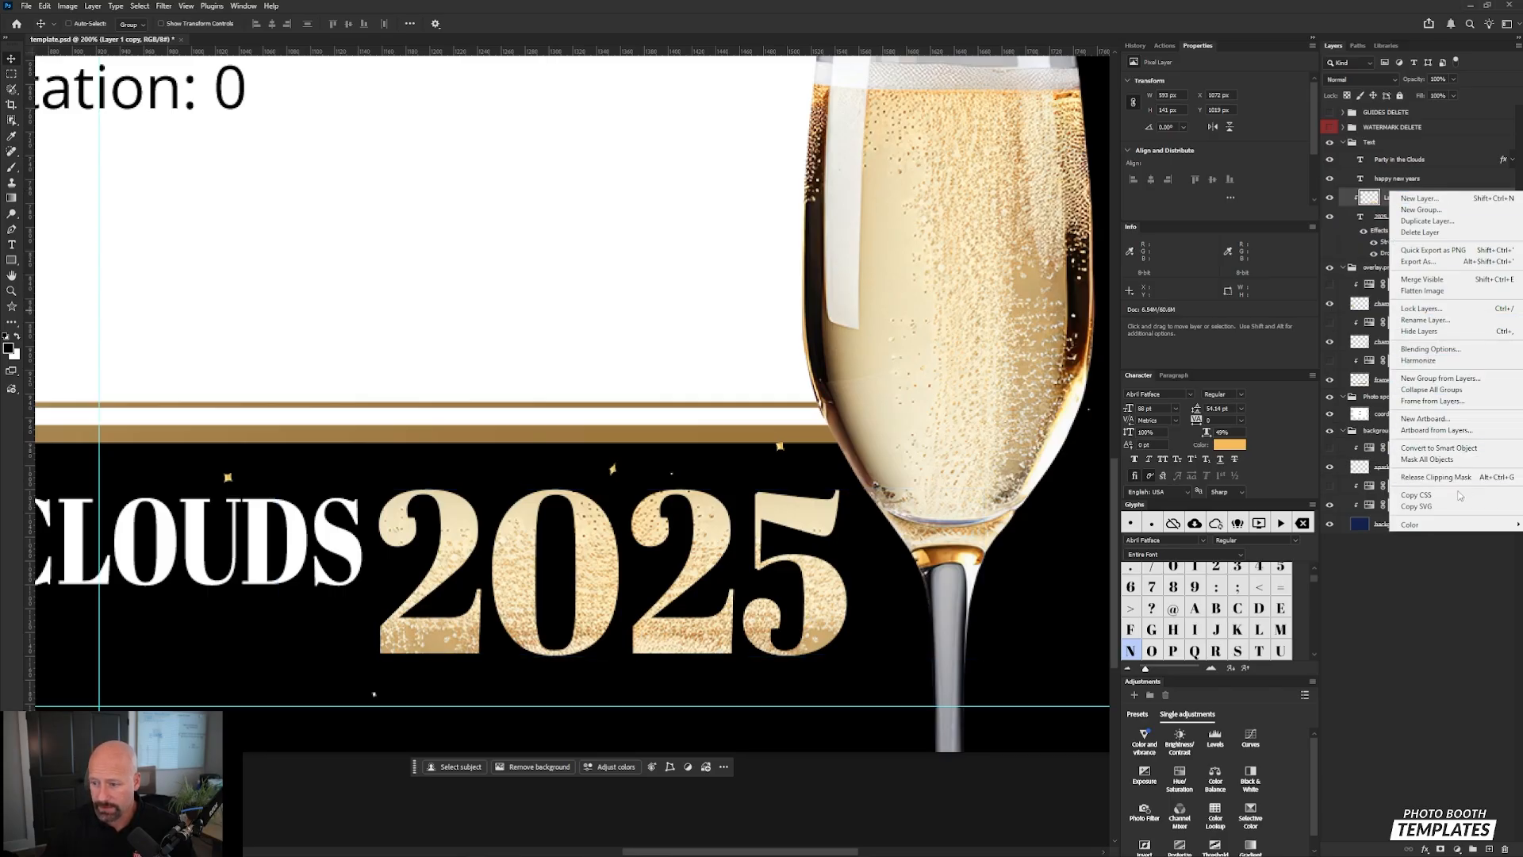
click(1464, 478)
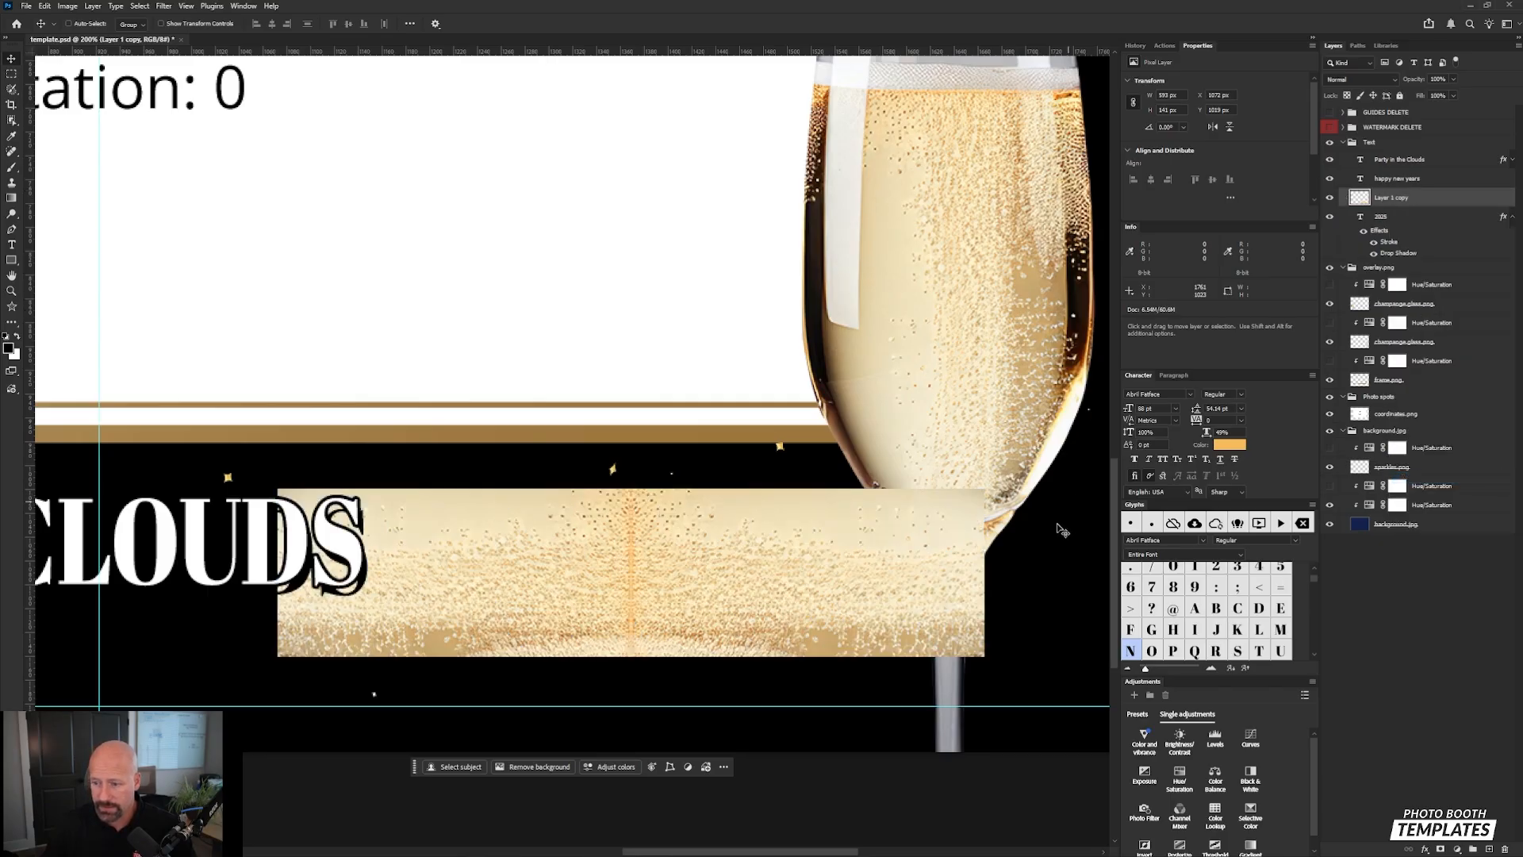
right_click(1445, 201)
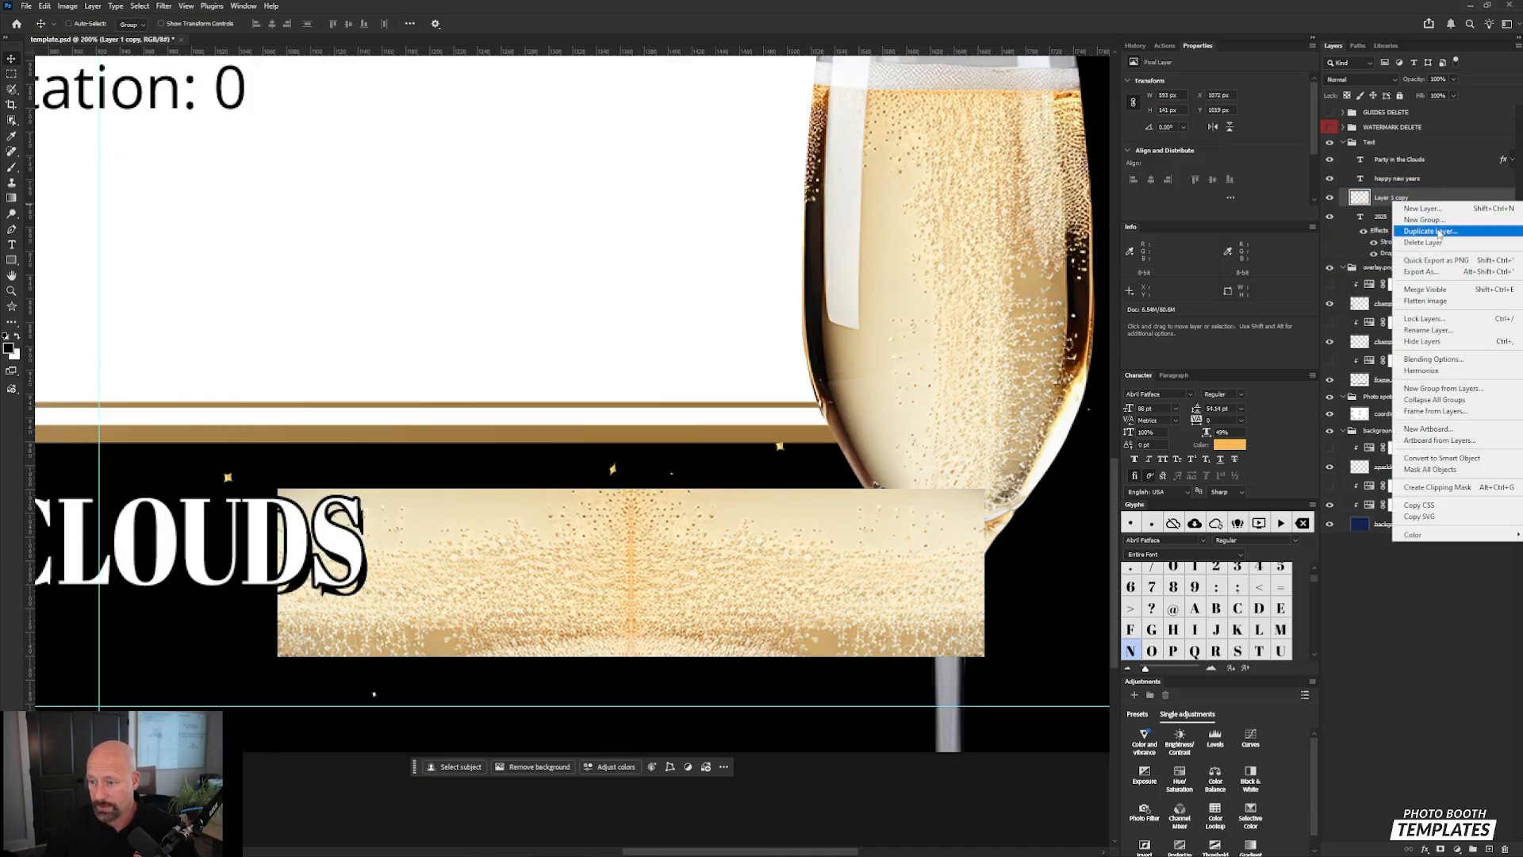
click(1468, 490)
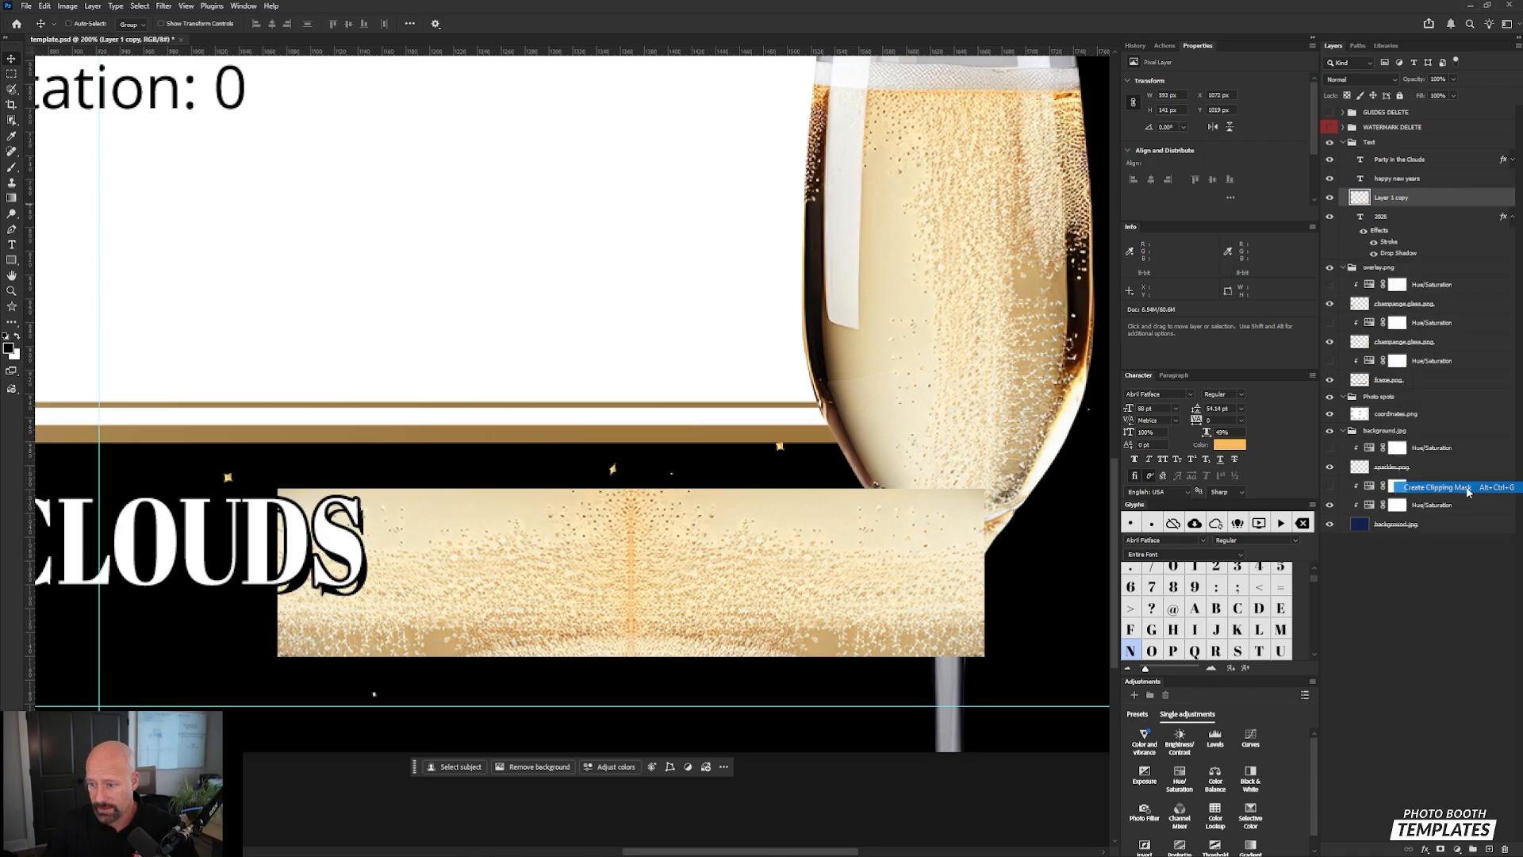
click(94, 6)
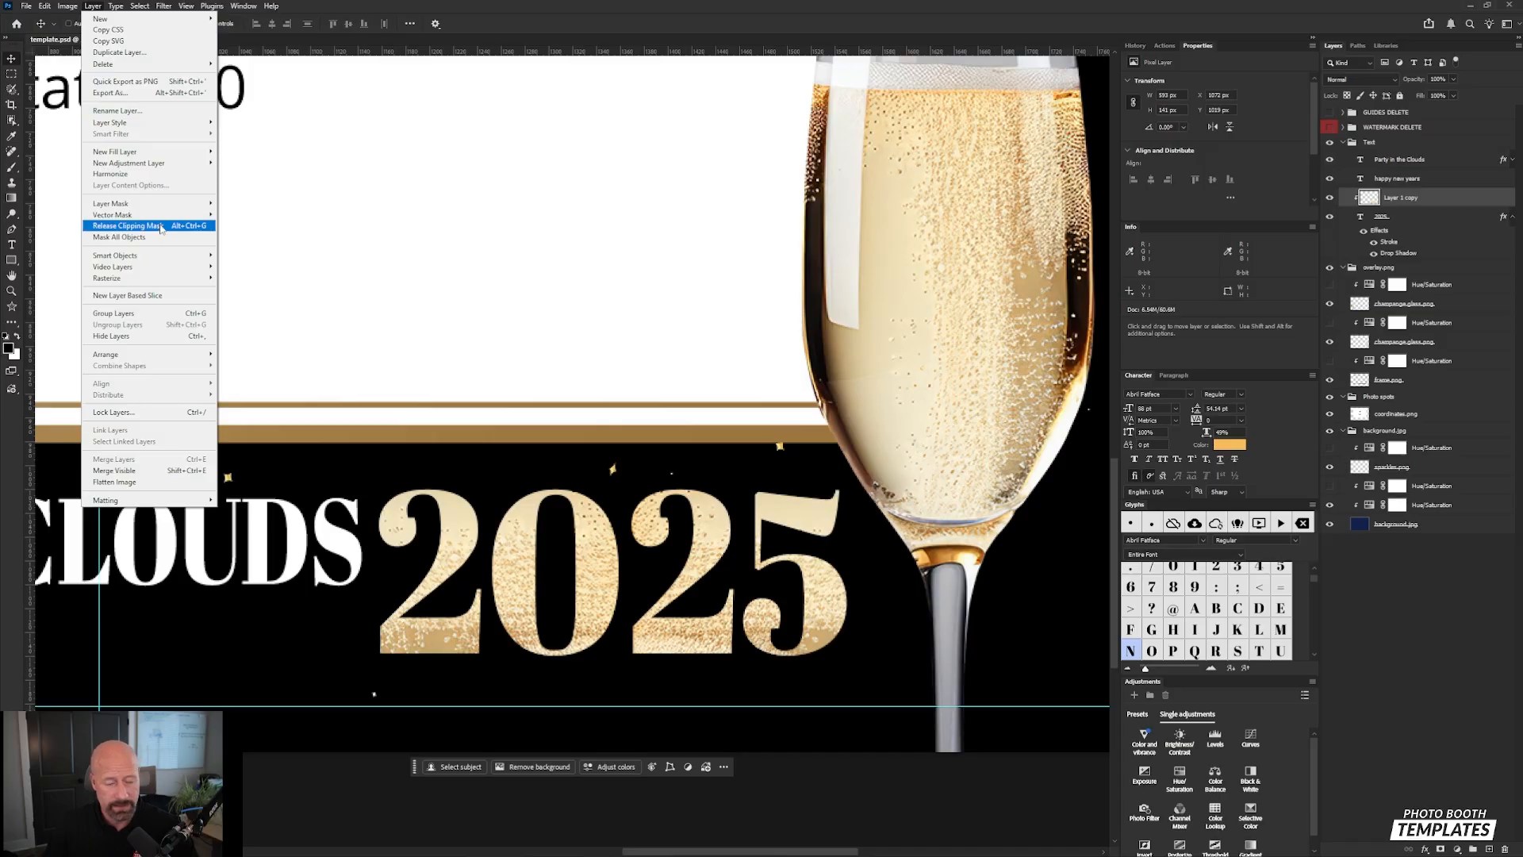
click(1044, 13)
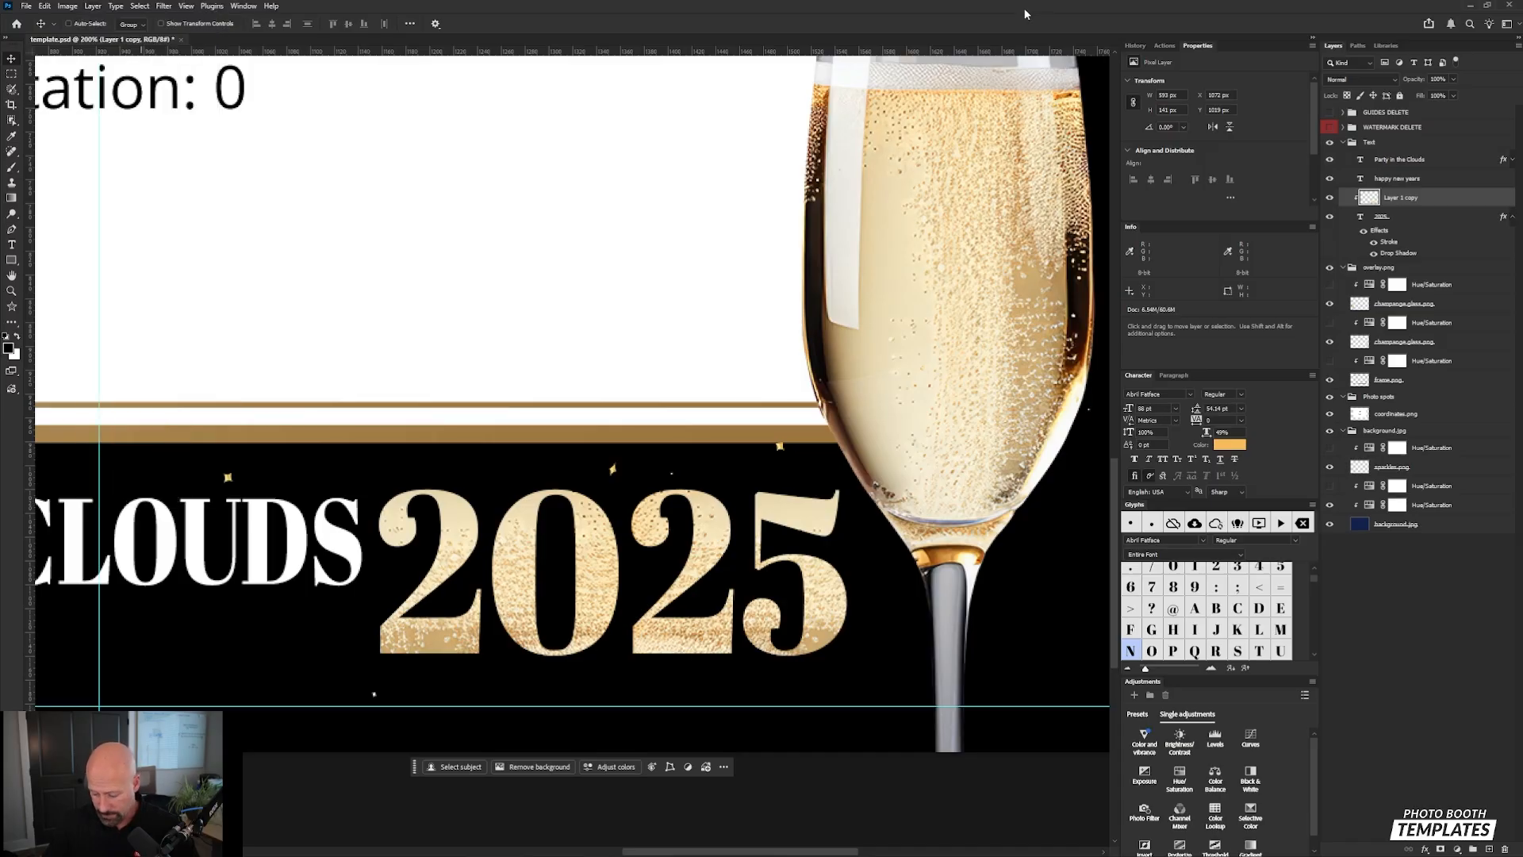
Step: Enable the frame's Hue/Saturation adjustment and raise its lightness to +20
key(ctrl+0)
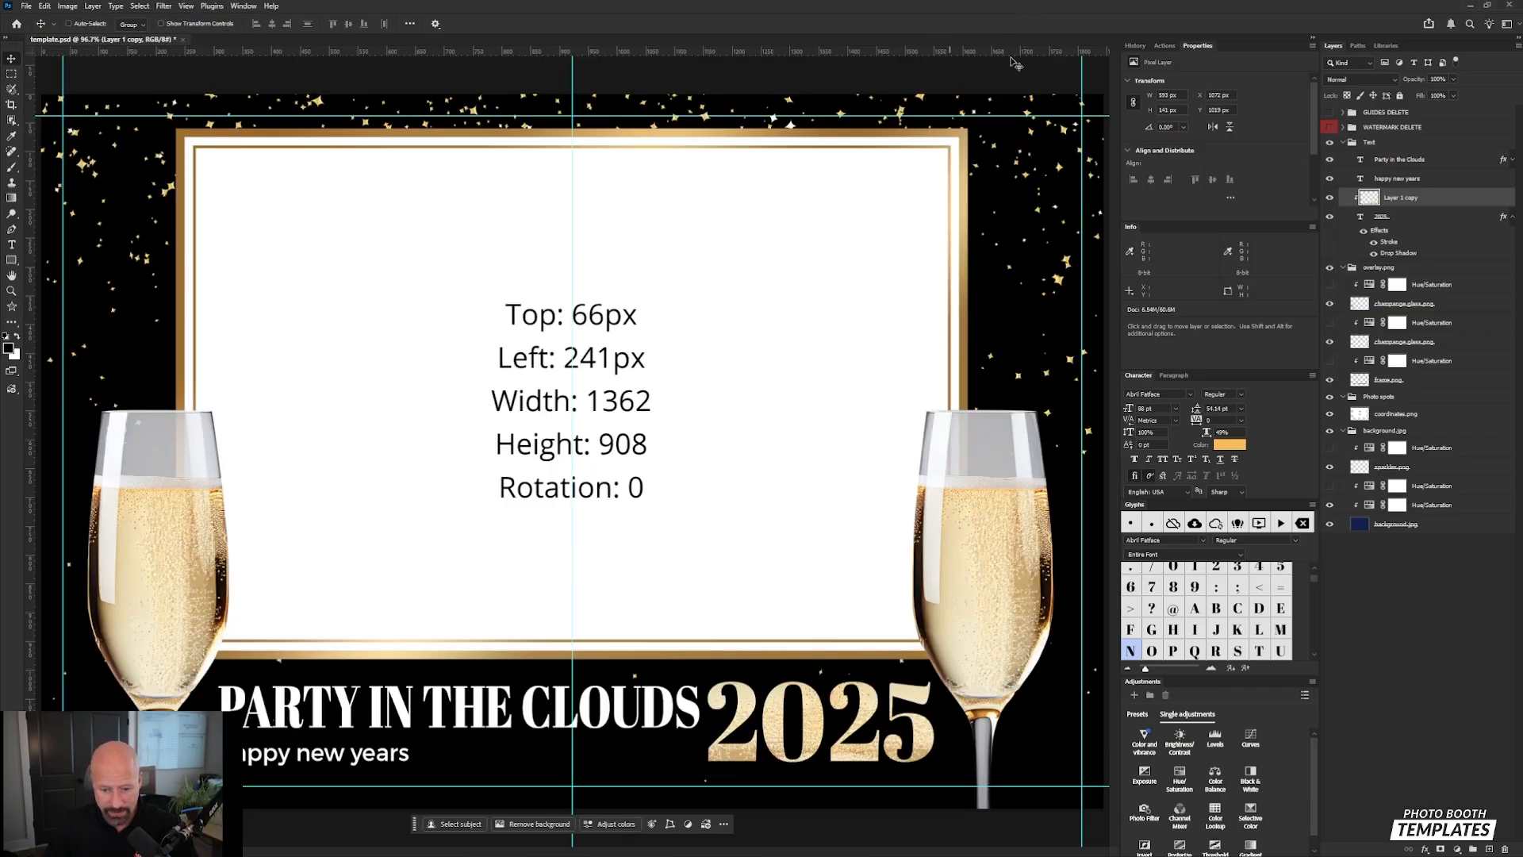
ctrl+click(940, 694)
ctrl+click(746, 697)
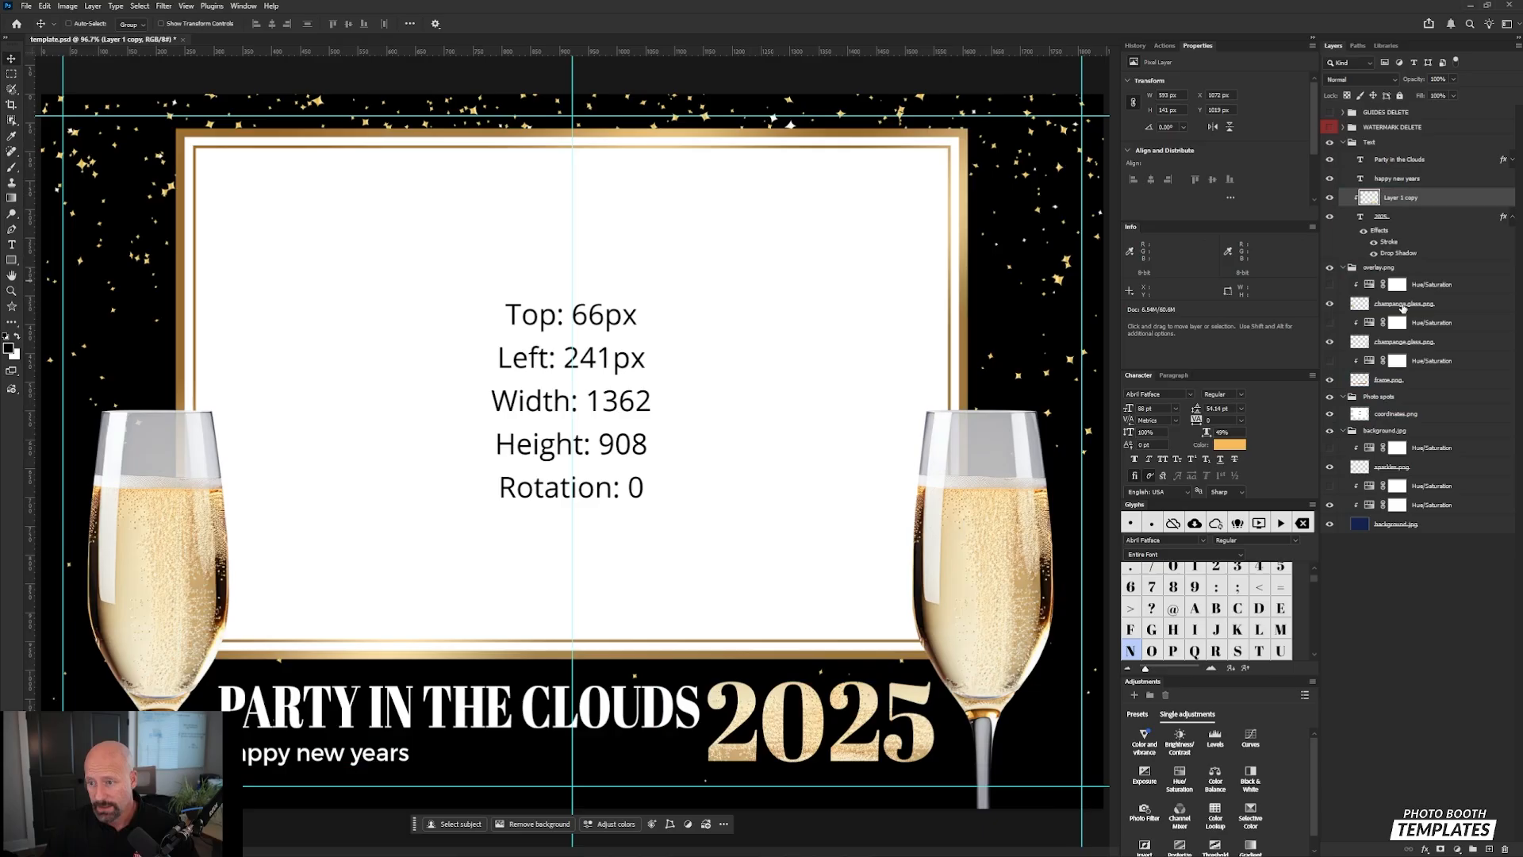
click(1434, 362)
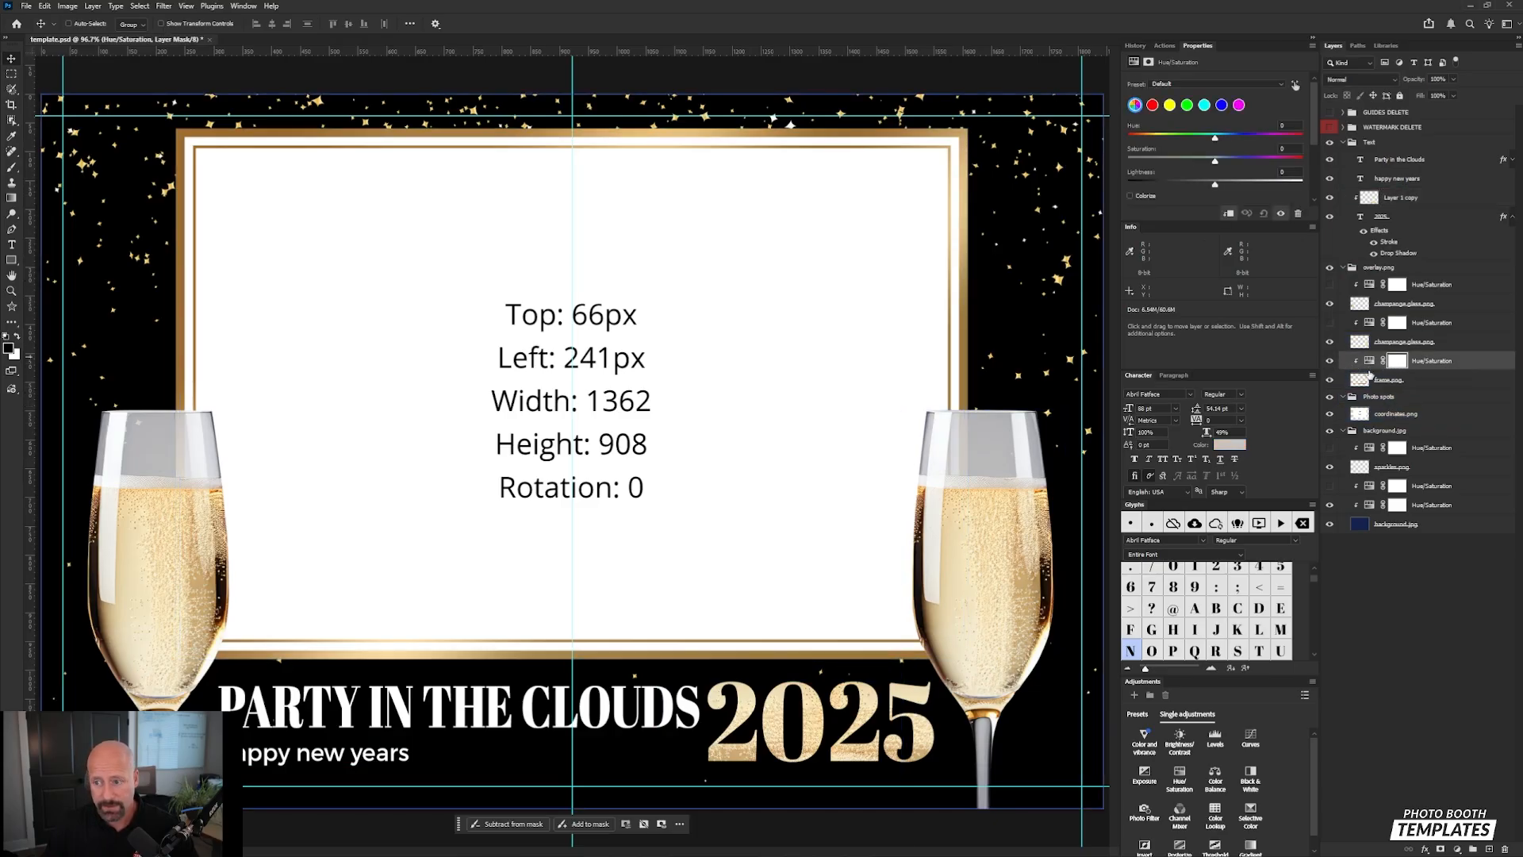
click(1371, 361)
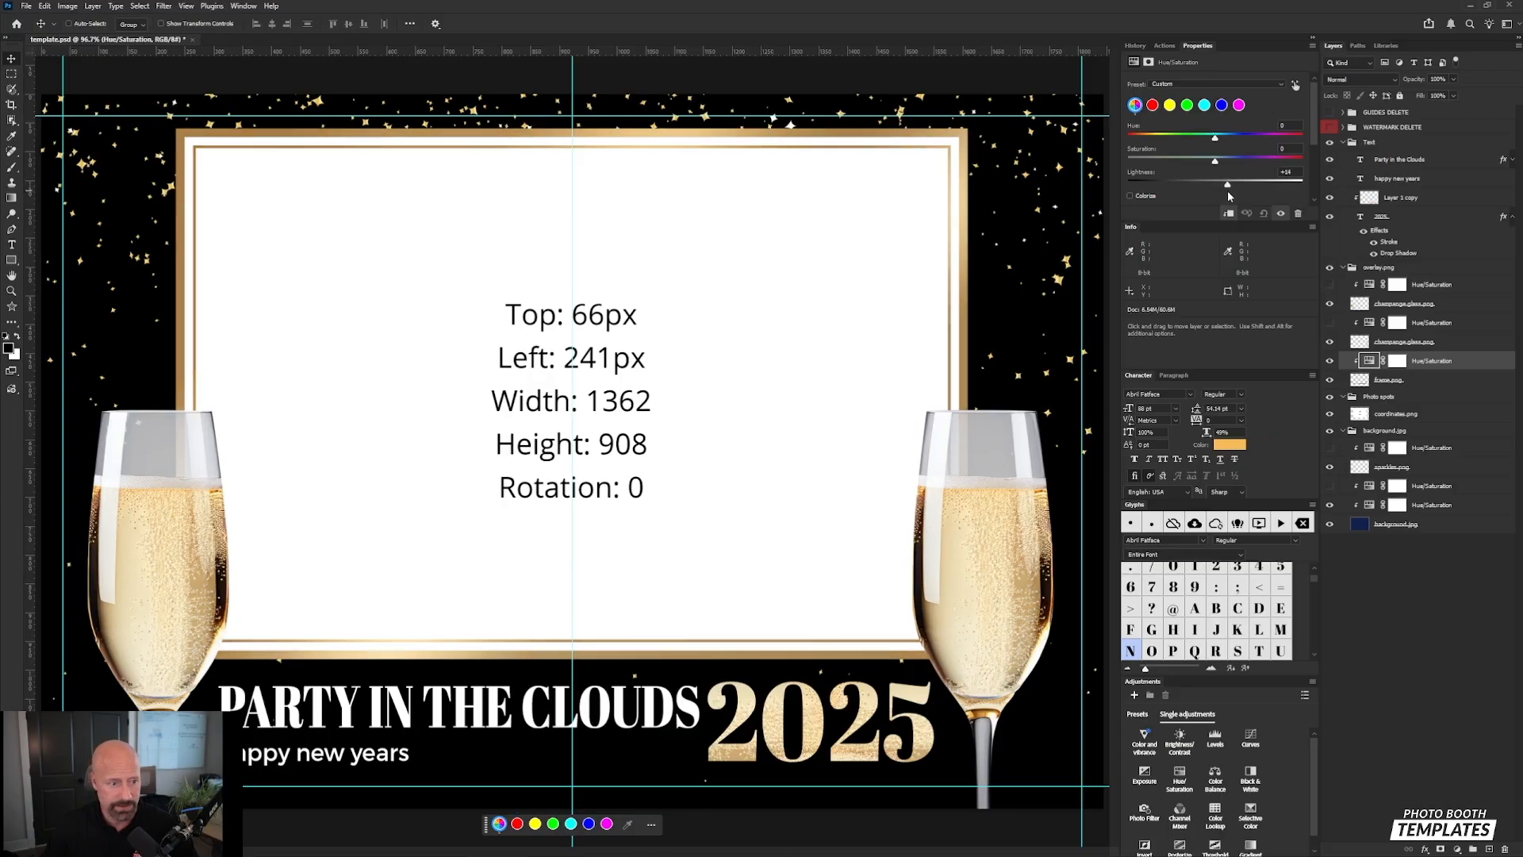
drag(1228, 190, 1233, 190)
ctrl+click(396, 170)
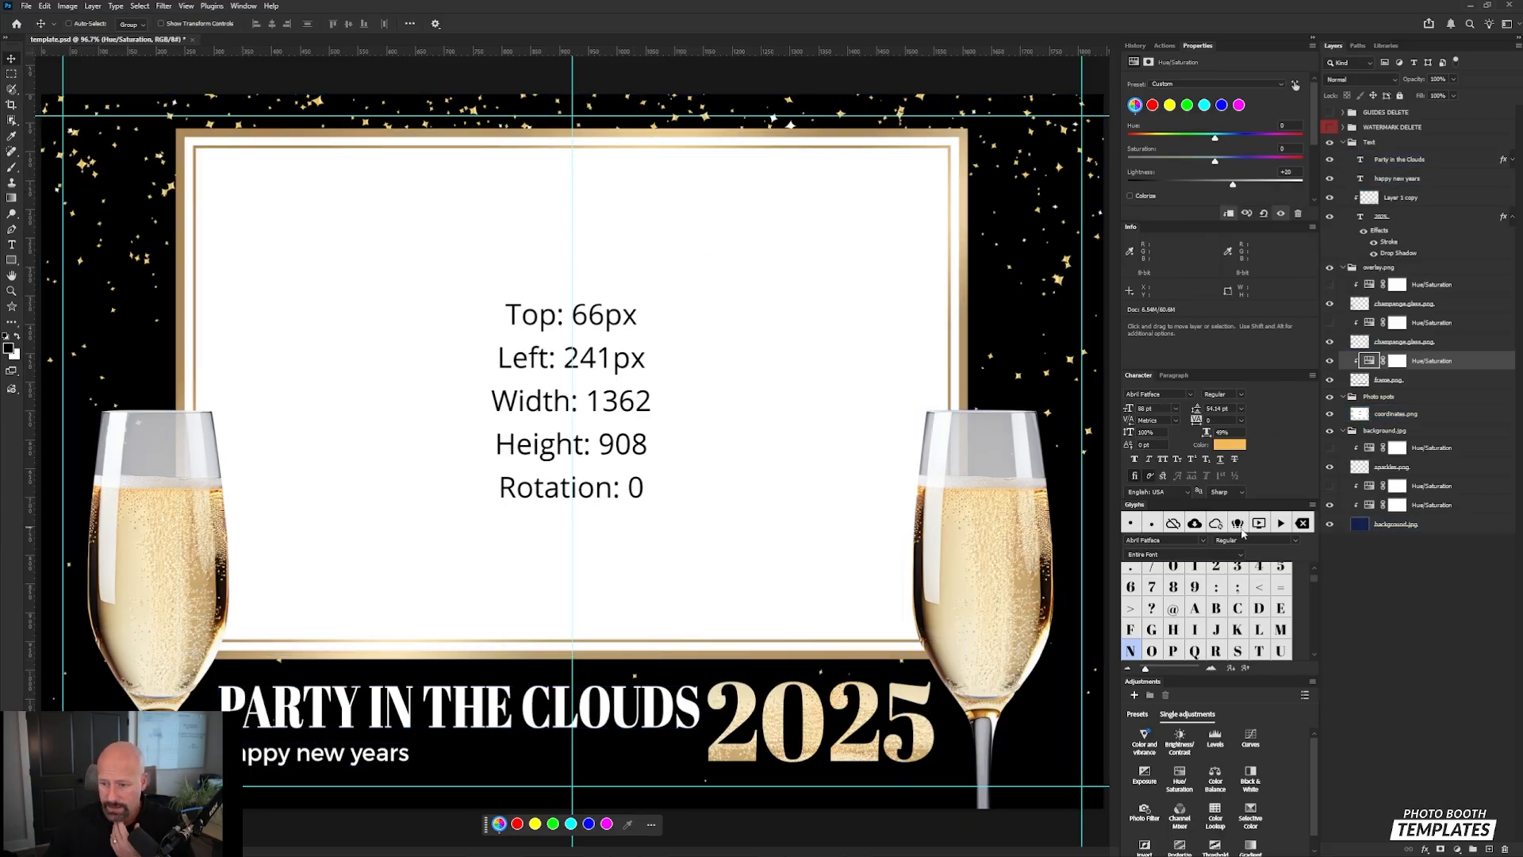
Step: Temporarily hide the background's black Hue/Saturation adjustment to examine the title's drop shadow up close, and turn it back on
click(1330, 505)
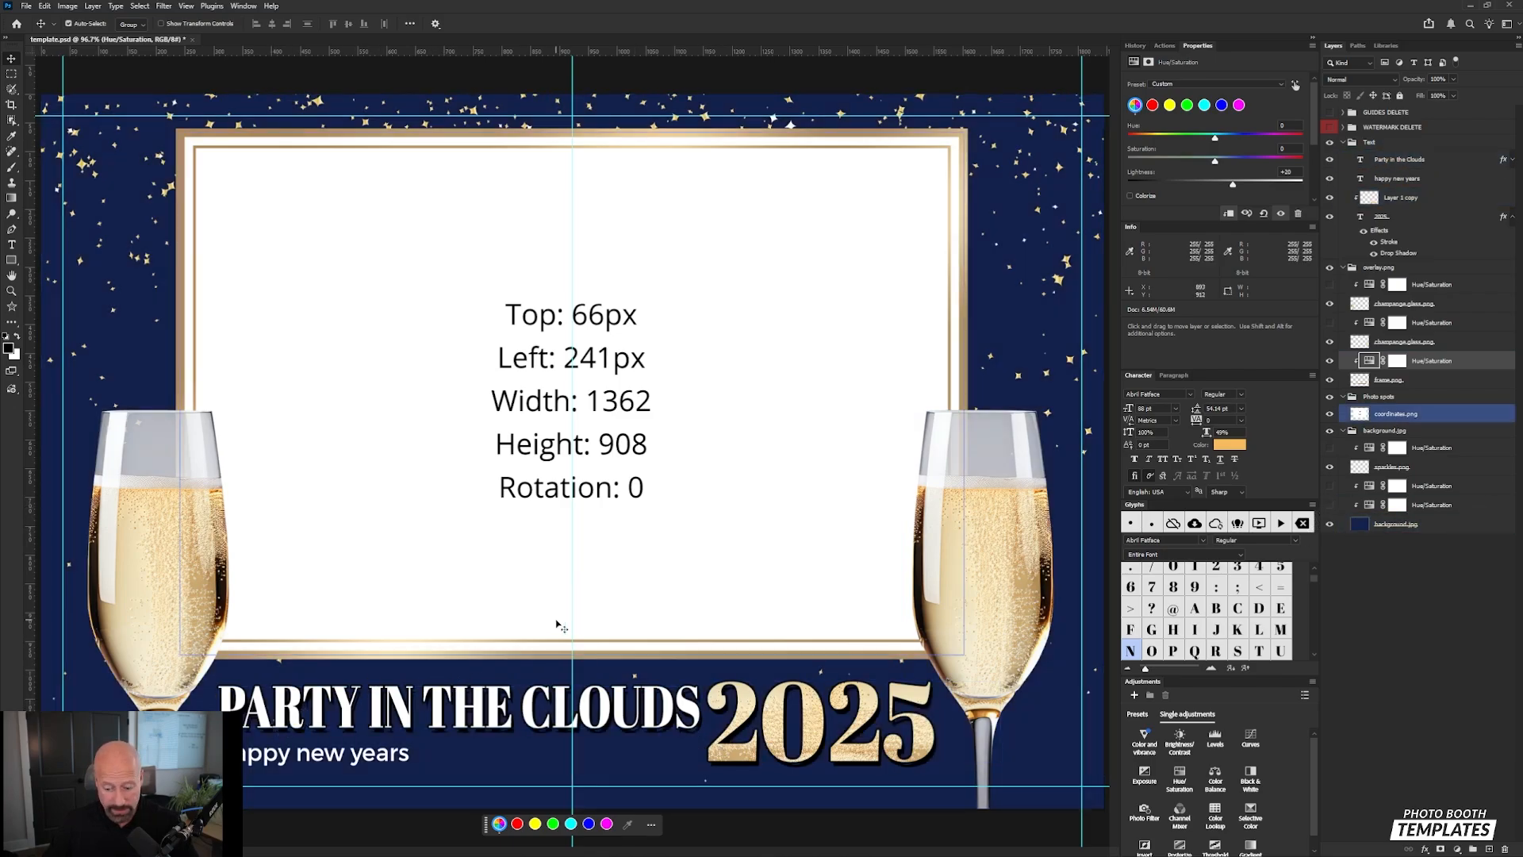
key(ctrl+plus)
key(ctrl+plus)
drag(554, 621, 755, 311)
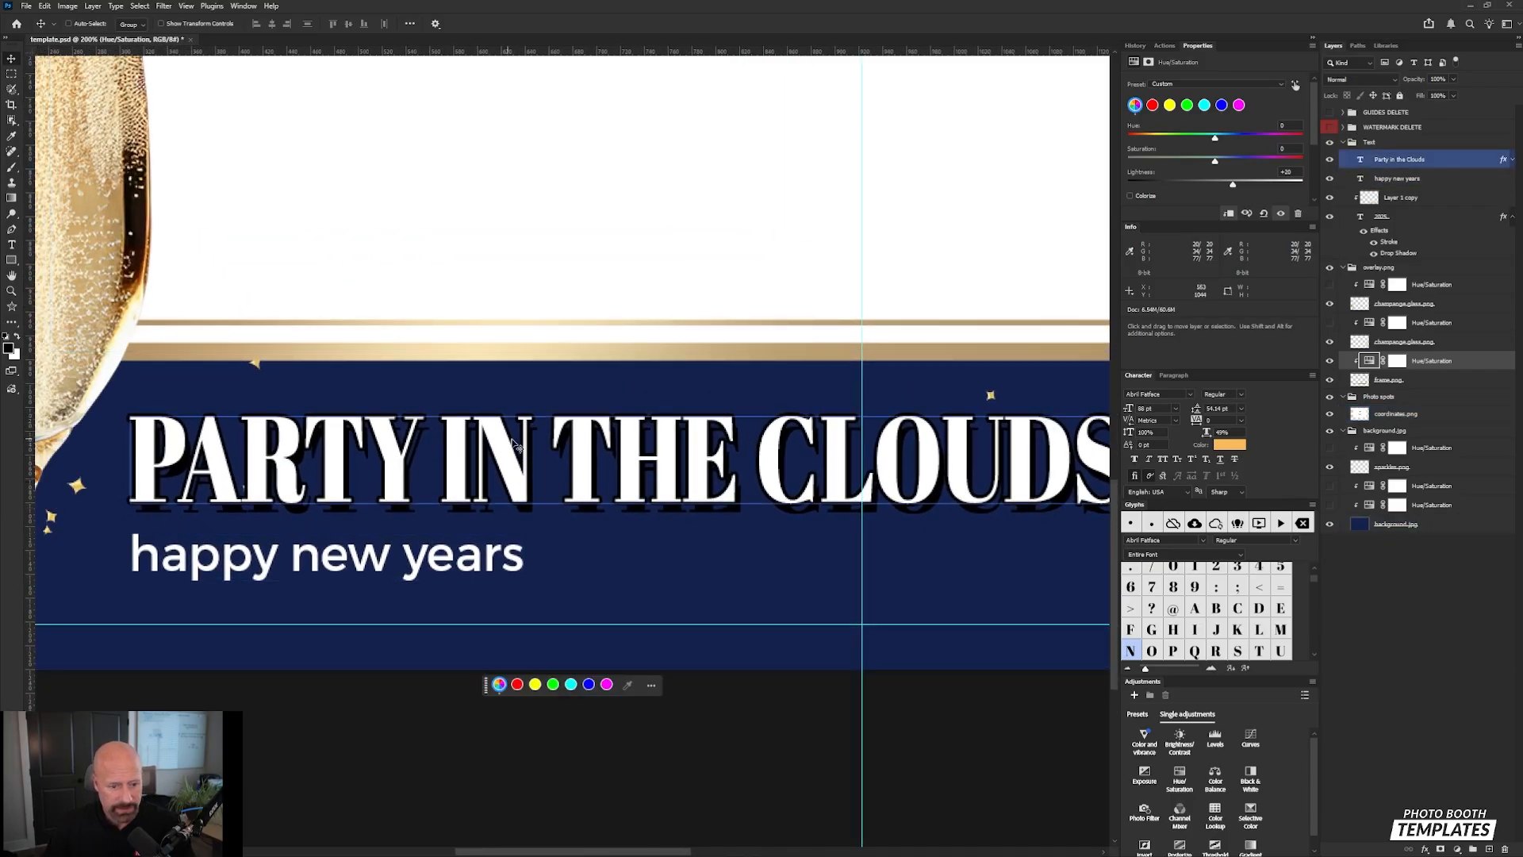
click(1329, 505)
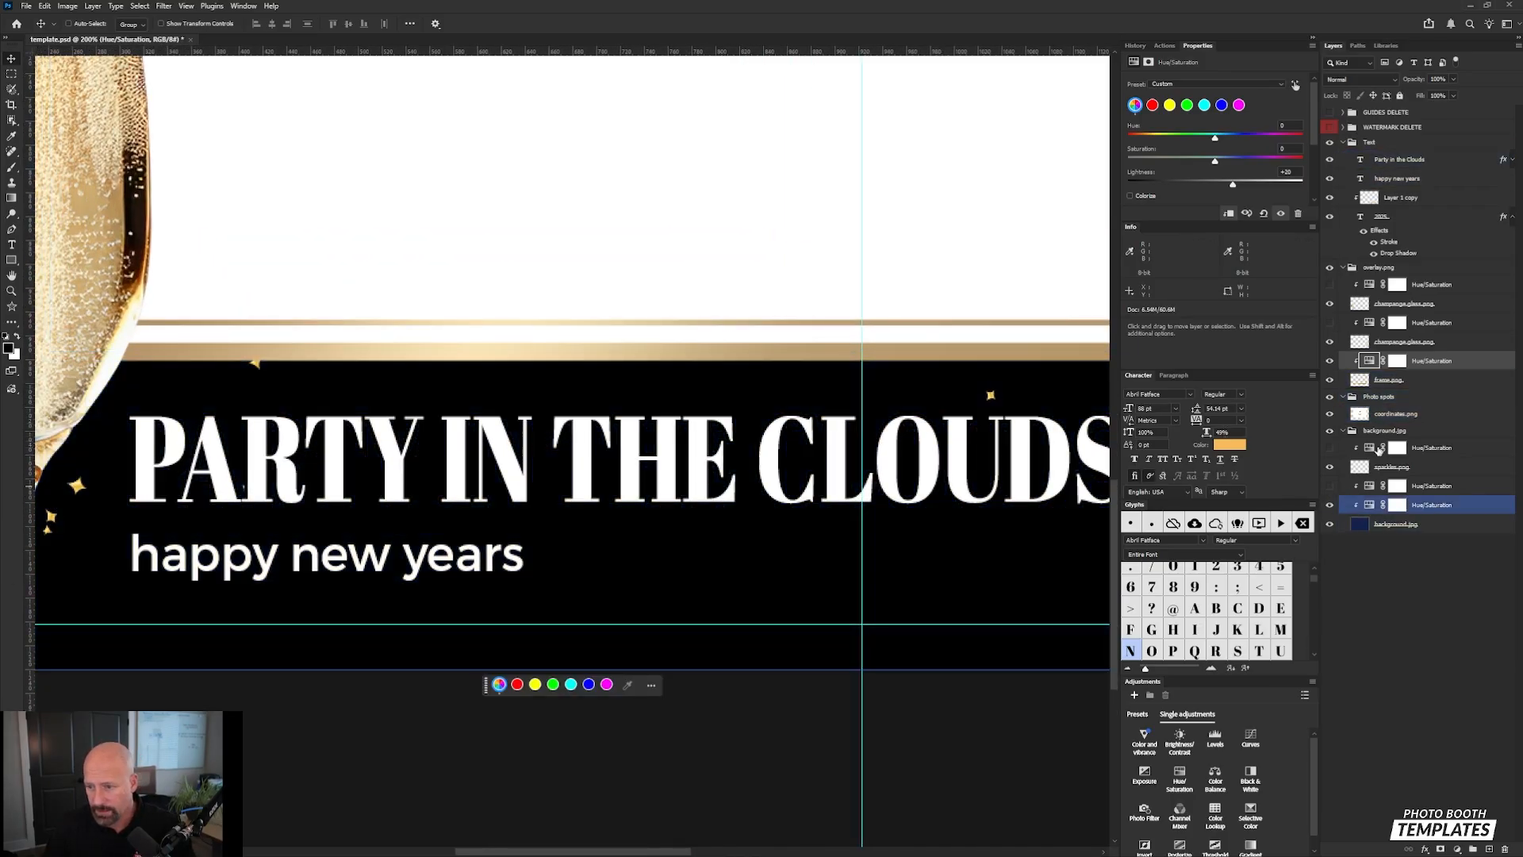
Step: Set the Party in the Clouds title's drop shadow to white with its opacity lowered to 20%
click(1456, 165)
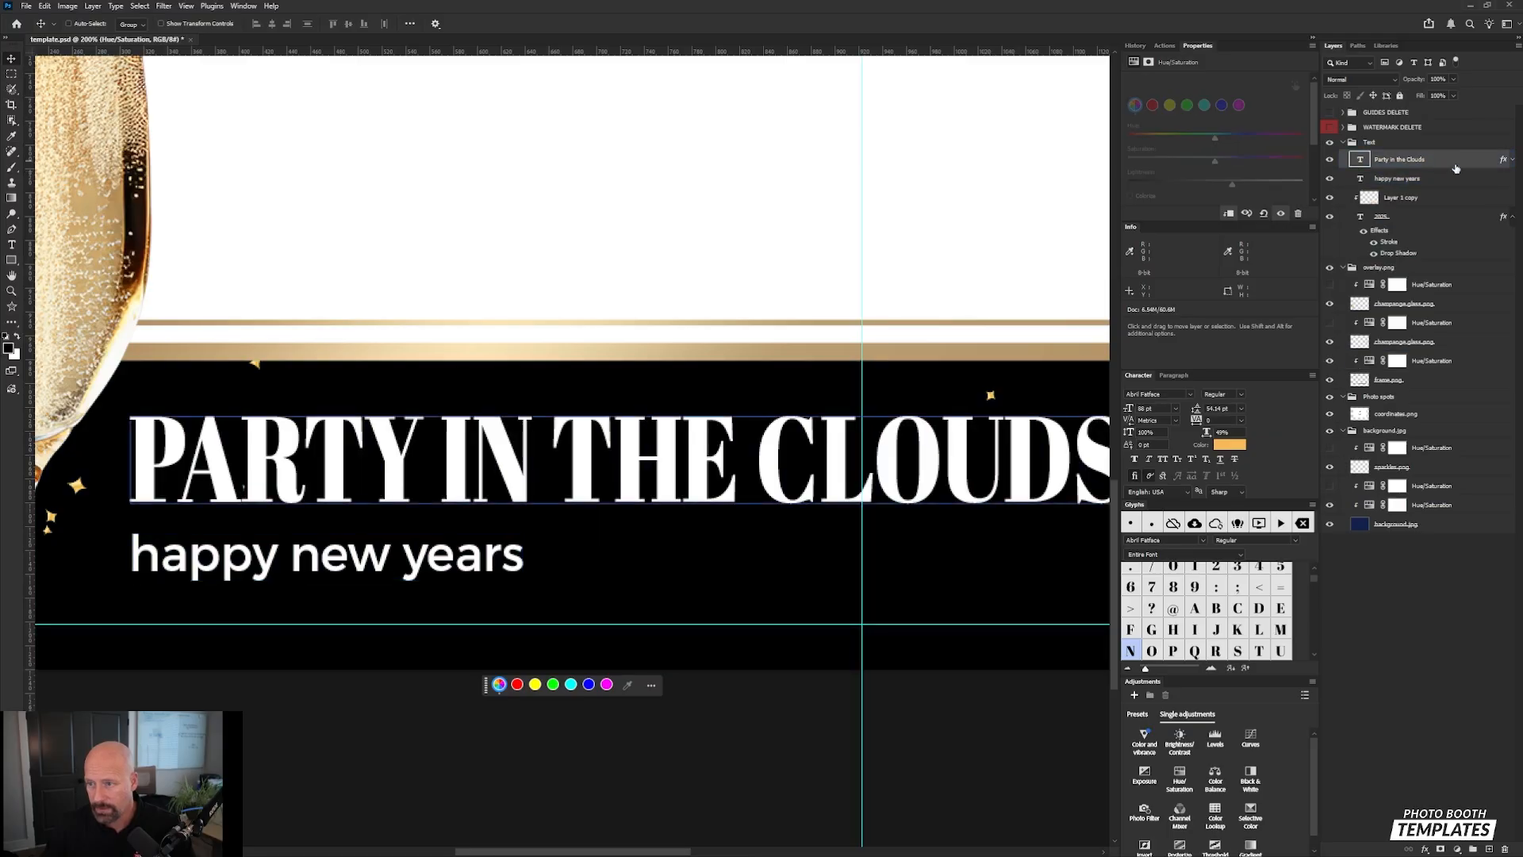
click(1513, 160)
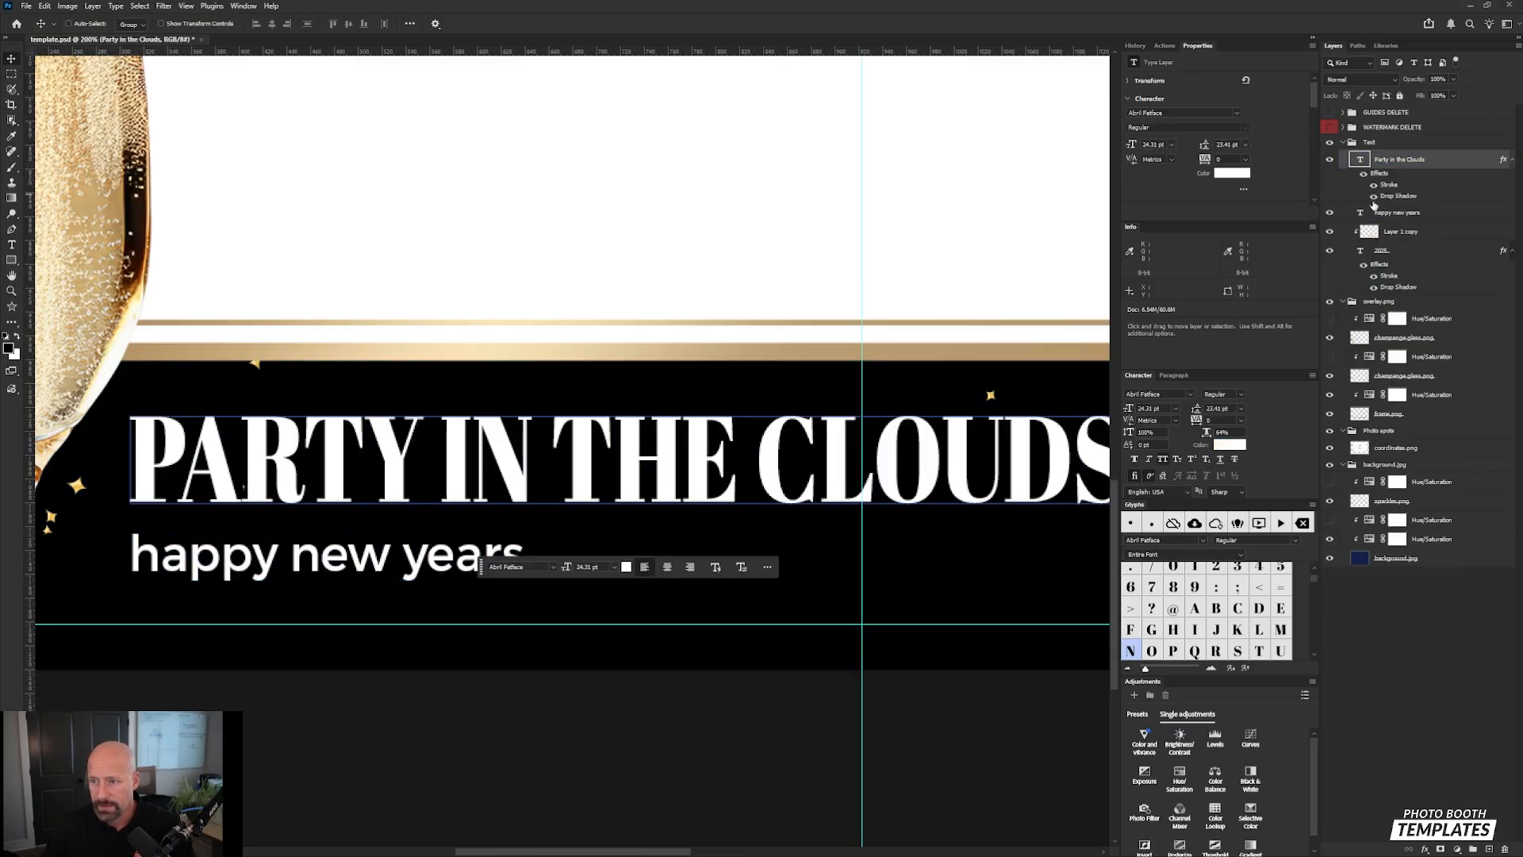
double_click(1392, 198)
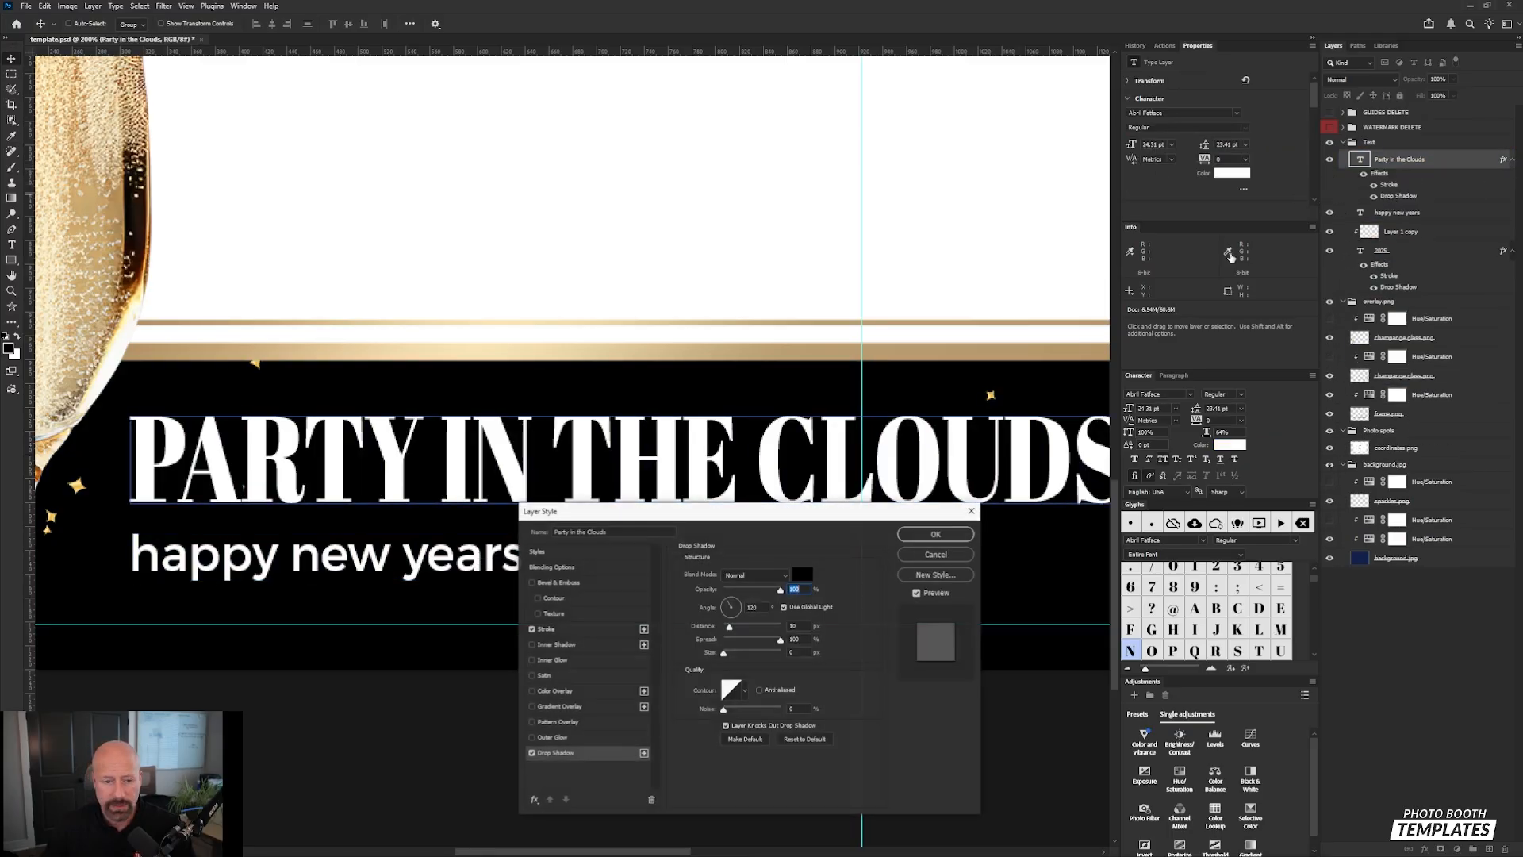
click(803, 575)
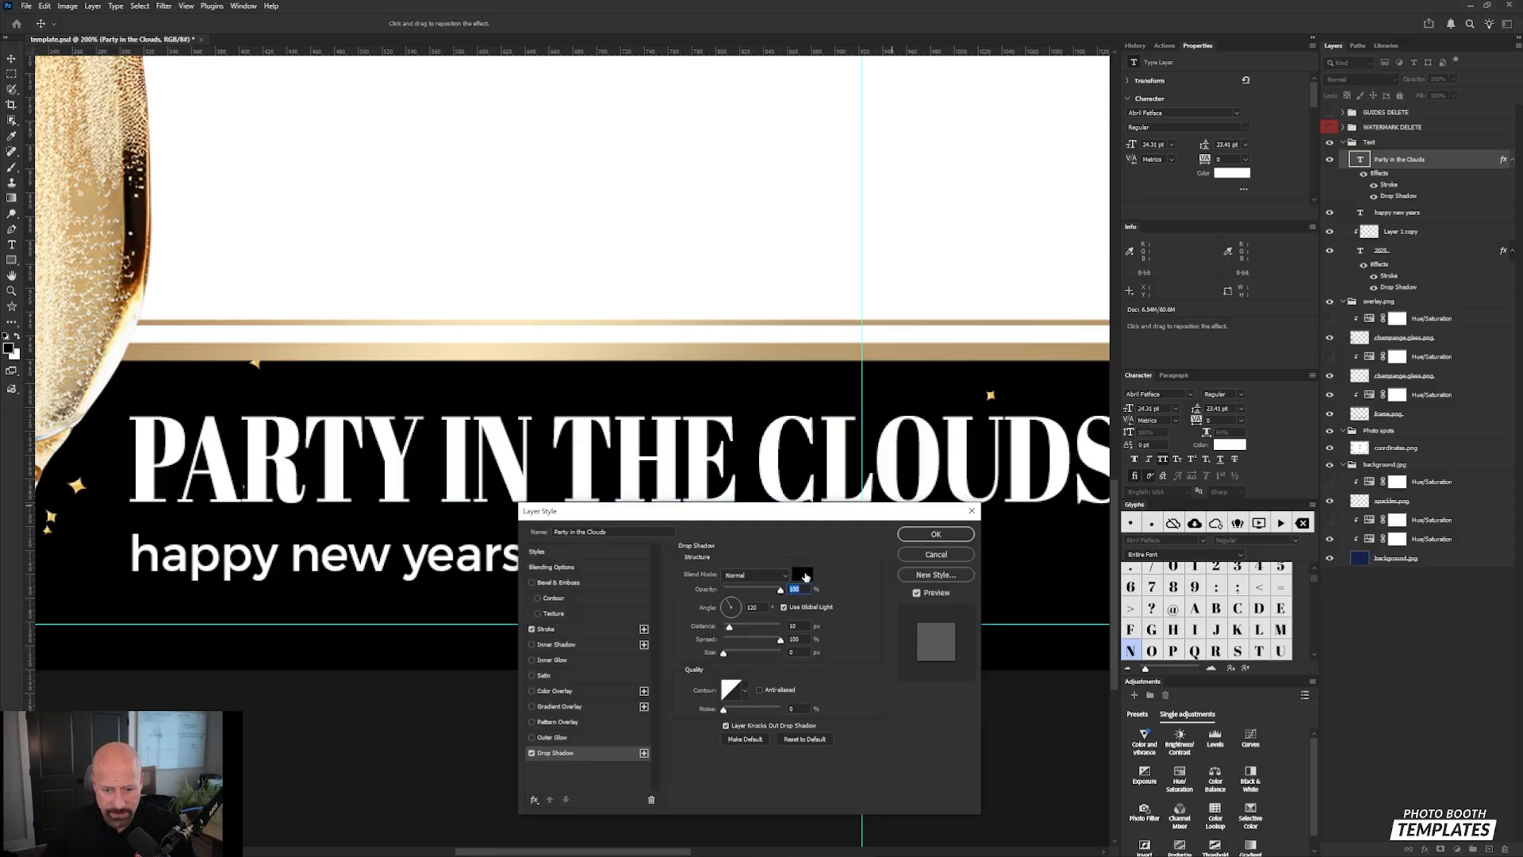
drag(900, 330, 900, 216)
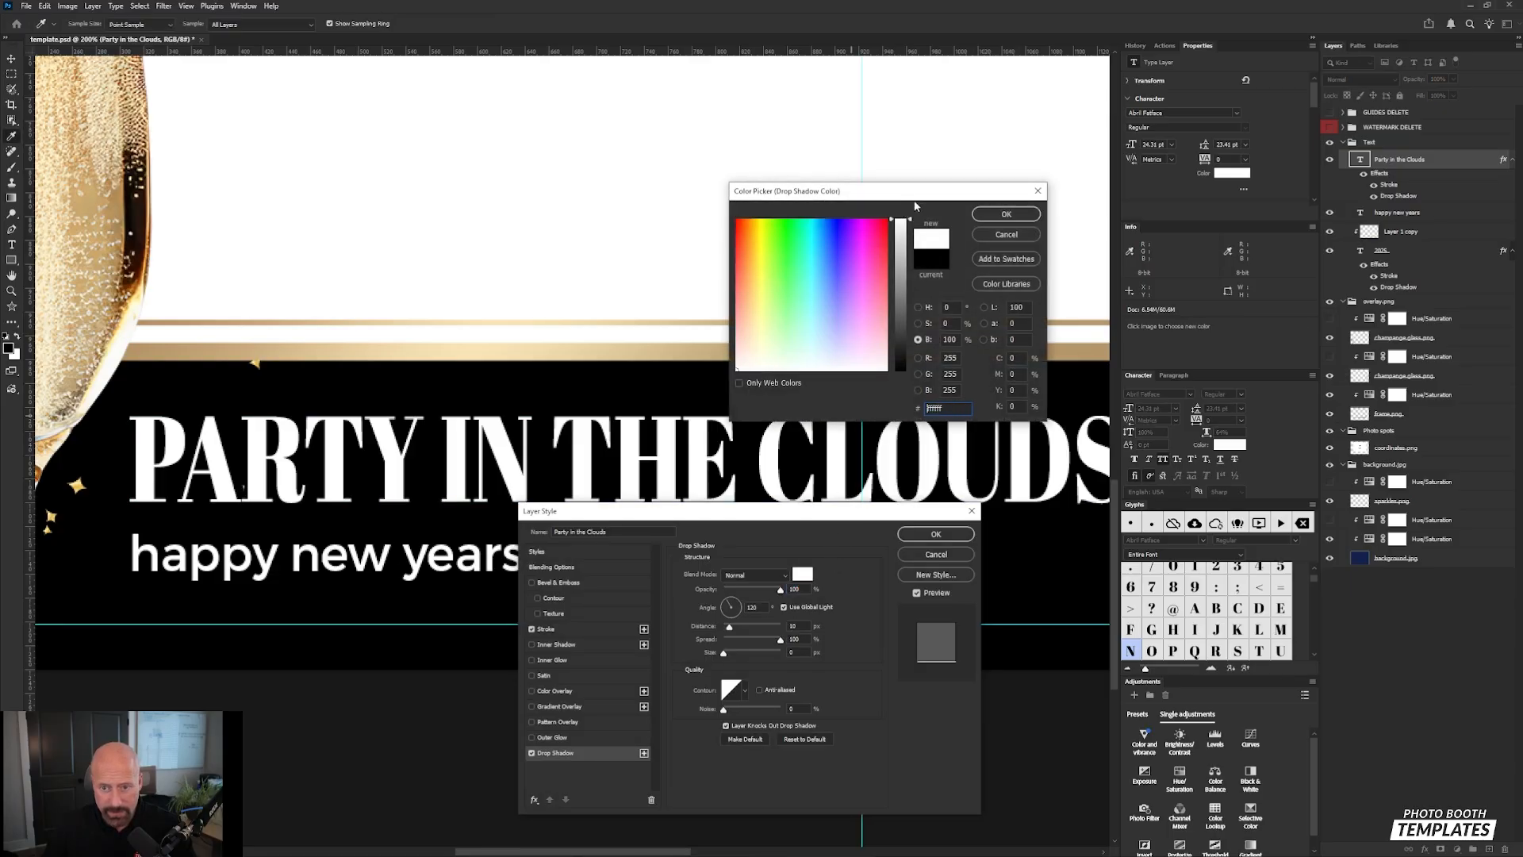
click(1004, 223)
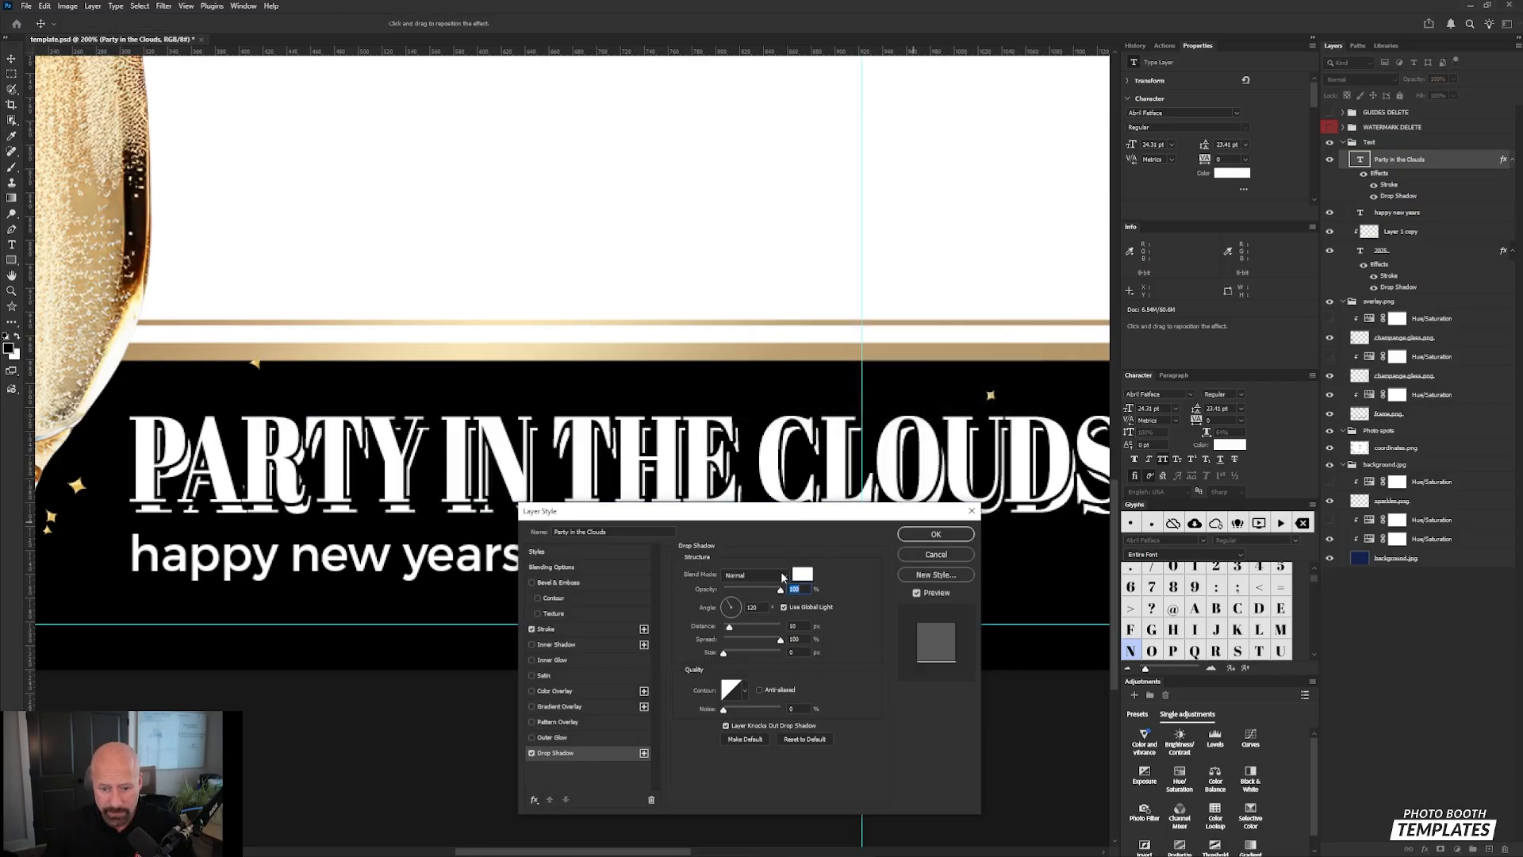
drag(780, 590, 738, 594)
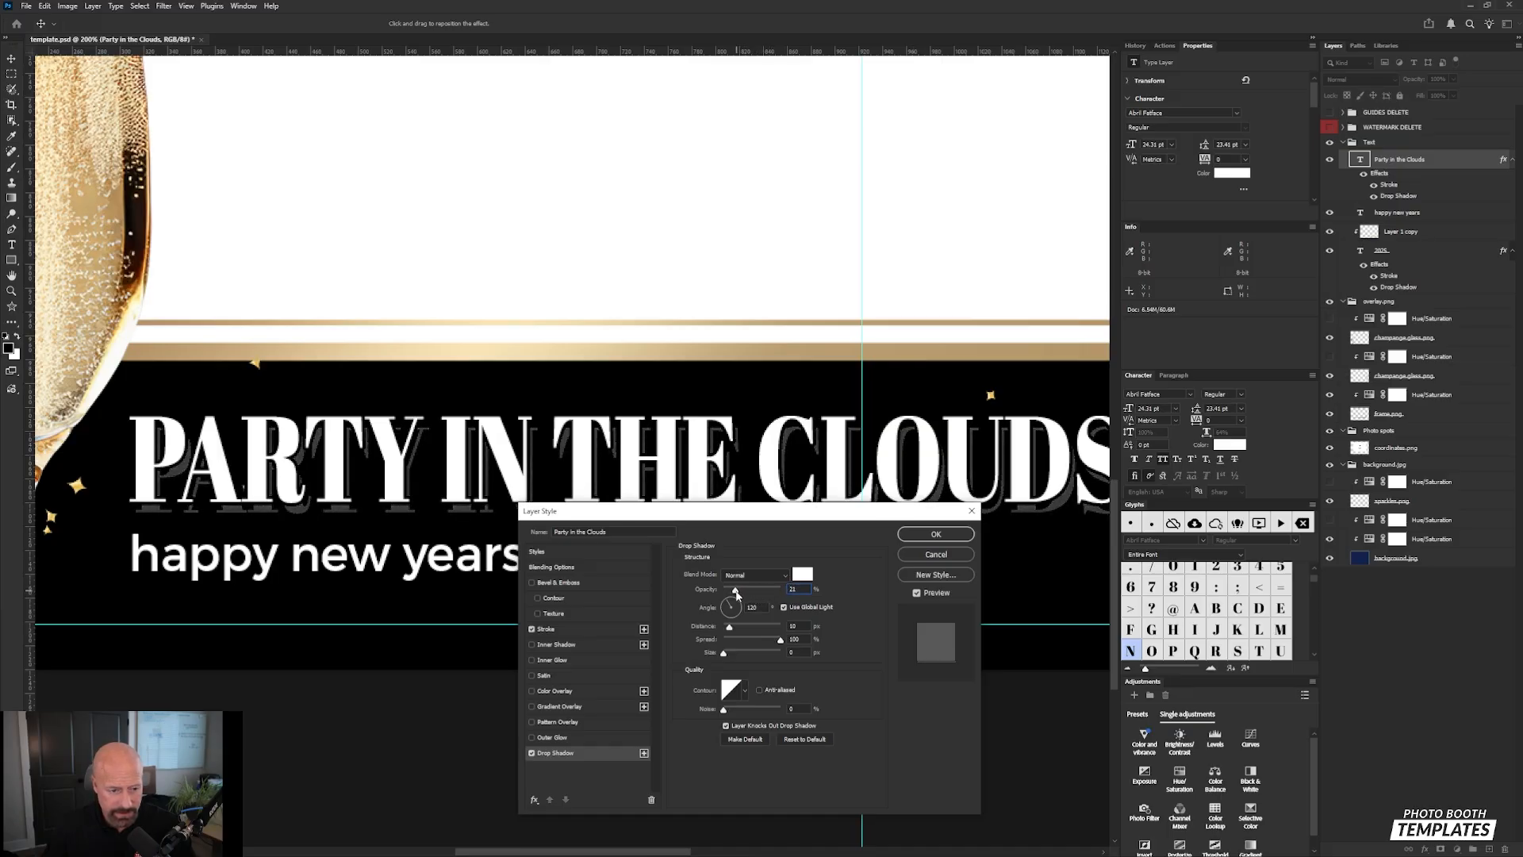
Step: Recolour the title's drop shadow with gold #c3a578 sampled from the frame, and set its opacity to about 40%
click(802, 573)
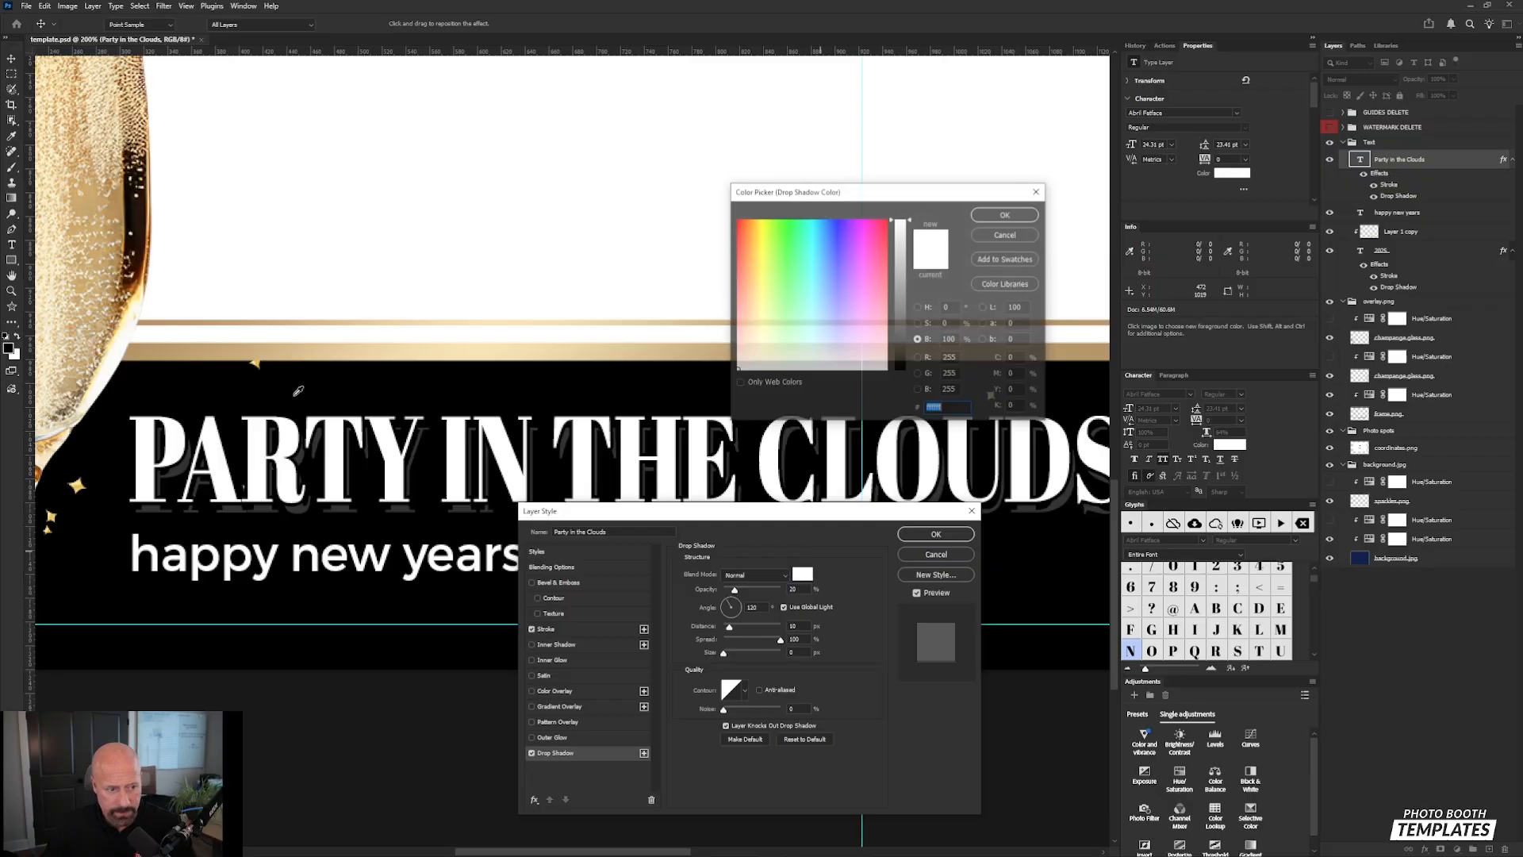
click(214, 347)
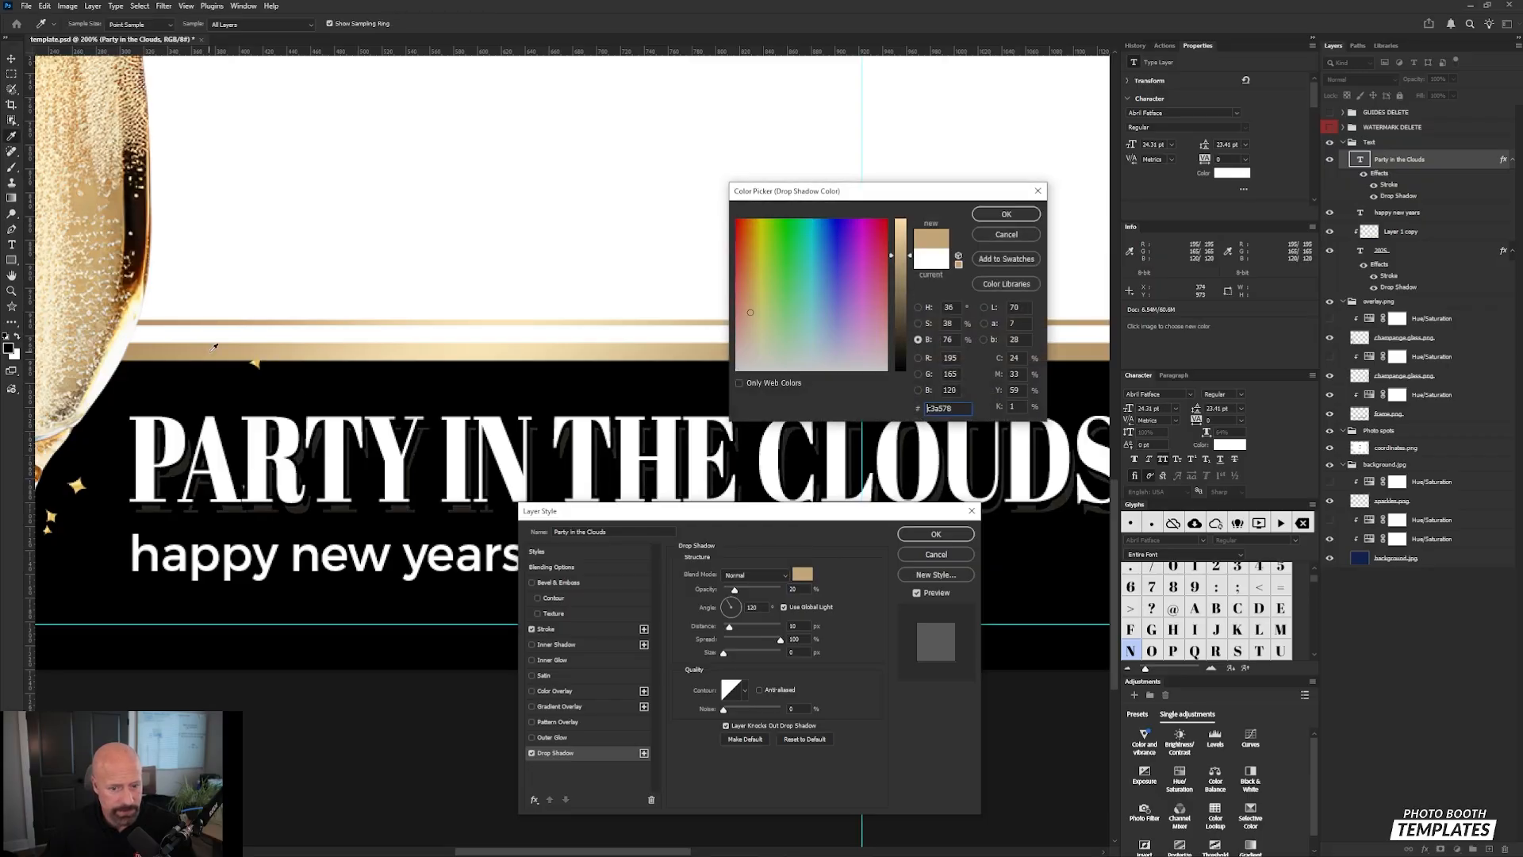
click(1004, 214)
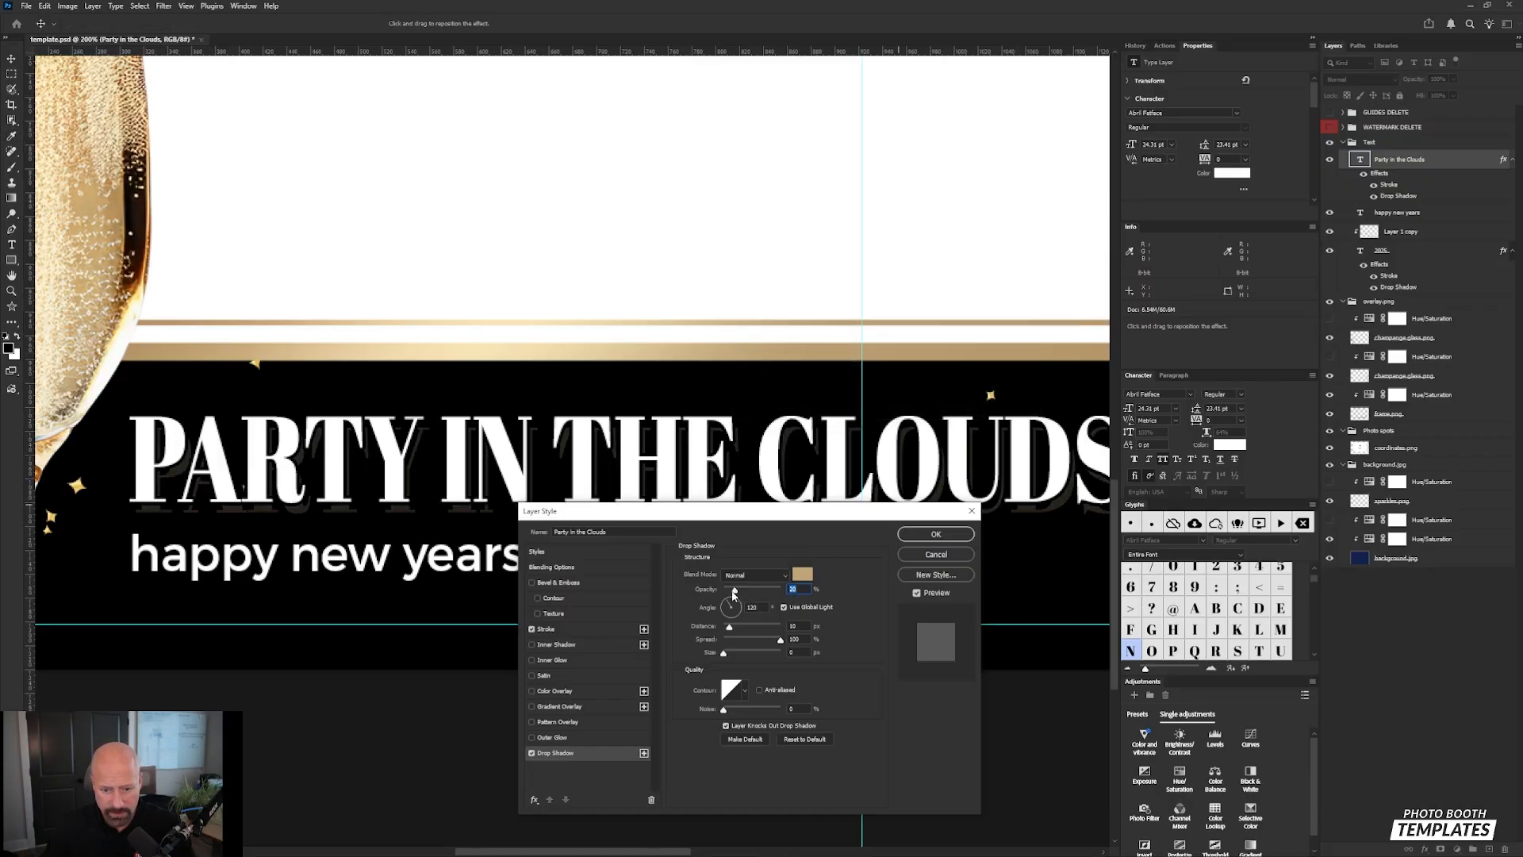
drag(734, 591, 747, 591)
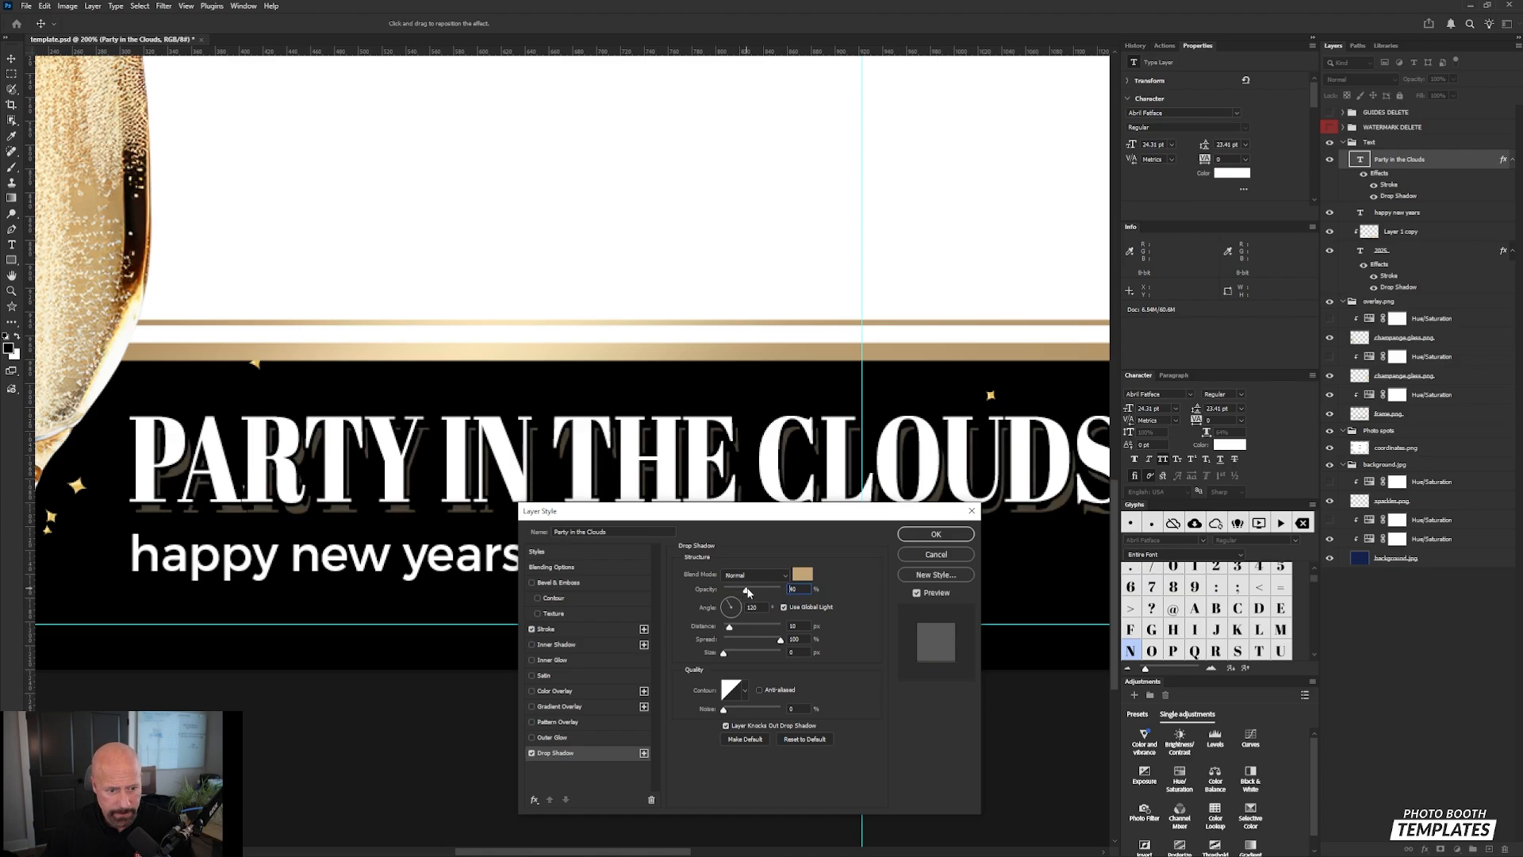
click(935, 534)
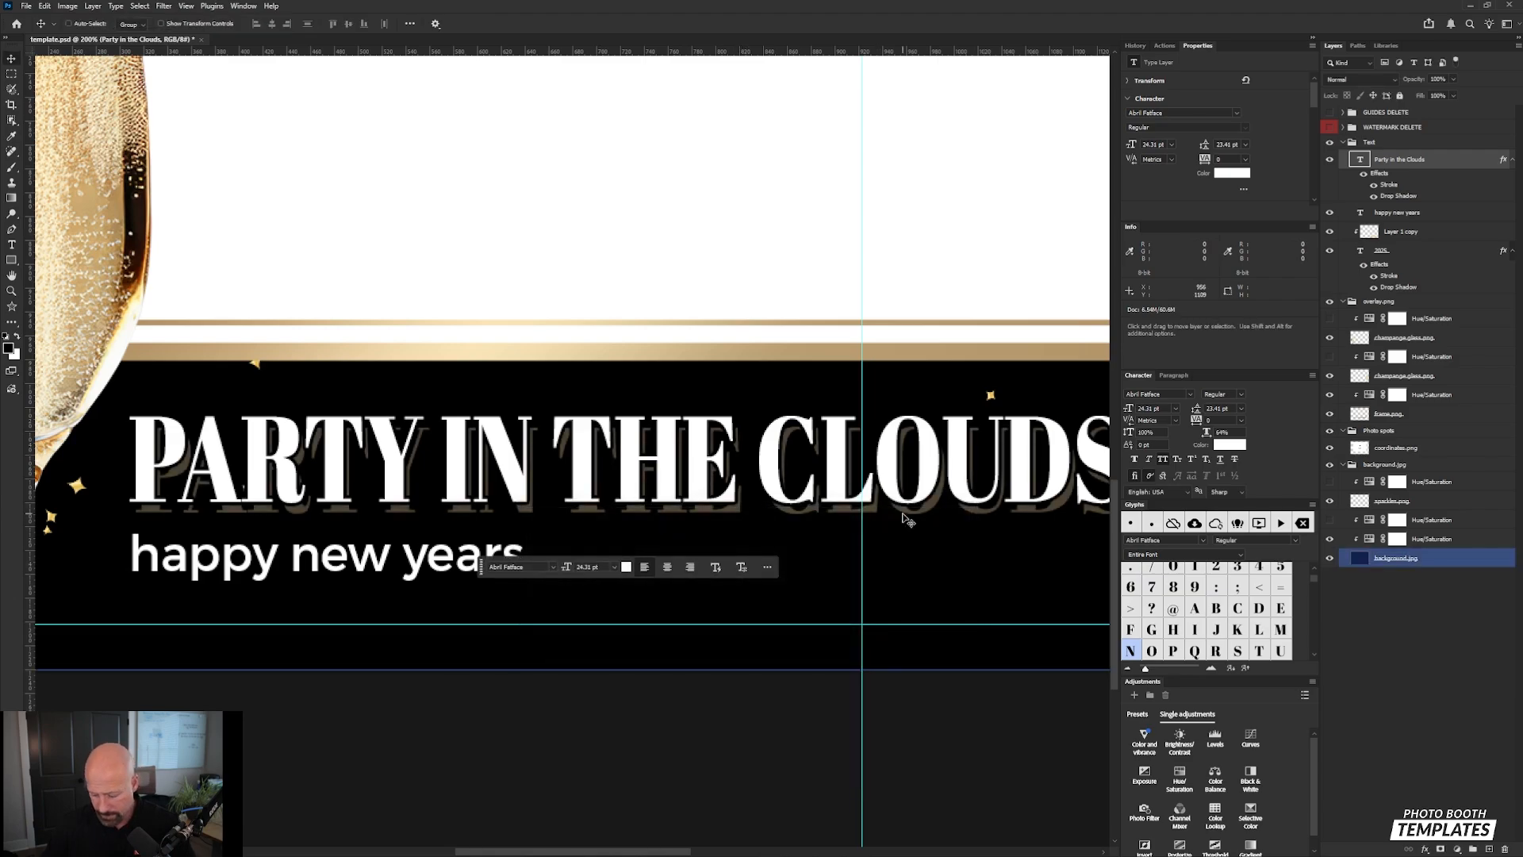
Step: Collapse the overlay.png, Text and background.jpg groups in the layer stack
key(ctrl+0)
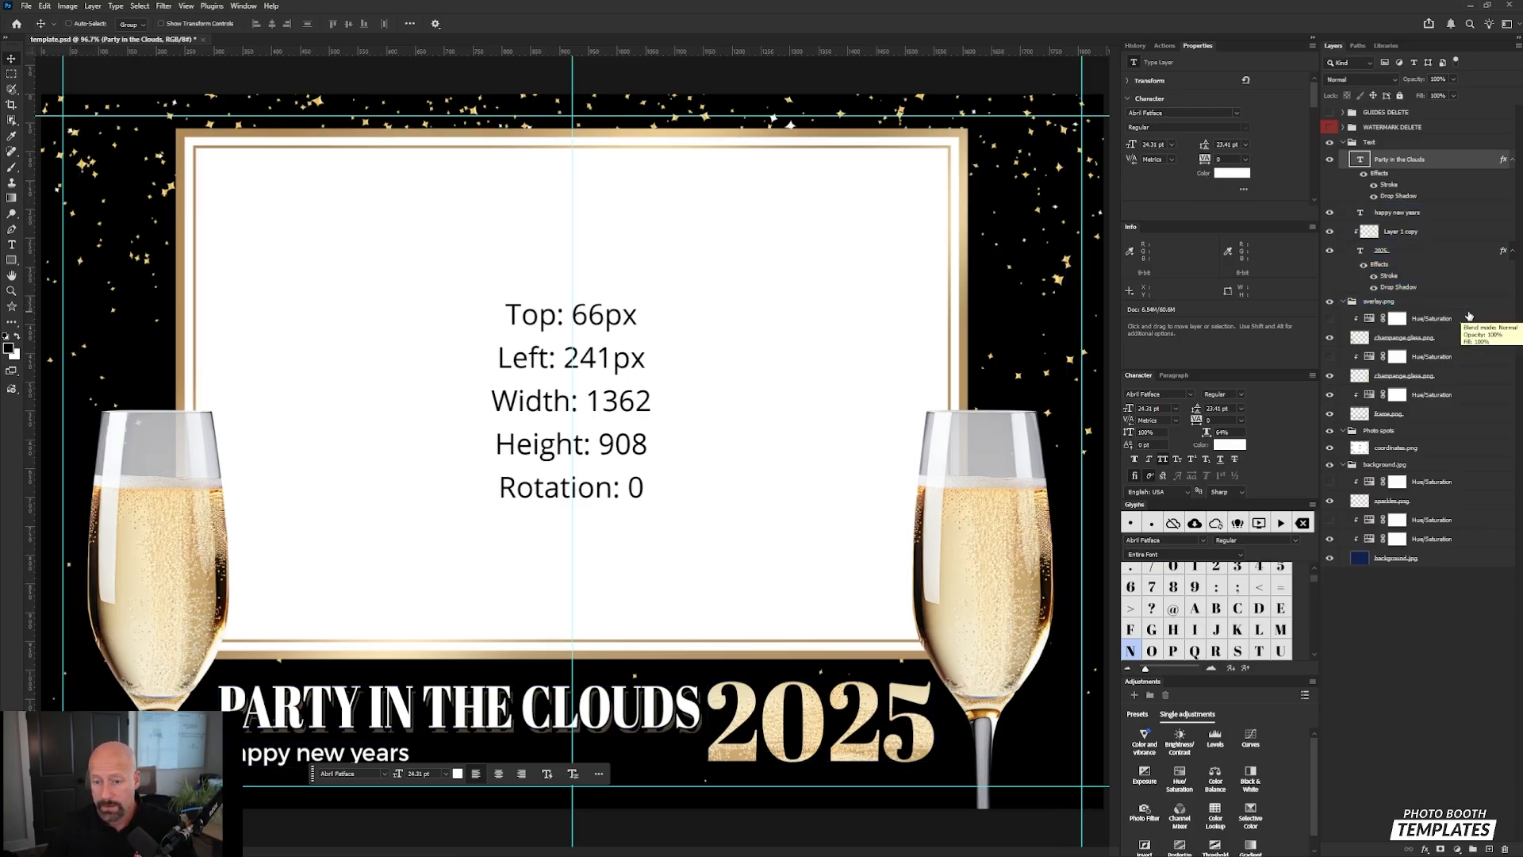
click(1344, 303)
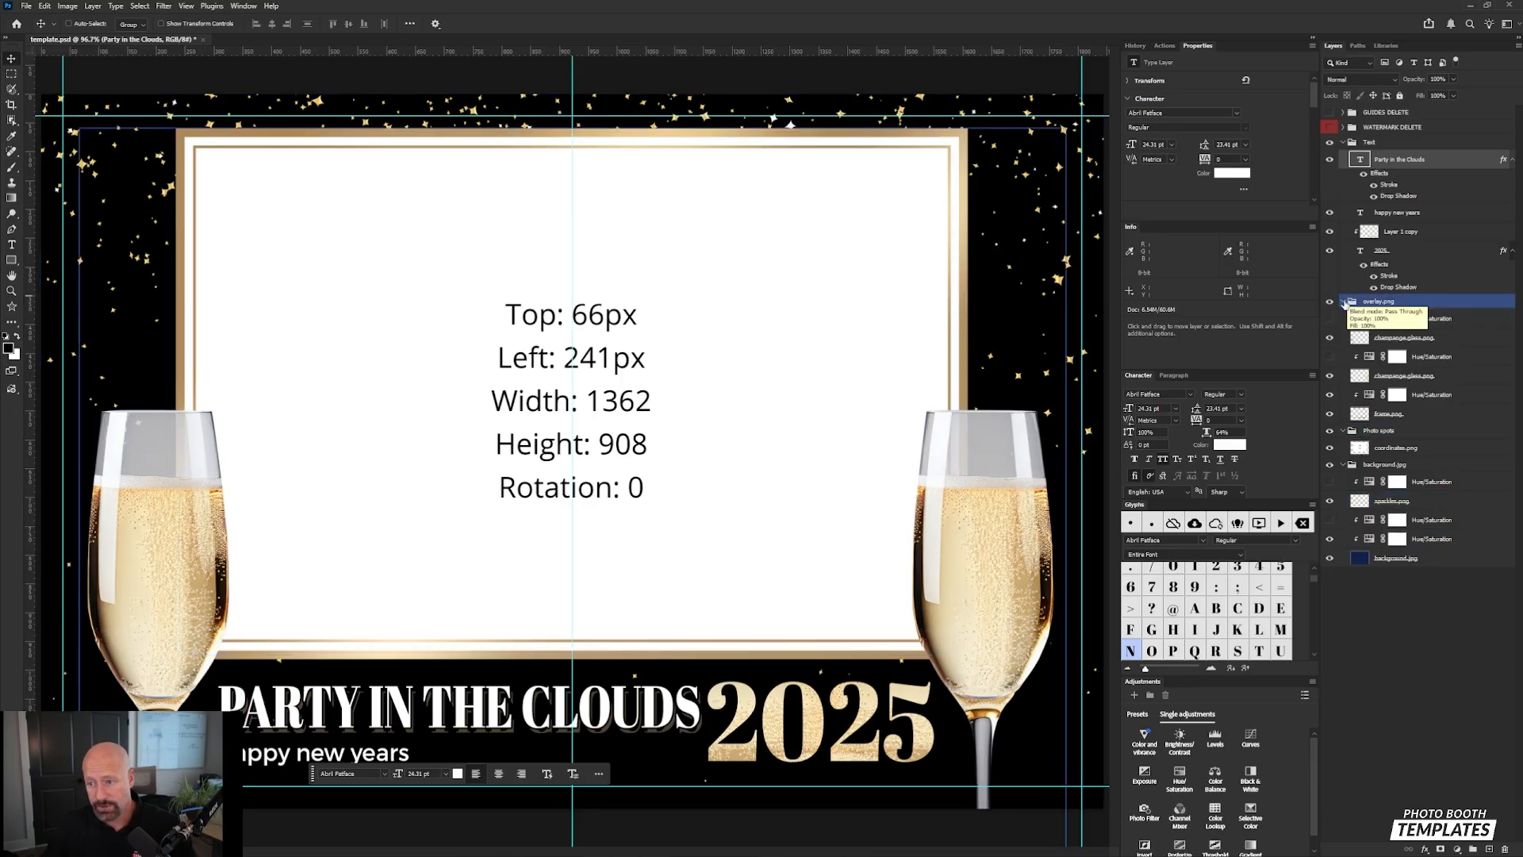
click(1344, 302)
click(1343, 142)
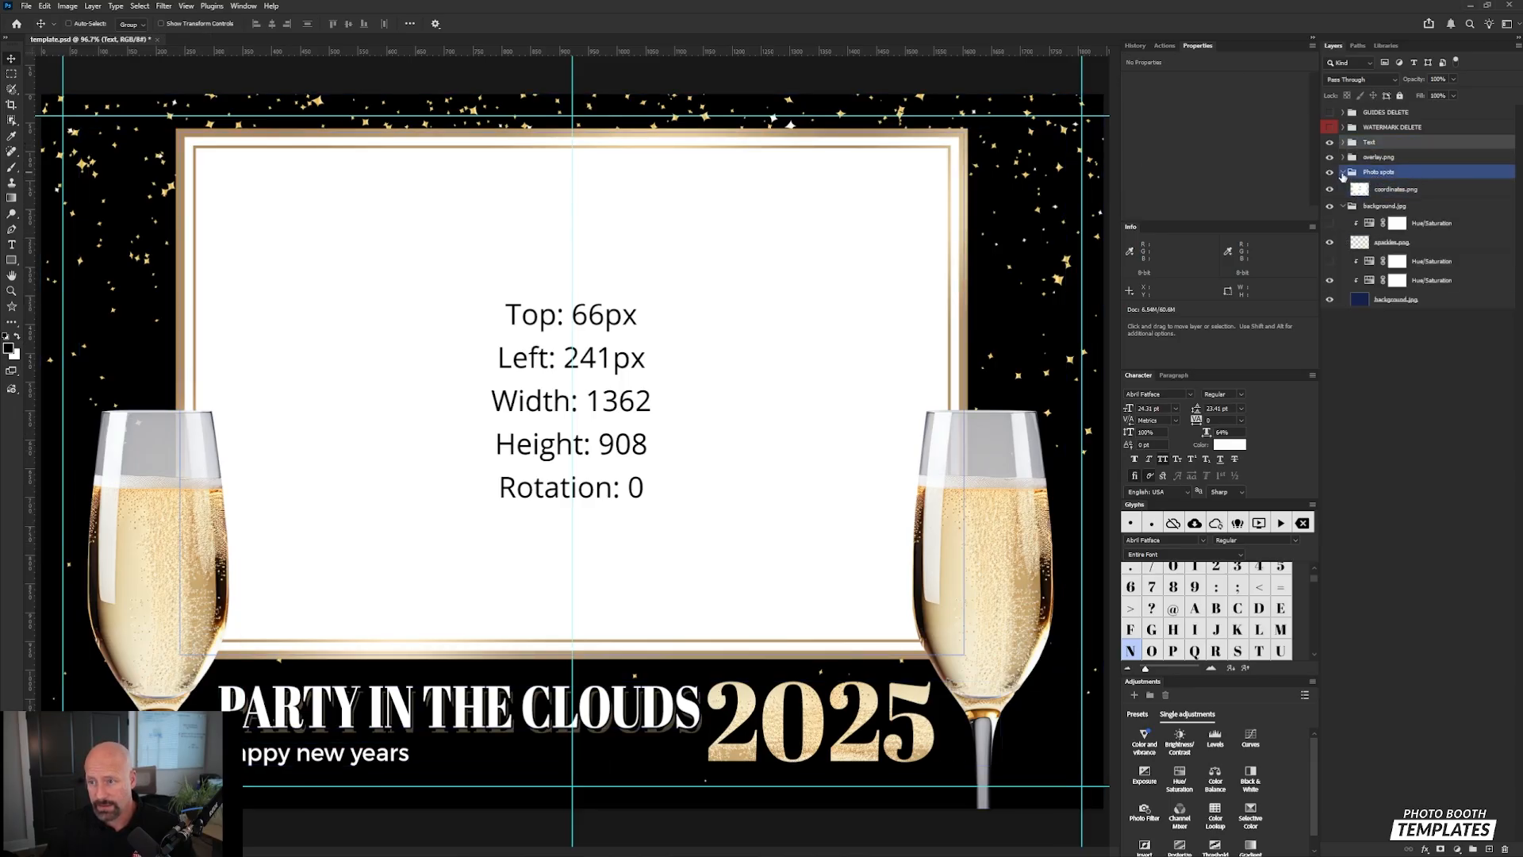
click(1343, 206)
Step: Load the coordinates.png layer's outline as a selection and invert it to cover everything outside the photo area
click(1464, 192)
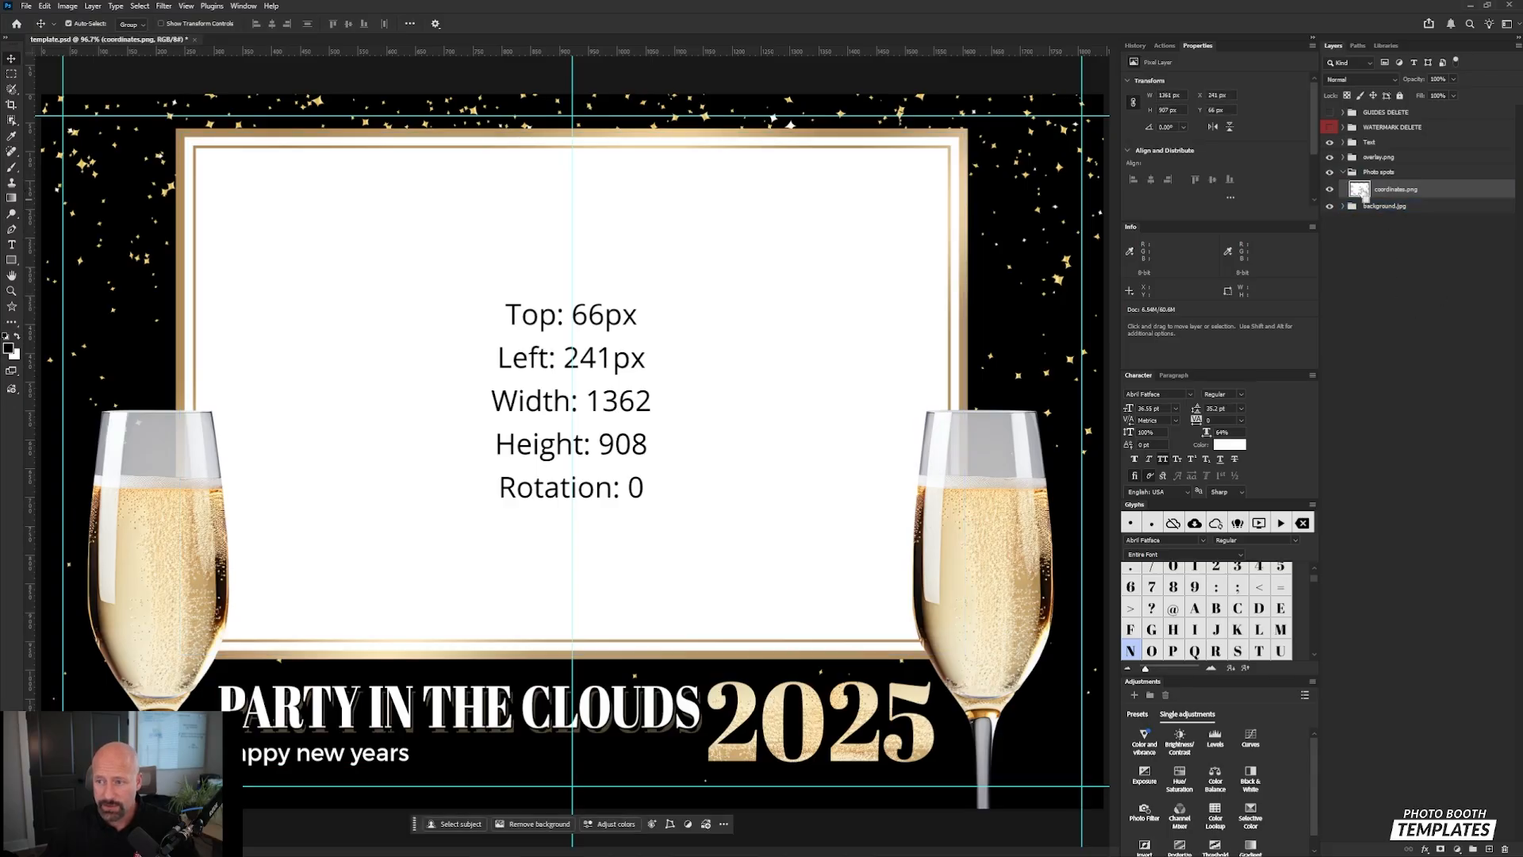
ctrl+click(1360, 190)
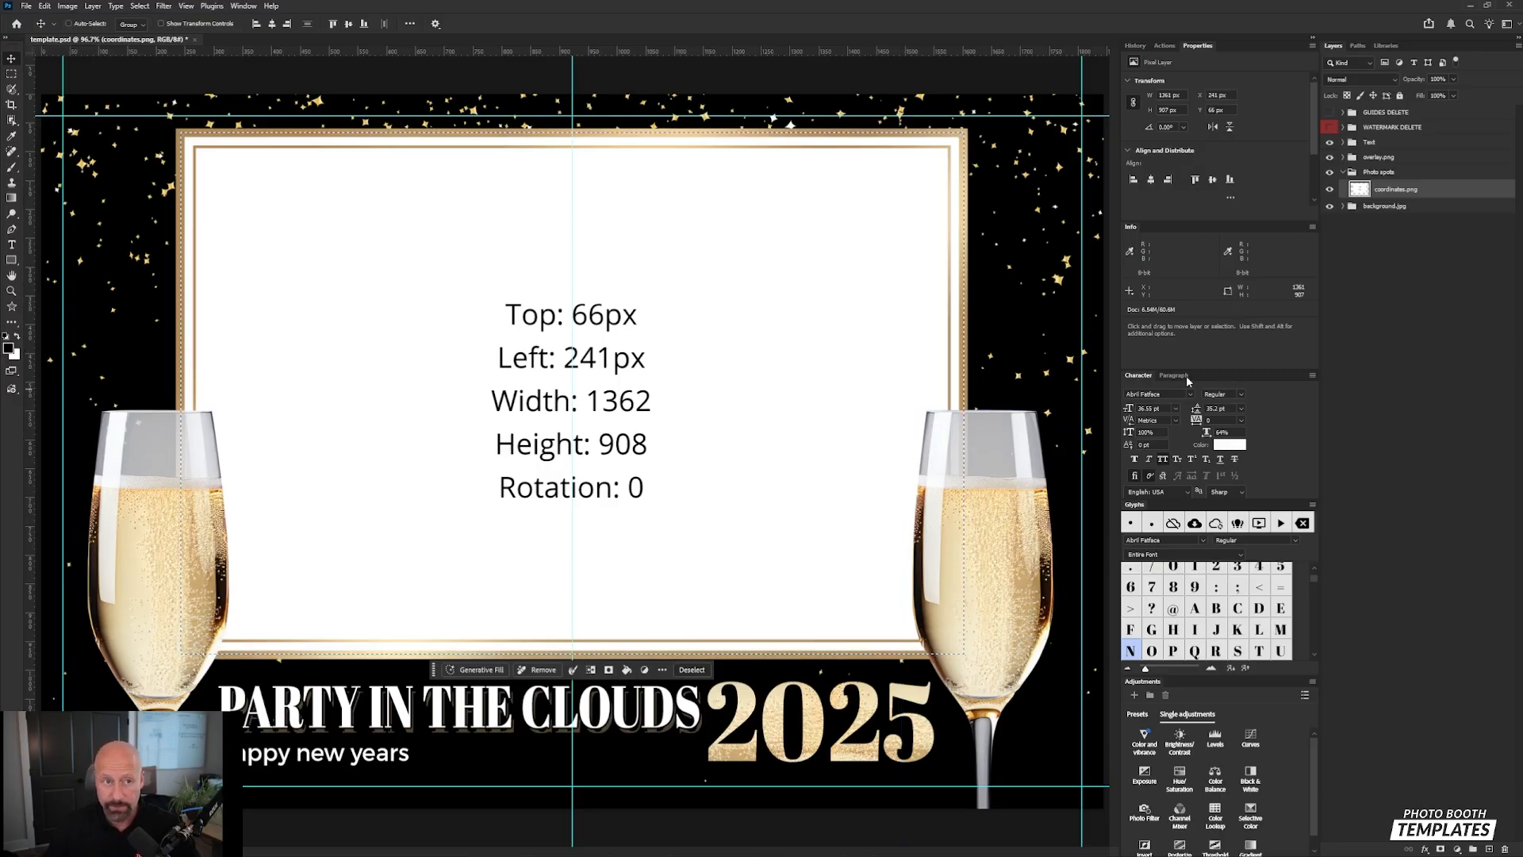
click(140, 6)
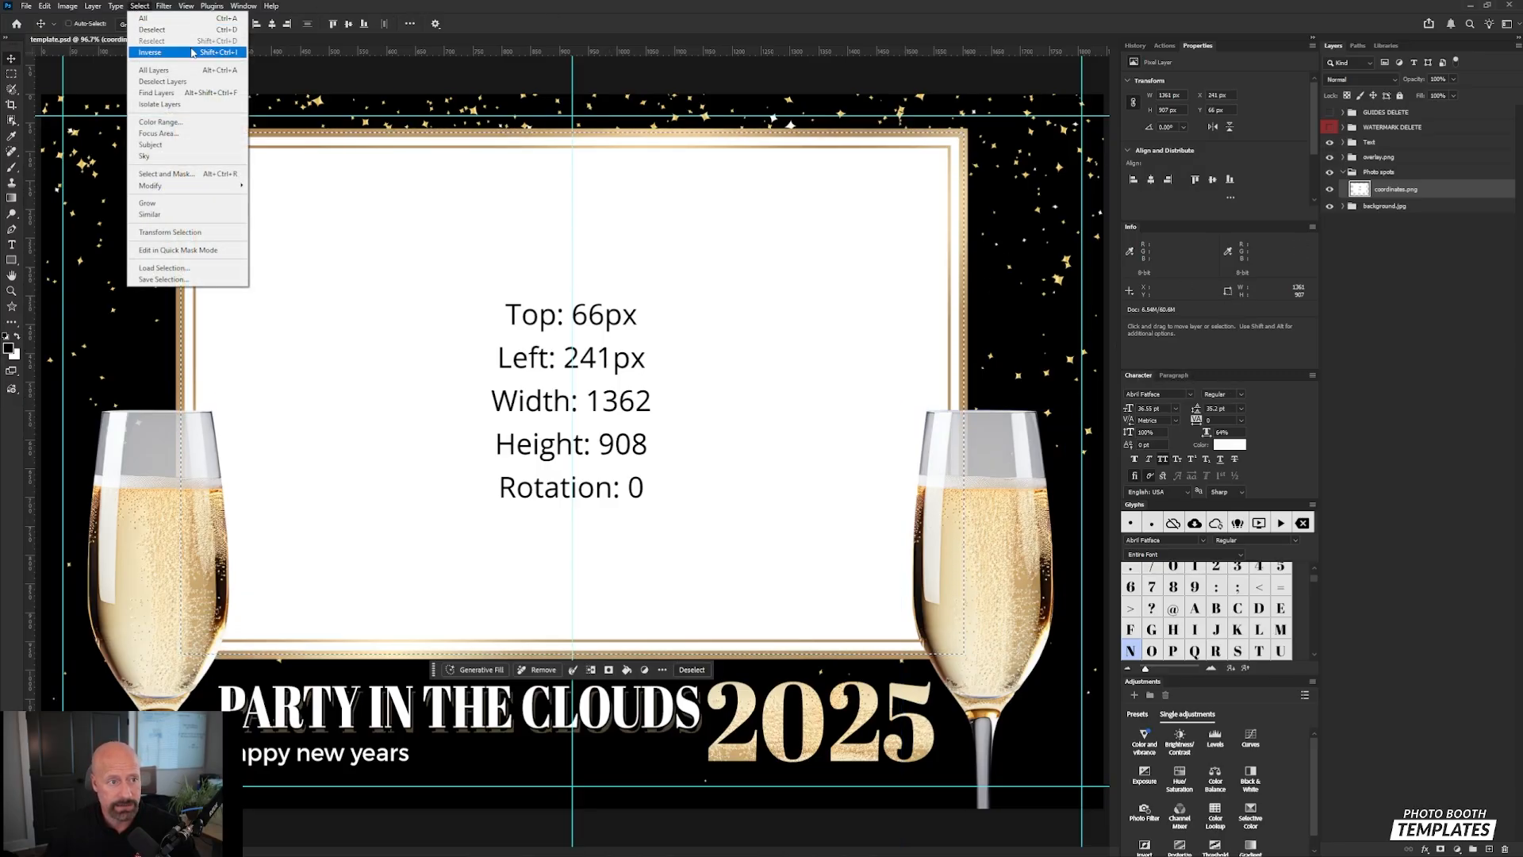
click(158, 51)
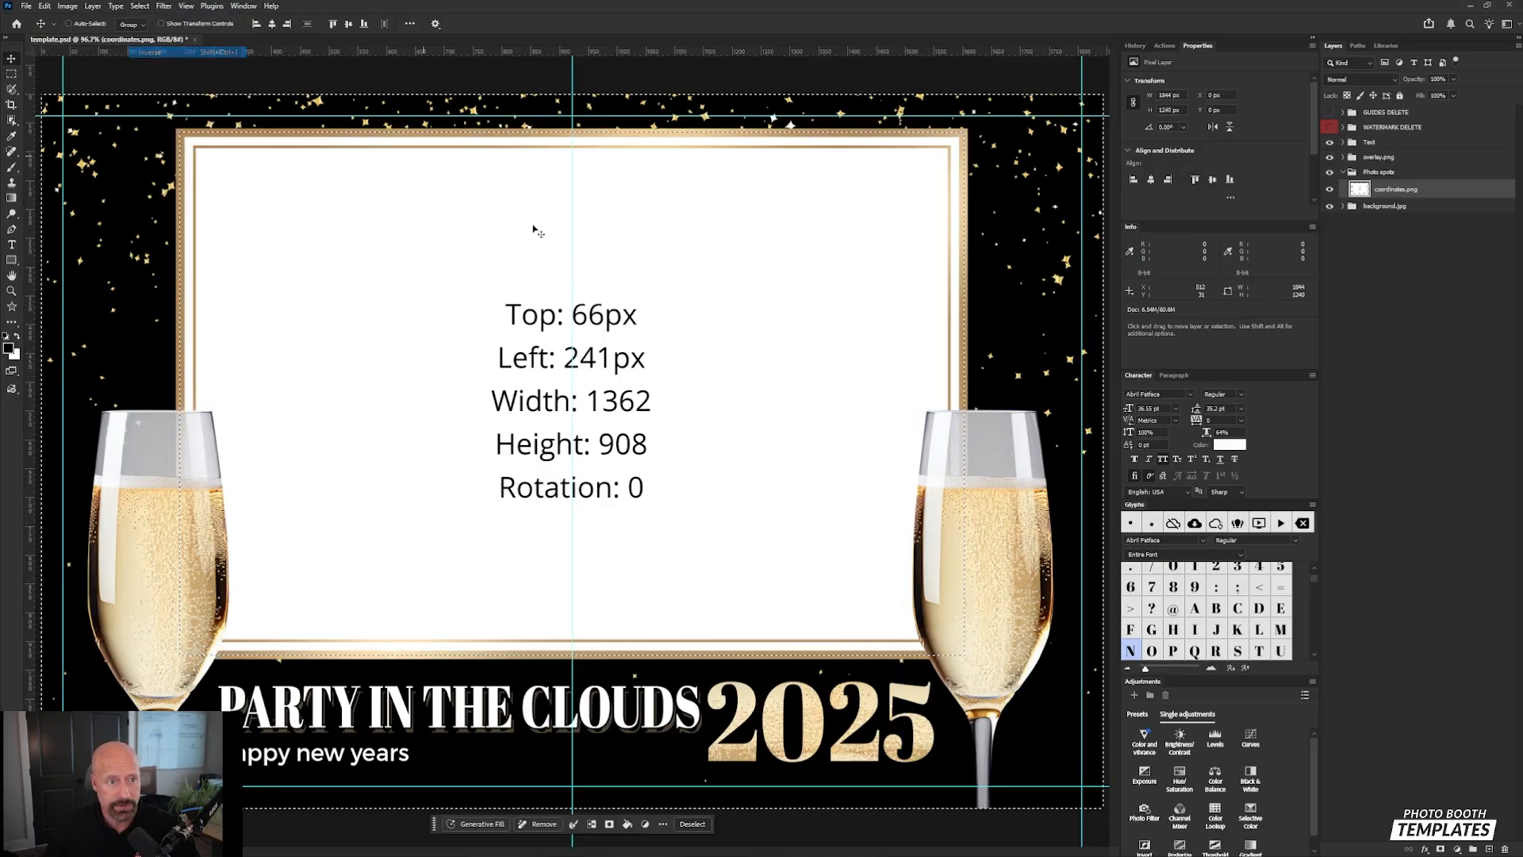
Step: Mask the background.jpg group with the inverted selection, and hide the Photo spots group
click(1420, 206)
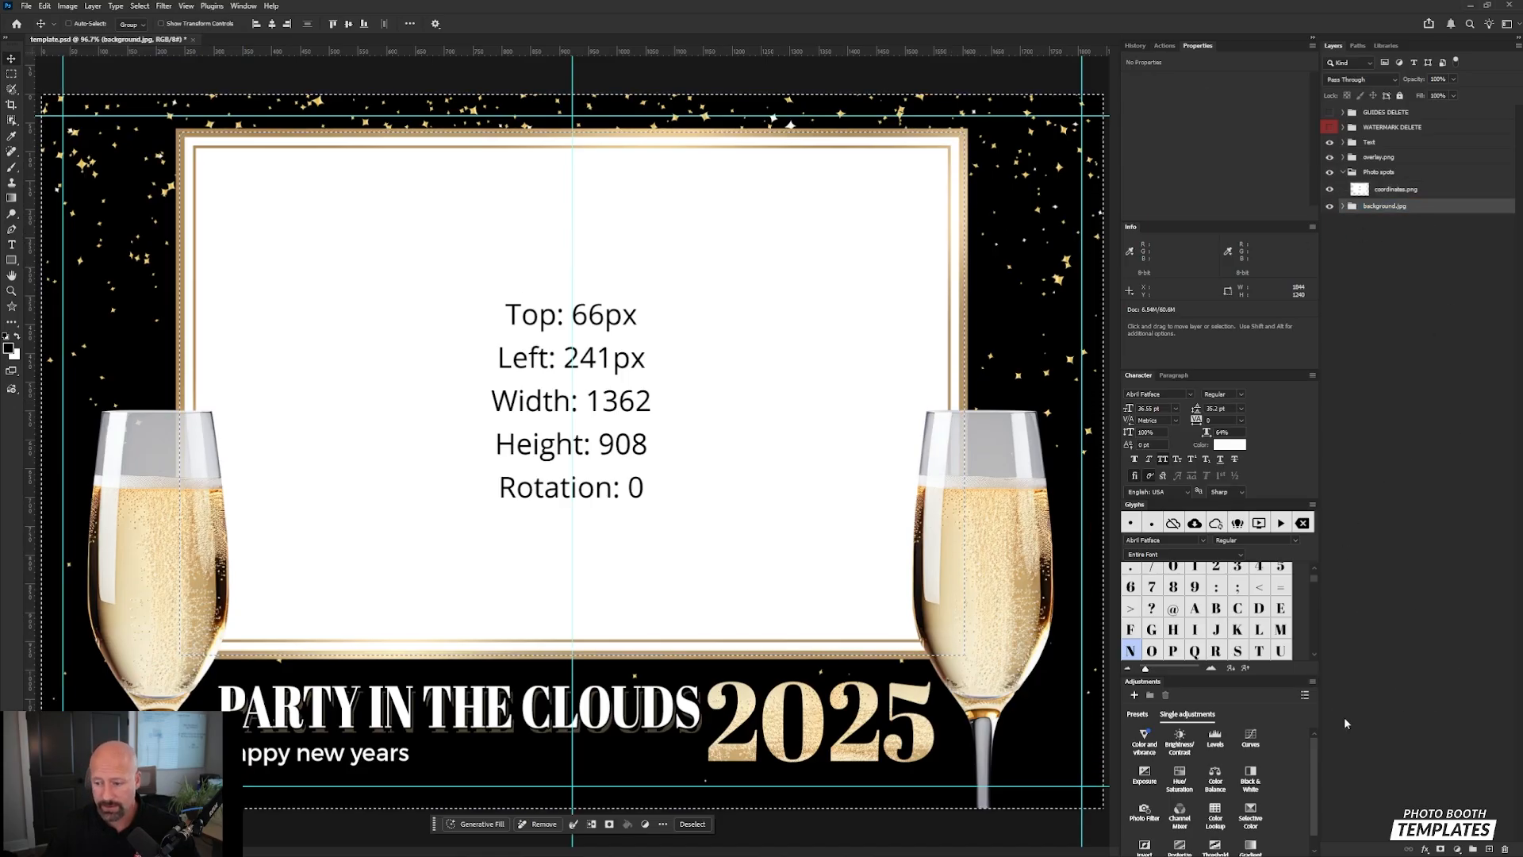
click(1441, 849)
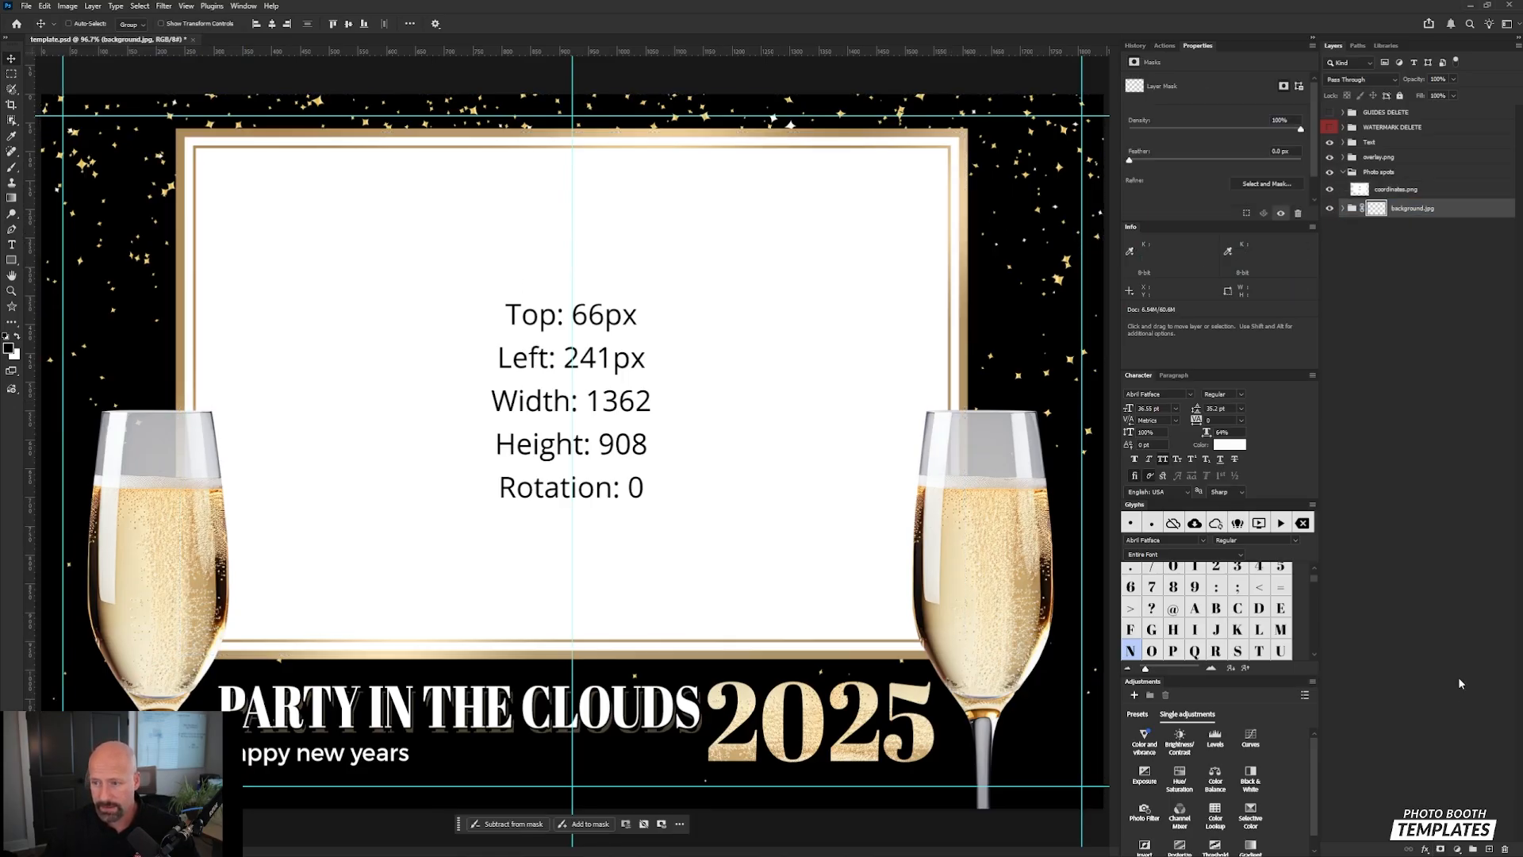
click(1329, 172)
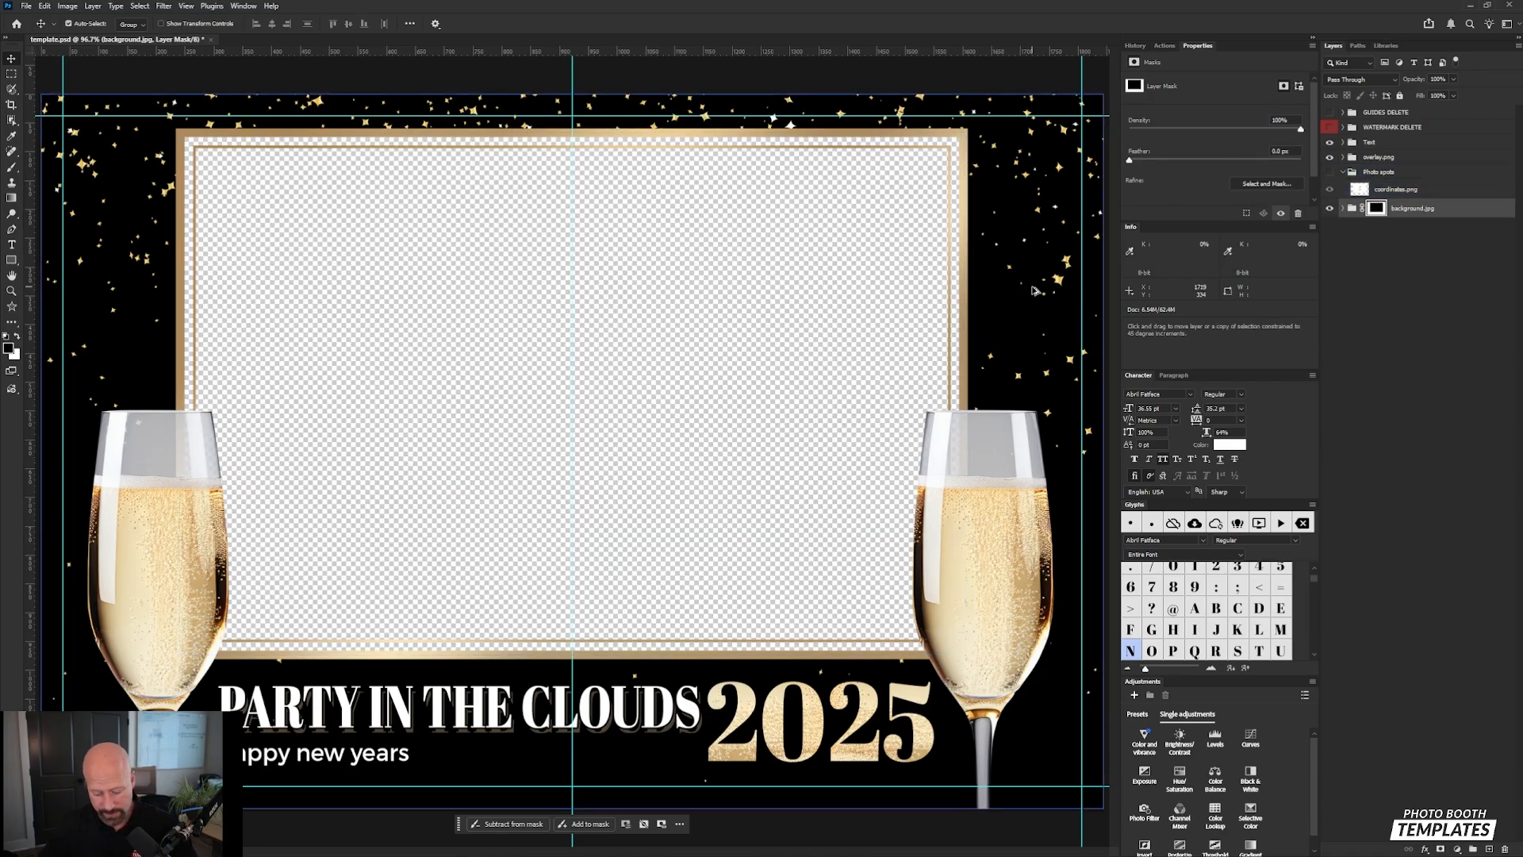
Step: Review the PNG export settings with transparency, close them without exporting, and save the template
key(ctrl+shift+alt+w)
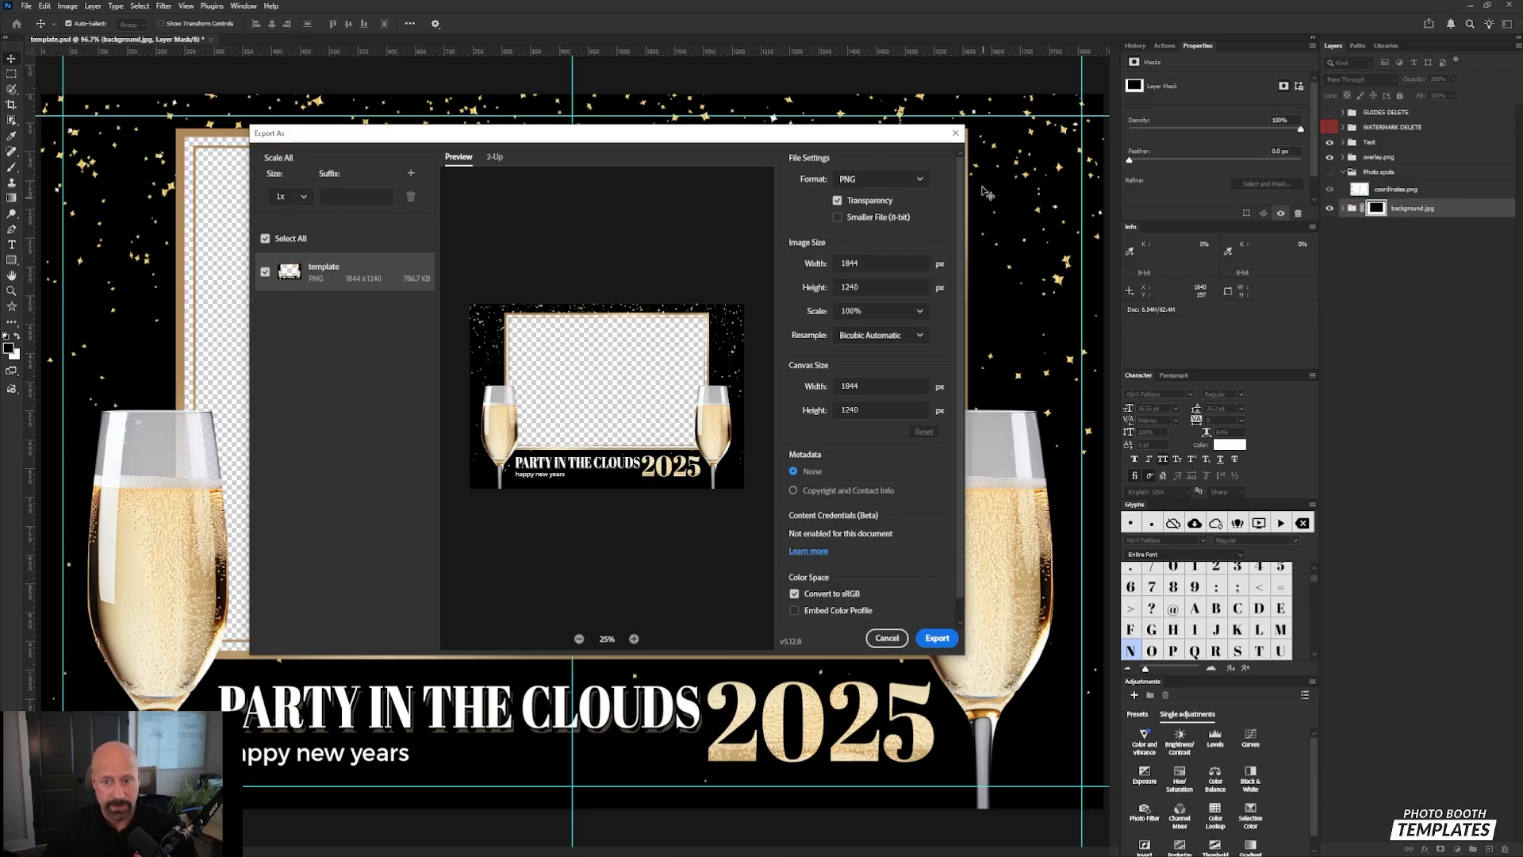
click(955, 132)
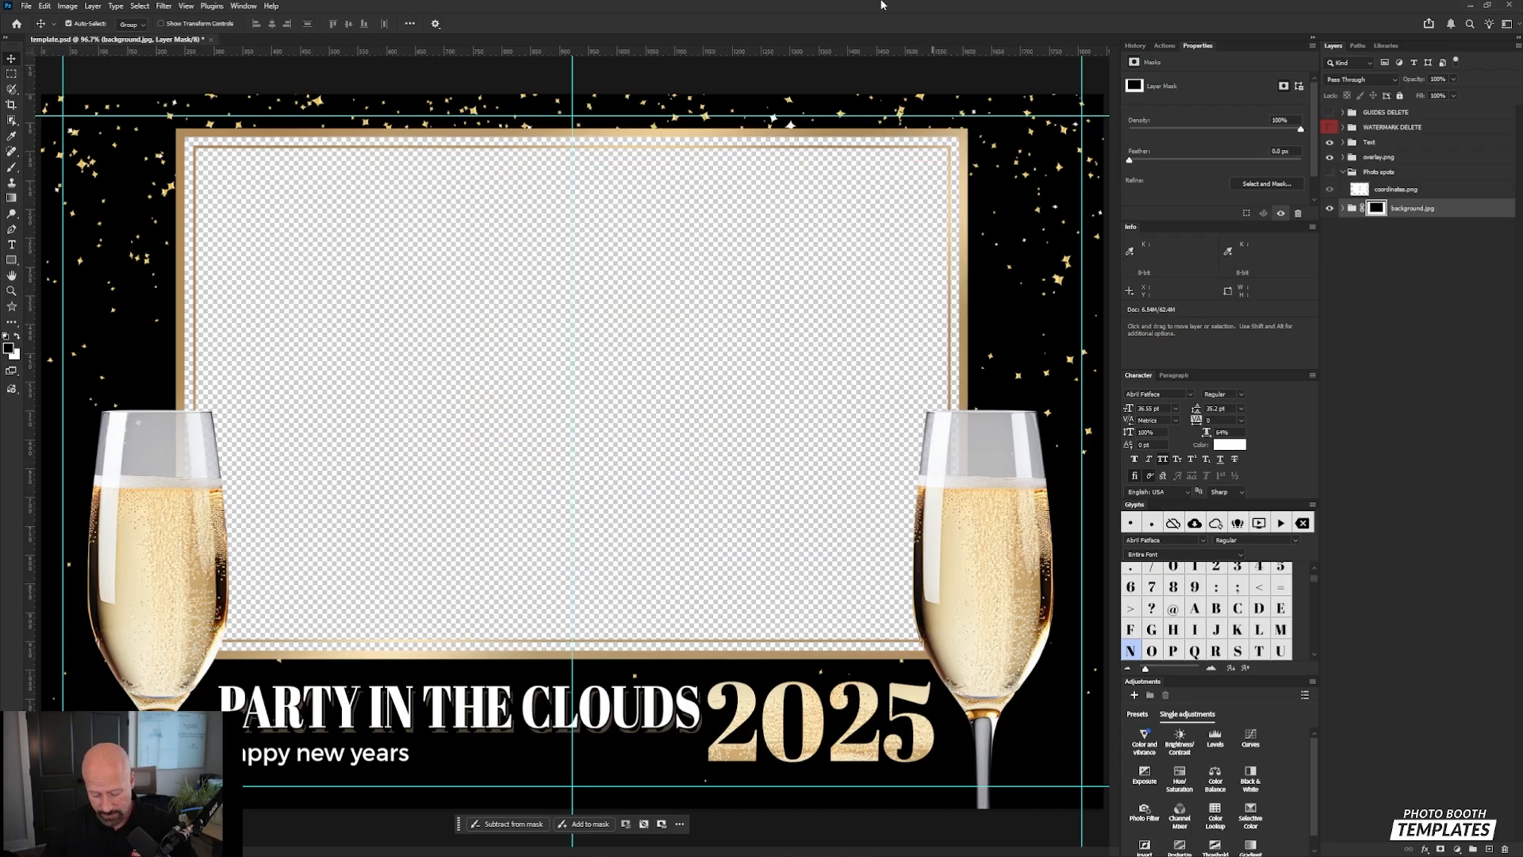
key(ctrl+s)
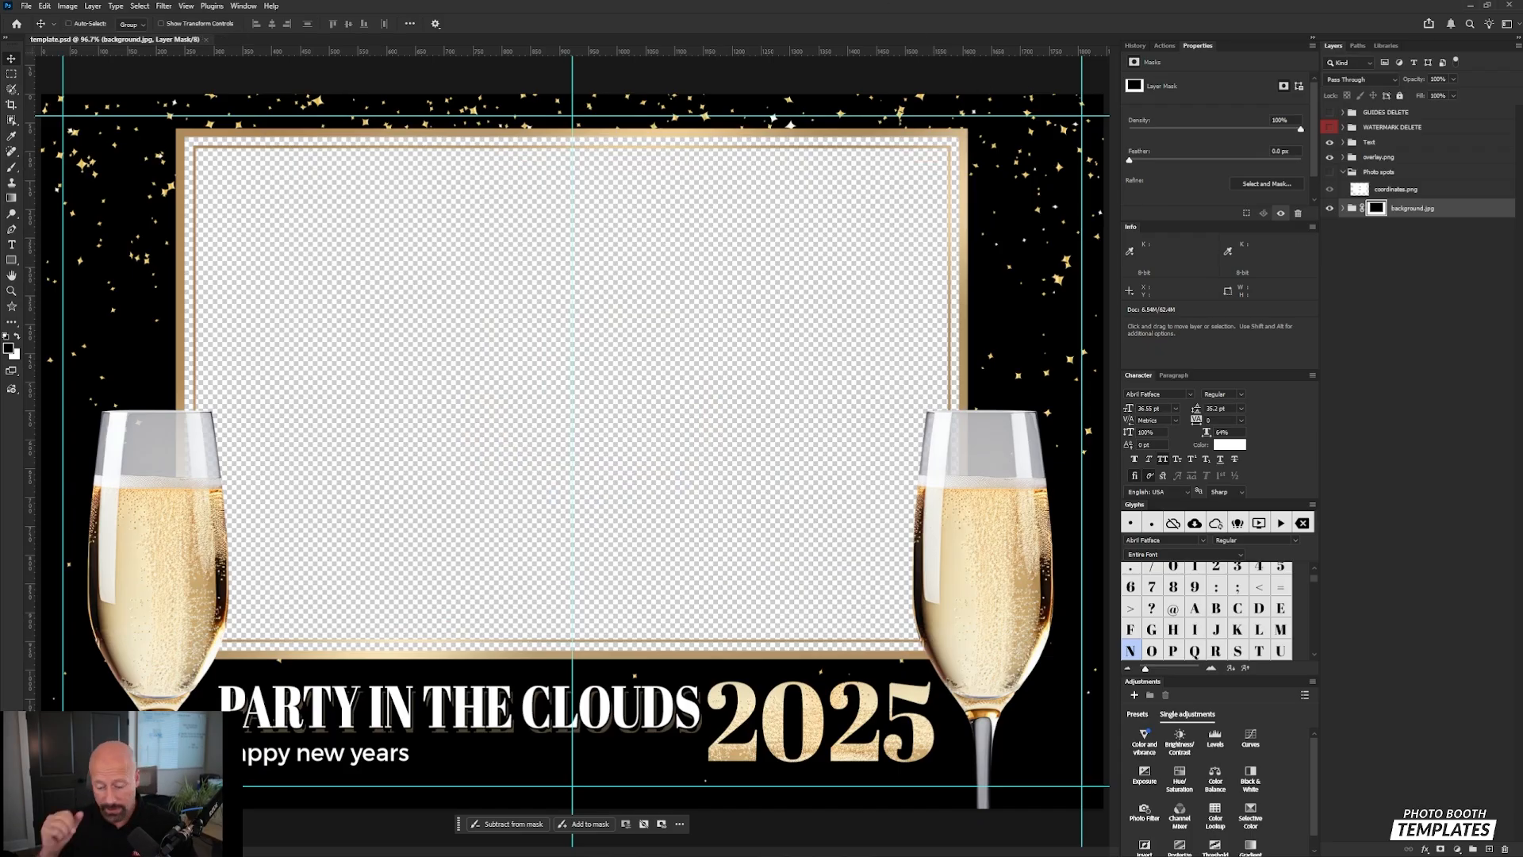
Step: Open template-ipad-portrait.psd, close it, and open template-ipad-landscape.psd instead
key(alt+Tab)
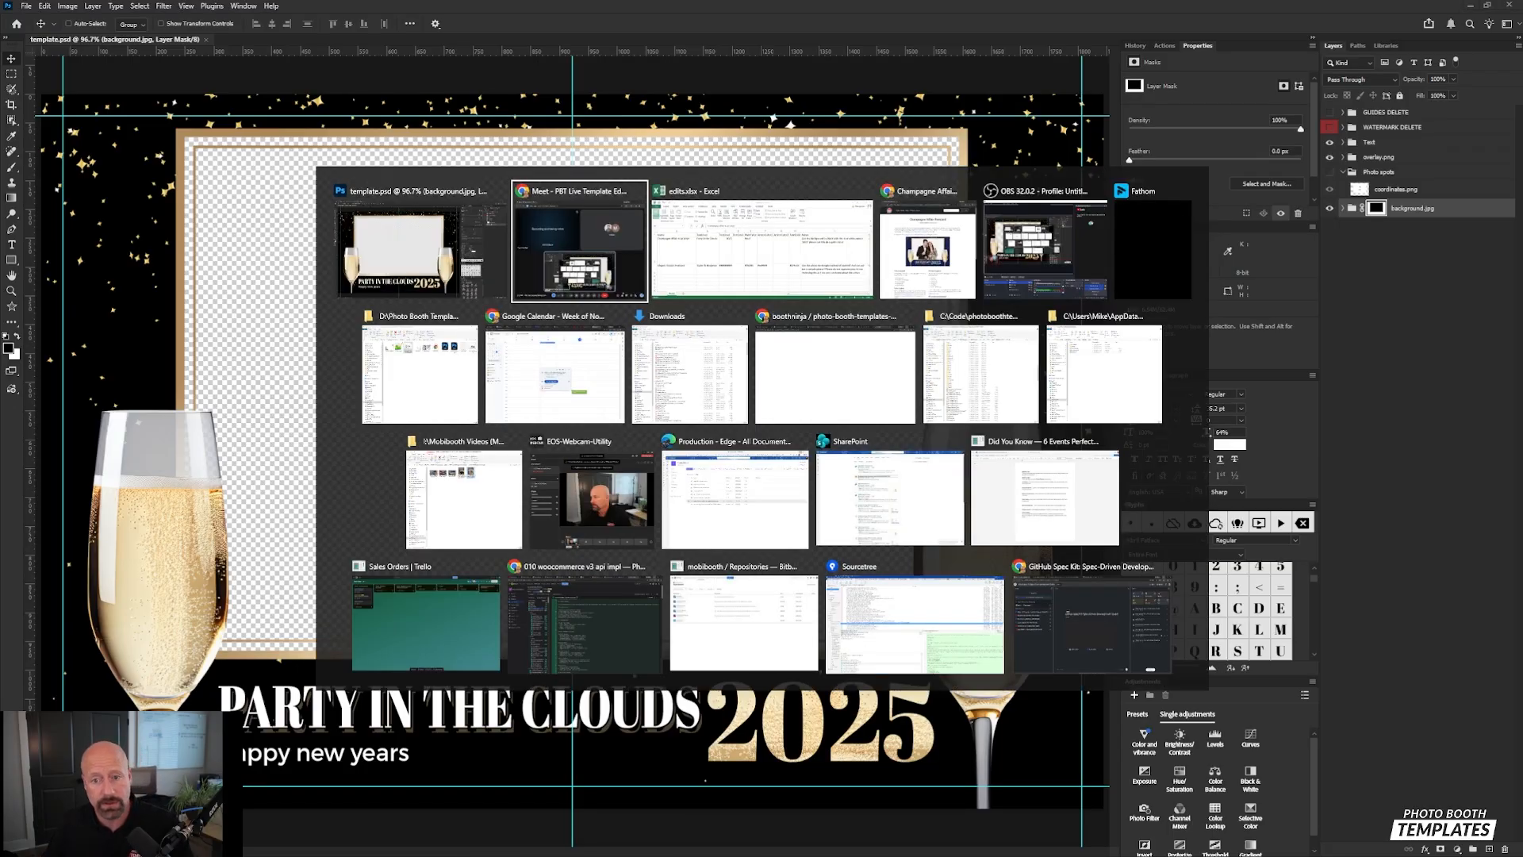
key(Escape)
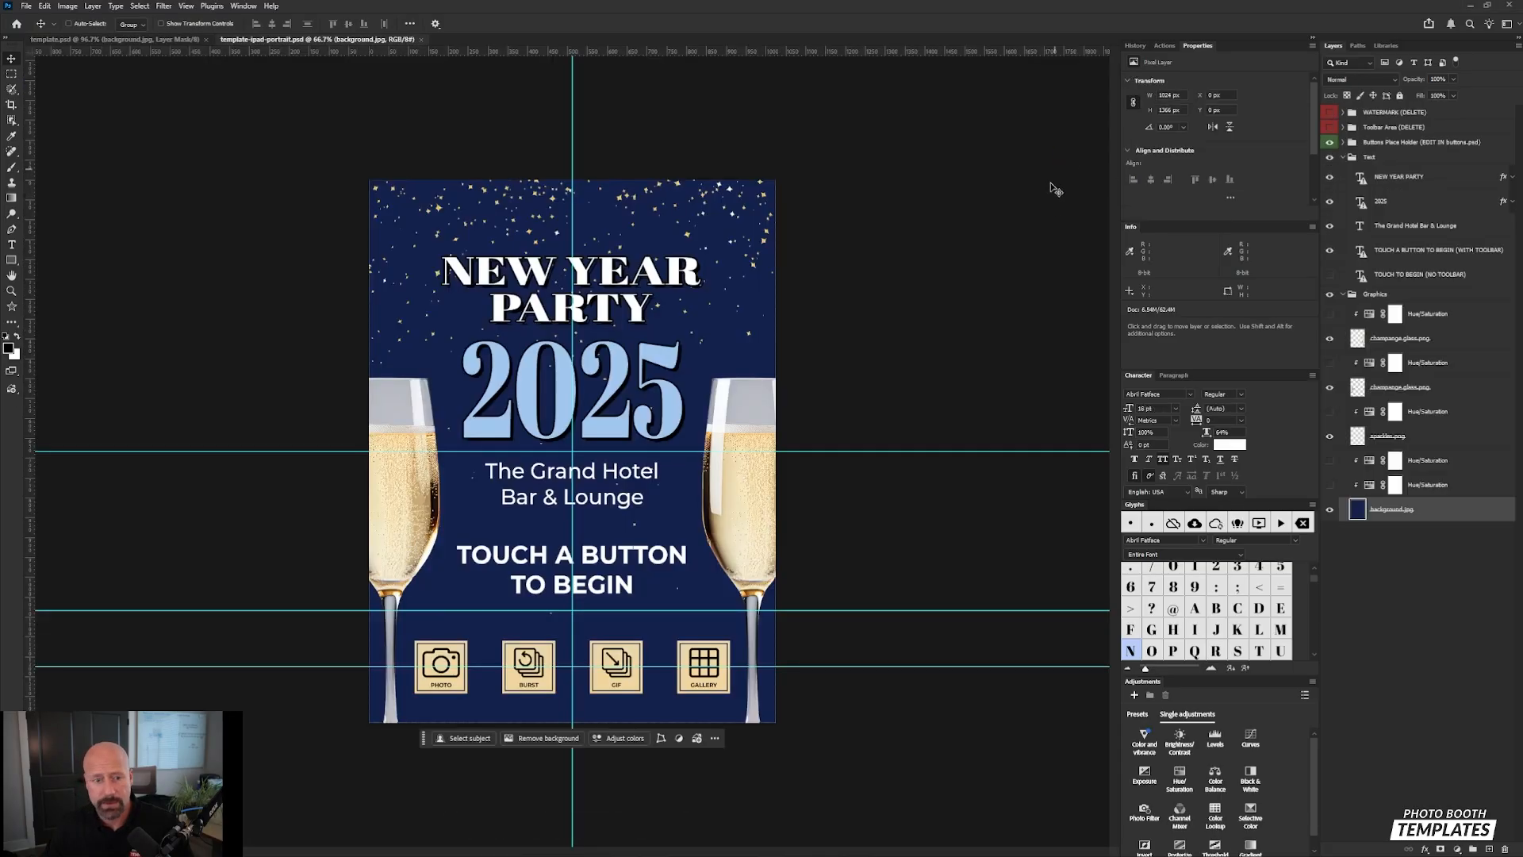
key(ctrl+w)
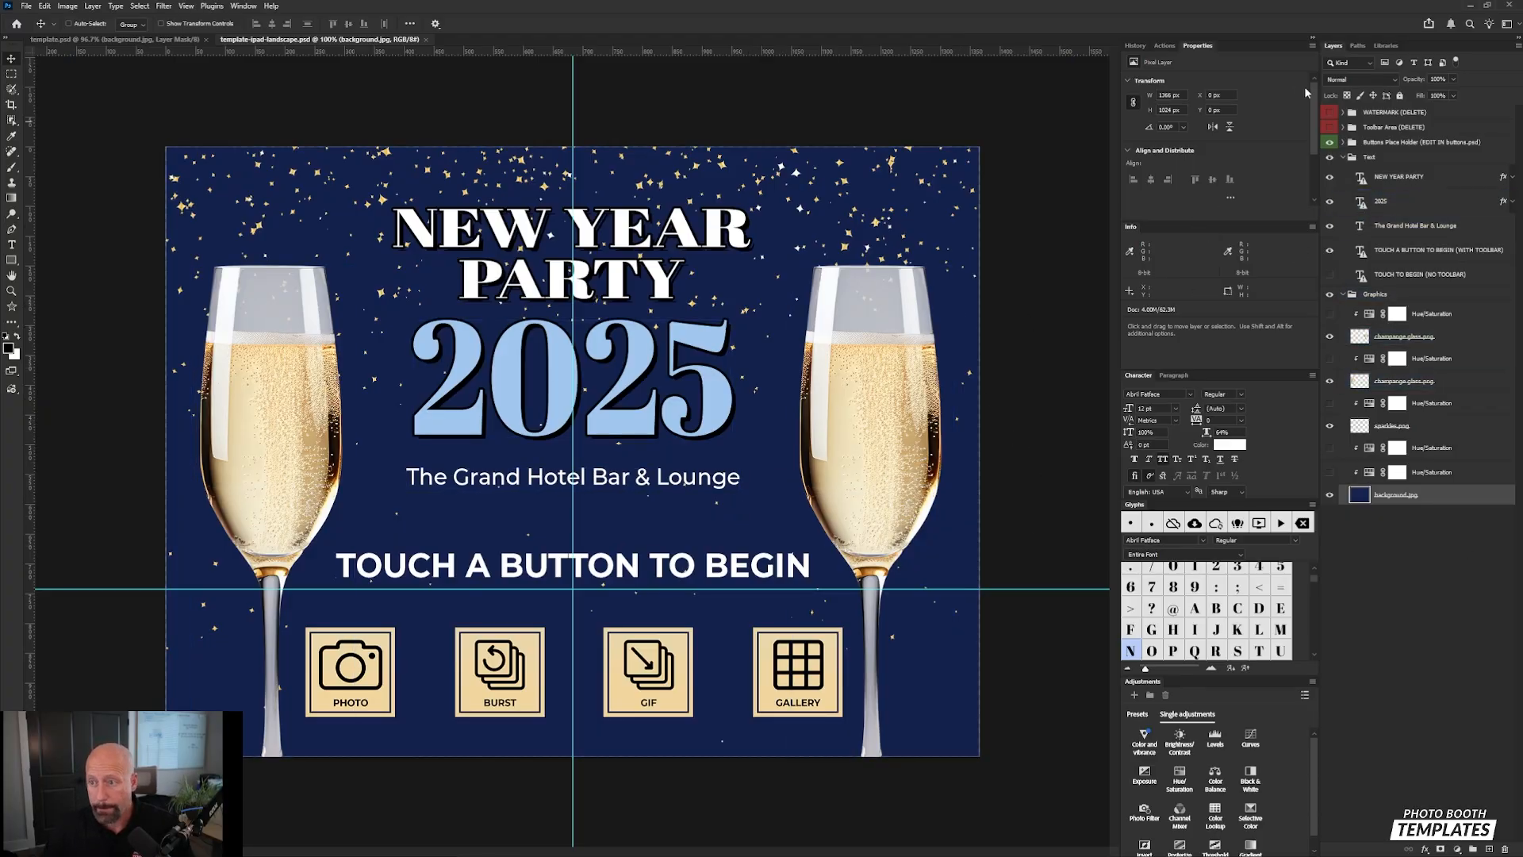
Step: Turn the landscape background black by enabling its lower Hue/Saturation adjustment, temporarily hiding the Buttons Place Holder group meanwhile
click(1330, 142)
click(1434, 157)
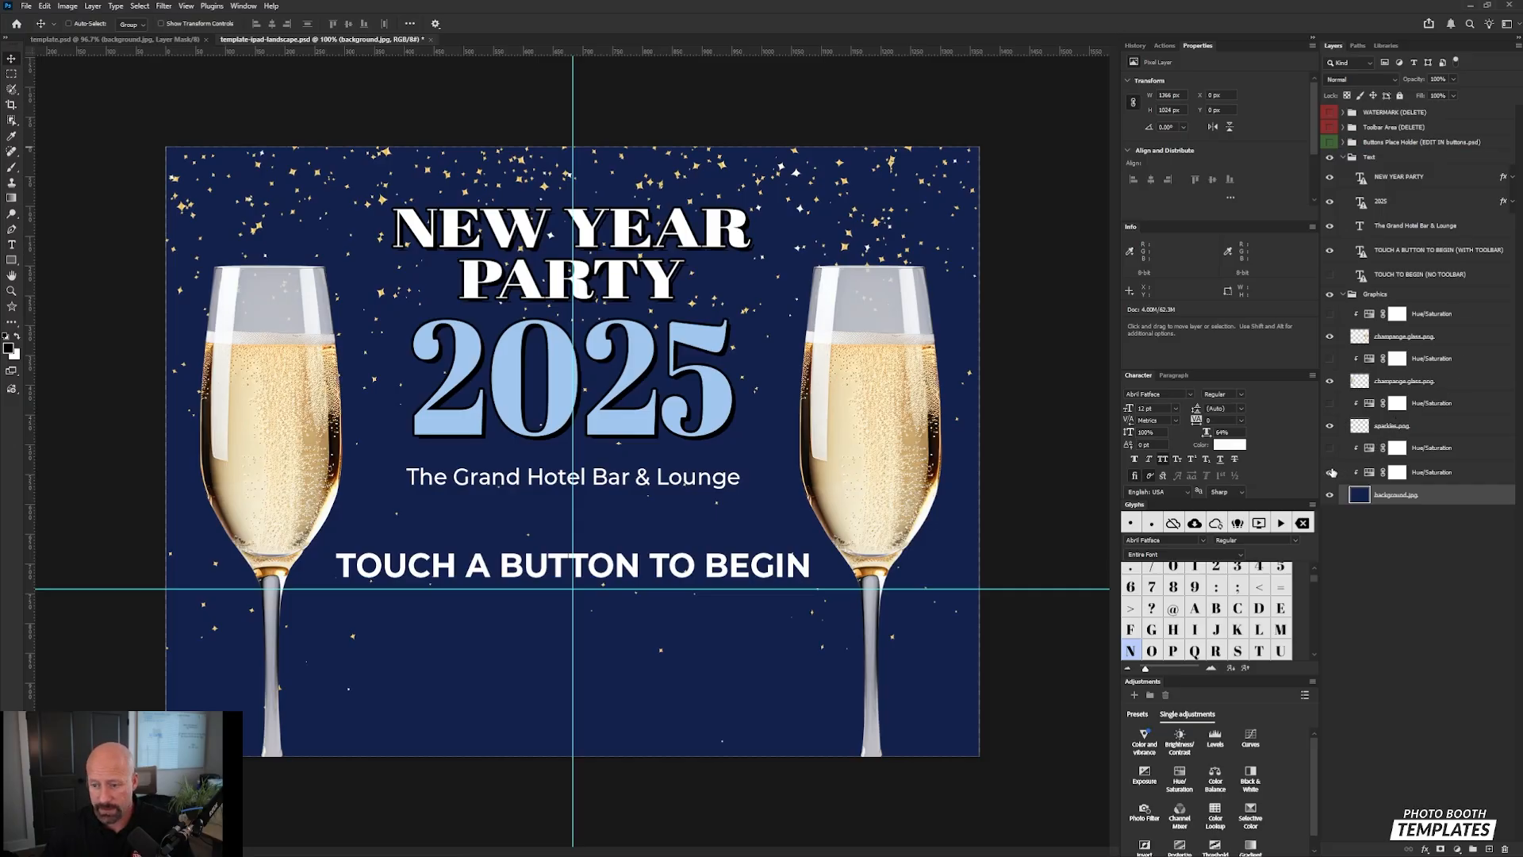
click(1331, 473)
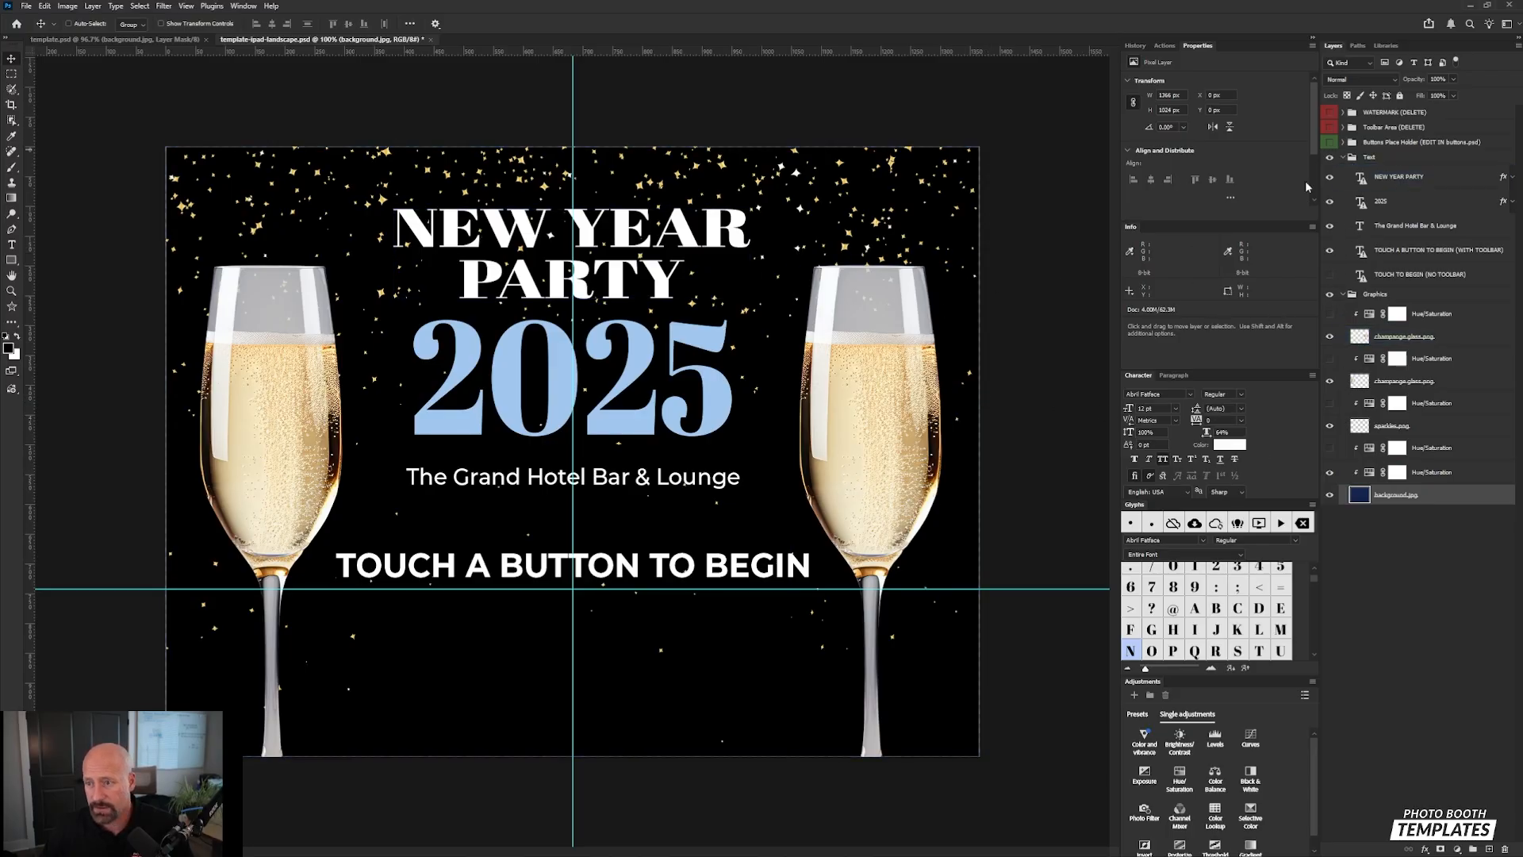
click(1330, 143)
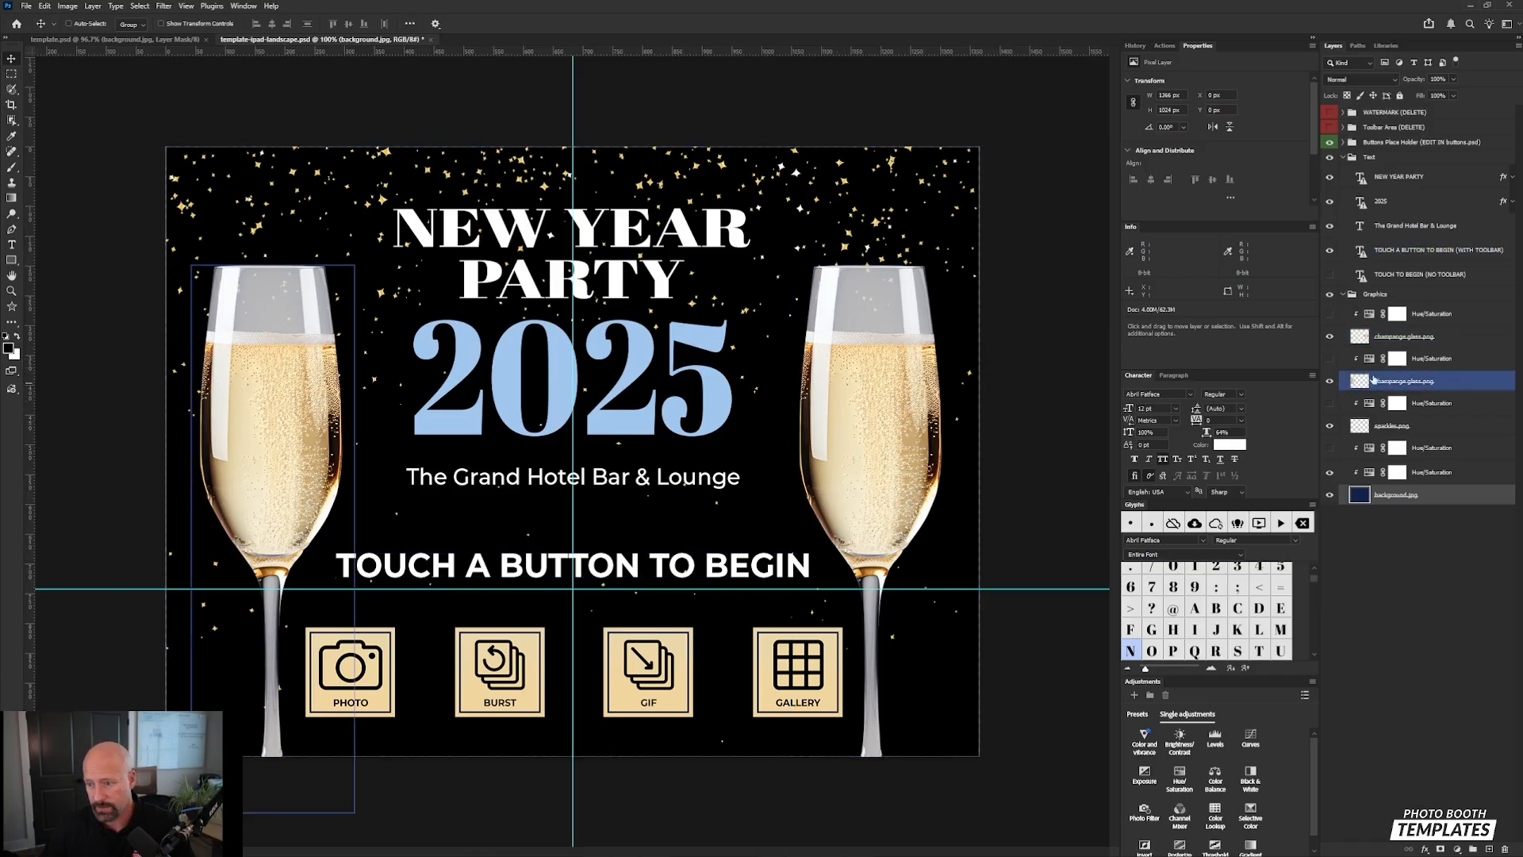
Step: Switch each champagne glass layer off and on to identify which layer holds which glass
click(1330, 381)
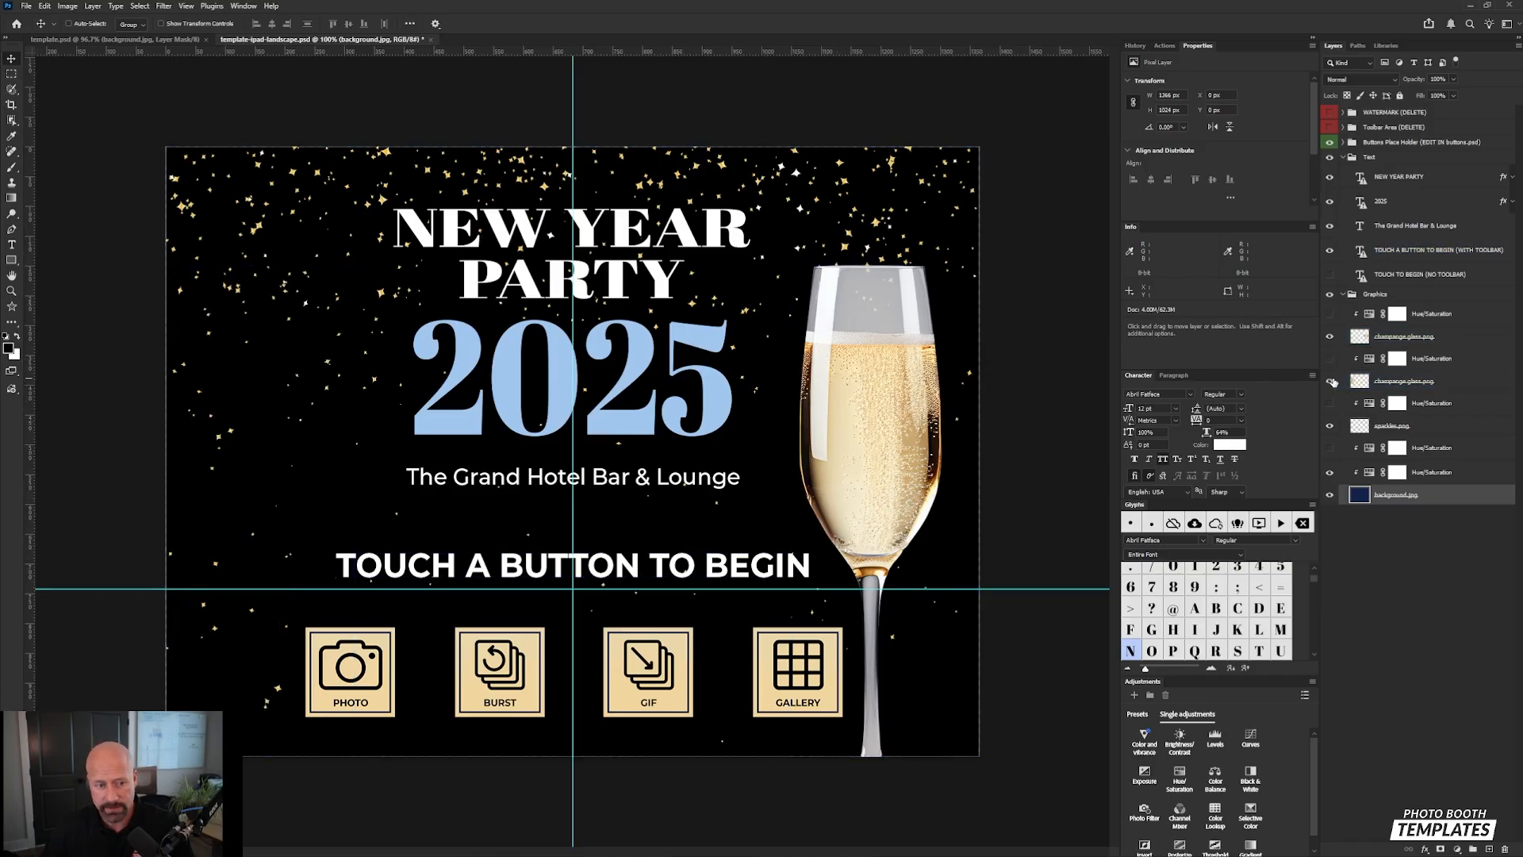
click(1330, 382)
click(1331, 337)
click(1330, 336)
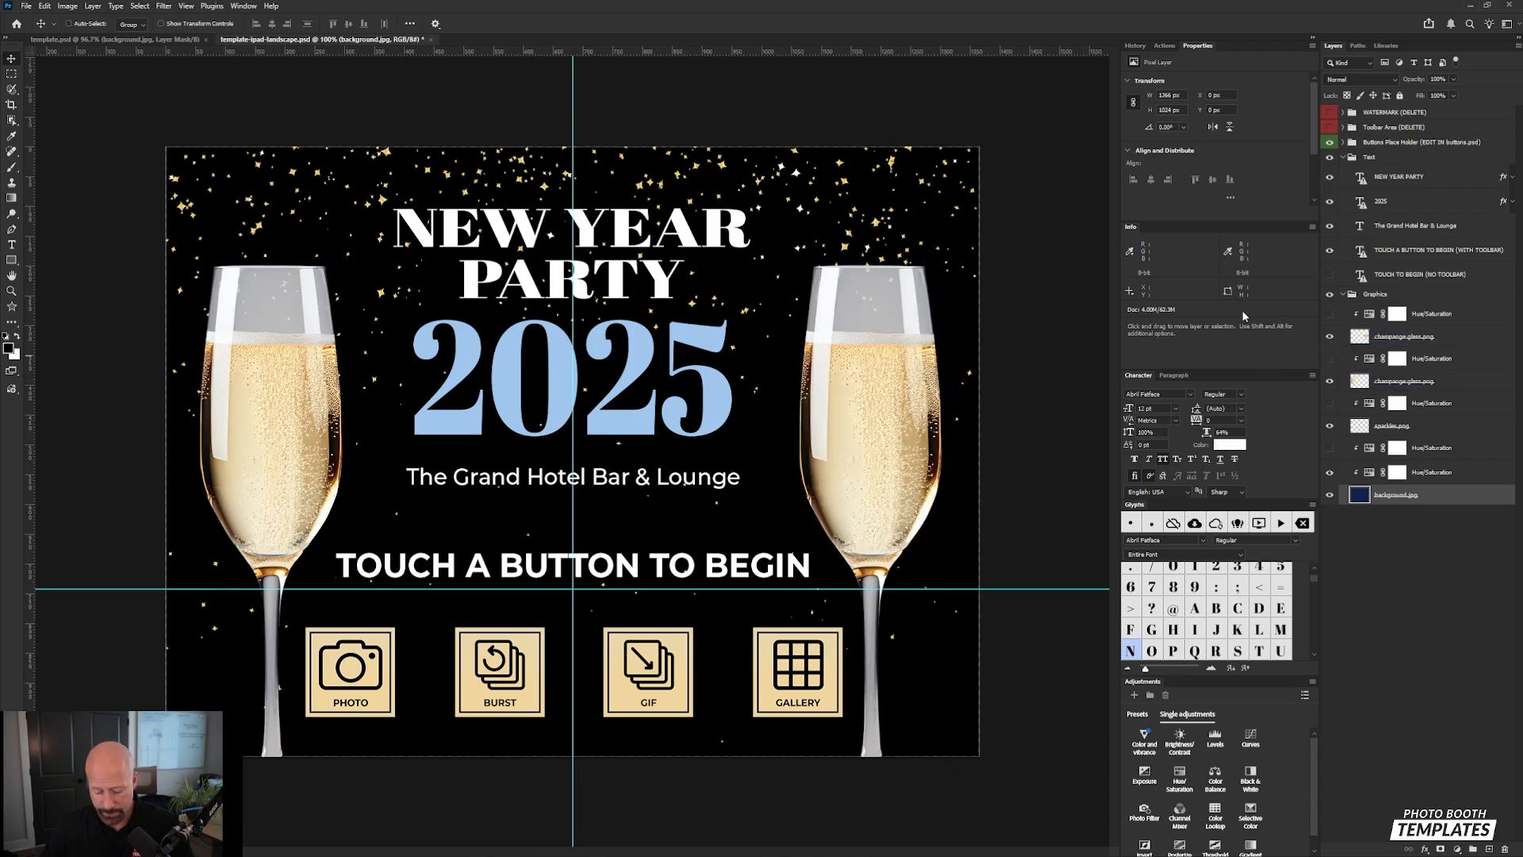
Step: Select a rectangular area about 125 by 306 px inside the champagne of the right-hand glass
key(m)
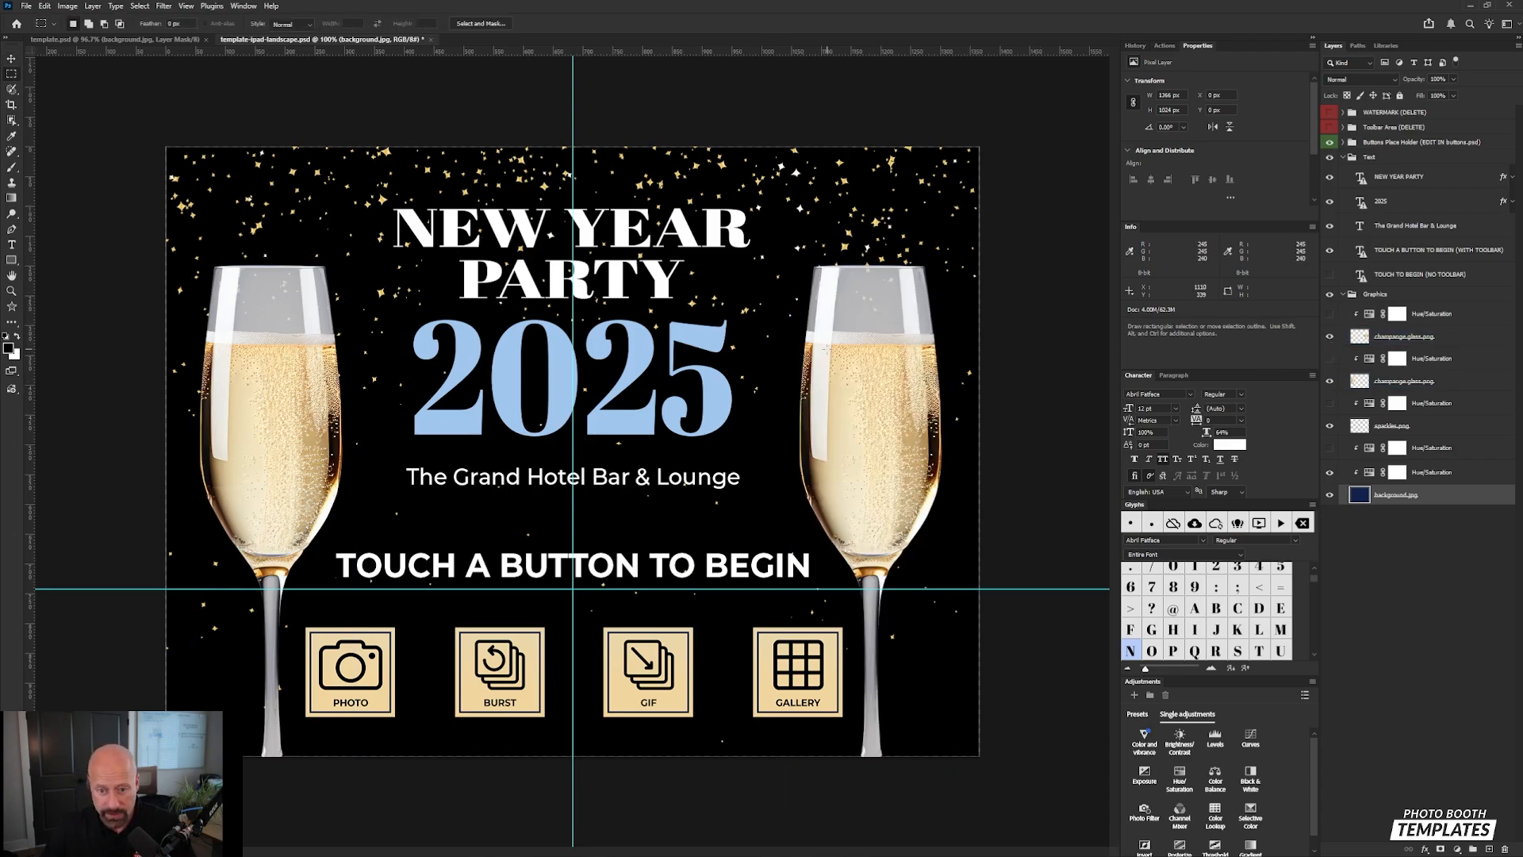
drag(833, 344, 909, 527)
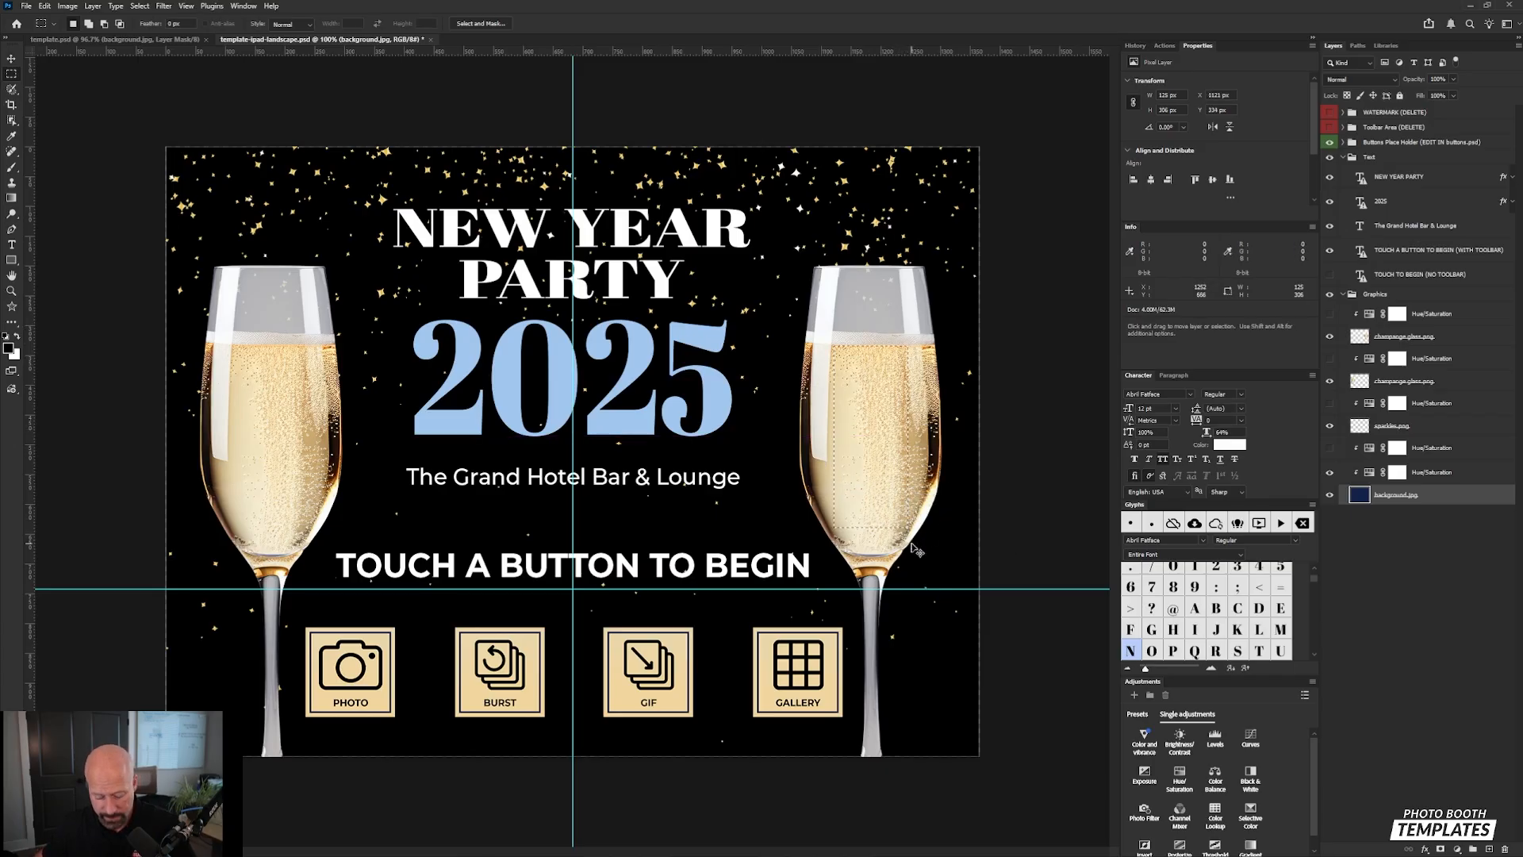
key(Down)
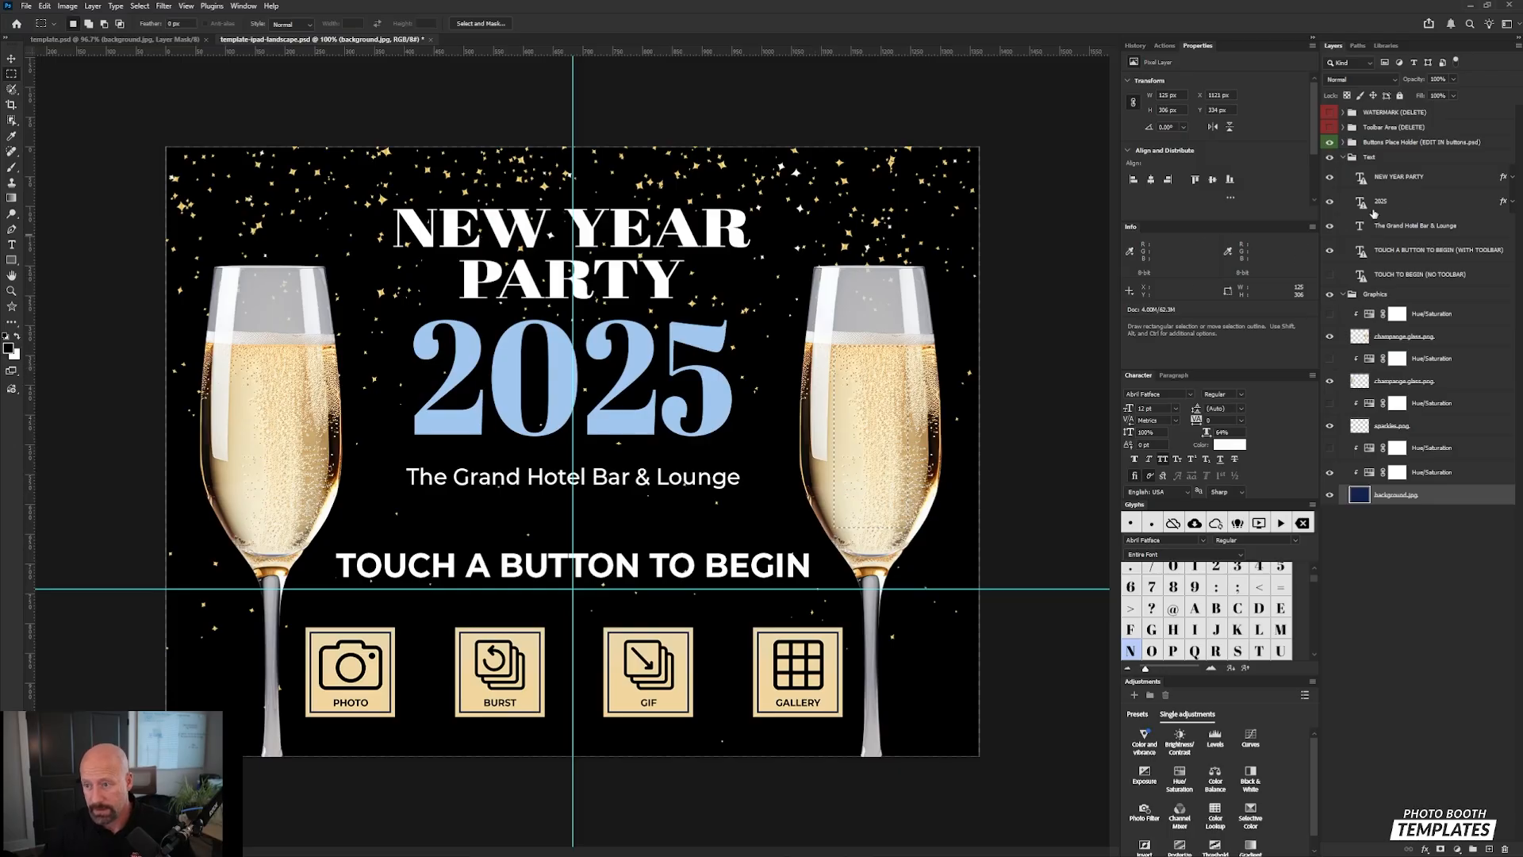
click(1416, 203)
key(ctrl+v)
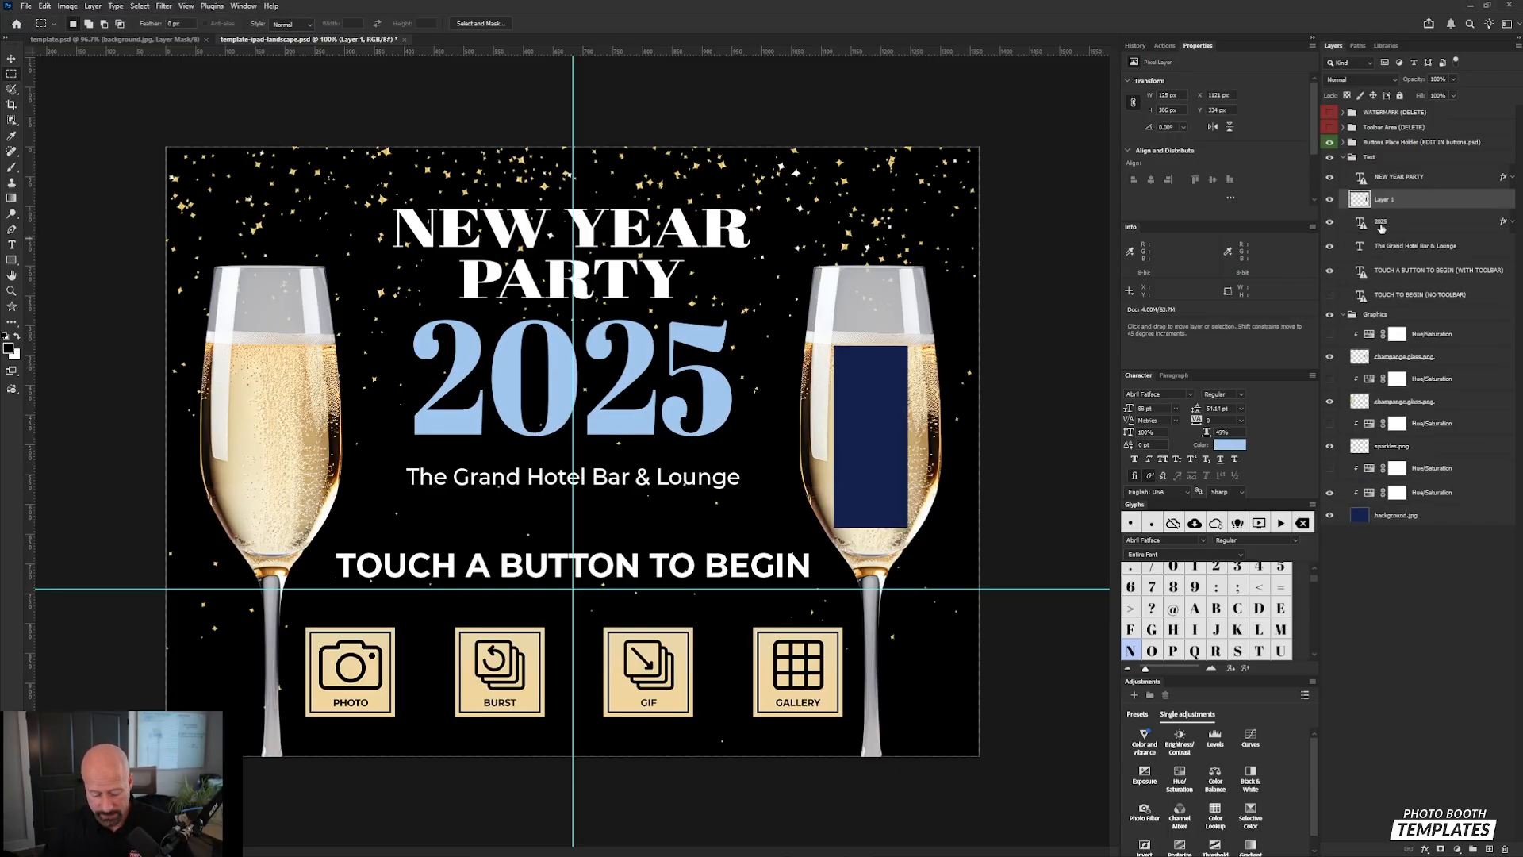
key(ctrl+z)
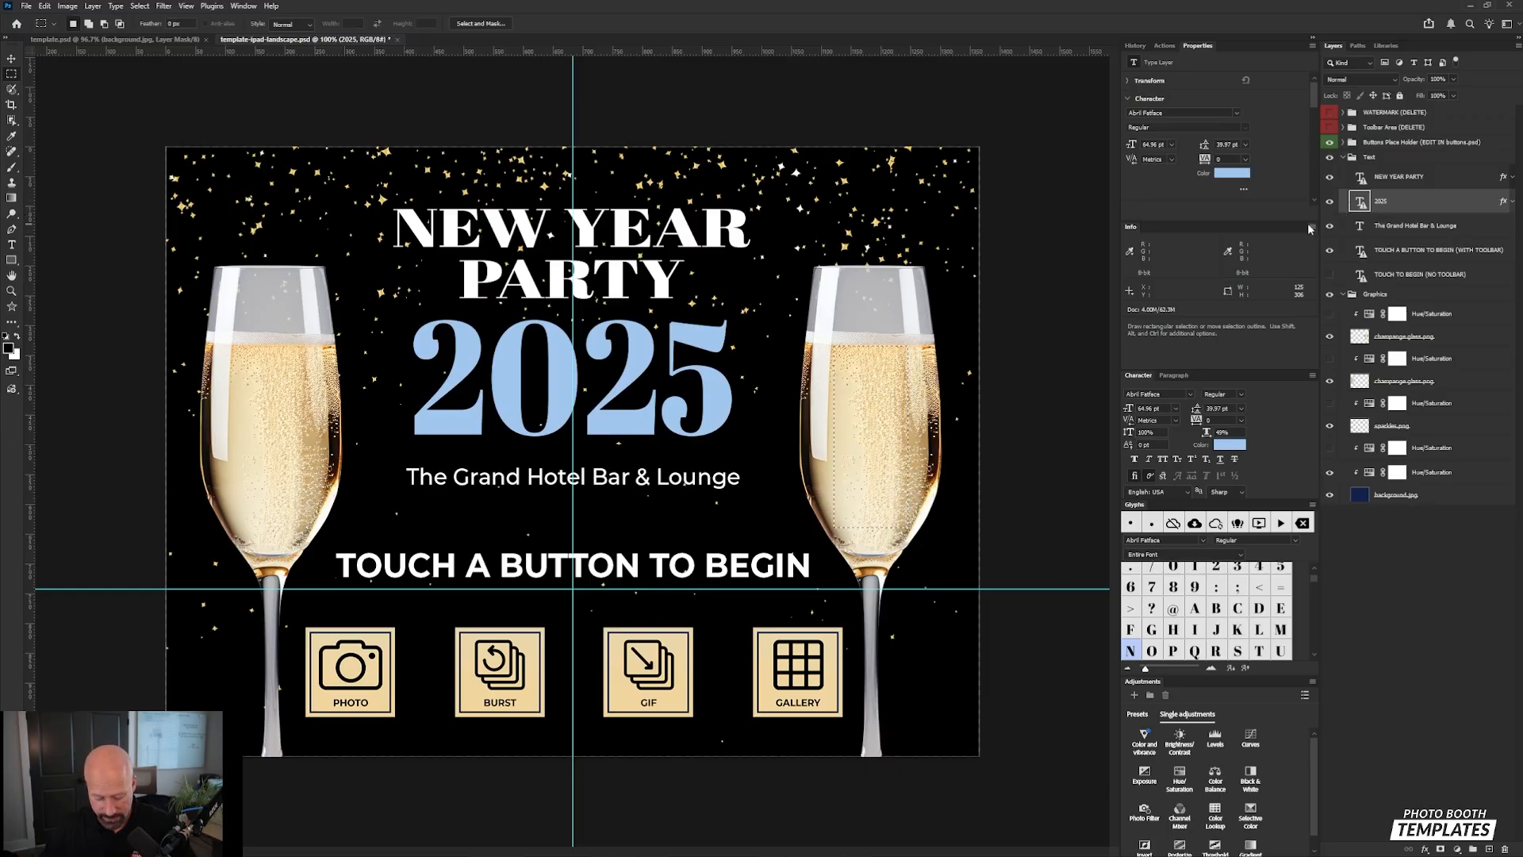
key(ctrl+c)
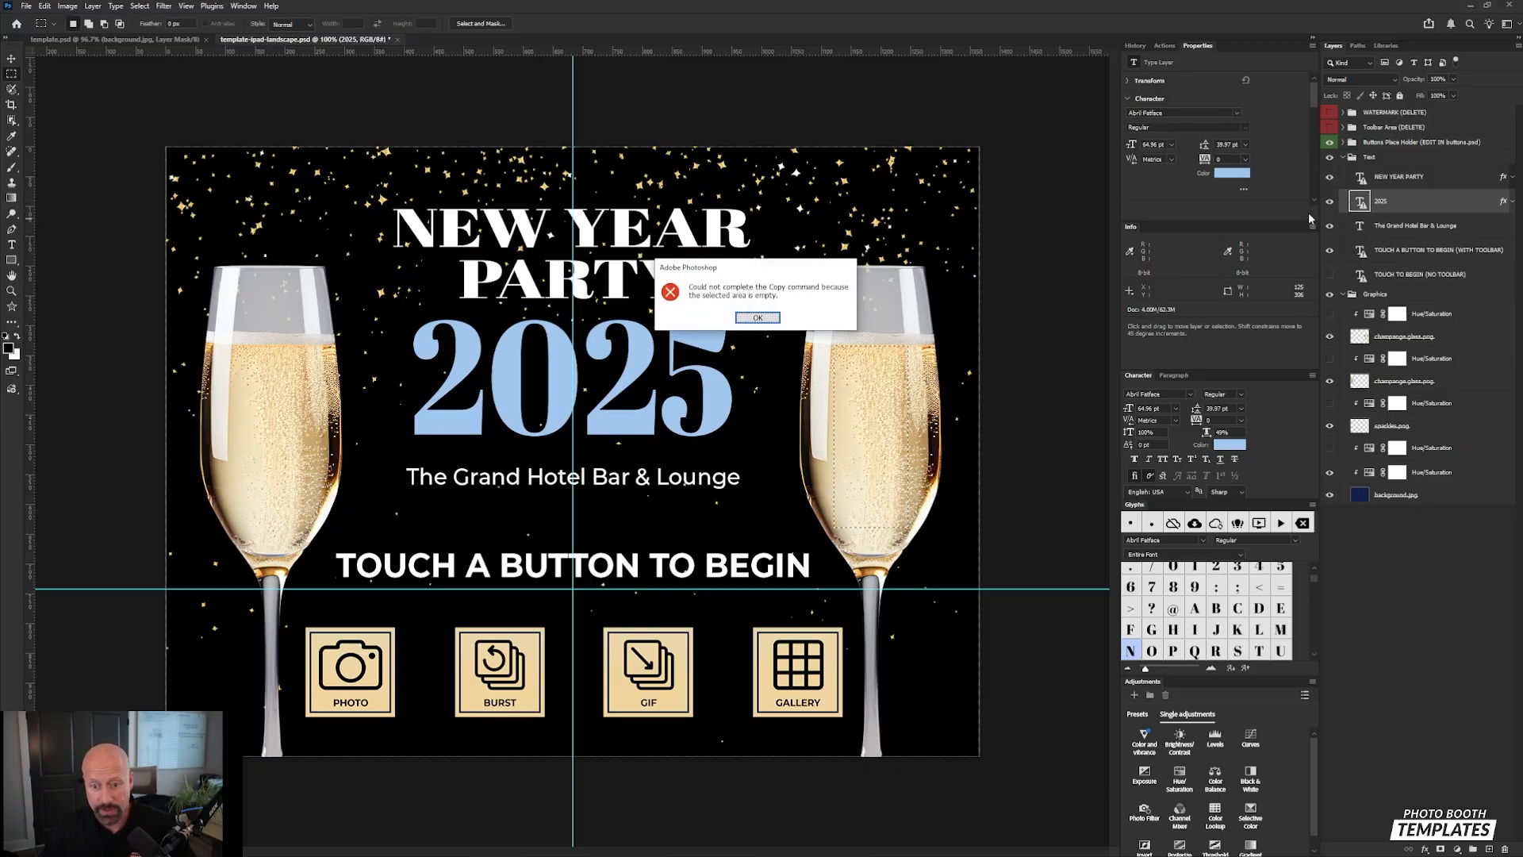
click(758, 317)
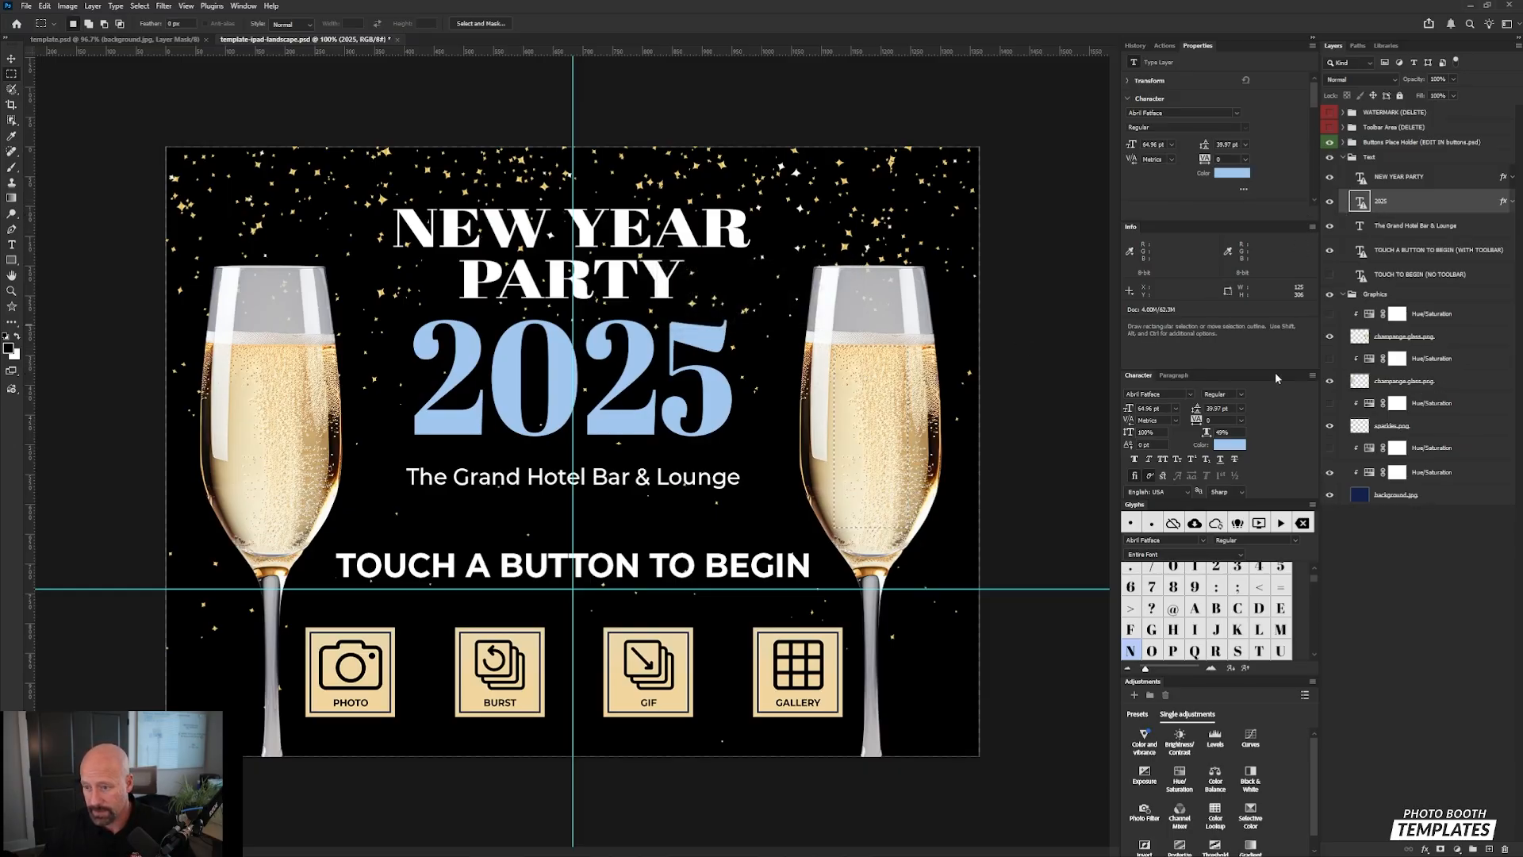
Step: Copy the selected champagne from the right-hand glass layer and paste it as a new layer directly above the 2025 text layer
click(1330, 337)
click(1330, 336)
click(1450, 341)
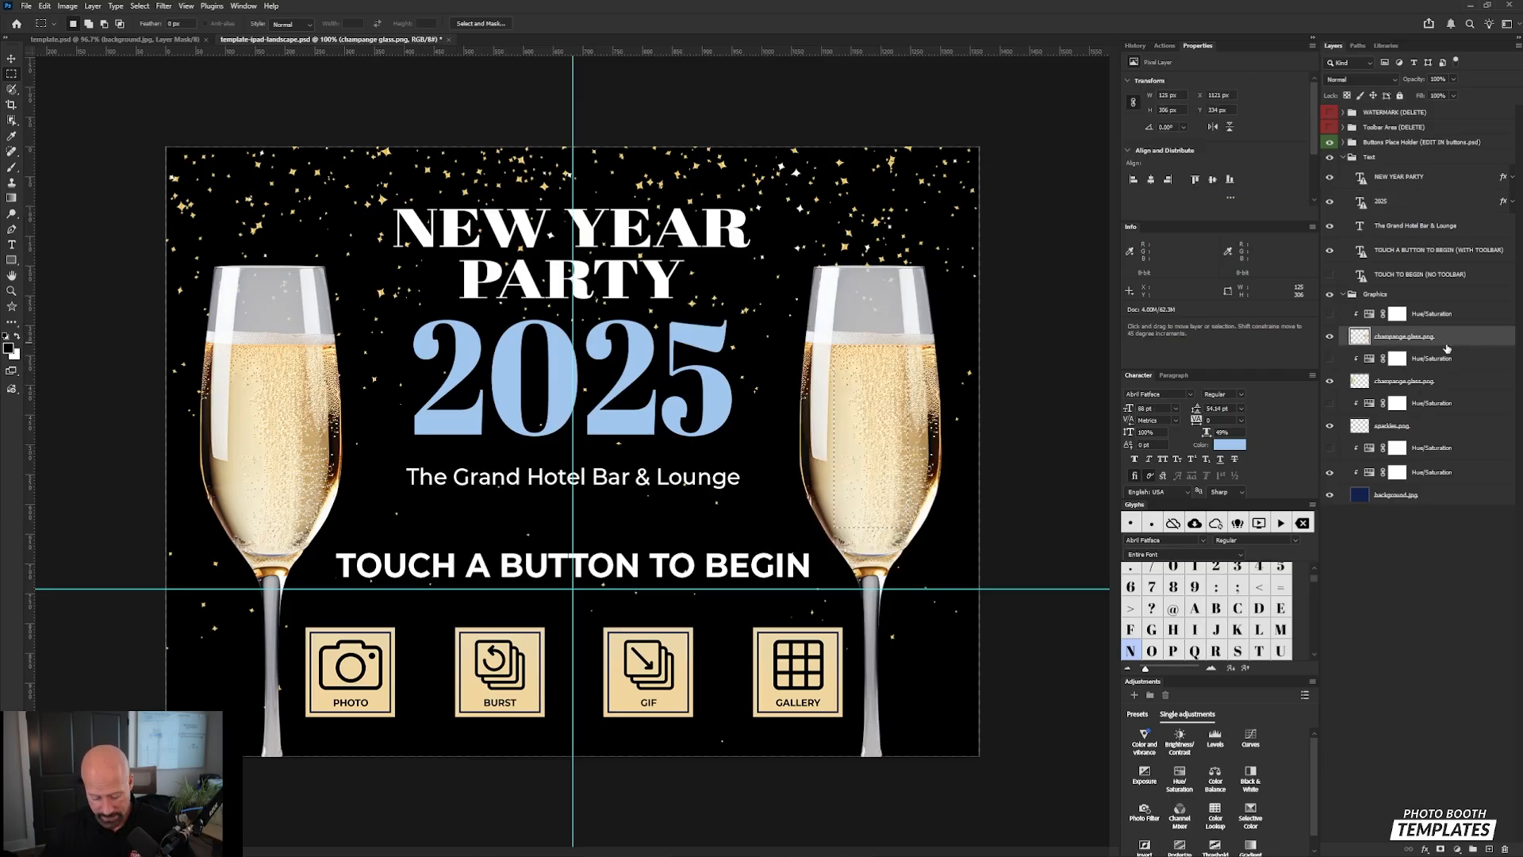
click(1415, 198)
key(ctrl+v)
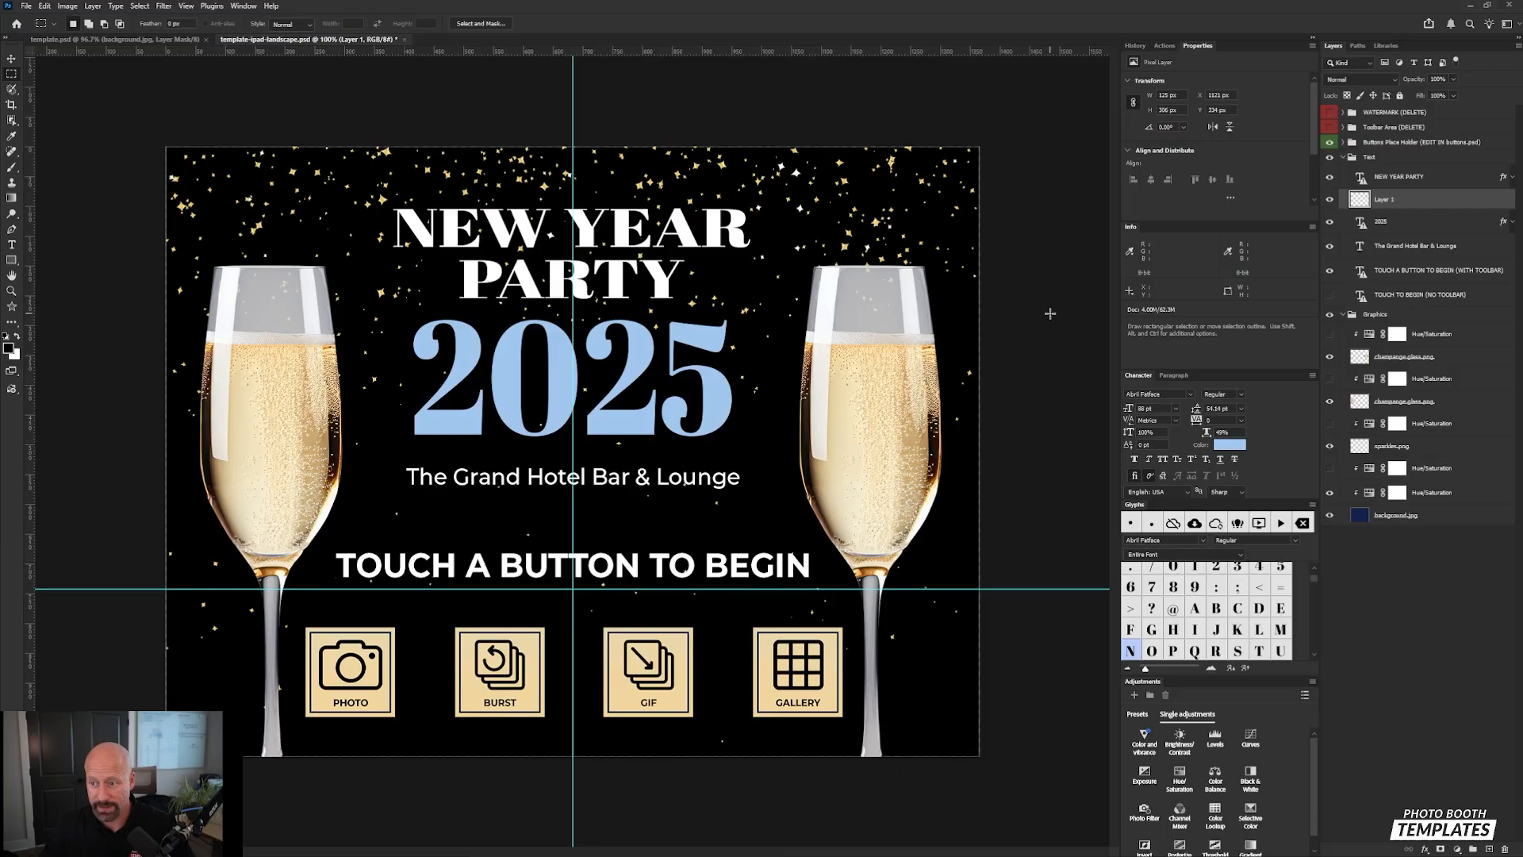
Step: Rotate the pasted champagne piece 90 degrees and place it over the upper part of the first digits of 2025
key(v)
drag(885, 416, 670, 373)
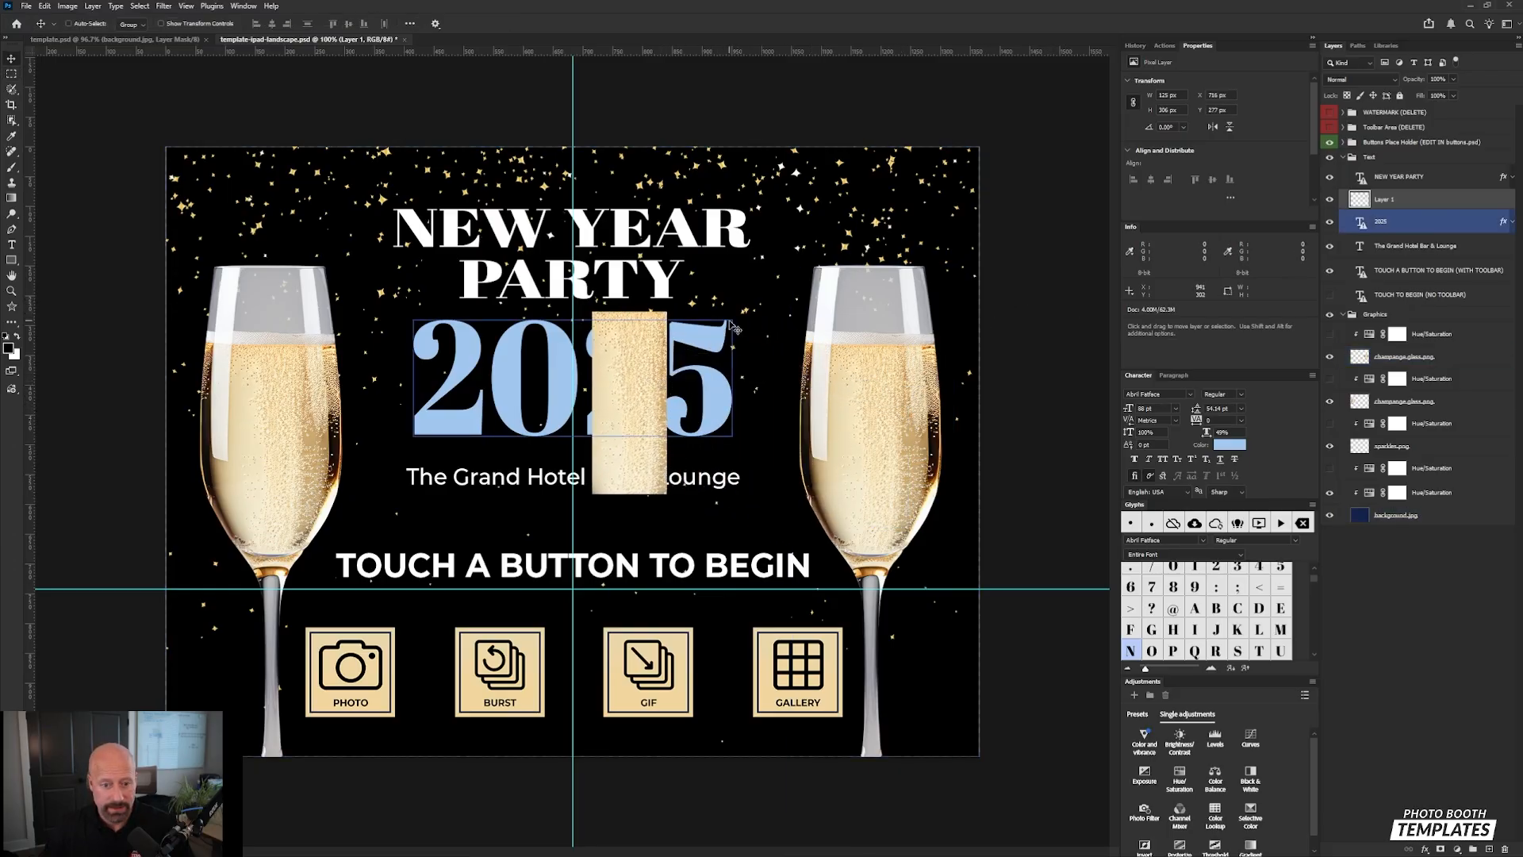
key(ctrl+t)
drag(714, 312, 749, 461)
drag(679, 394, 542, 336)
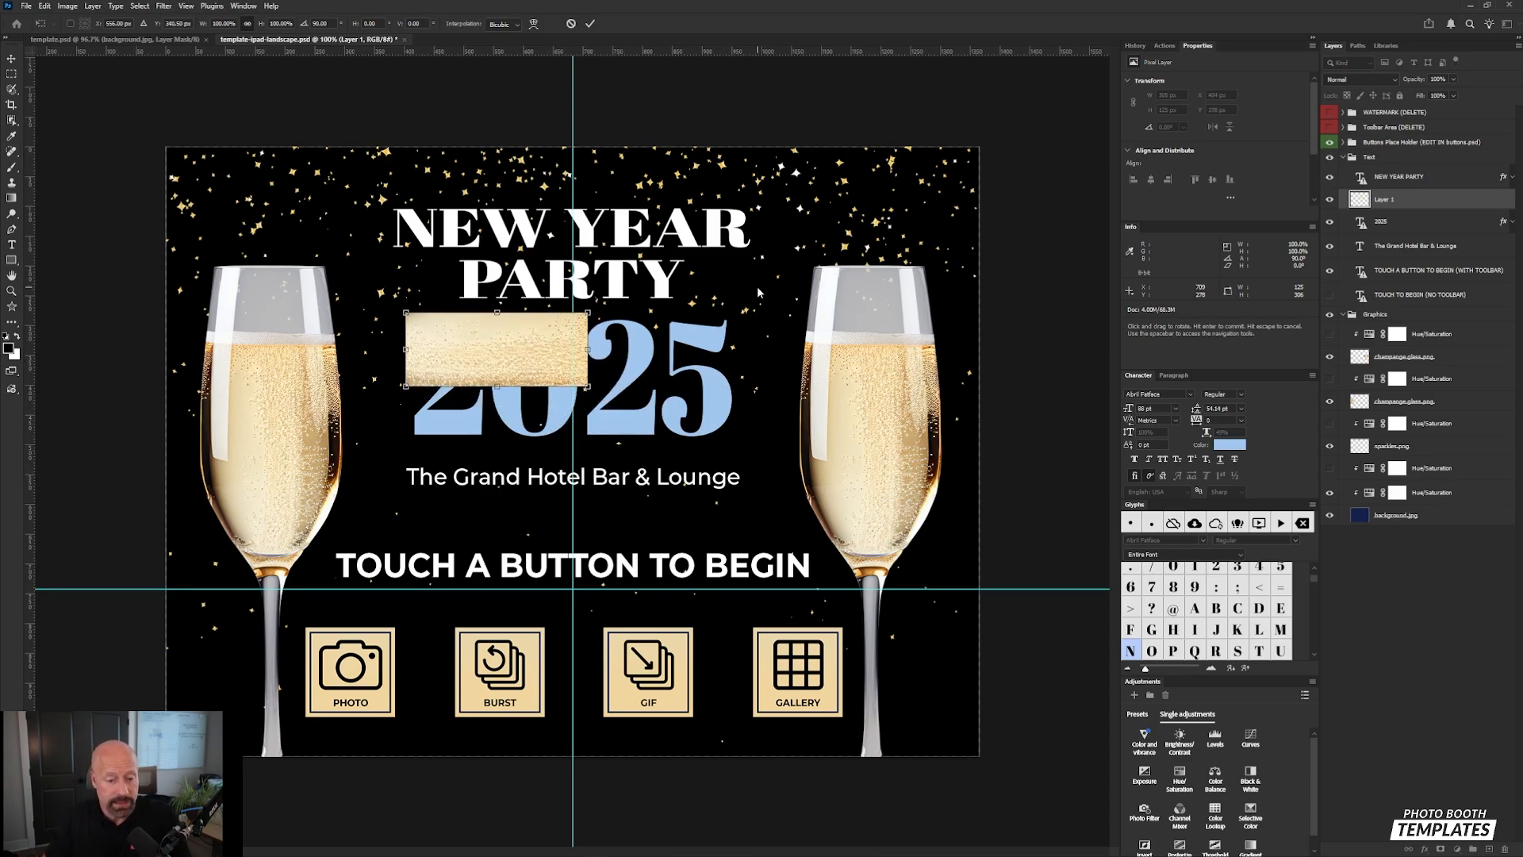
key(Left)
key(Left)
key(Left)
key(Left)
key(Left)
key(Left)
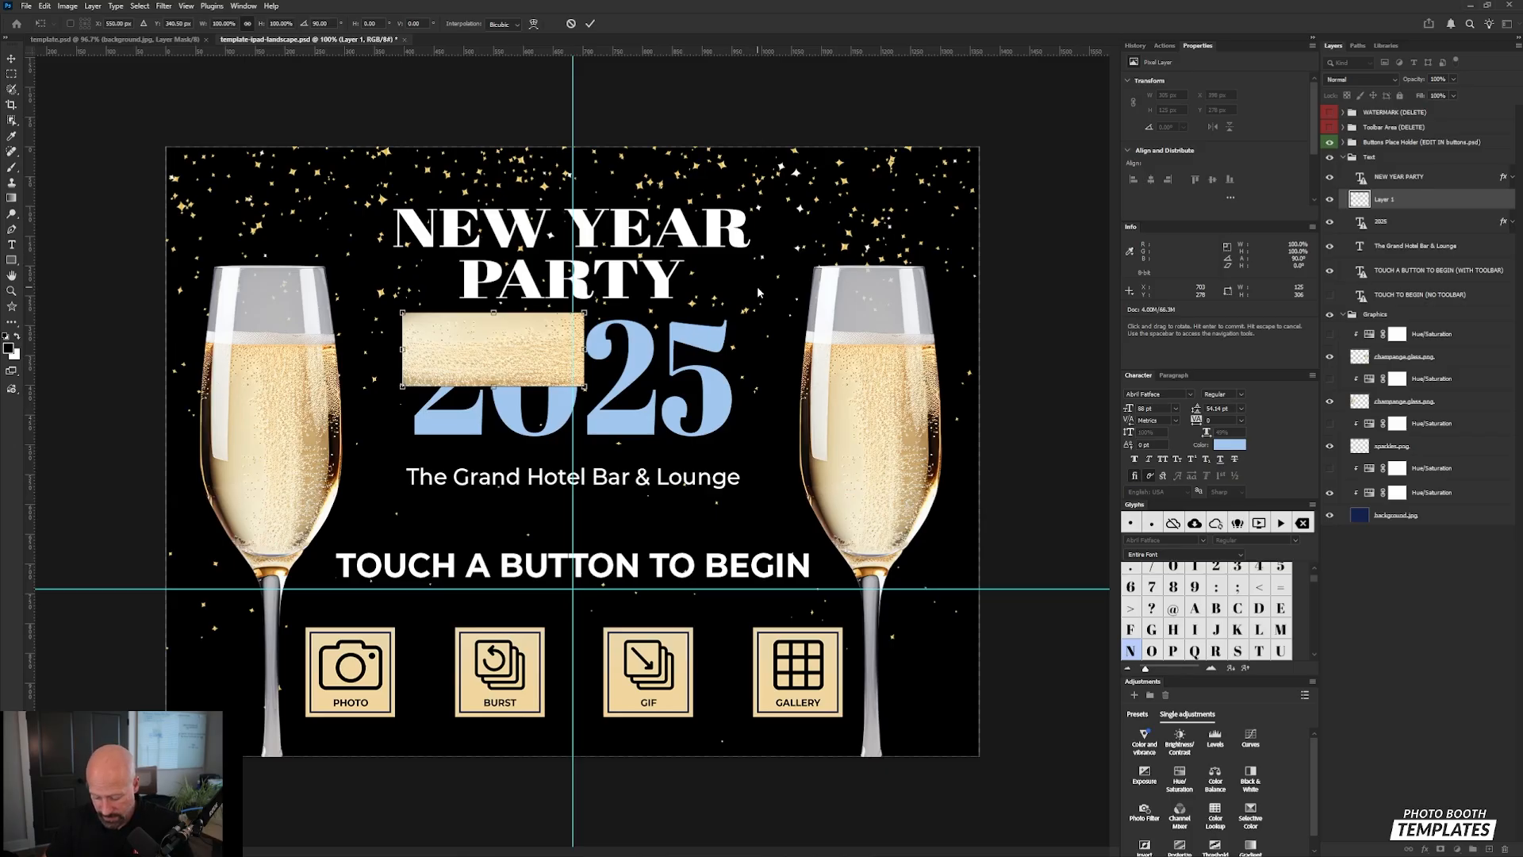
key(Return)
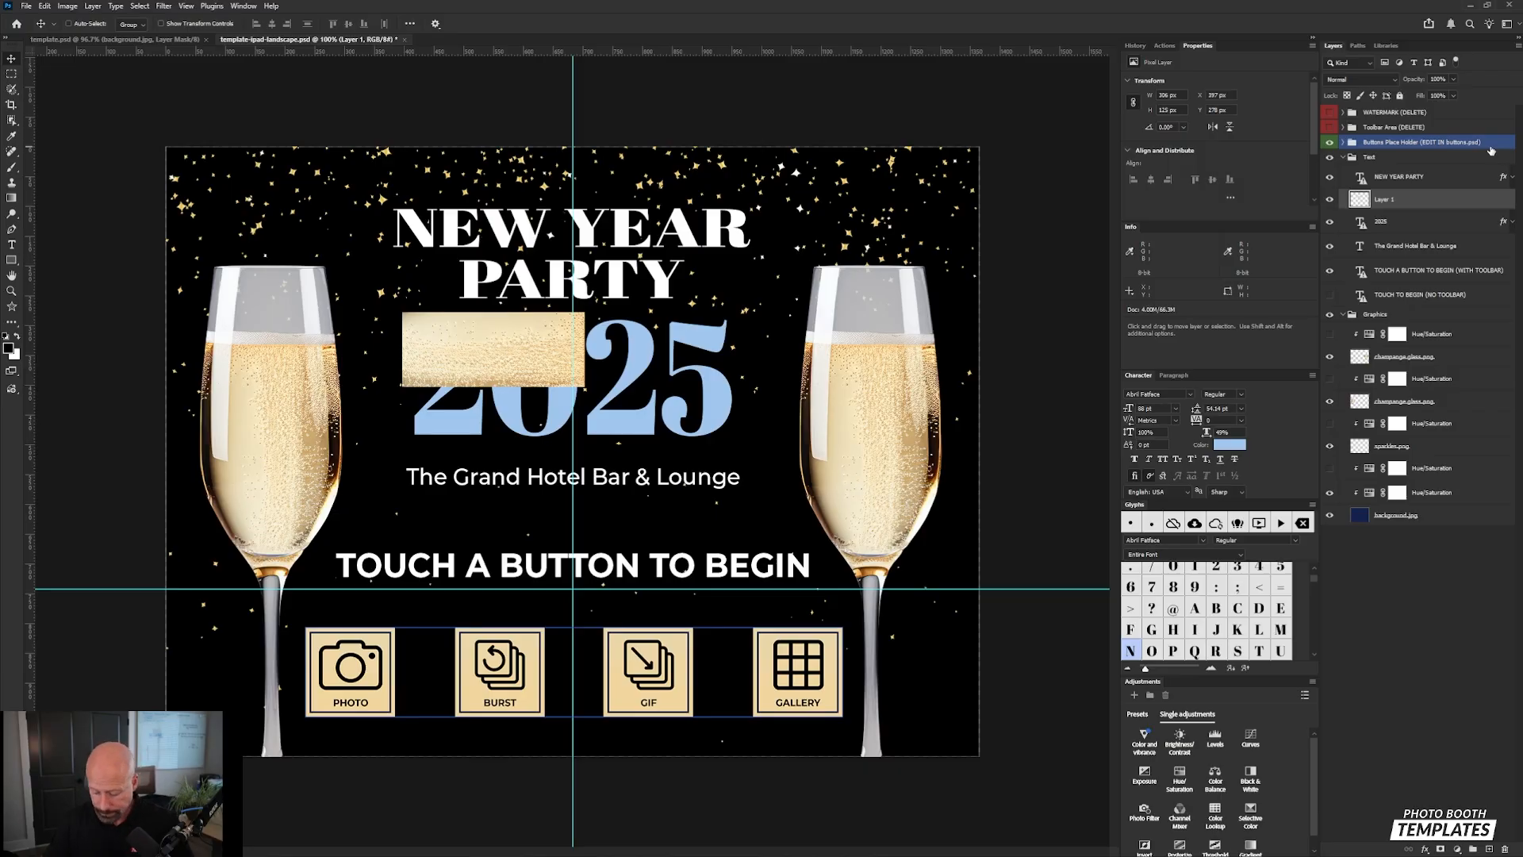
Step: Extend the champagne texture downward with a vertically flipped duplicate set against its lower edge, and merge both layers
key(ctrl+j)
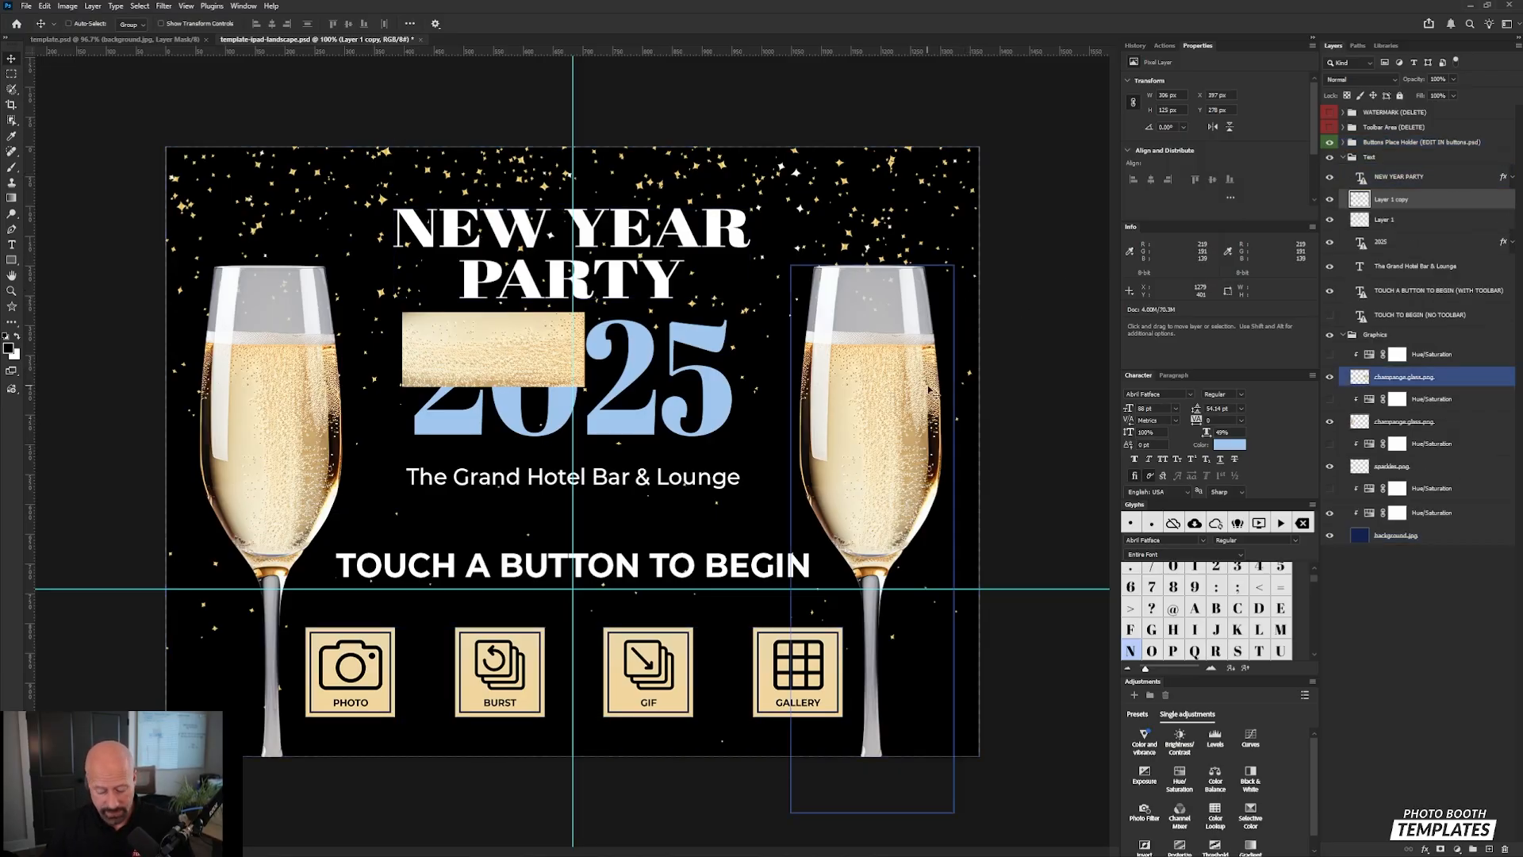
key(ctrl)
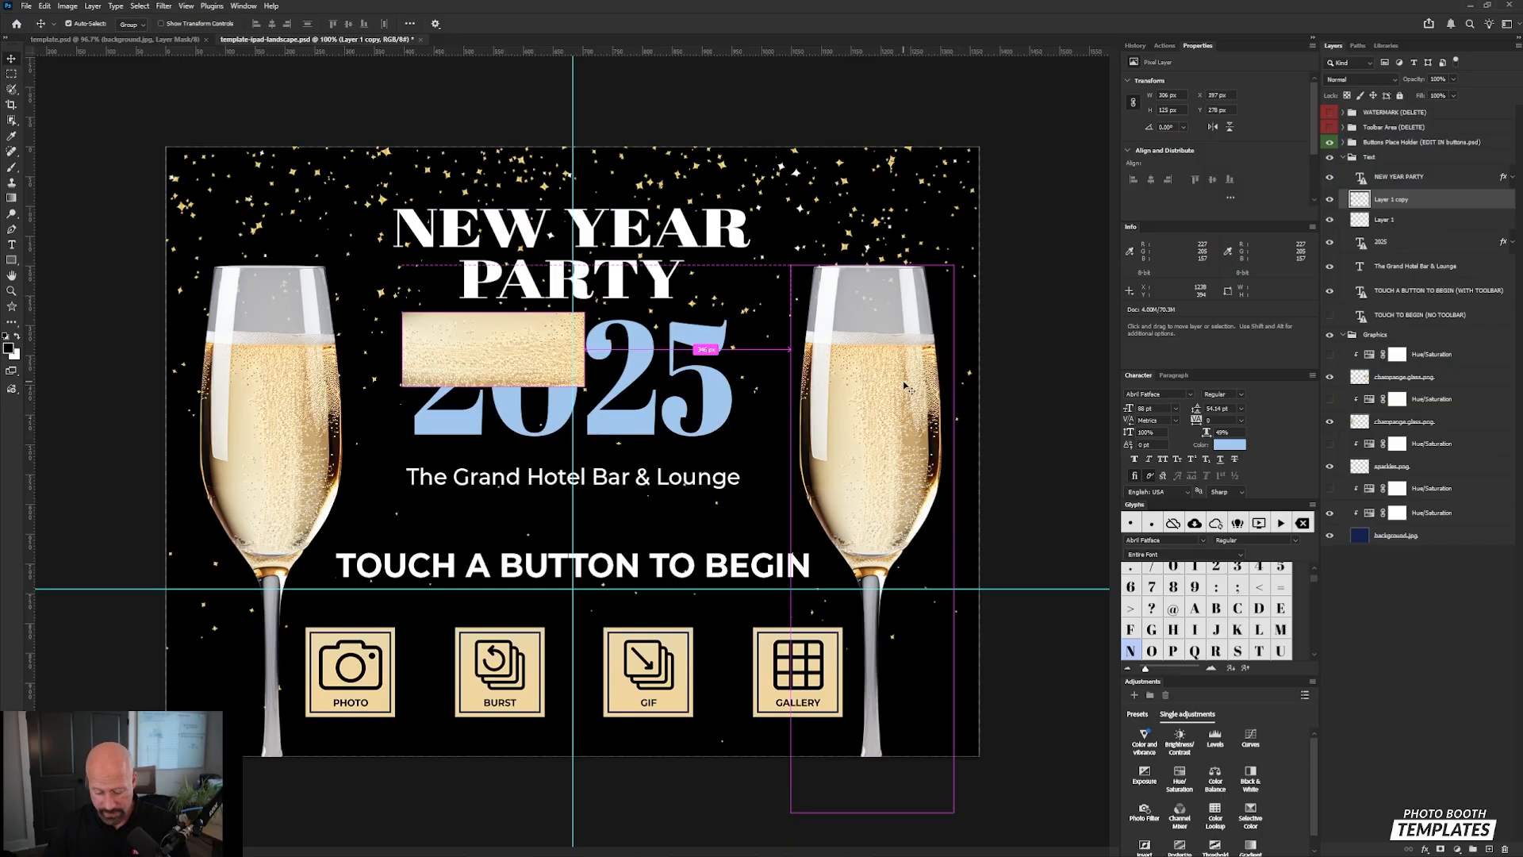
key(ctrl+t)
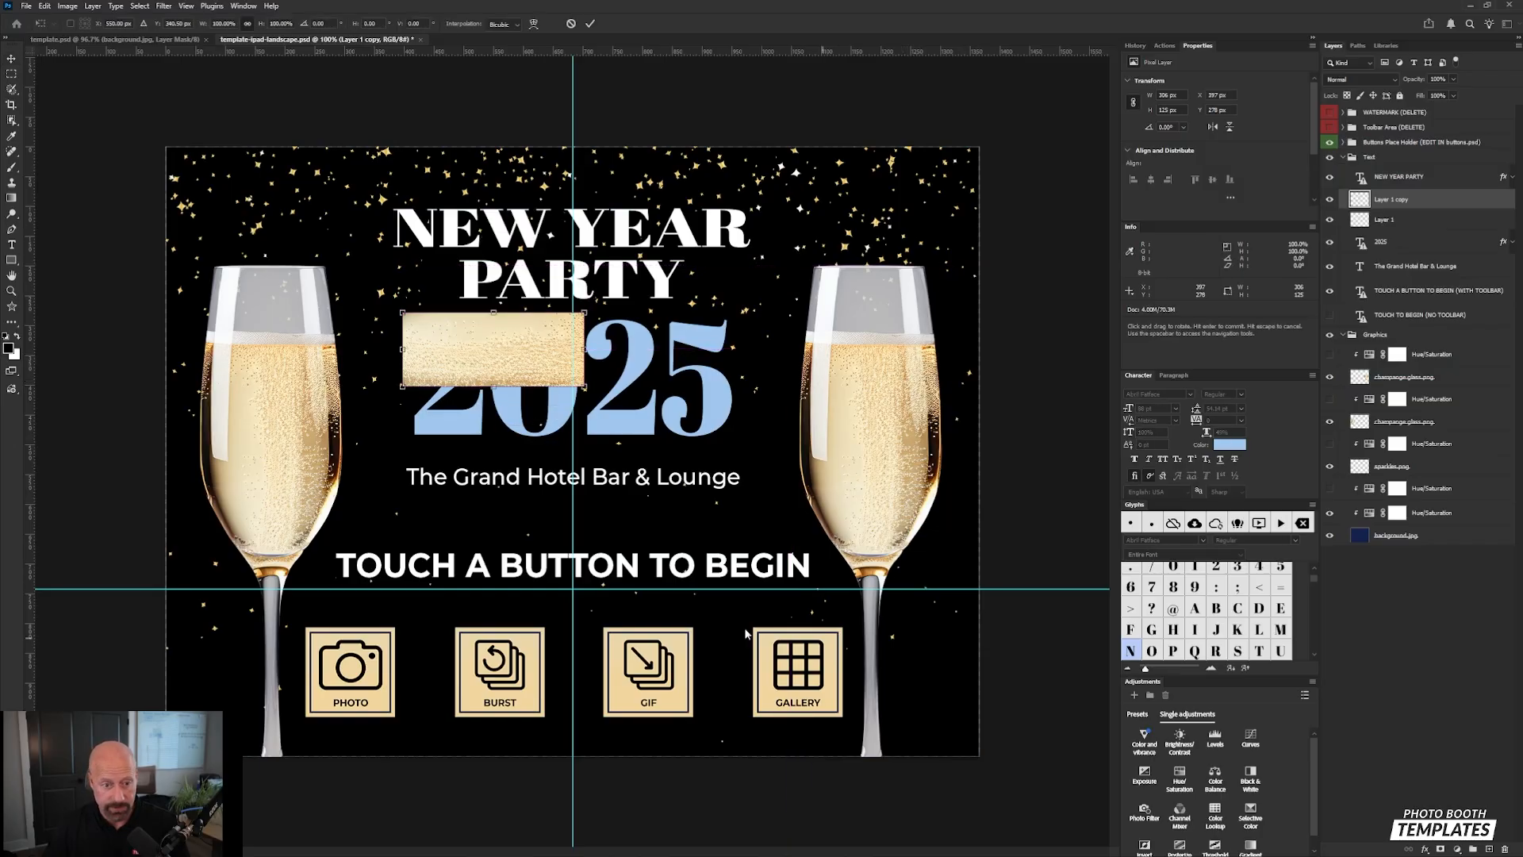
right_click(499, 338)
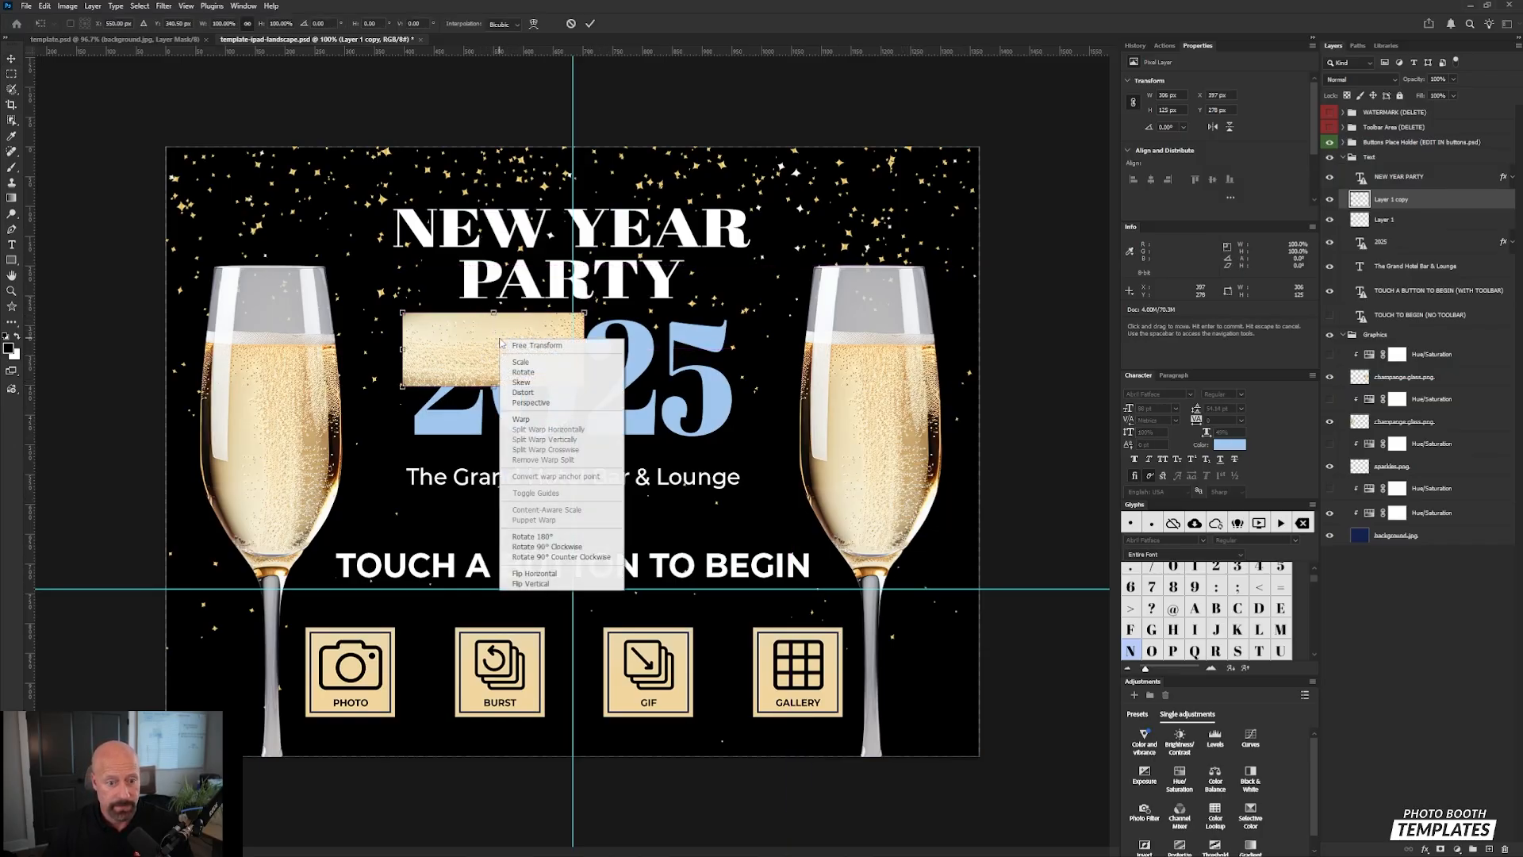
click(528, 584)
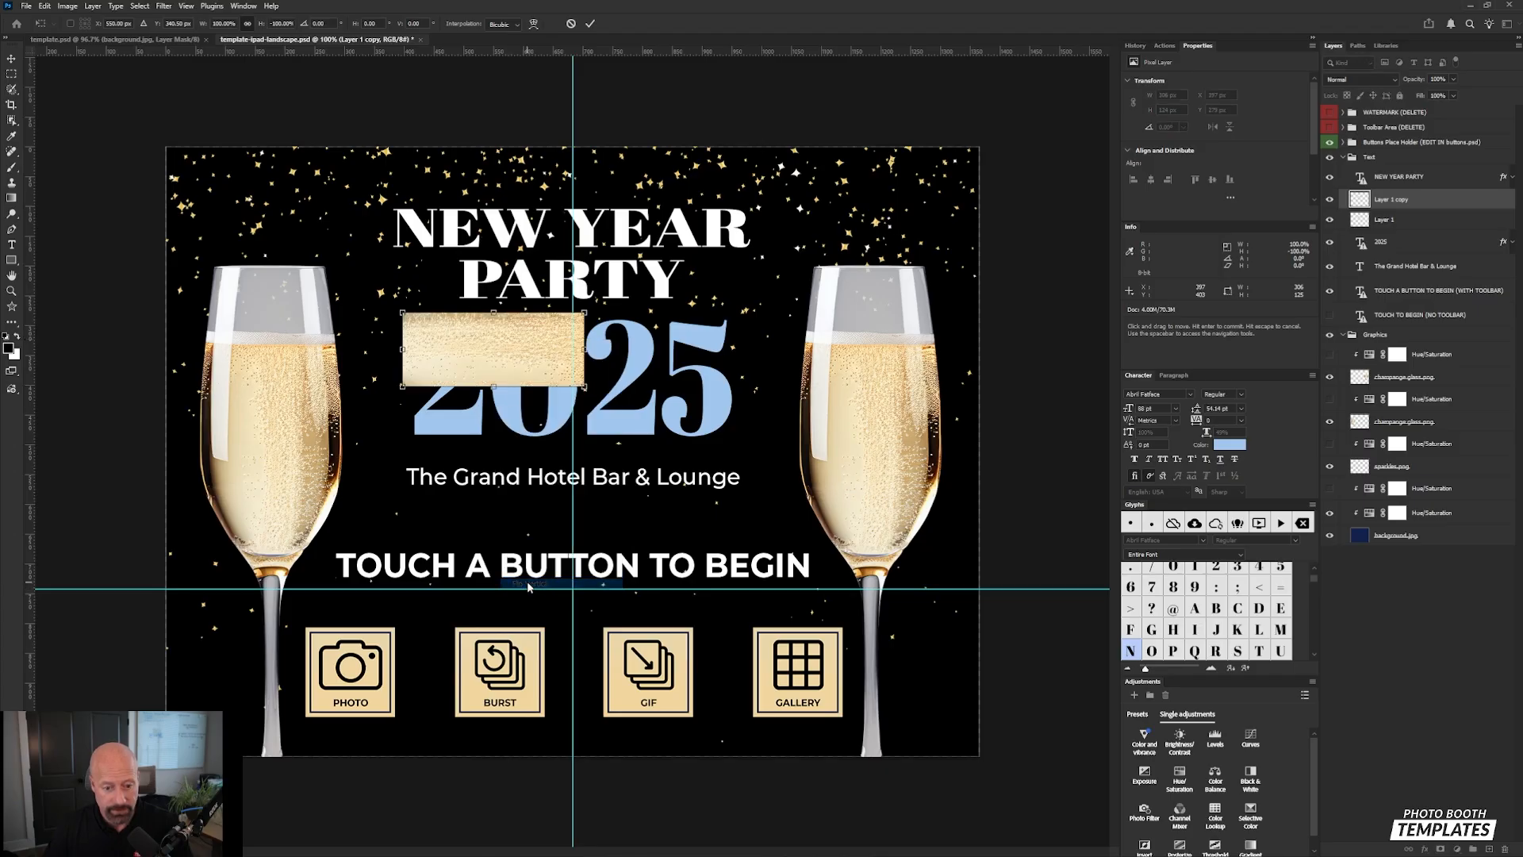
drag(523, 362, 524, 436)
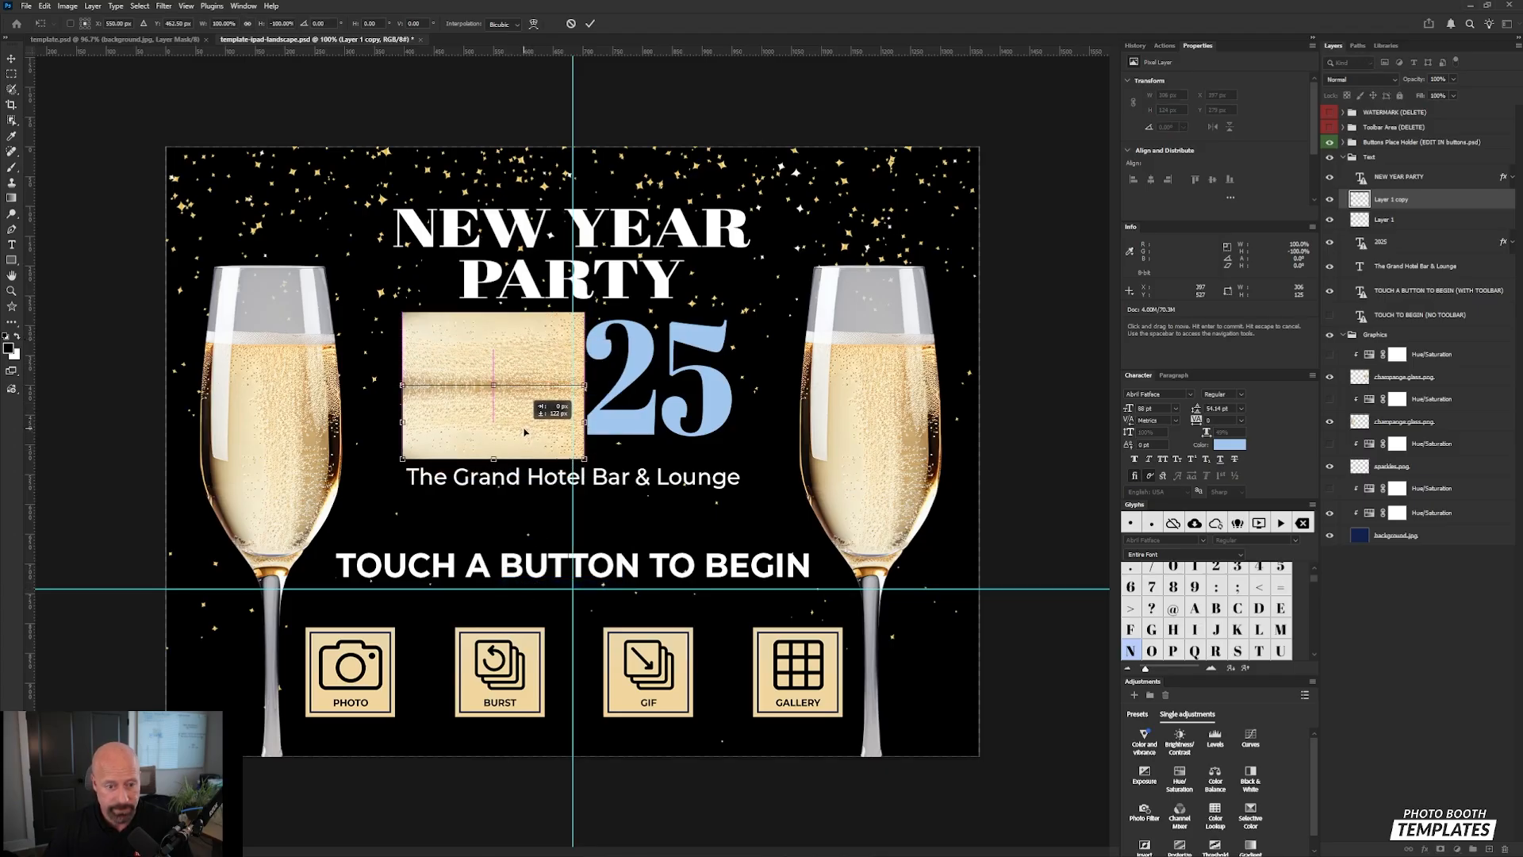
key(Return)
ctrl+click(549, 487)
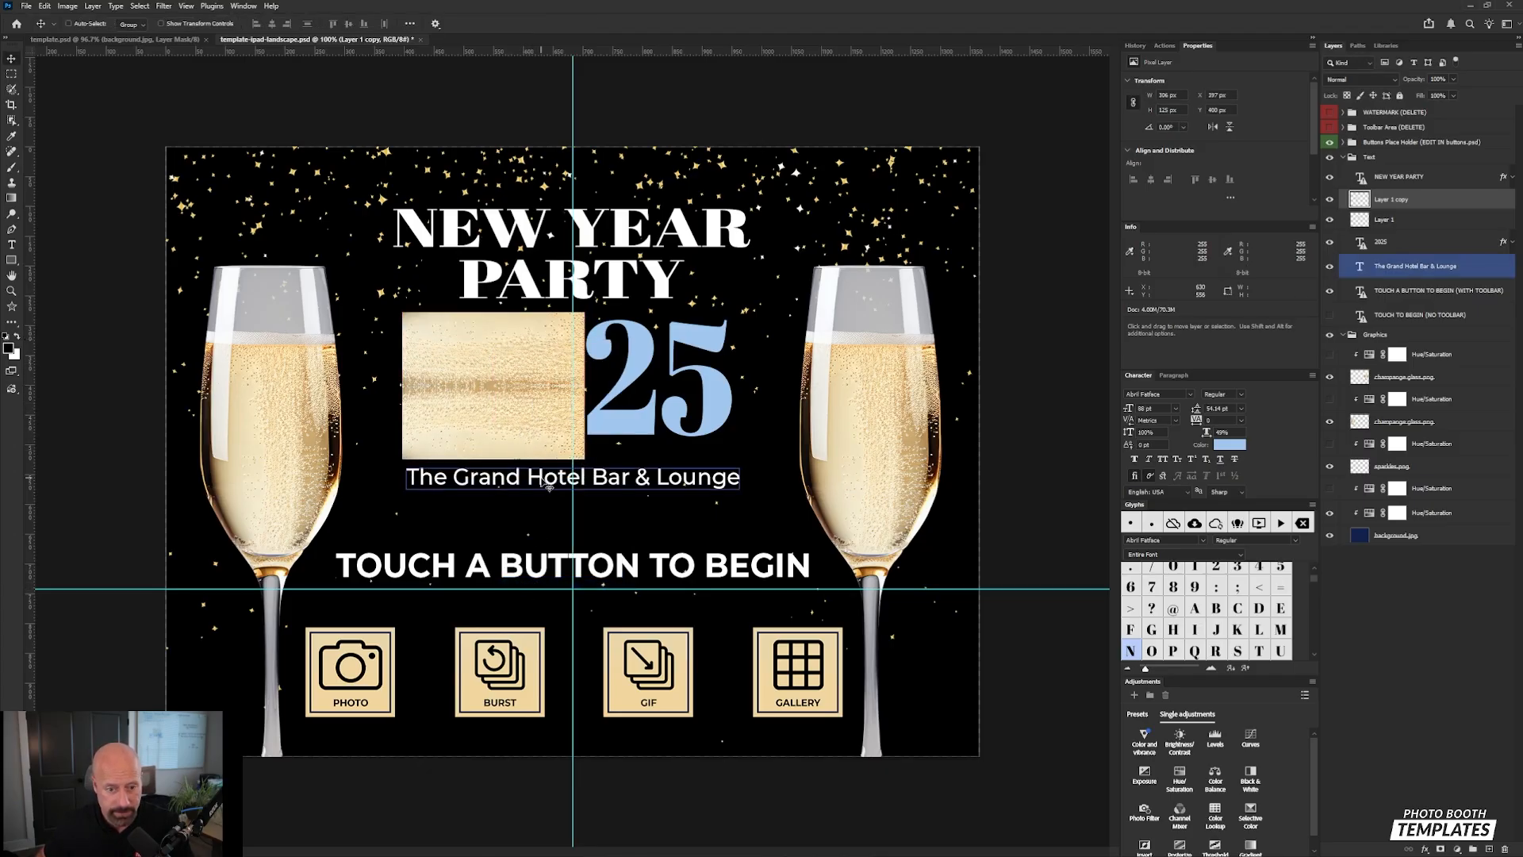
key(Up)
key(Up)
key(Up)
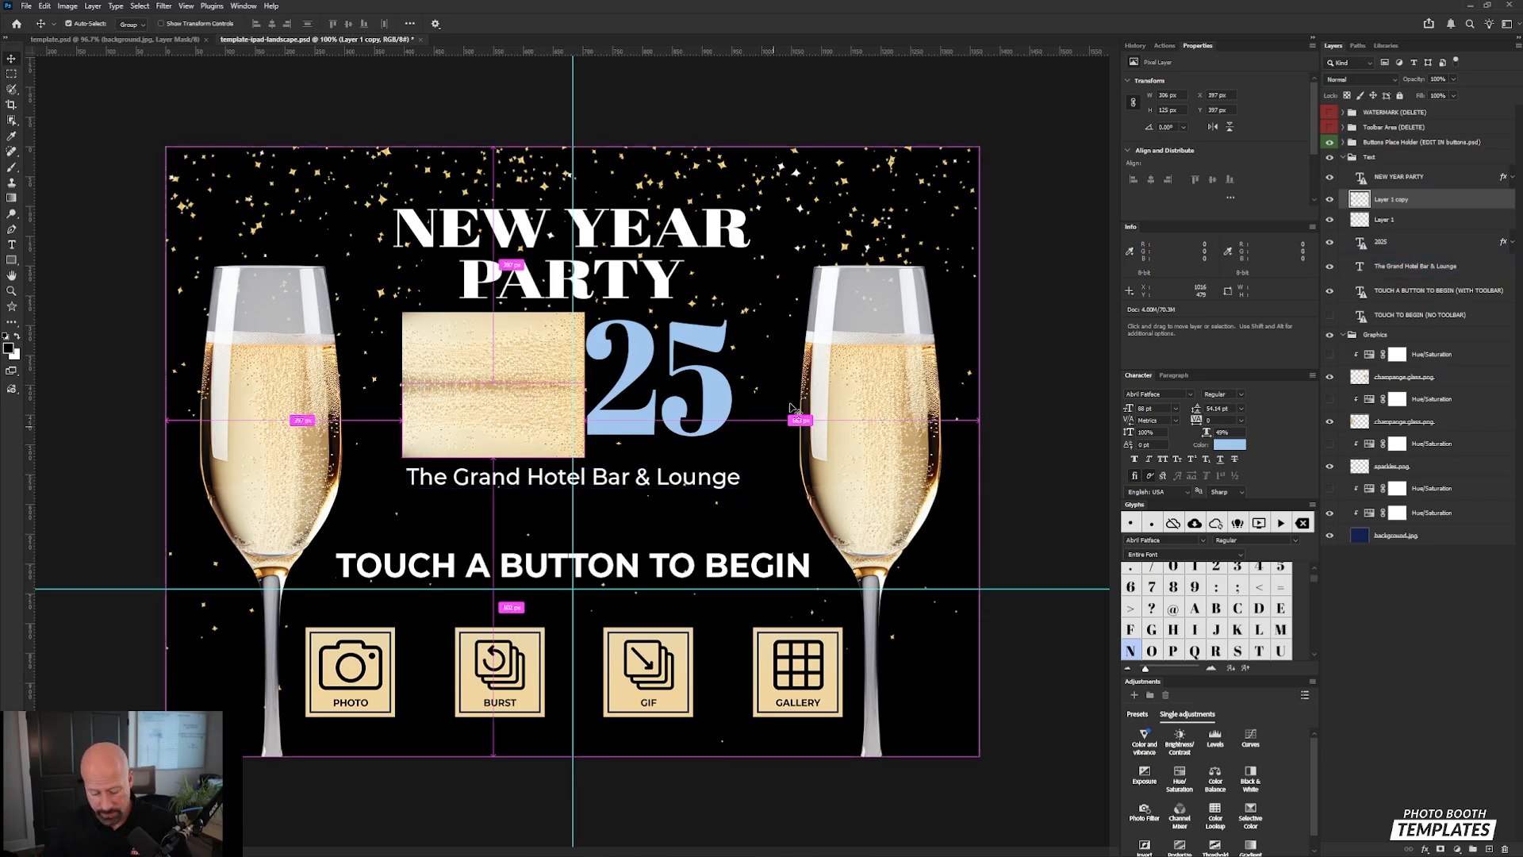
right_click(1467, 204)
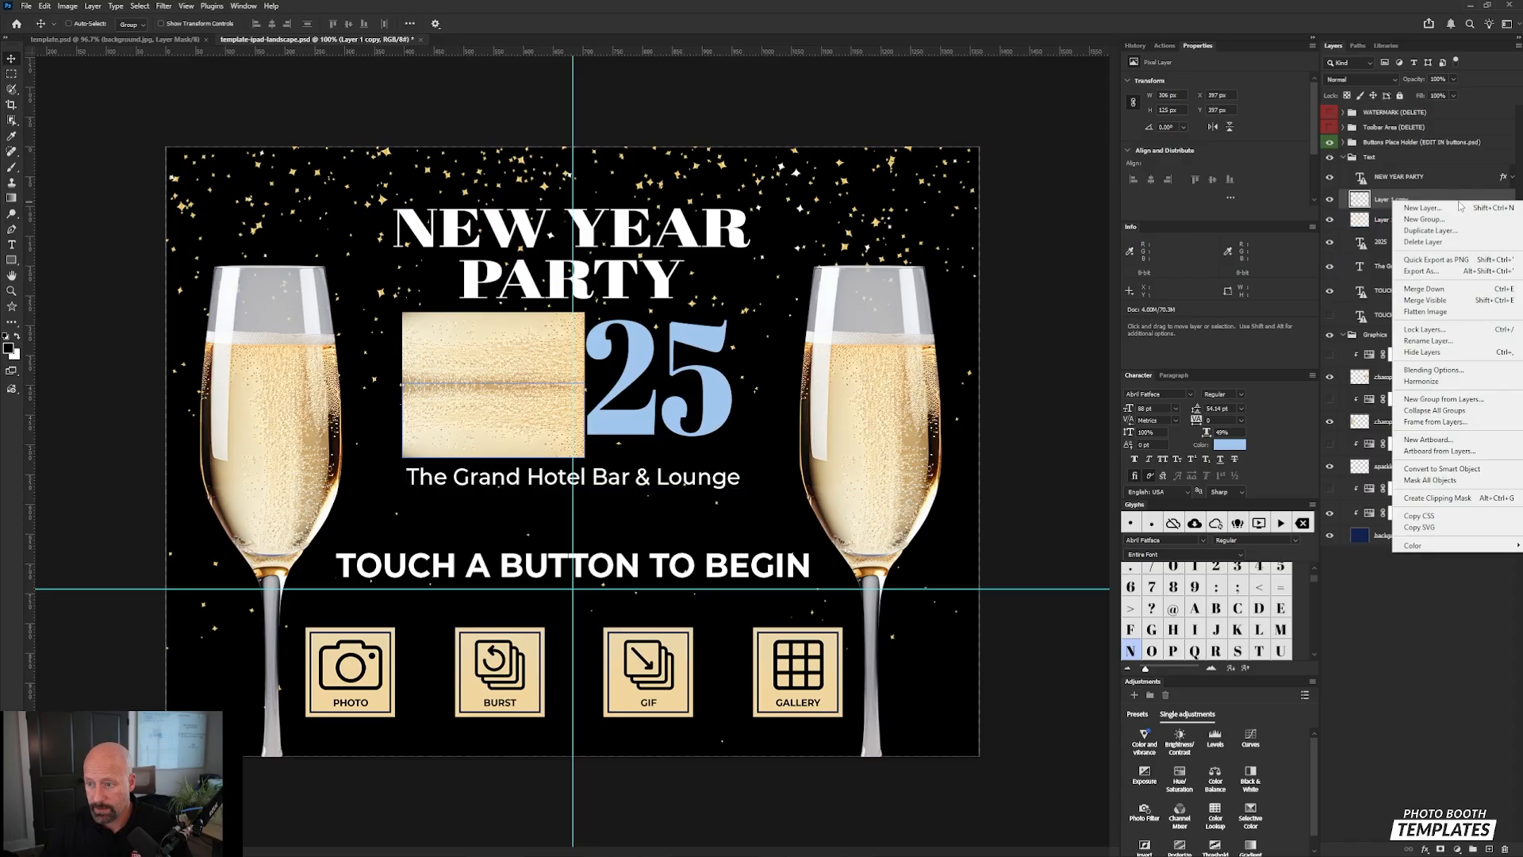
click(1454, 296)
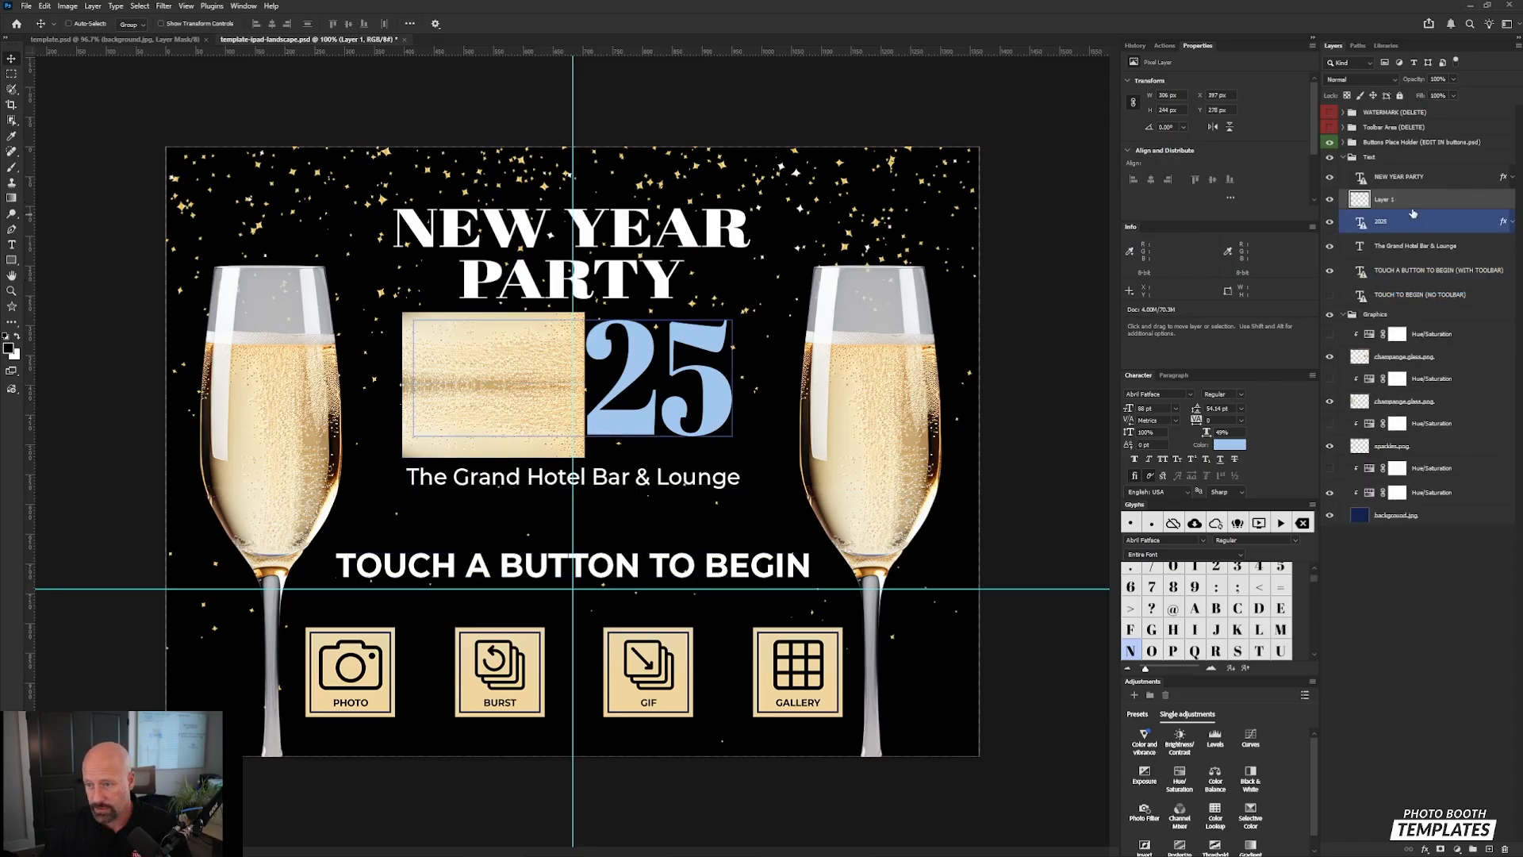
Step: Extend the champagne texture across the rest of 2025 with a horizontally flipped duplicate, nudged left to close the seam
key(ctrl+j)
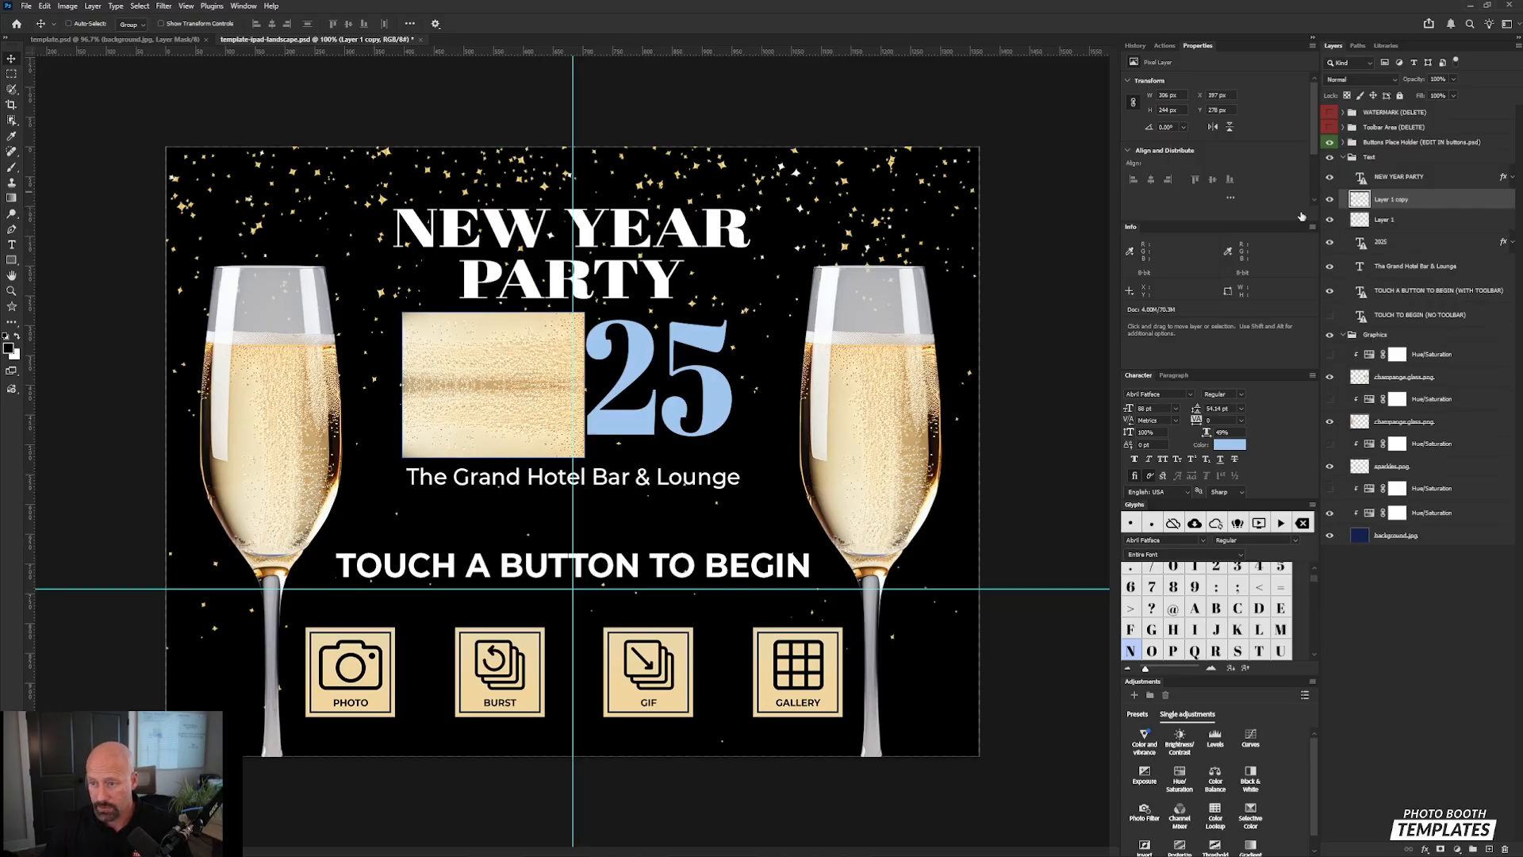
right_click(496, 387)
click(451, 416)
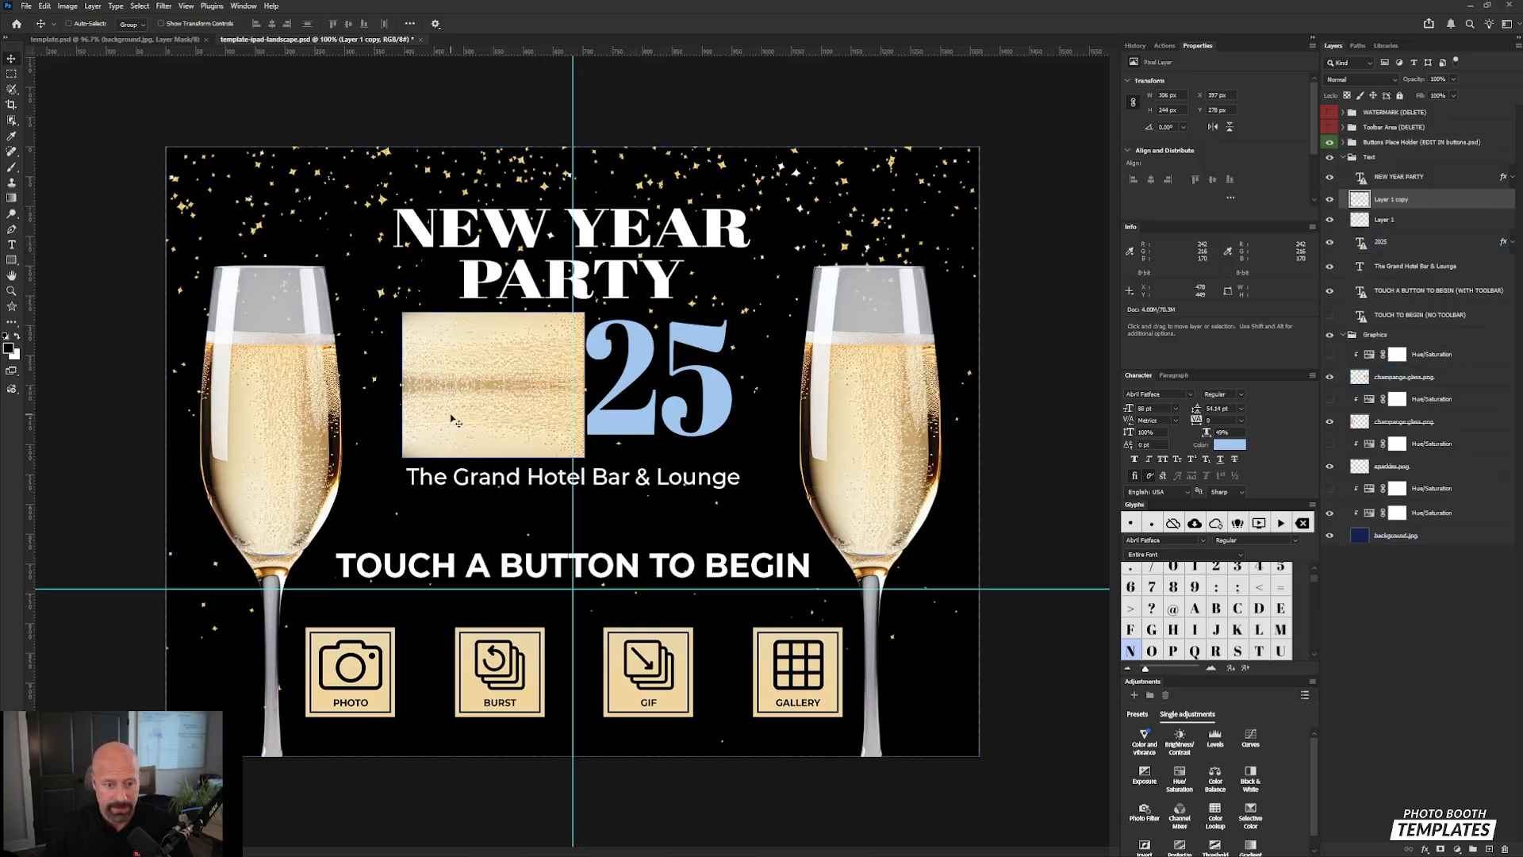
key(ctrl+t)
right_click(477, 413)
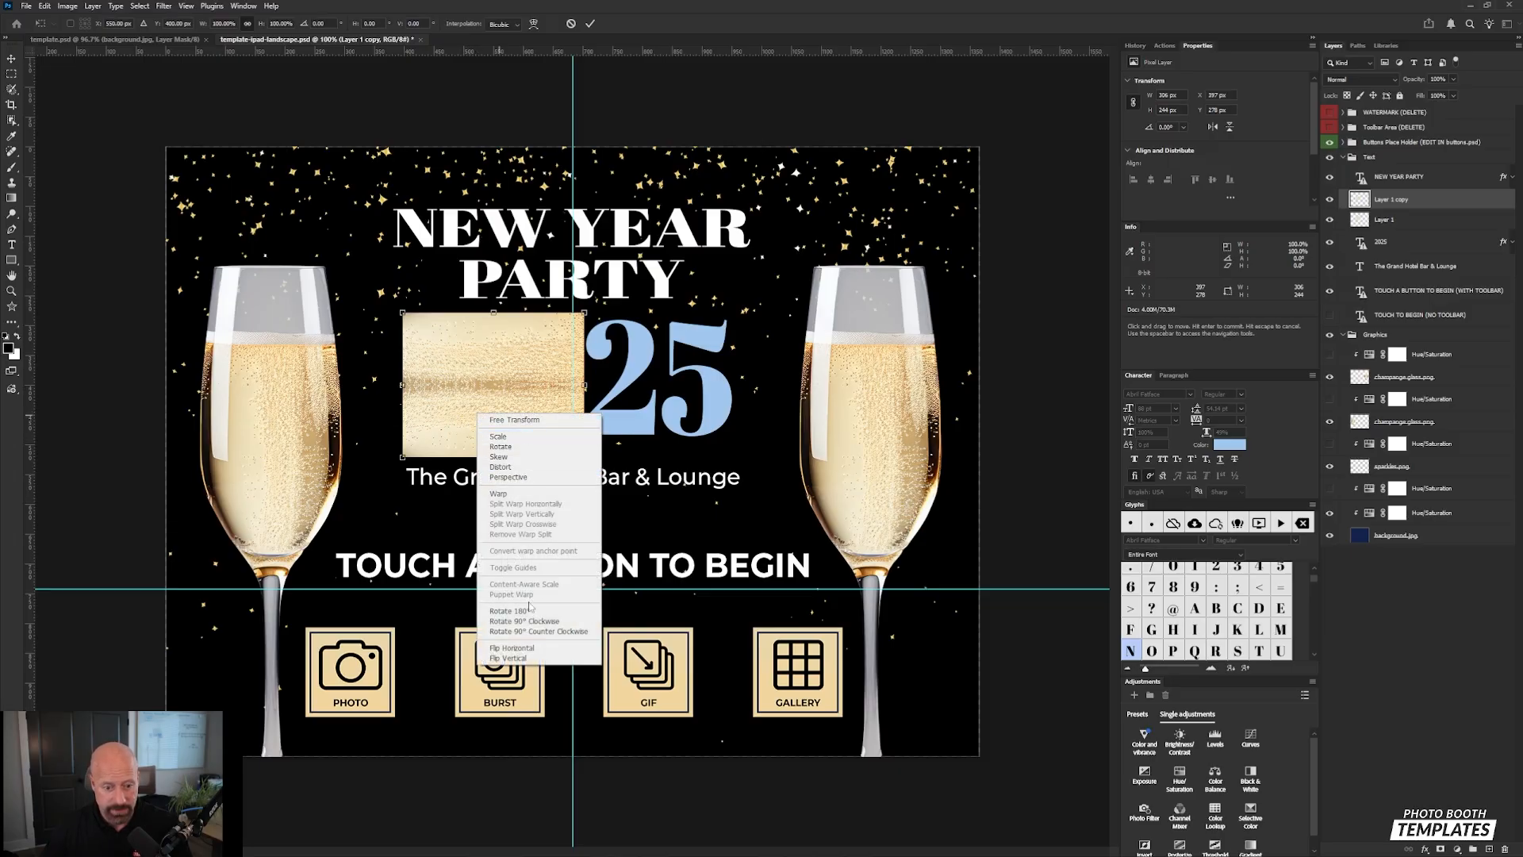
click(528, 649)
drag(503, 435, 699, 430)
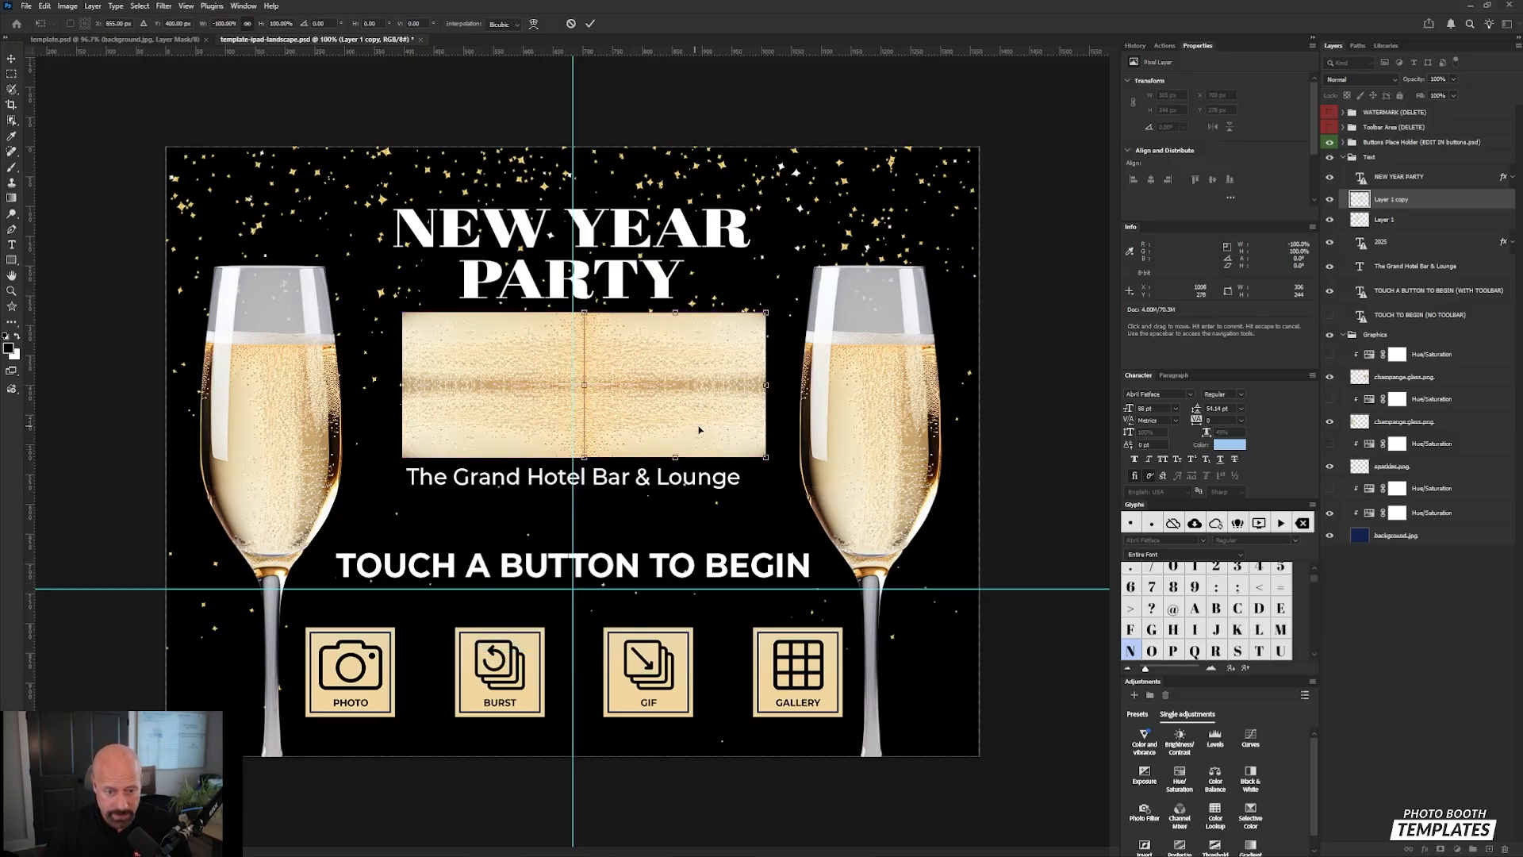
key(Return)
ctrl+click(814, 422)
key(Left)
key(Left)
key(Left)
key(Left)
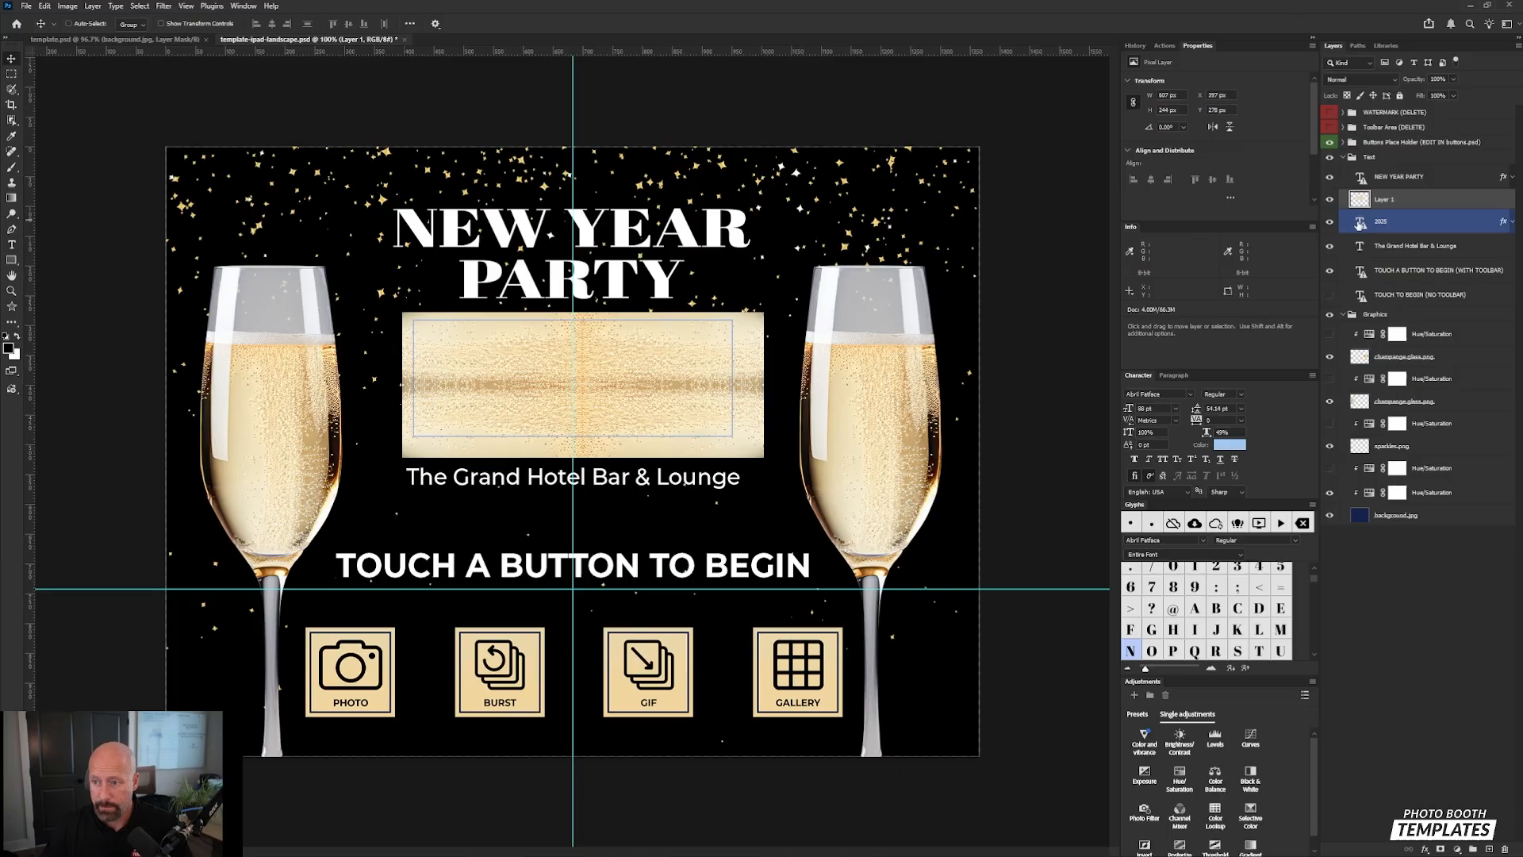
Step: Merge the two texture halves into one layer and clip it to the 2025 text with a clipping mask
key(ctrl+e)
right_click(1422, 203)
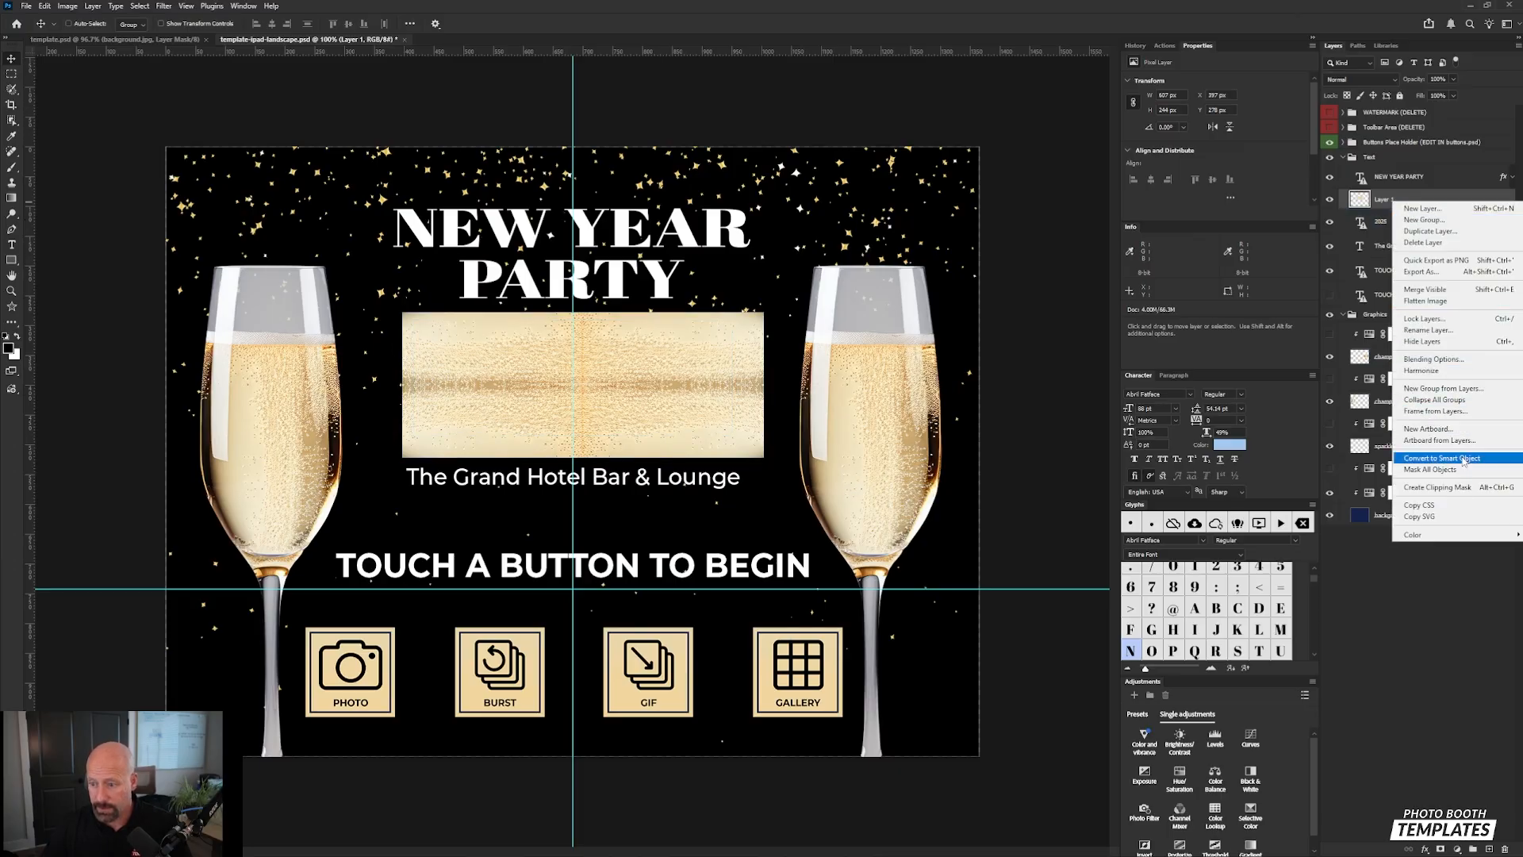
click(1455, 488)
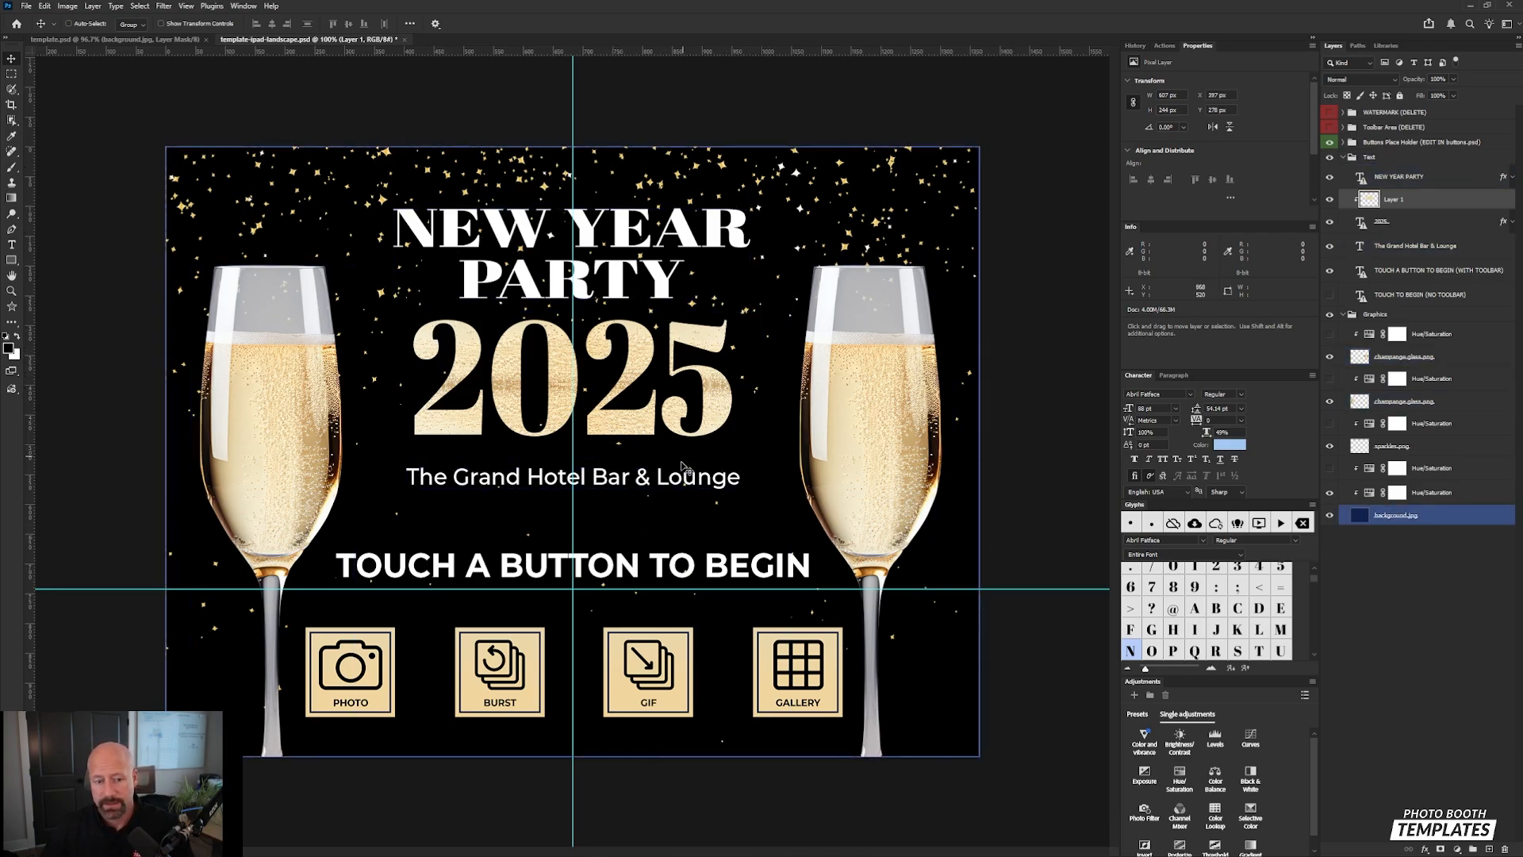
Step: Replace the venue line below 2025 with "Happy New Year"
double_click(651, 486)
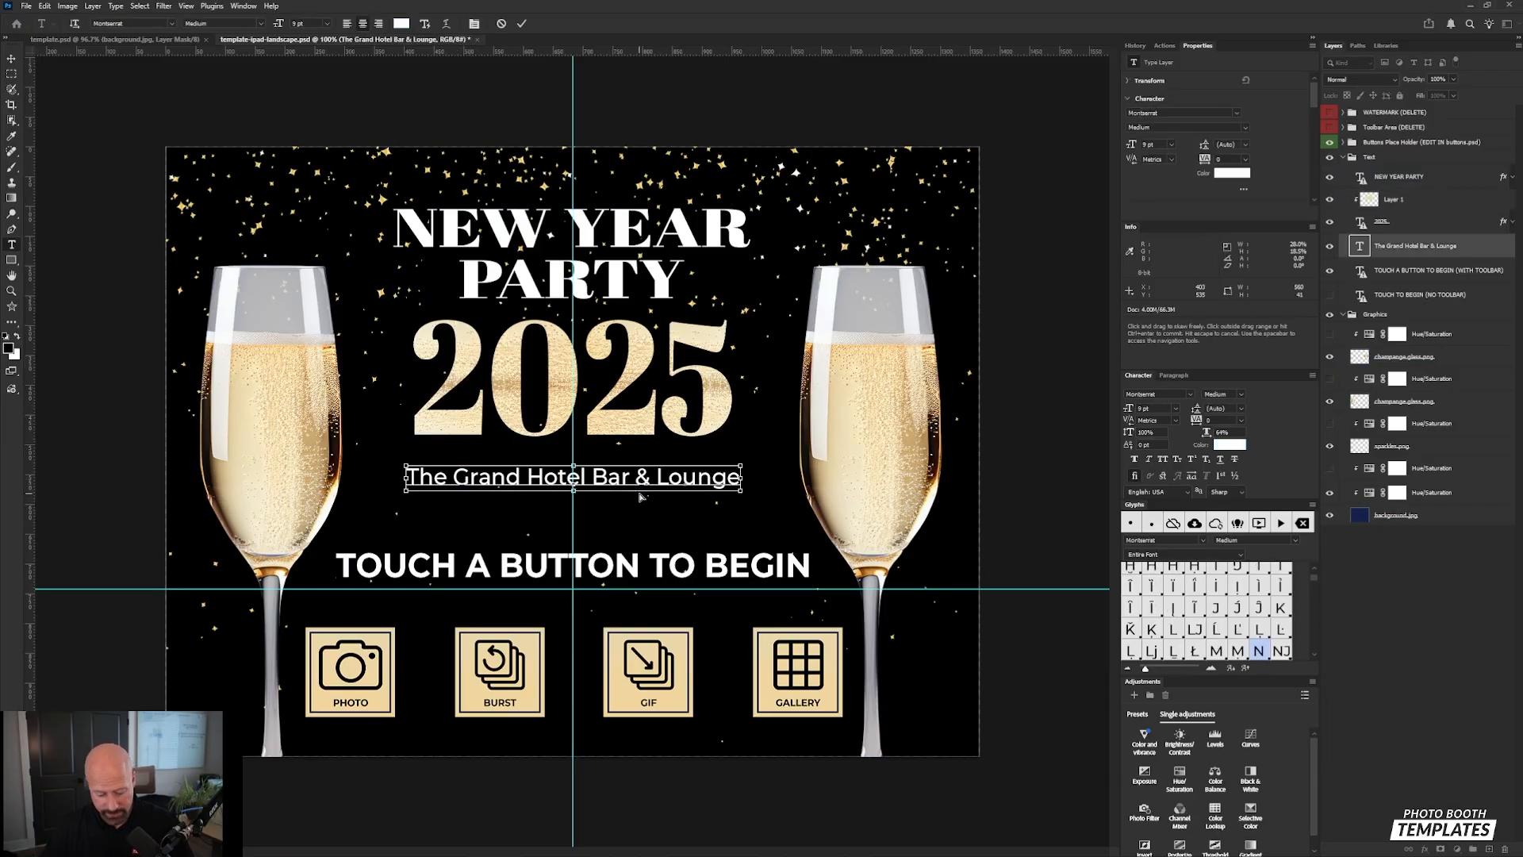
text(Happy )
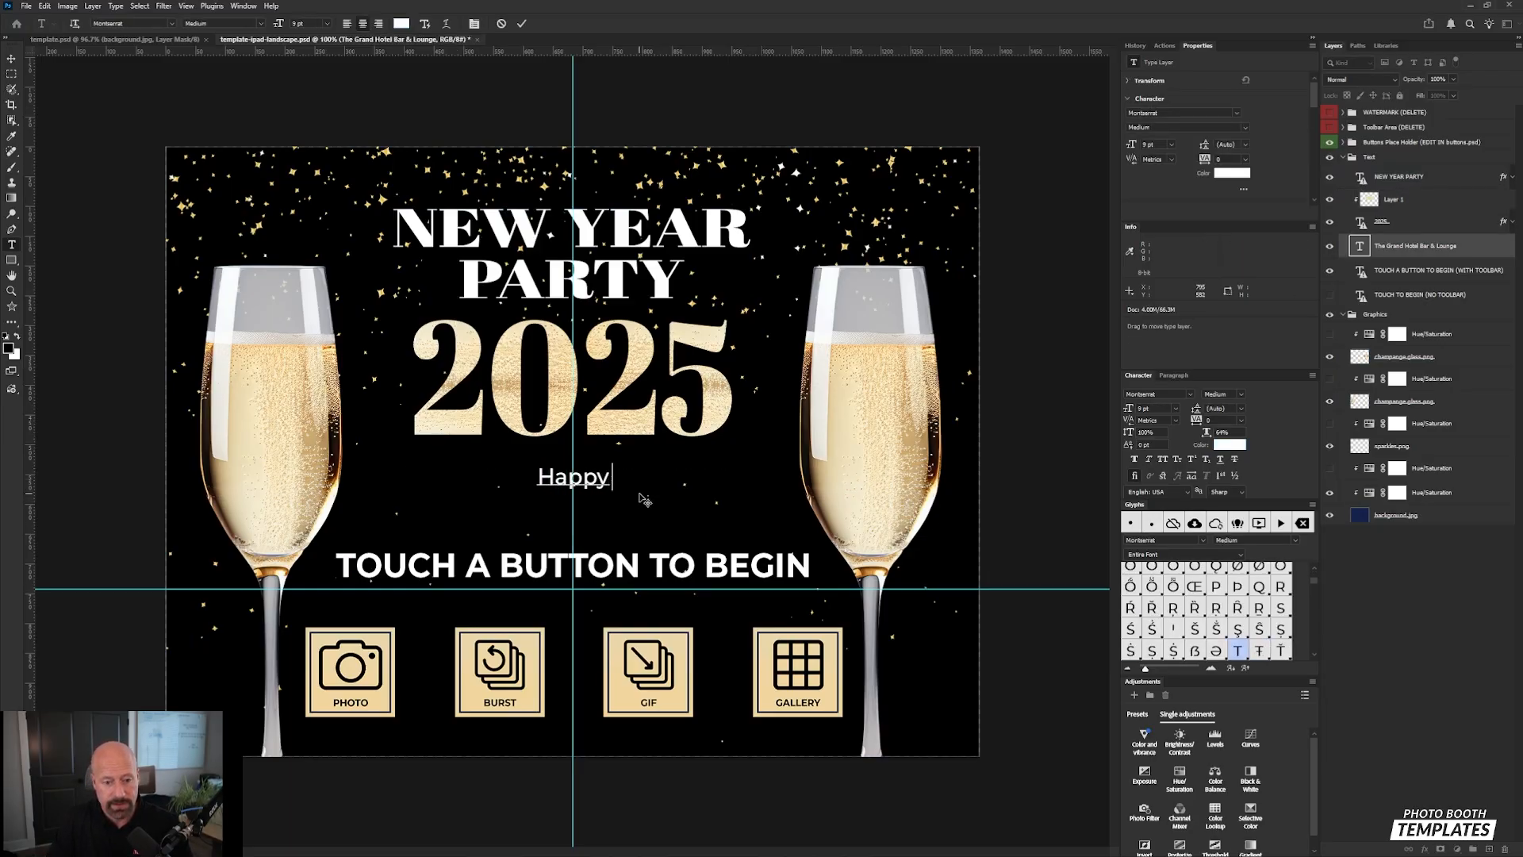
text(New Year)
key(ctrl+Return)
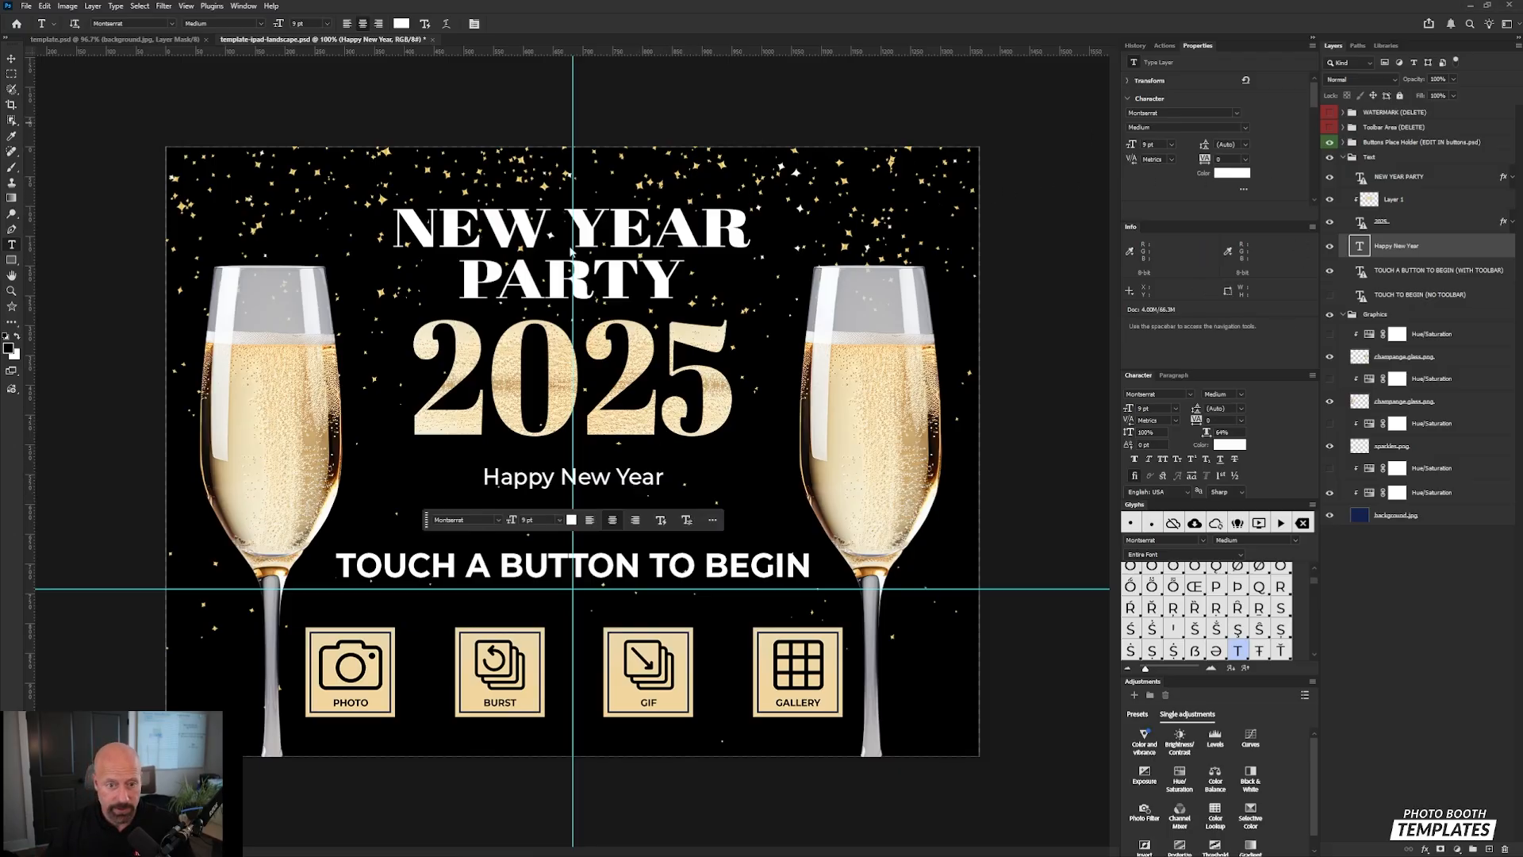
Step: Replace the headline above 2025 with "Party in the Clouds", break it before "Clouds", and format it in all caps
double_click(521, 249)
key(ctrl+a)
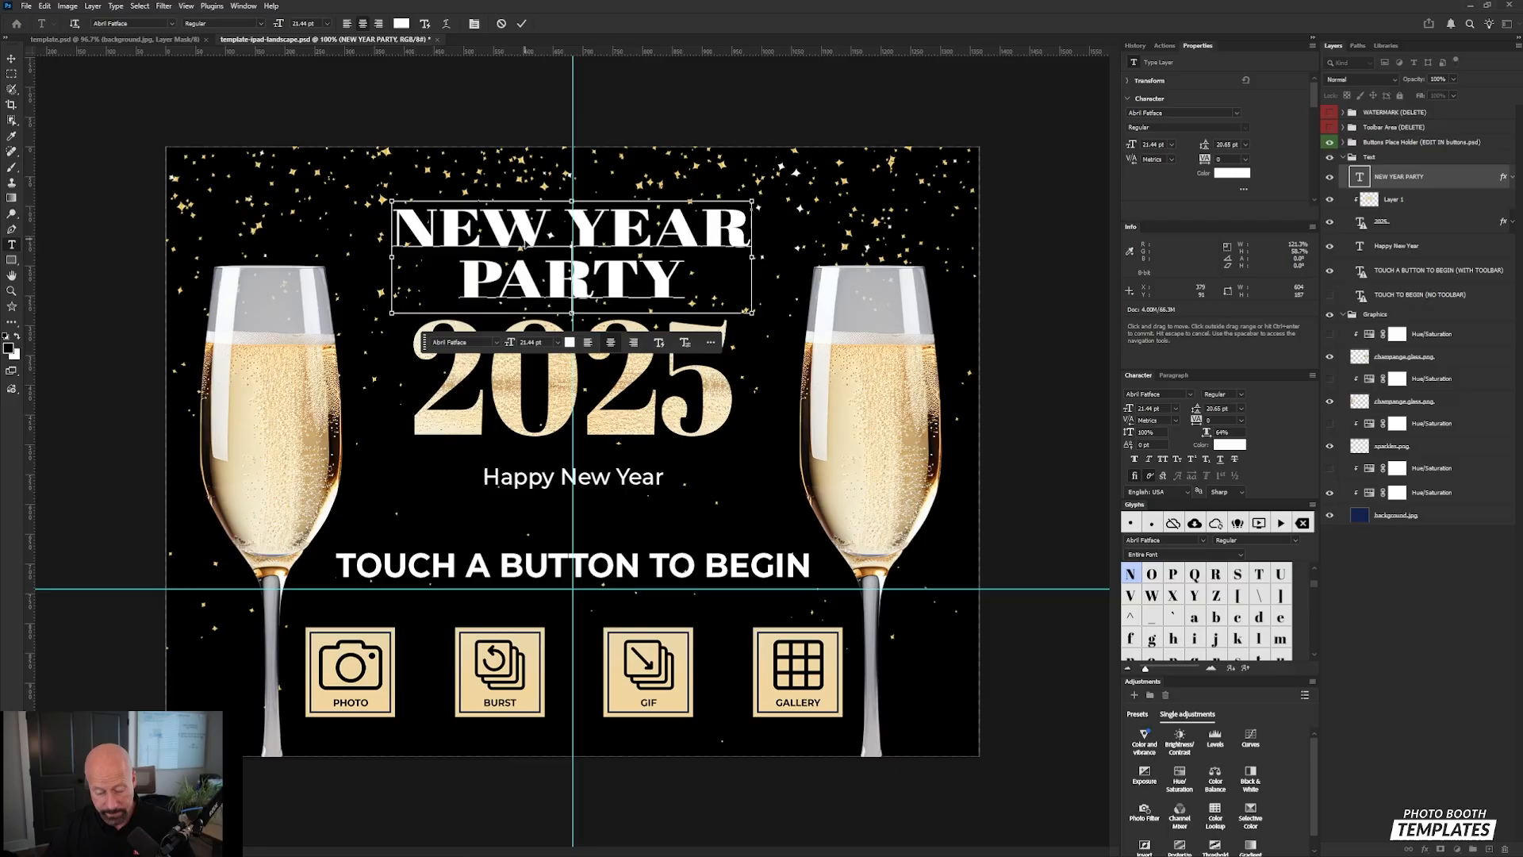
text(Party in the Clouds)
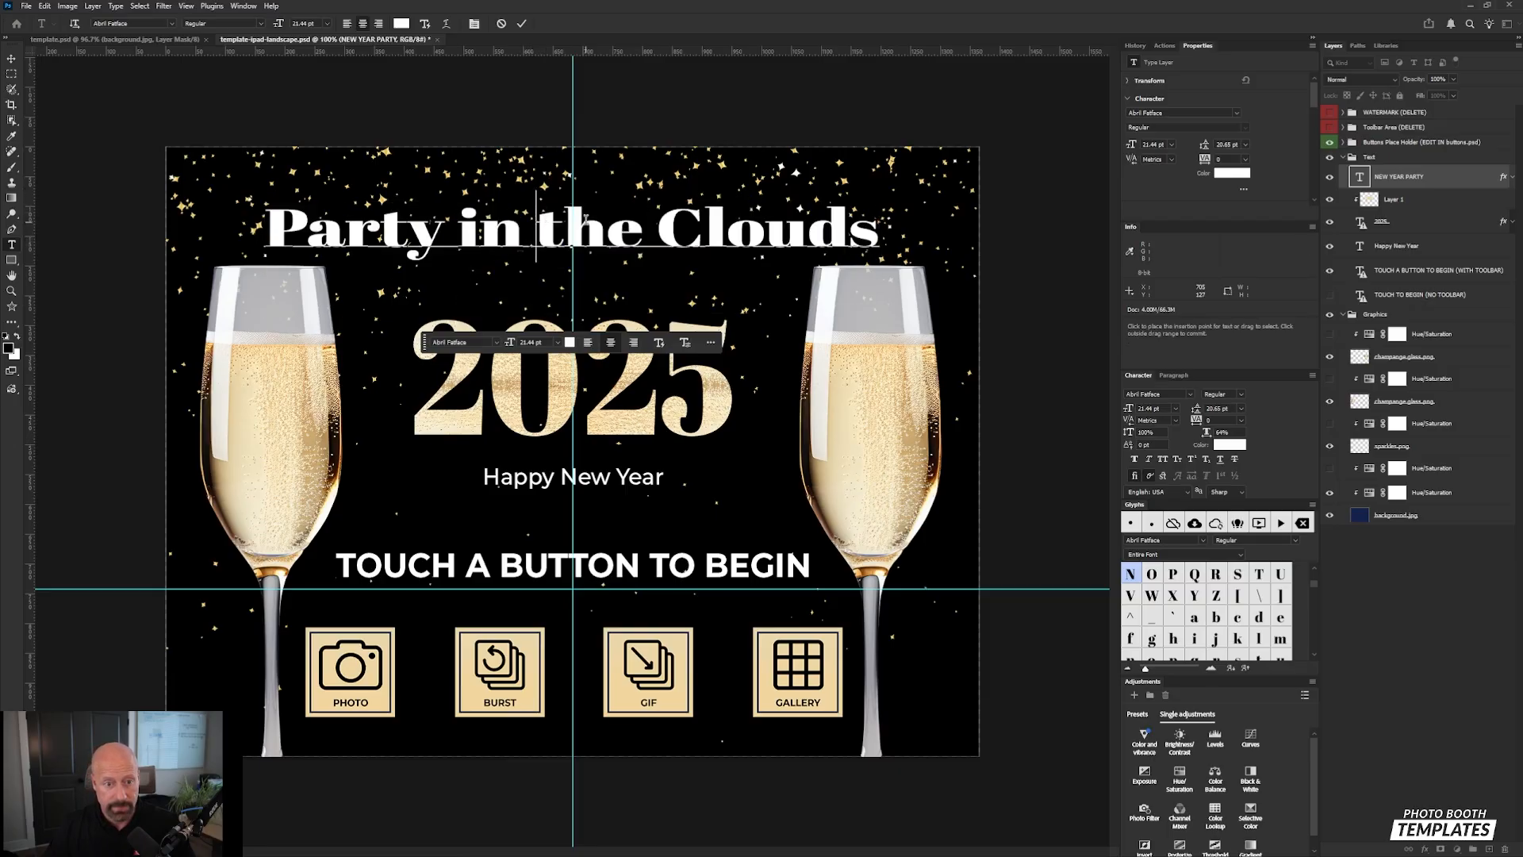
click(535, 206)
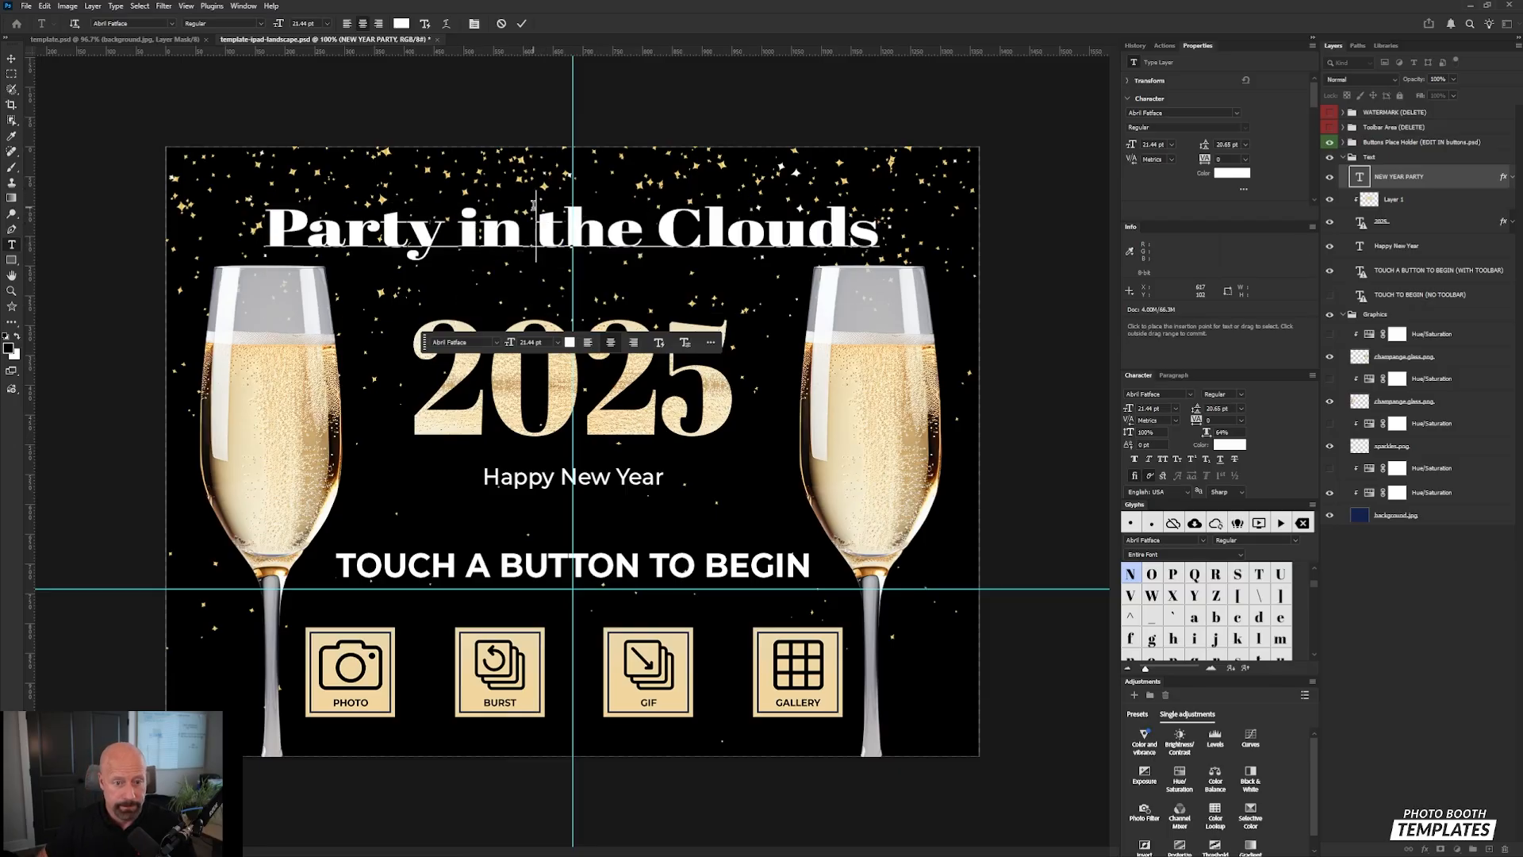
key(Right)
key(Right)
key(Right)
key(Right)
key(Return)
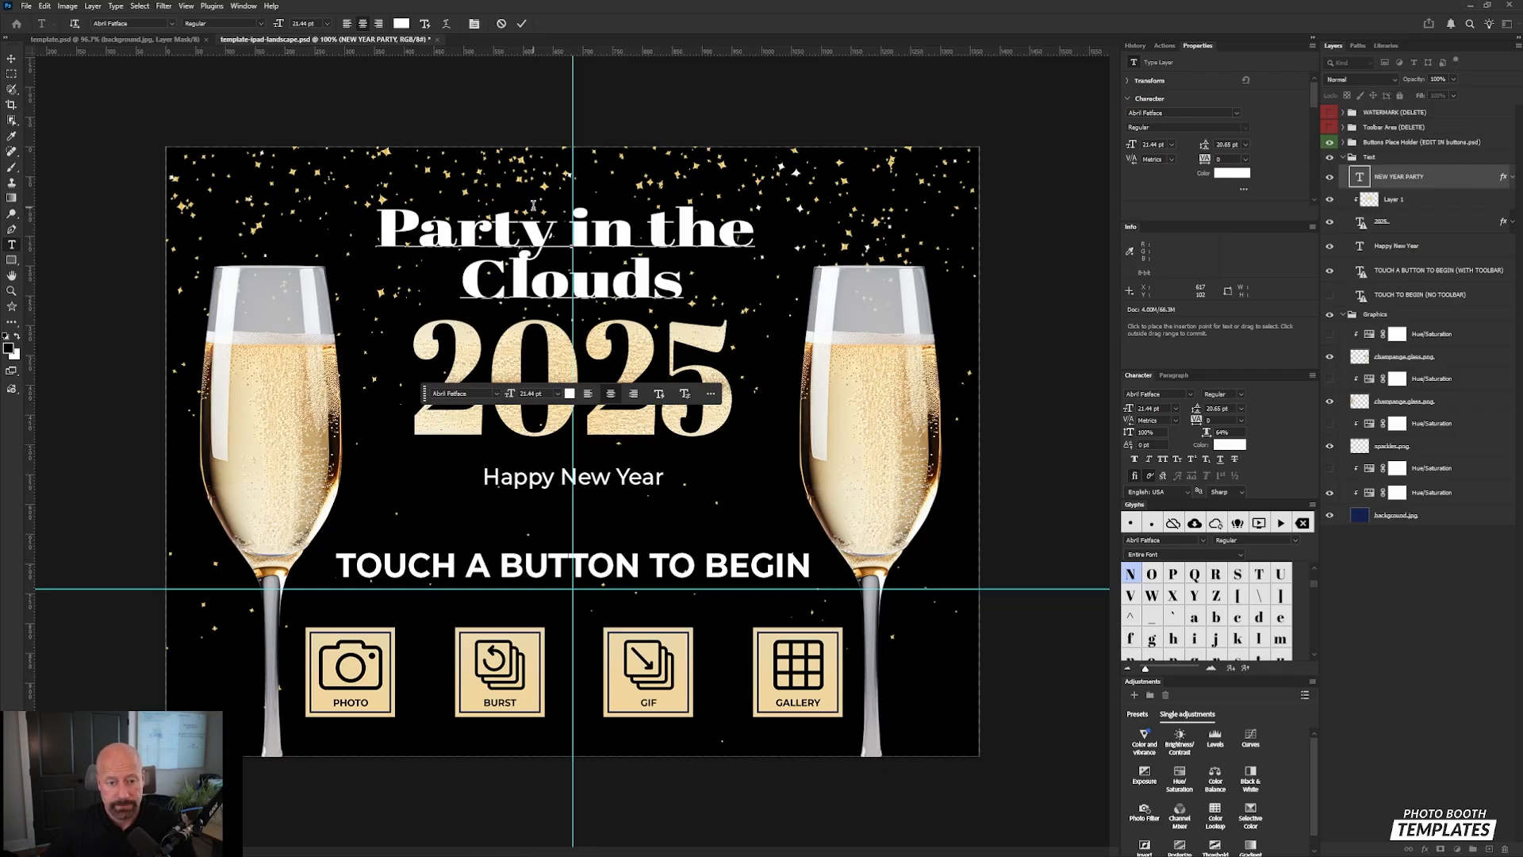
key(ctrl+Return)
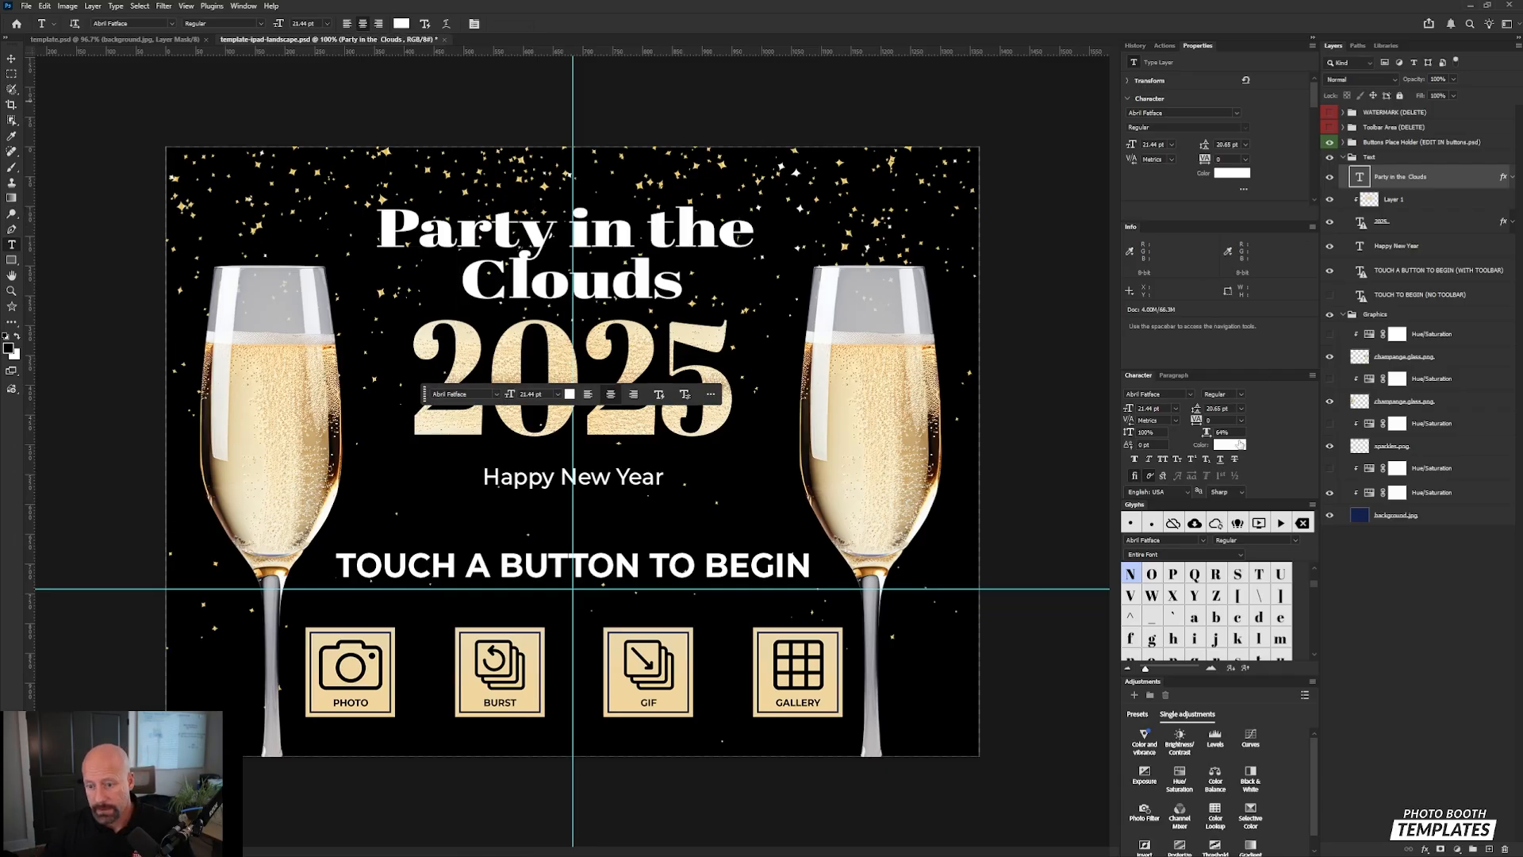
click(1162, 460)
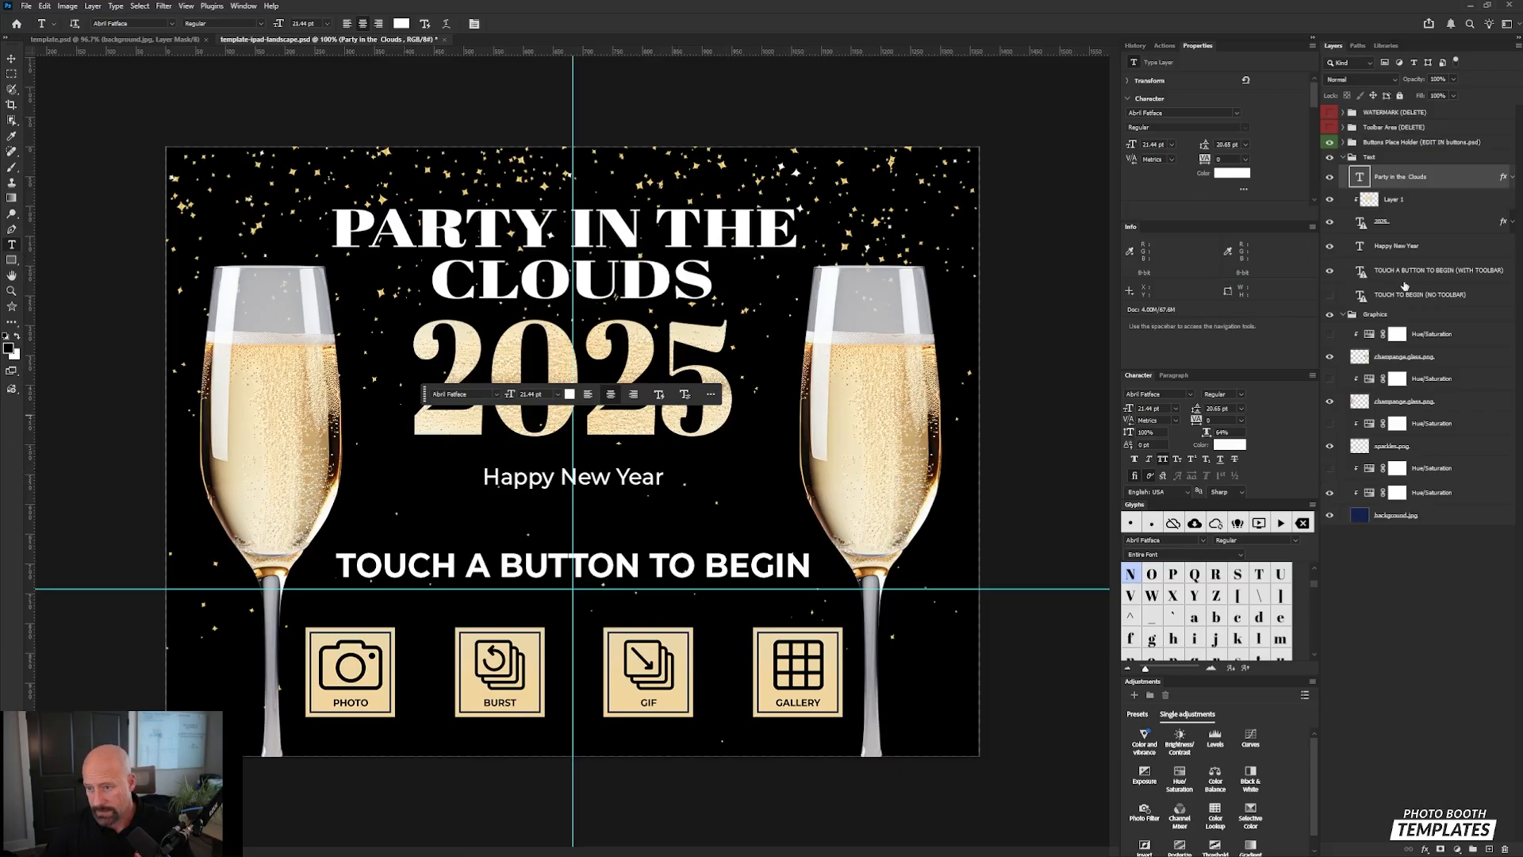
Step: Recolor the headline's drop shadow with a champagne tone sampled from the glass (#e4d5ac) and reduce its opacity to roughly half
click(1510, 177)
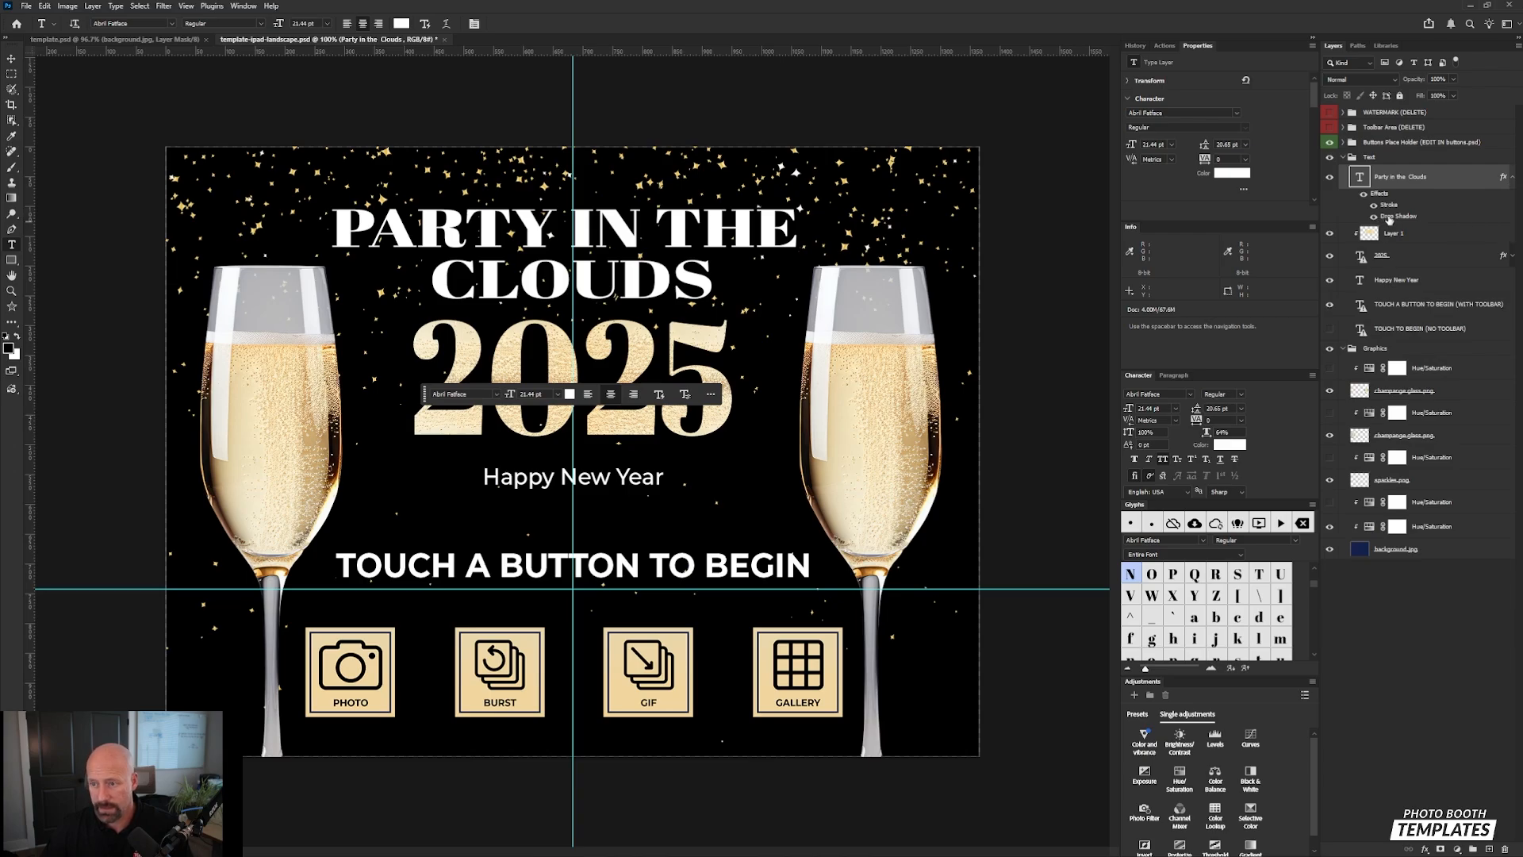
double_click(1390, 217)
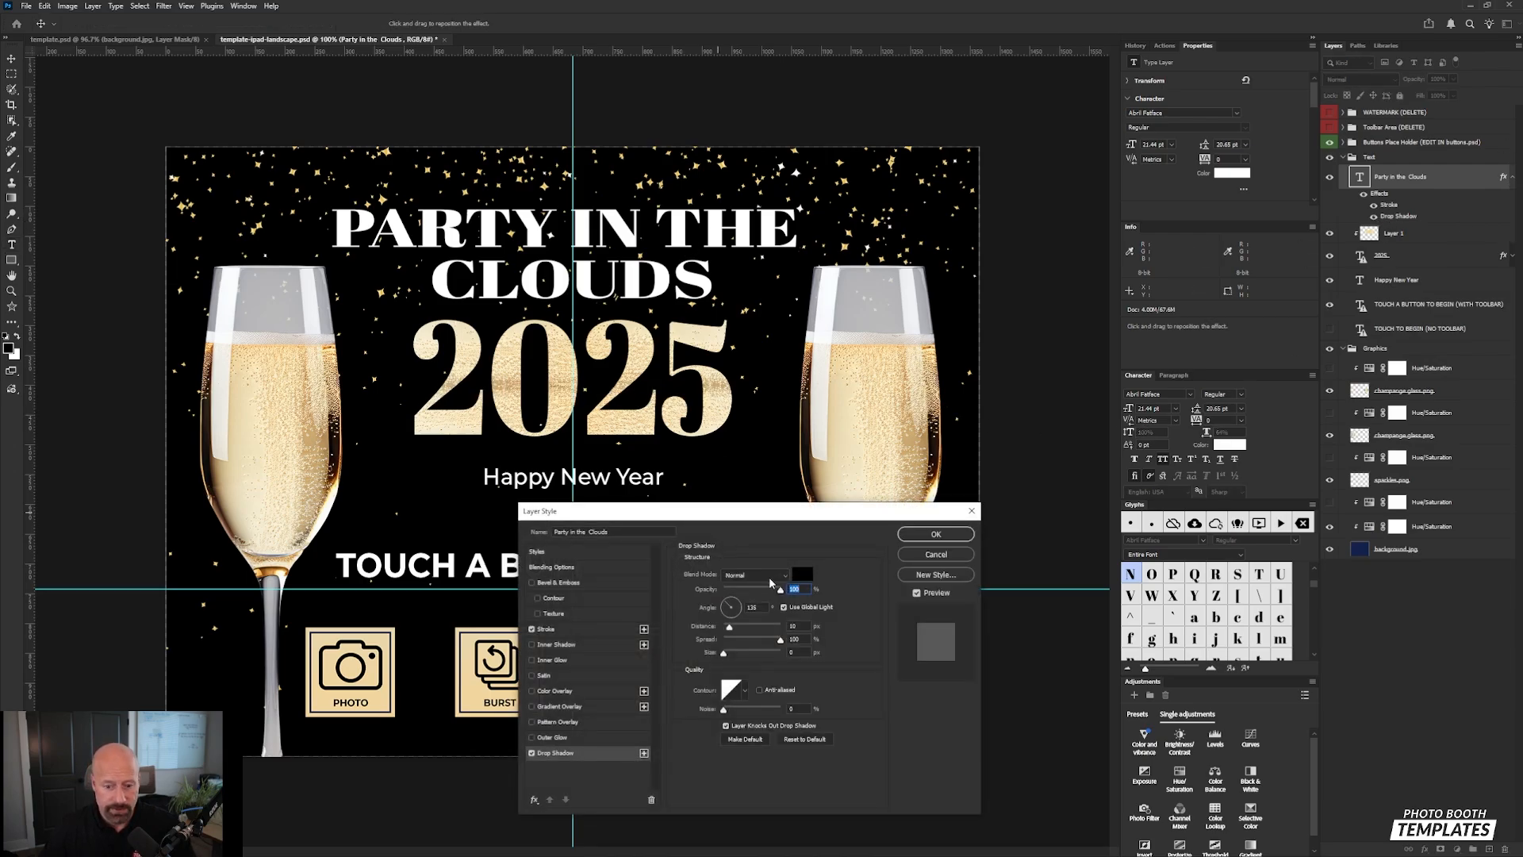
click(801, 574)
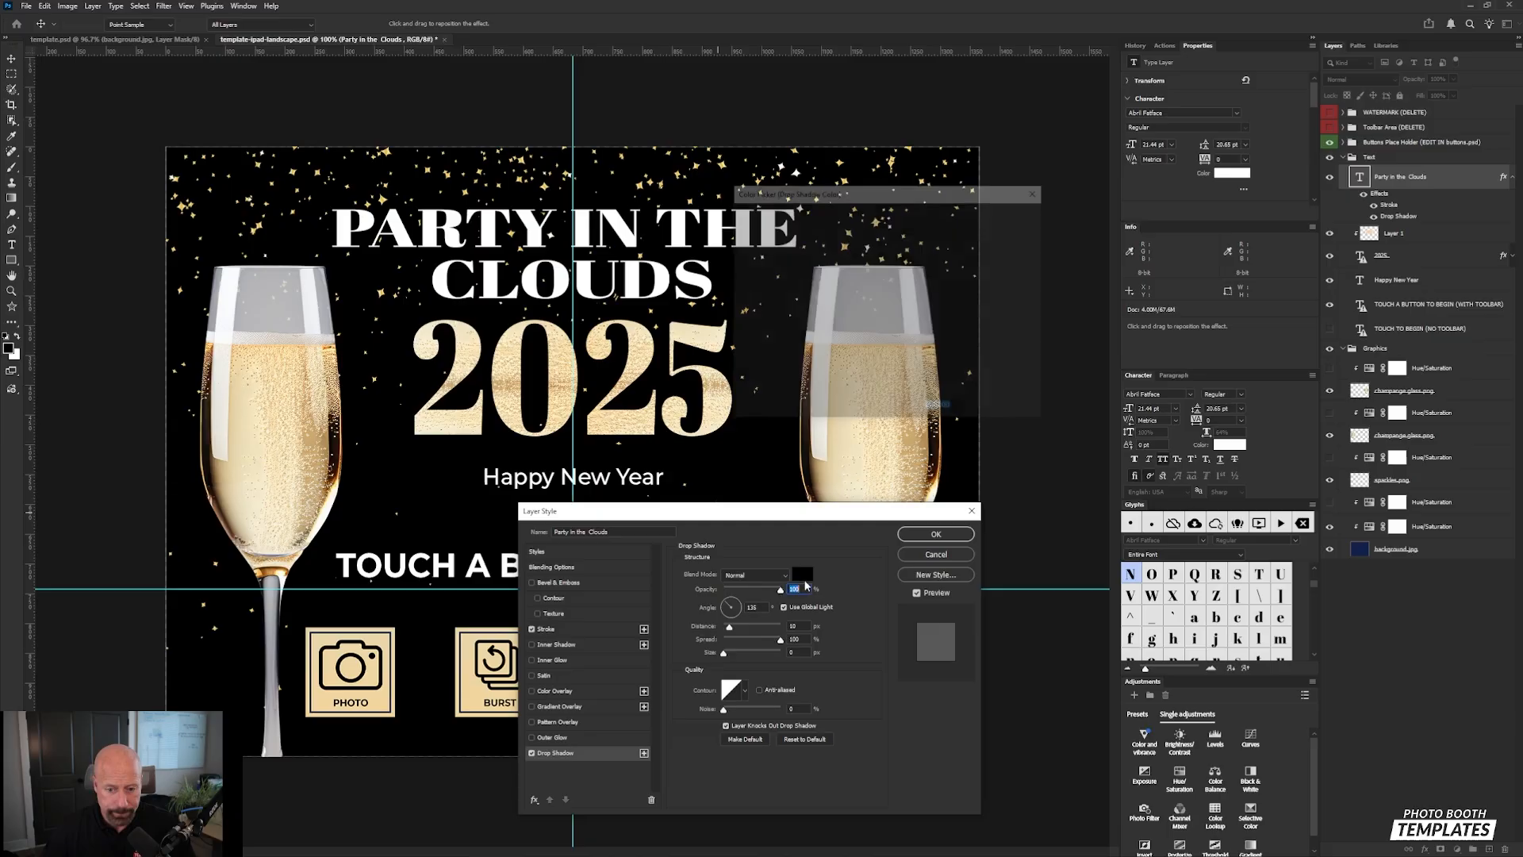
click(254, 421)
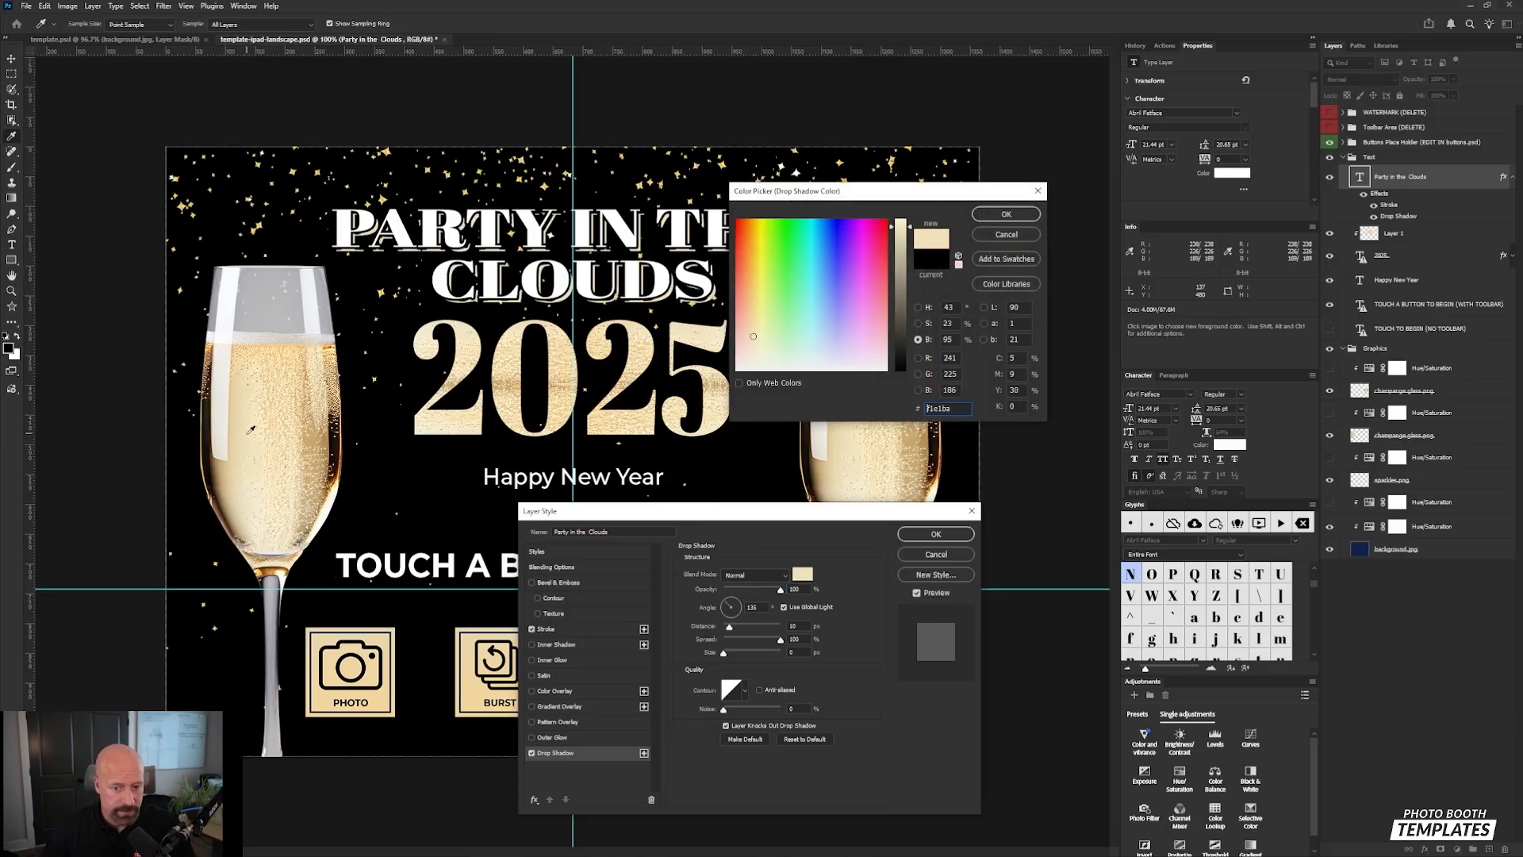
click(238, 461)
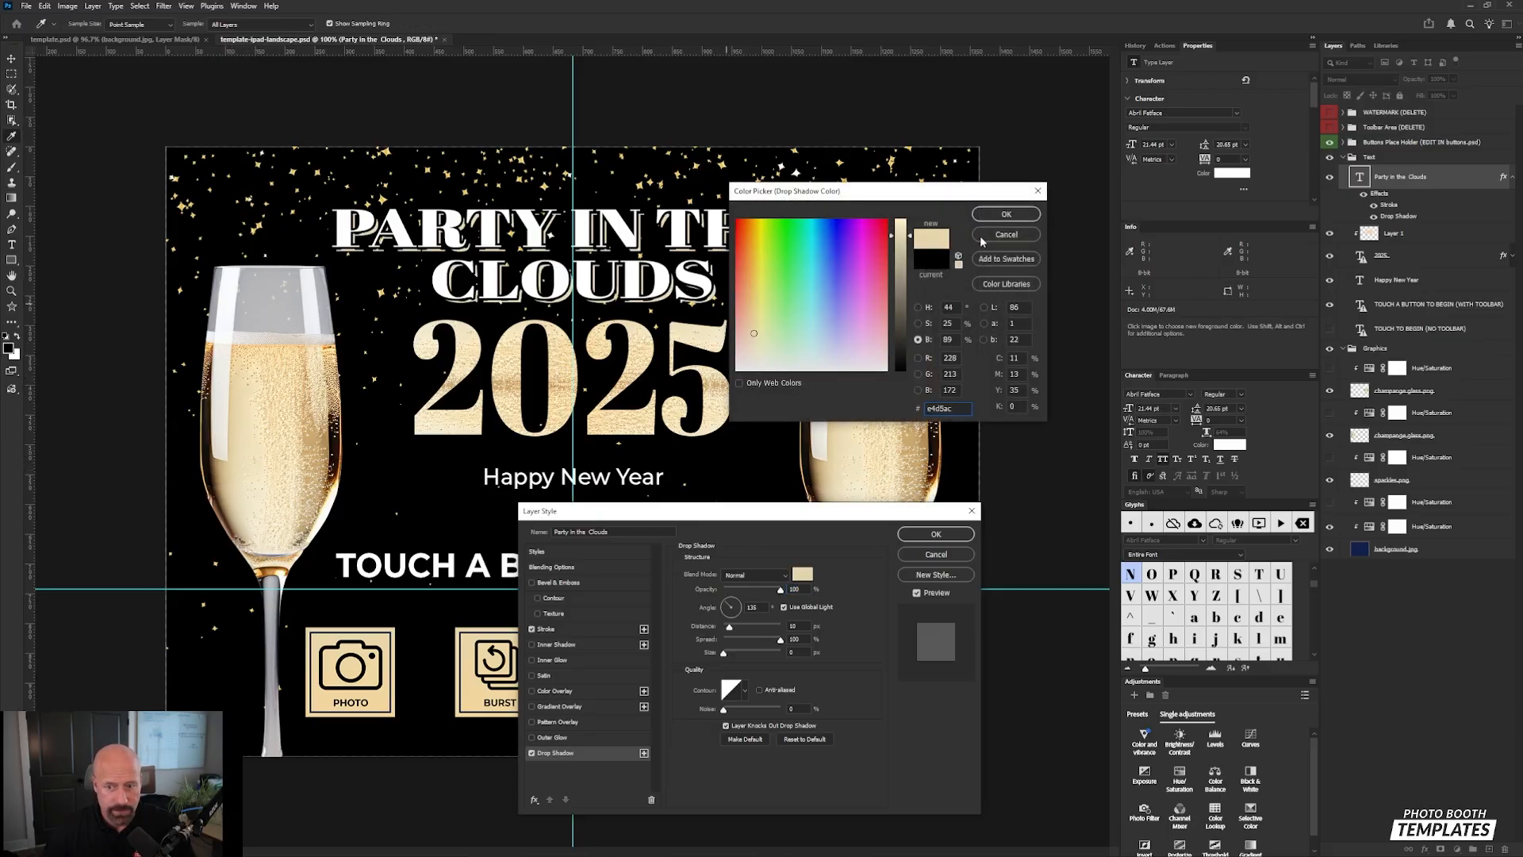
click(993, 216)
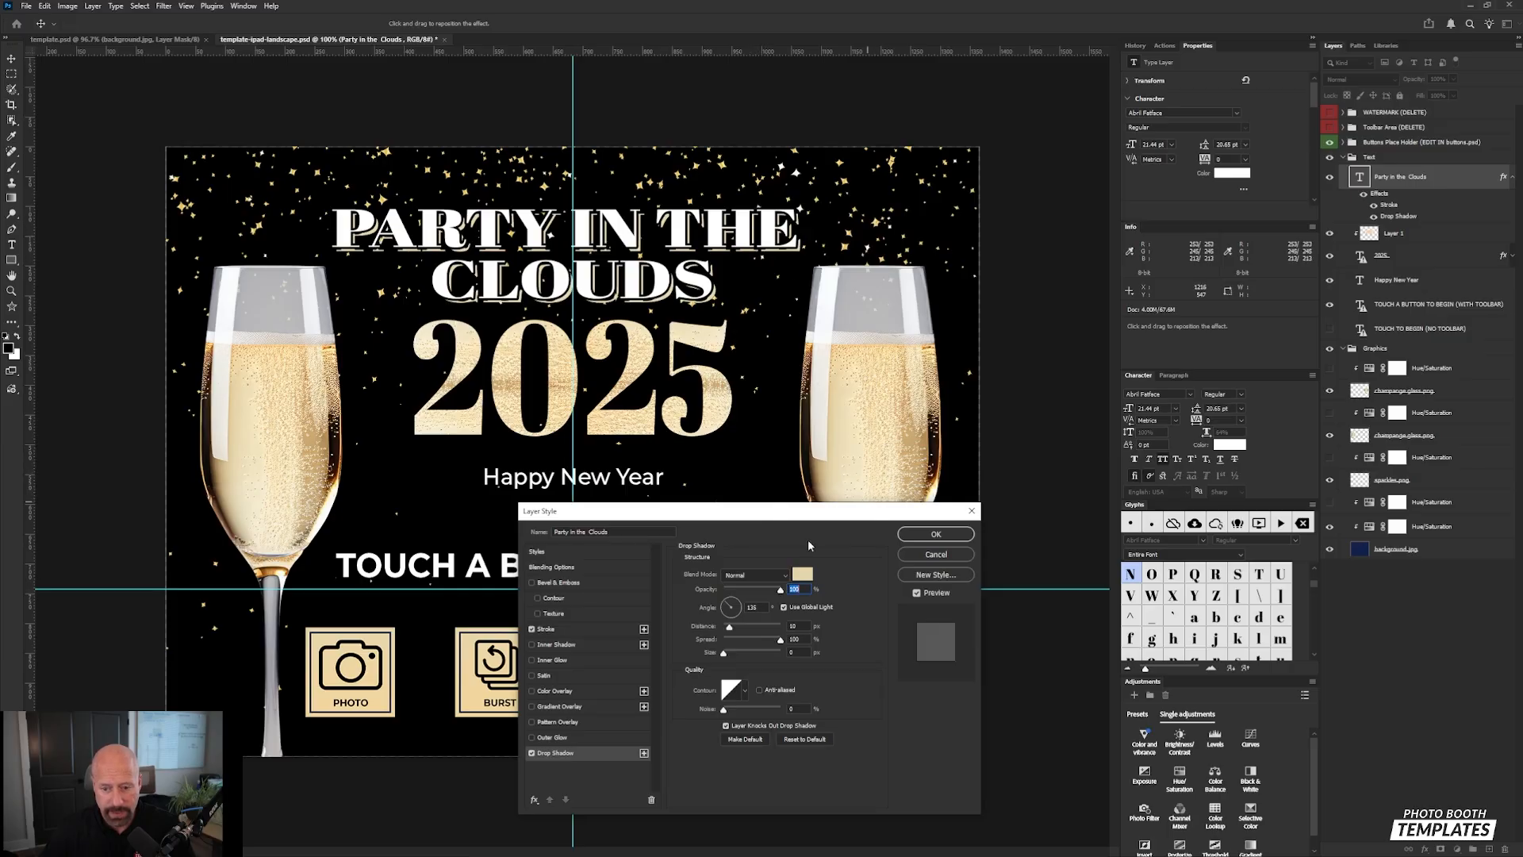
drag(779, 597, 759, 597)
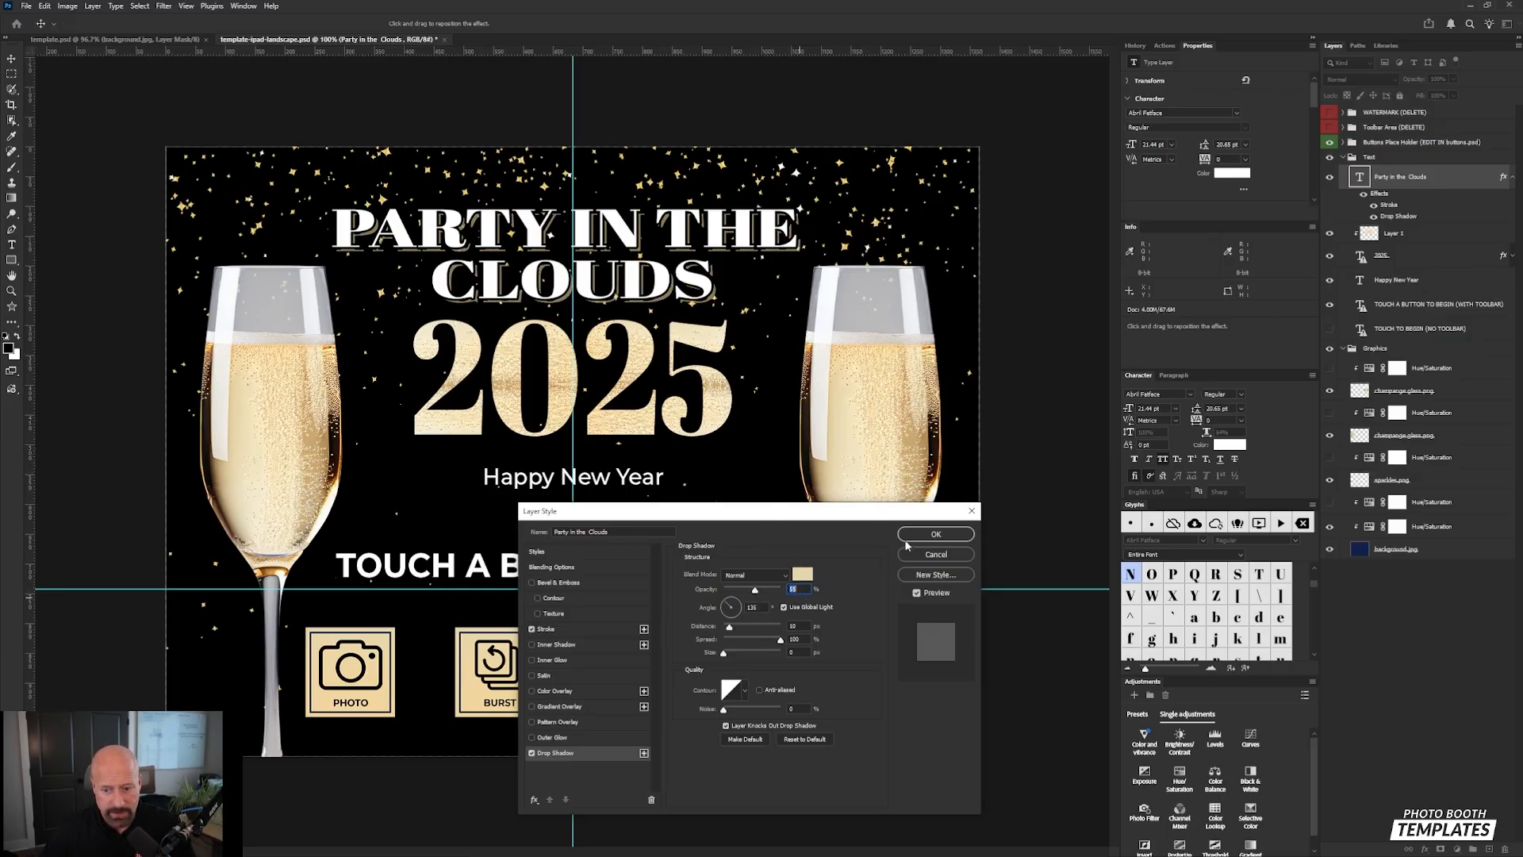
click(936, 534)
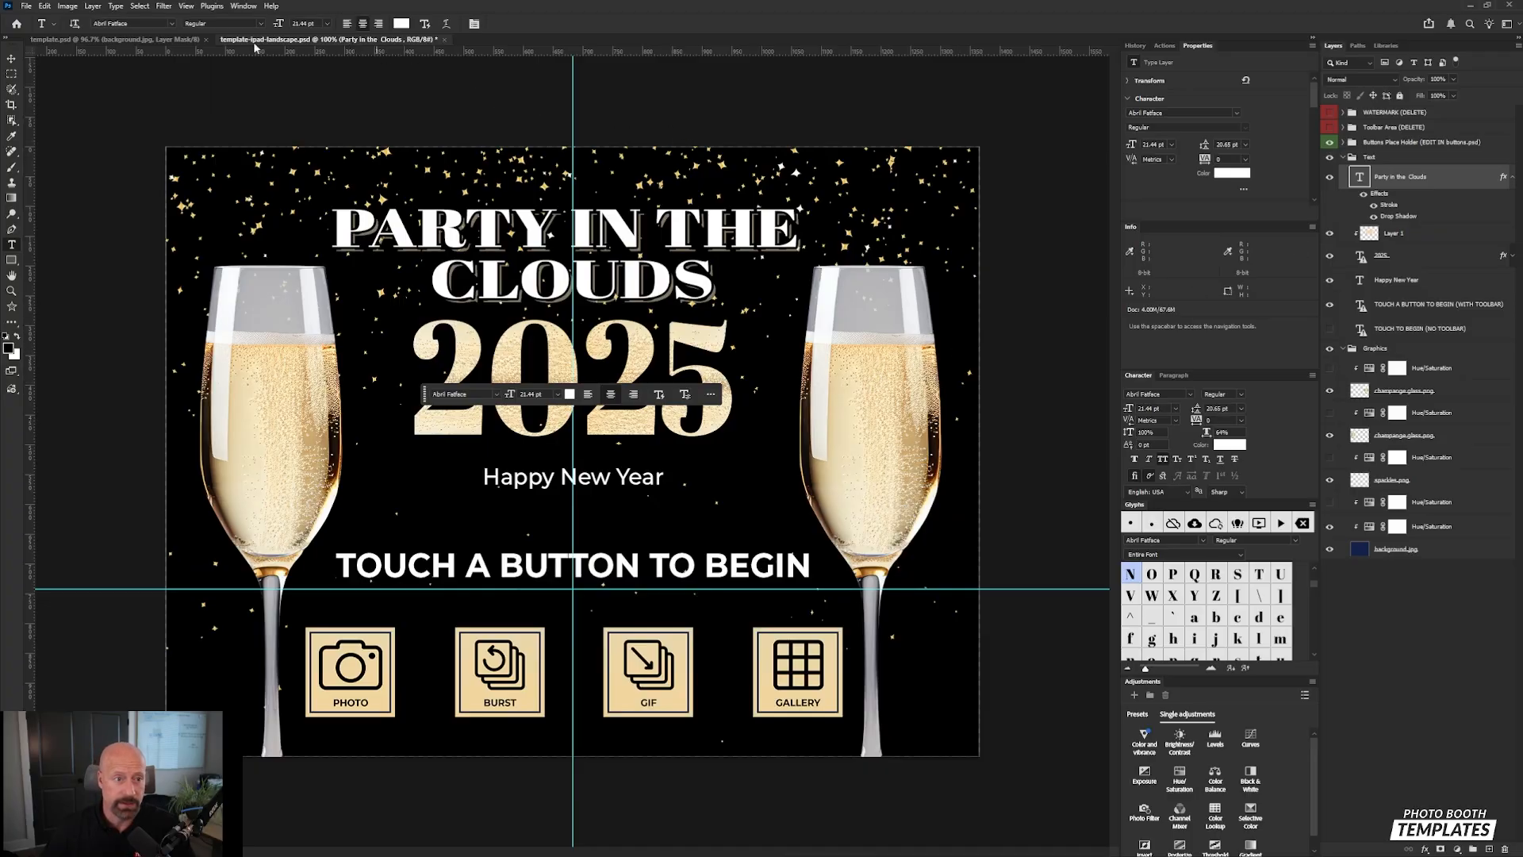
Step: Copy the layer style of the "Party in the Clouds" text in template.psd and paste it onto the iPad landscape headline
key(v)
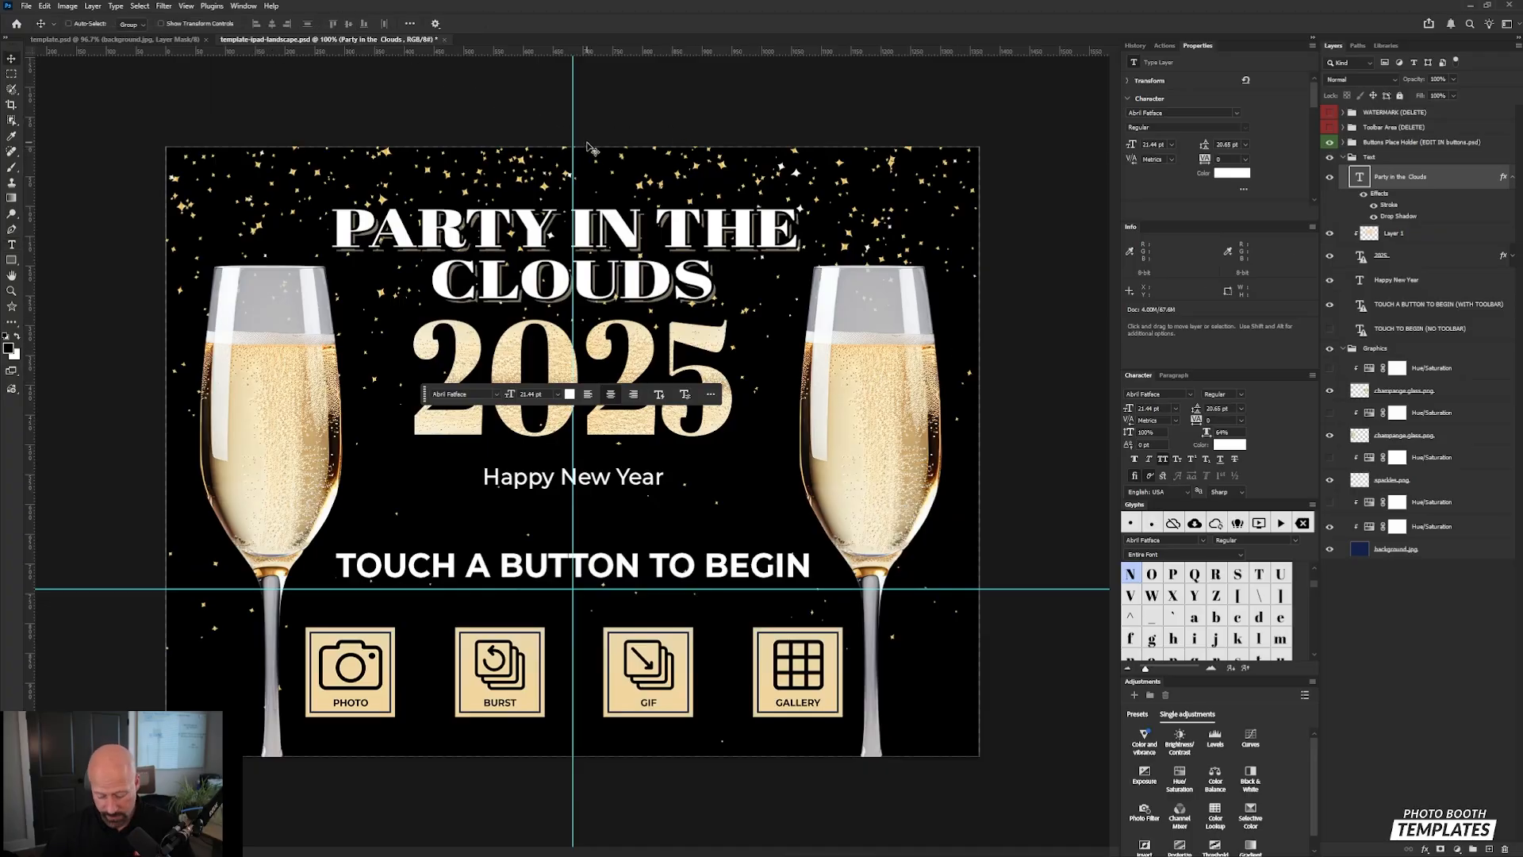
click(159, 40)
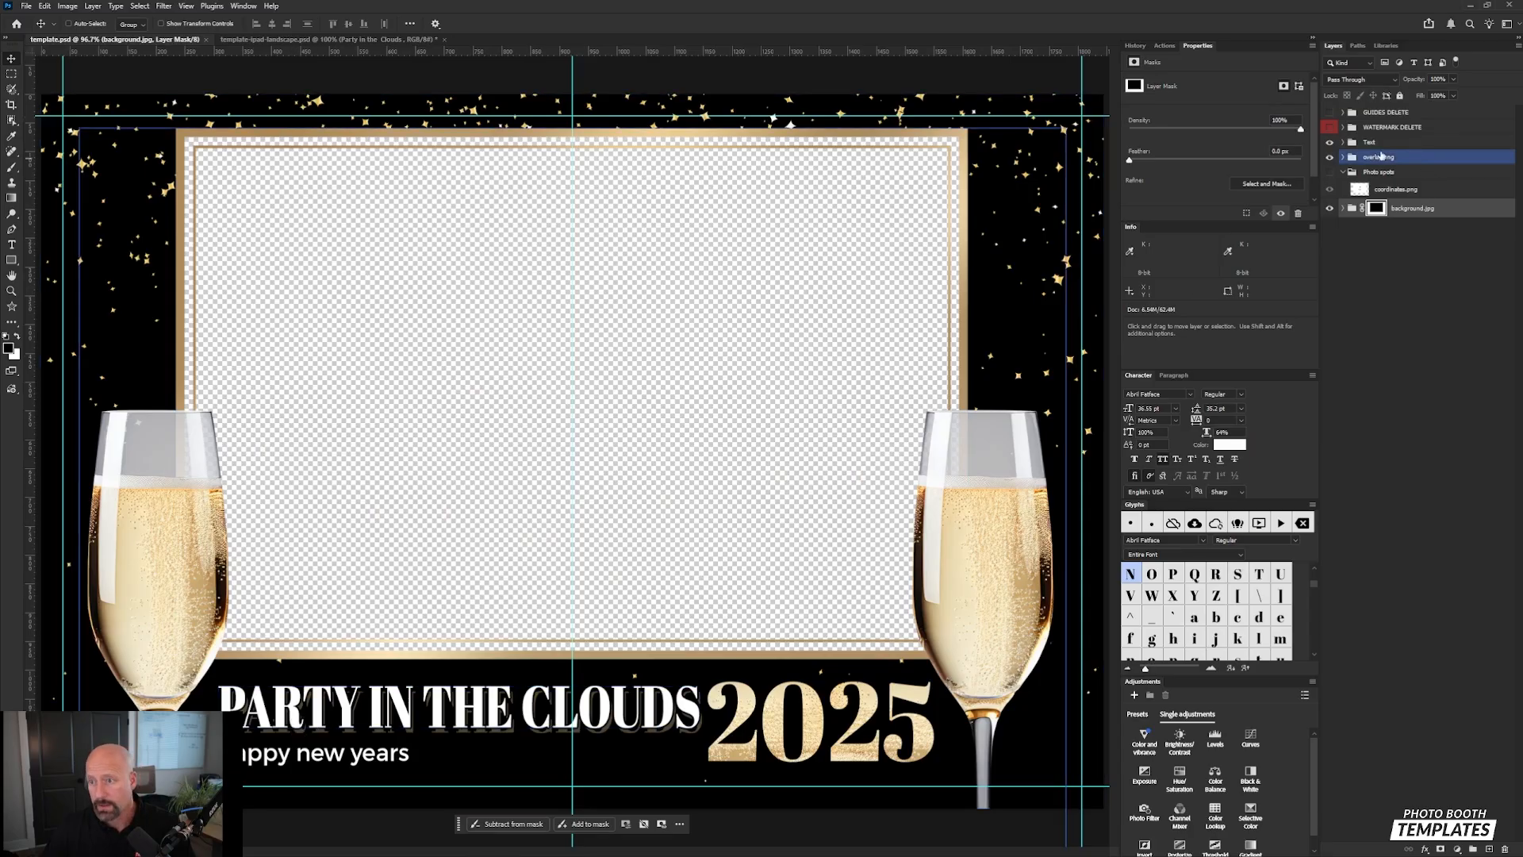
click(1345, 144)
click(1344, 144)
click(1421, 162)
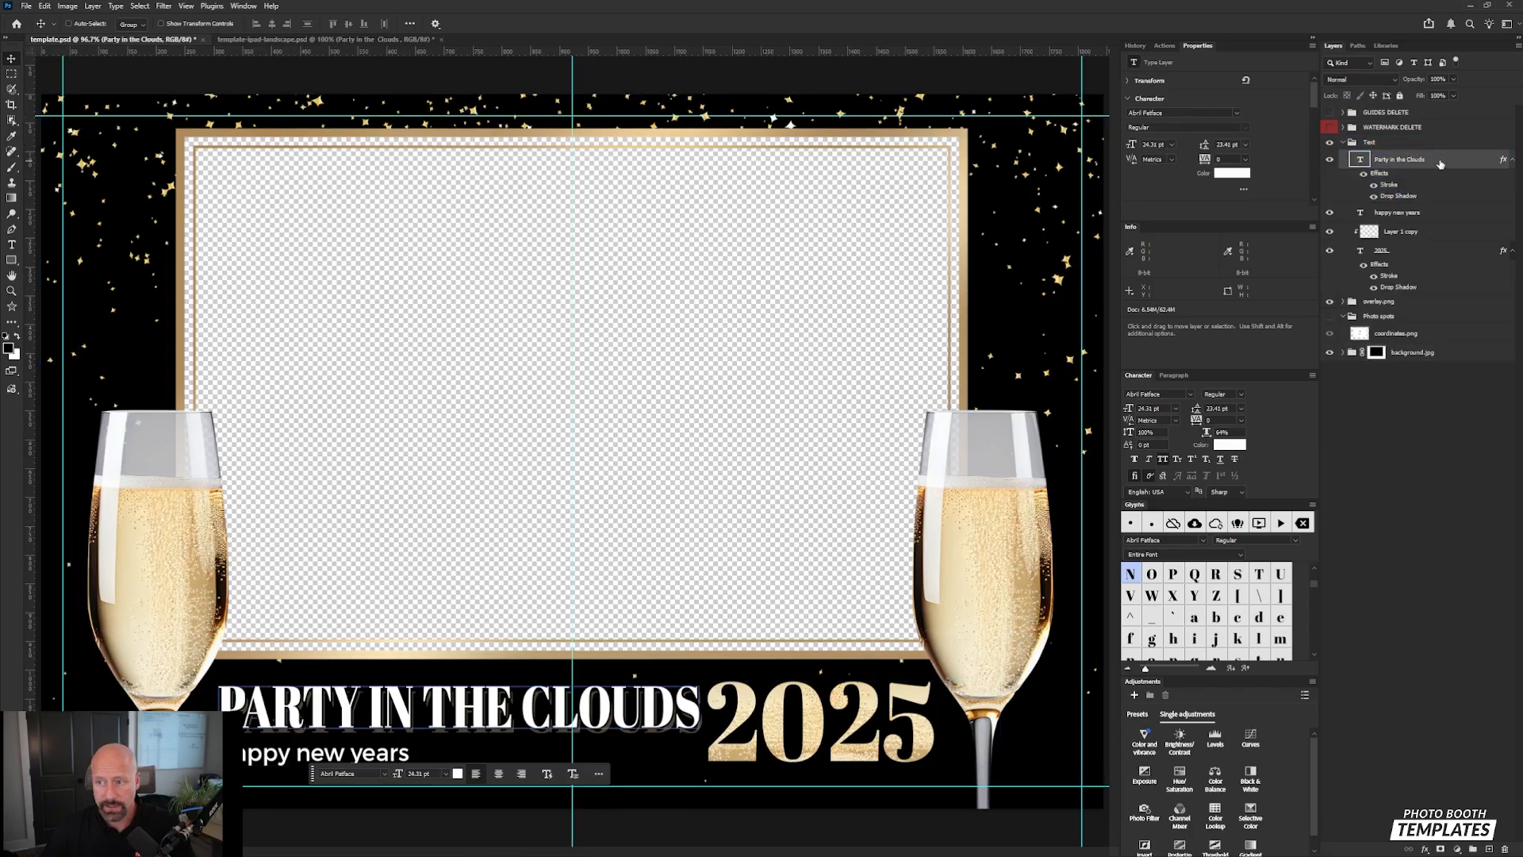
right_click(1440, 165)
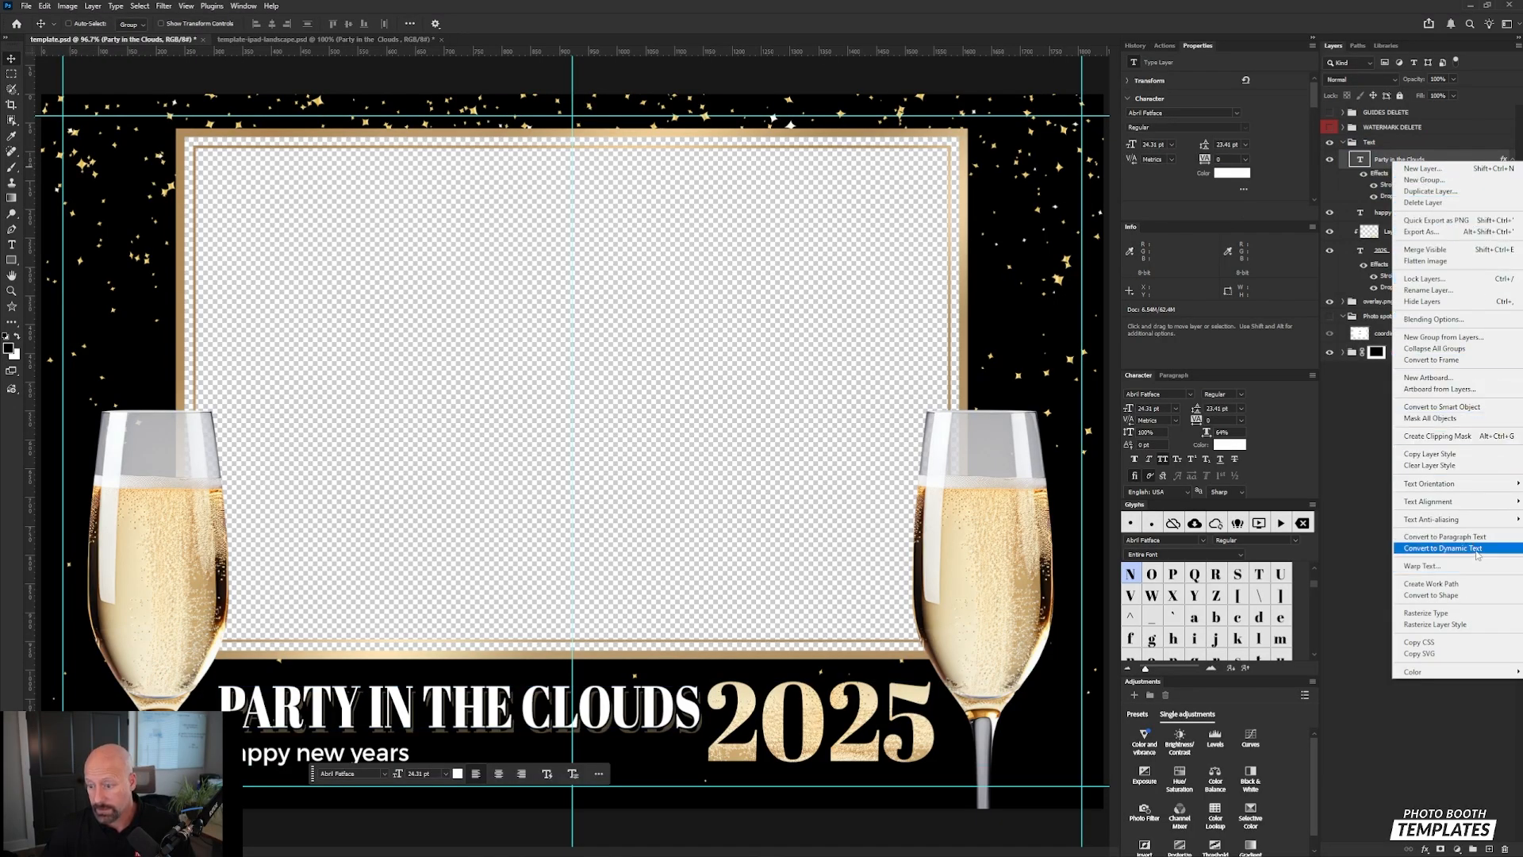
click(1461, 458)
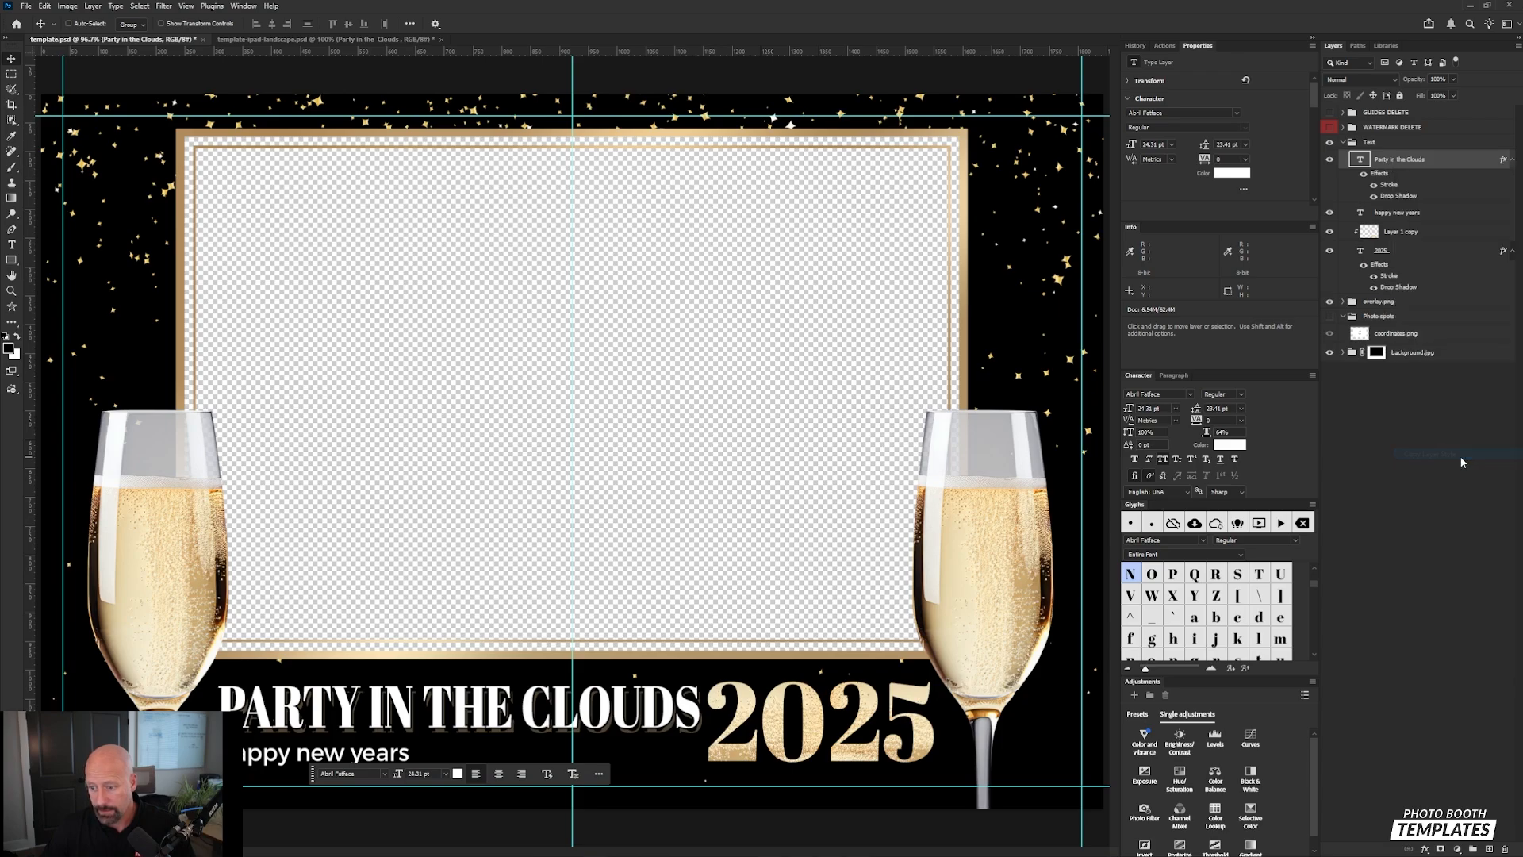
click(334, 41)
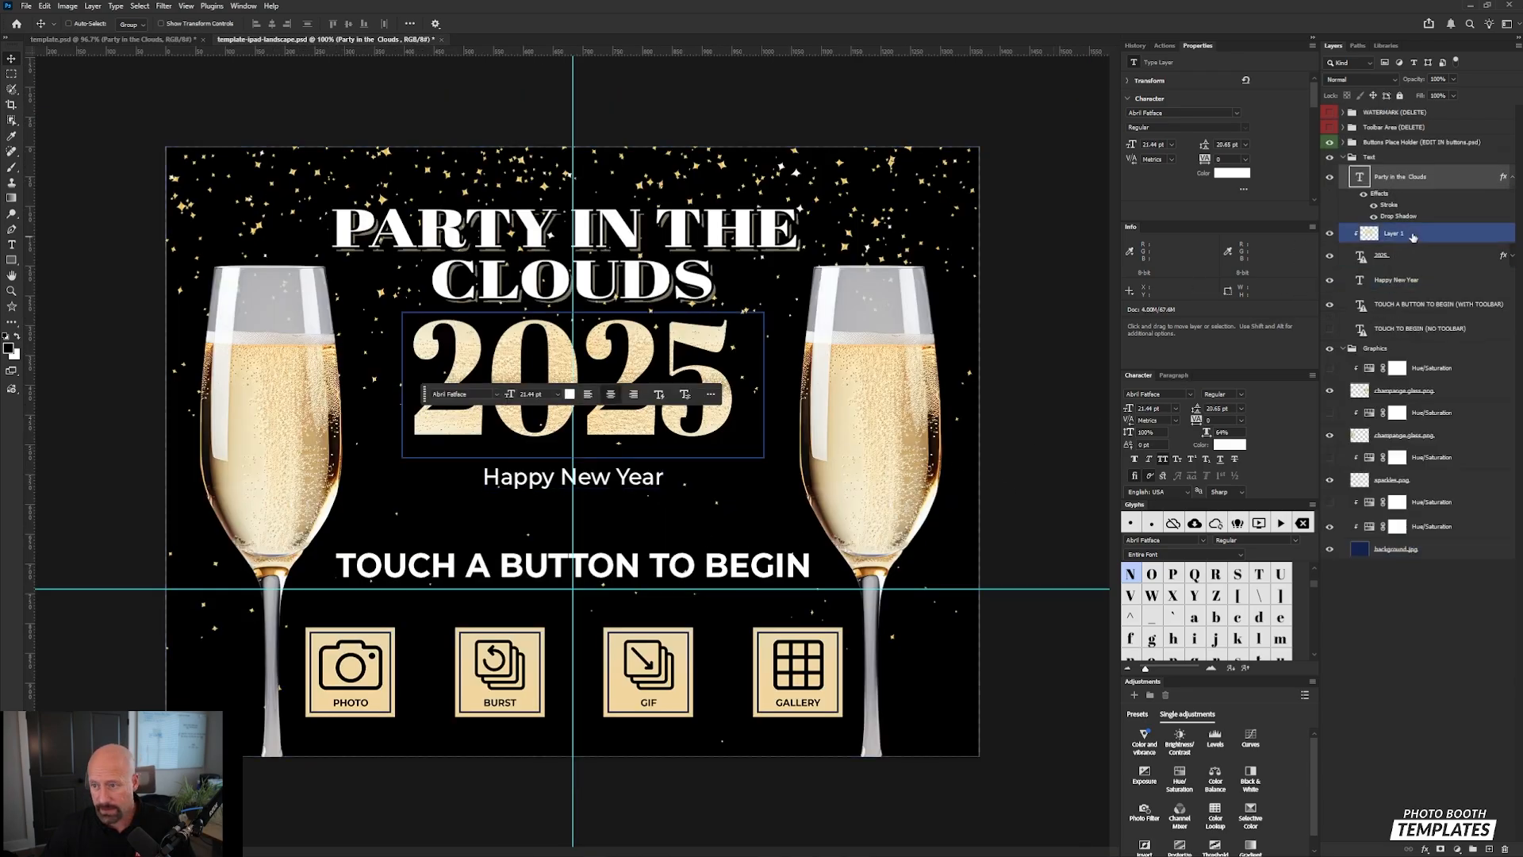
right_click(1457, 180)
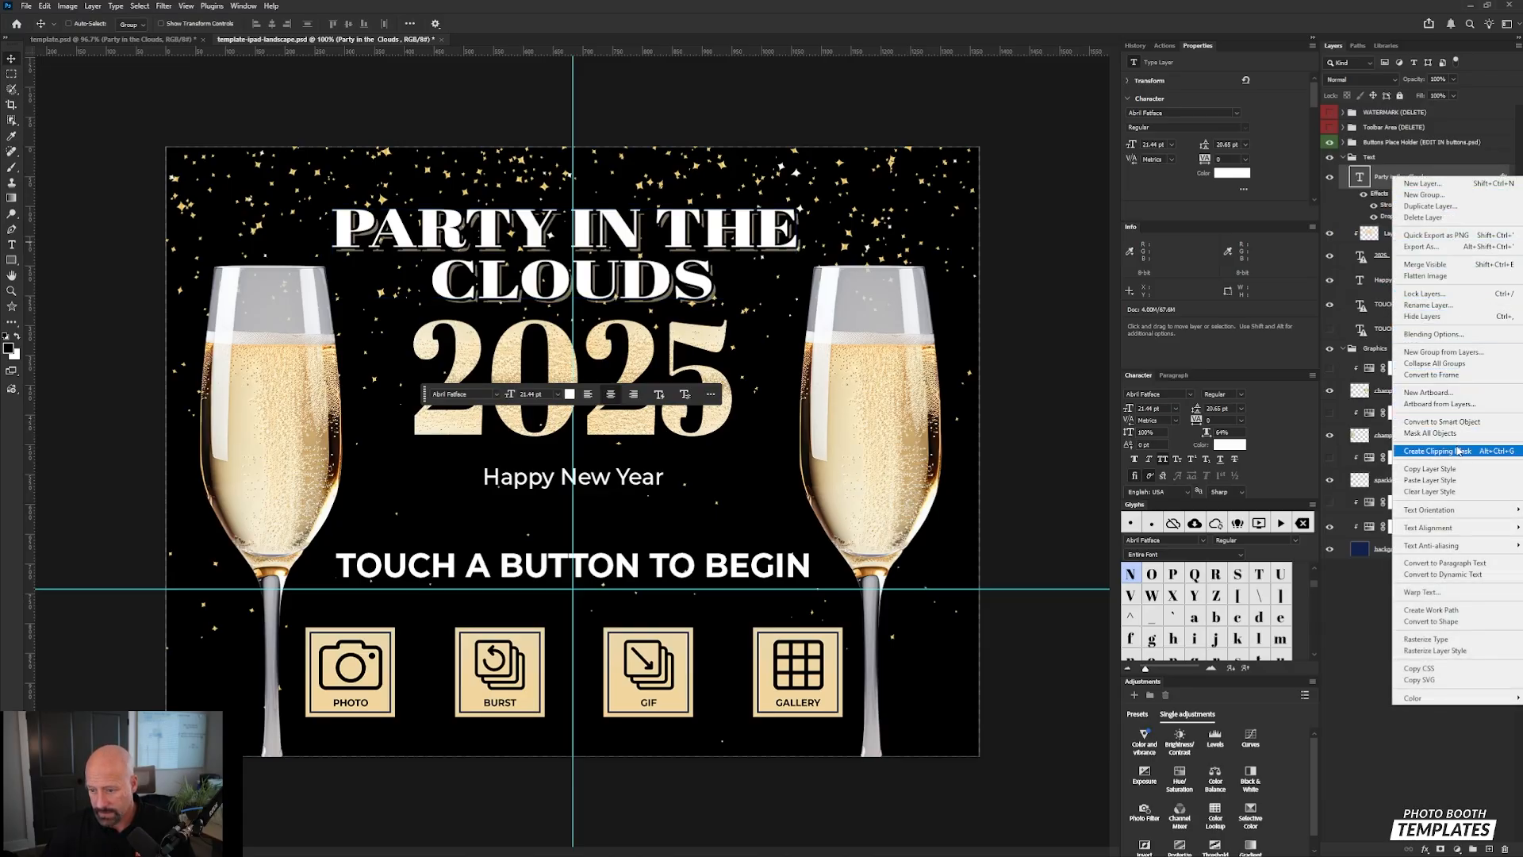
click(1456, 480)
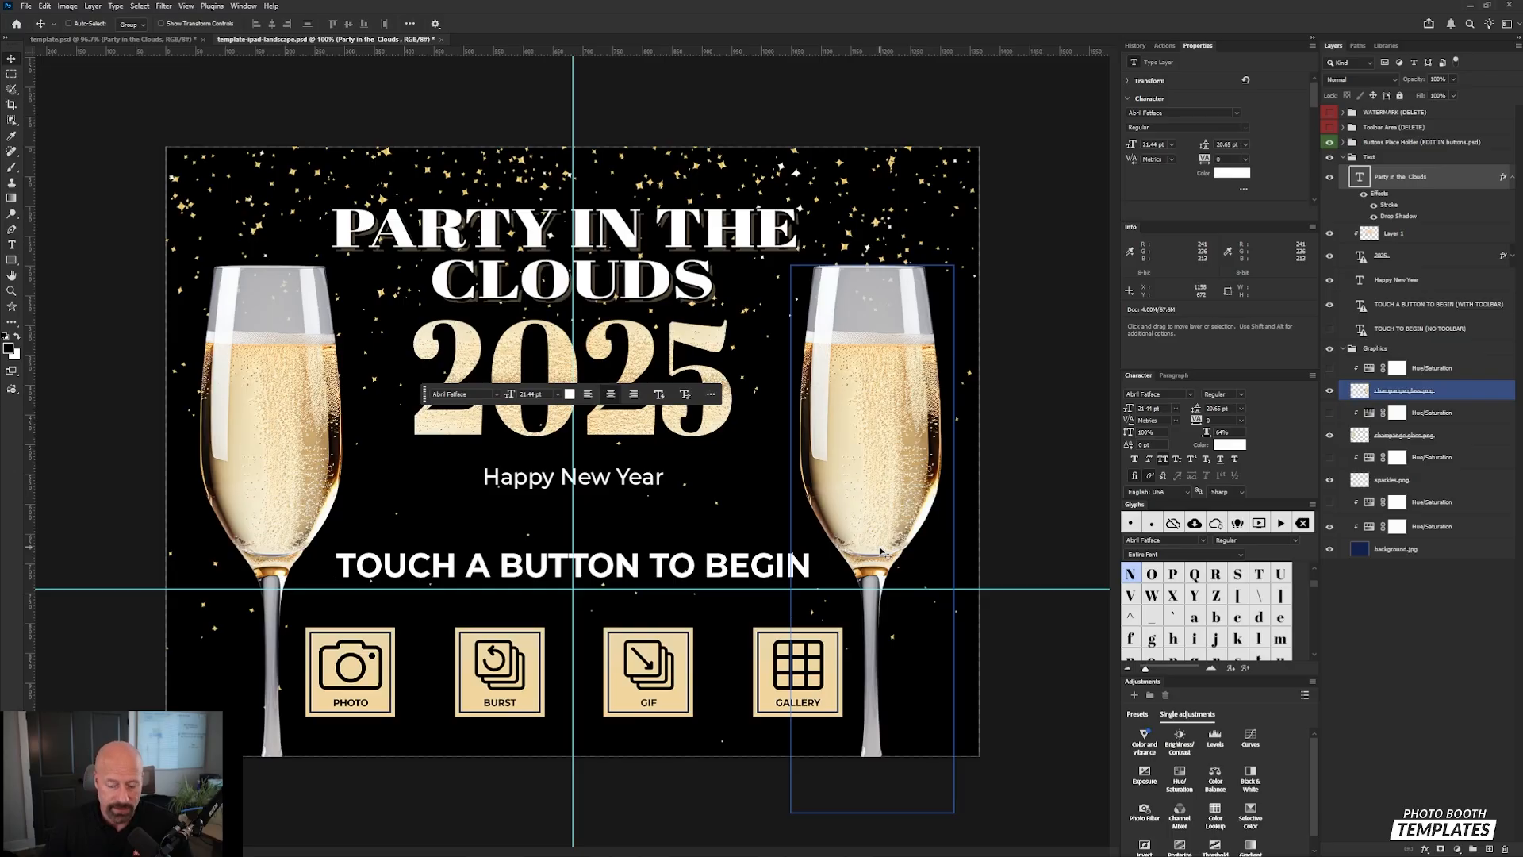
Step: Compare the iPad landscape screen with the print template and preview its PNG export settings without exporting
click(95, 40)
click(343, 38)
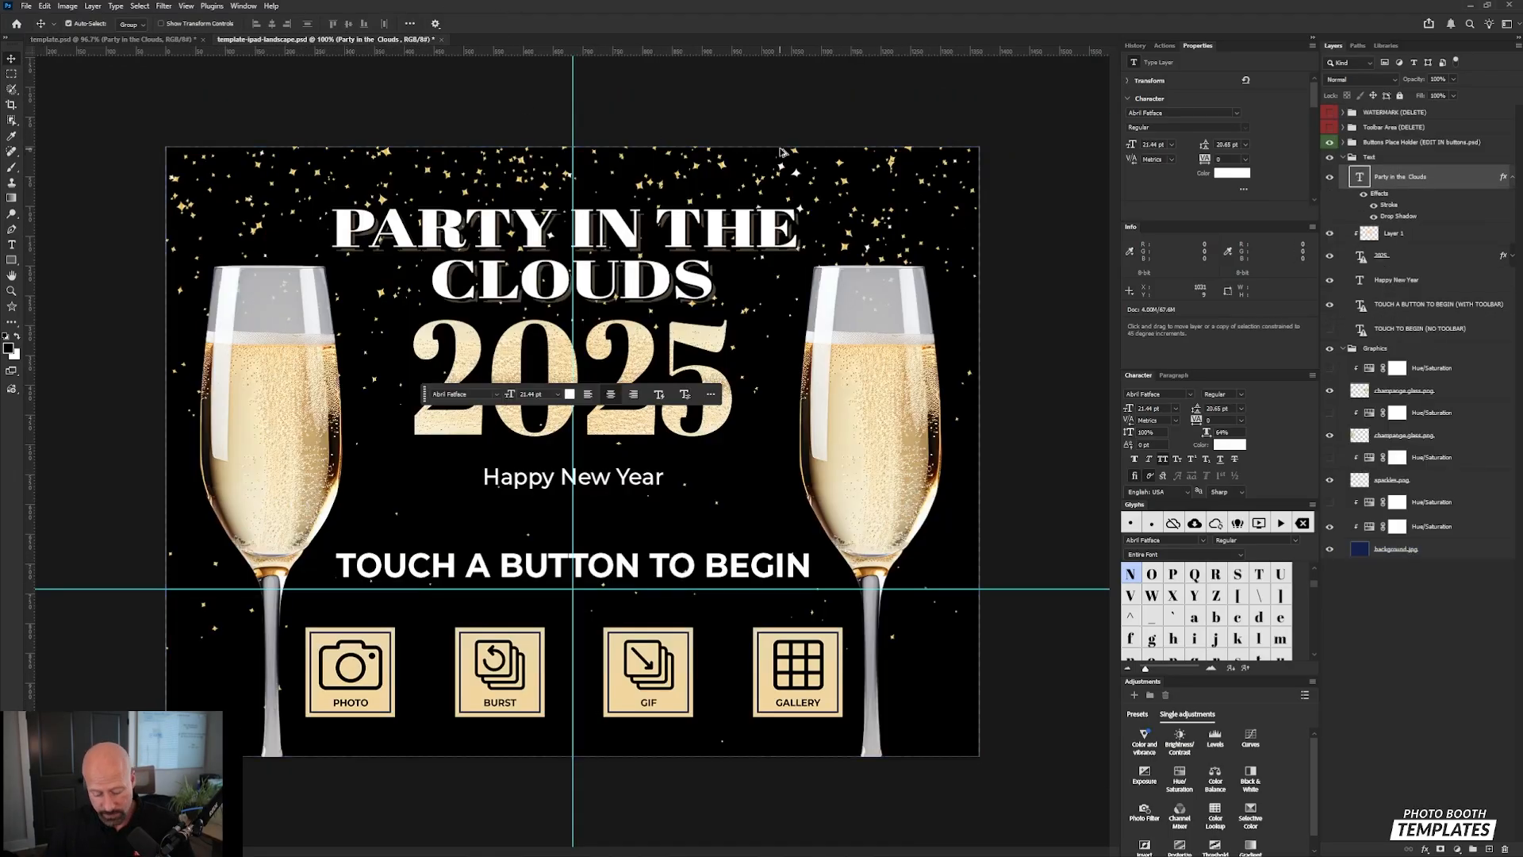
key(ctrl+alt+shift+w)
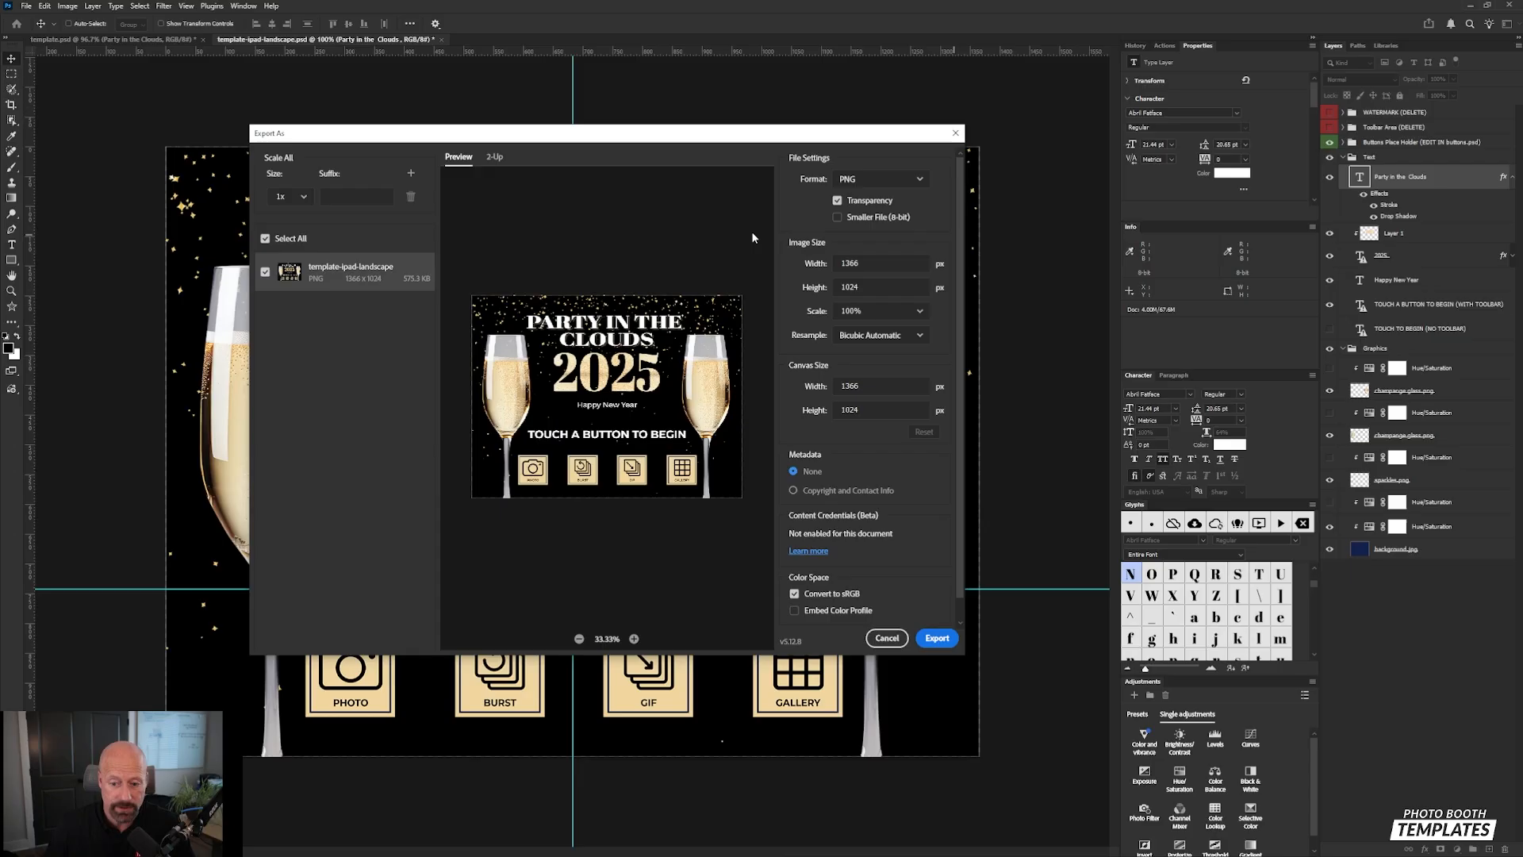
click(887, 638)
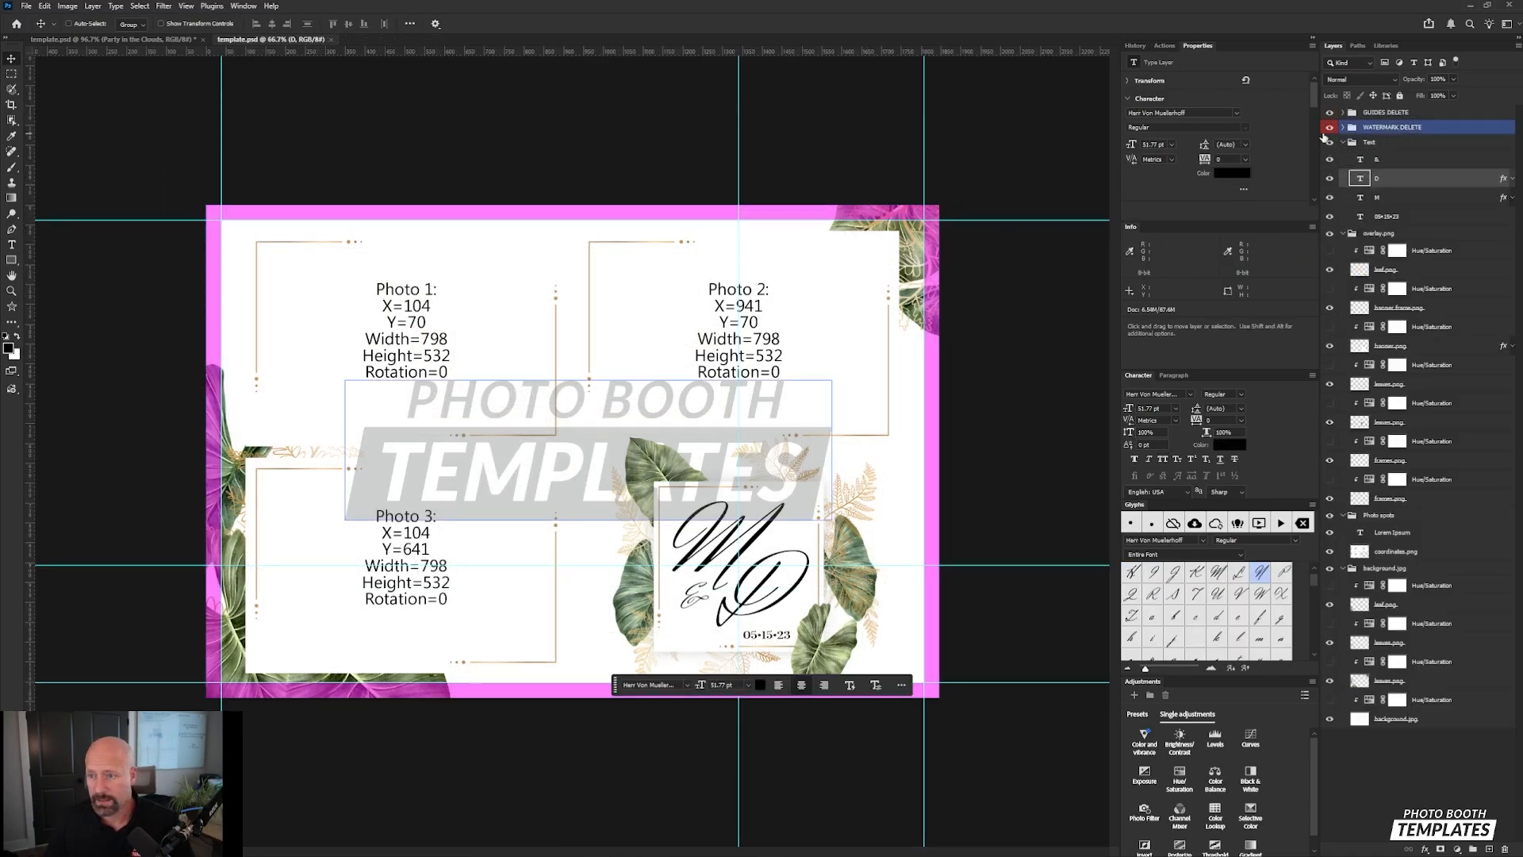
Step: Hide the watermark and guides groups of the leaf monogram template and give the coordinates.png photo spots a bright blue Color Overlay
drag(1329, 126, 1333, 42)
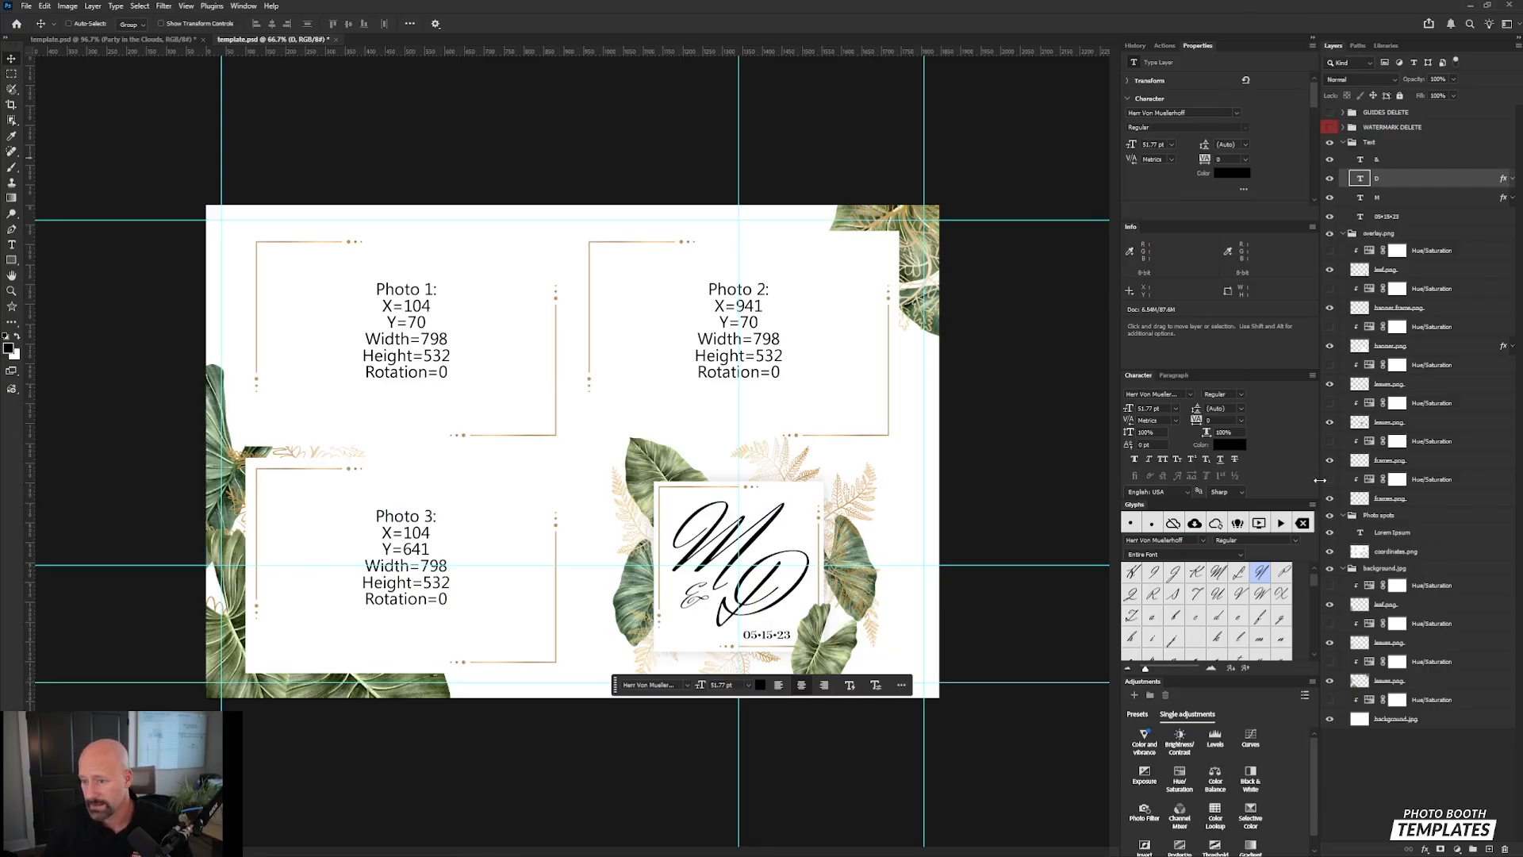
click(1411, 552)
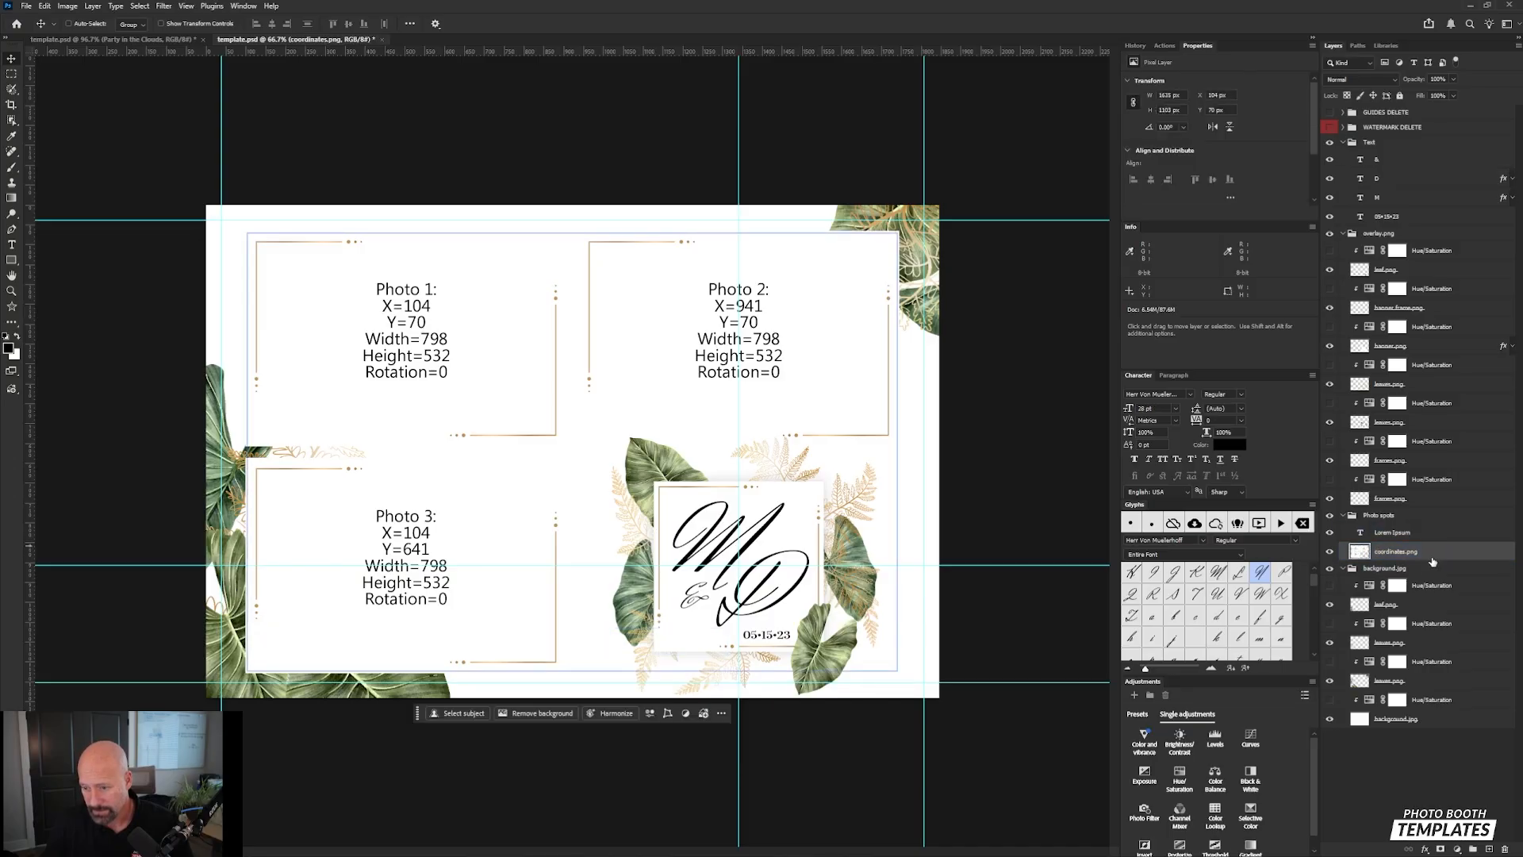
double_click(1466, 555)
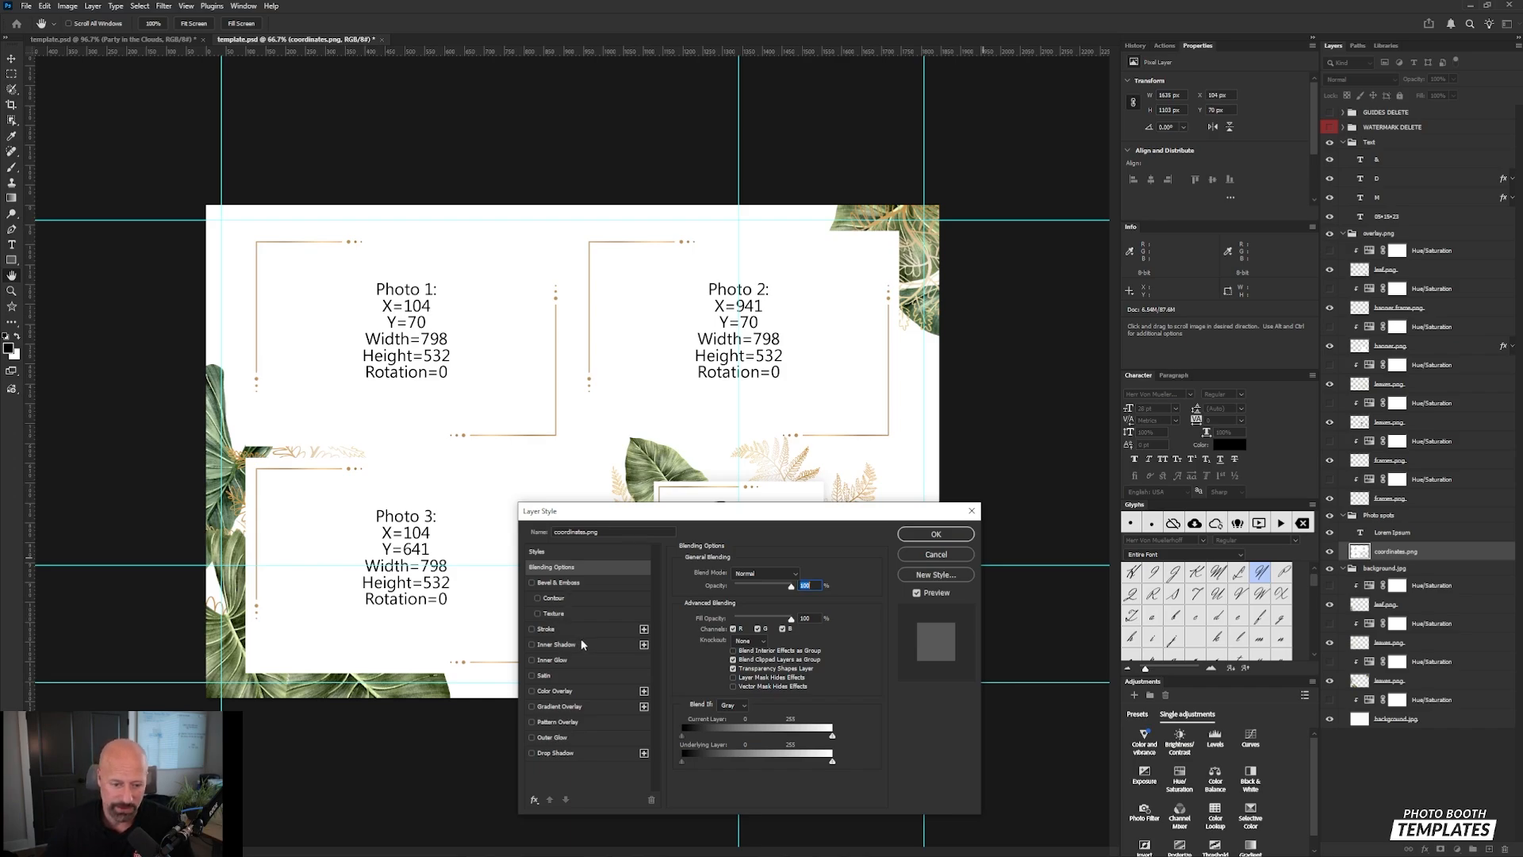
click(555, 691)
click(808, 577)
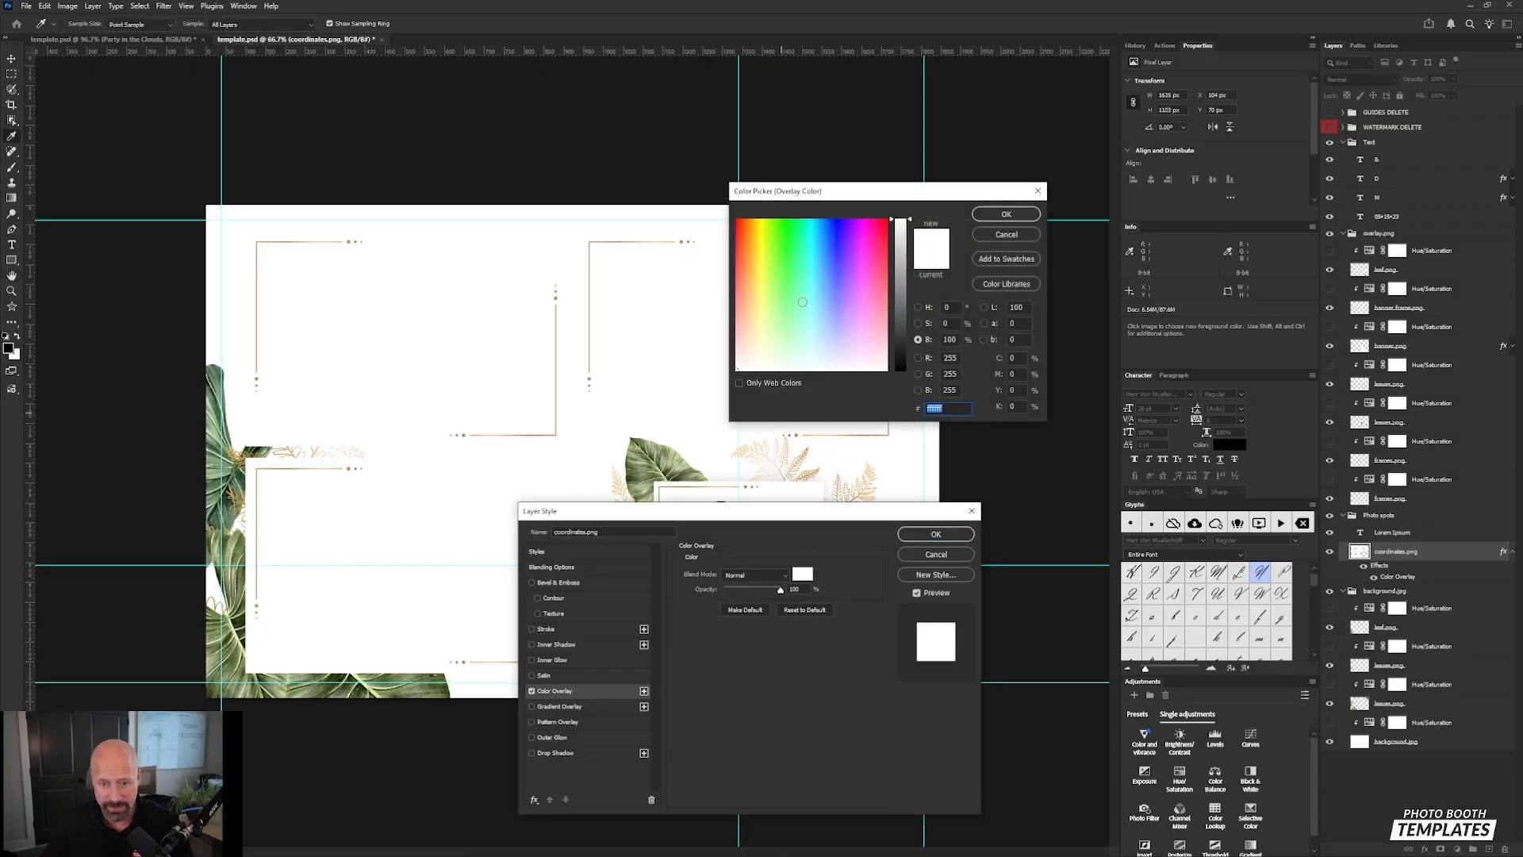
click(829, 245)
click(1006, 214)
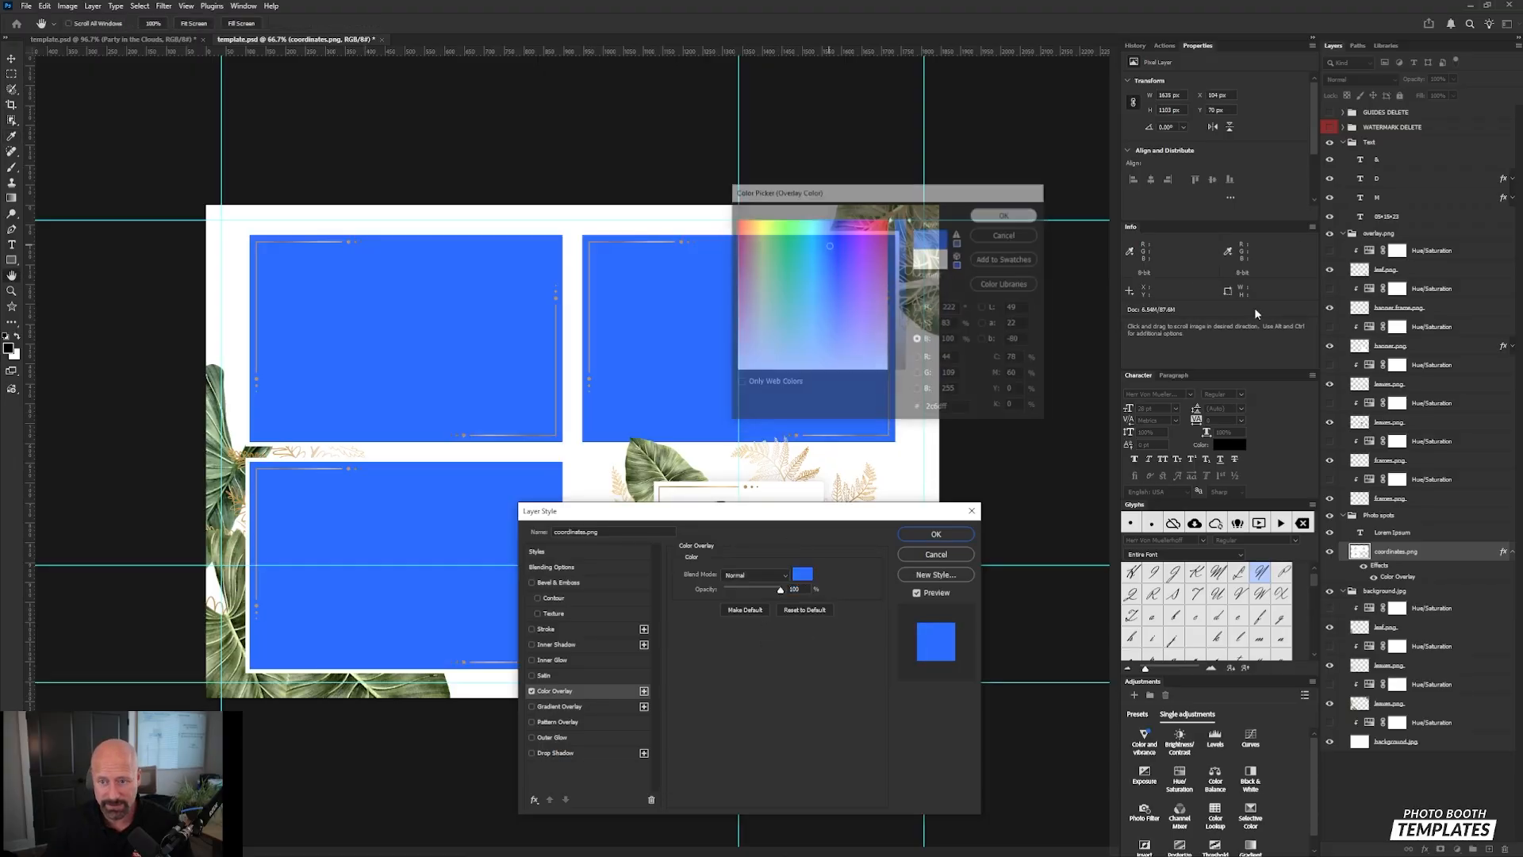
click(936, 534)
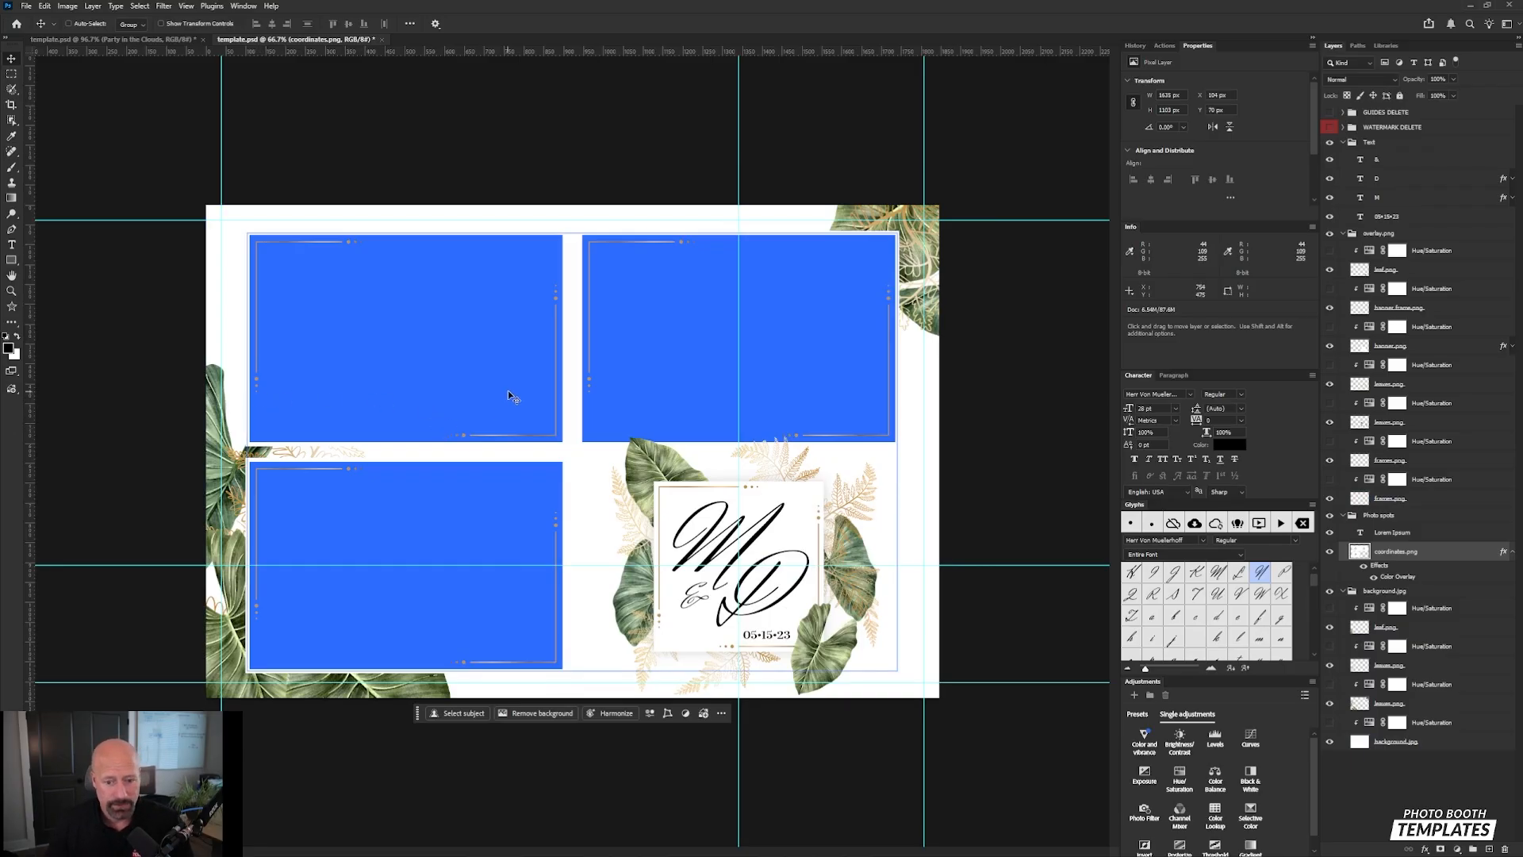
Step: Create a new layer above all groups and marquee a square about 273 px wide over the first photo spot
click(750, 639)
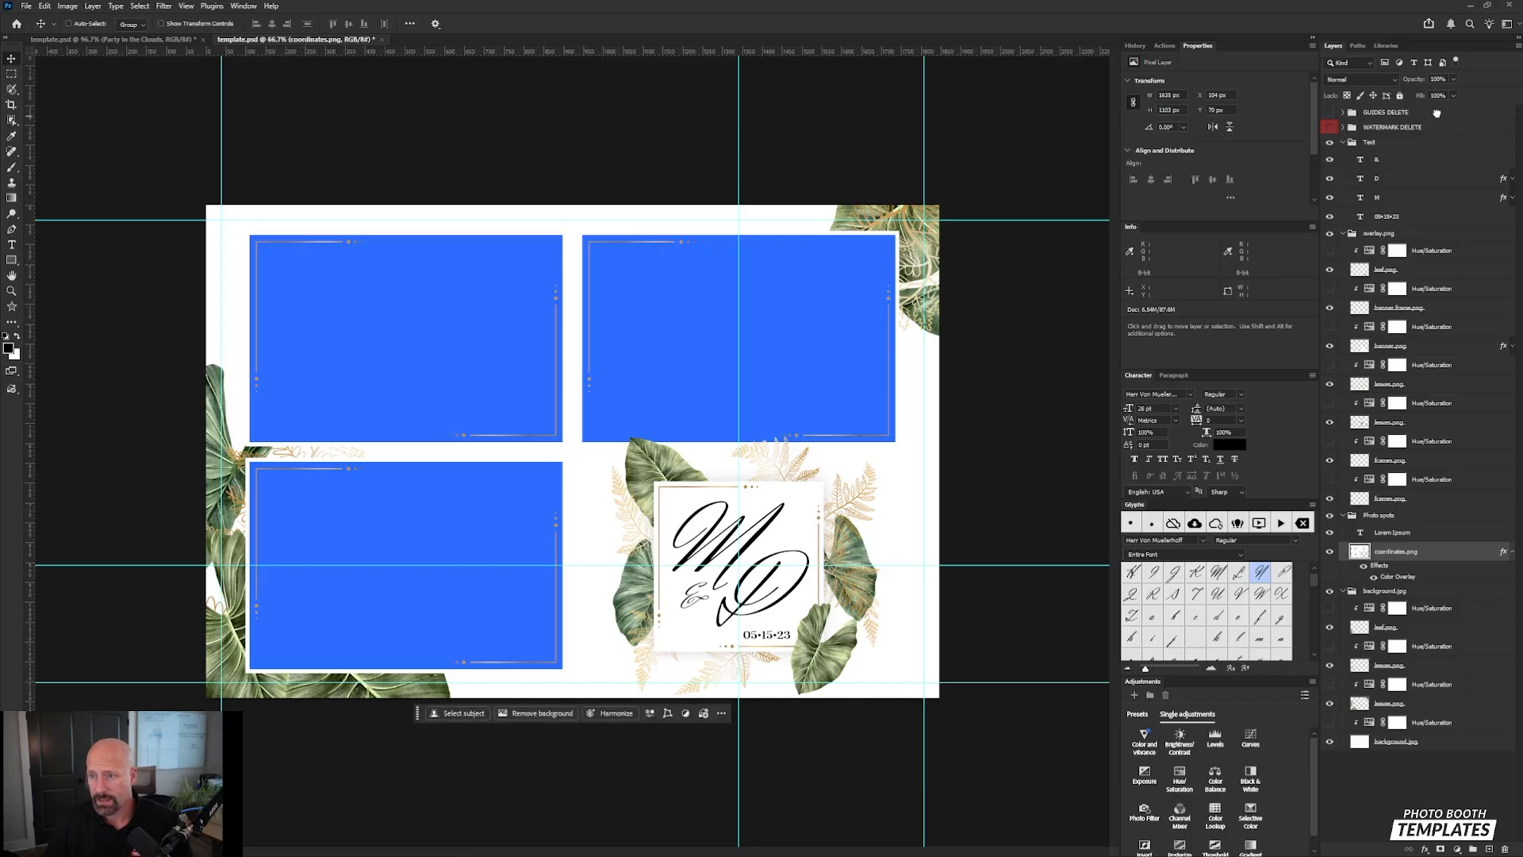
click(1432, 117)
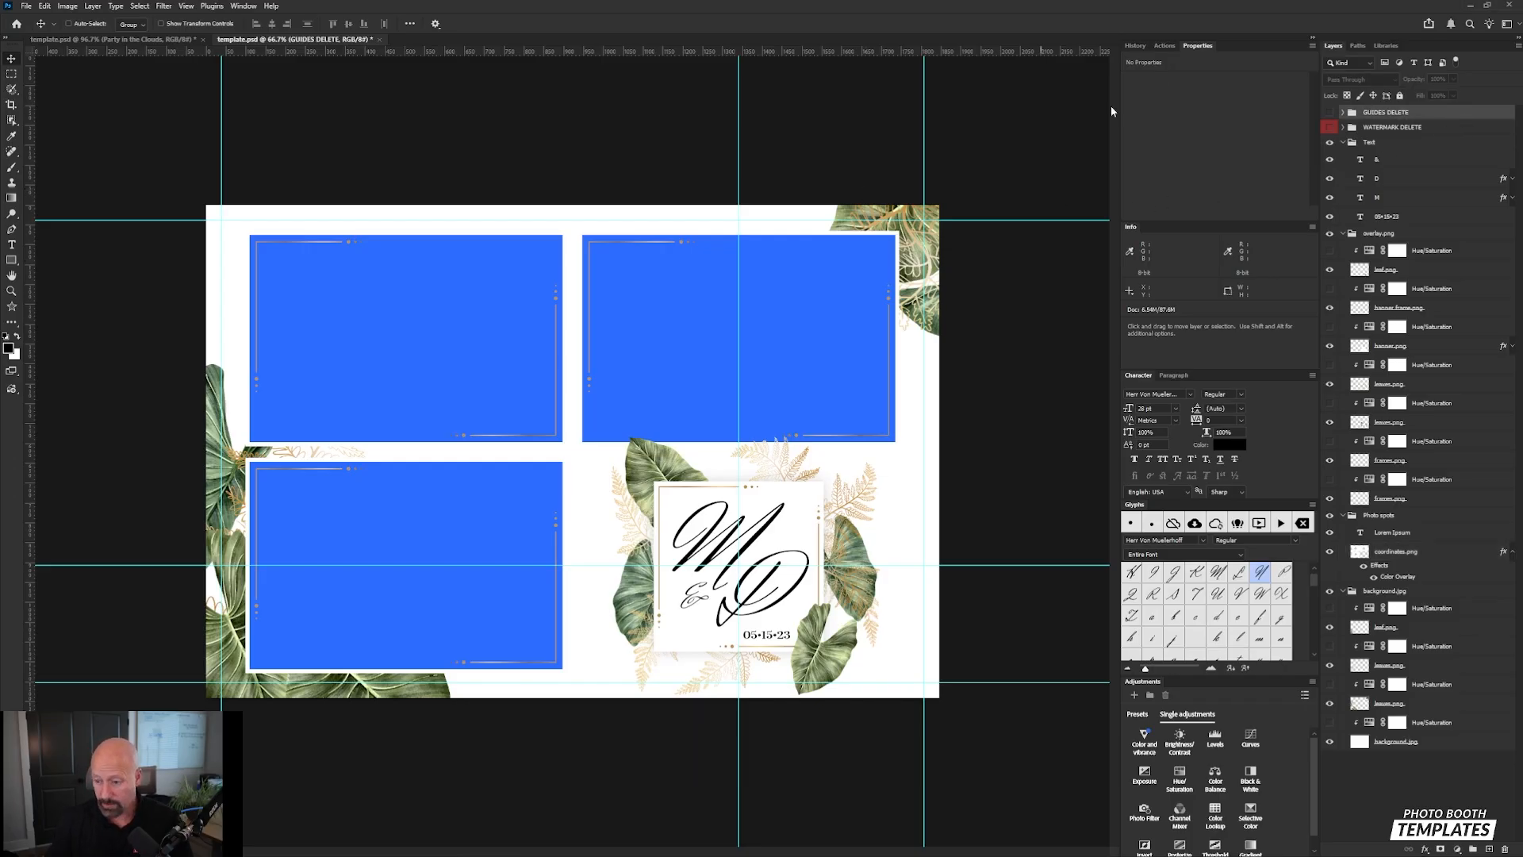
click(1491, 849)
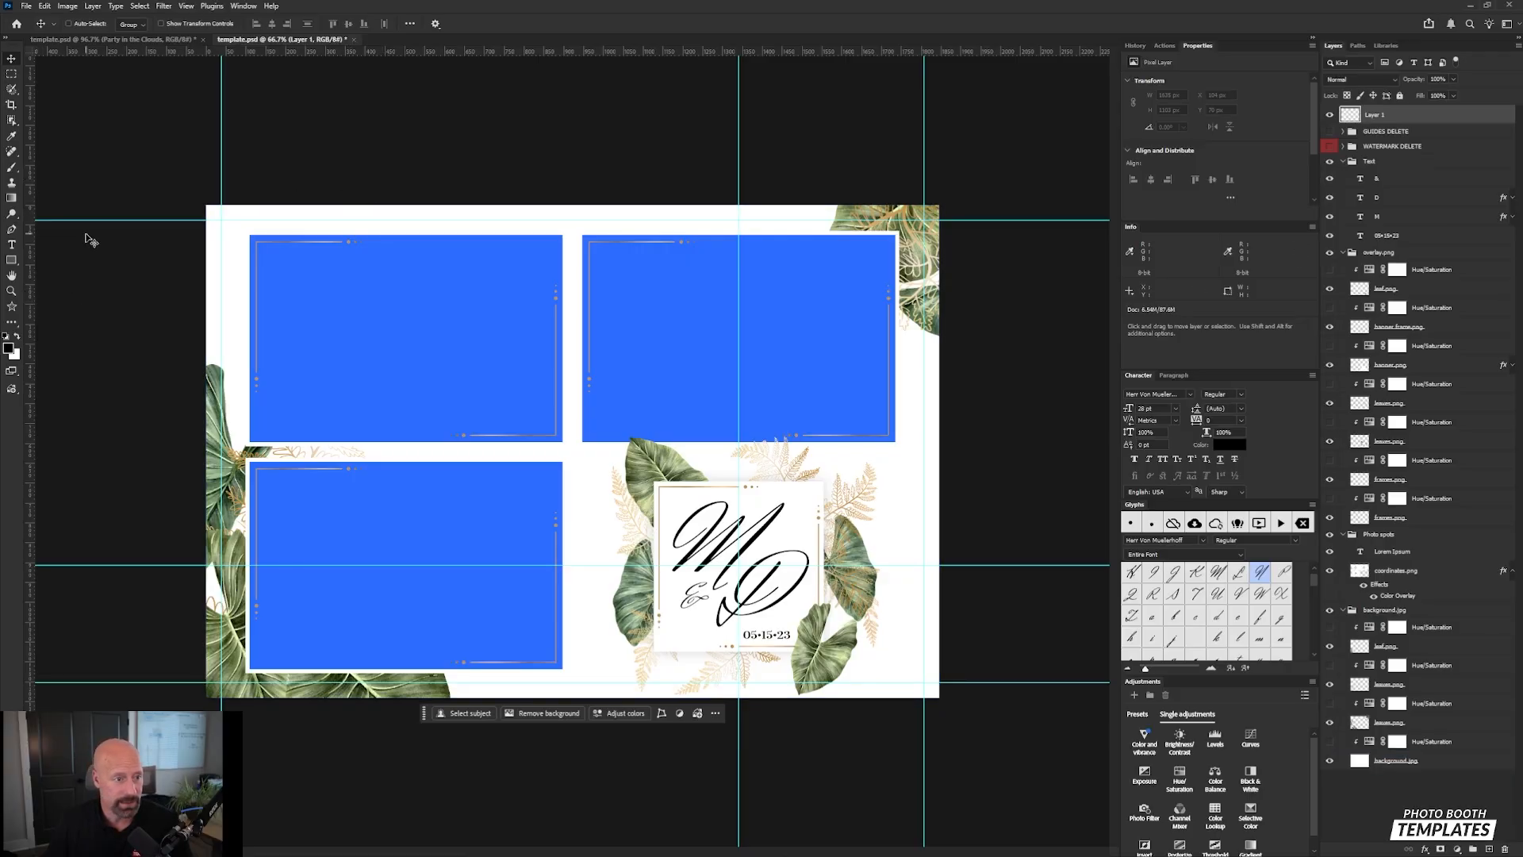
key(m)
drag(354, 282, 461, 390)
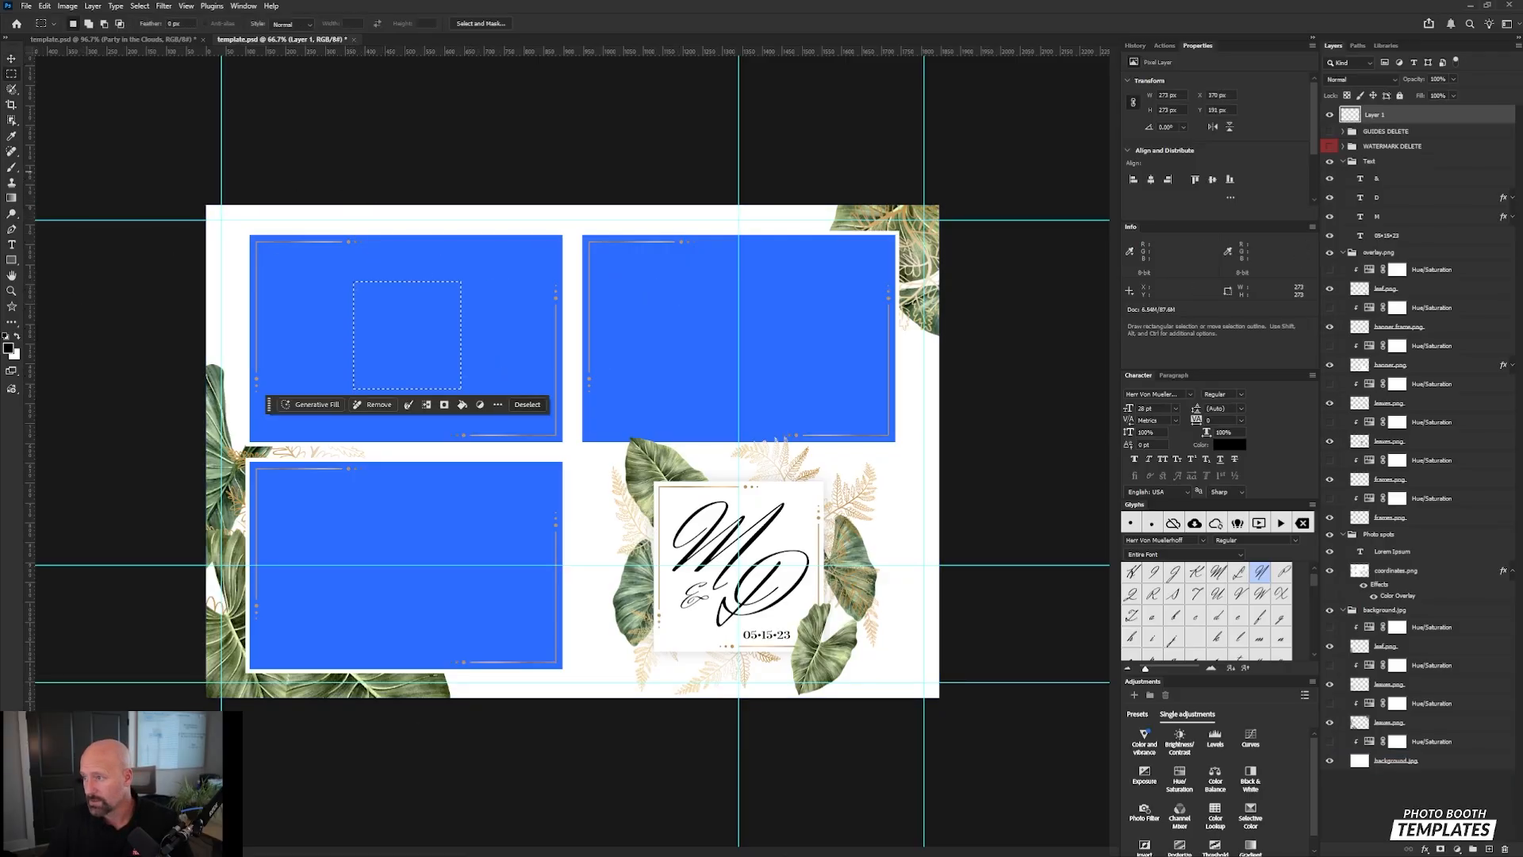
key(ctrl+d)
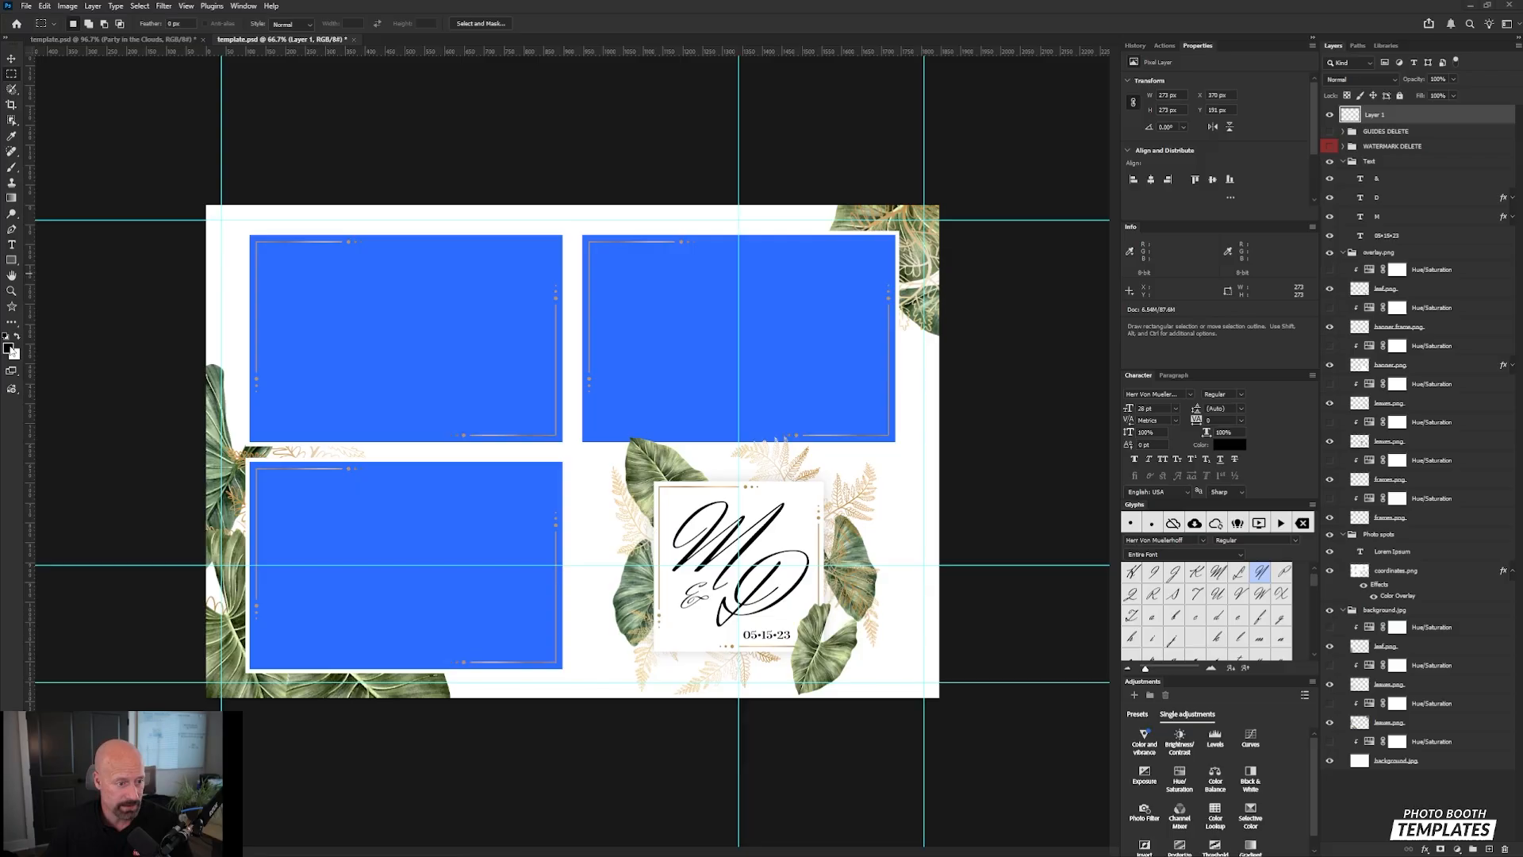
key(ctrl+shift+d)
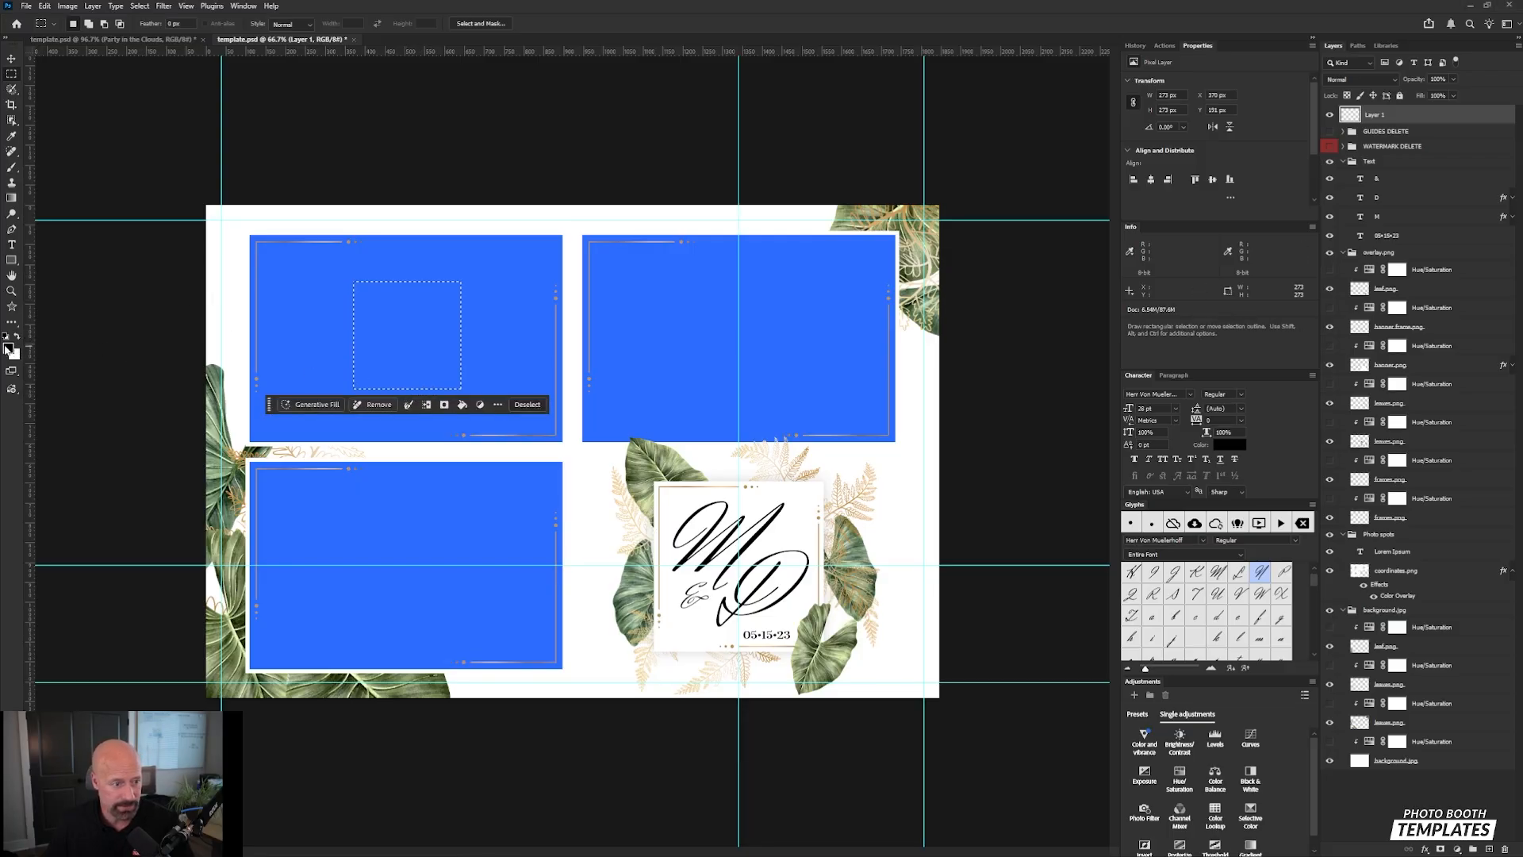
Step: Fill the selected square with a light peach color and deselect it
click(8, 348)
click(1002, 216)
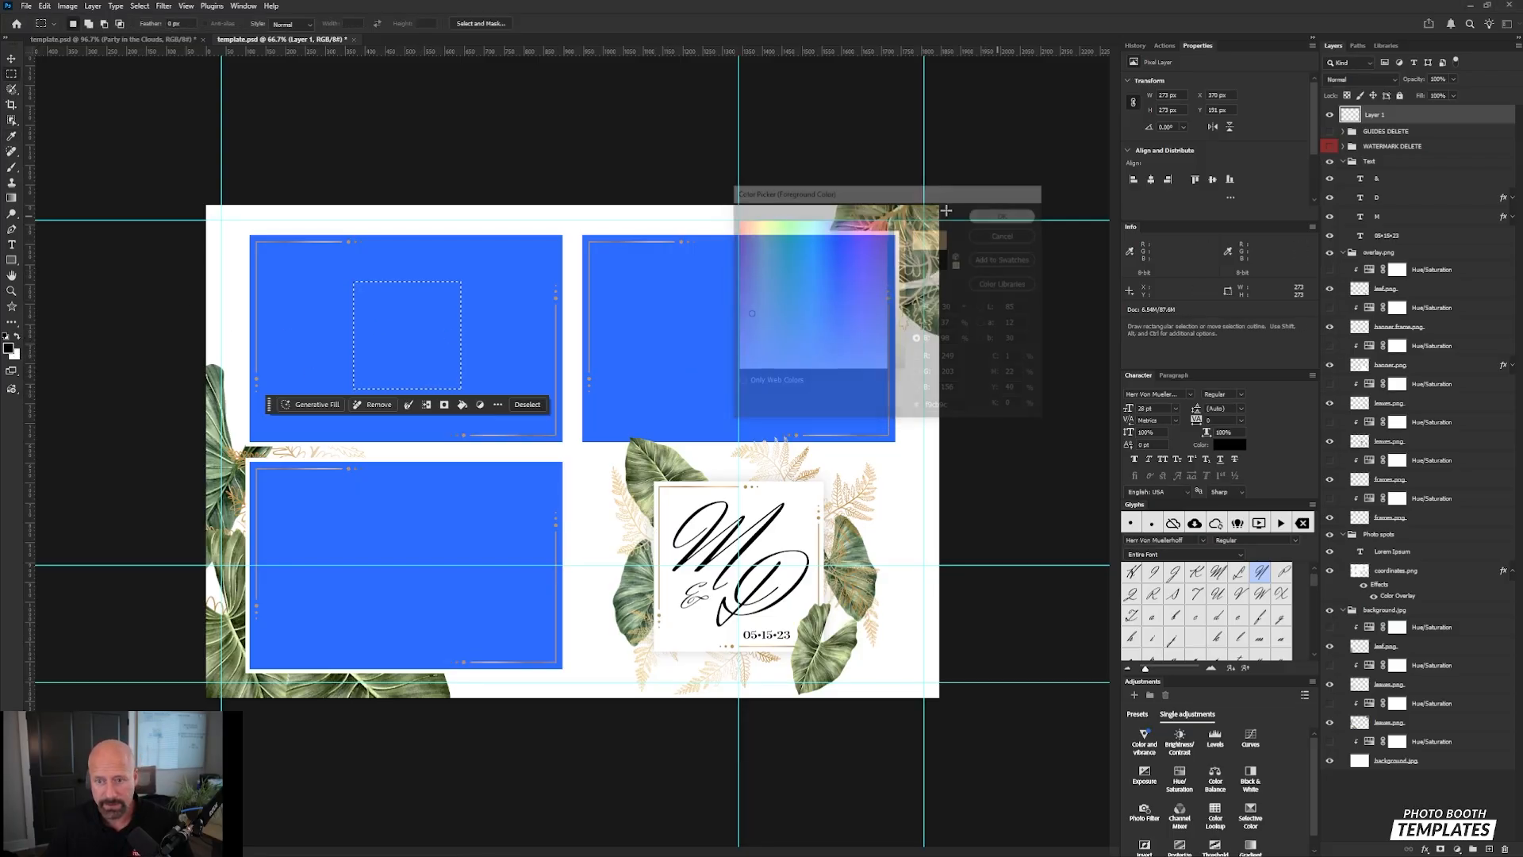
key(alt+BackSpace)
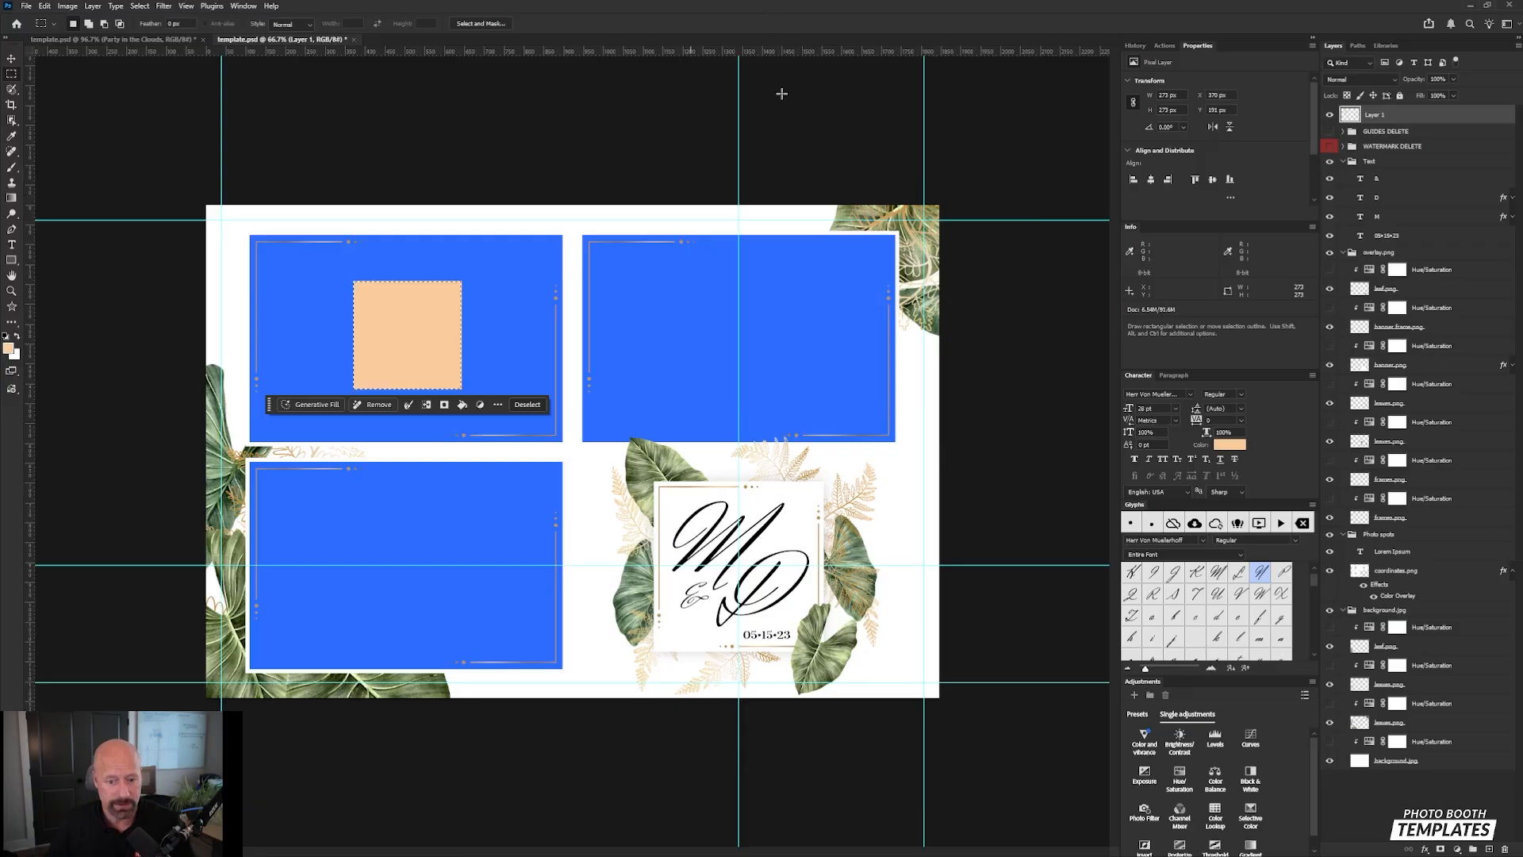
key(ctrl+d)
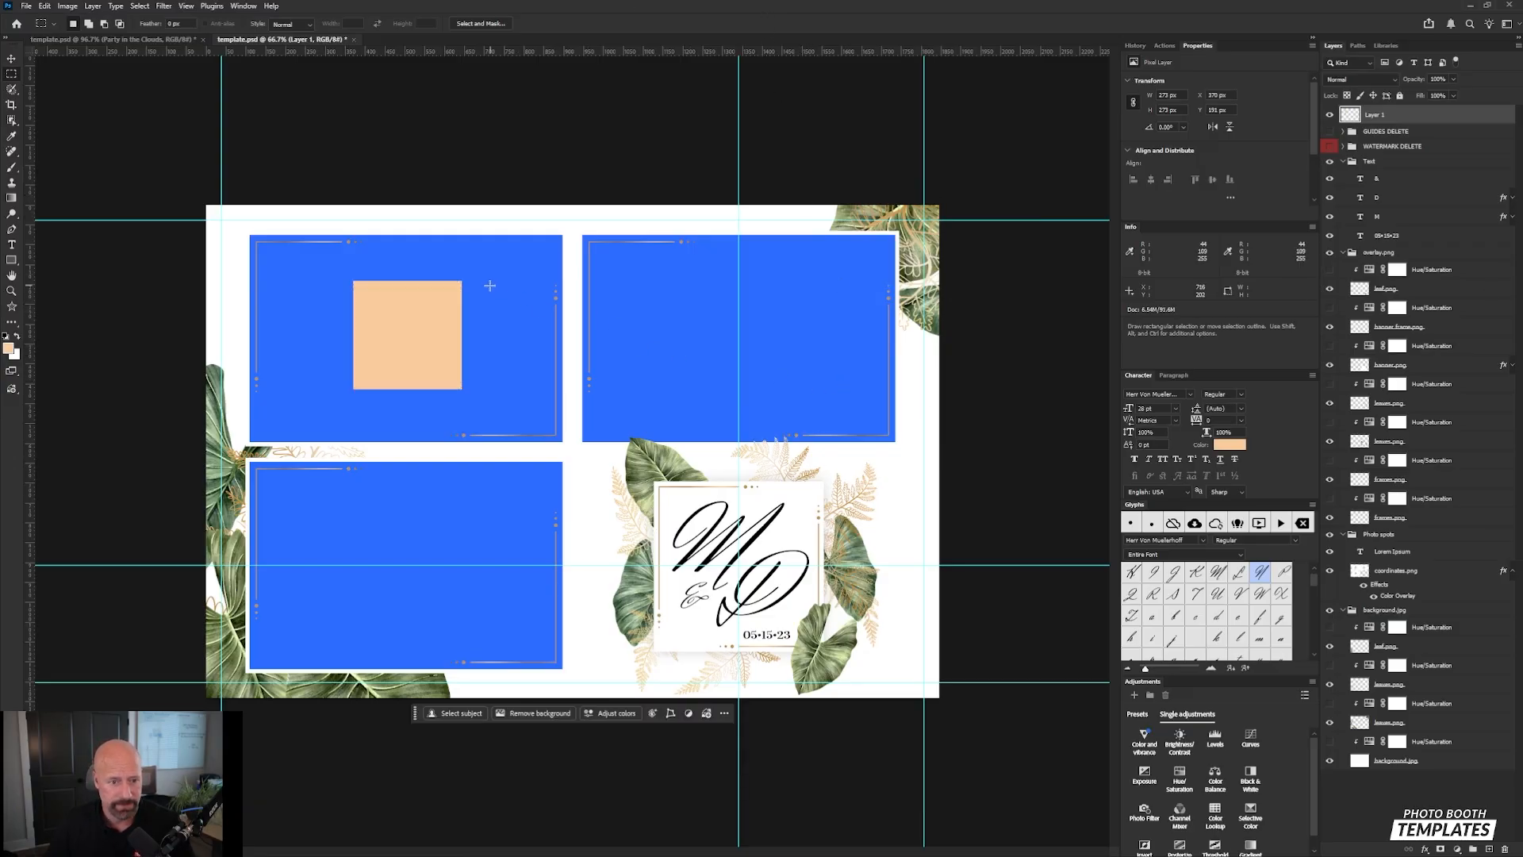
Step: Add a second color swatch beside the peach one, a square about 275 px wide filled with pink #ea9999
drag(481, 281, 588, 388)
key(ctrl+d)
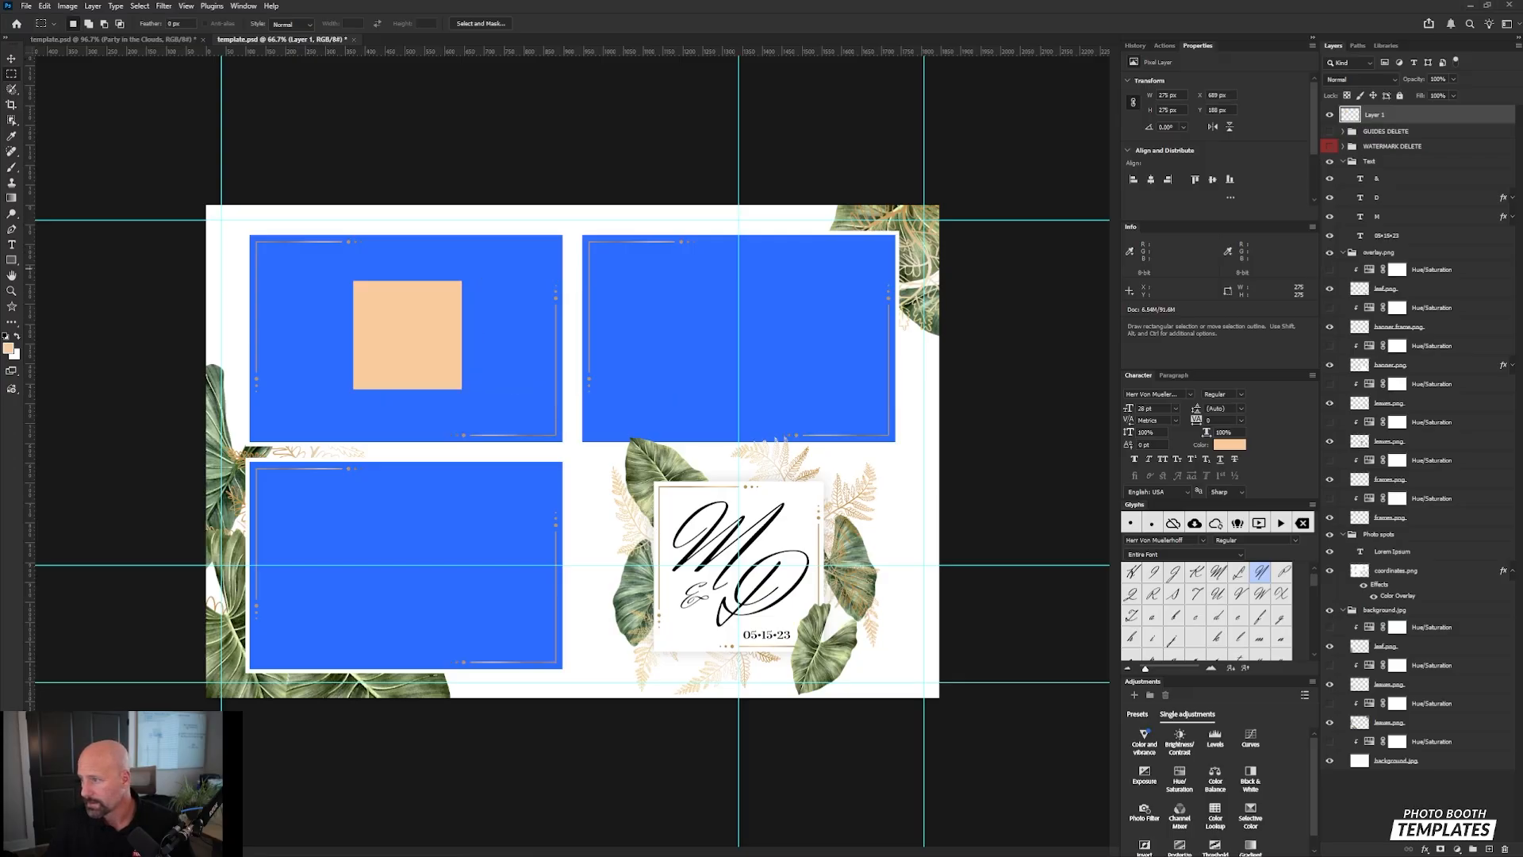
click(16, 355)
text(ea9999)
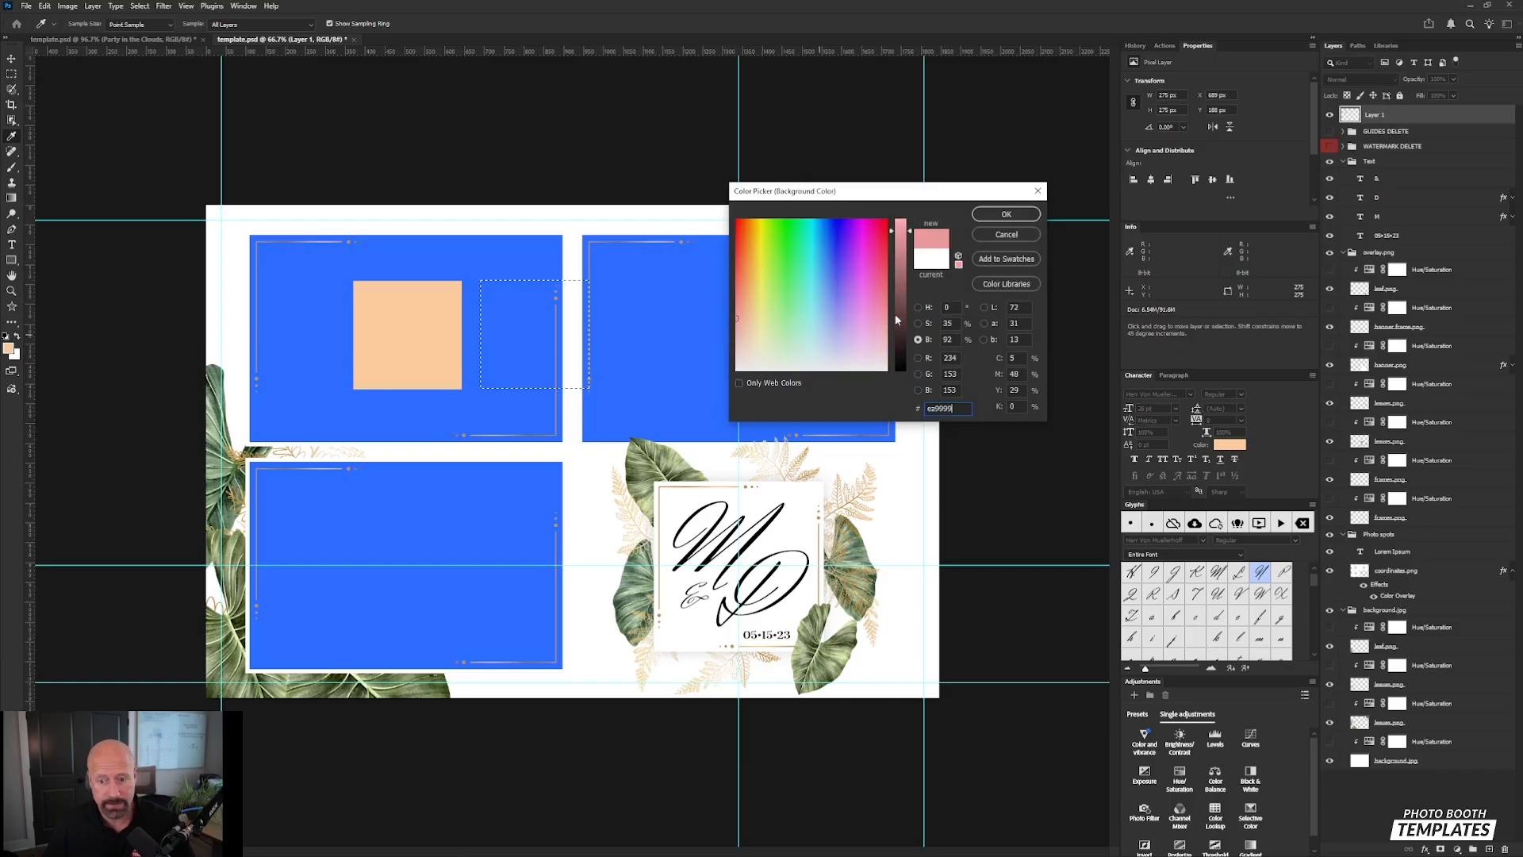
click(1005, 214)
key(m)
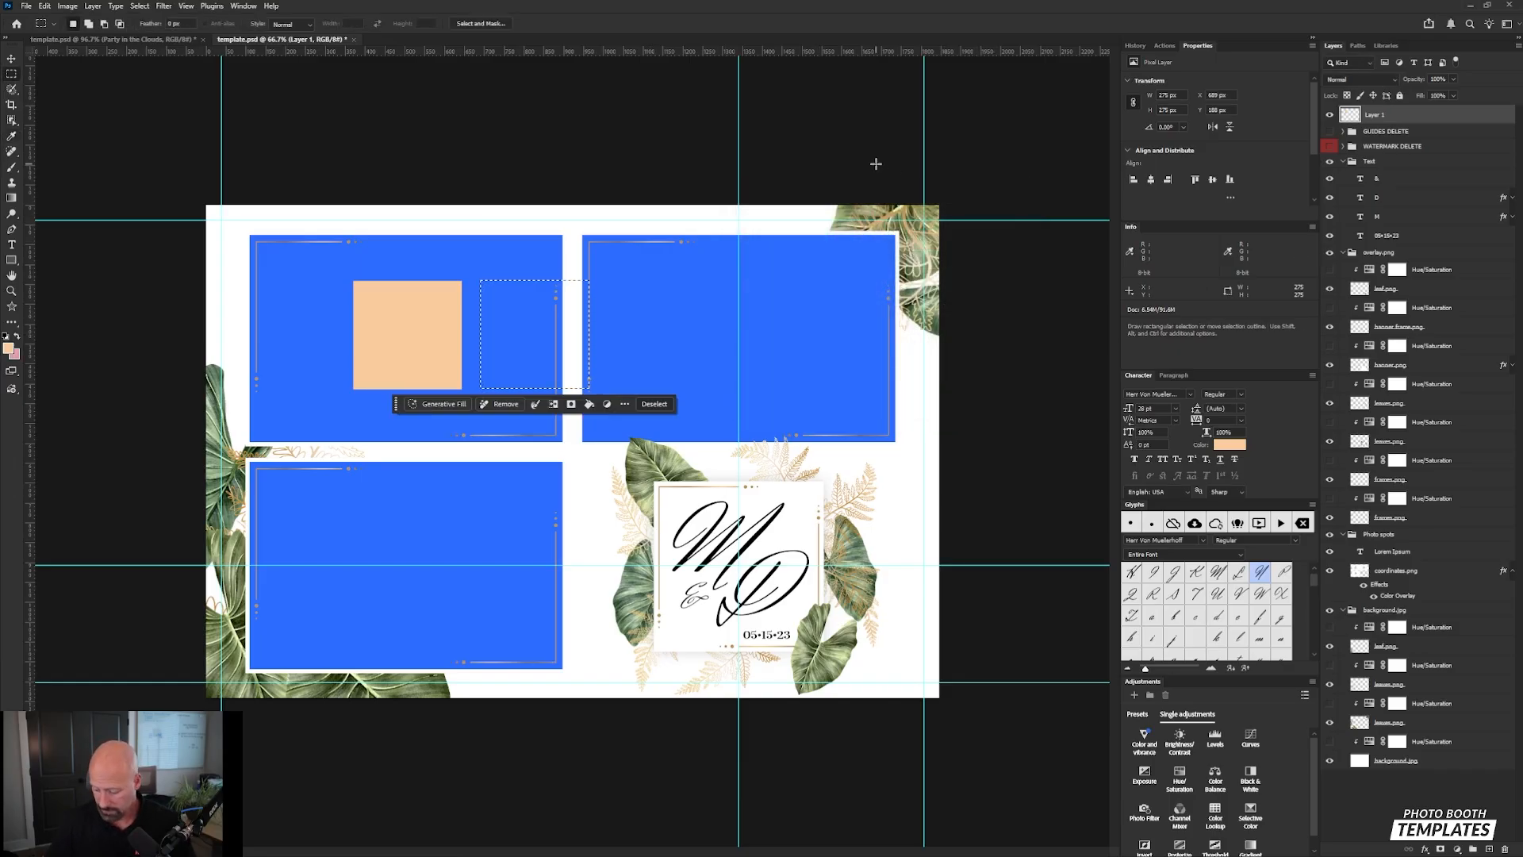
key(ctrl+BackSpace)
key(ctrl+d)
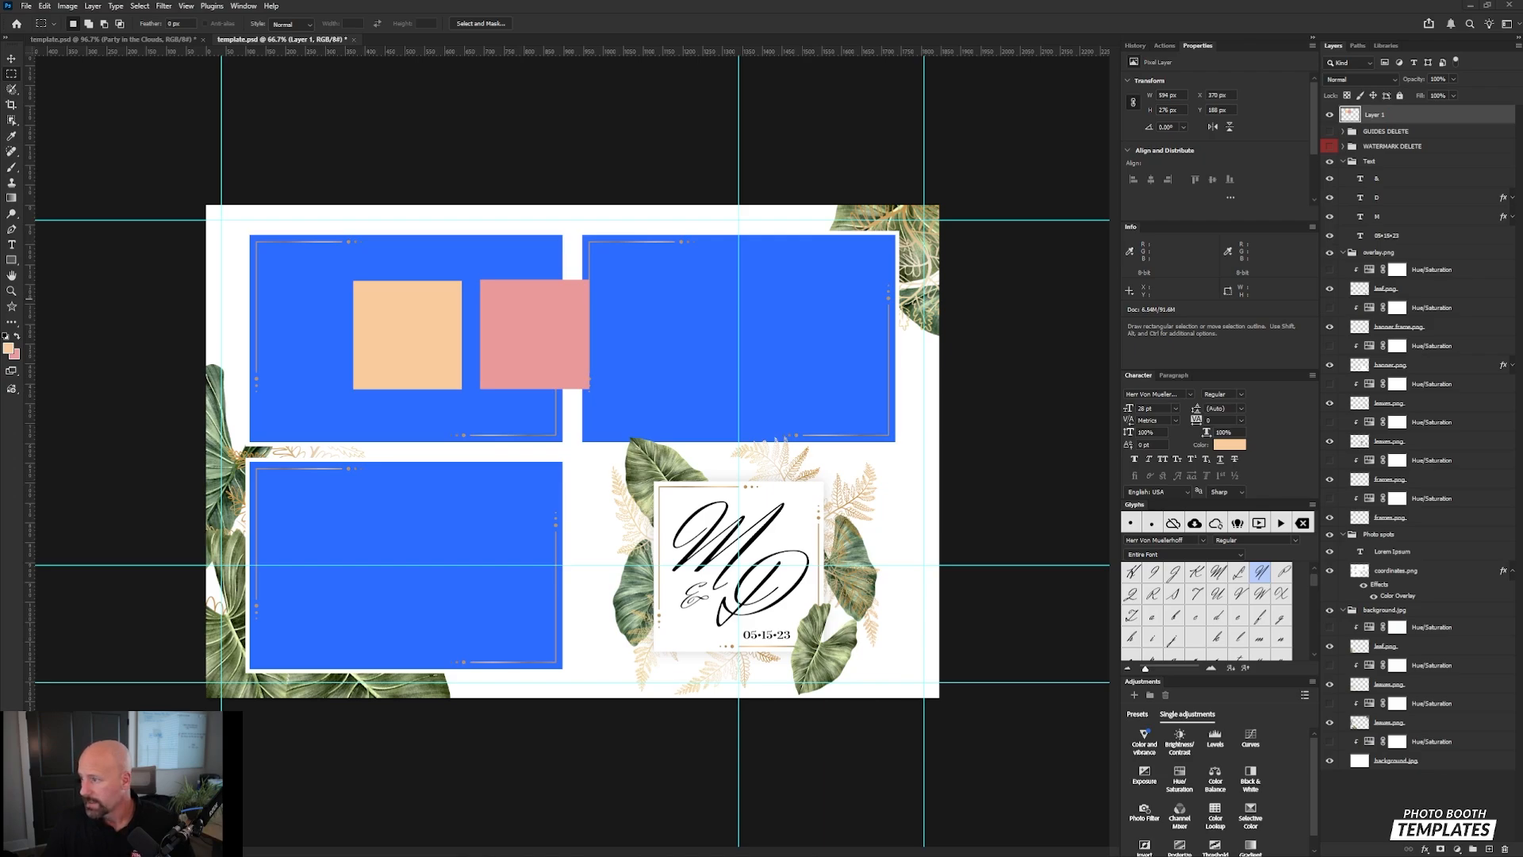
Step: Add a third swatch beside the pink one, a square about 276 px wide filled with dark green #274e13
click(14, 355)
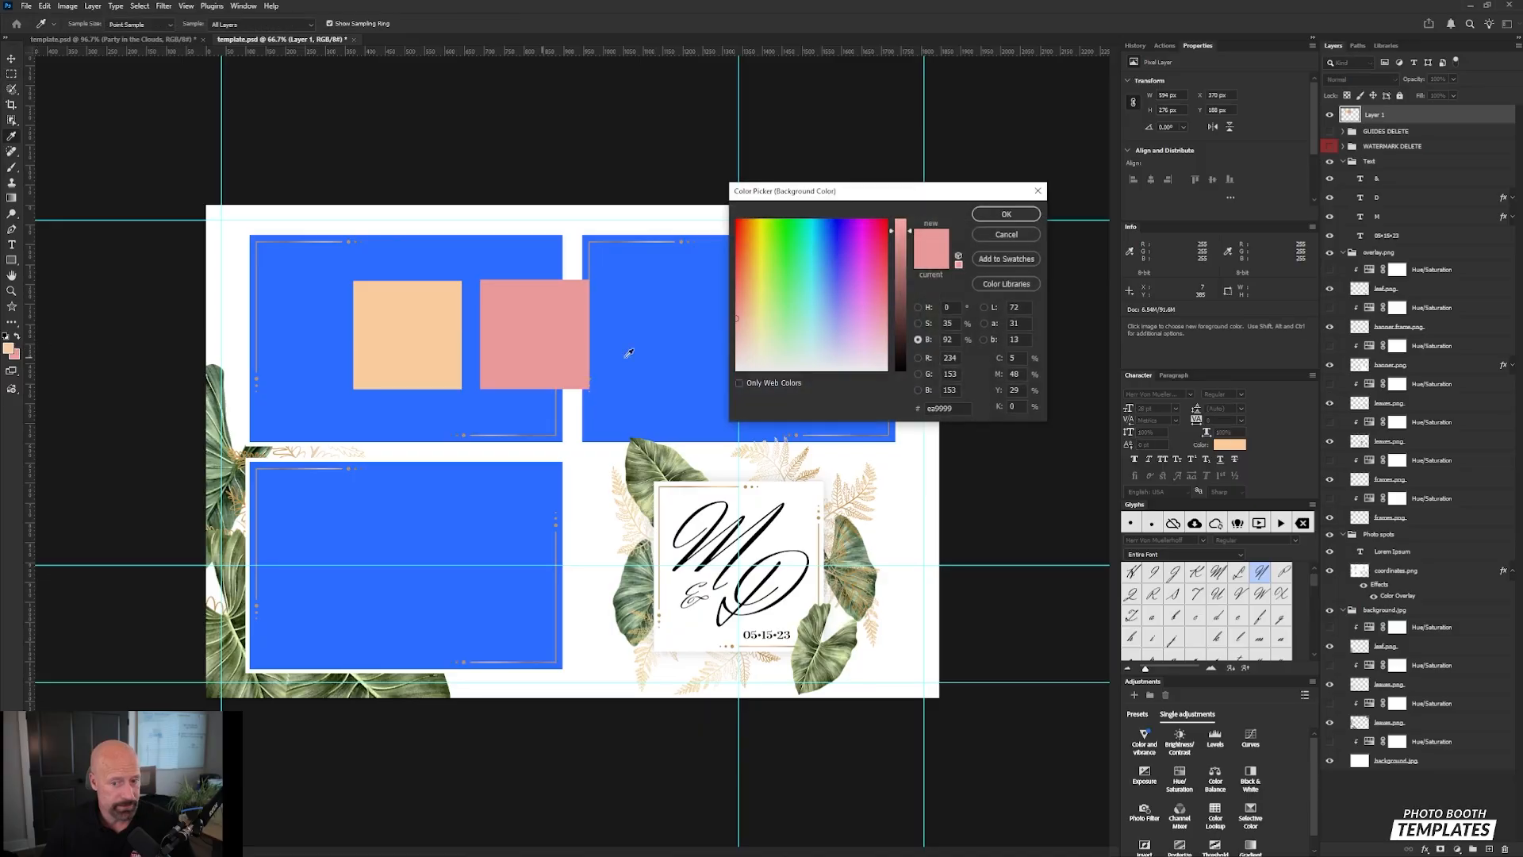
double_click(951, 407)
text(274e13)
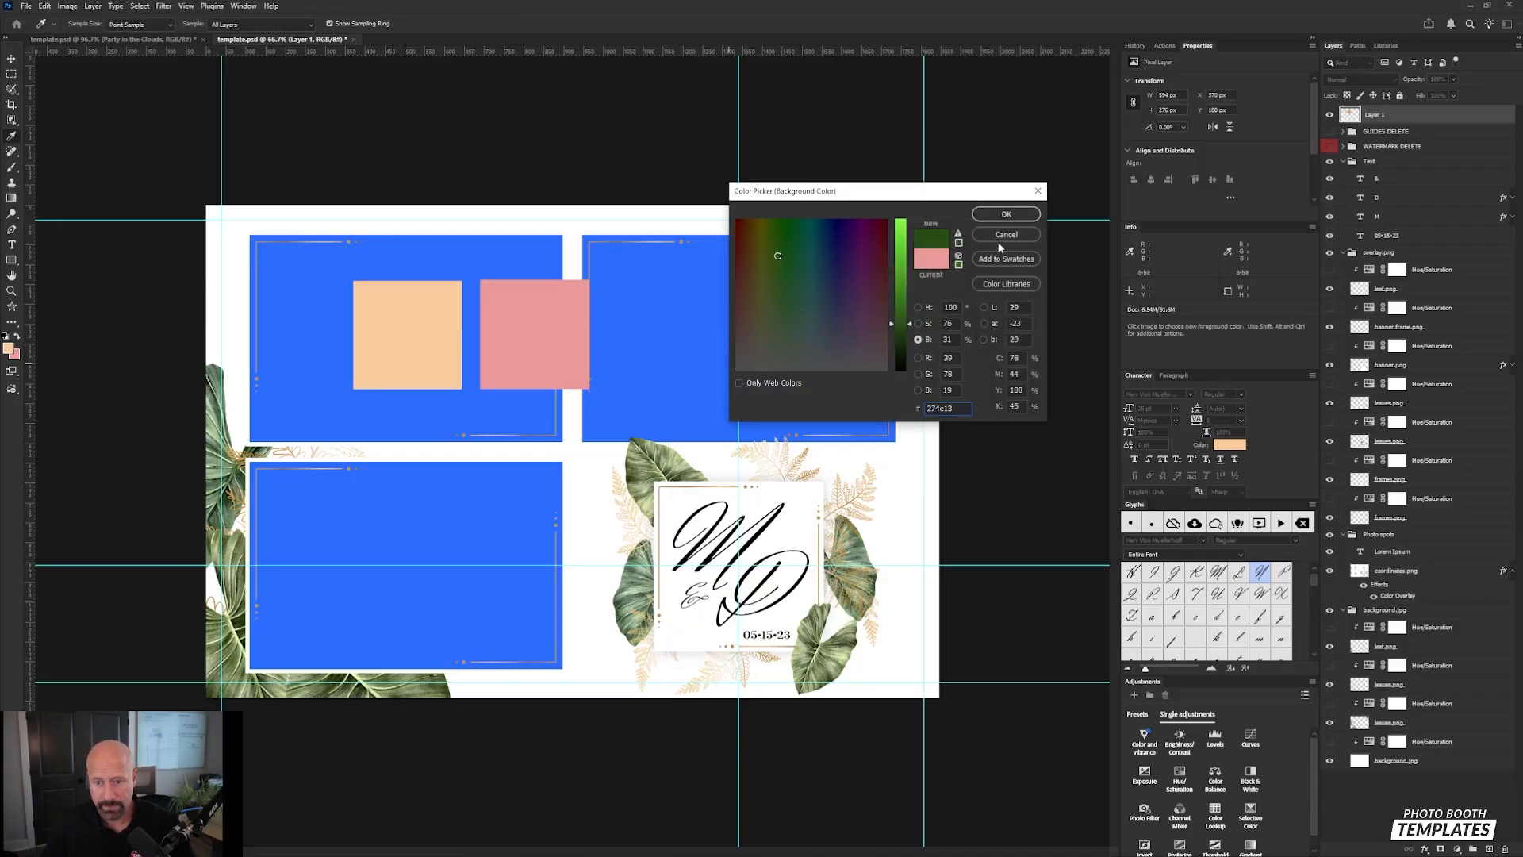
click(1006, 216)
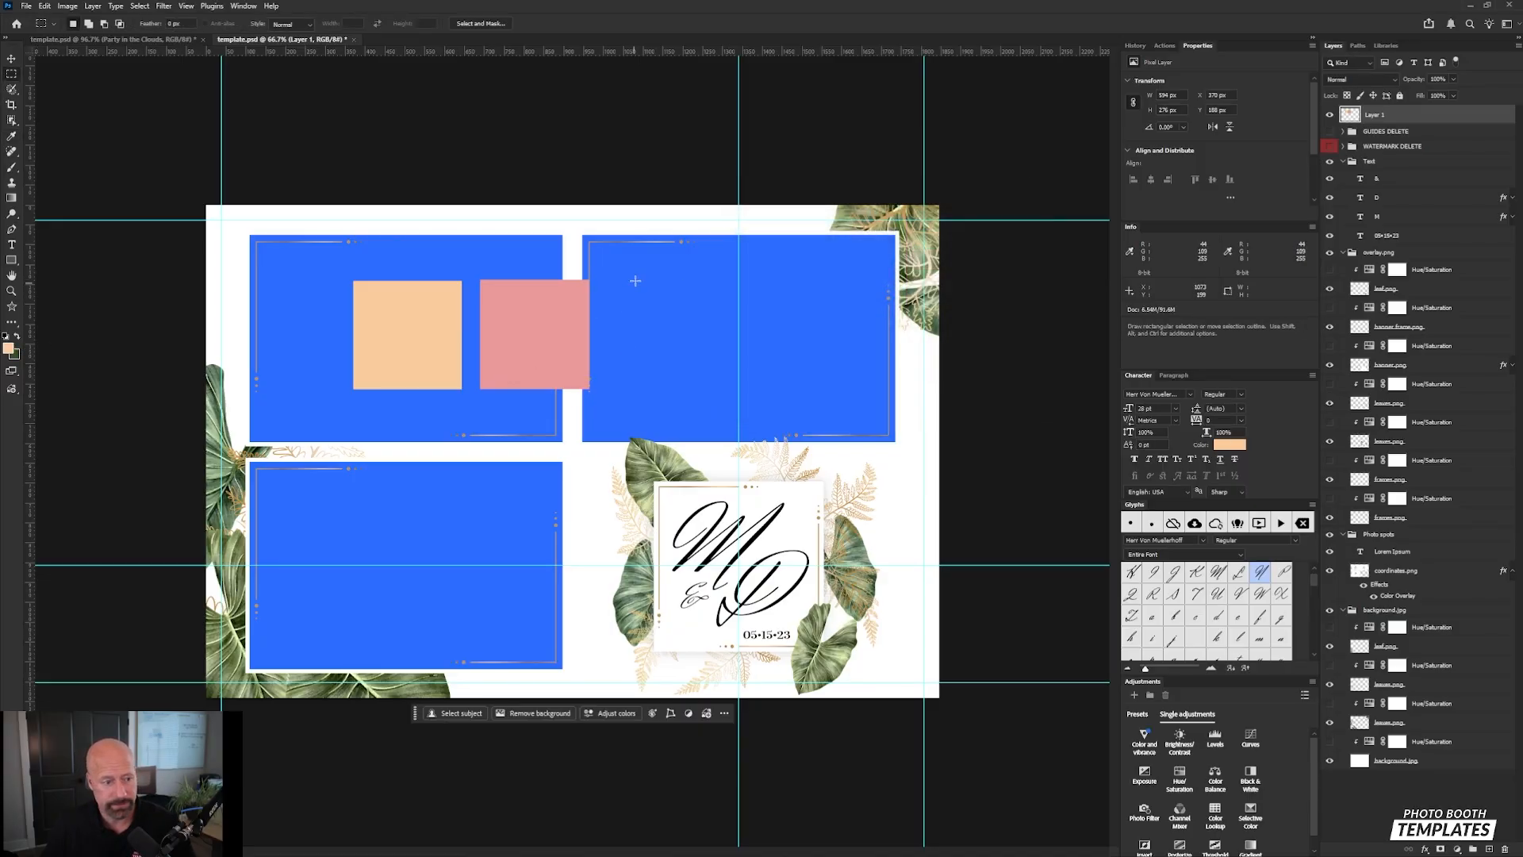
drag(607, 281, 710, 410)
key(ctrl+BackSpace)
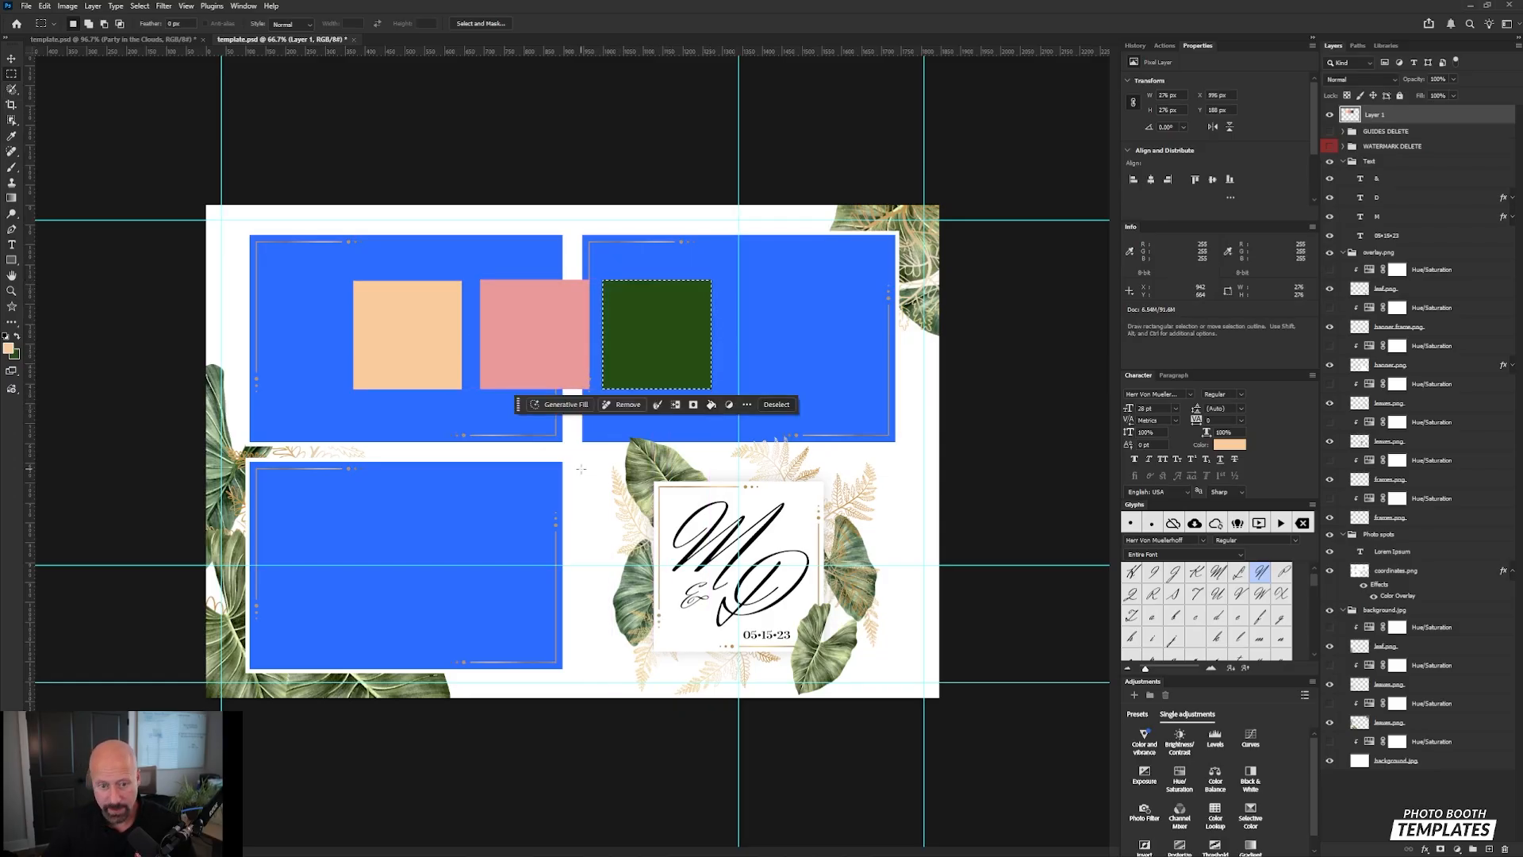
key(ctrl+d)
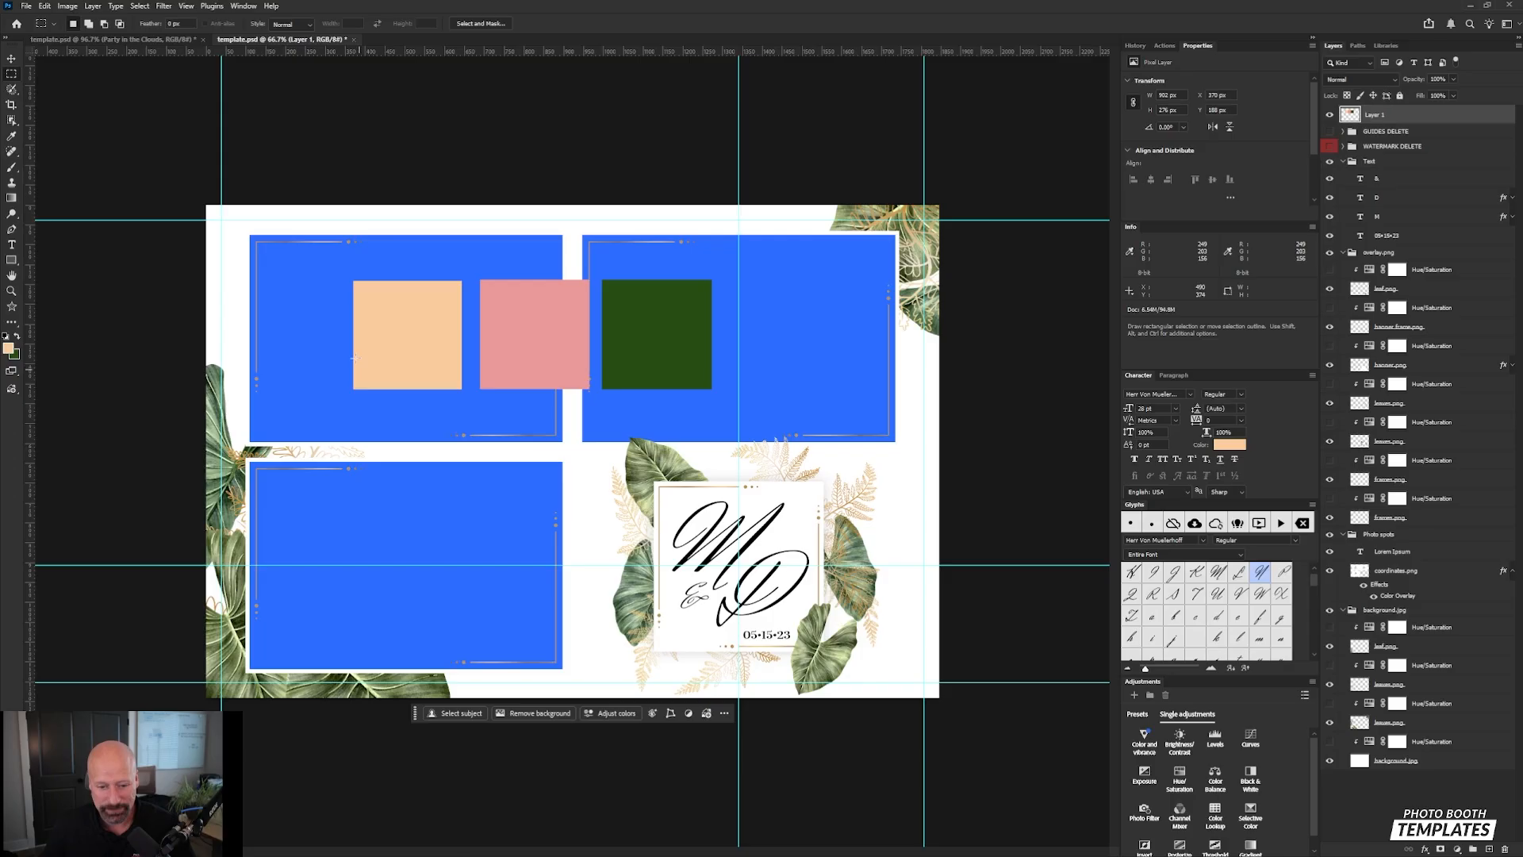
Step: Move the three color swatches together so they straddle the two upper photo spots
key(v)
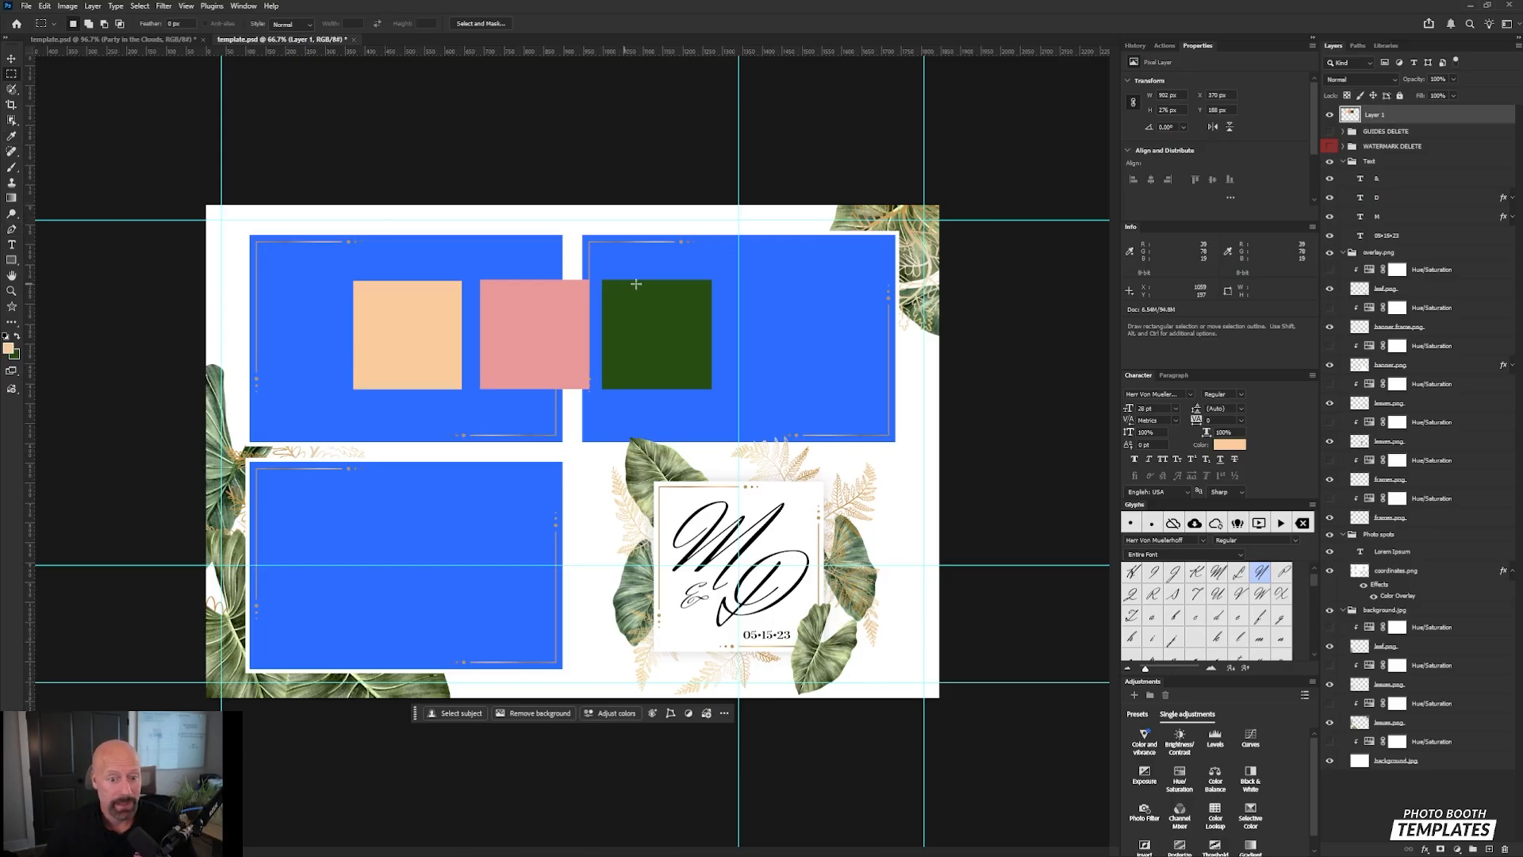
ctrl+click(684, 250)
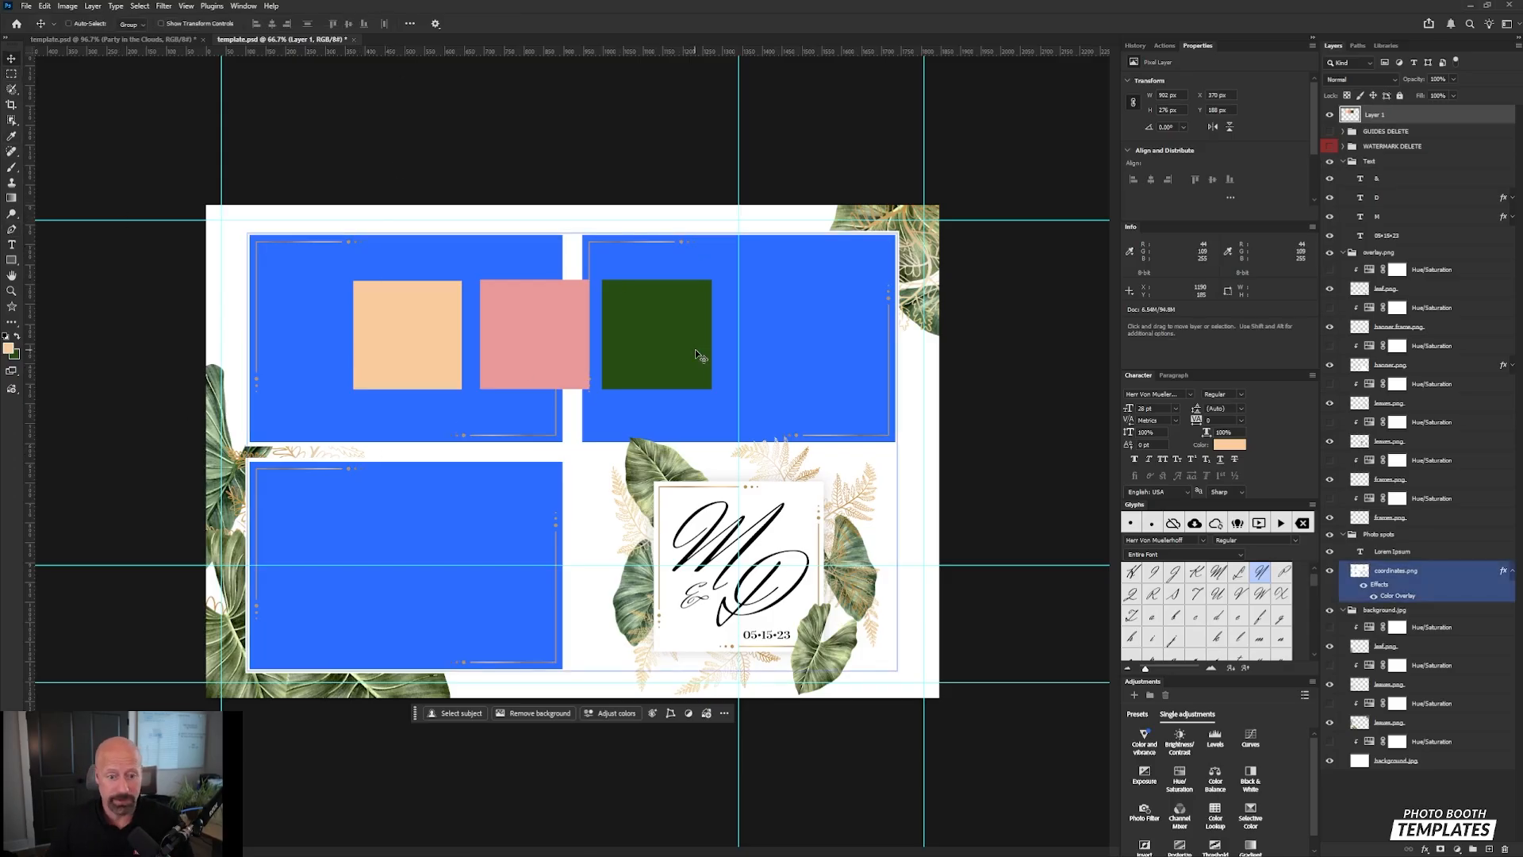
drag(397, 344, 477, 349)
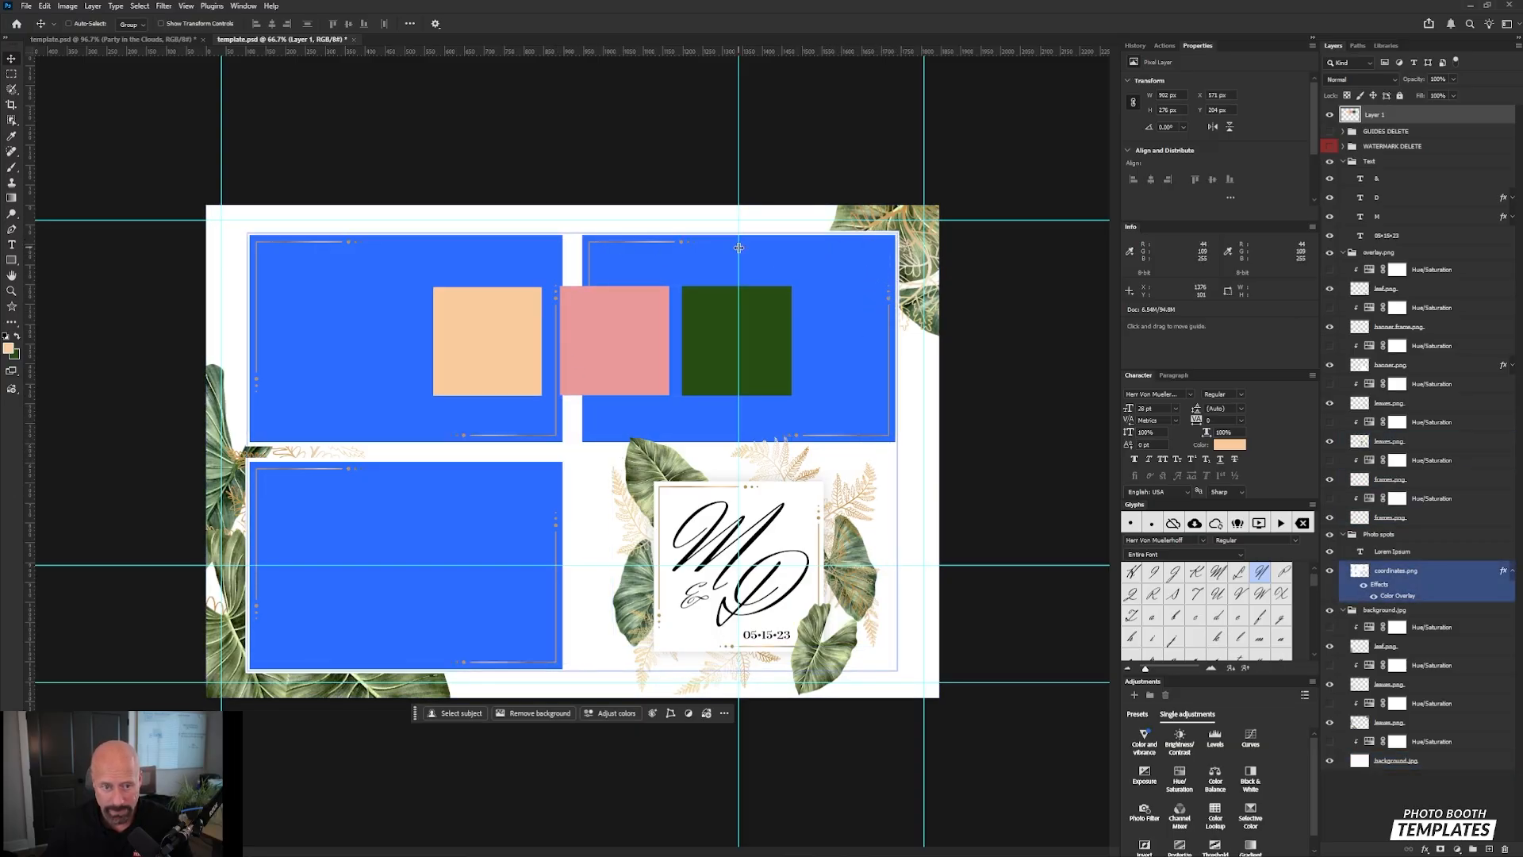
Step: Show the Hue/Saturation adjustment clipped to background.jpg and enable Colorize on it
click(1471, 763)
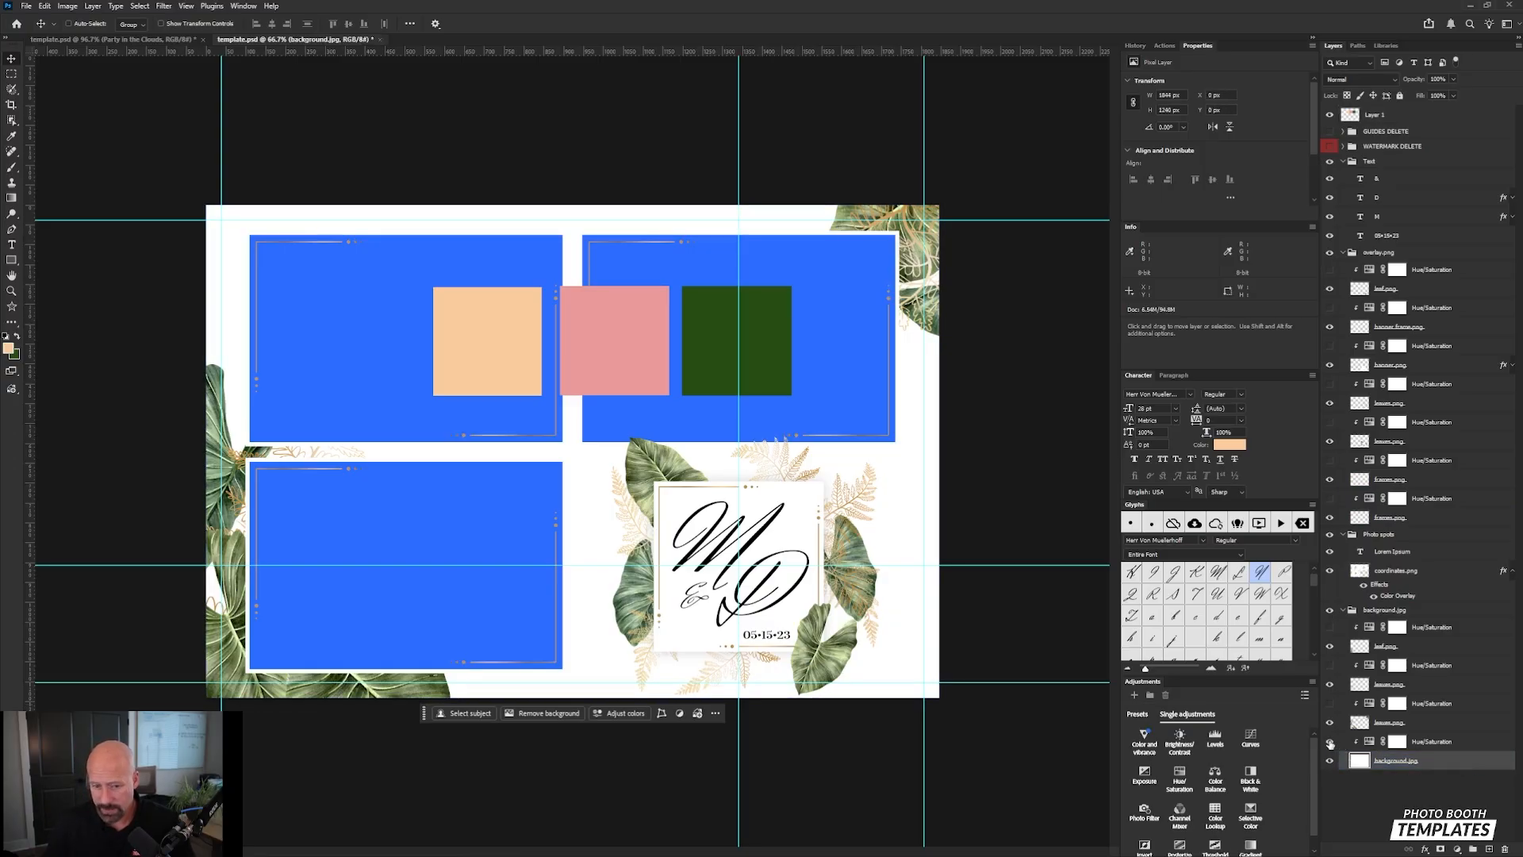
click(1330, 742)
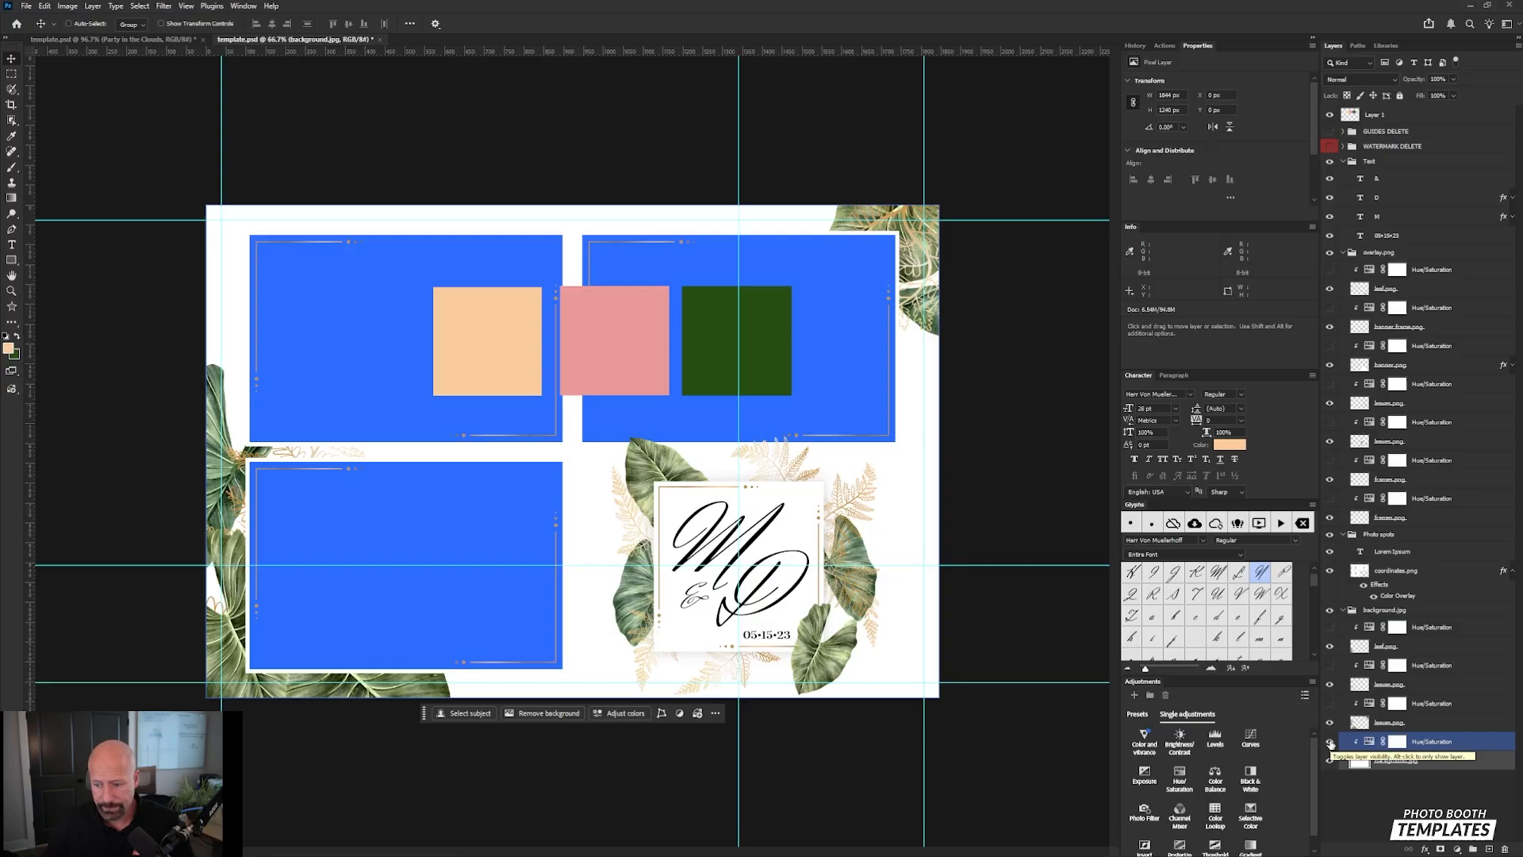
click(1371, 743)
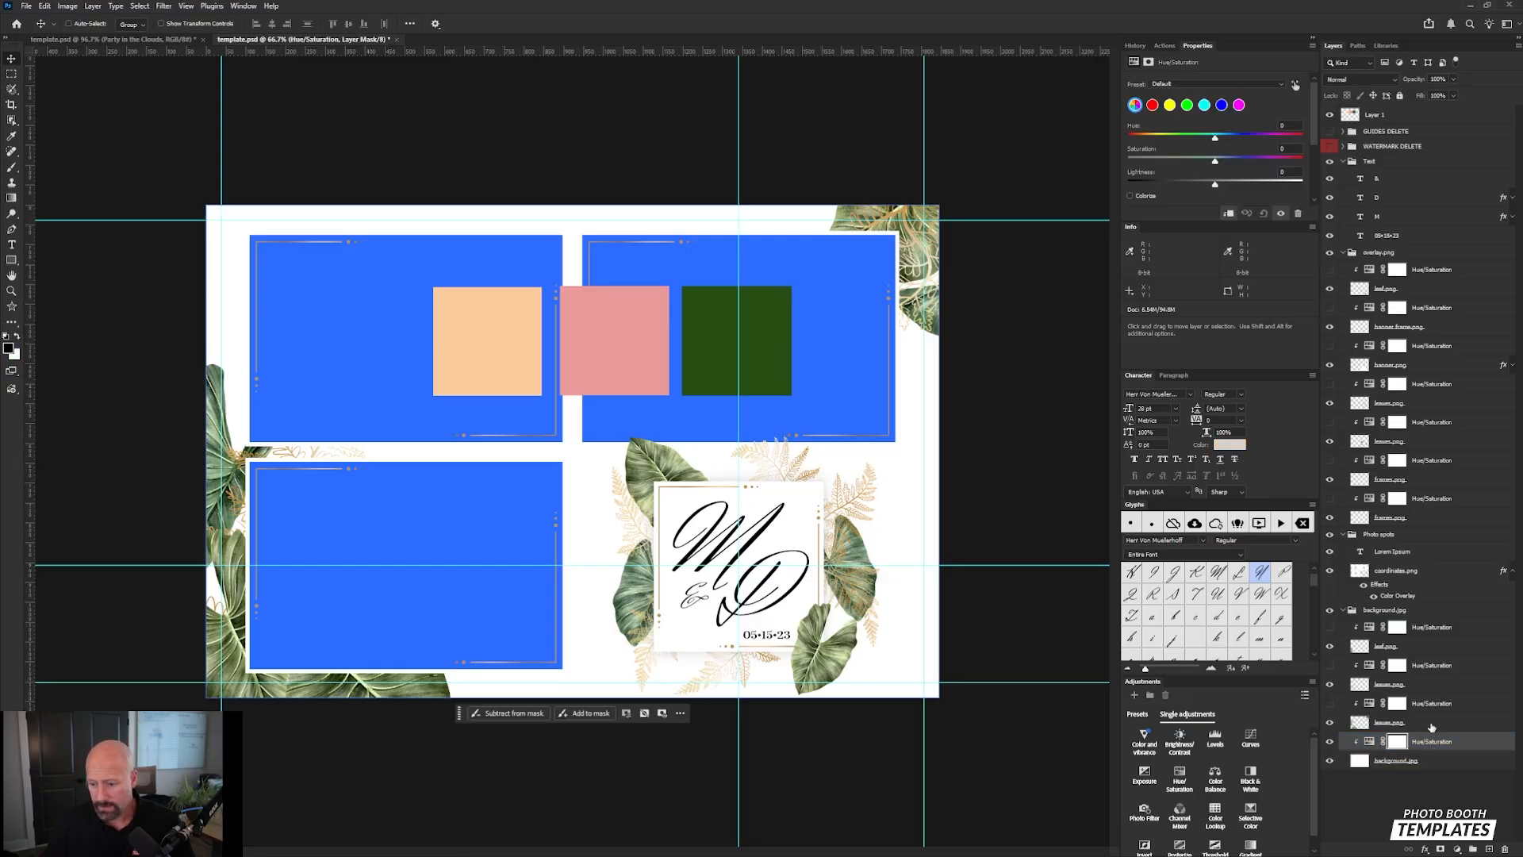
click(1130, 195)
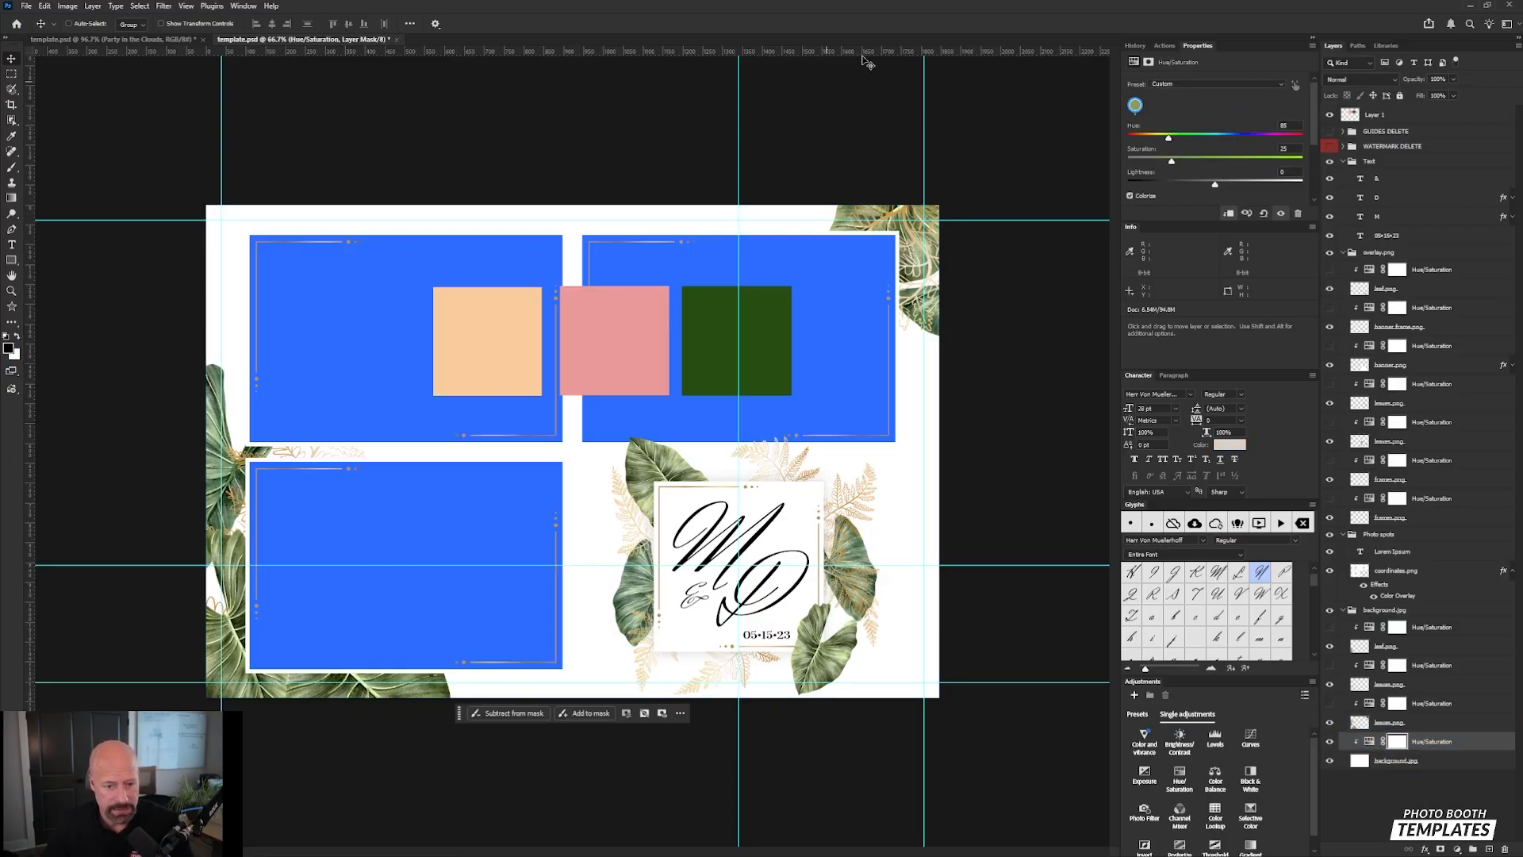
Step: Sample the peach swatch with the Eyedropper and fill the background.jpg layer with that color
key(i)
click(493, 340)
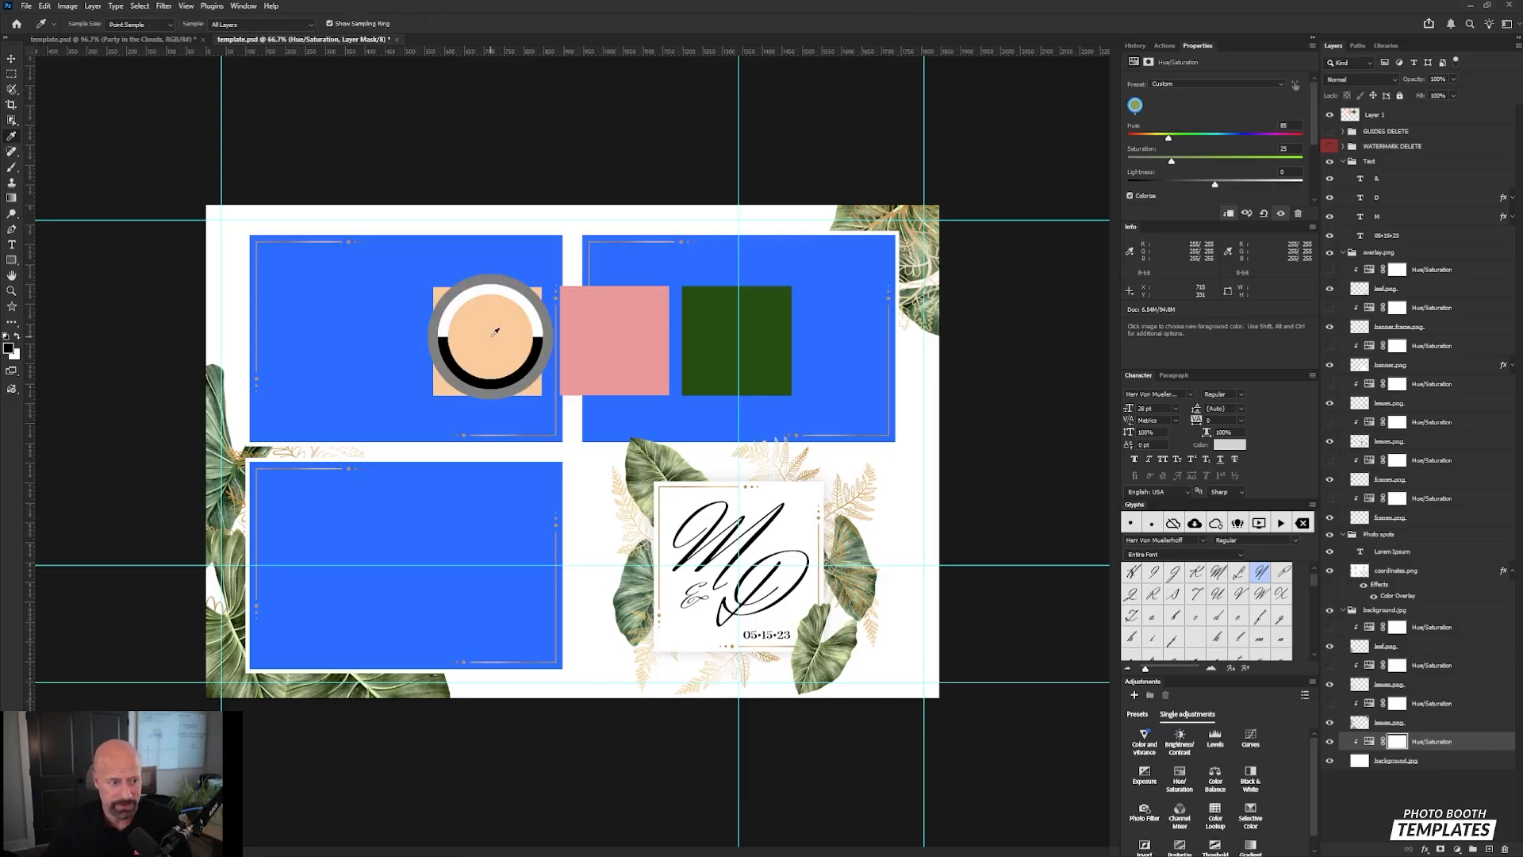
click(1435, 761)
key(alt+BackSpace)
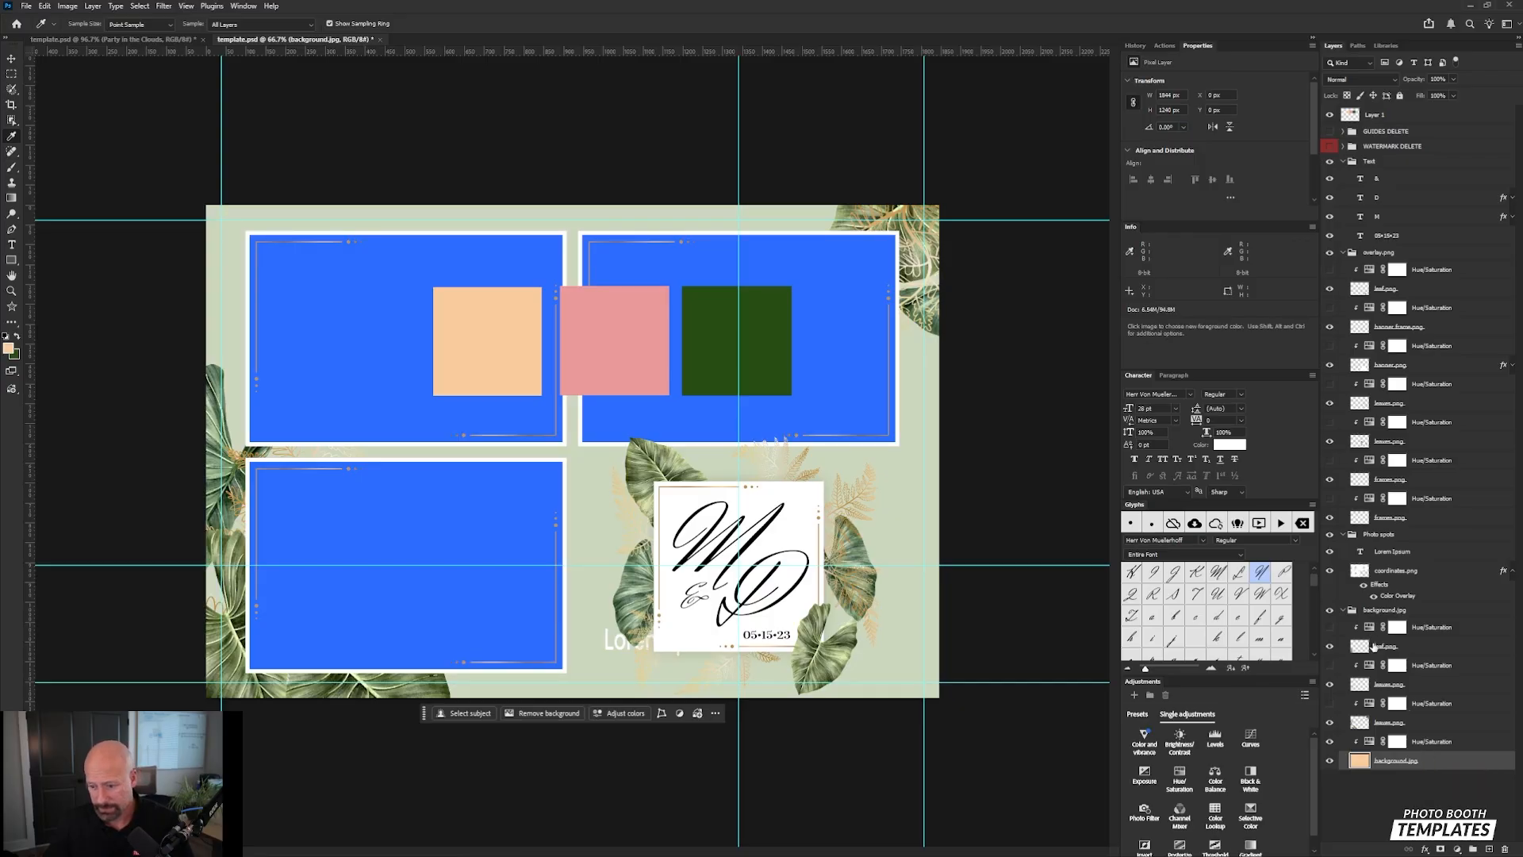
Step: Compare the peach background with and without its Hue/Saturation adjustment and reopen the adjustment's settings
click(1330, 742)
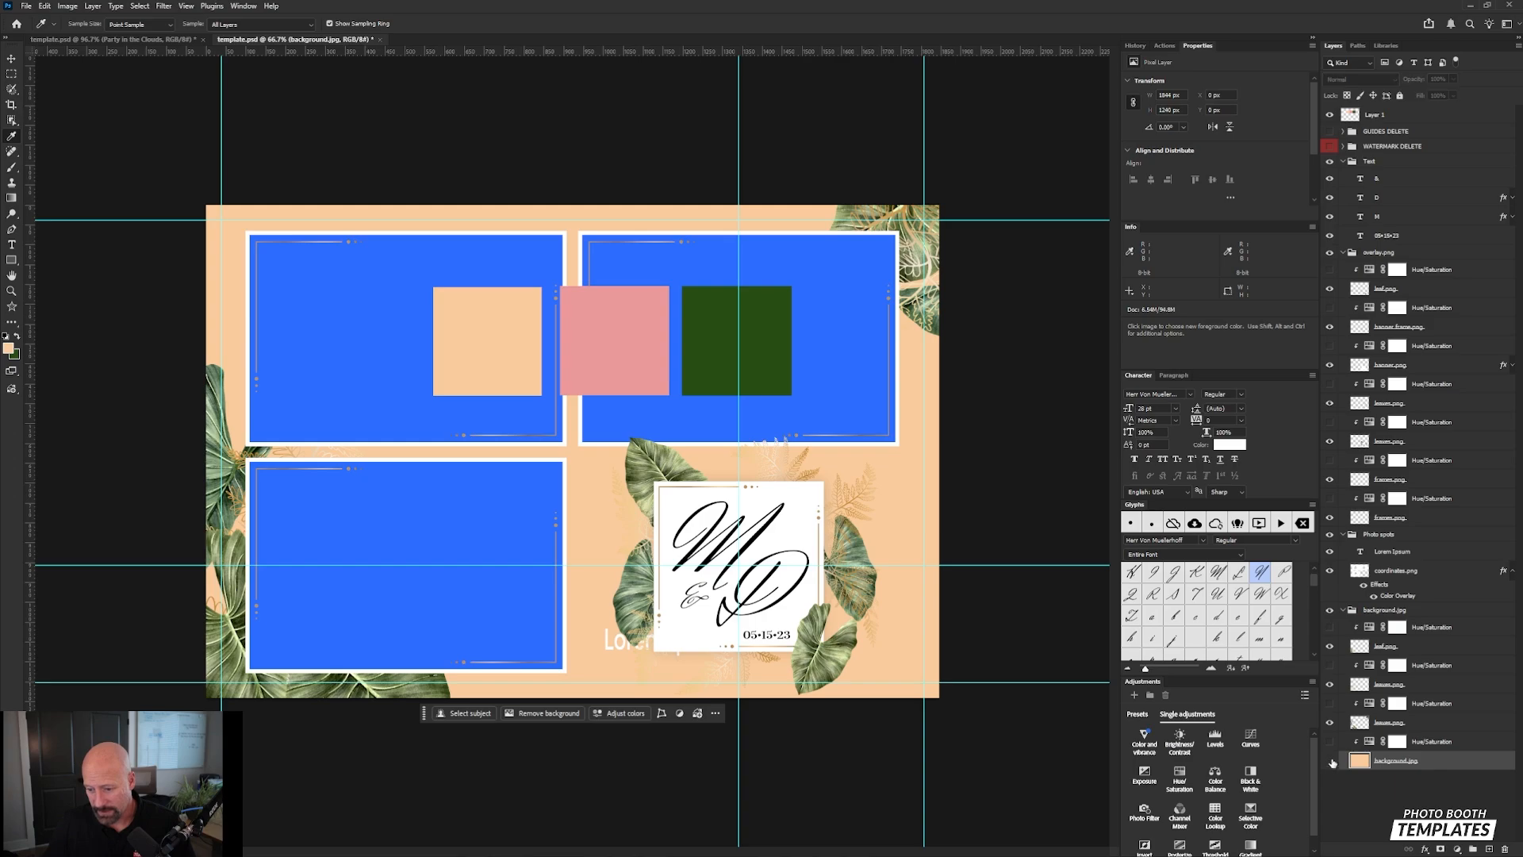
click(1331, 742)
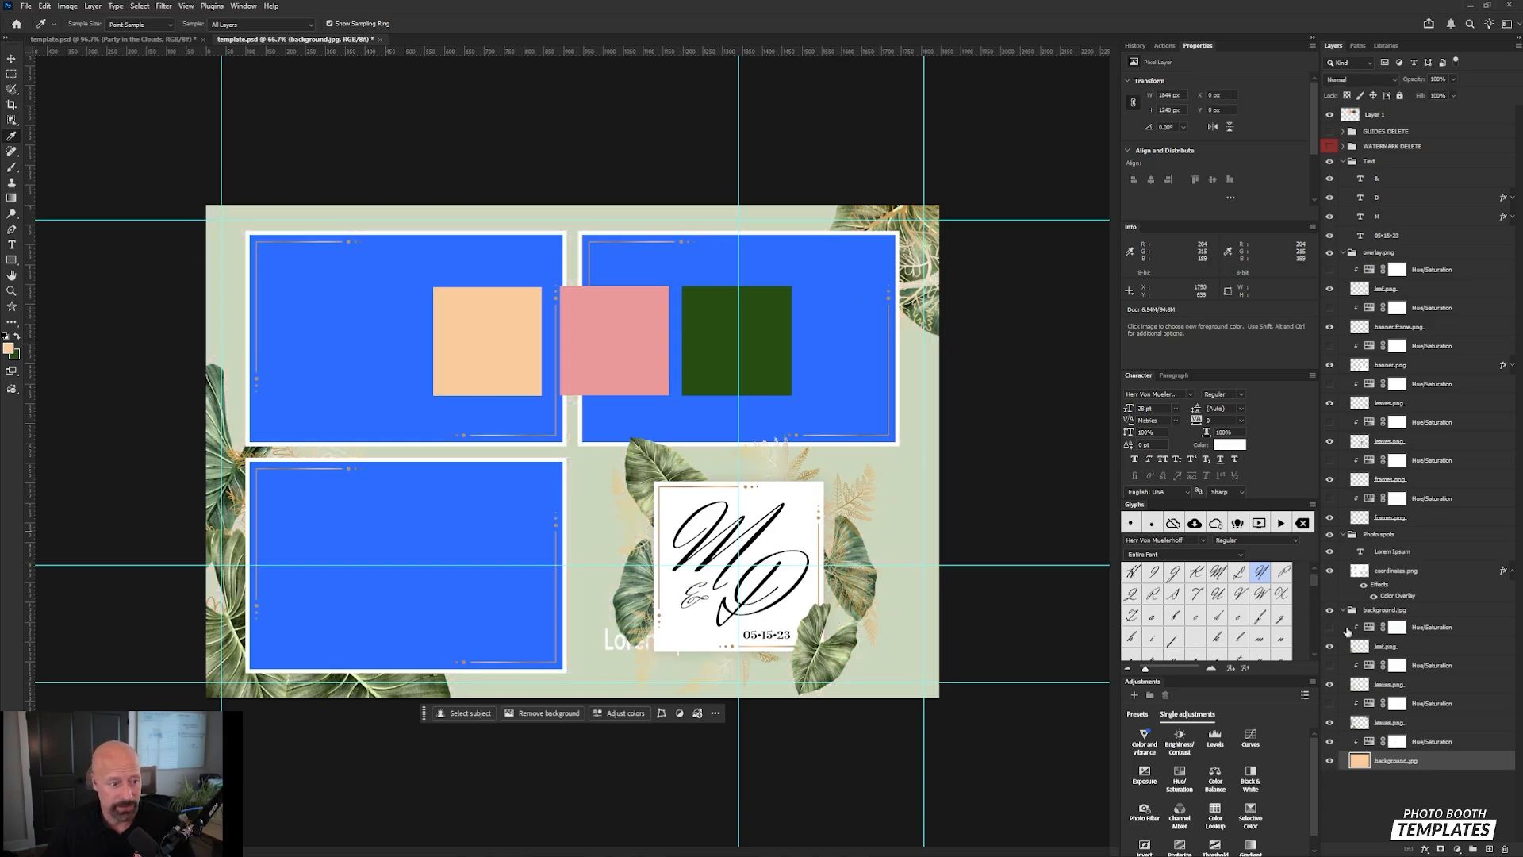
click(1371, 742)
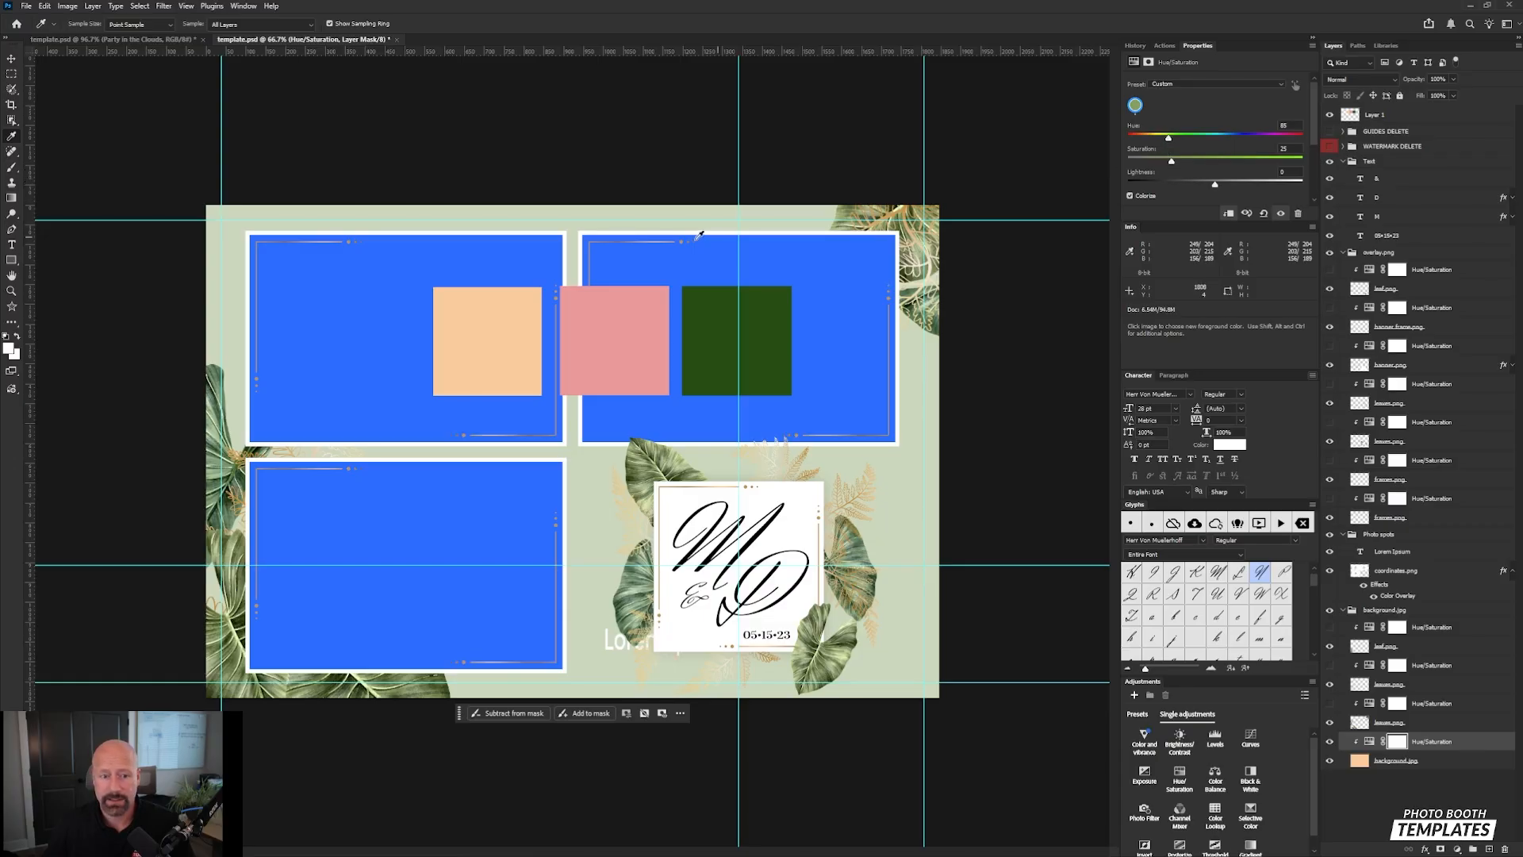
Step: Move the swatch layer down so the color squares sit across the gap above the monogram
key(v)
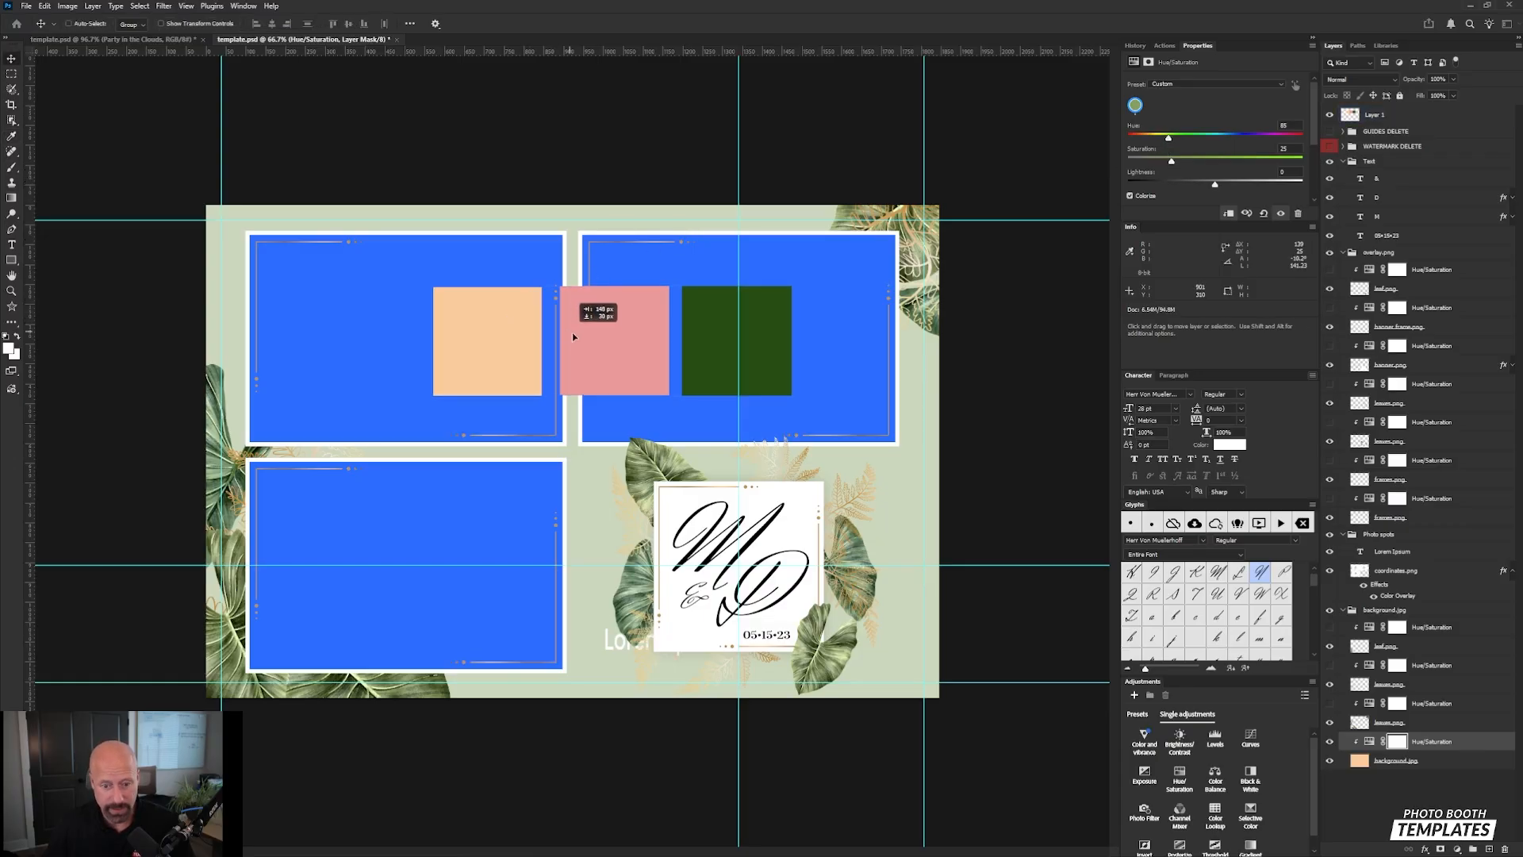
click(1398, 121)
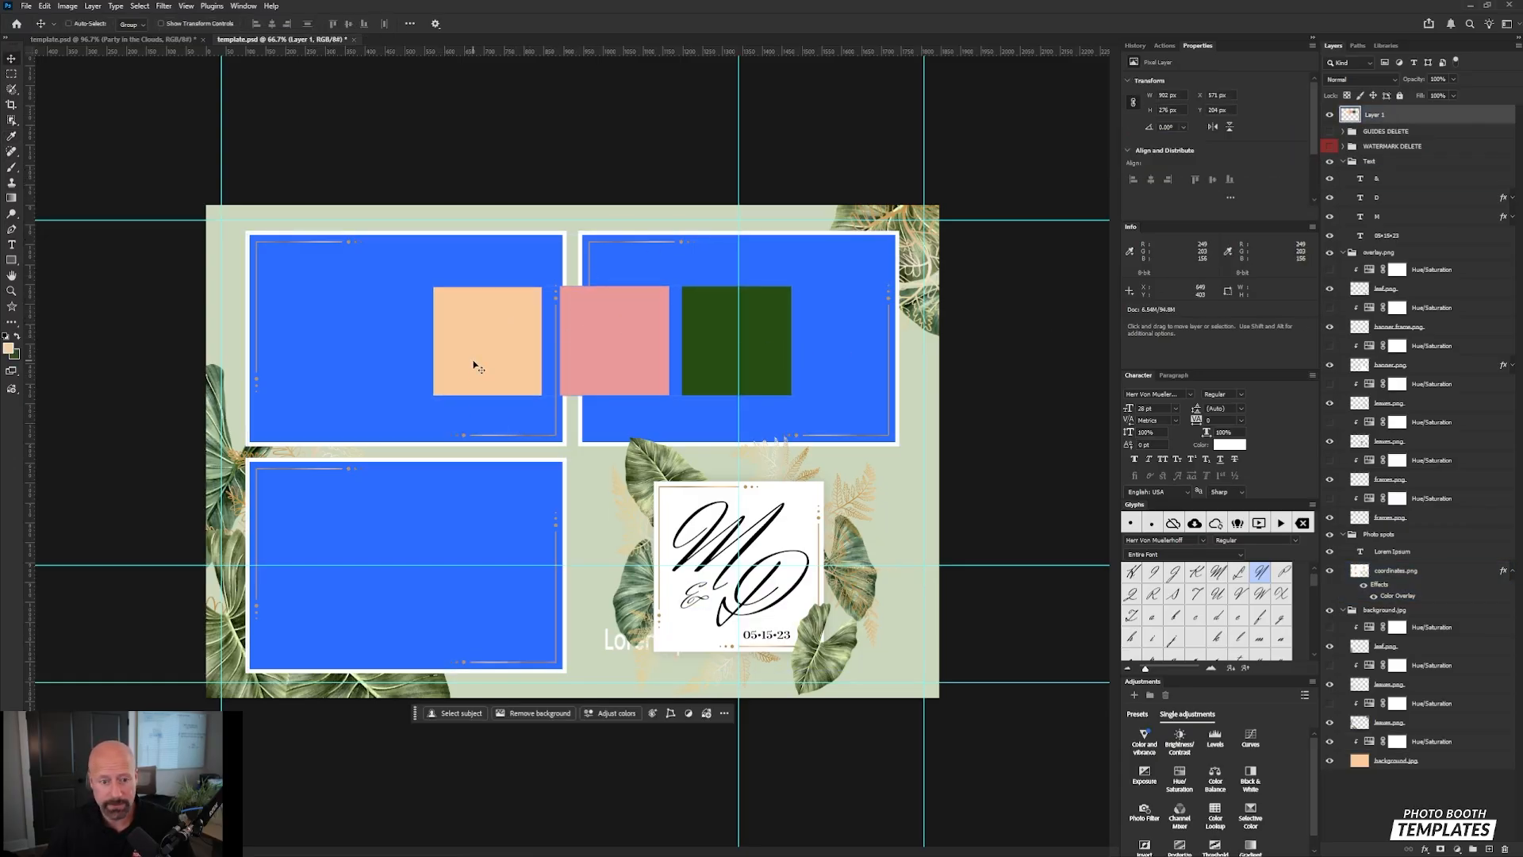
drag(476, 364, 593, 487)
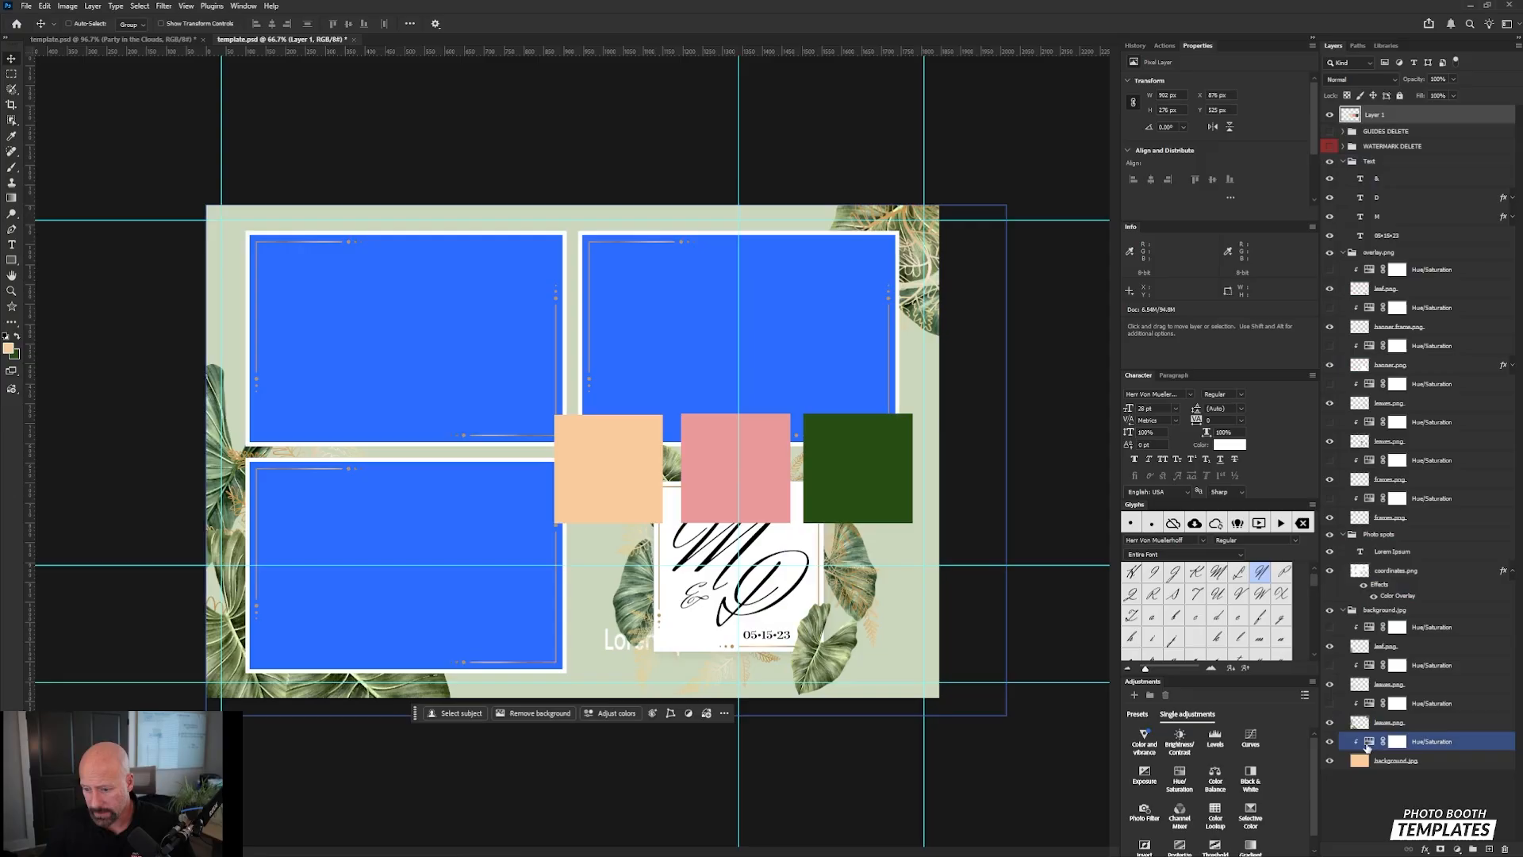
Step: Tune the background.jpg Hue/Saturation adjustment toward the peach swatch with hue 32, saturation 79 and lightness -1
click(1397, 741)
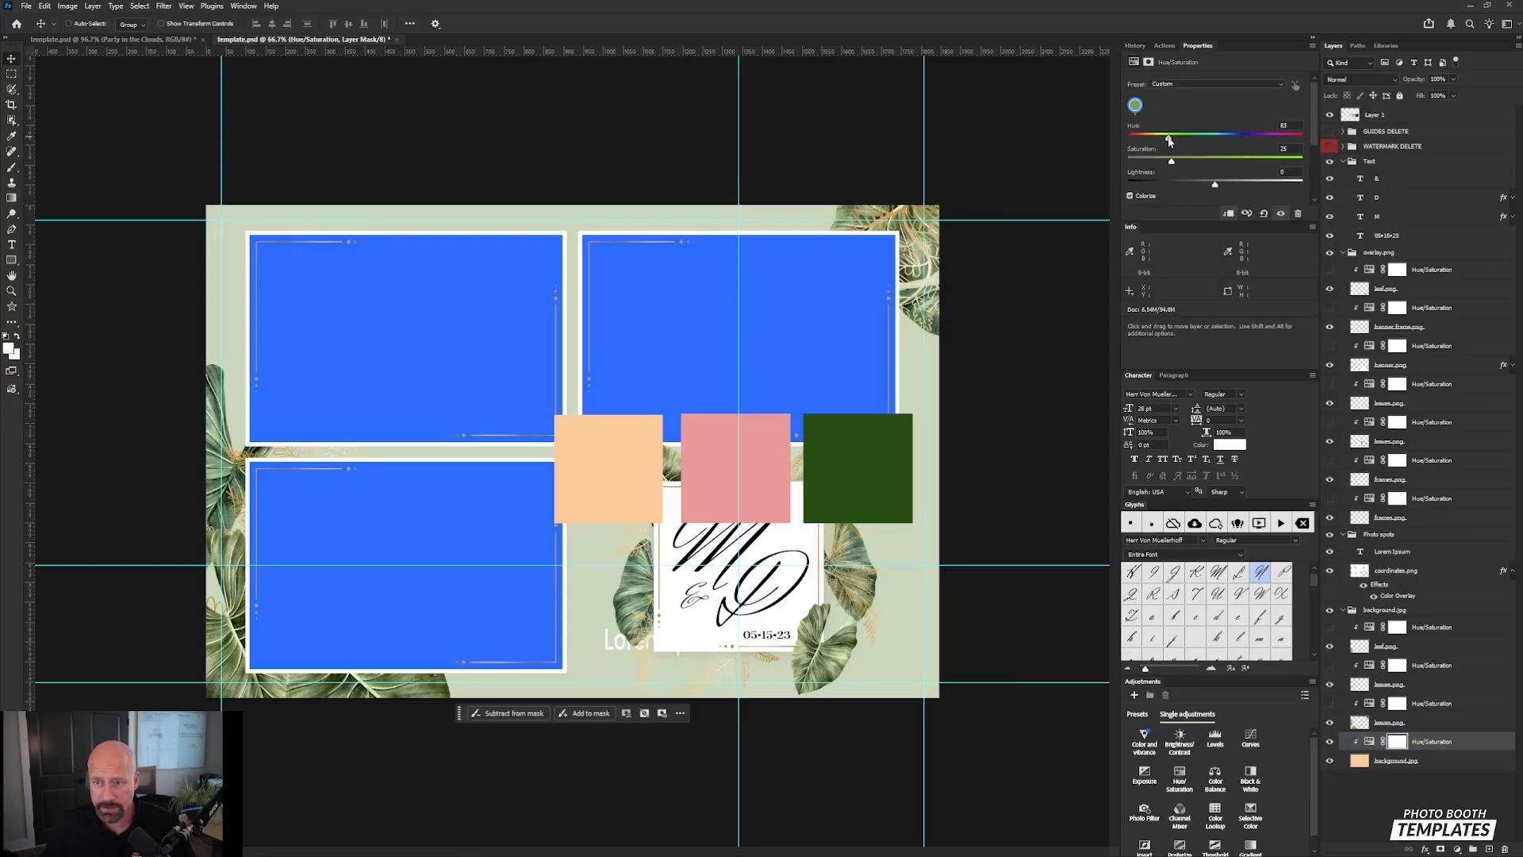
drag(1153, 141, 1251, 162)
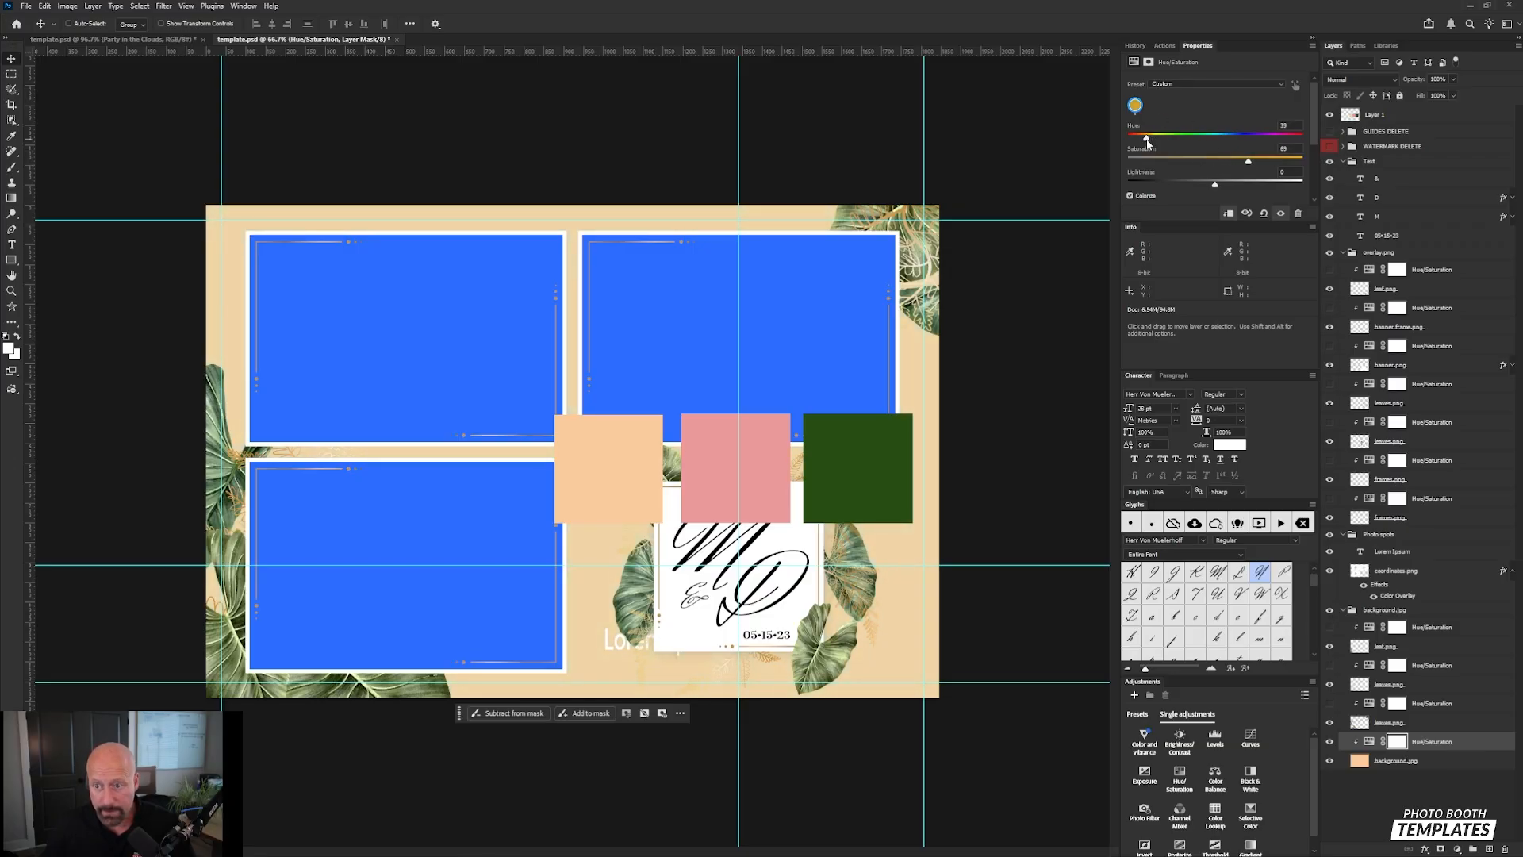
drag(1146, 141, 1141, 141)
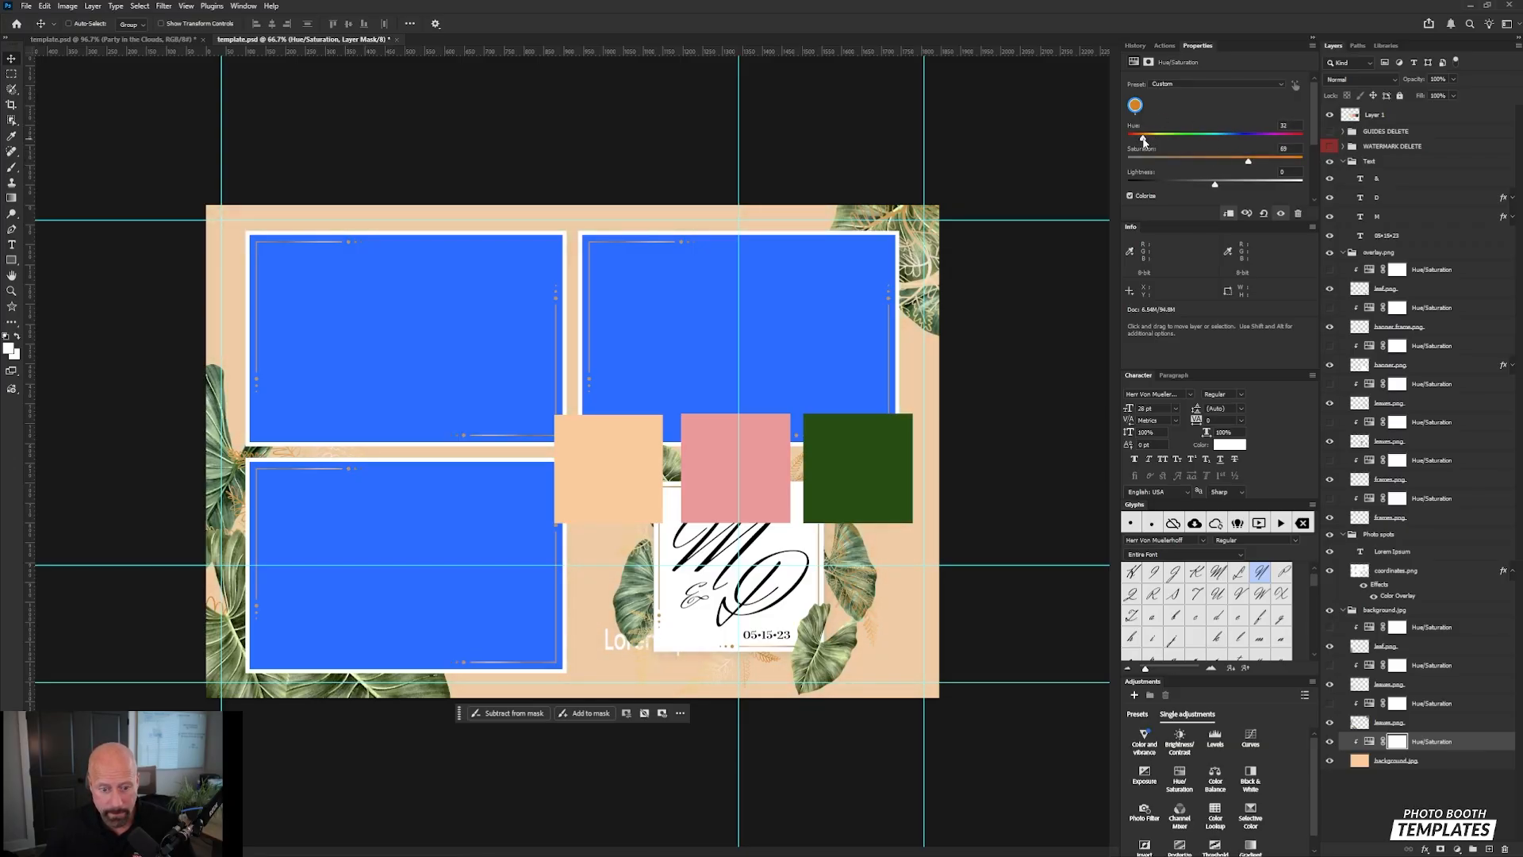
drag(1214, 188, 1213, 189)
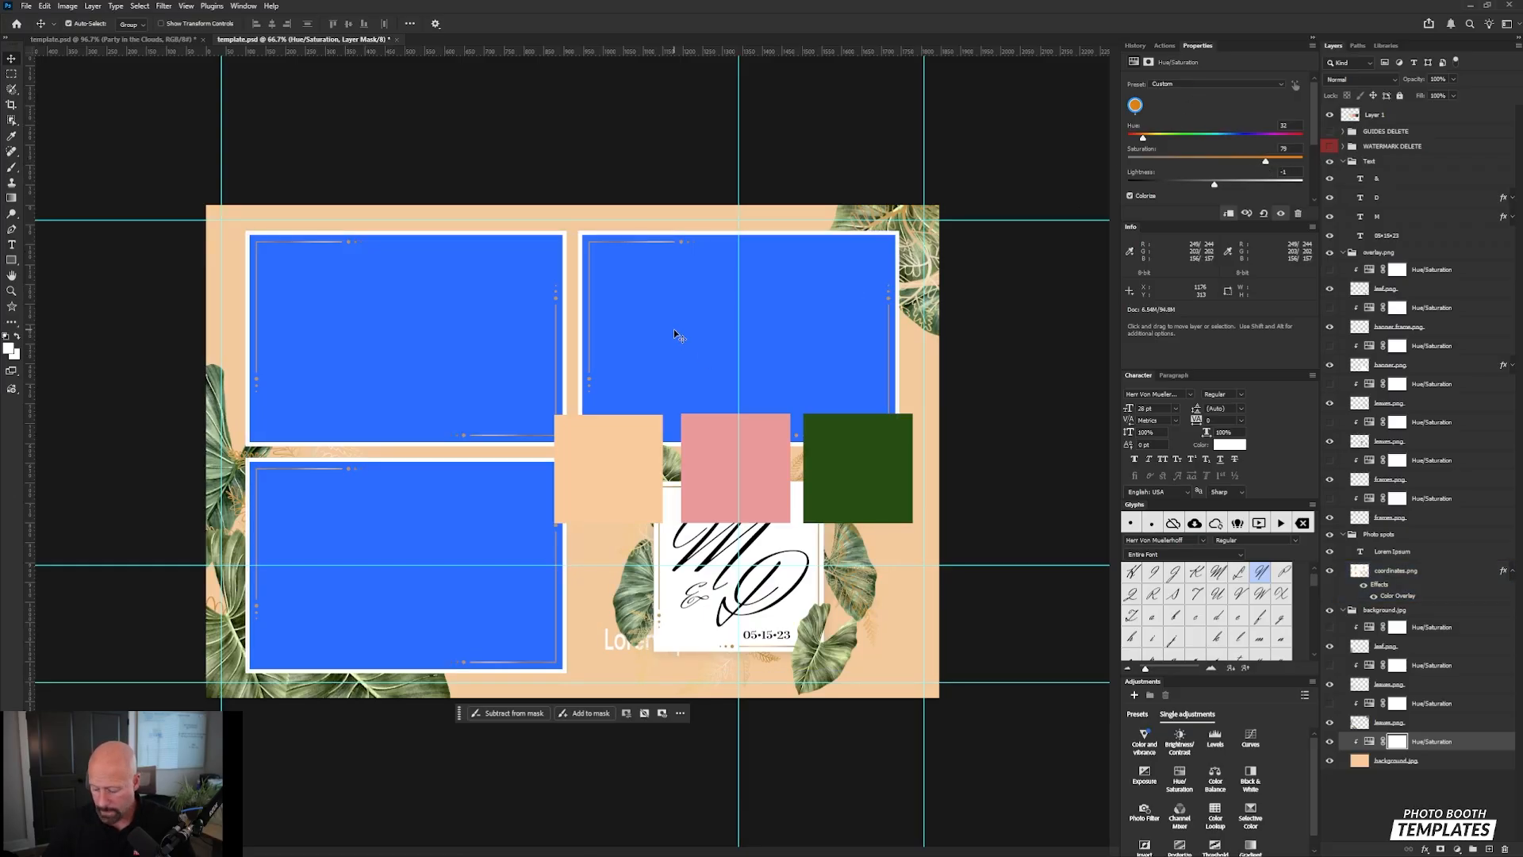
Step: Refine the background's match to the peach swatch up close by setting lightness to 0 and saturation to 85
key(ctrl+plus)
key(ctrl+plus)
drag(799, 454, 783, 129)
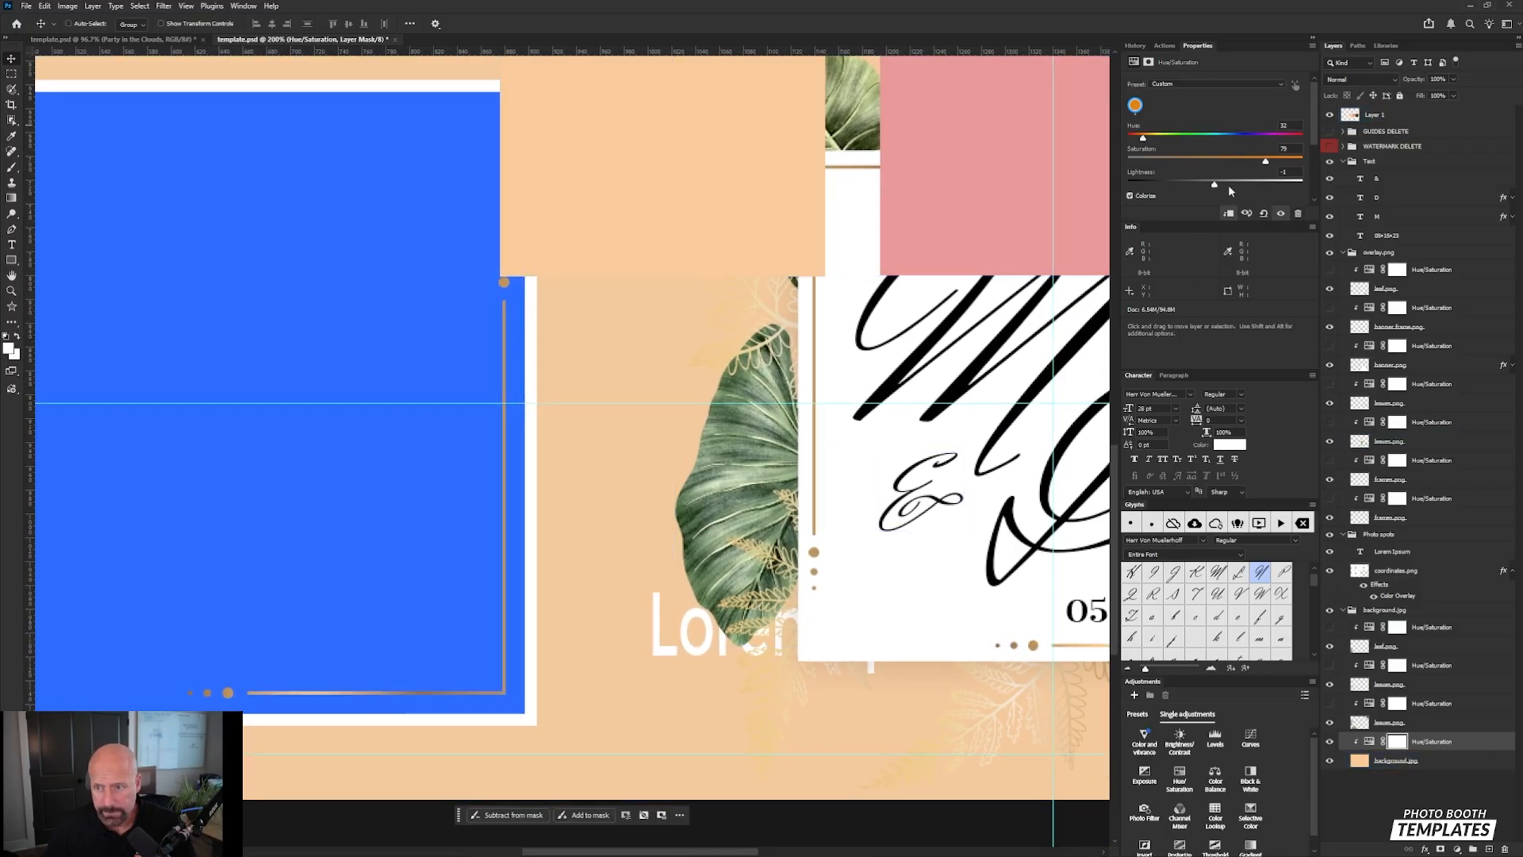
click(1409, 161)
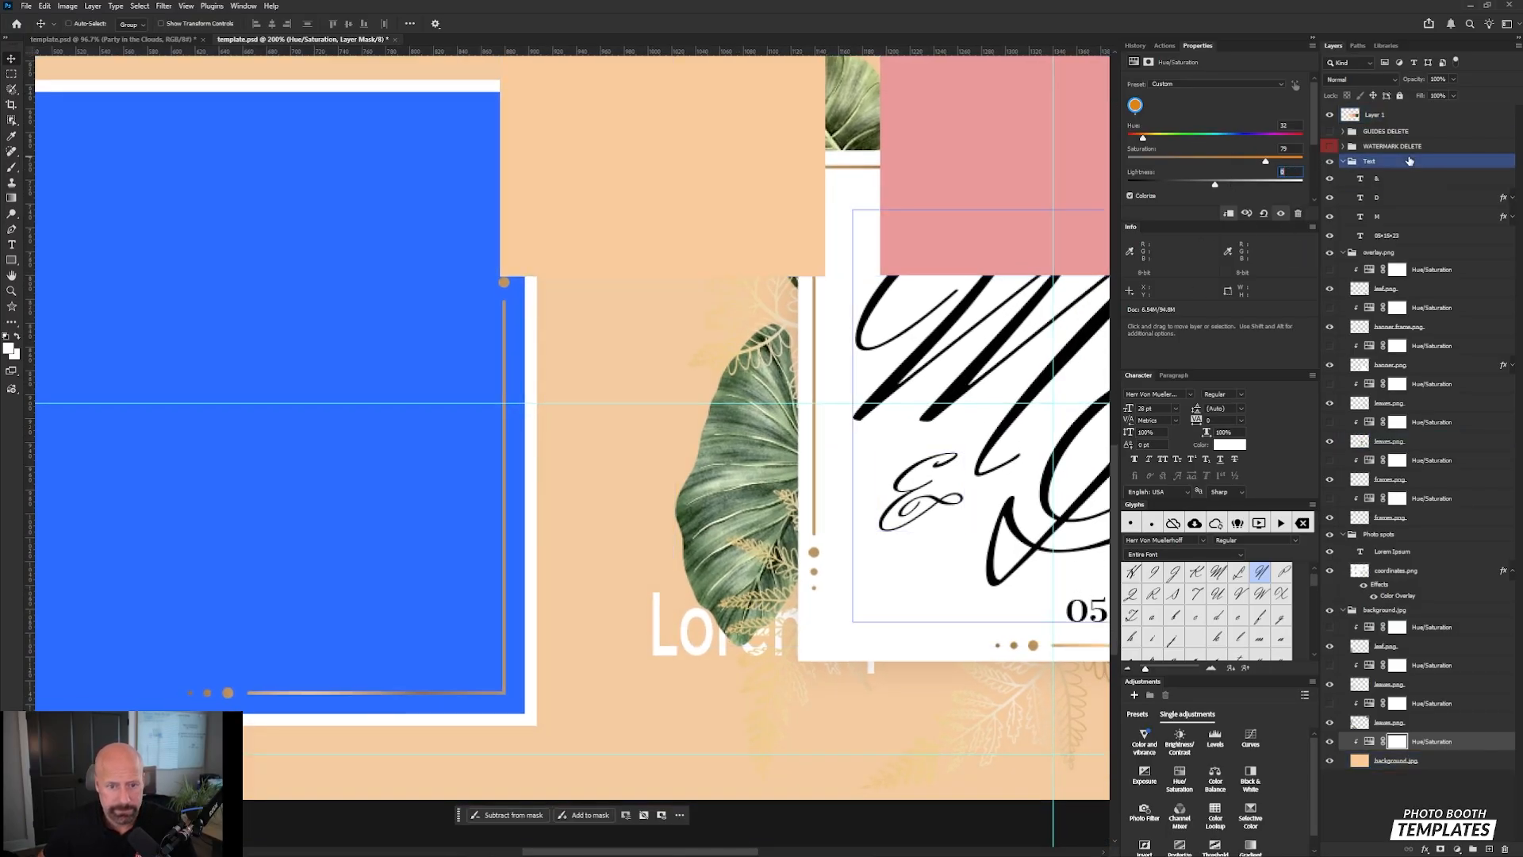
key(Up)
key(Up)
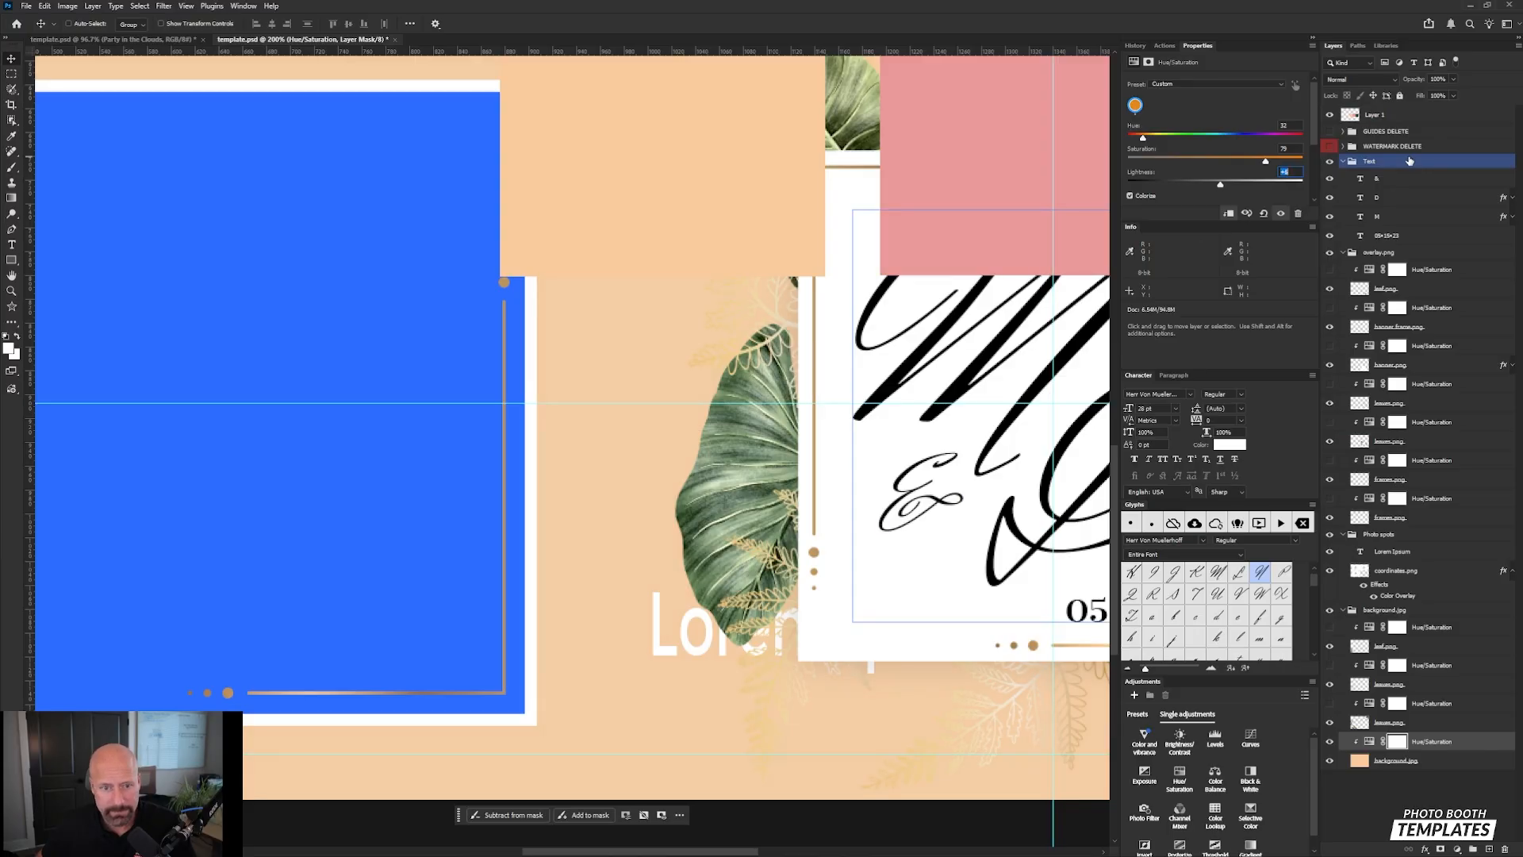
key(Down)
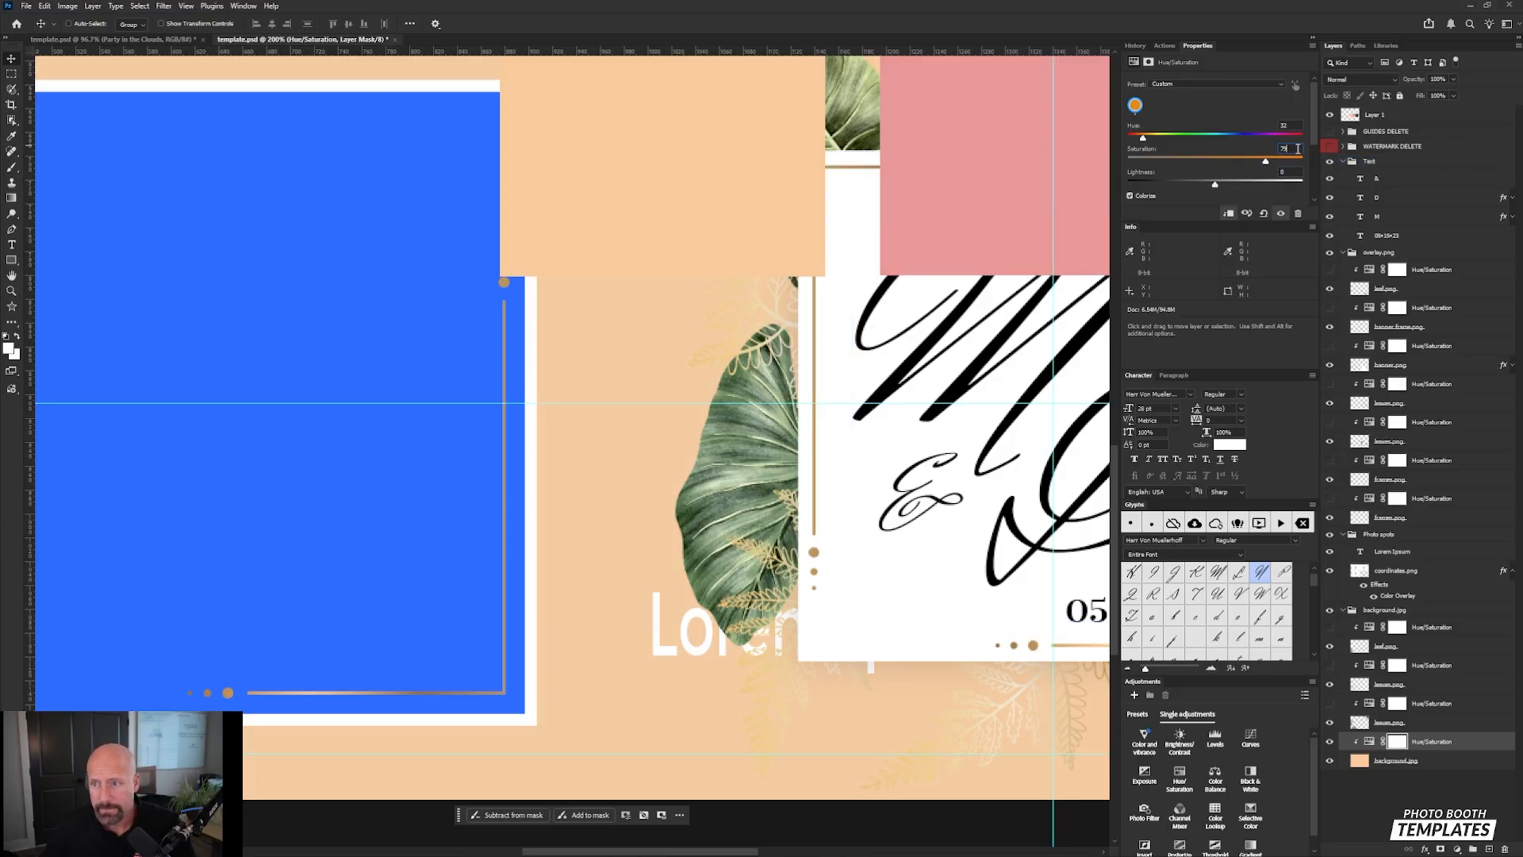
double_click(1298, 149)
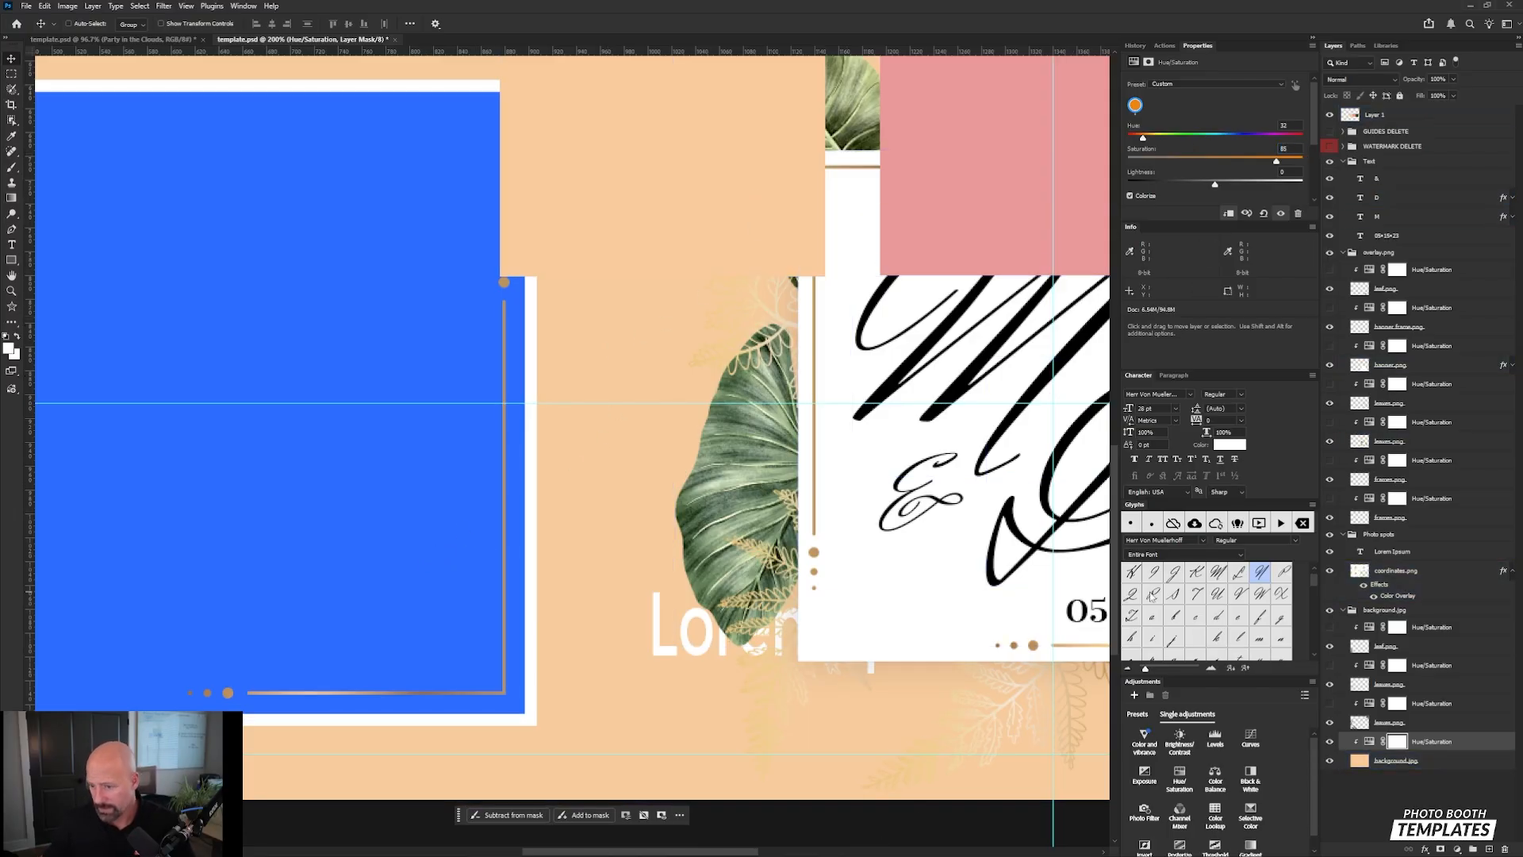
key(ctrl+0)
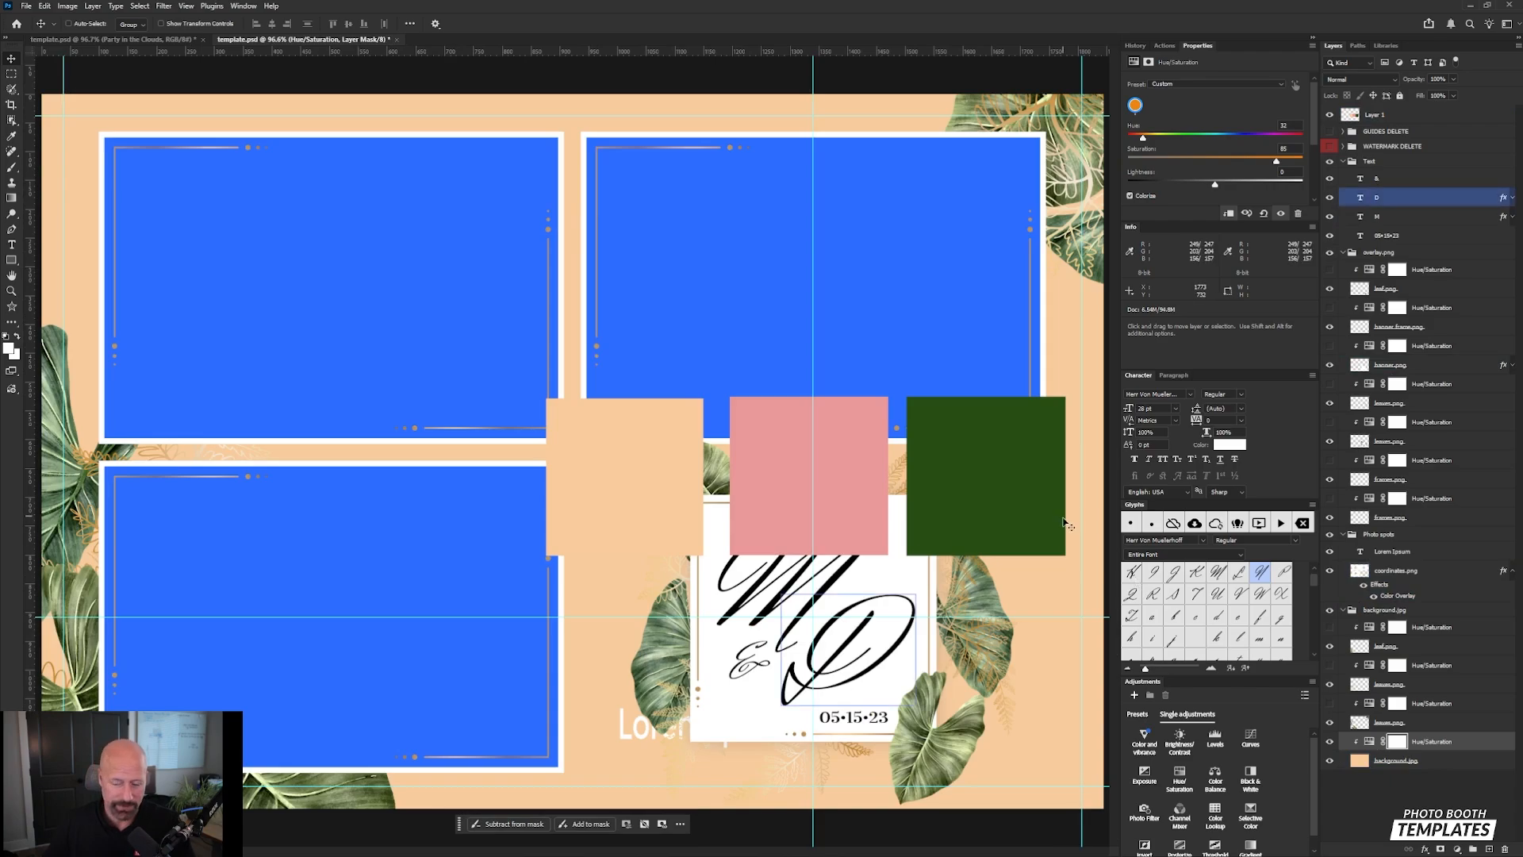
Step: Move the Layer 1 color swatches off the monogram so they lie across the two upper photo spots
click(999, 529)
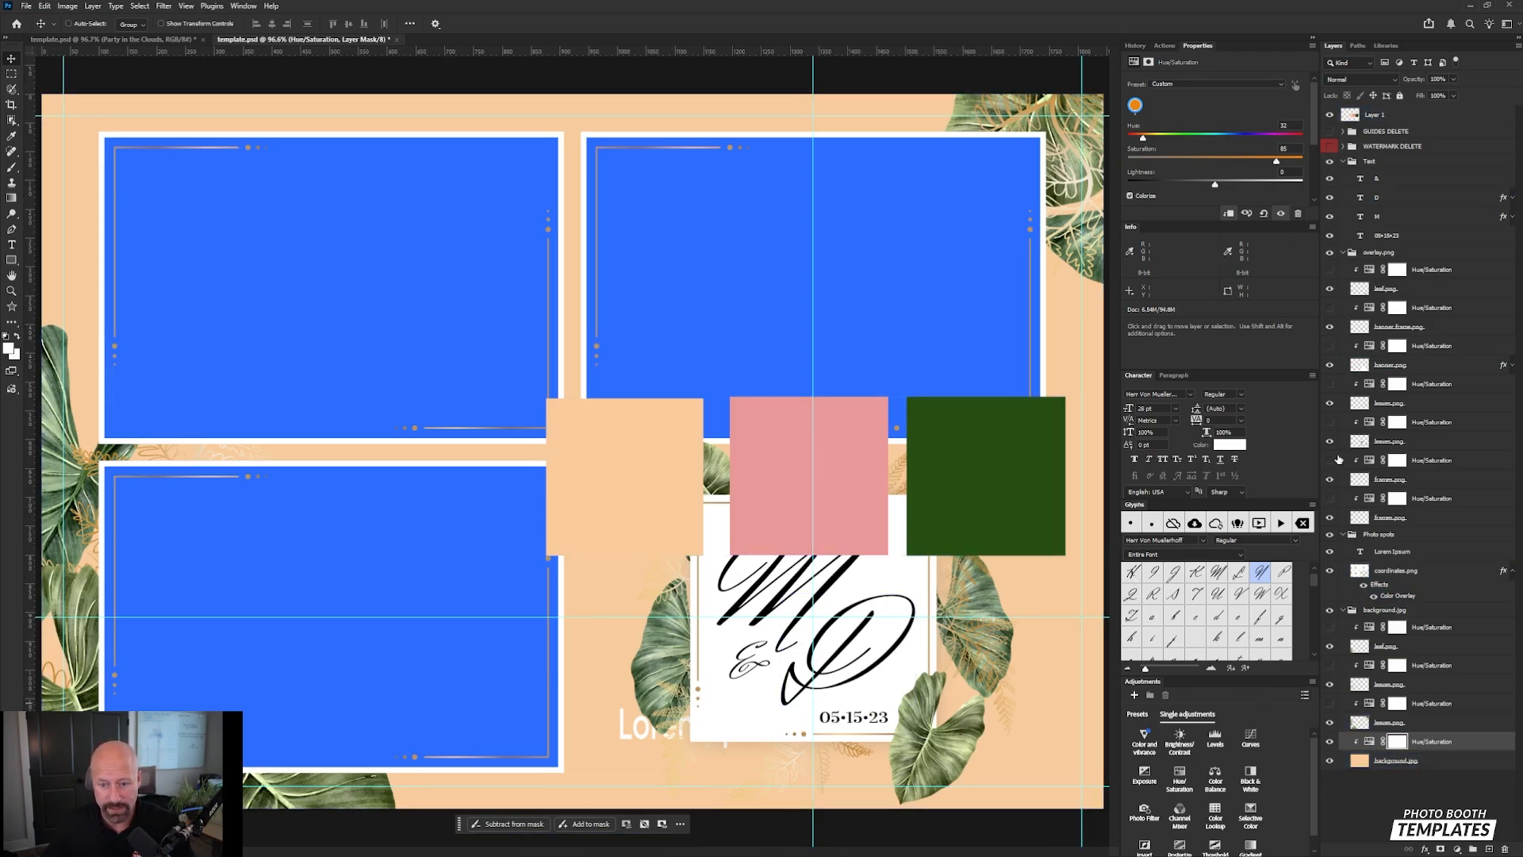
click(1397, 114)
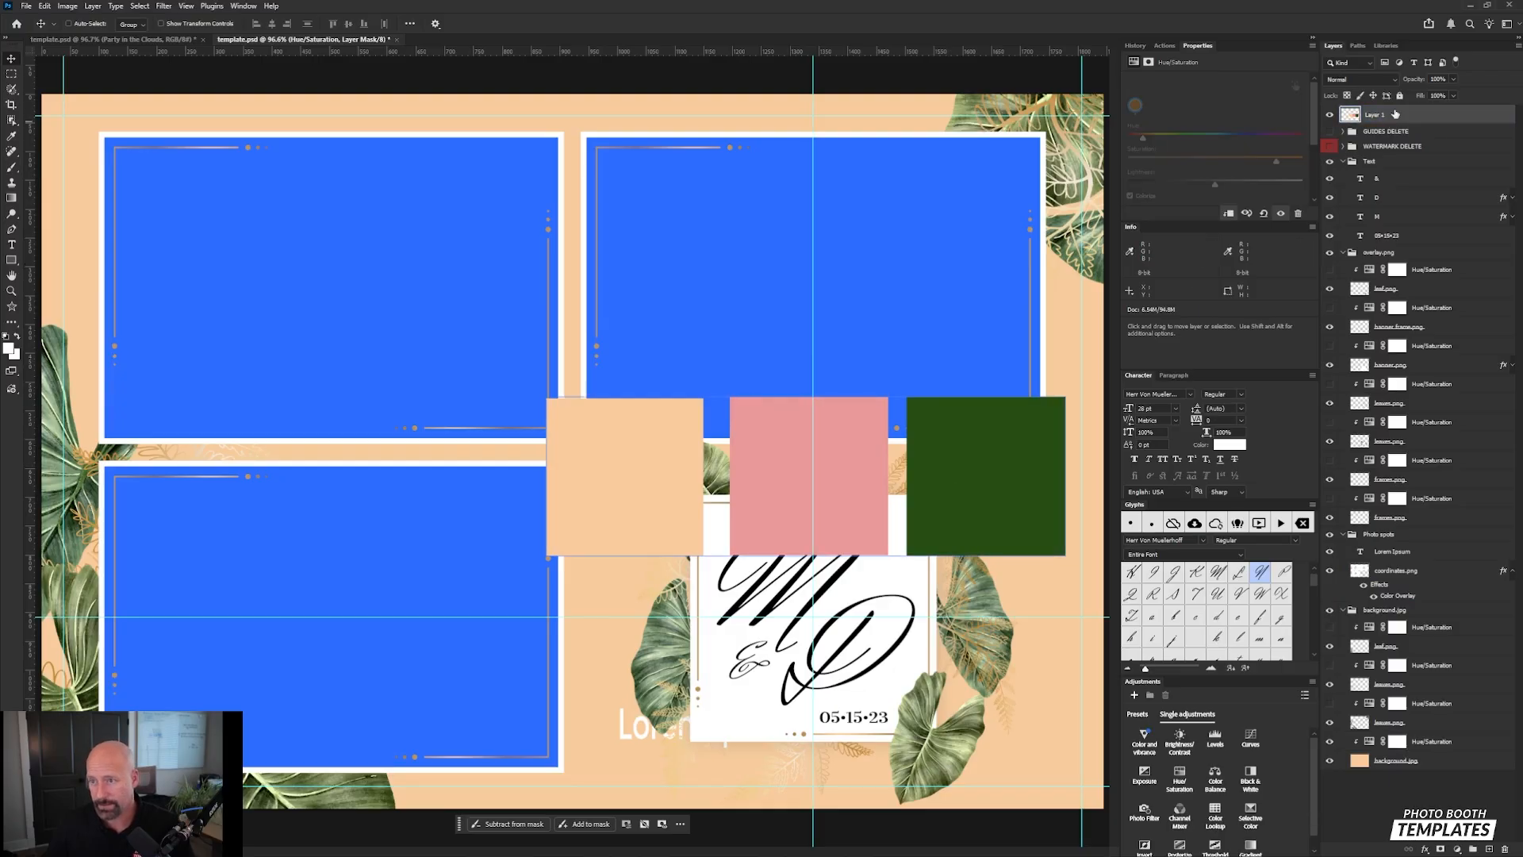
drag(739, 461, 462, 250)
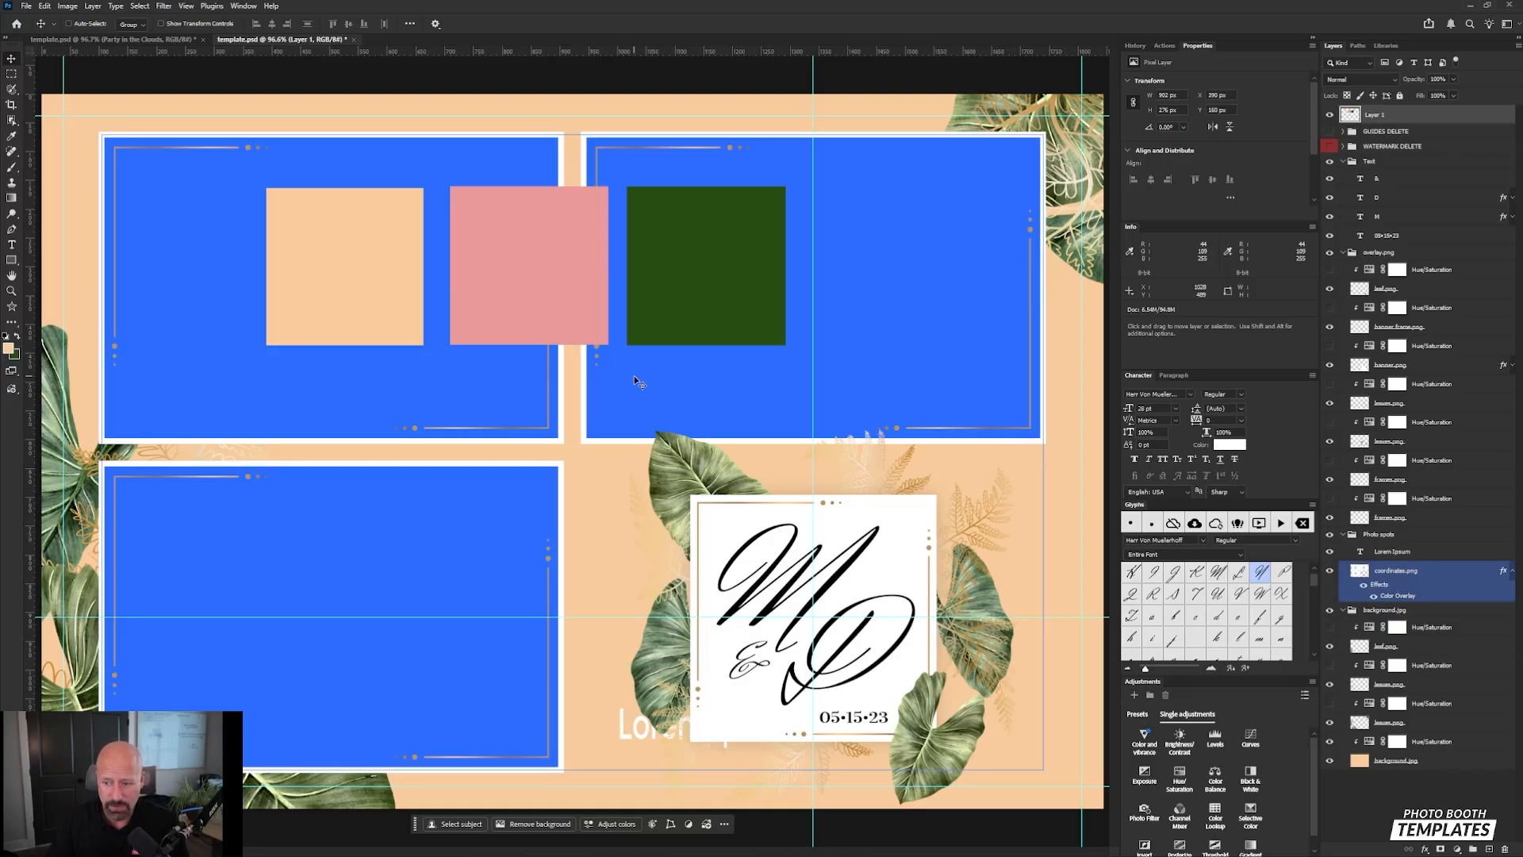
Step: Identify the white monogram card's layer, then show its clipped Hue/Saturation adjustment and colorize it with a pink hue of about 324
click(1341, 722)
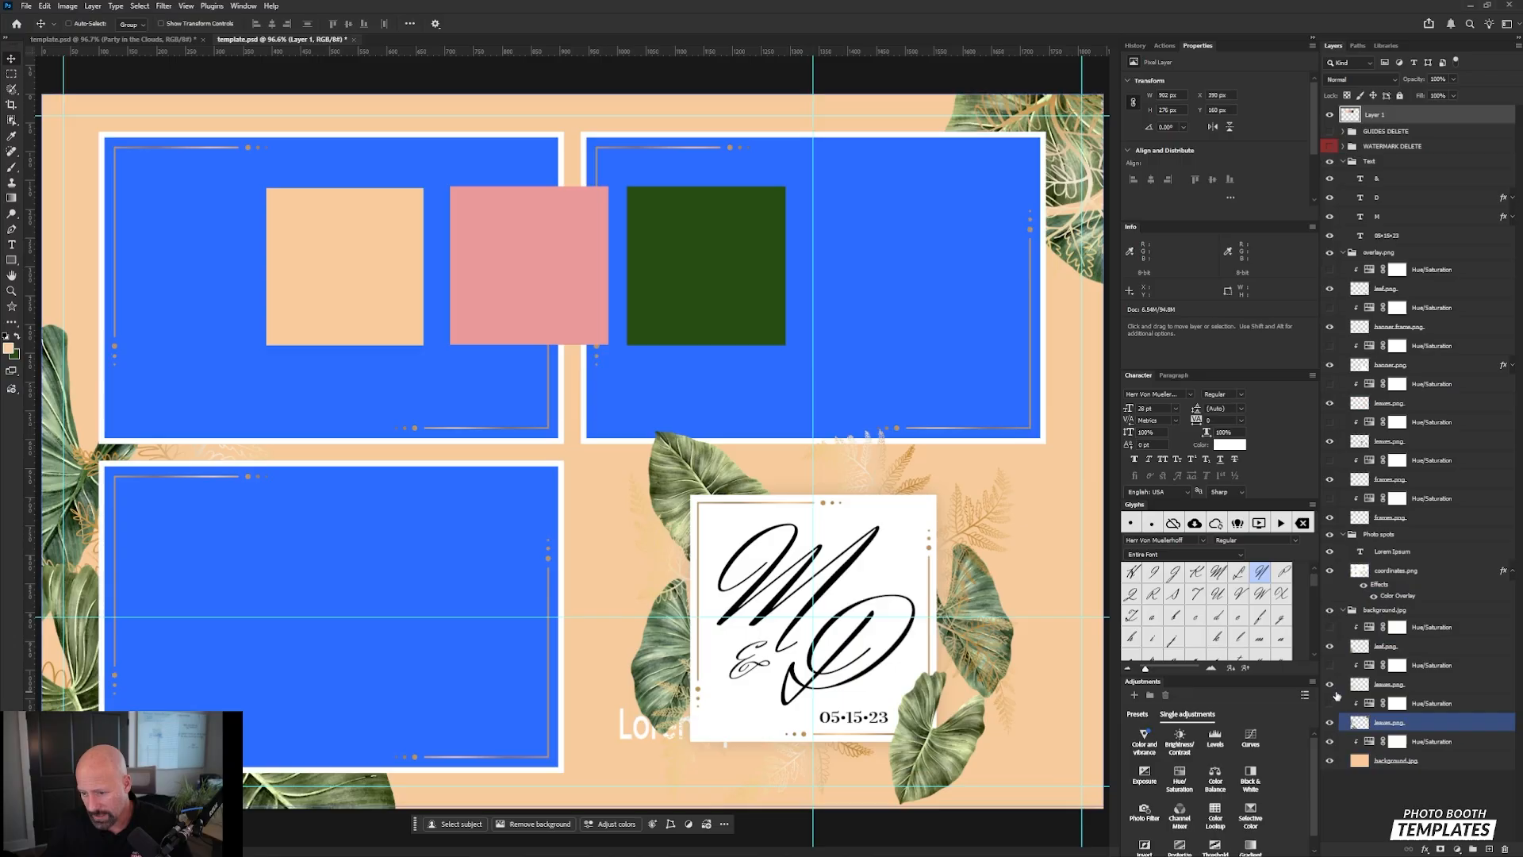
click(1337, 647)
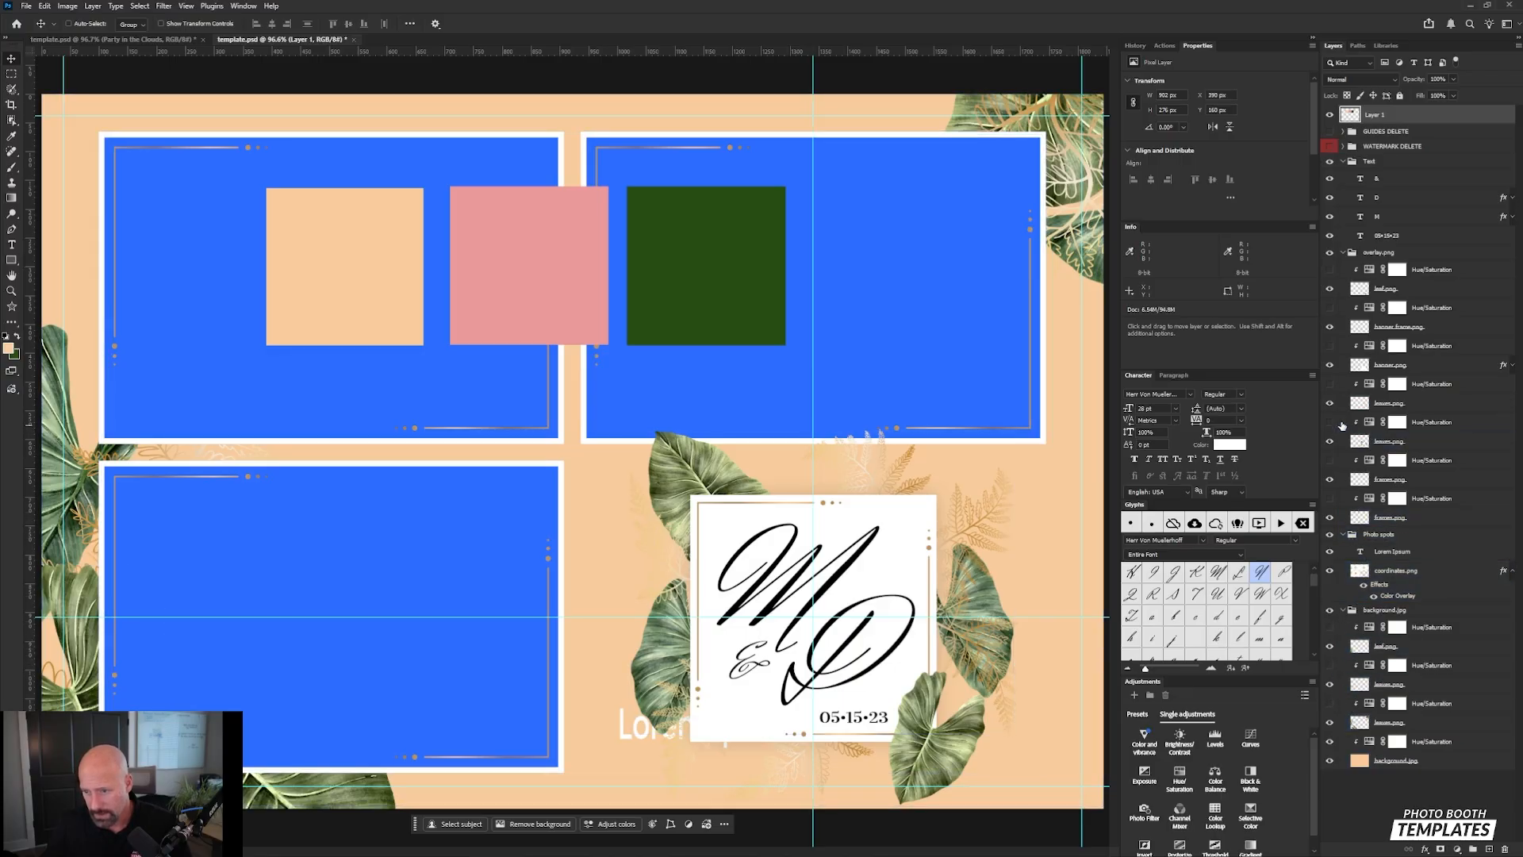
click(1331, 365)
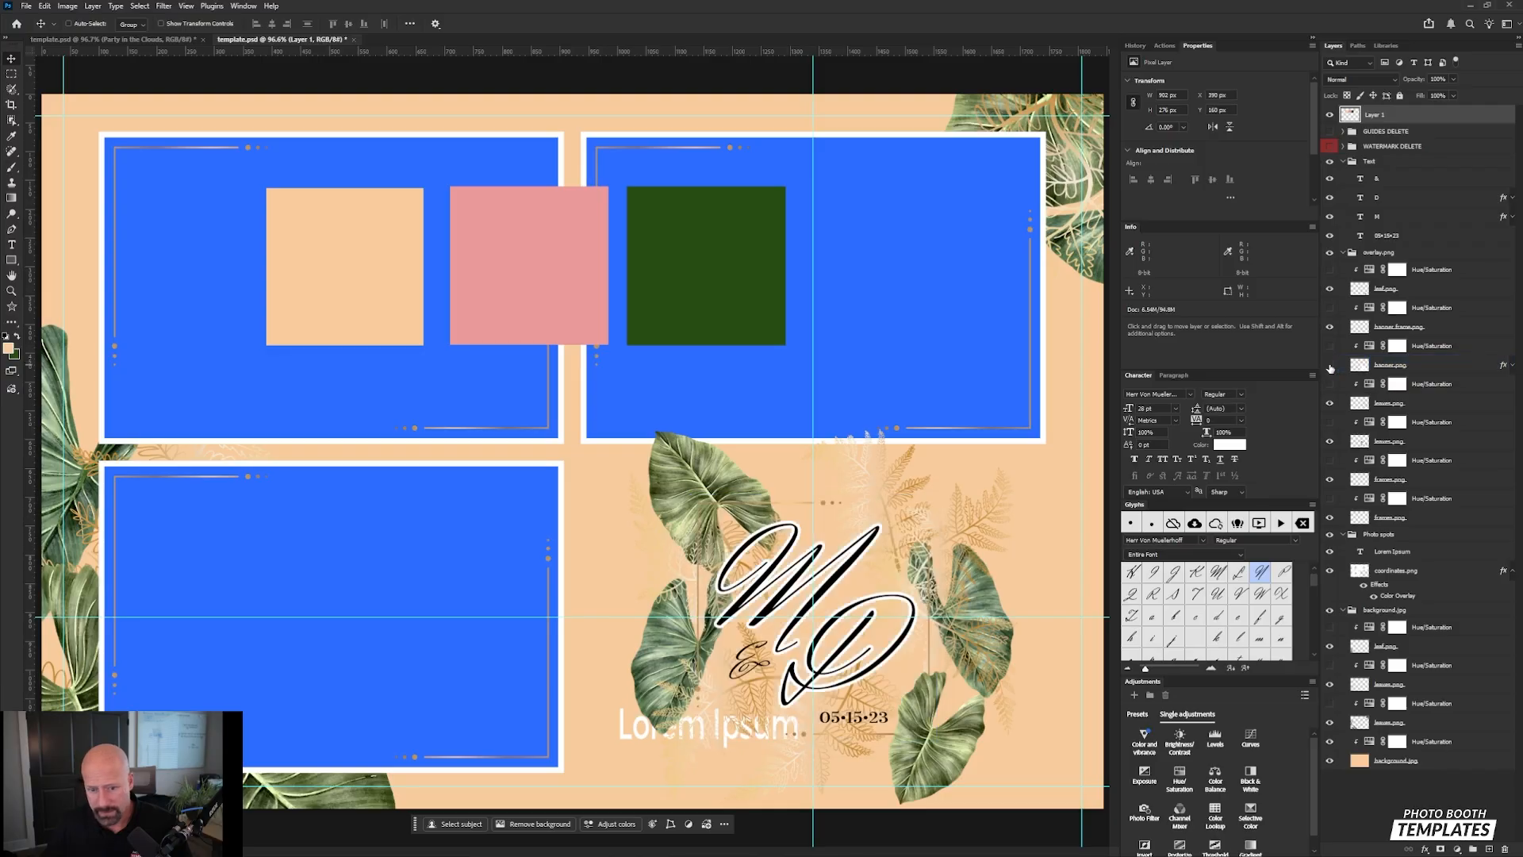
click(1331, 365)
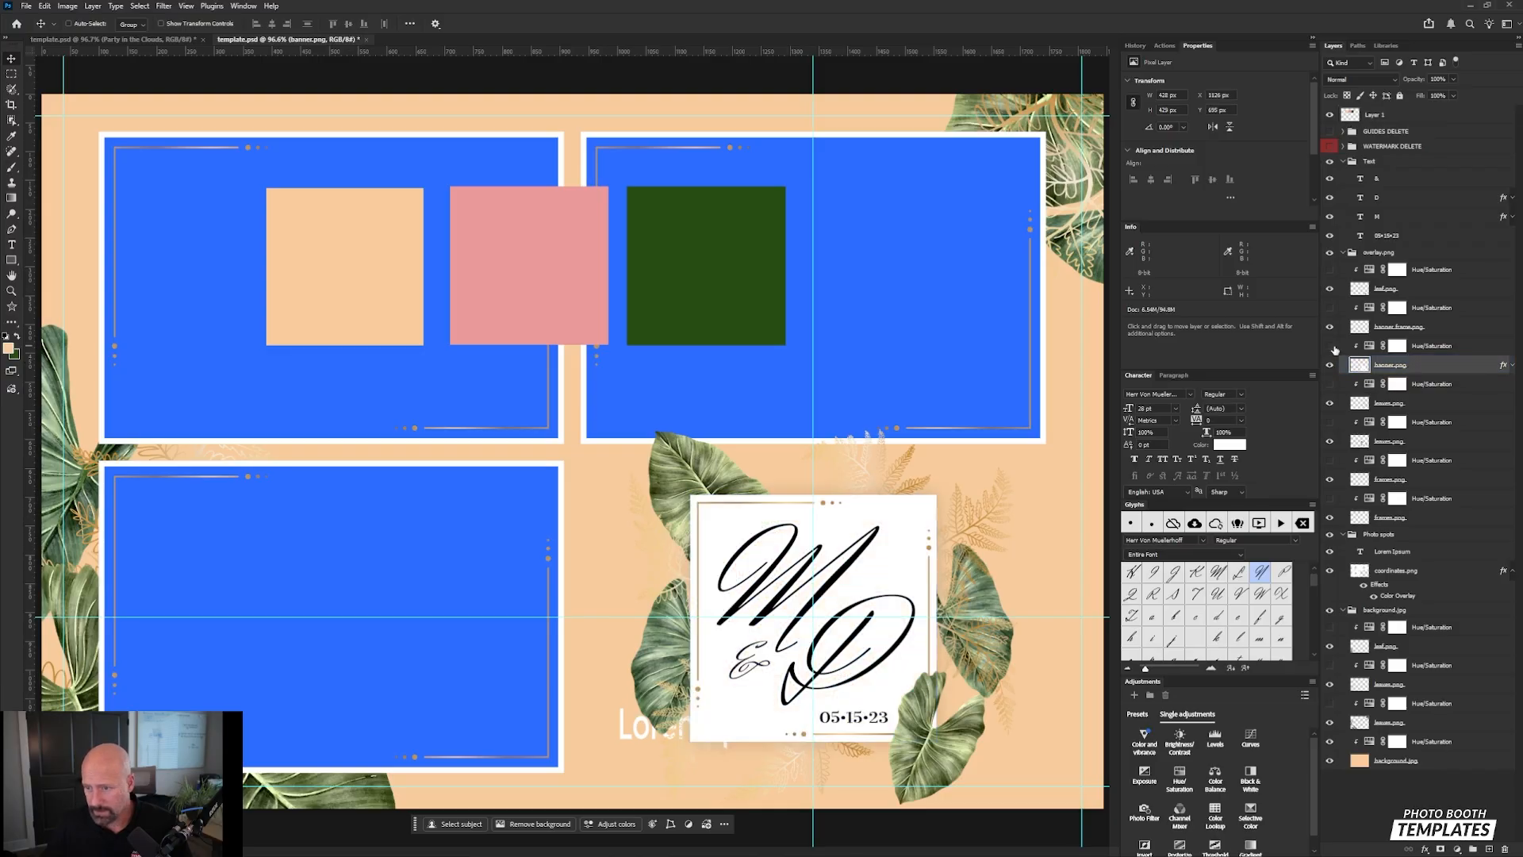
click(1330, 346)
click(1397, 346)
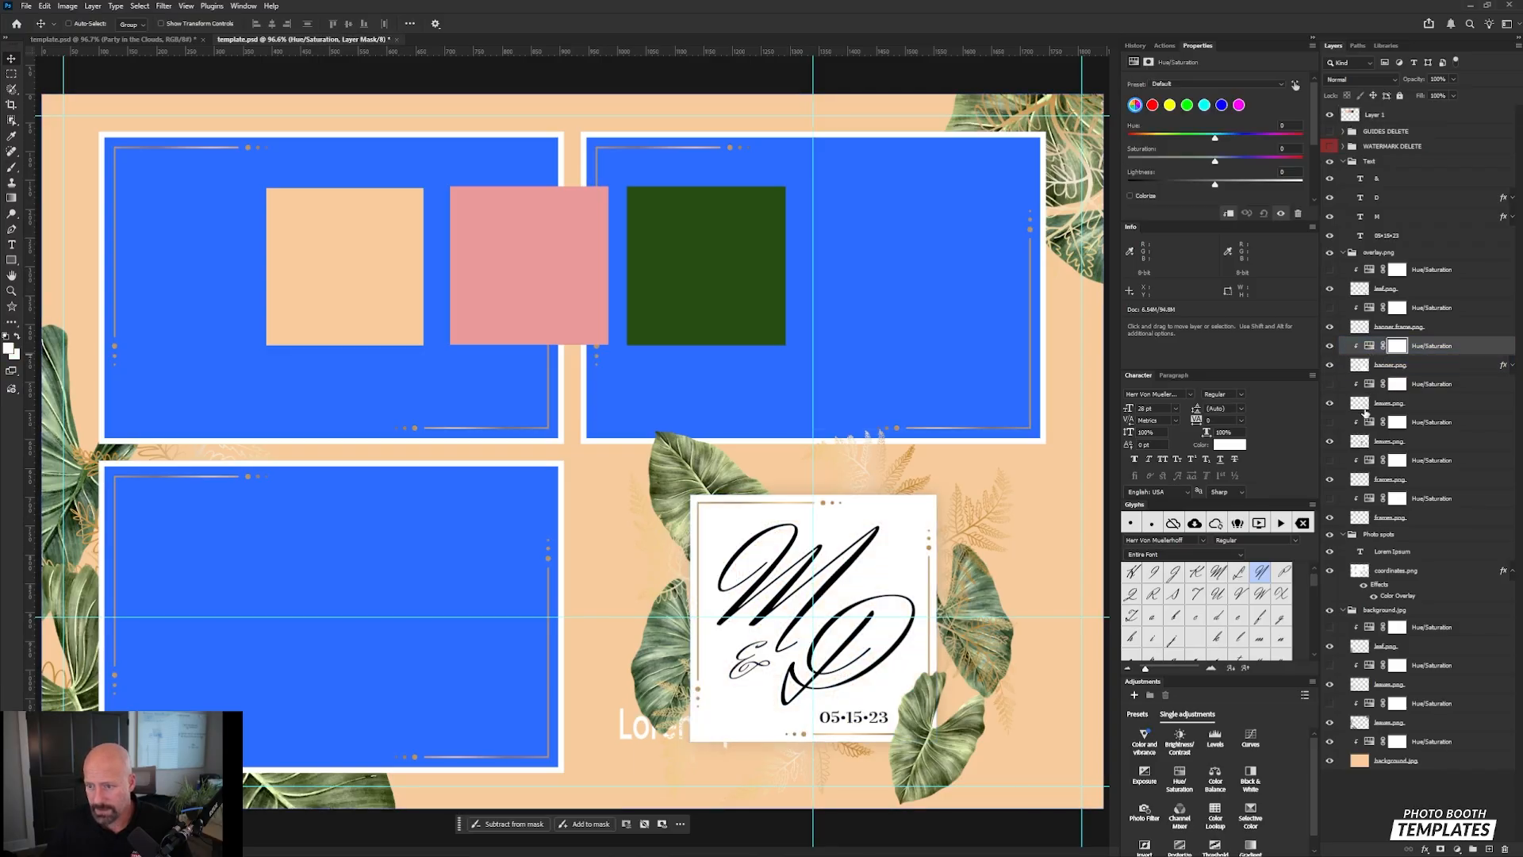
click(1141, 196)
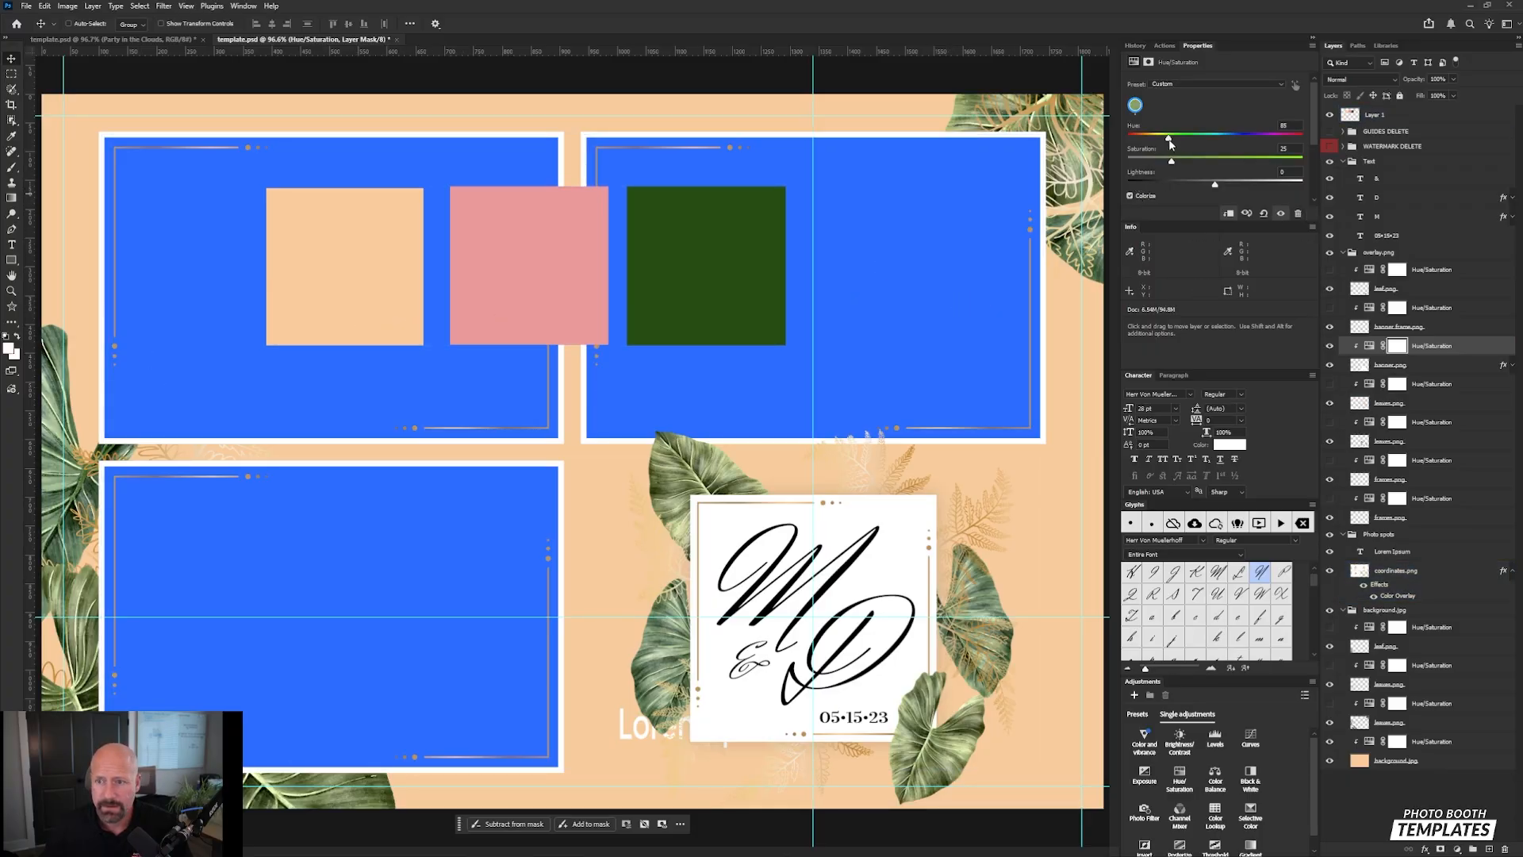
drag(1169, 138, 1287, 142)
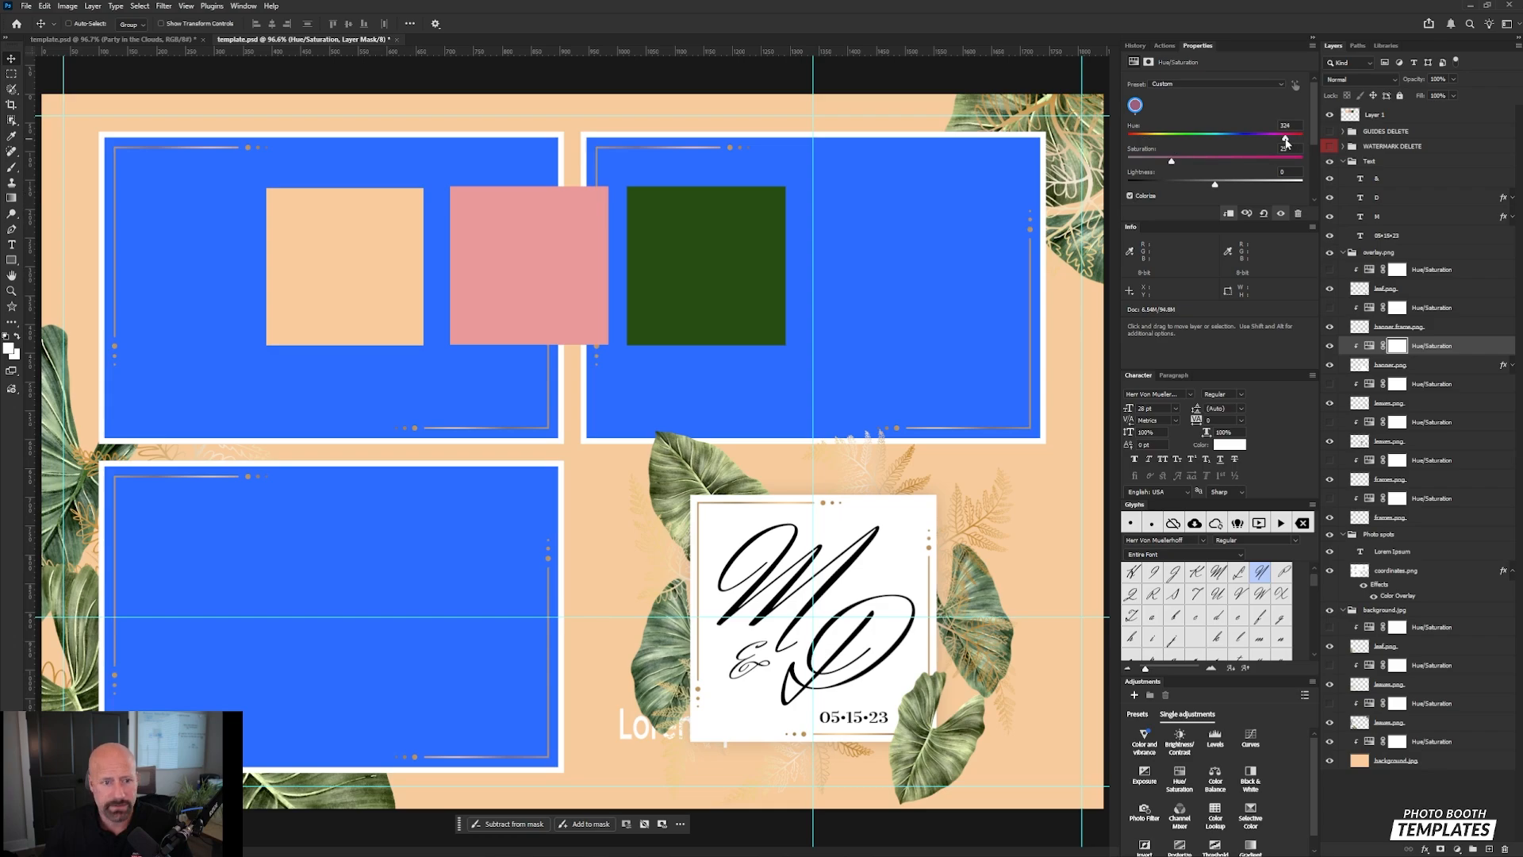
Step: Tint the monogram card pink with its Hue/Saturation adjustment: hue about 350, saturation 63 and slightly reduced lightness
drag(1190, 164, 1222, 164)
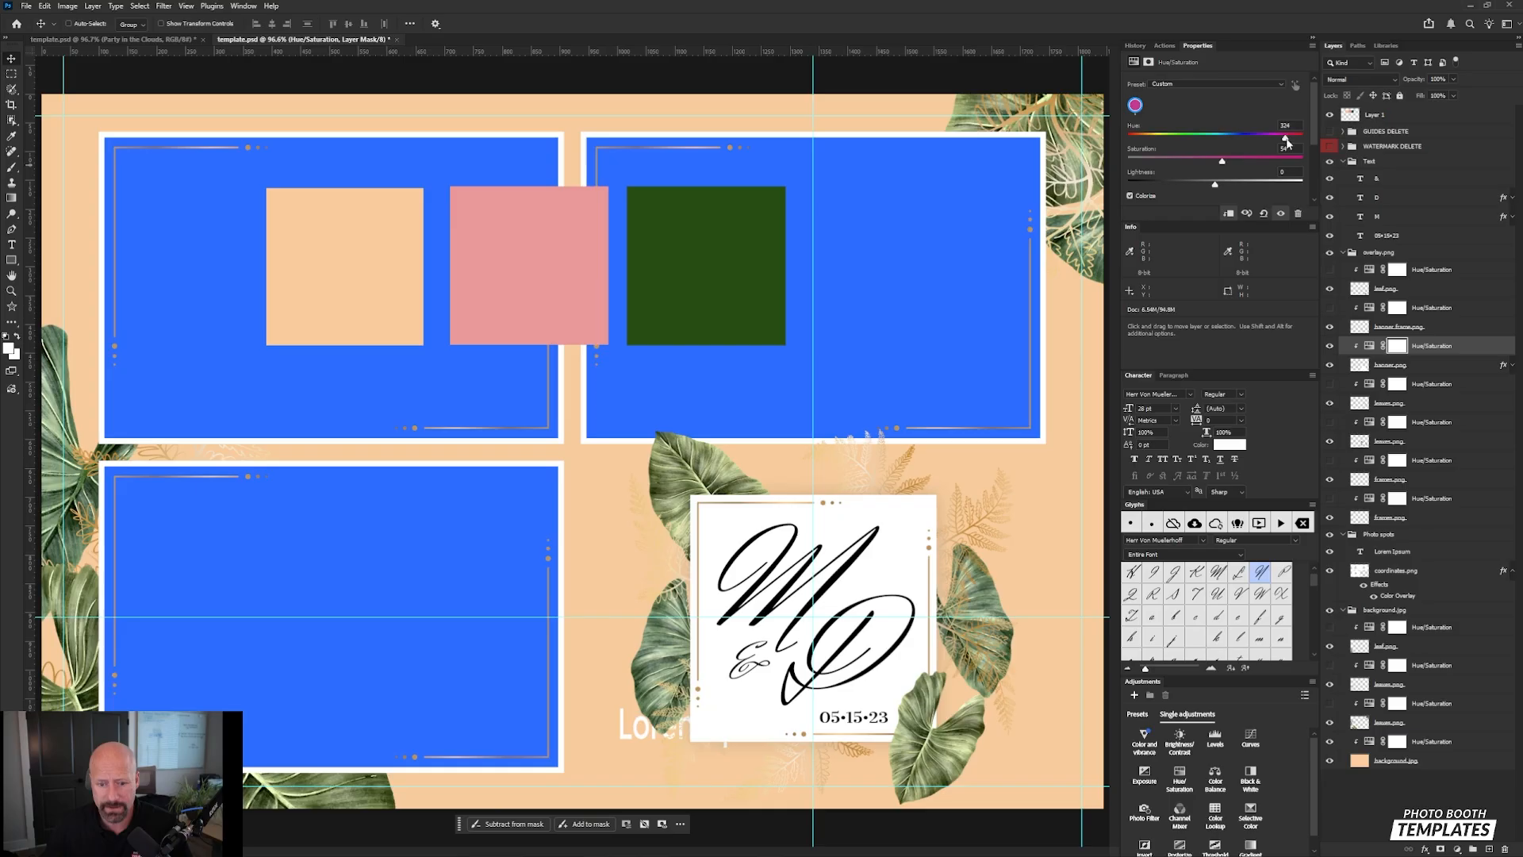
drag(1216, 187, 1301, 145)
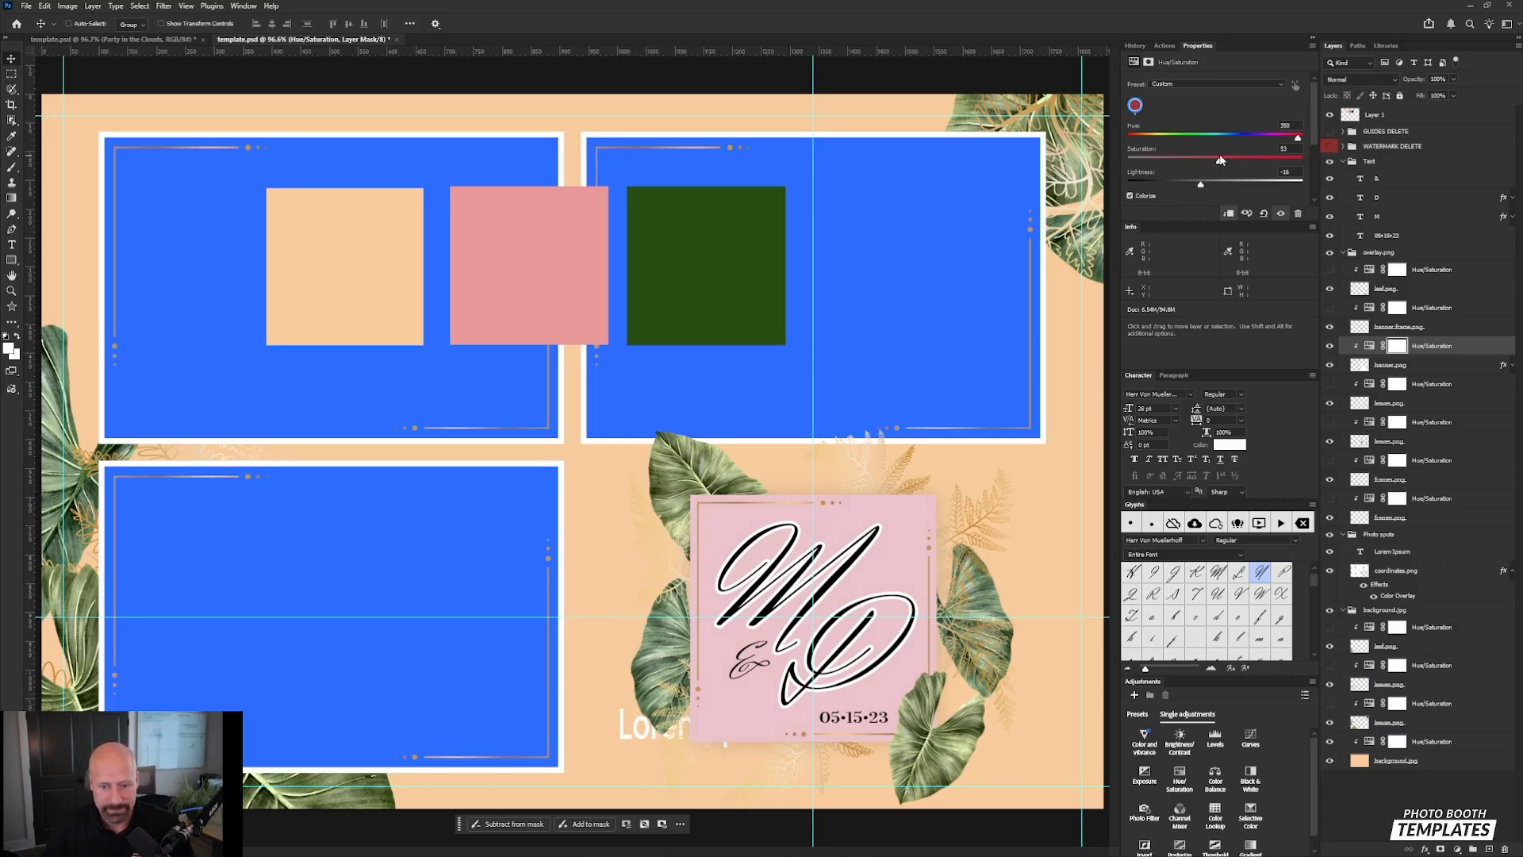
drag(1221, 159, 1198, 187)
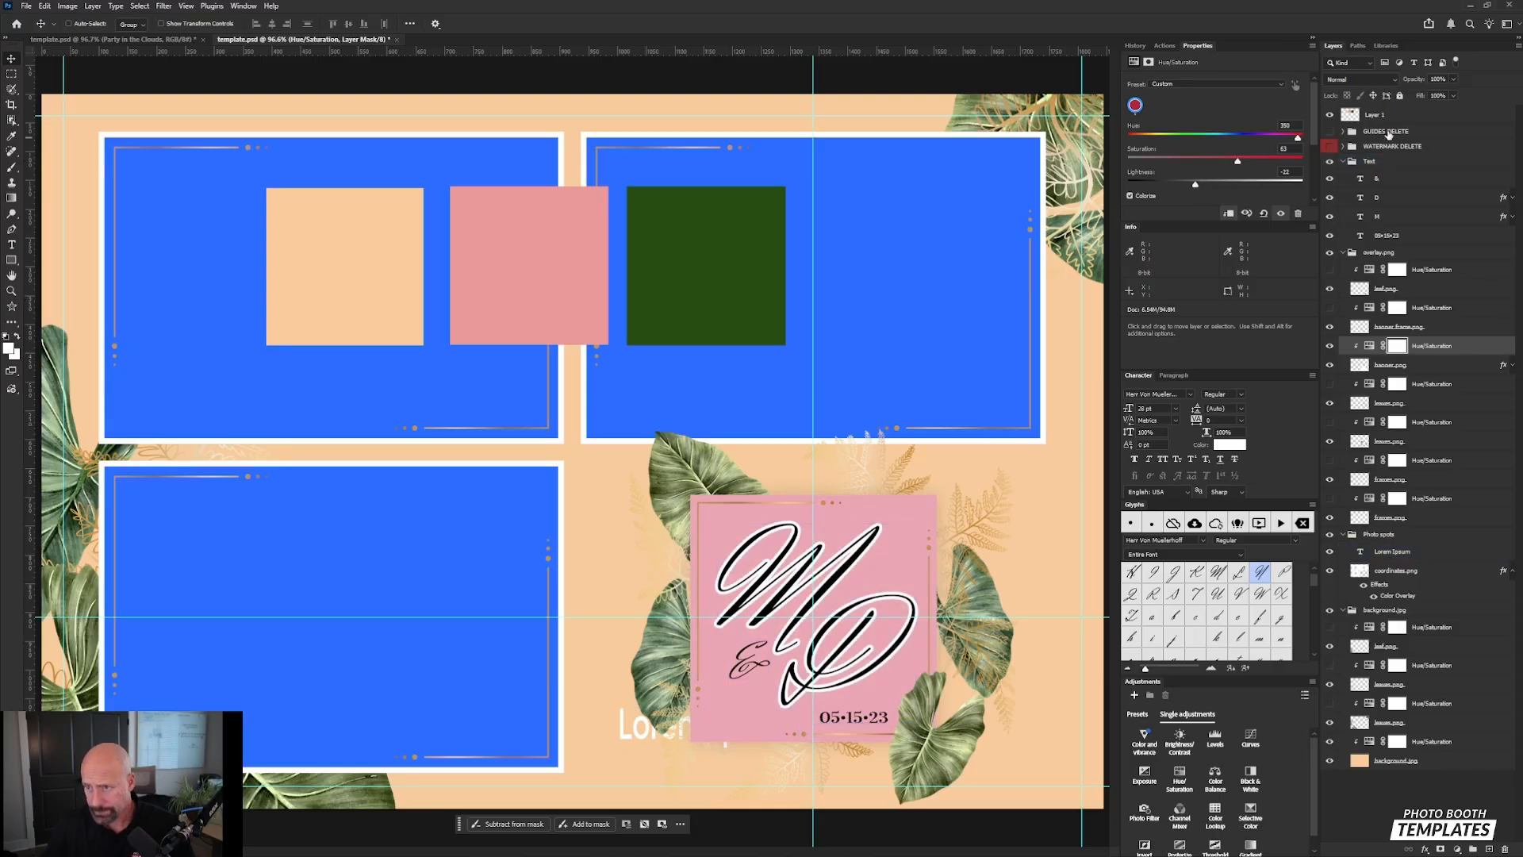
Step: Move the Layer 1 colour swatches down over the monogram card's upper edge to compare the pinks up close
click(1387, 116)
drag(595, 244, 819, 446)
key(ctrl+plus)
key(ctrl+plus)
key(ctrl+plus)
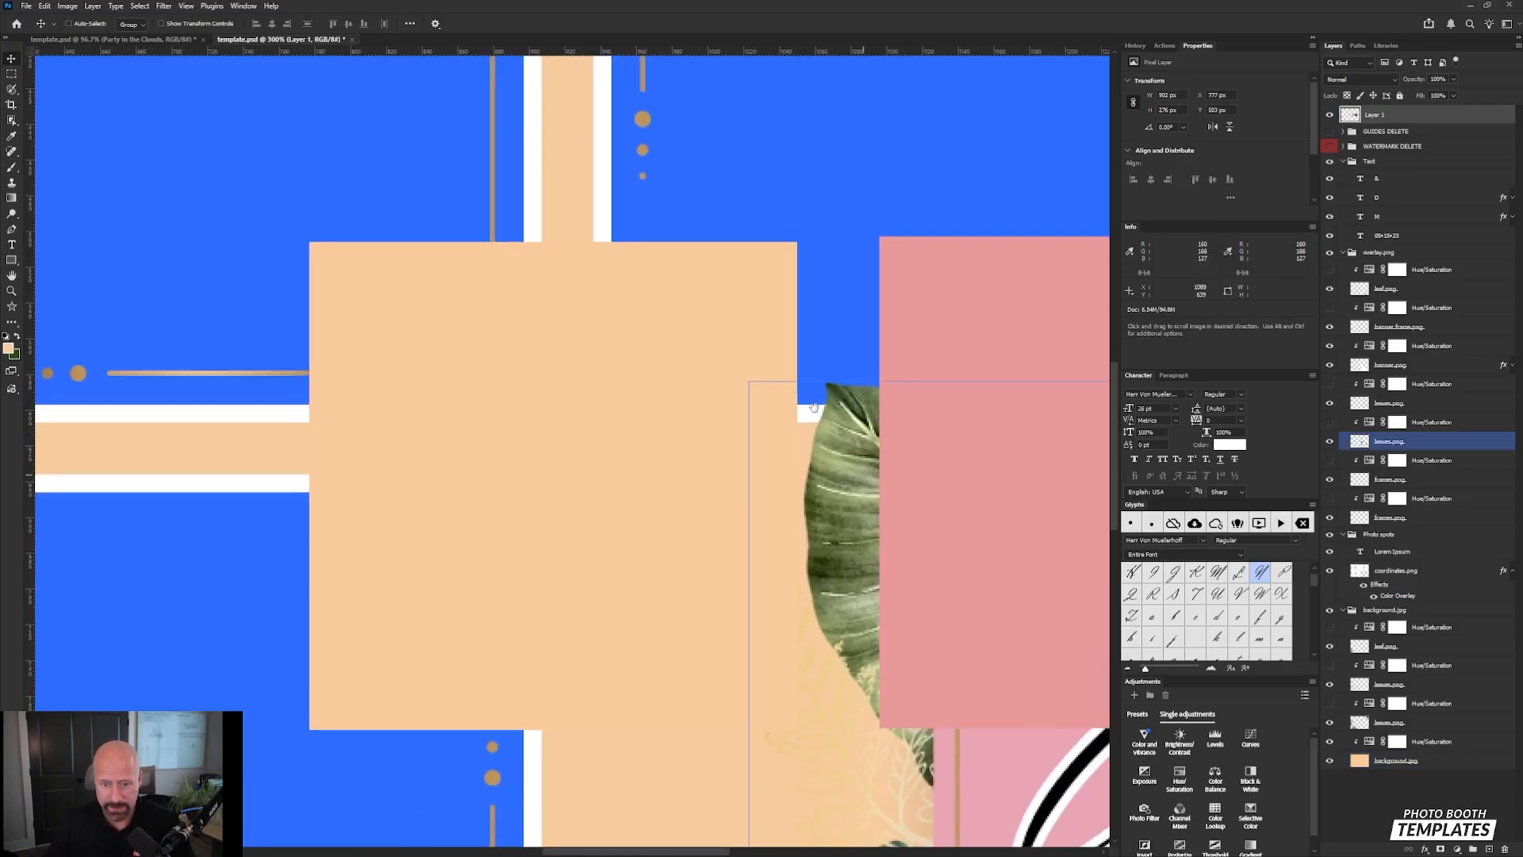
drag(885, 488, 355, 89)
scroll(356, 89, down, 1)
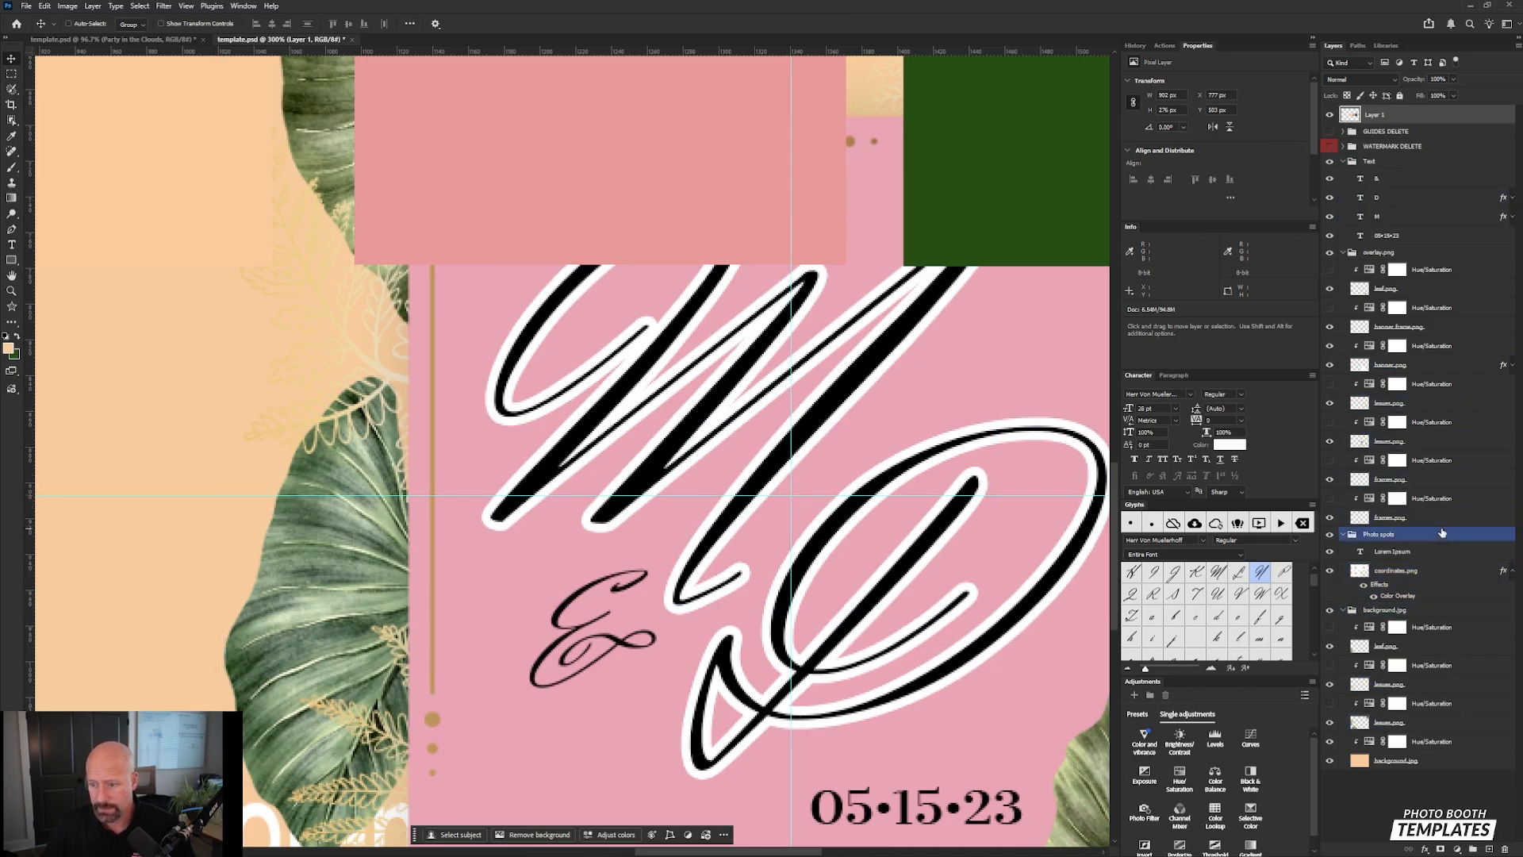
Step: Match the card's pink to the pink swatch by setting its Hue/Saturation adjustment to hue 0 and lightness -25
click(1371, 349)
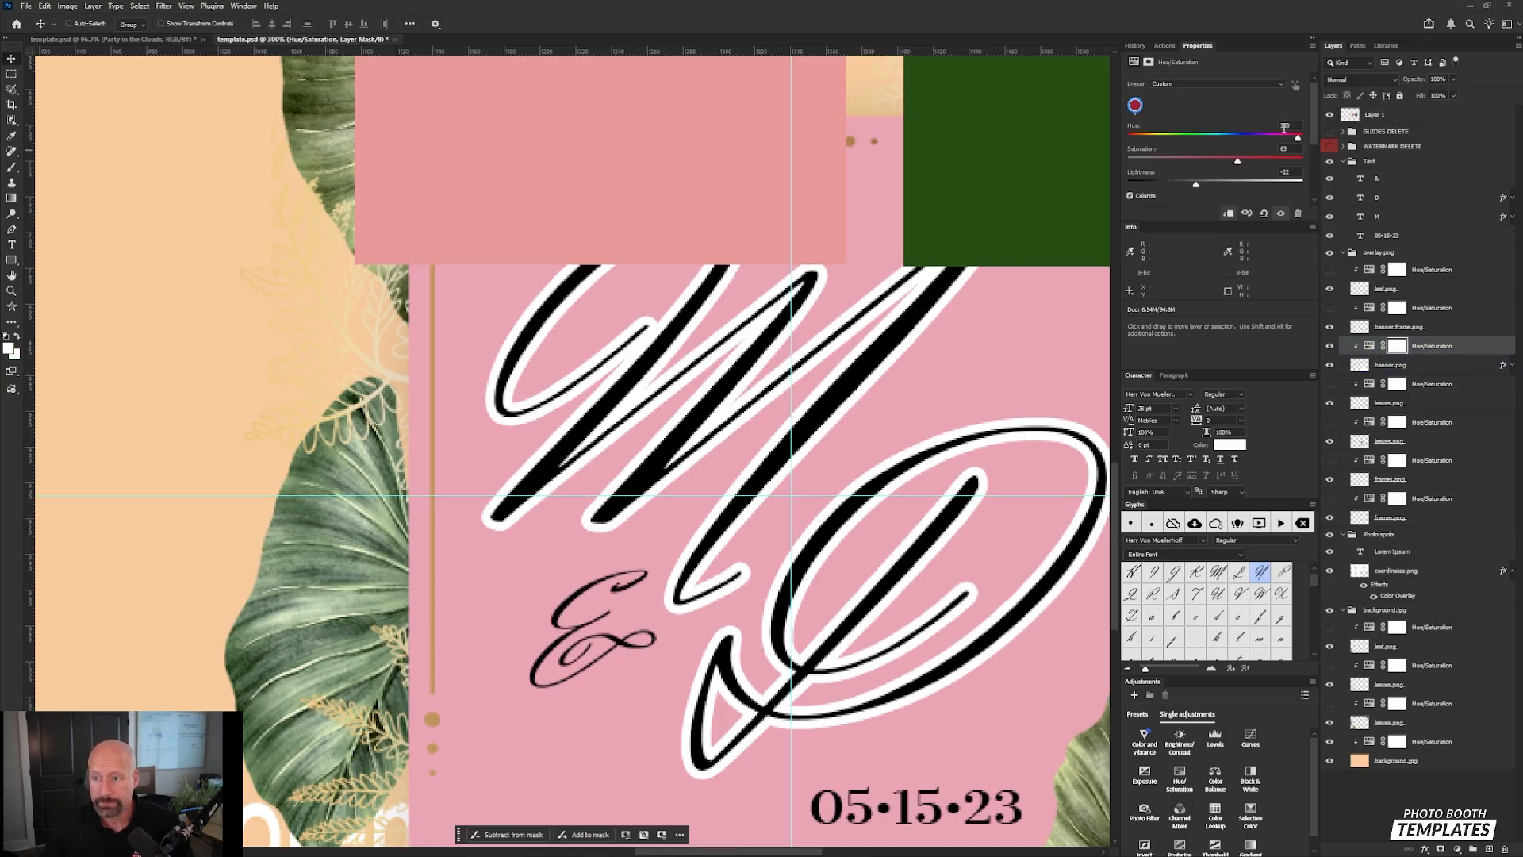
drag(1297, 141, 1313, 141)
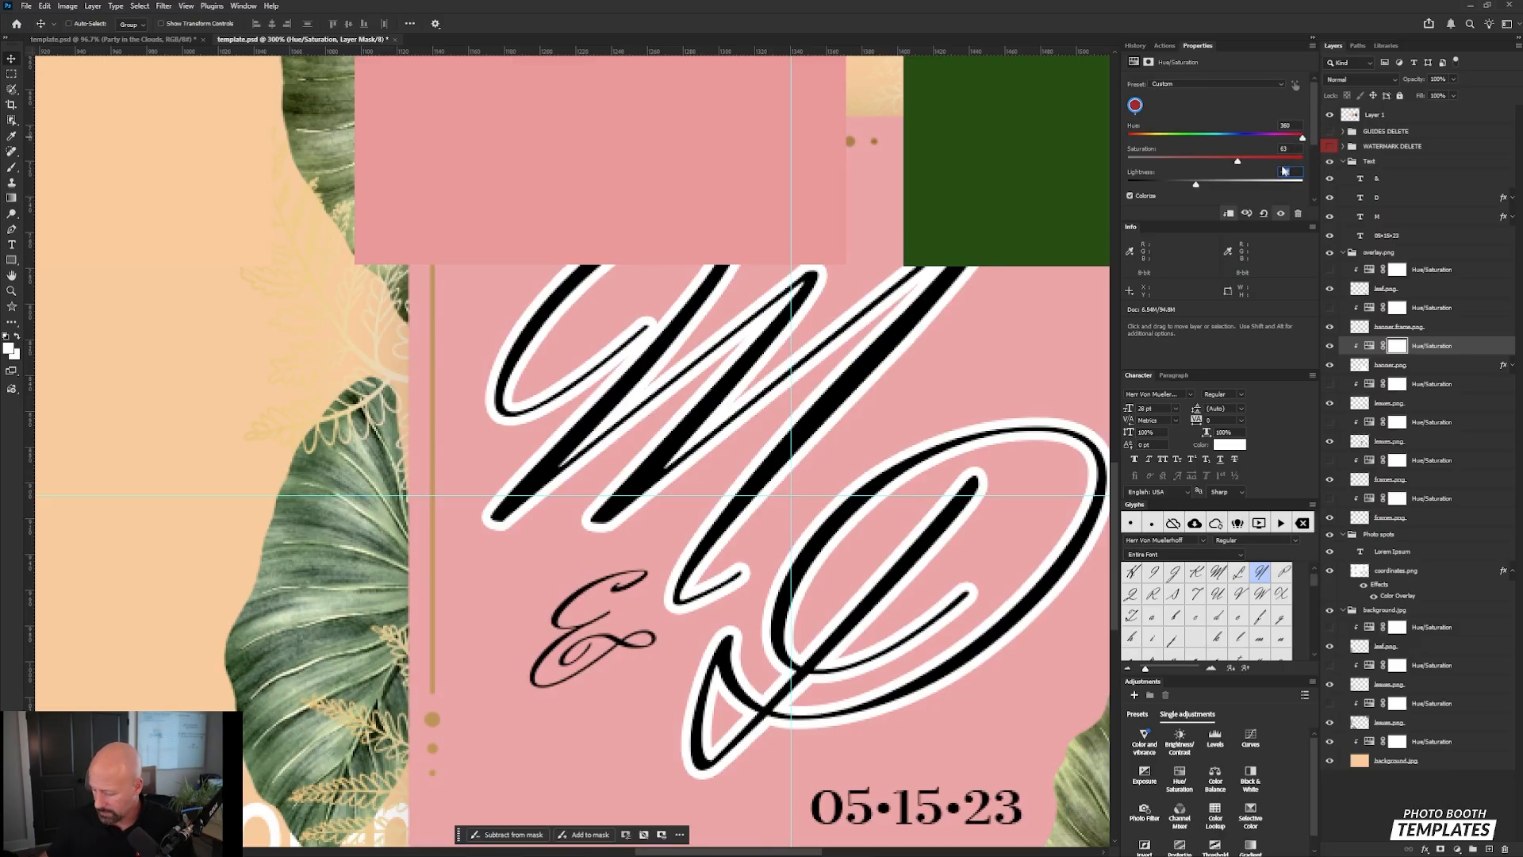
key(Down)
key(Down)
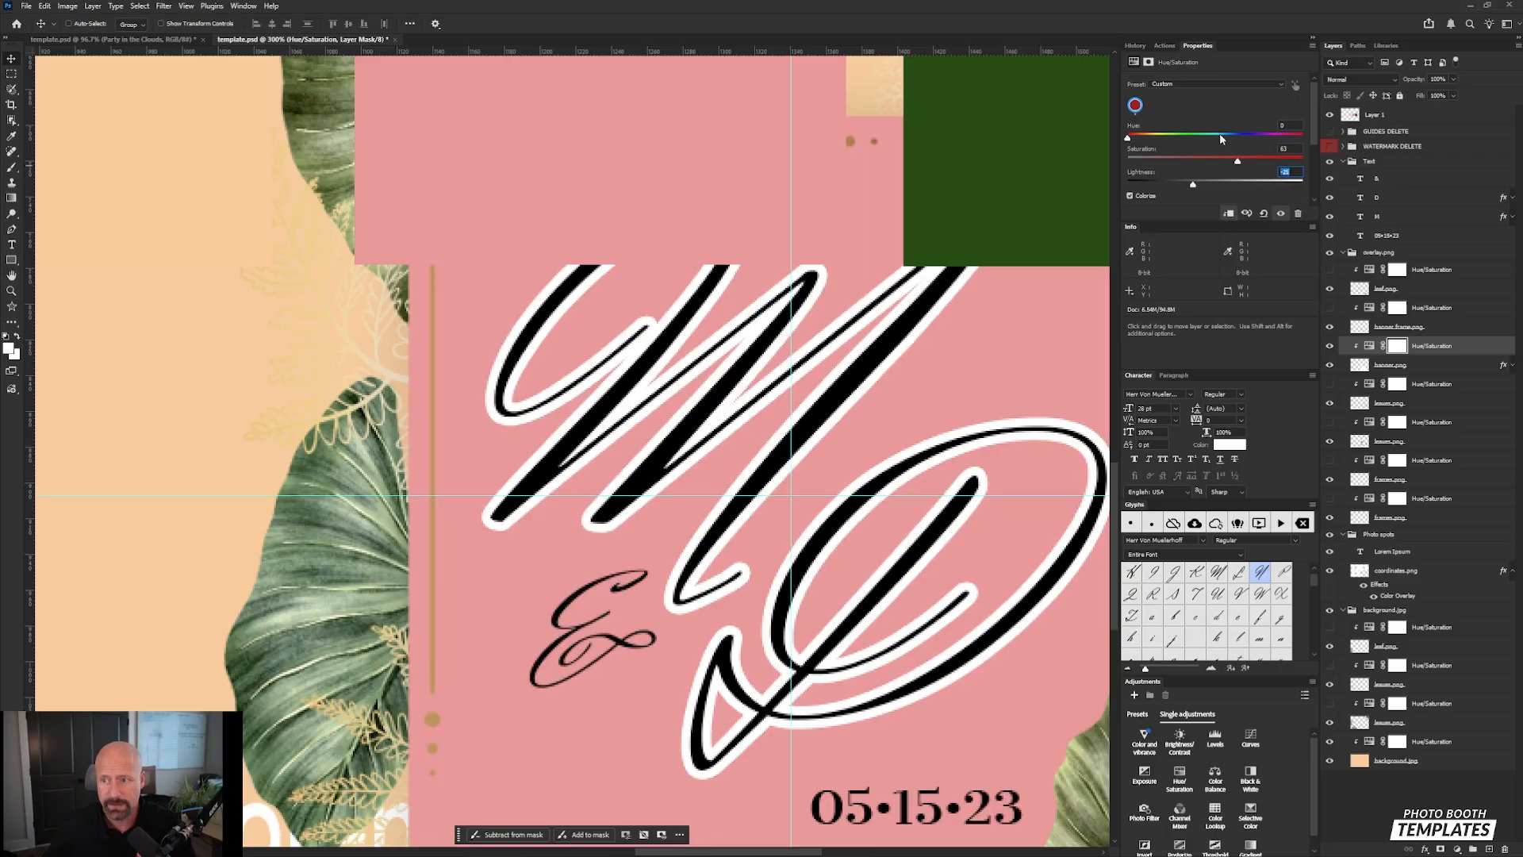
click(1461, 179)
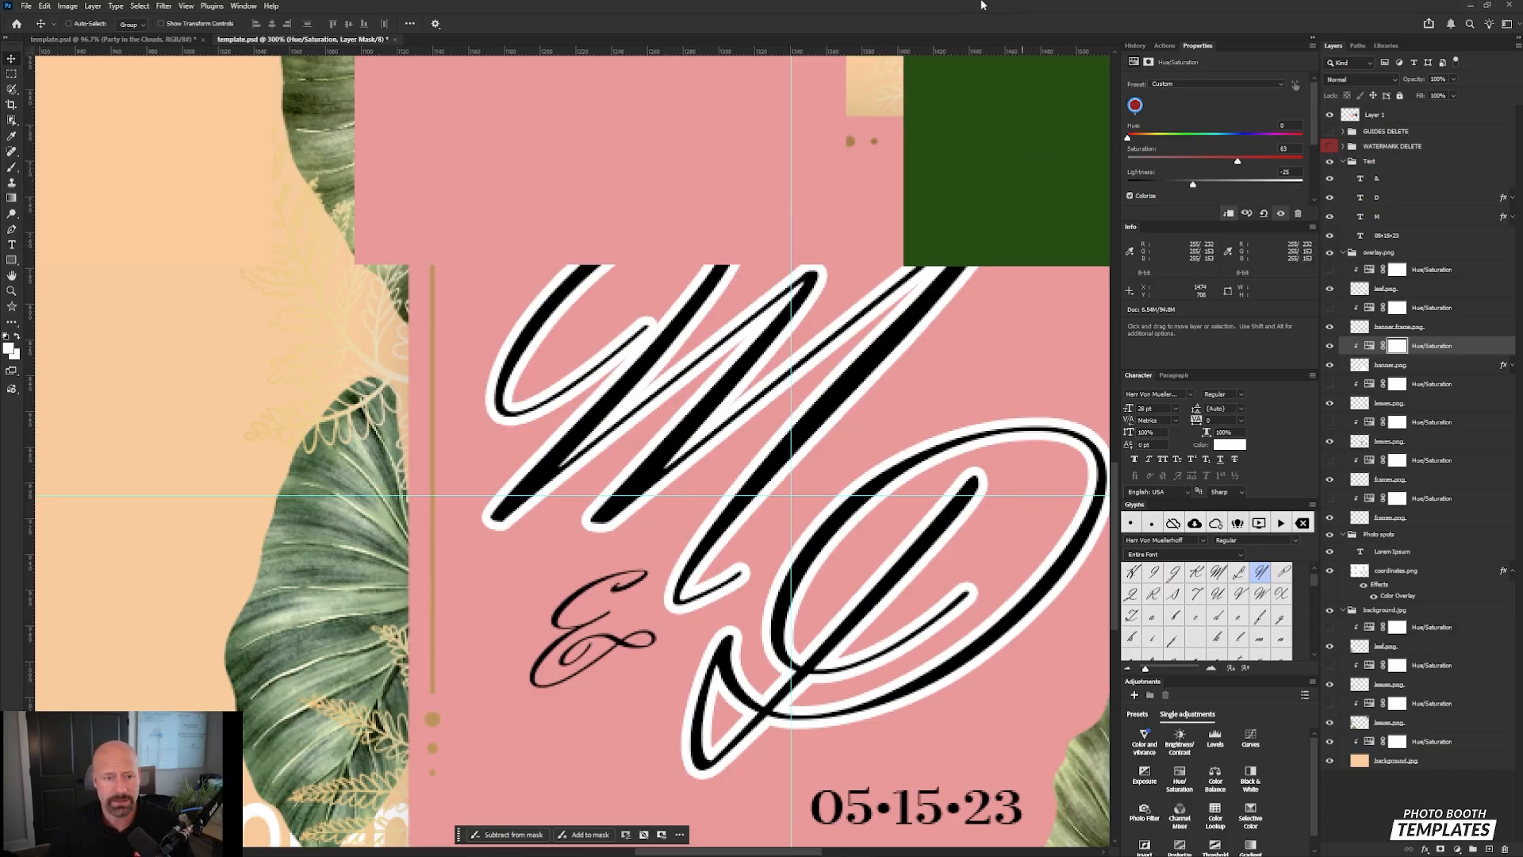
Step: Recolour the &, D, M and date text layers with the dark green sampled from the green swatch
ctrl+click(560, 408)
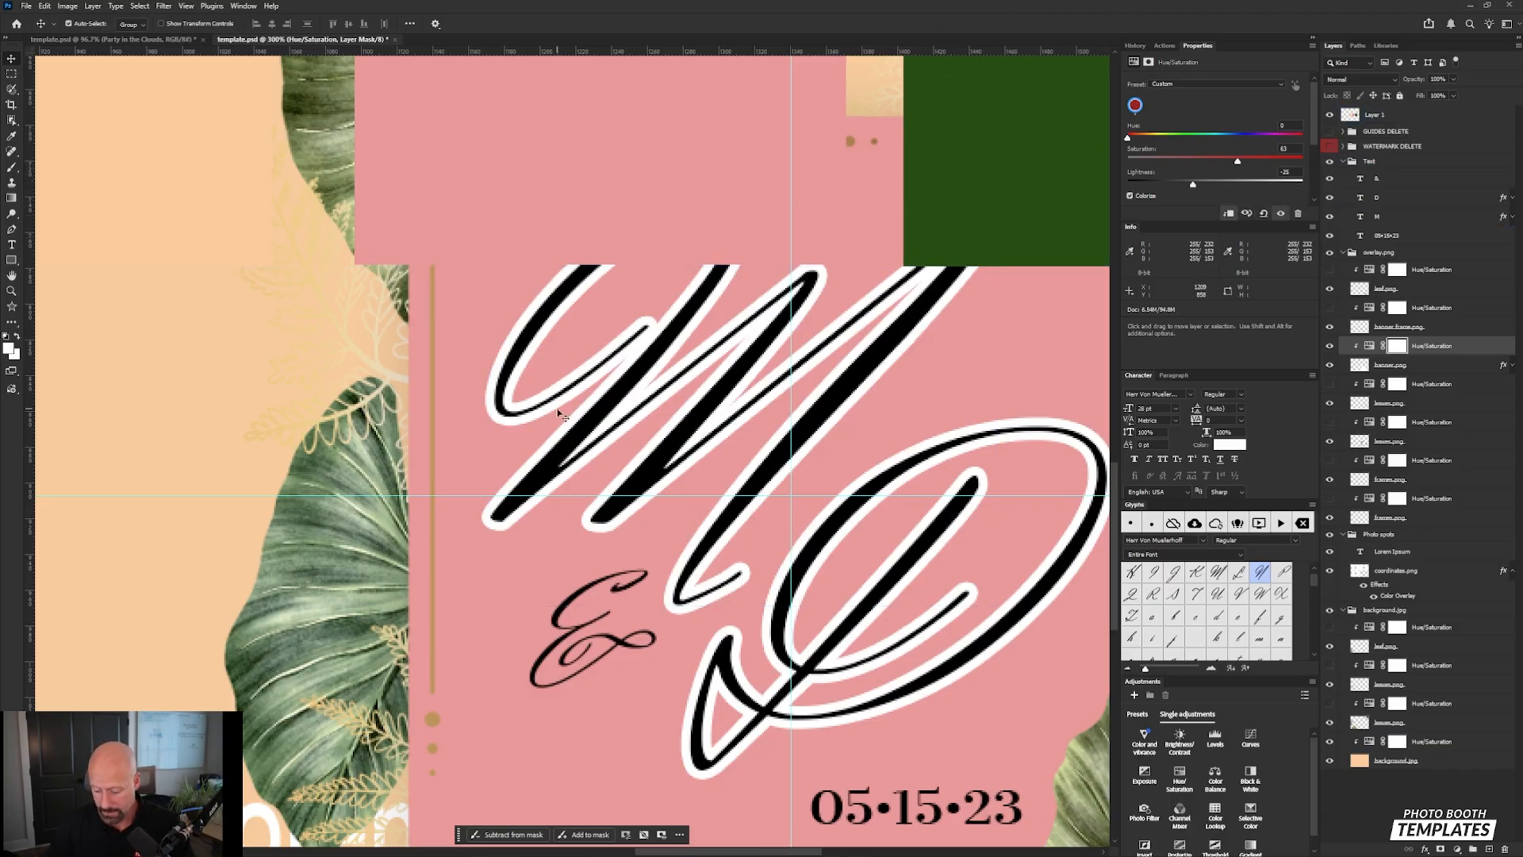
key(ctrl+0)
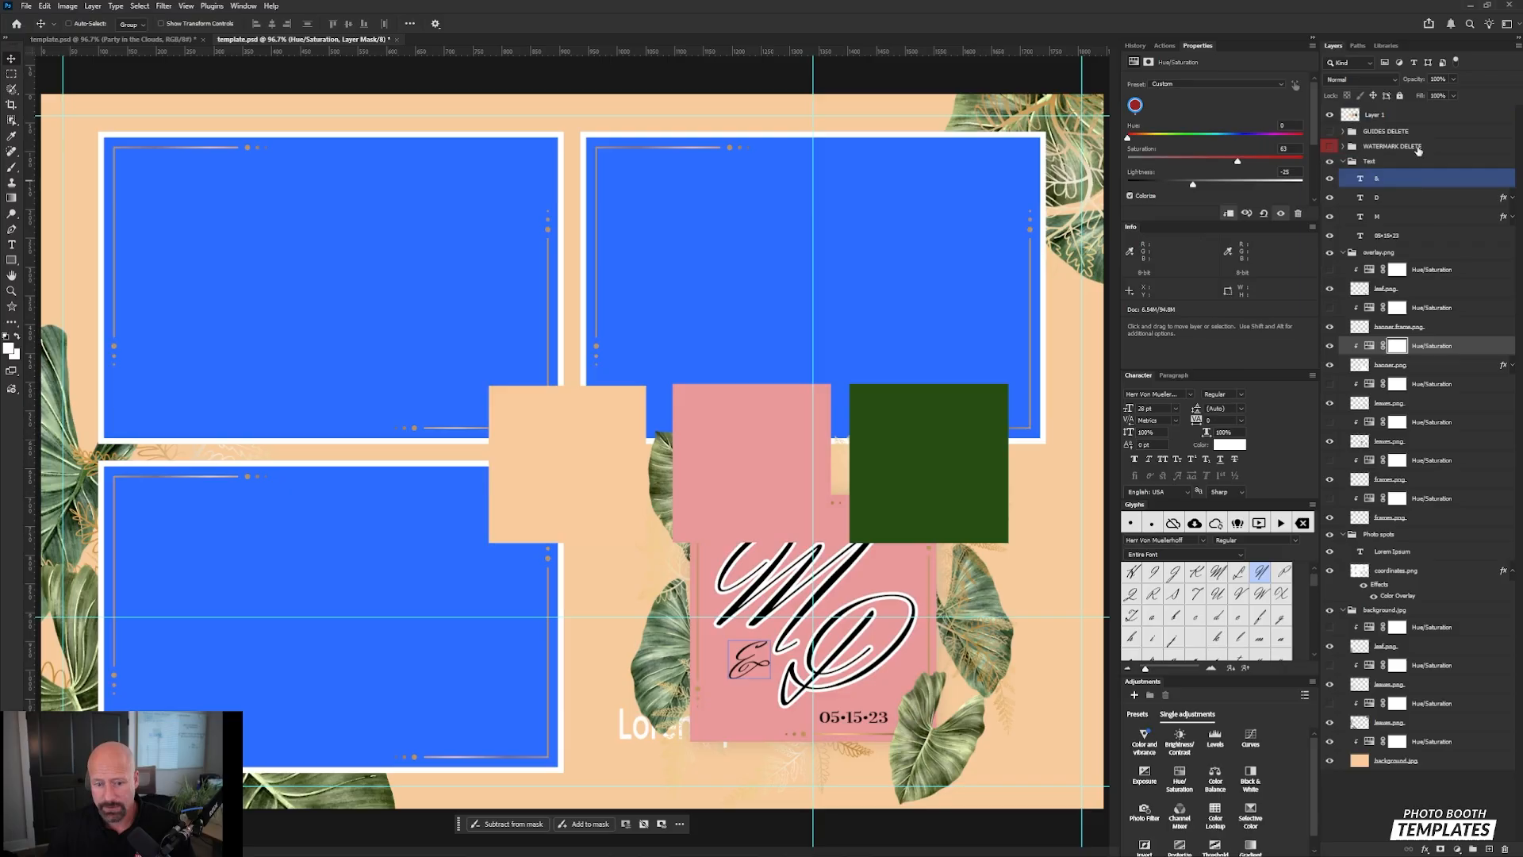
click(1415, 179)
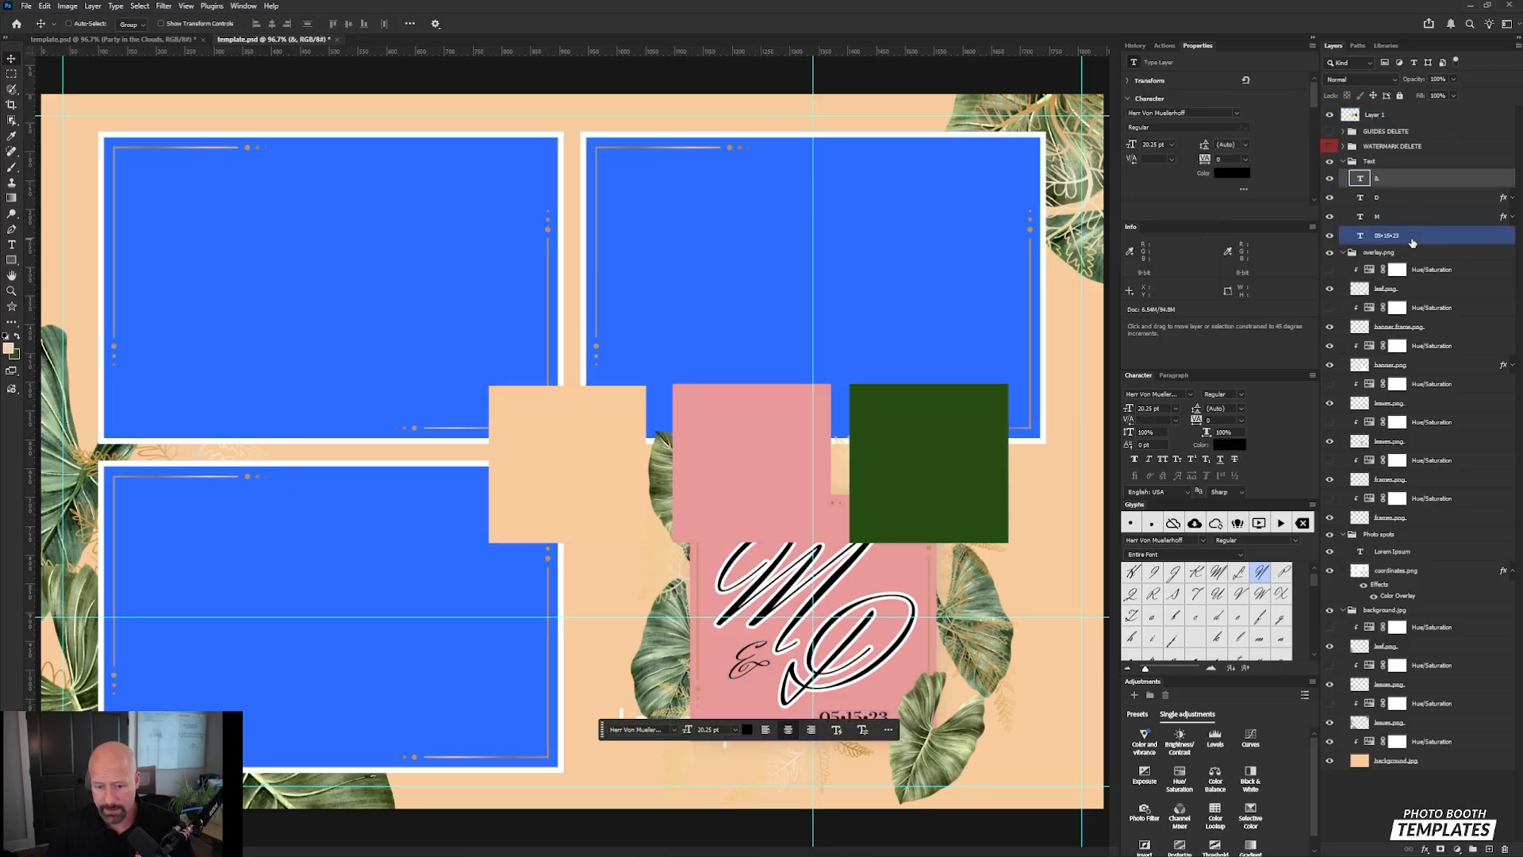
shift+click(1419, 236)
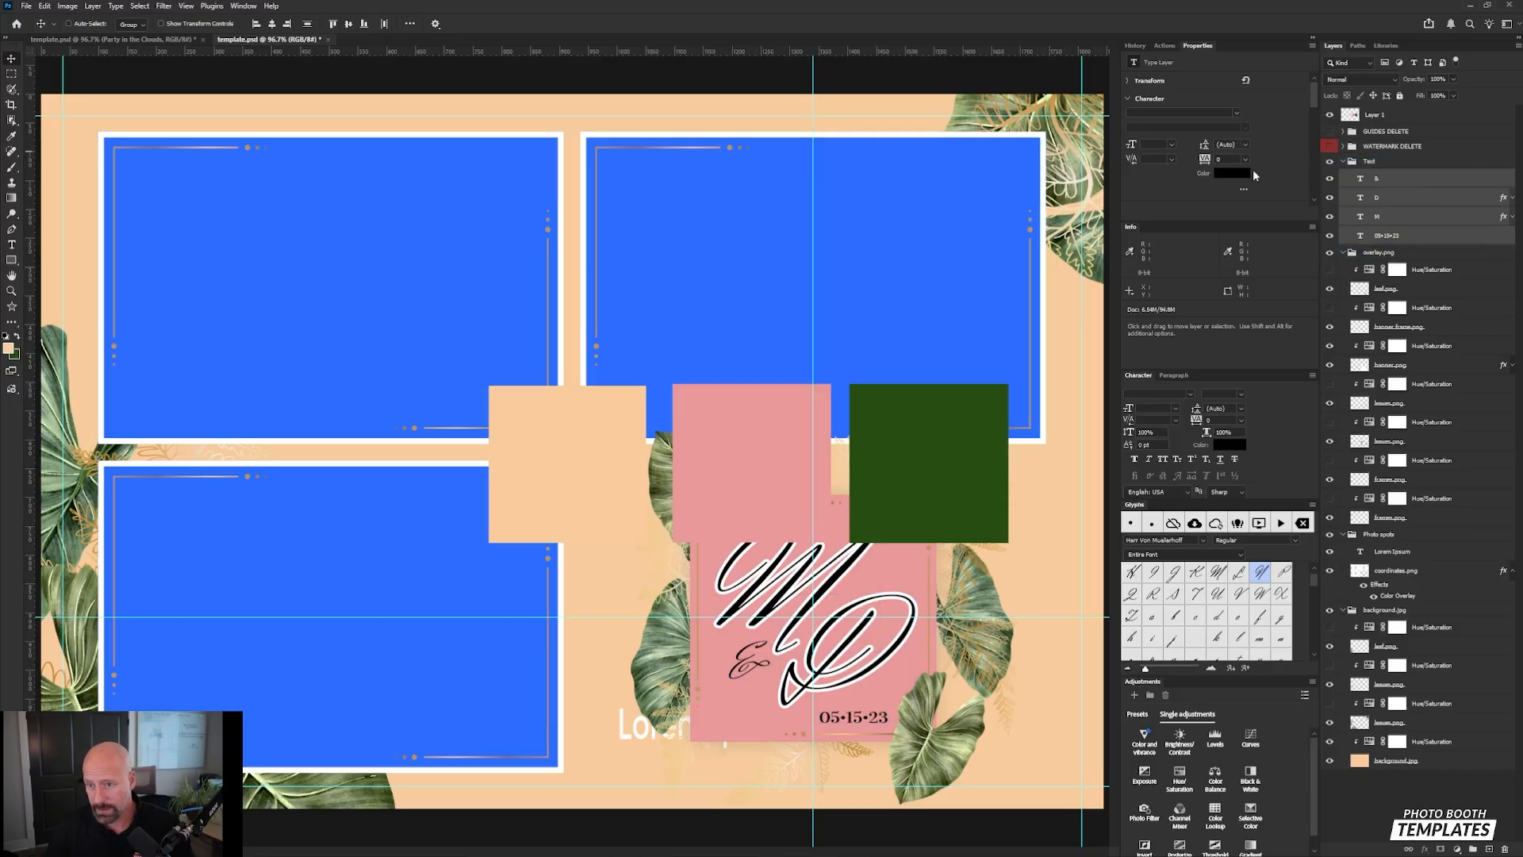
click(1232, 173)
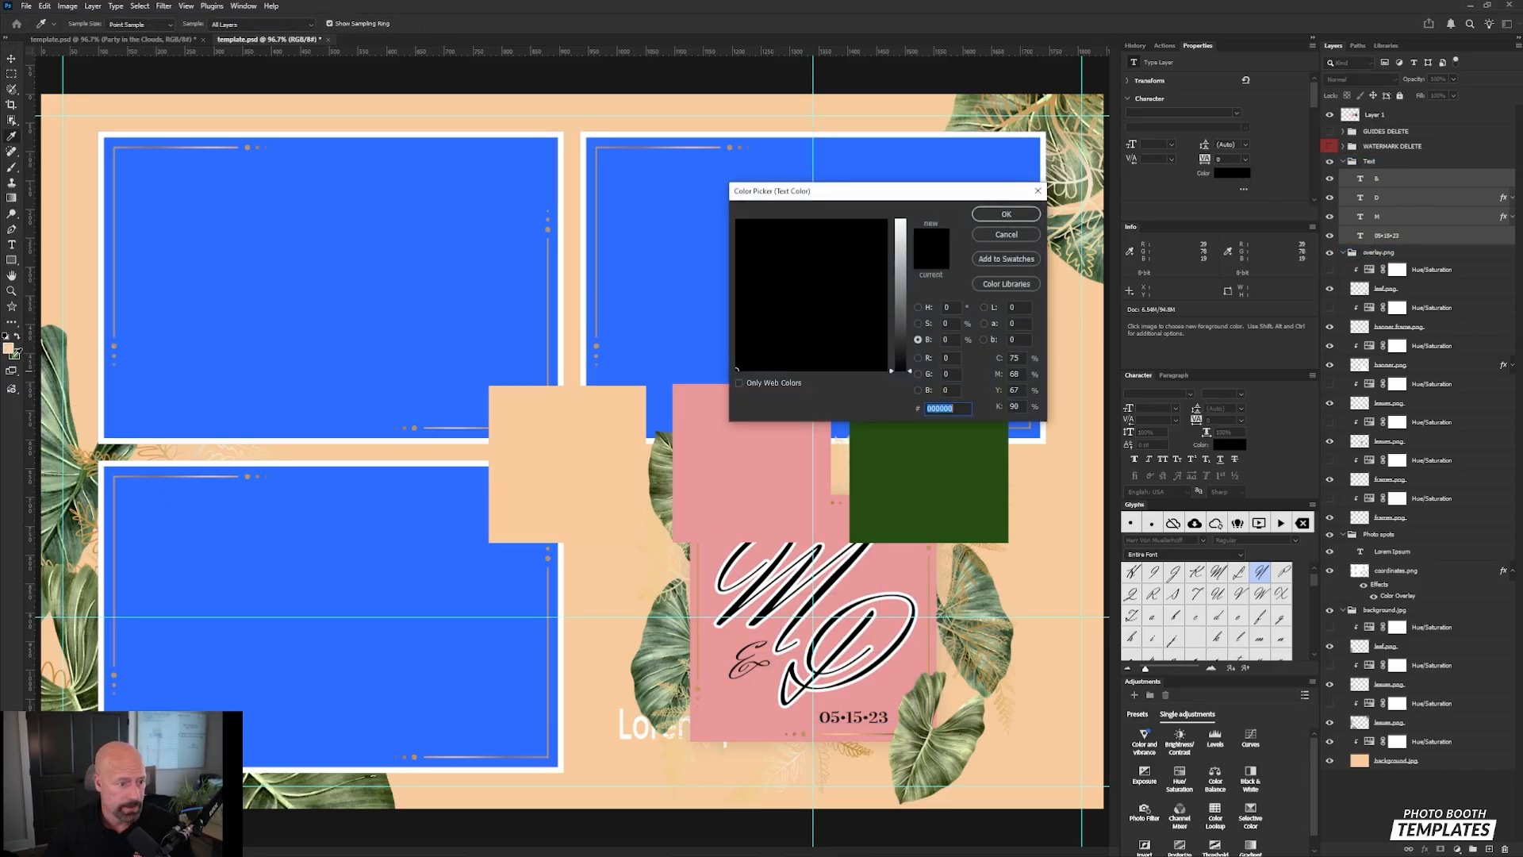
click(921, 483)
click(1005, 214)
key(v)
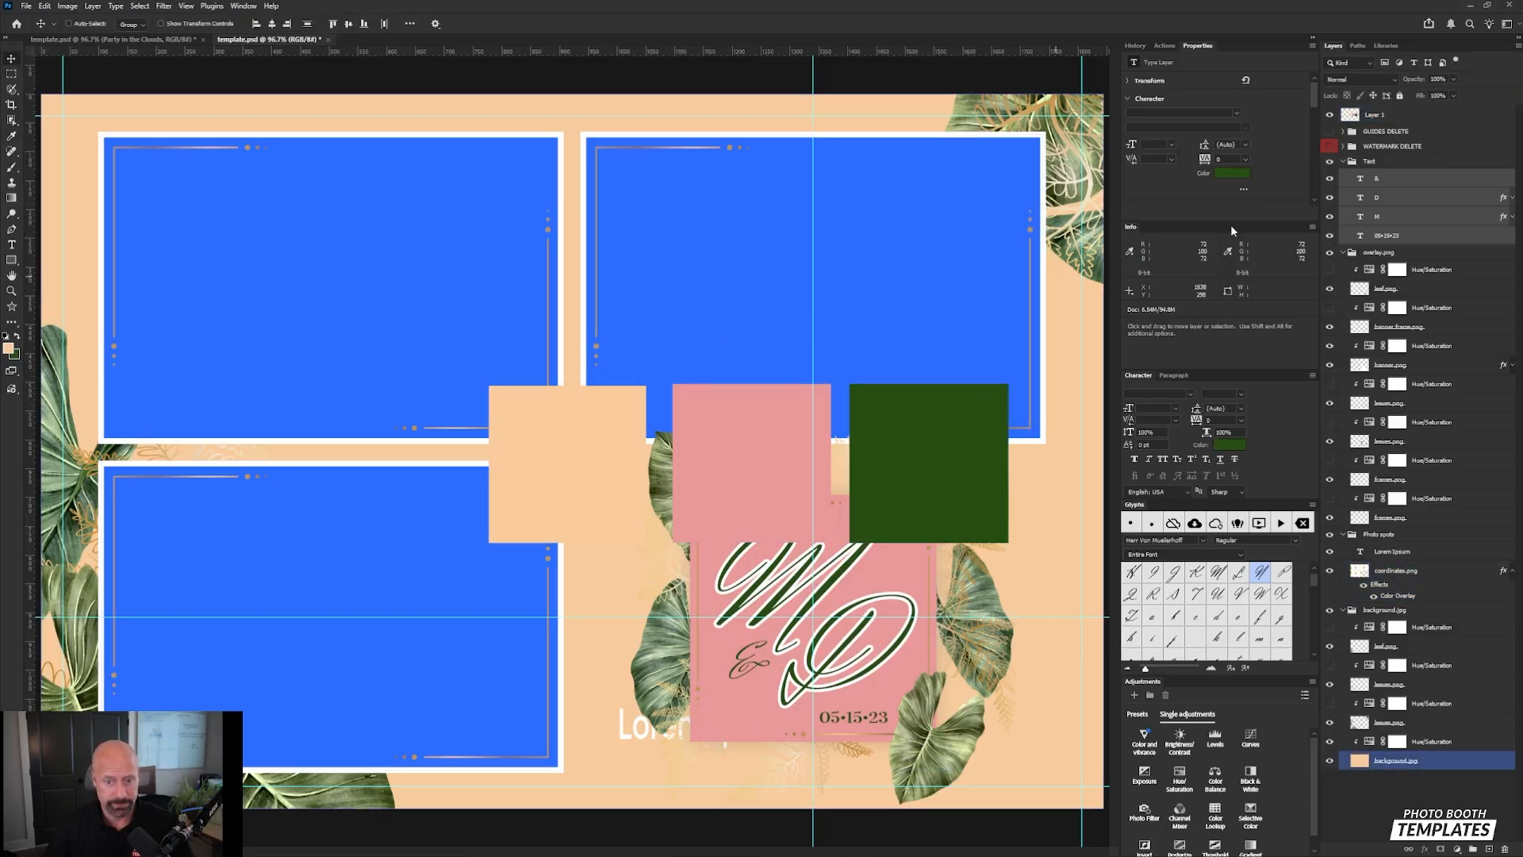
Step: Move the colour swatches off the card, compare the card with and without its pink Hue/Saturation adjustment, and leave the adjustment hidden
click(1373, 115)
drag(925, 436, 694, 286)
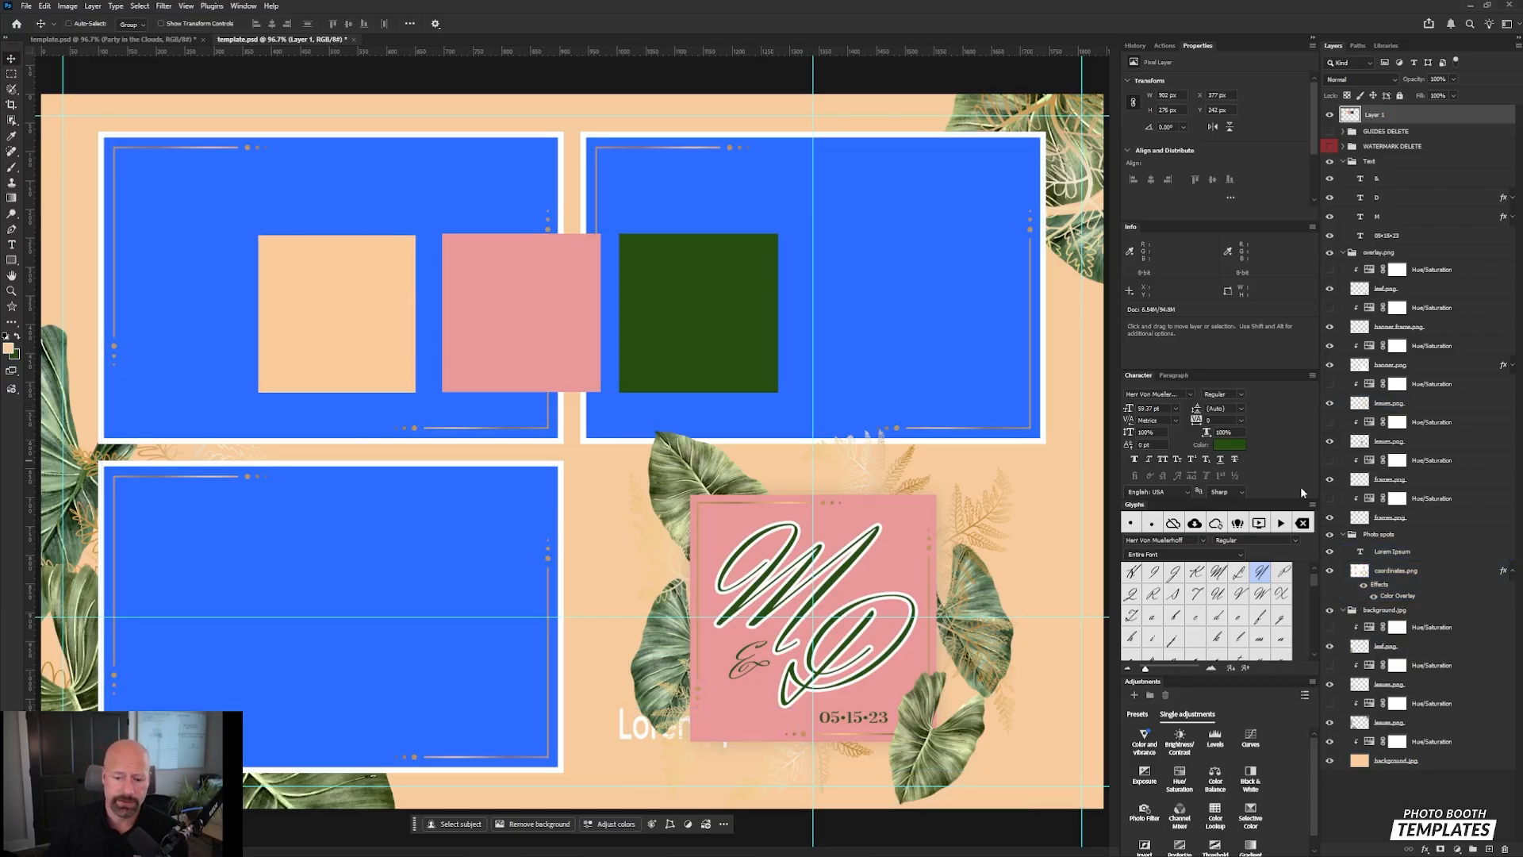
click(1330, 346)
click(1330, 346)
click(1331, 346)
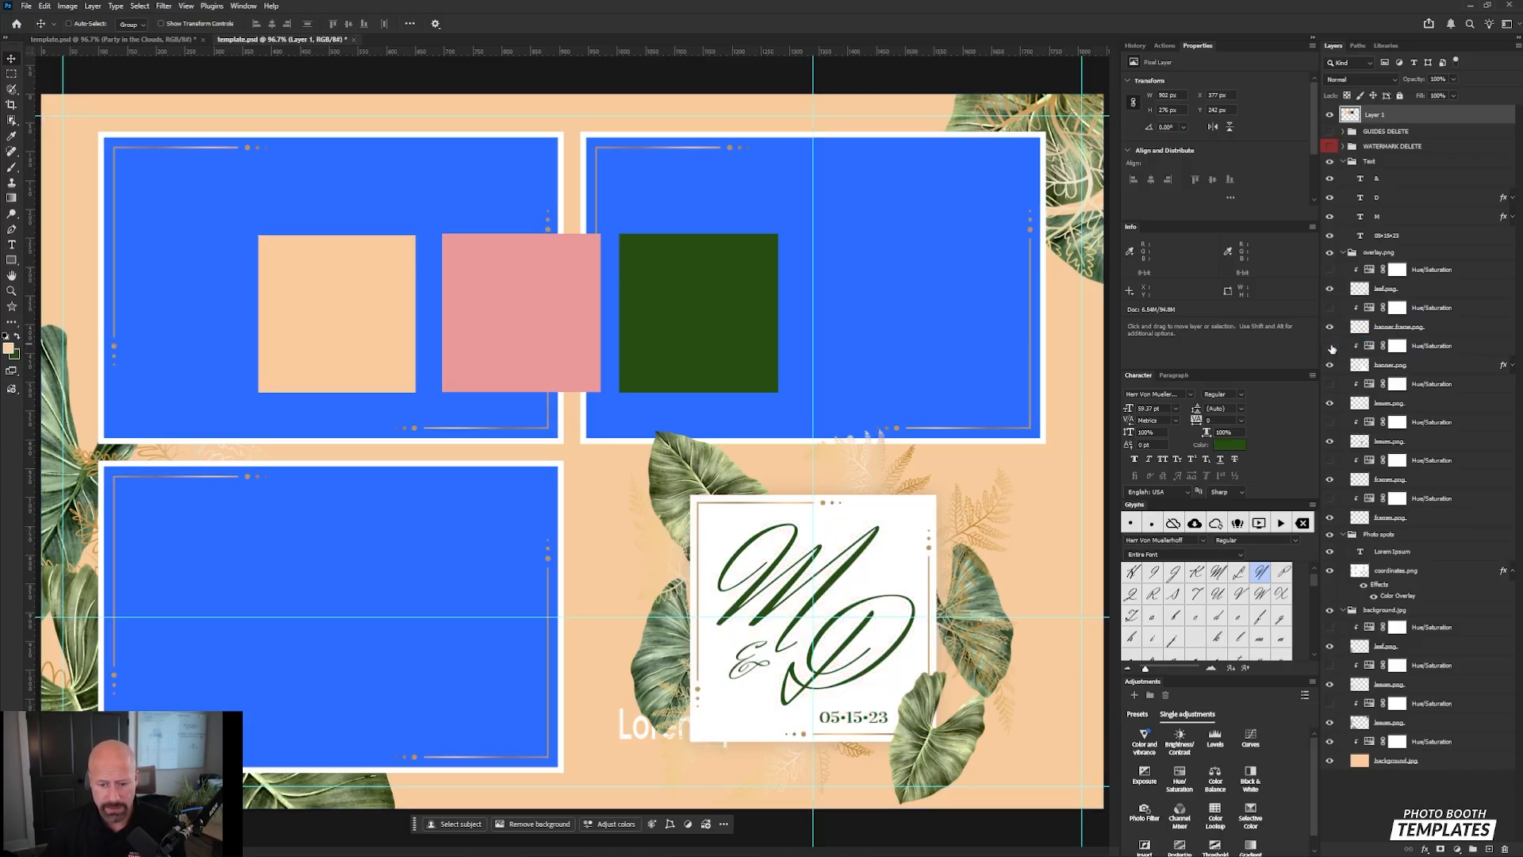
click(1330, 346)
click(1330, 346)
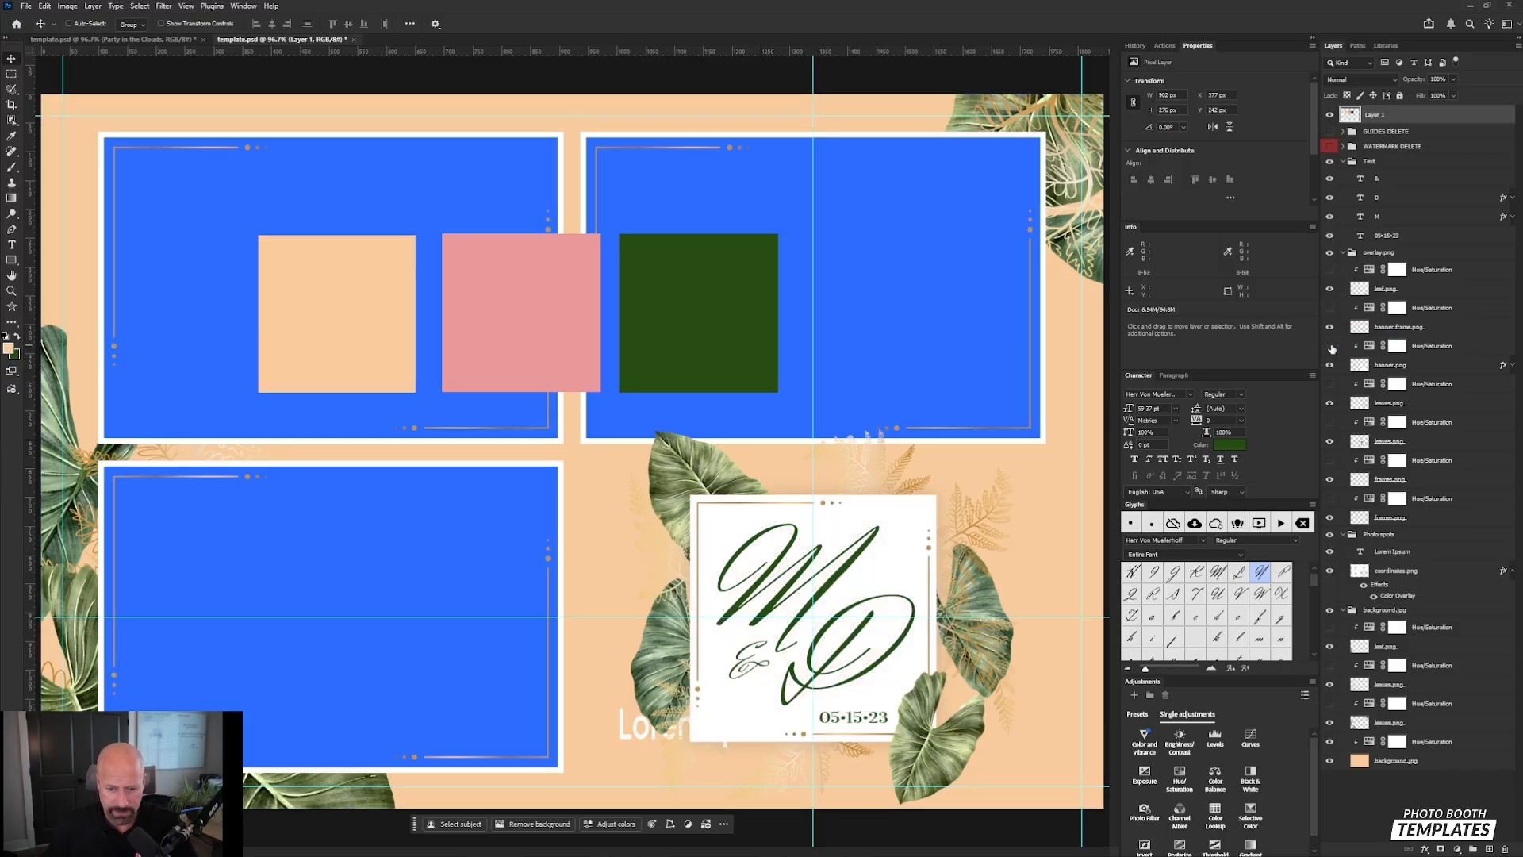
click(1331, 346)
click(1330, 346)
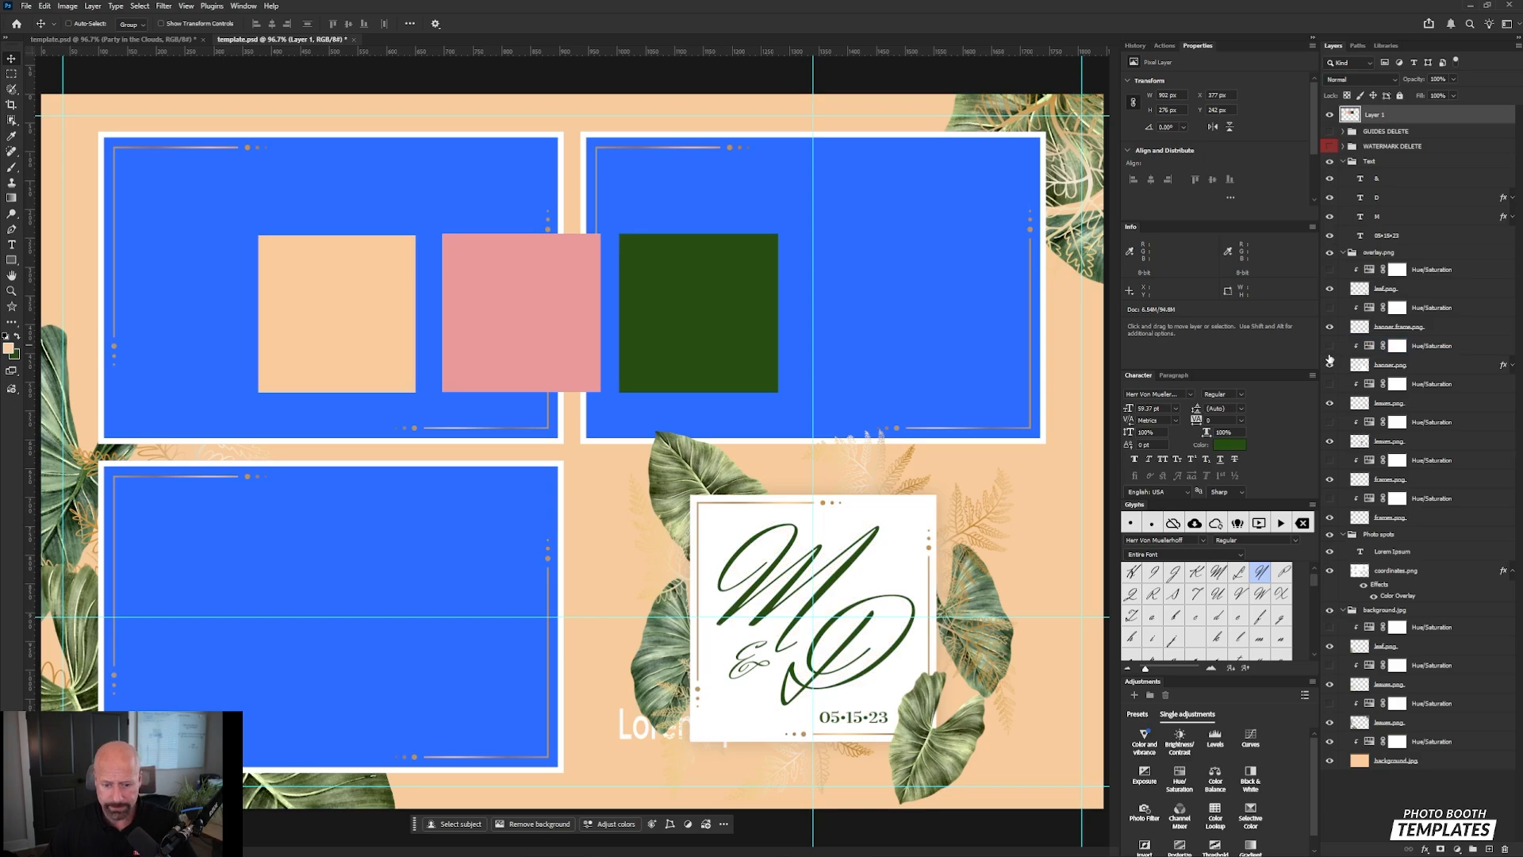
click(1331, 349)
click(1330, 349)
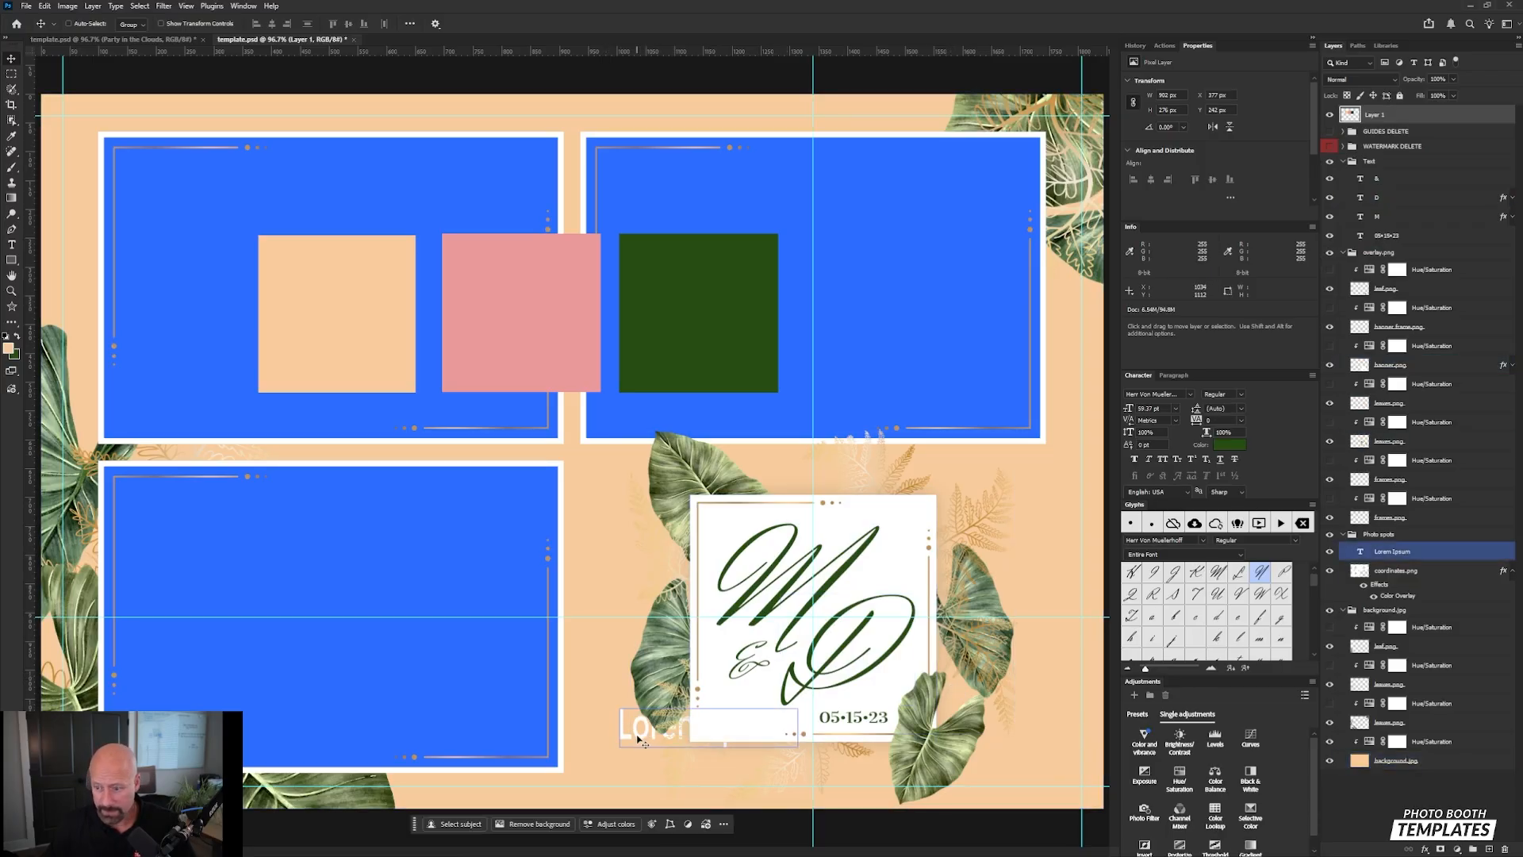
Step: Delete the Lorem Ipsum text layer from the Photo spots group
click(1435, 553)
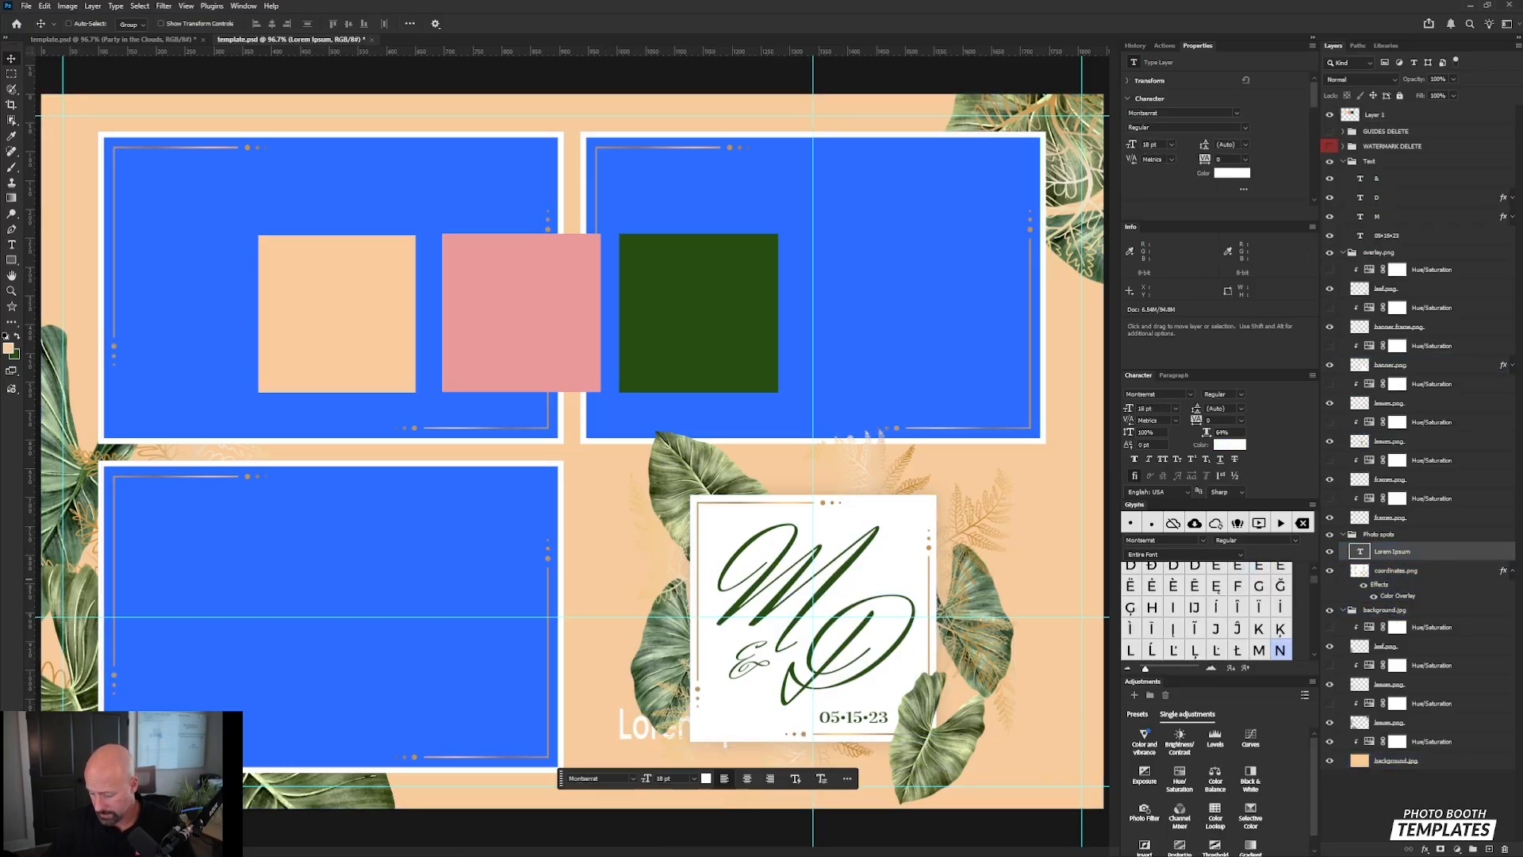
key(Delete)
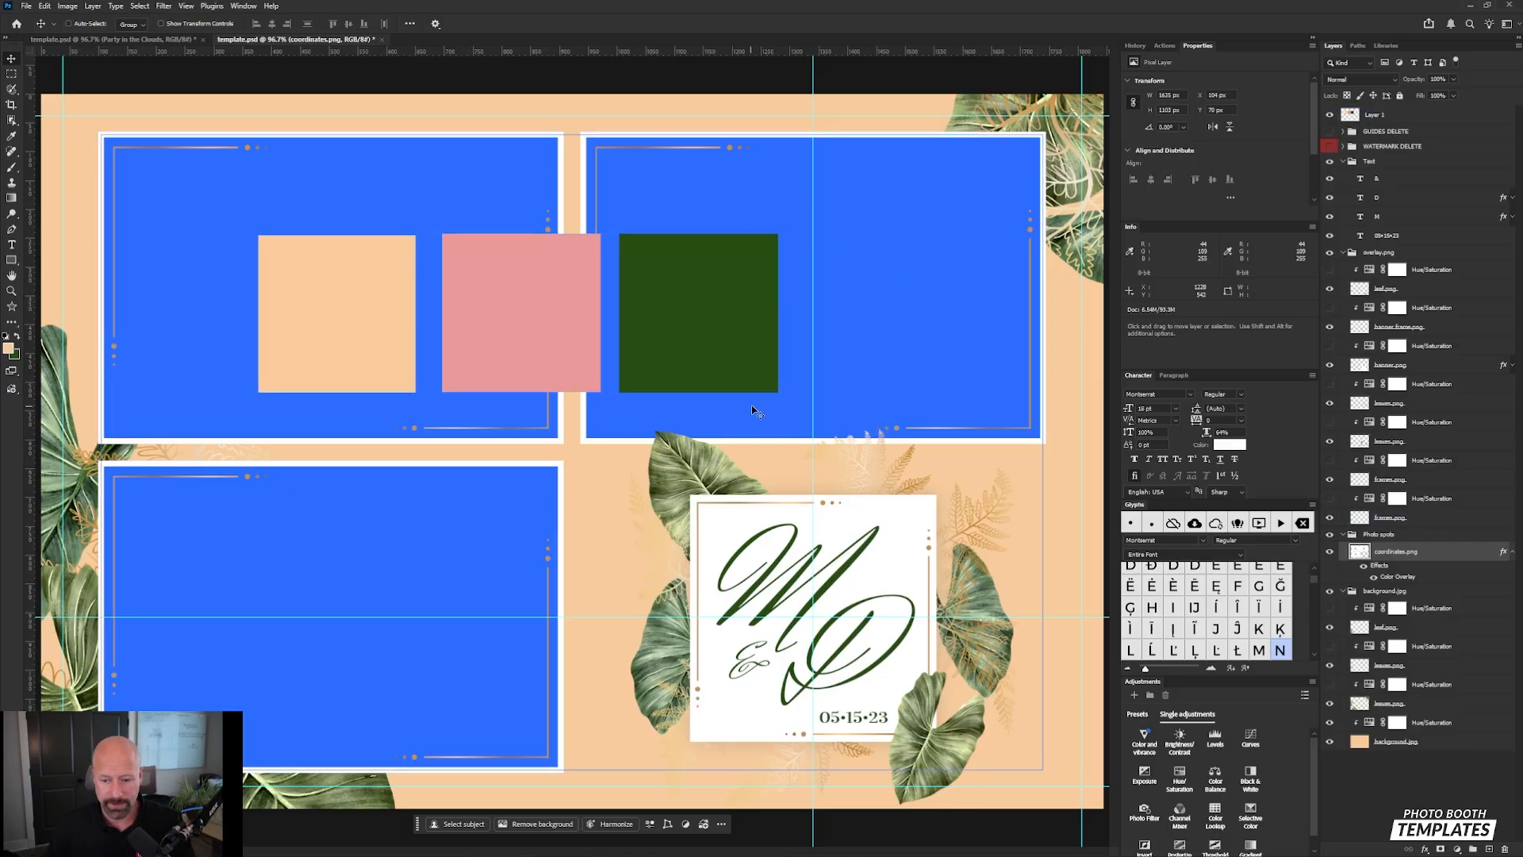
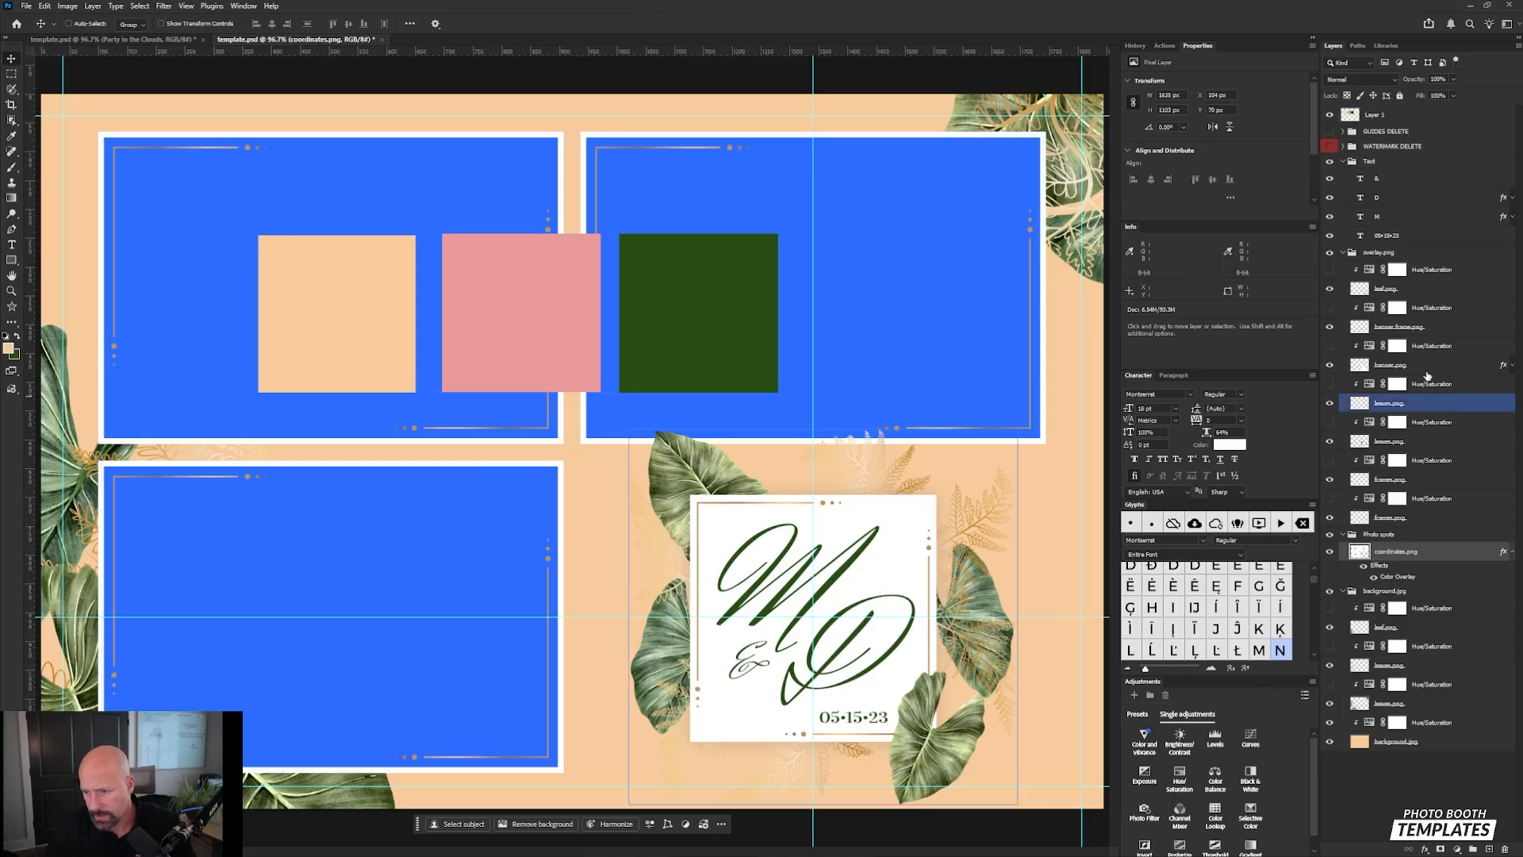
Step: Toggle the upper leaves.png layer in the overlay group to identify which foliage around the card it contains
click(1402, 405)
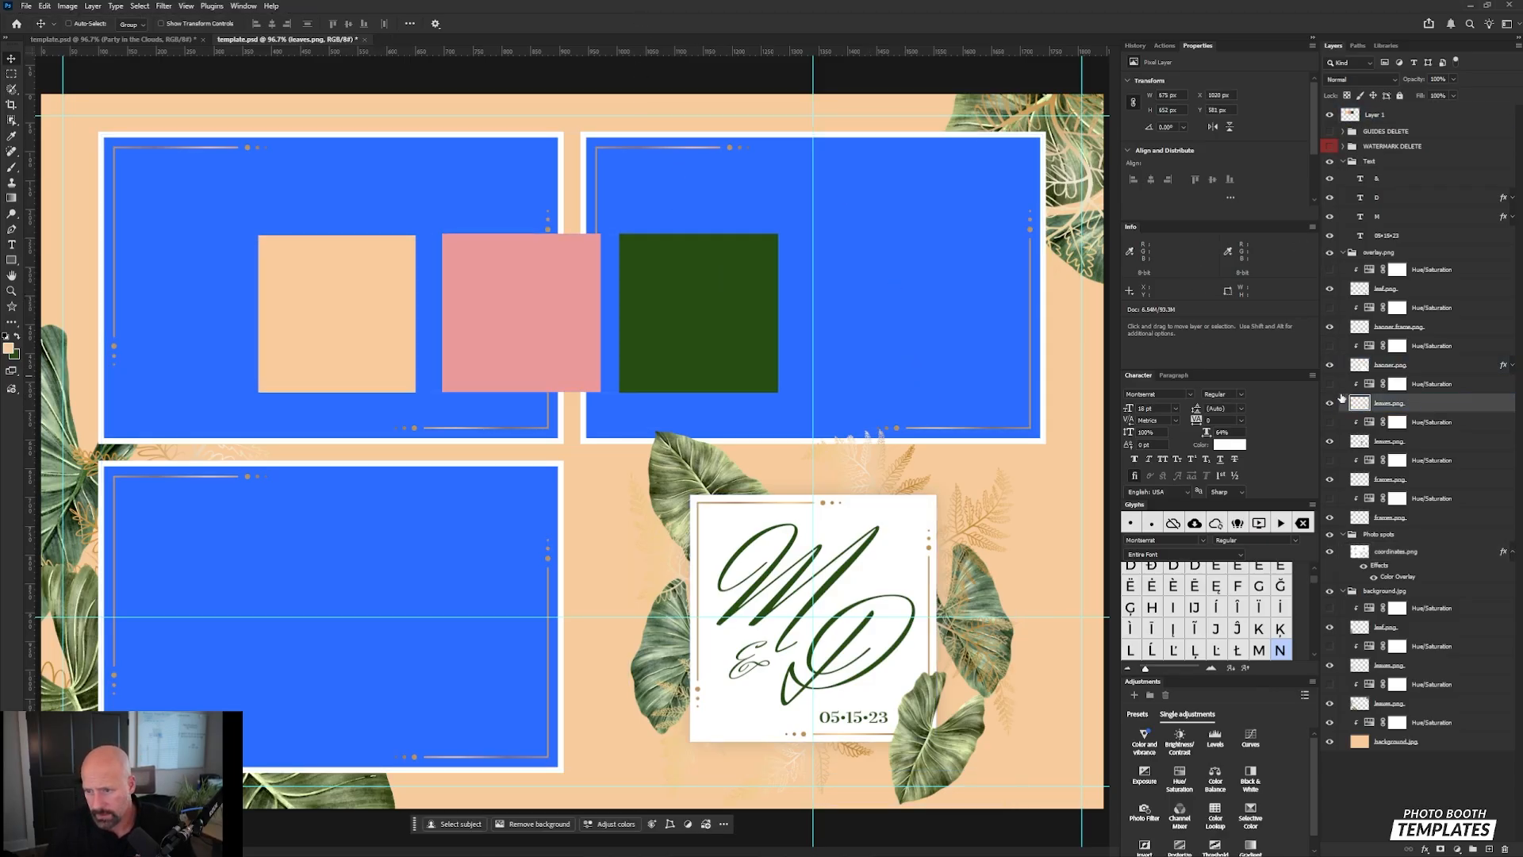
click(1331, 404)
click(1331, 404)
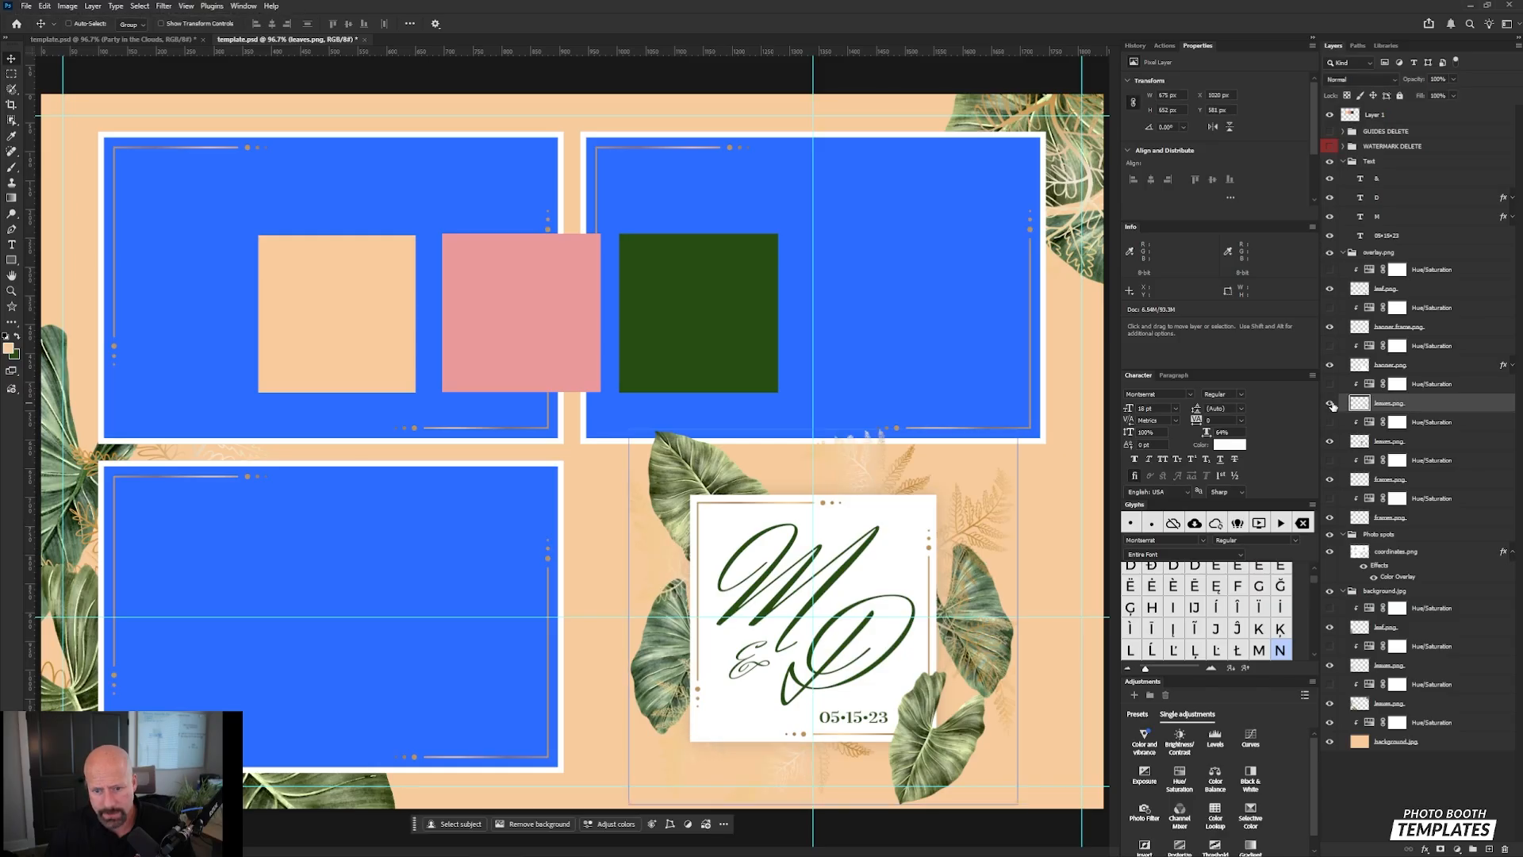
click(1331, 405)
click(1331, 404)
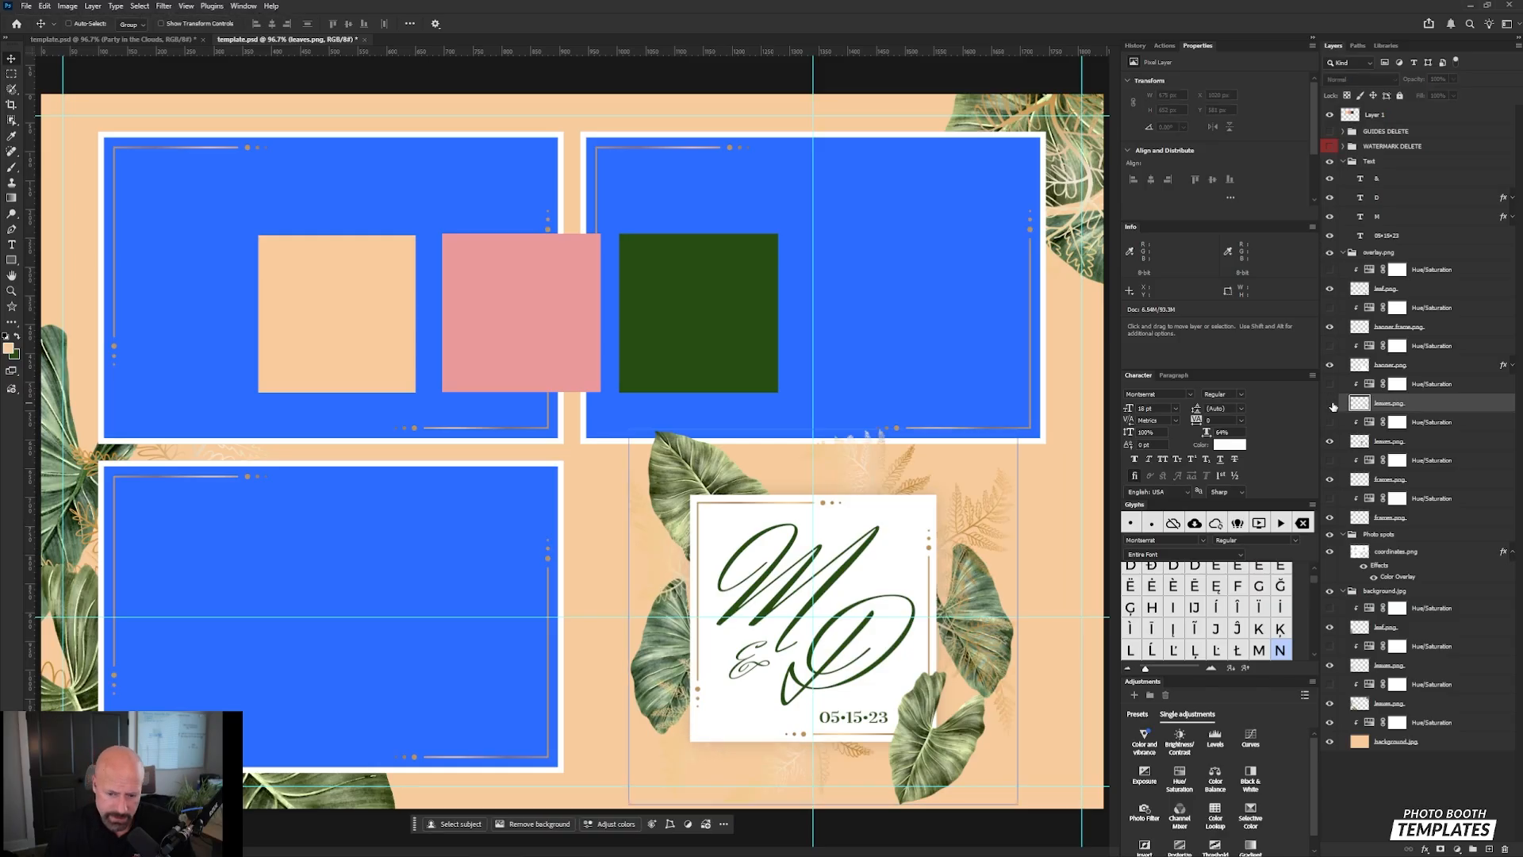
click(1331, 404)
click(1331, 404)
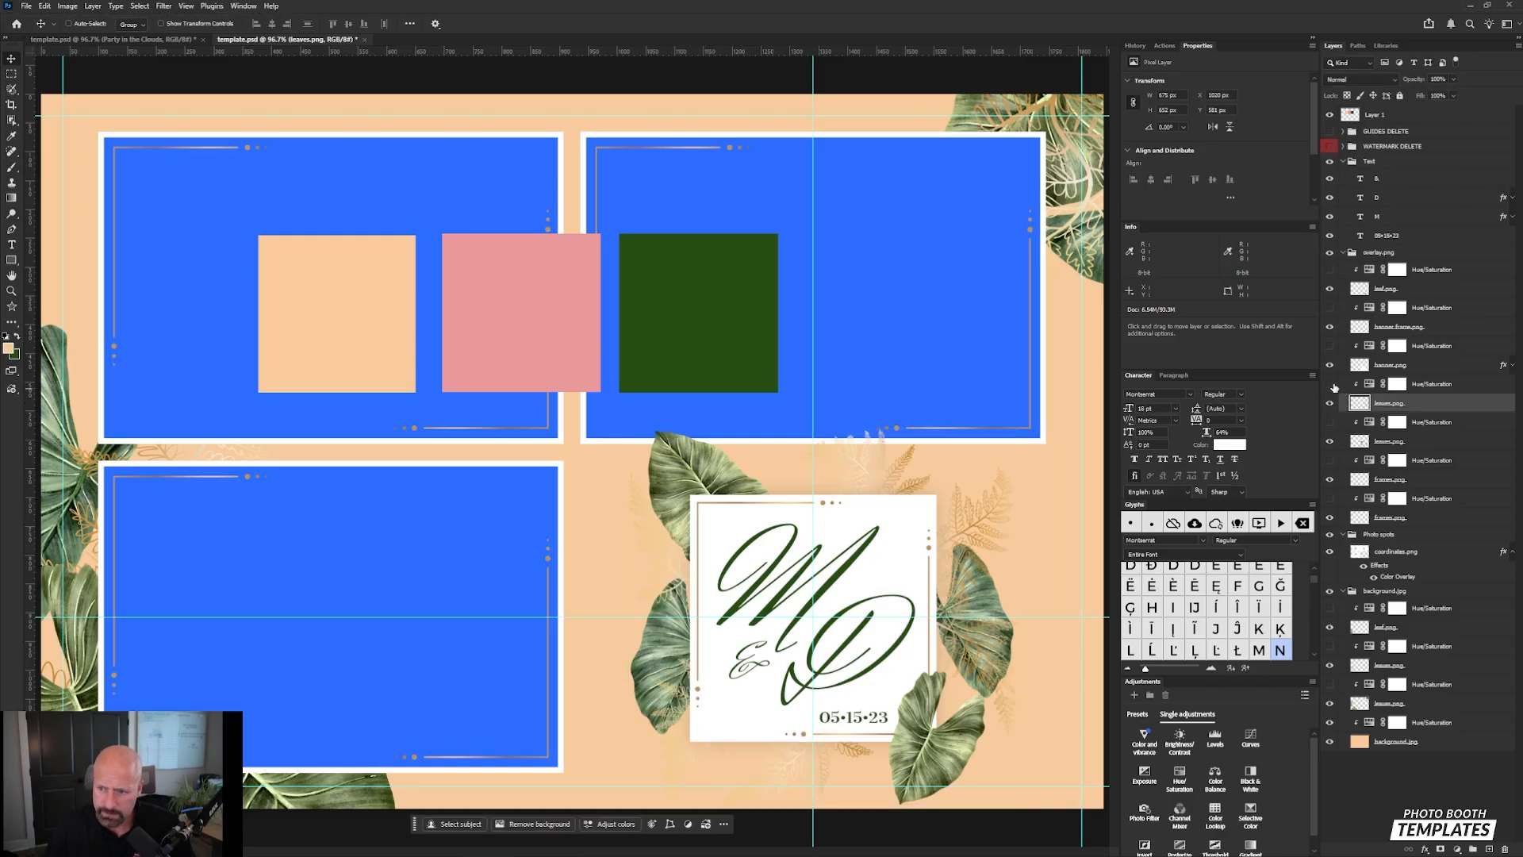
Step: Colorize the fern leaves around the card pink with their Hue/Saturation adjustment: hue 0, saturation 44, lightness +22
click(1371, 385)
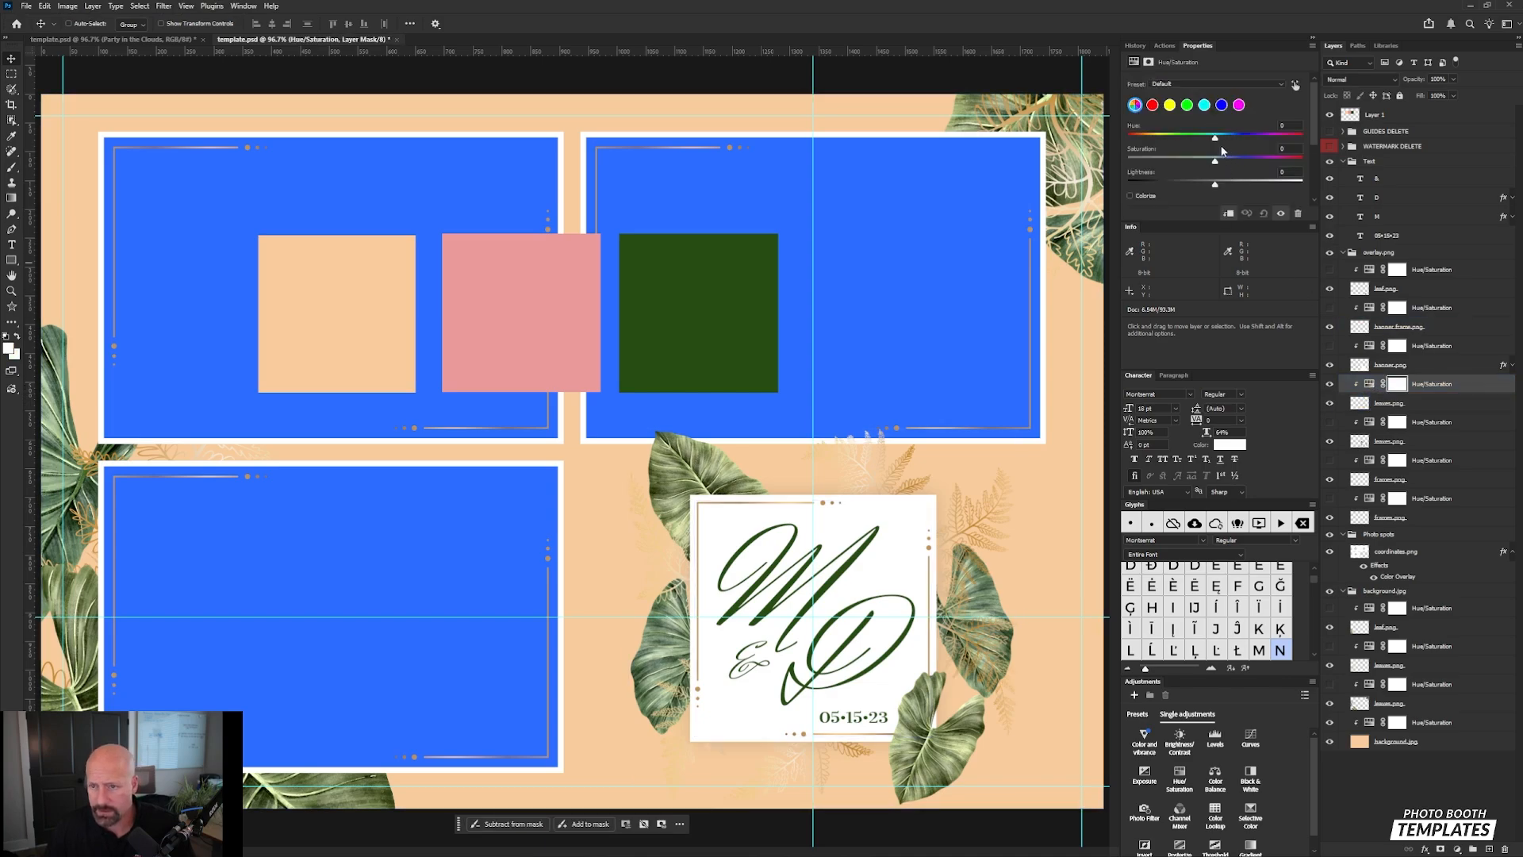
click(1132, 196)
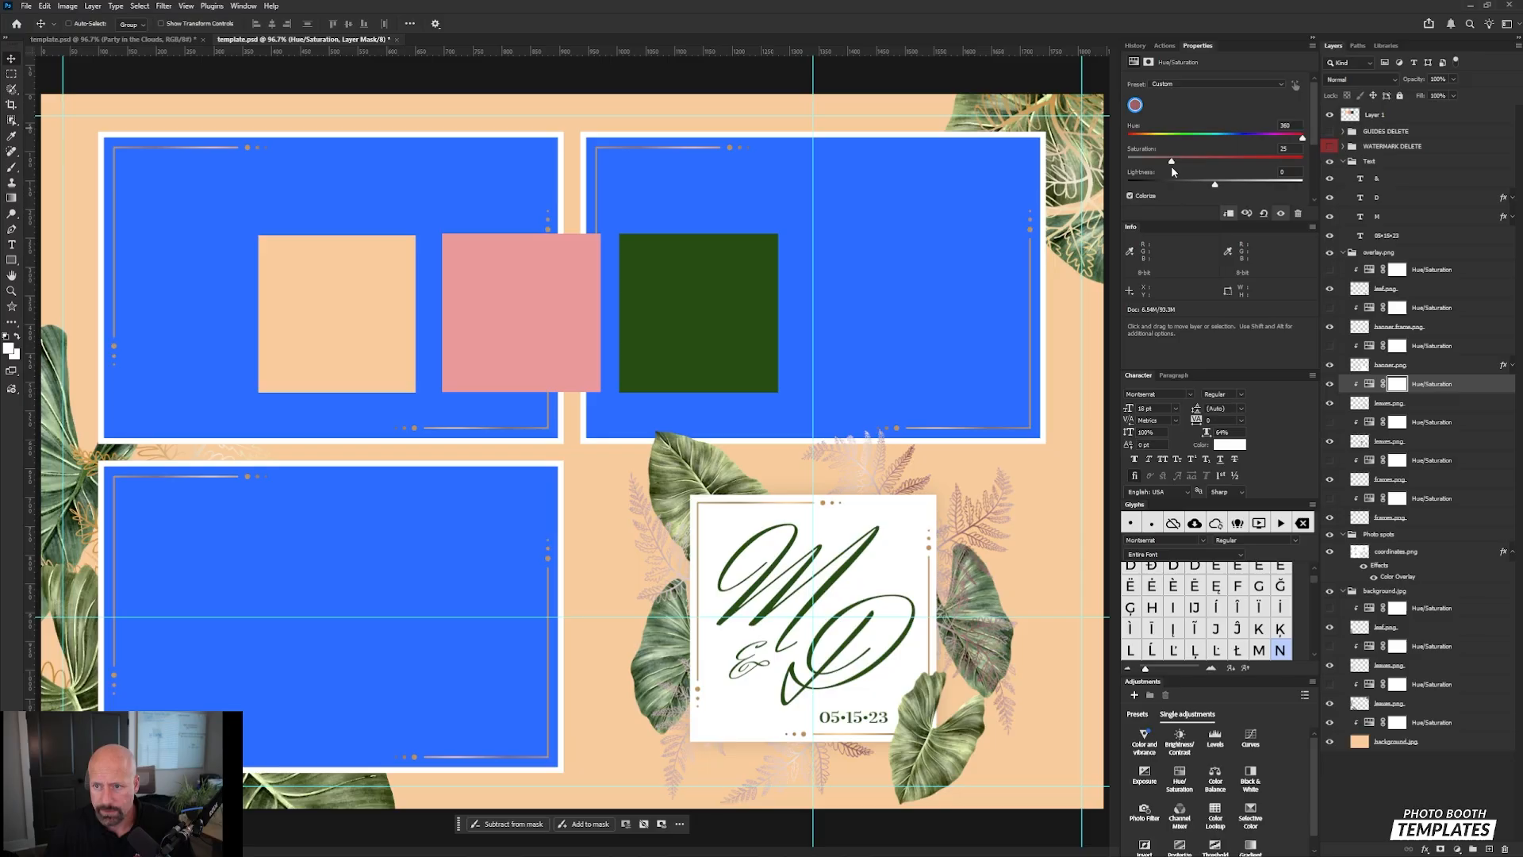
drag(1173, 163, 1231, 183)
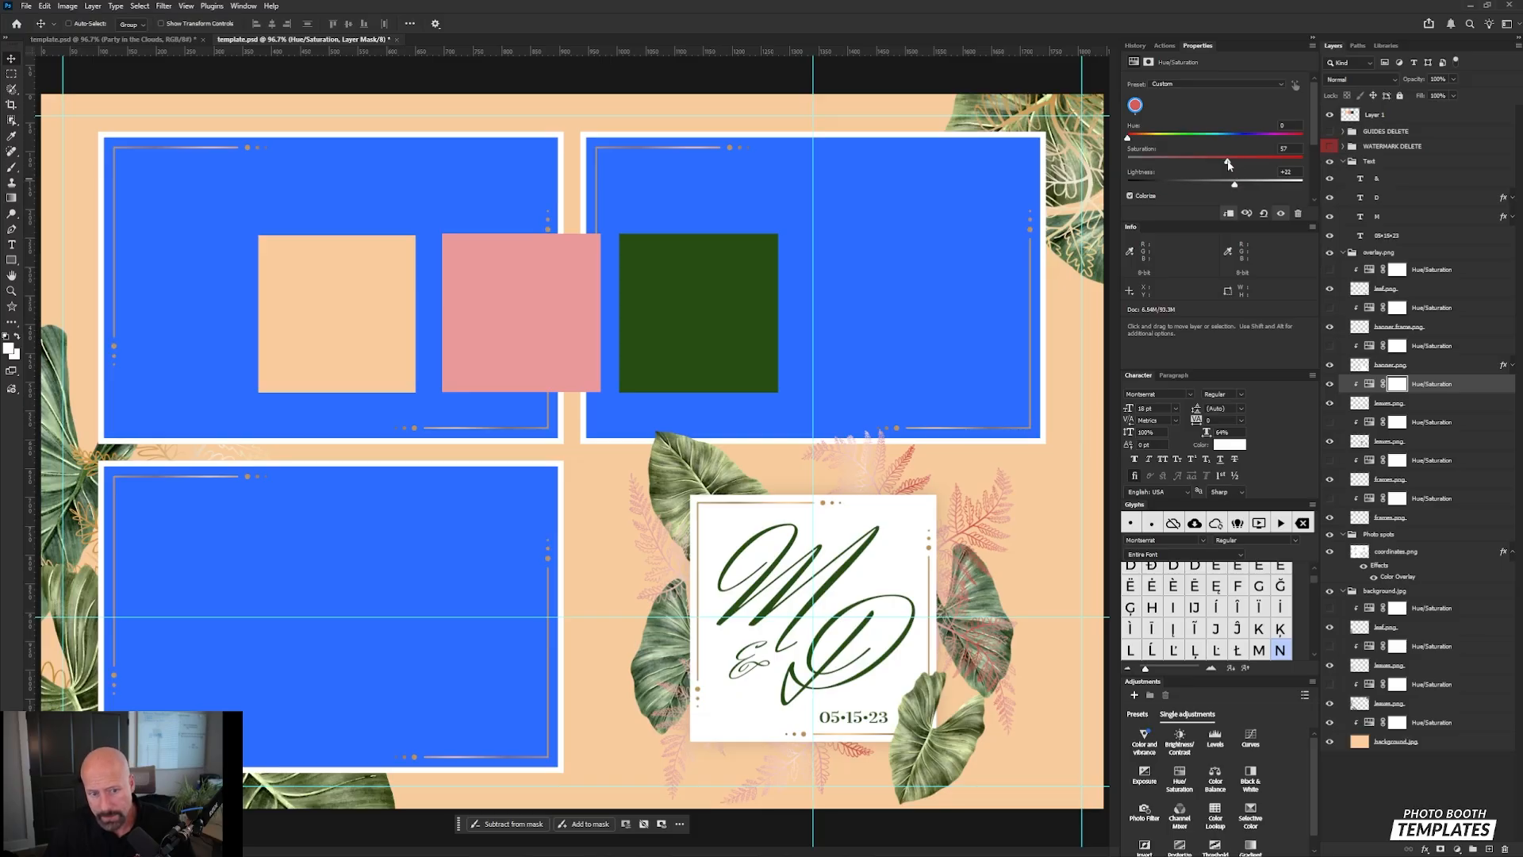
drag(1228, 164, 1203, 163)
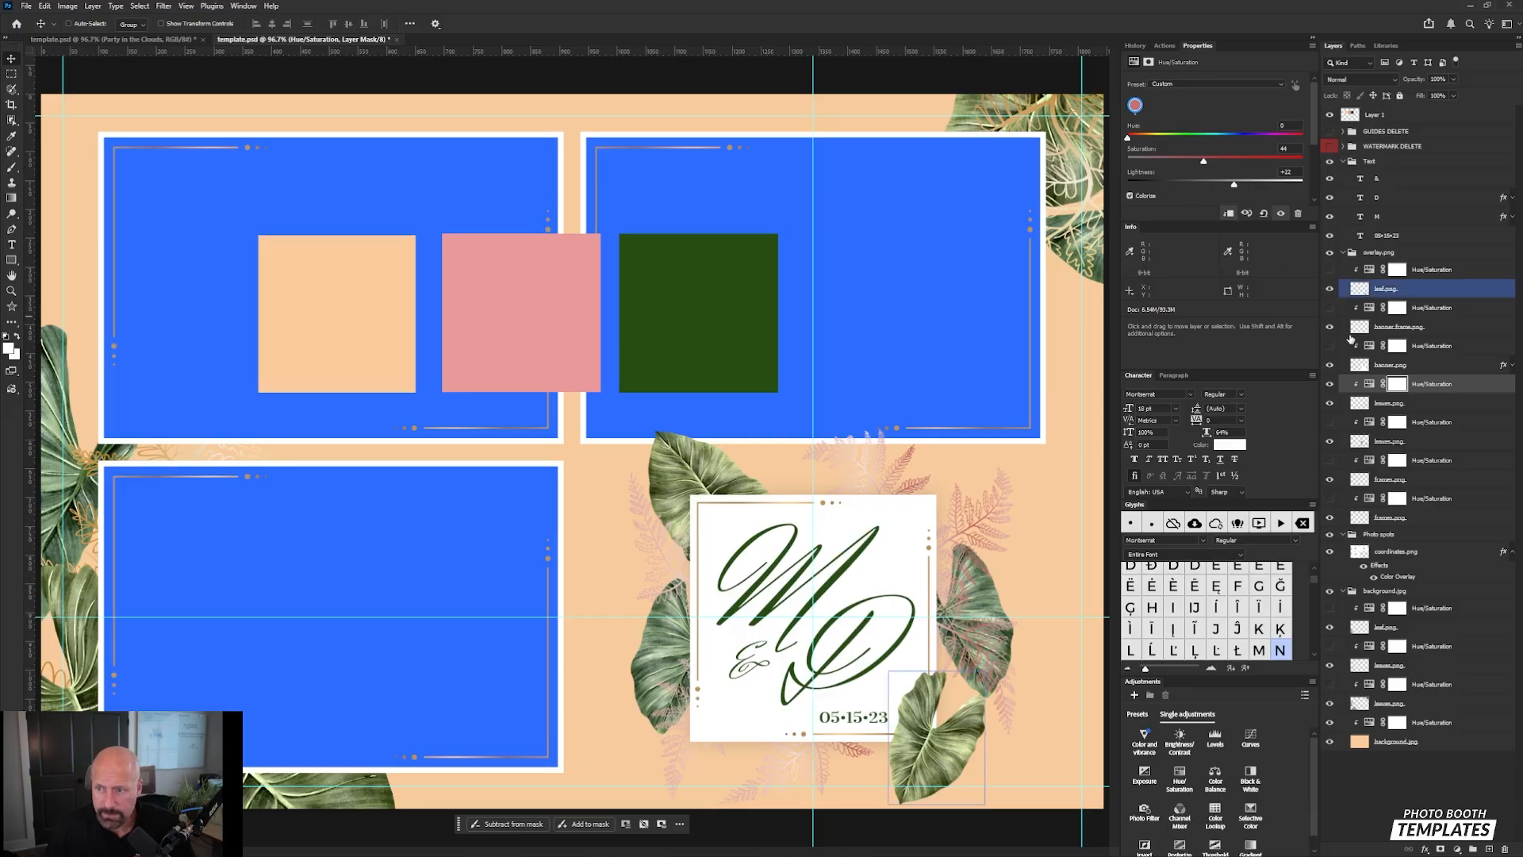
Step: Compare the fern leaves with and without the pink adjustment and inspect them up close around the card
click(1330, 385)
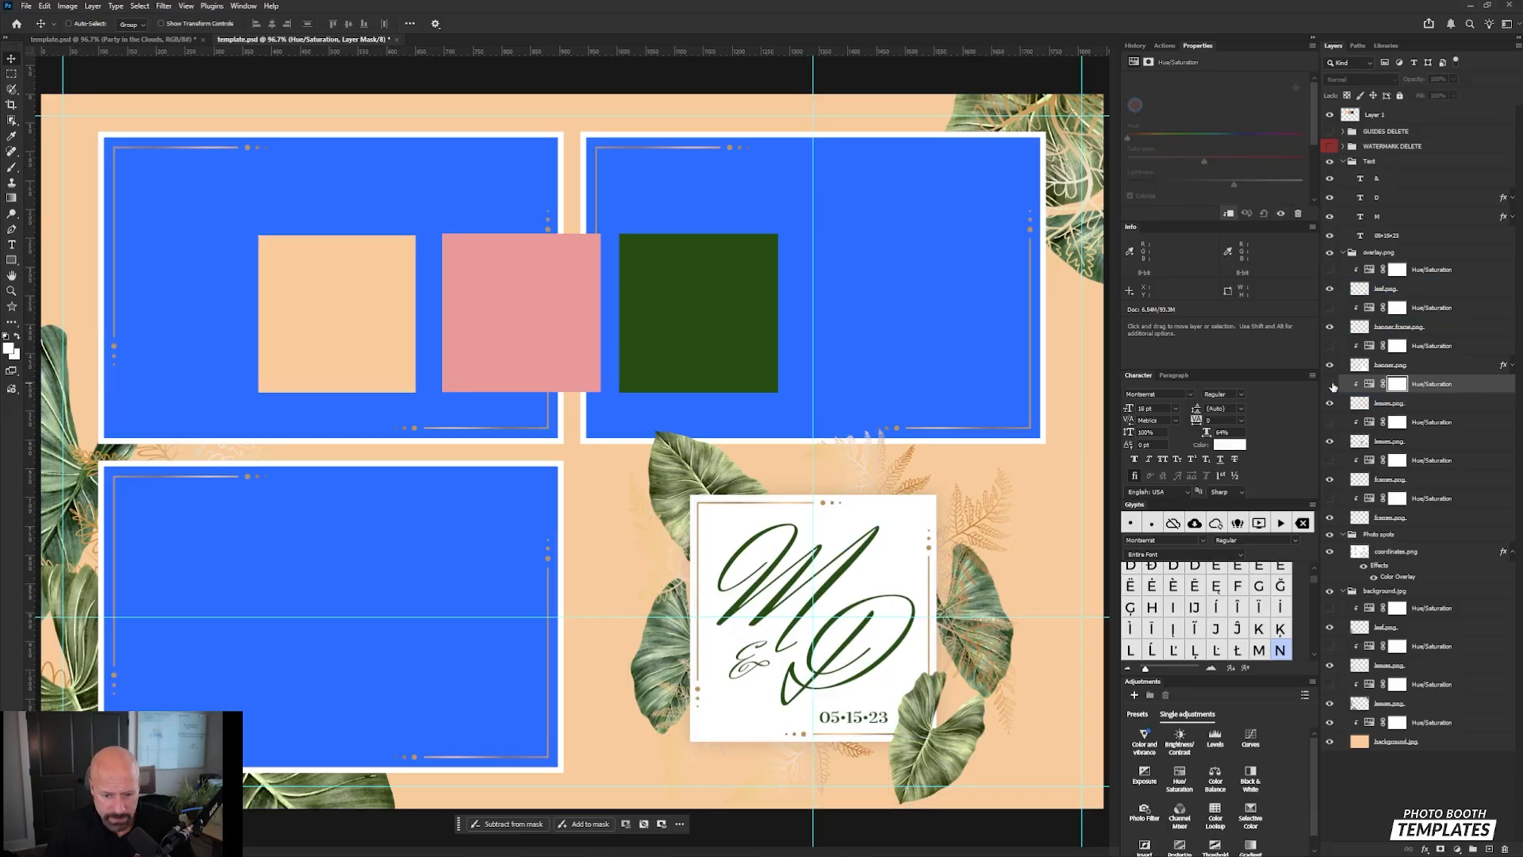
click(1330, 385)
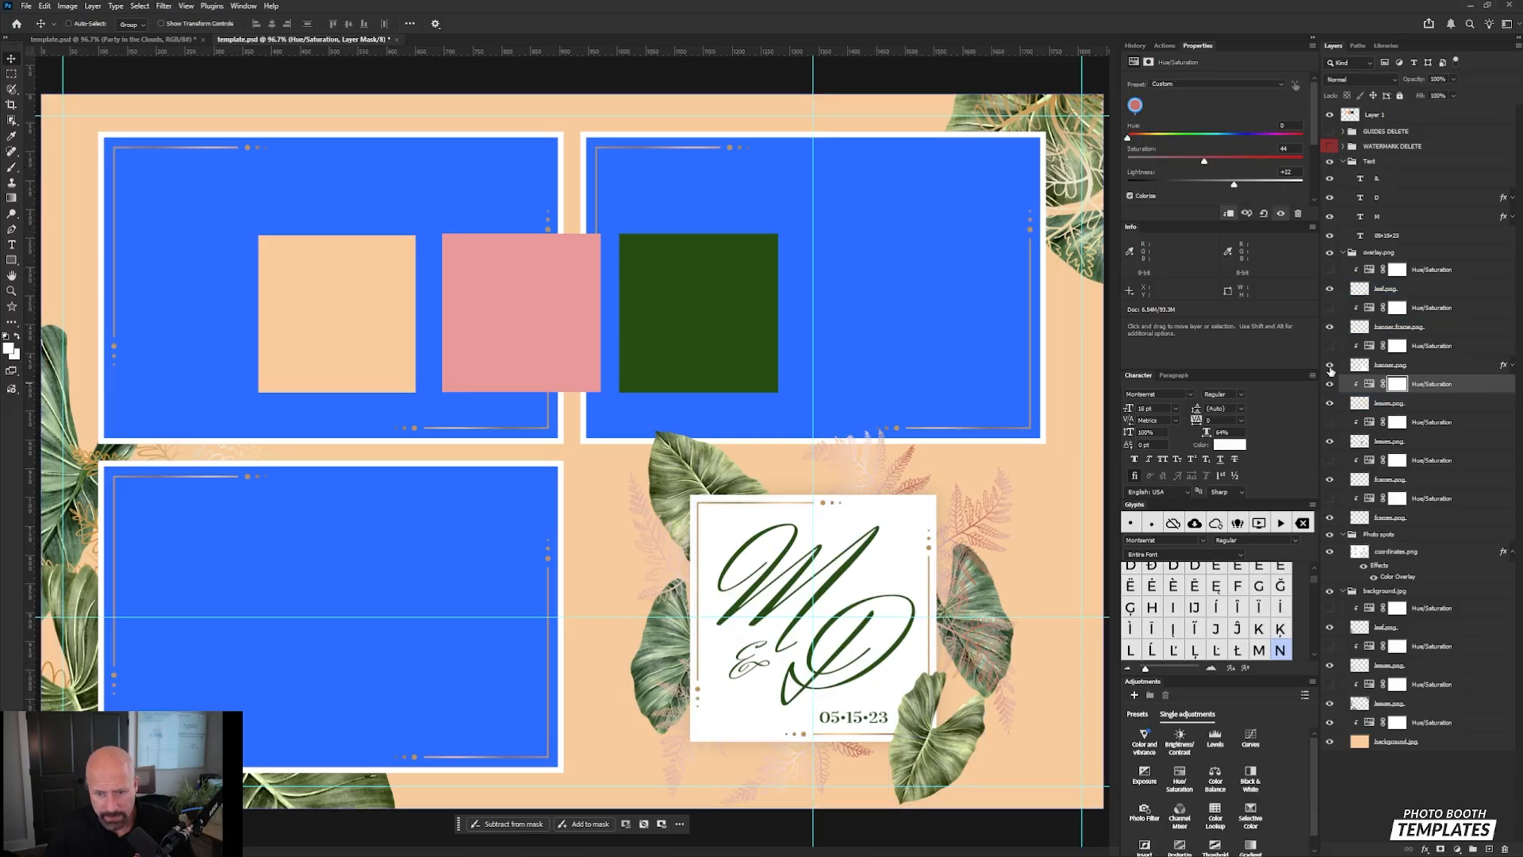
ctrl+click(821, 541)
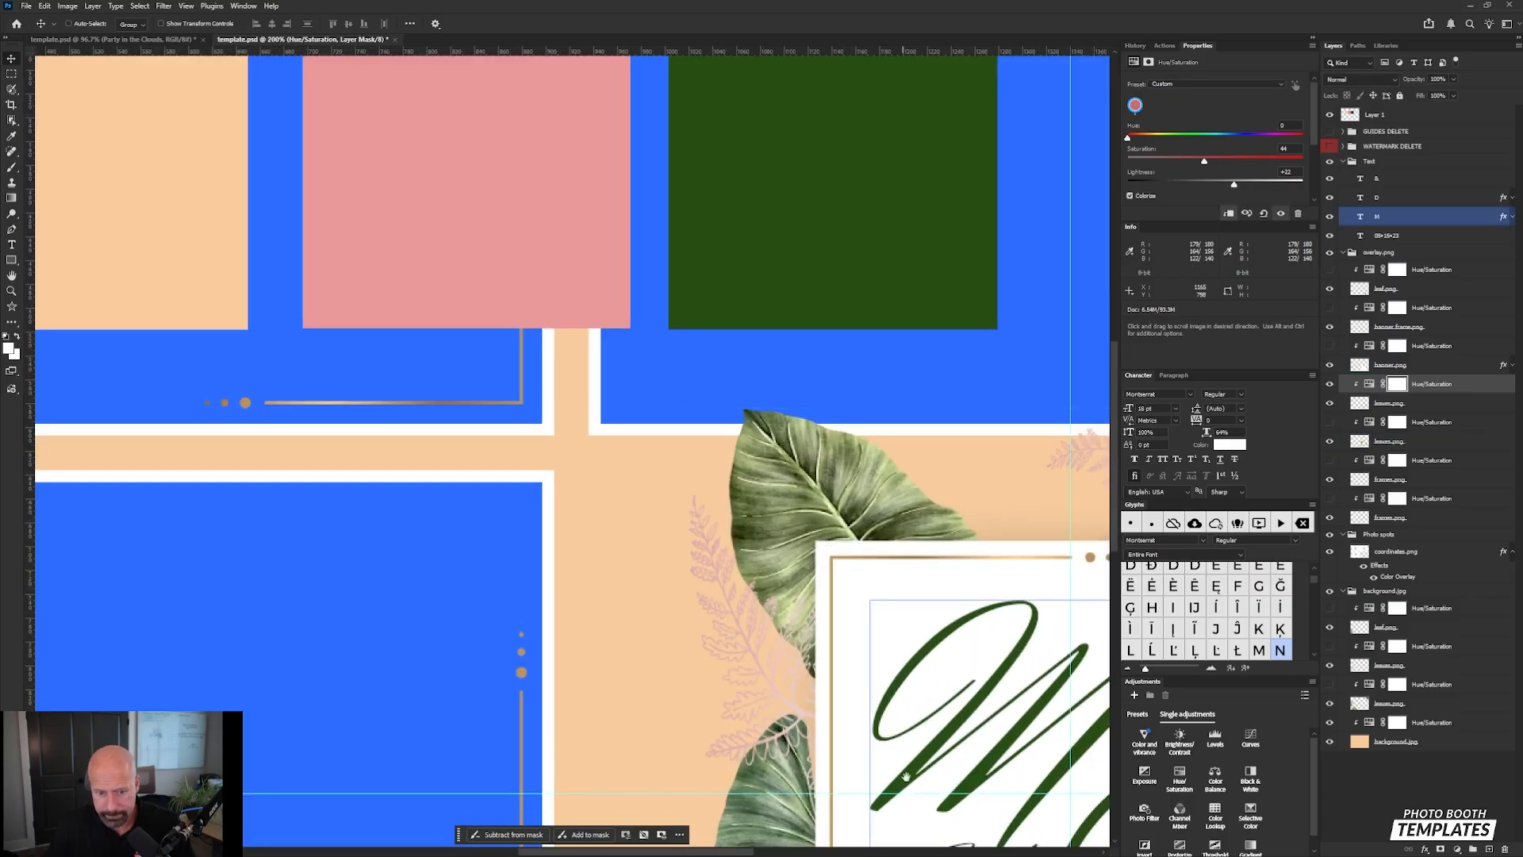
drag(907, 747, 430, 453)
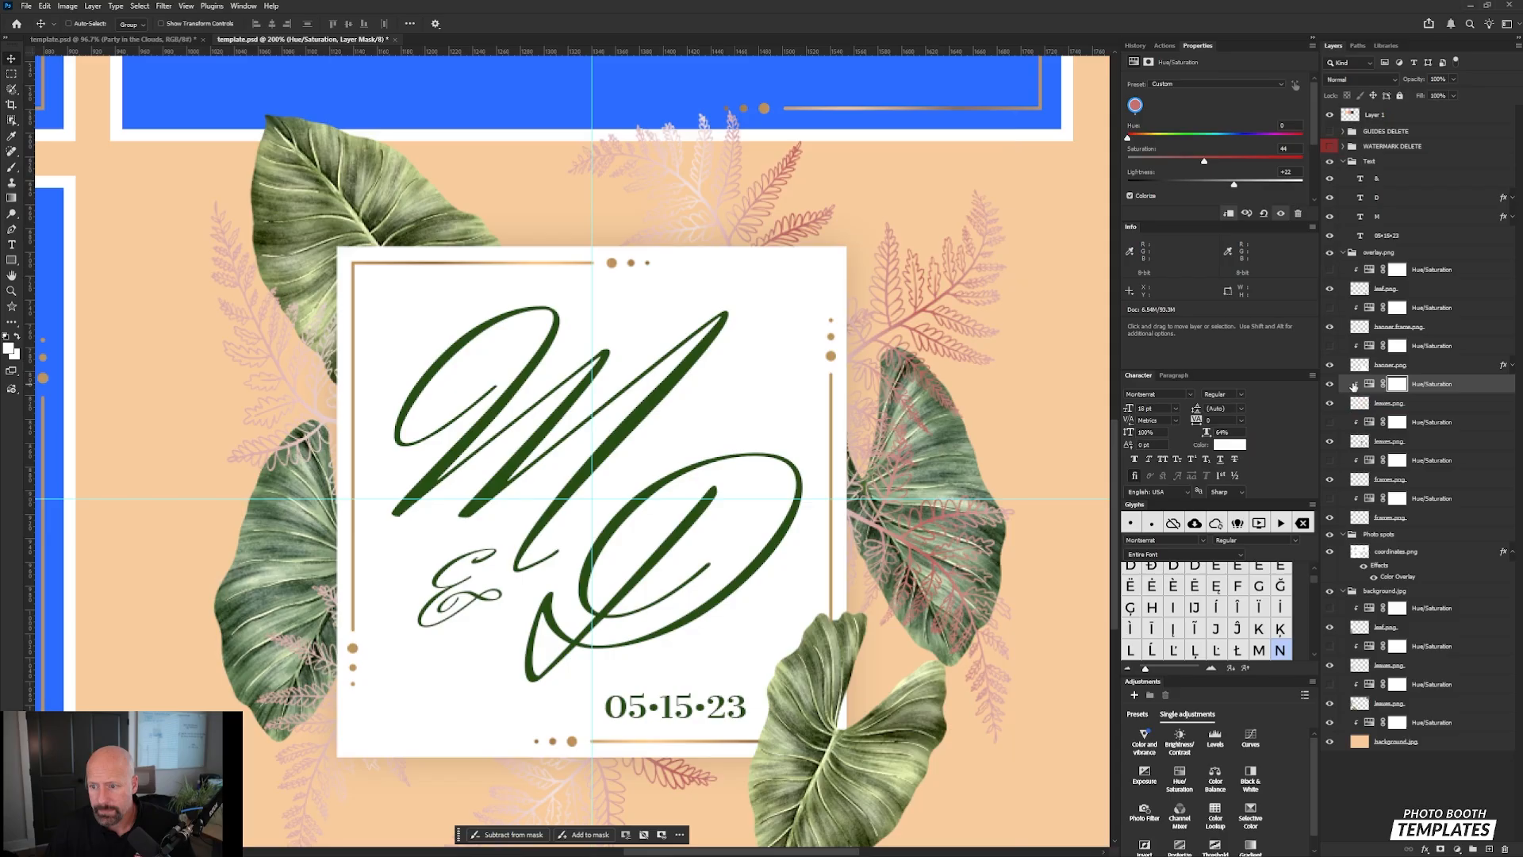
Step: Compare the ferns around the card with and without their pink Hue/Saturation adjustment and leave it hidden
click(1330, 385)
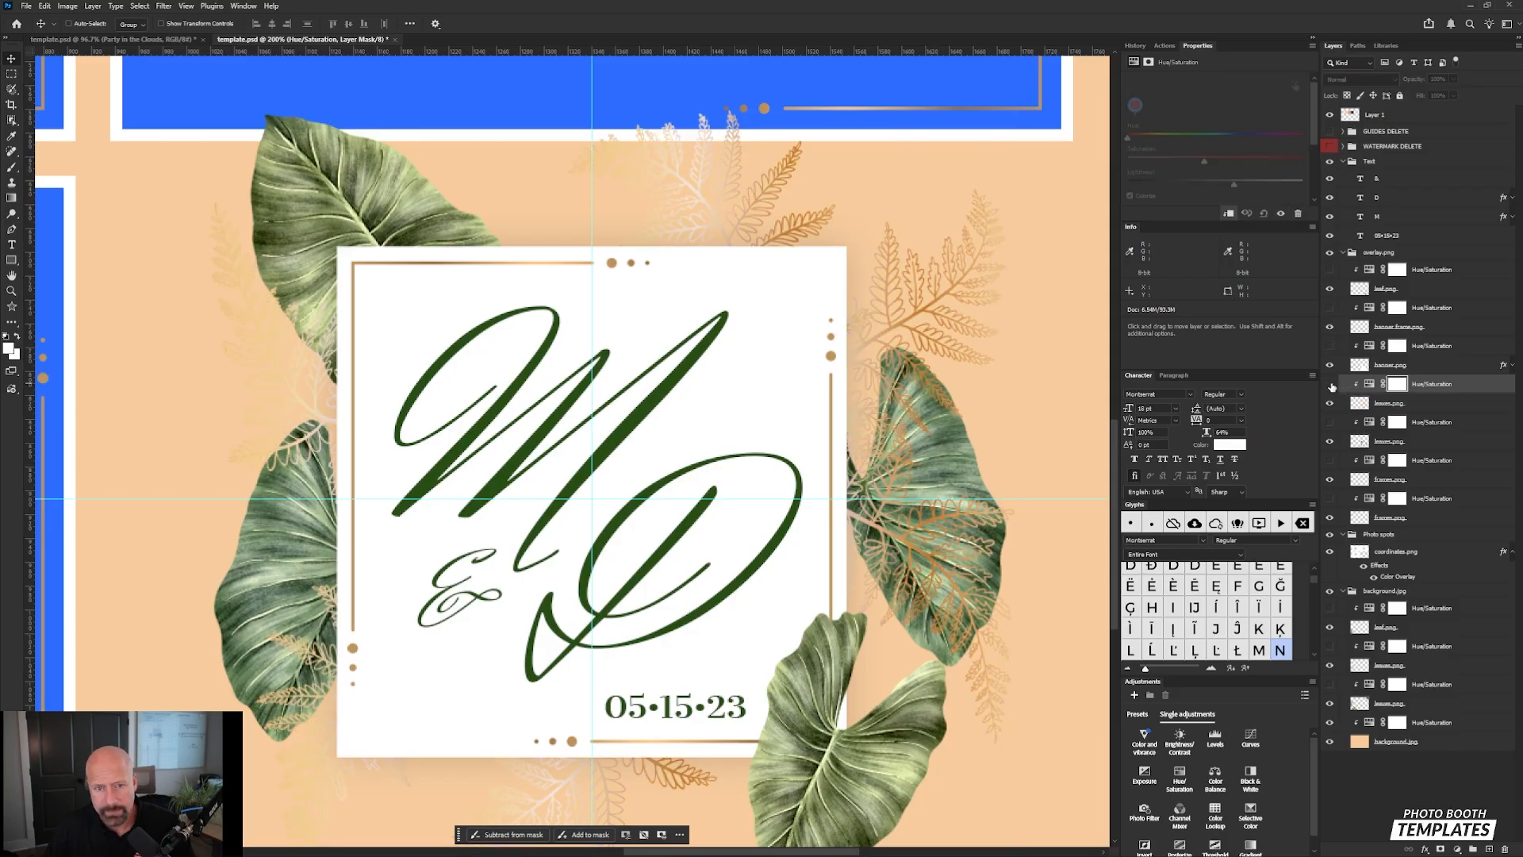
click(1331, 385)
click(1332, 386)
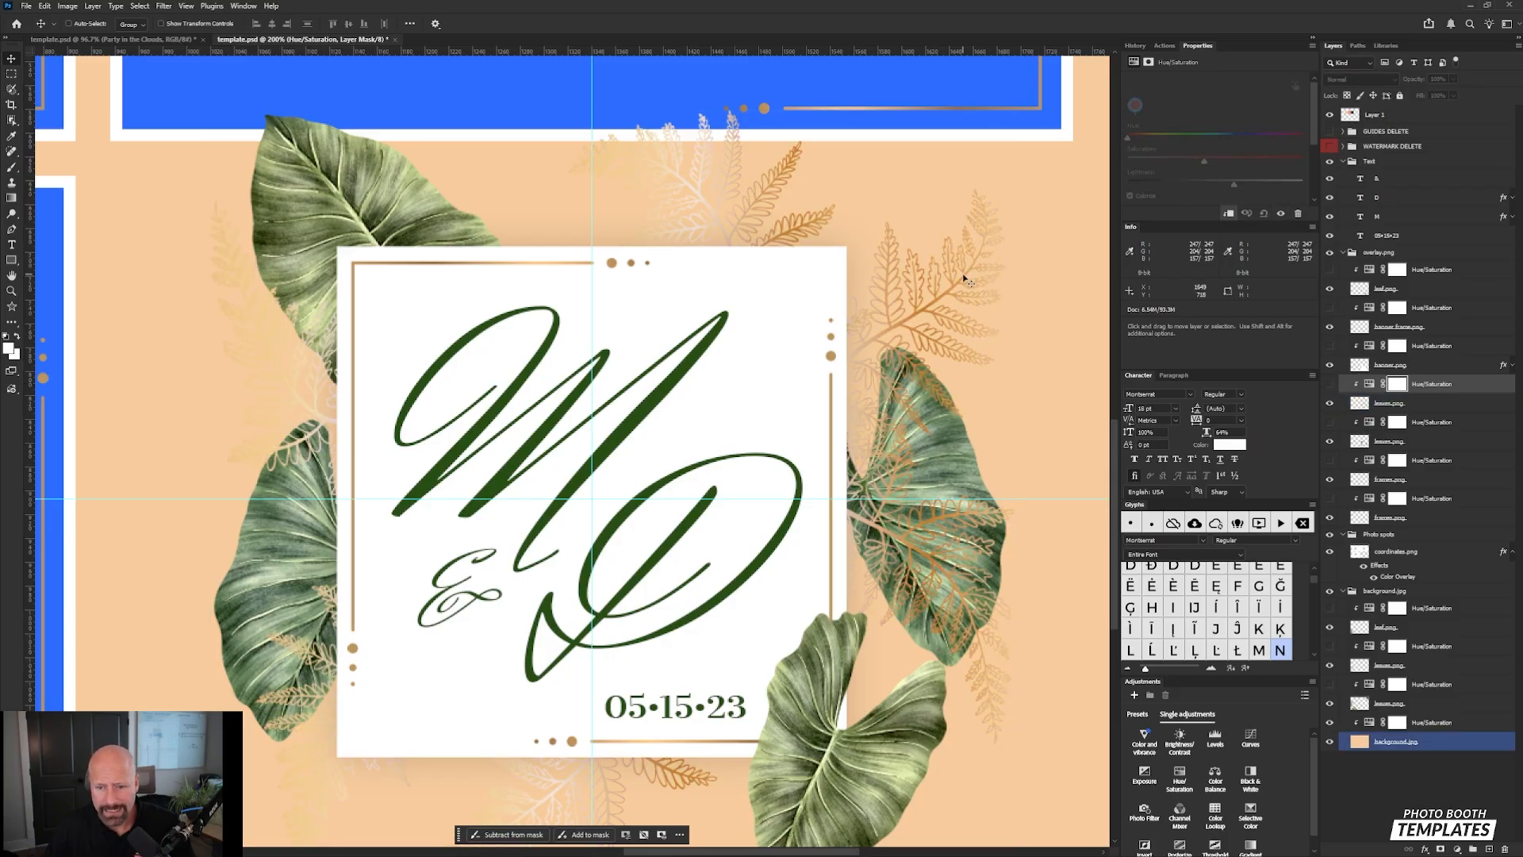
click(649, 342)
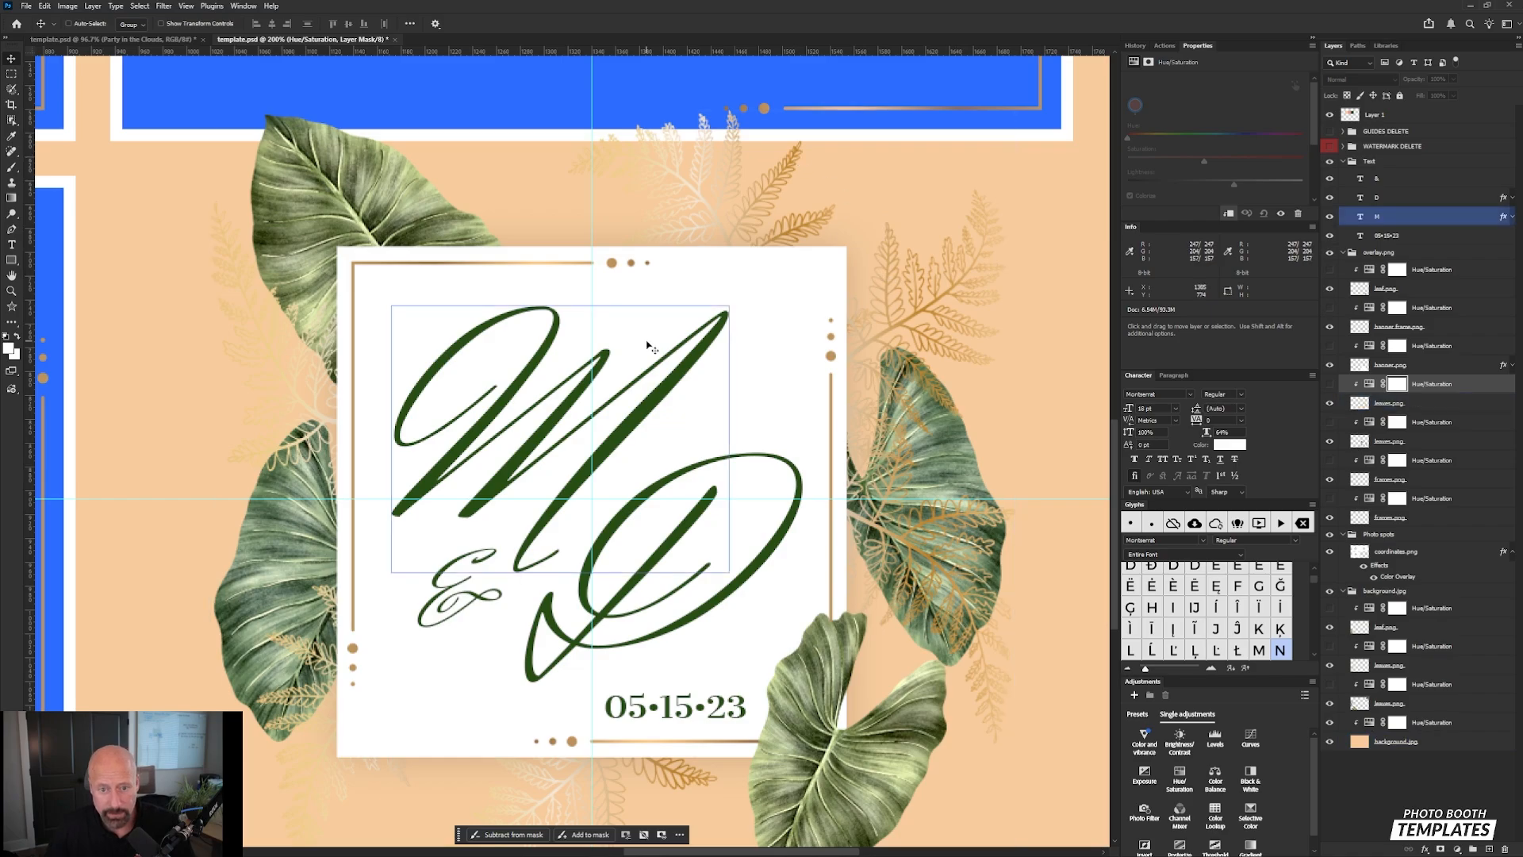
drag(654, 341, 724, 379)
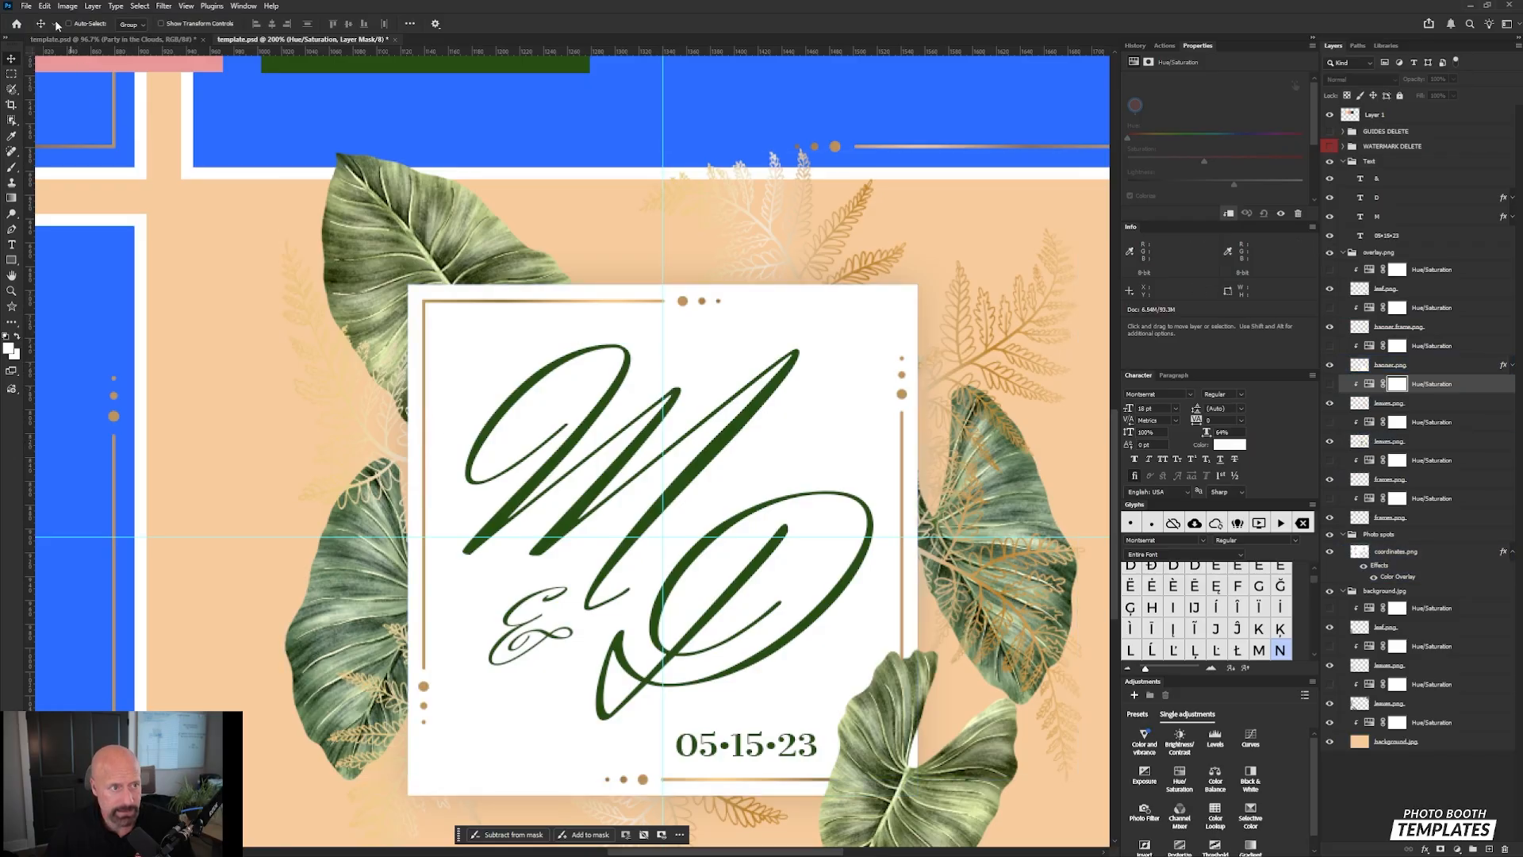
Step: Set the Move tool to auto-select individual layers and select the gold banner frame layer on the monogram card
click(688, 305)
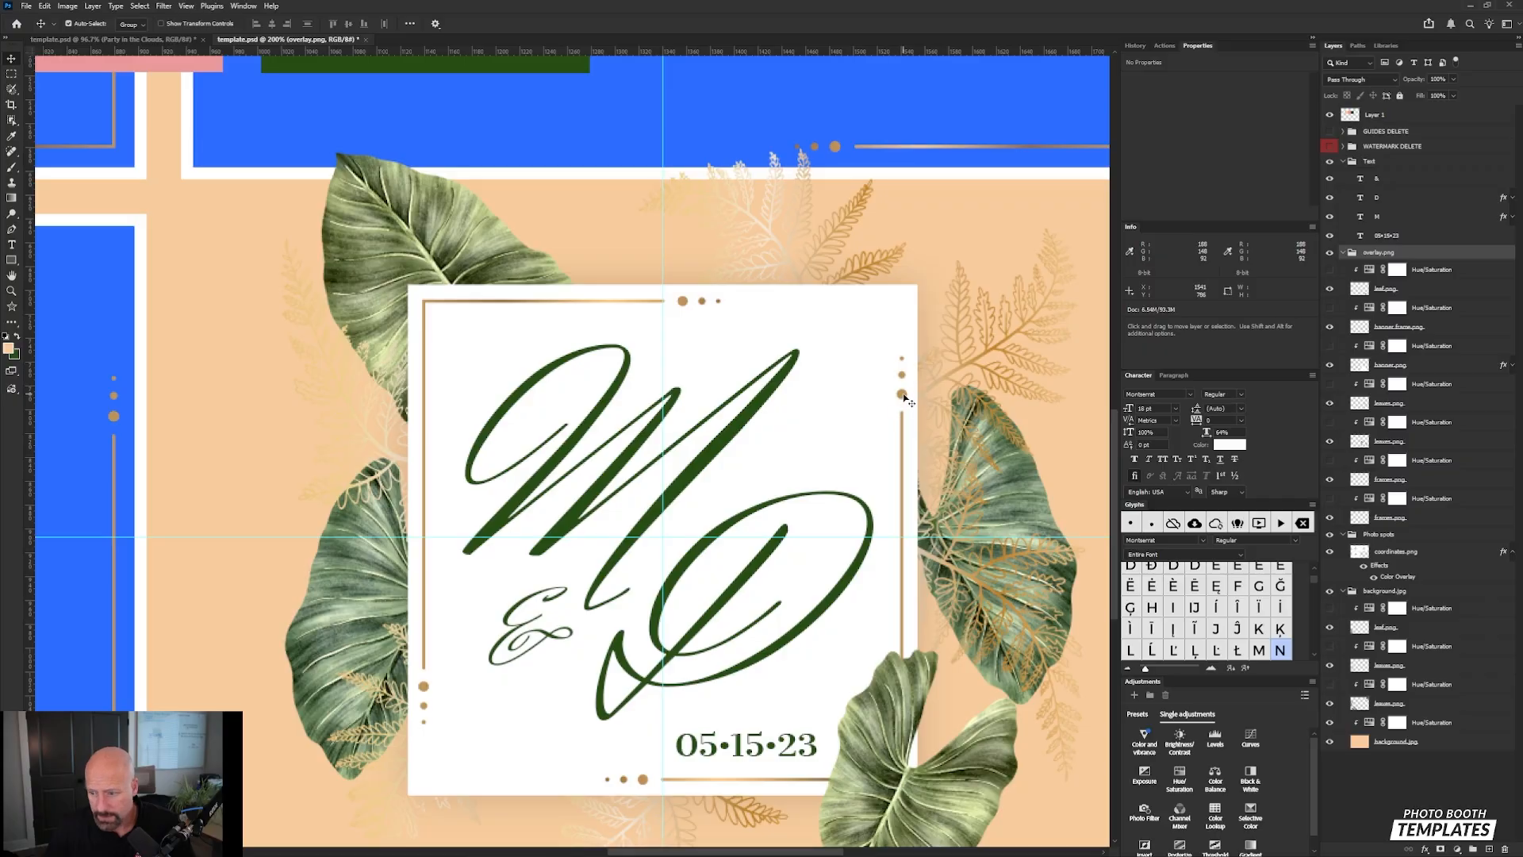
click(143, 26)
click(127, 47)
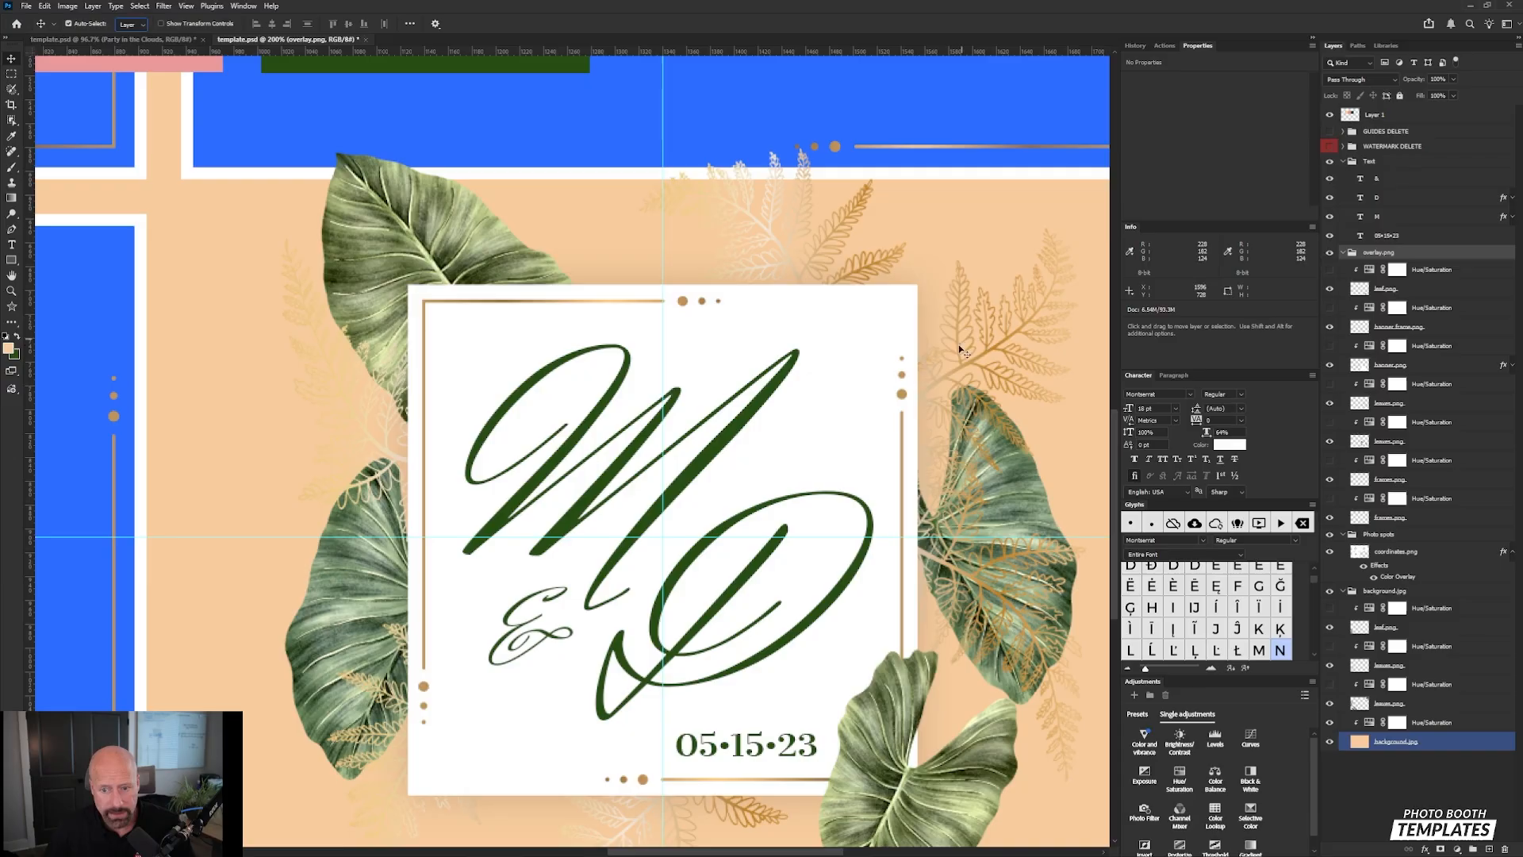
click(902, 396)
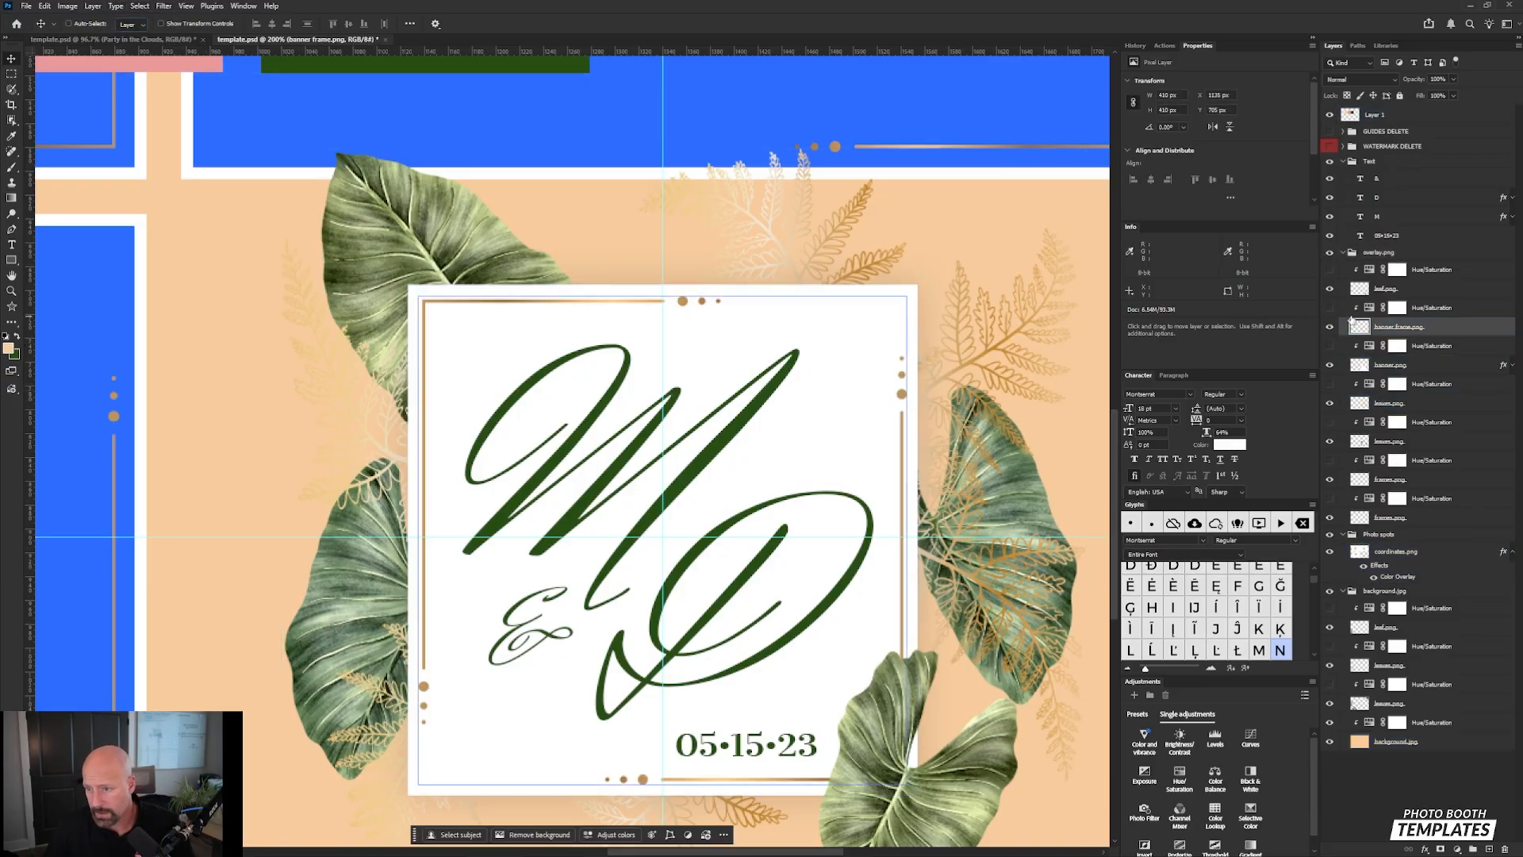
Step: Colorize the card's banner frame pink with its Hue/Saturation adjustment: hue 0, saturation 49, lightness +33
click(1369, 308)
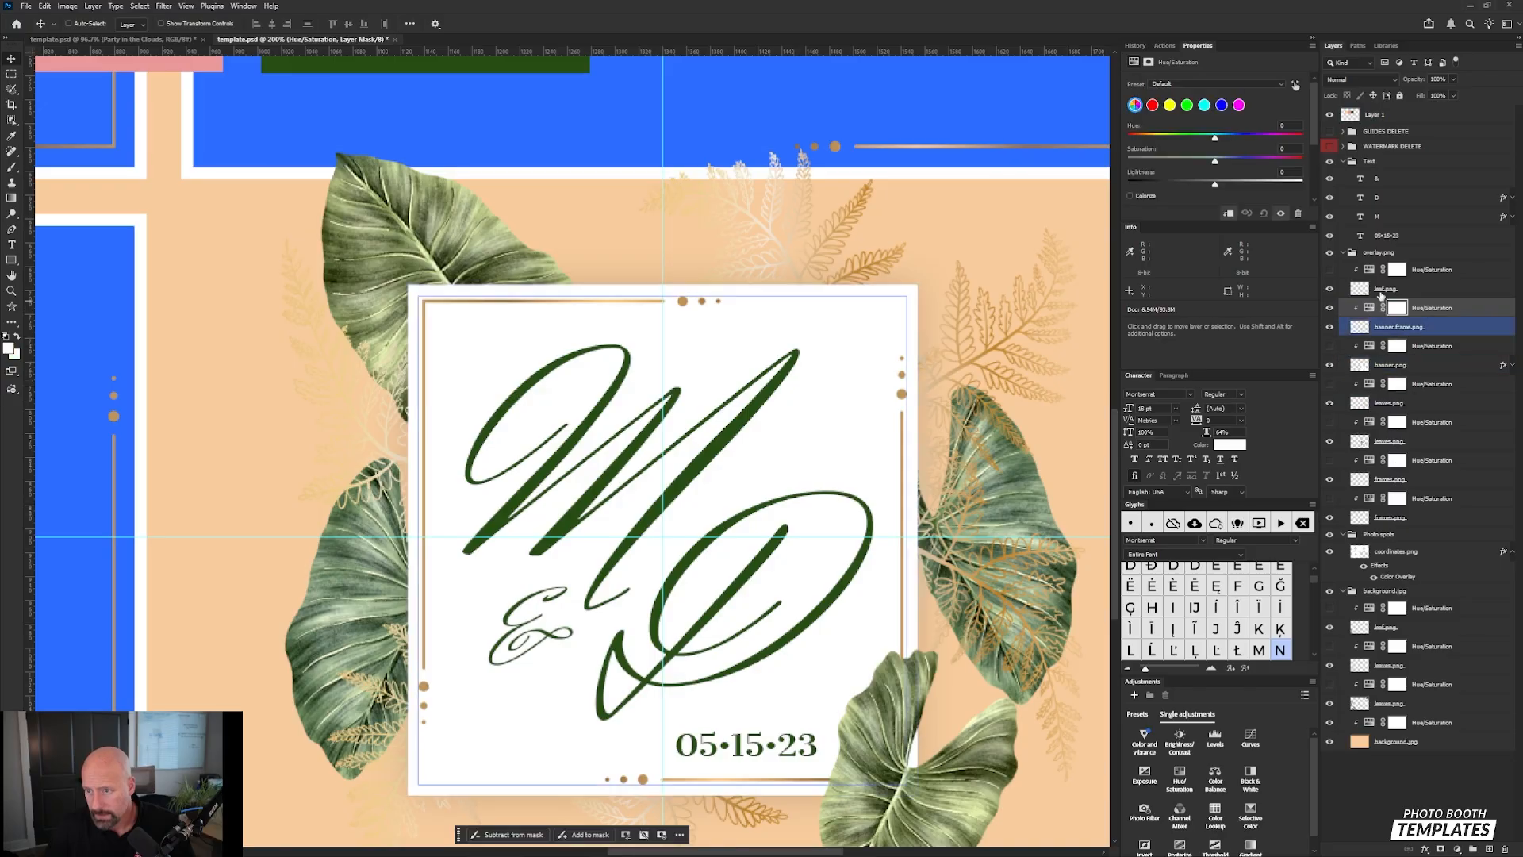
click(1140, 196)
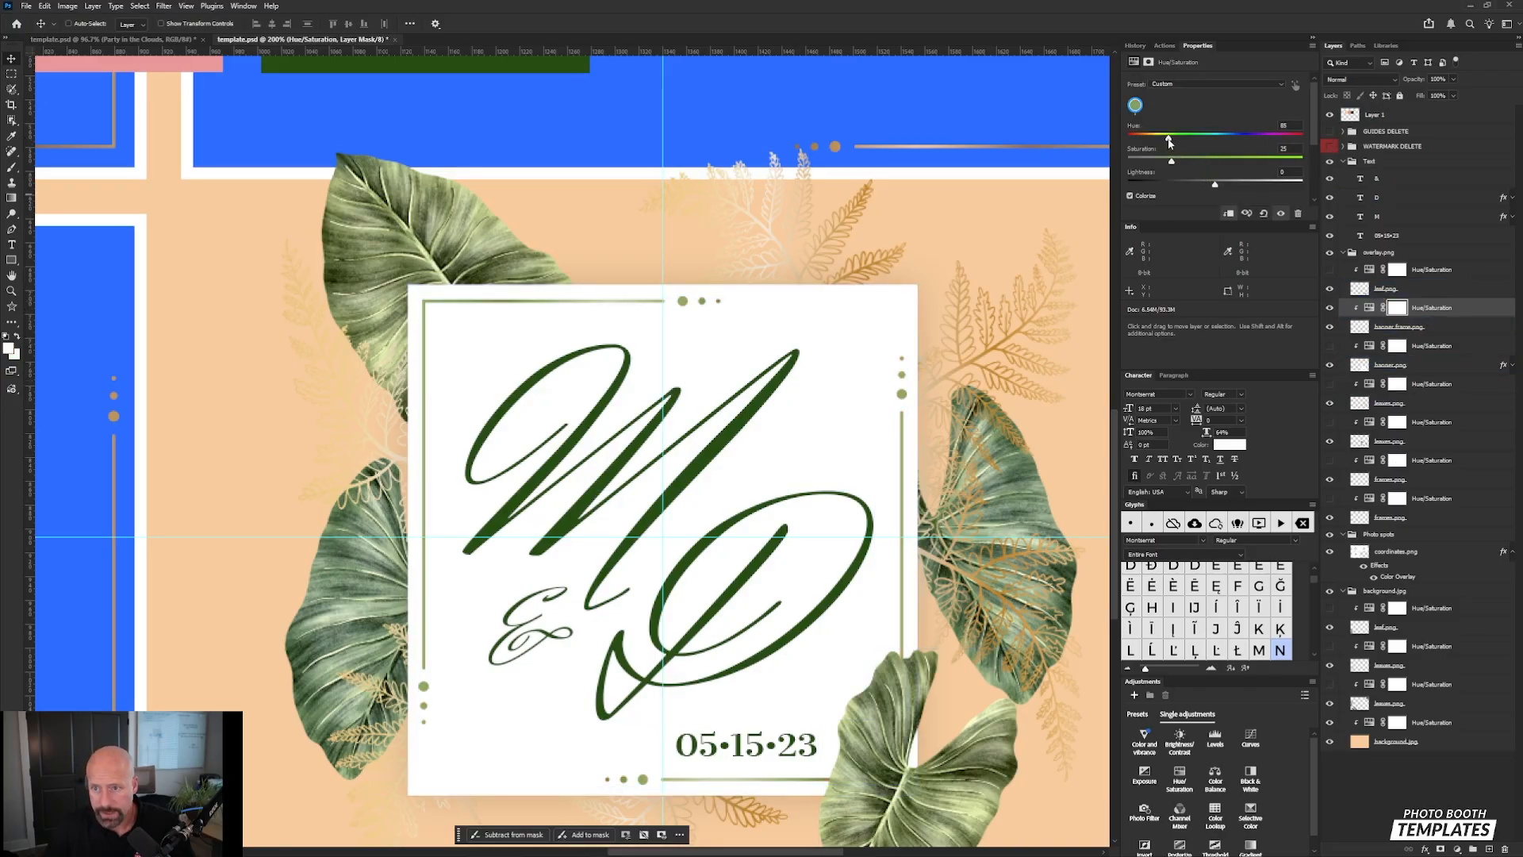
drag(1169, 143, 1326, 148)
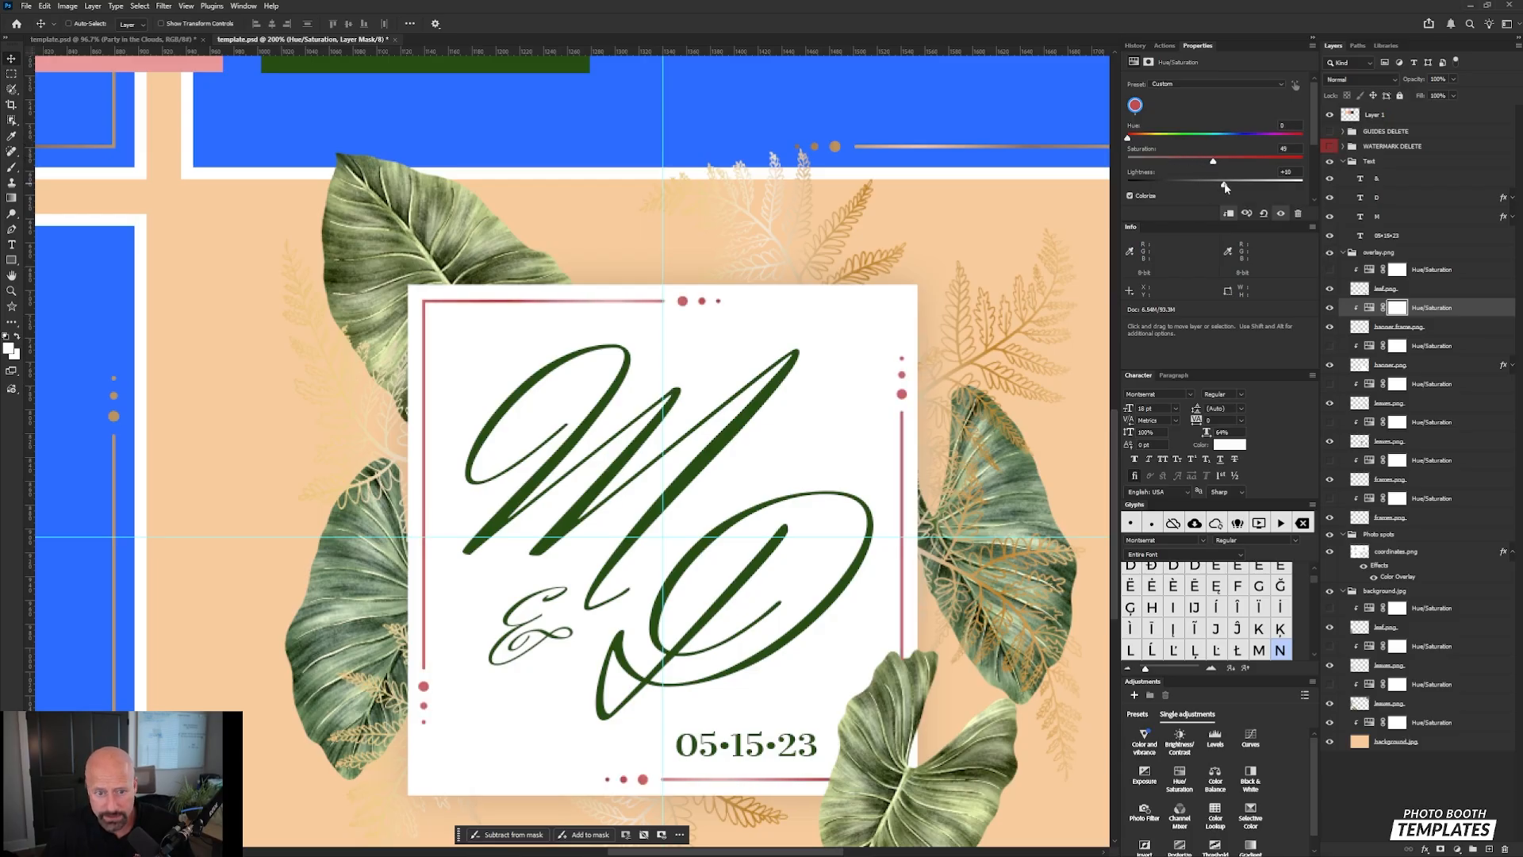
drag(1233, 187, 1243, 185)
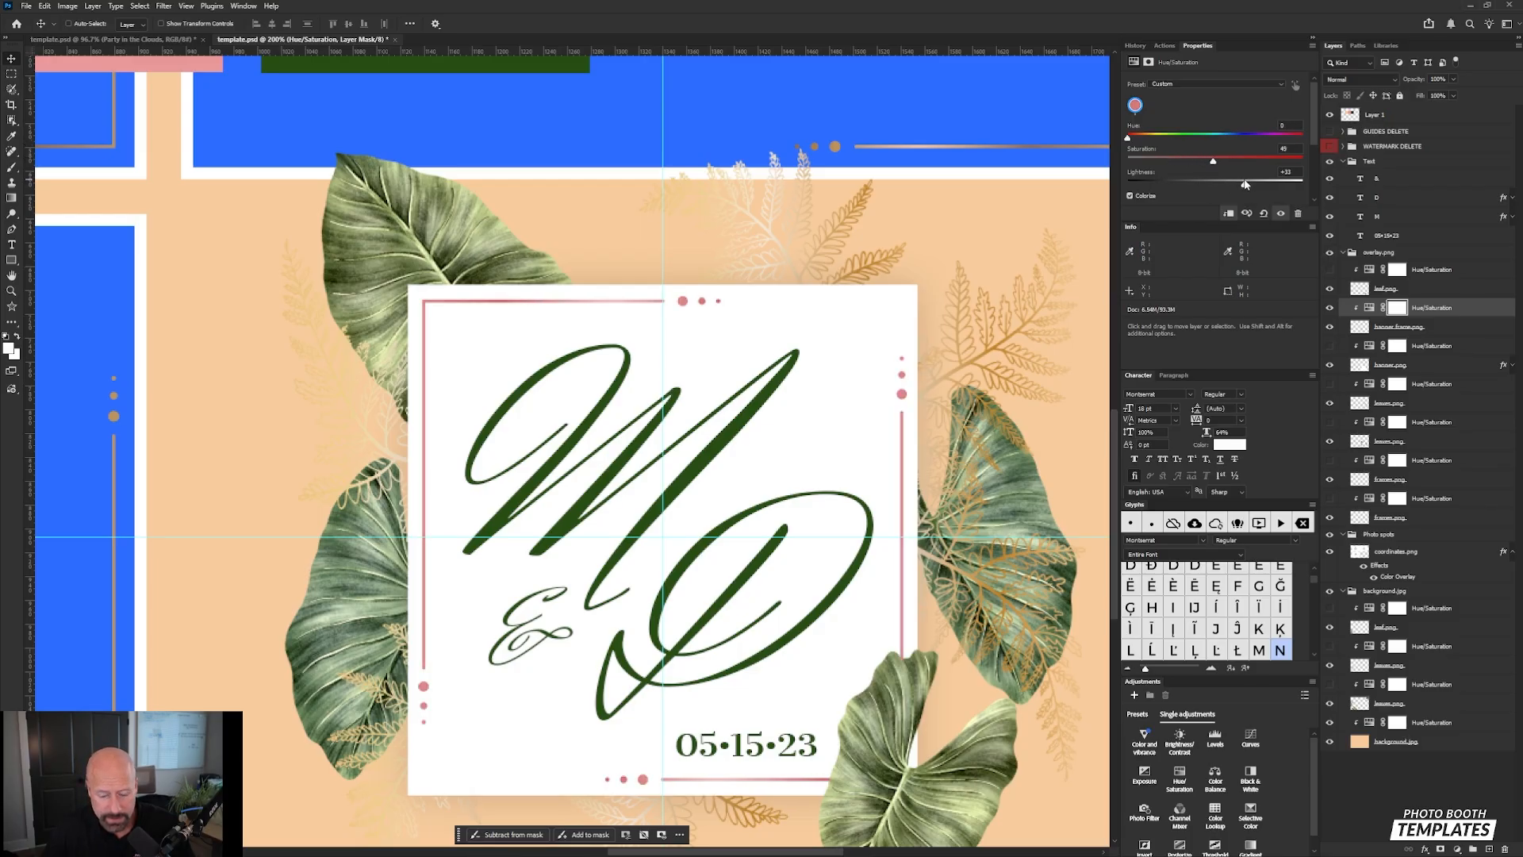
key(ctrl+0)
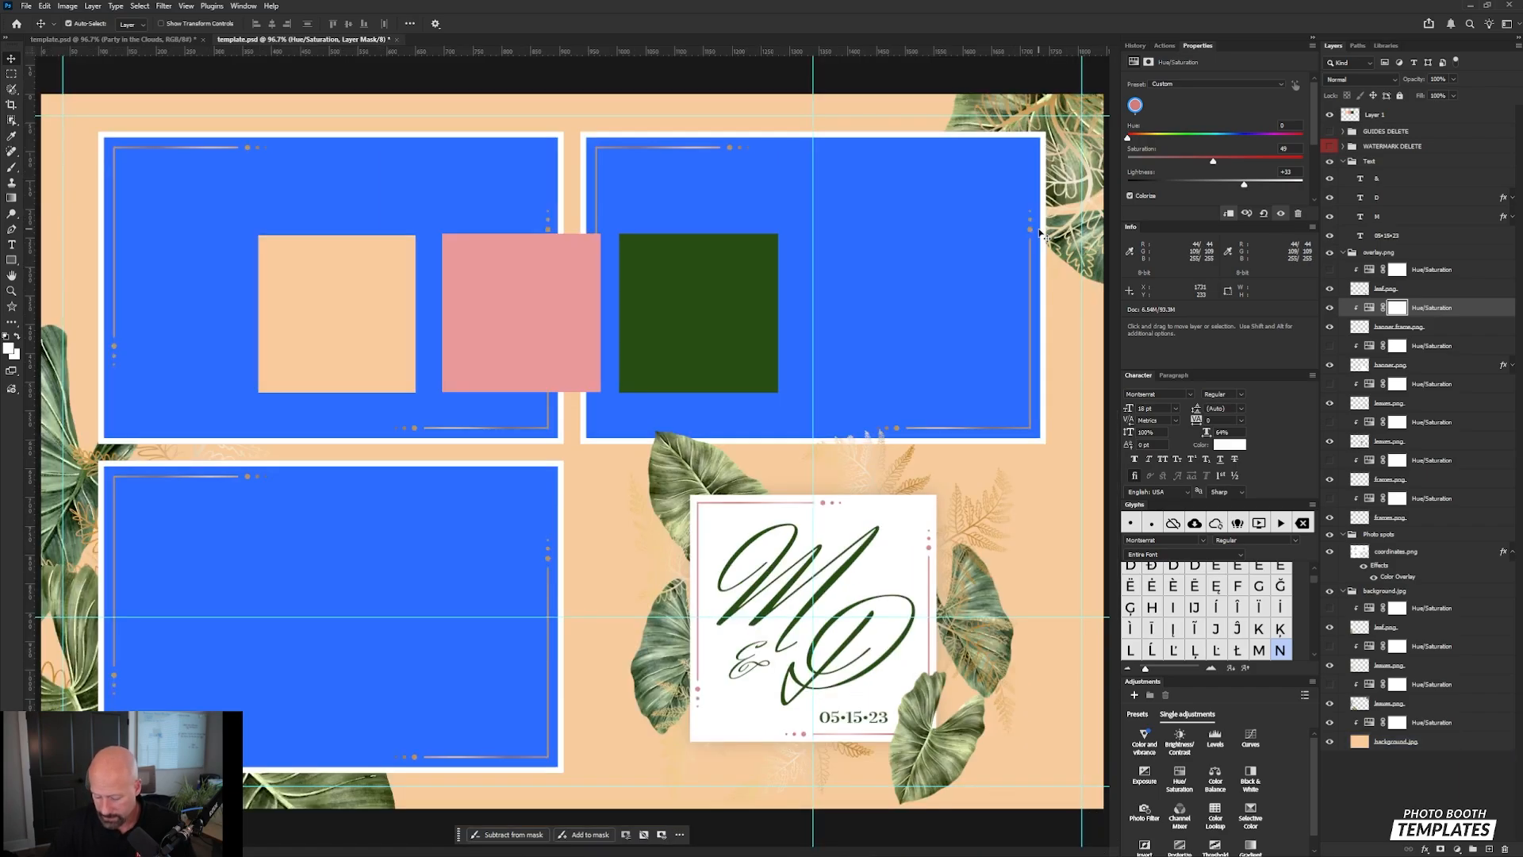
Step: Toggle the lower layers of the overlay group to identify which one holds the gold line frames in the photo spots
click(684, 759)
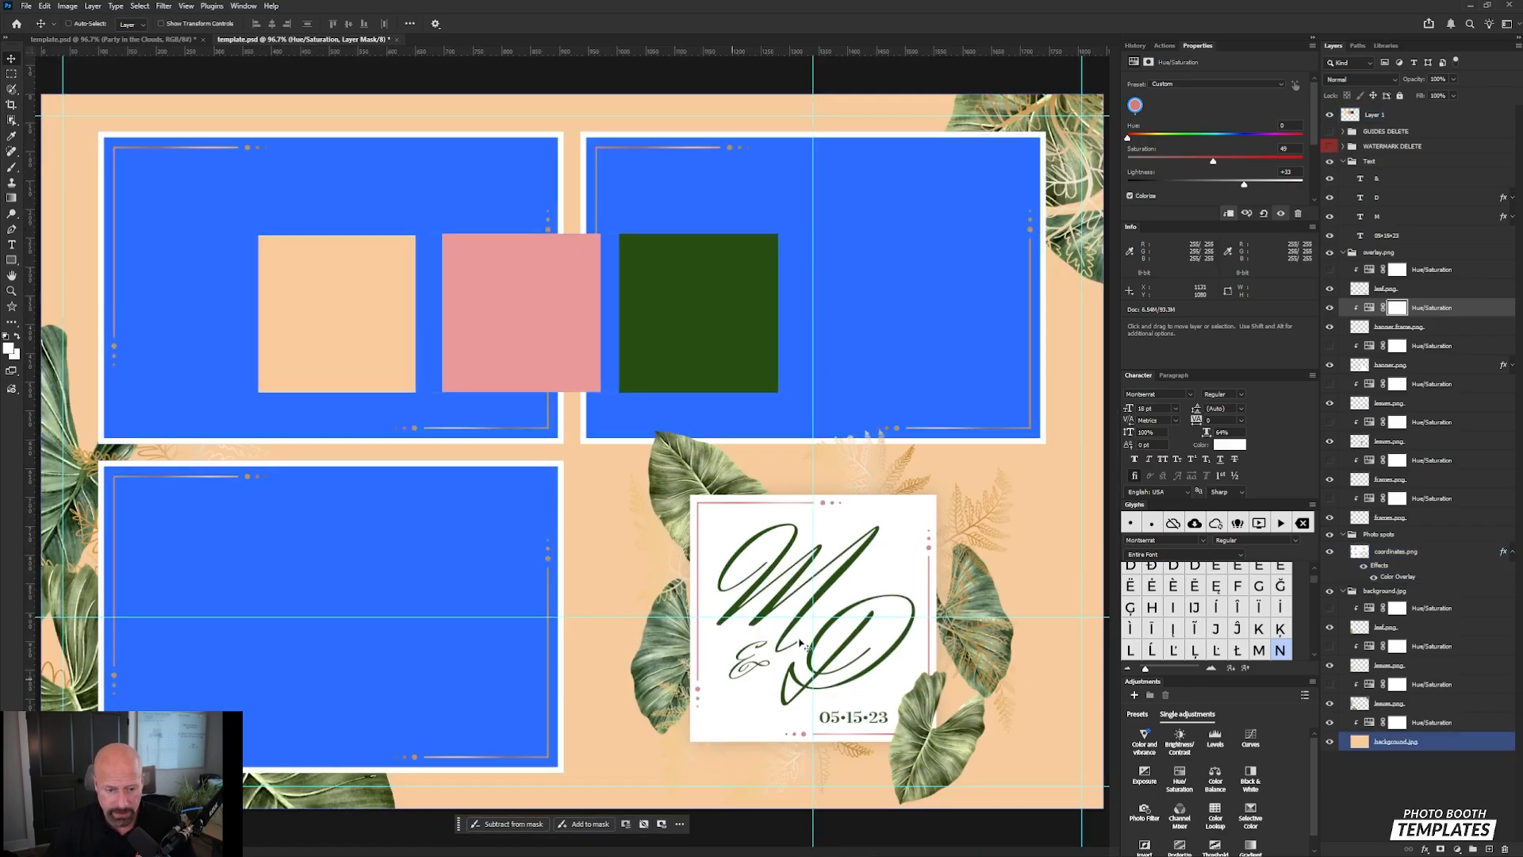
click(797, 623)
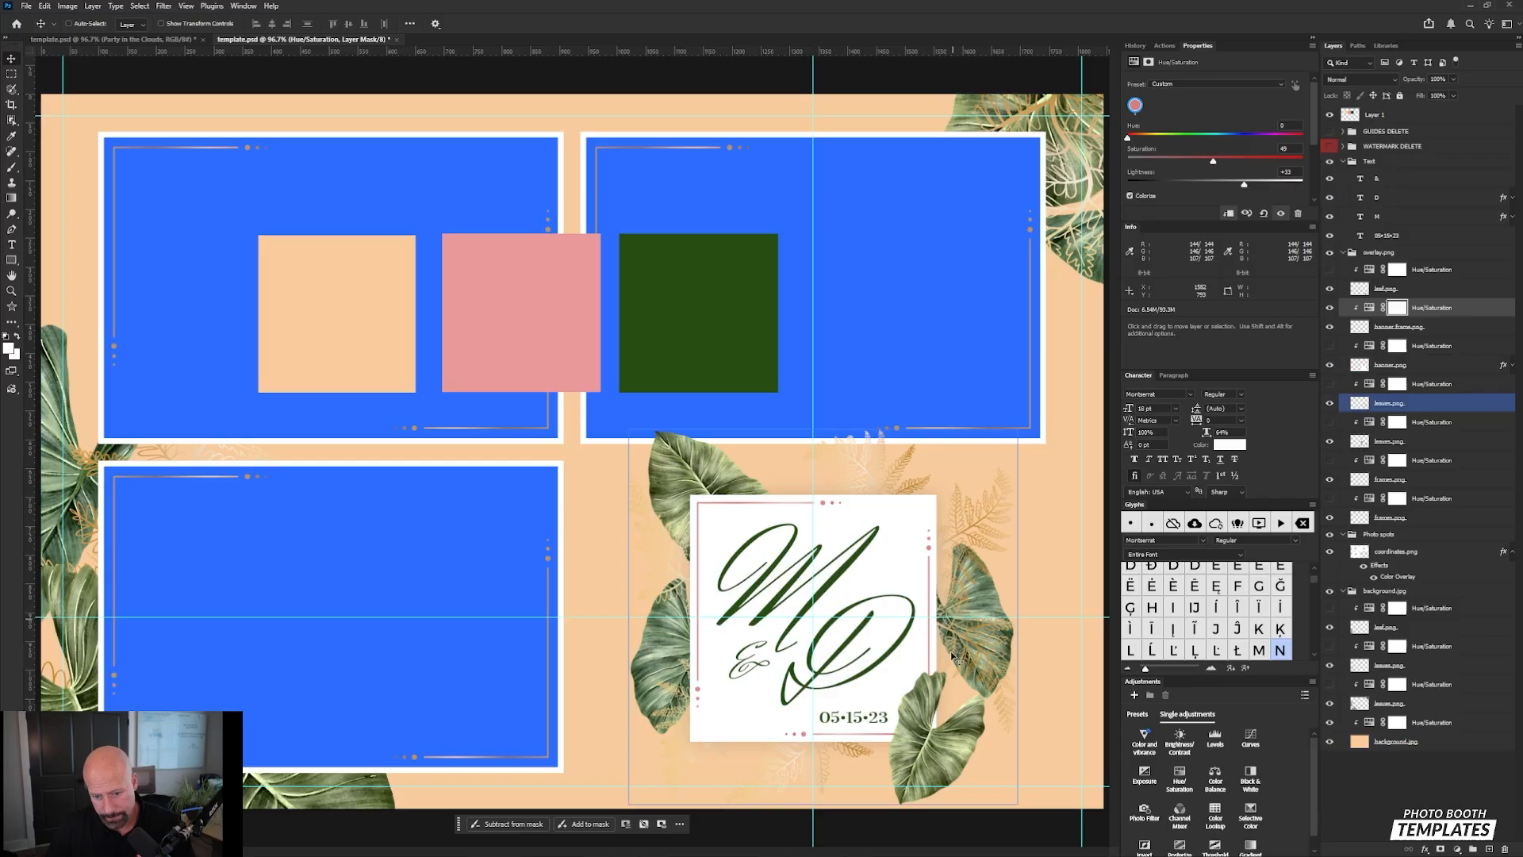
click(604, 498)
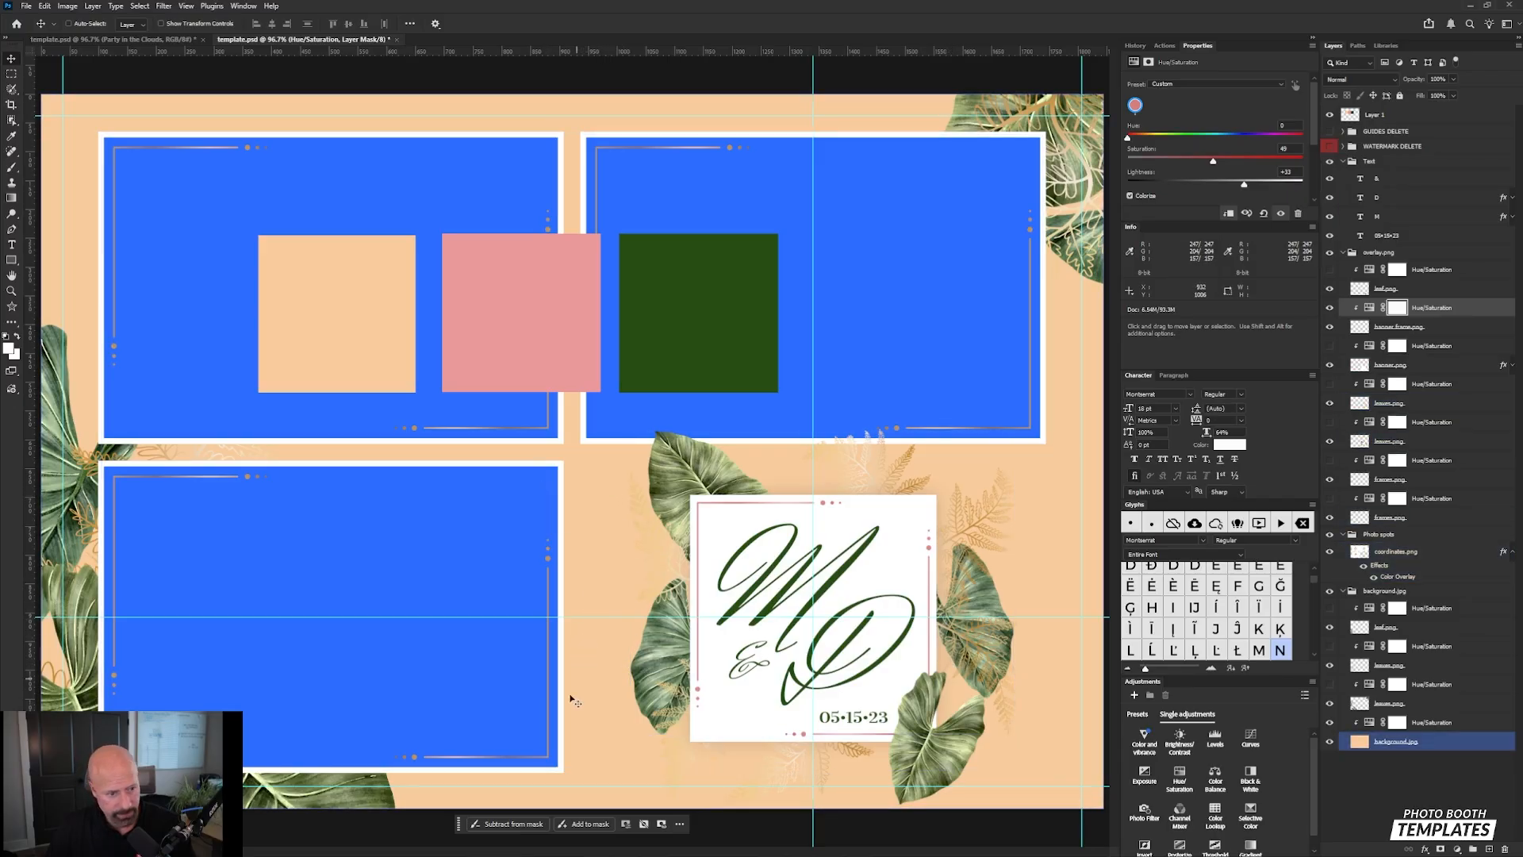
click(228, 503)
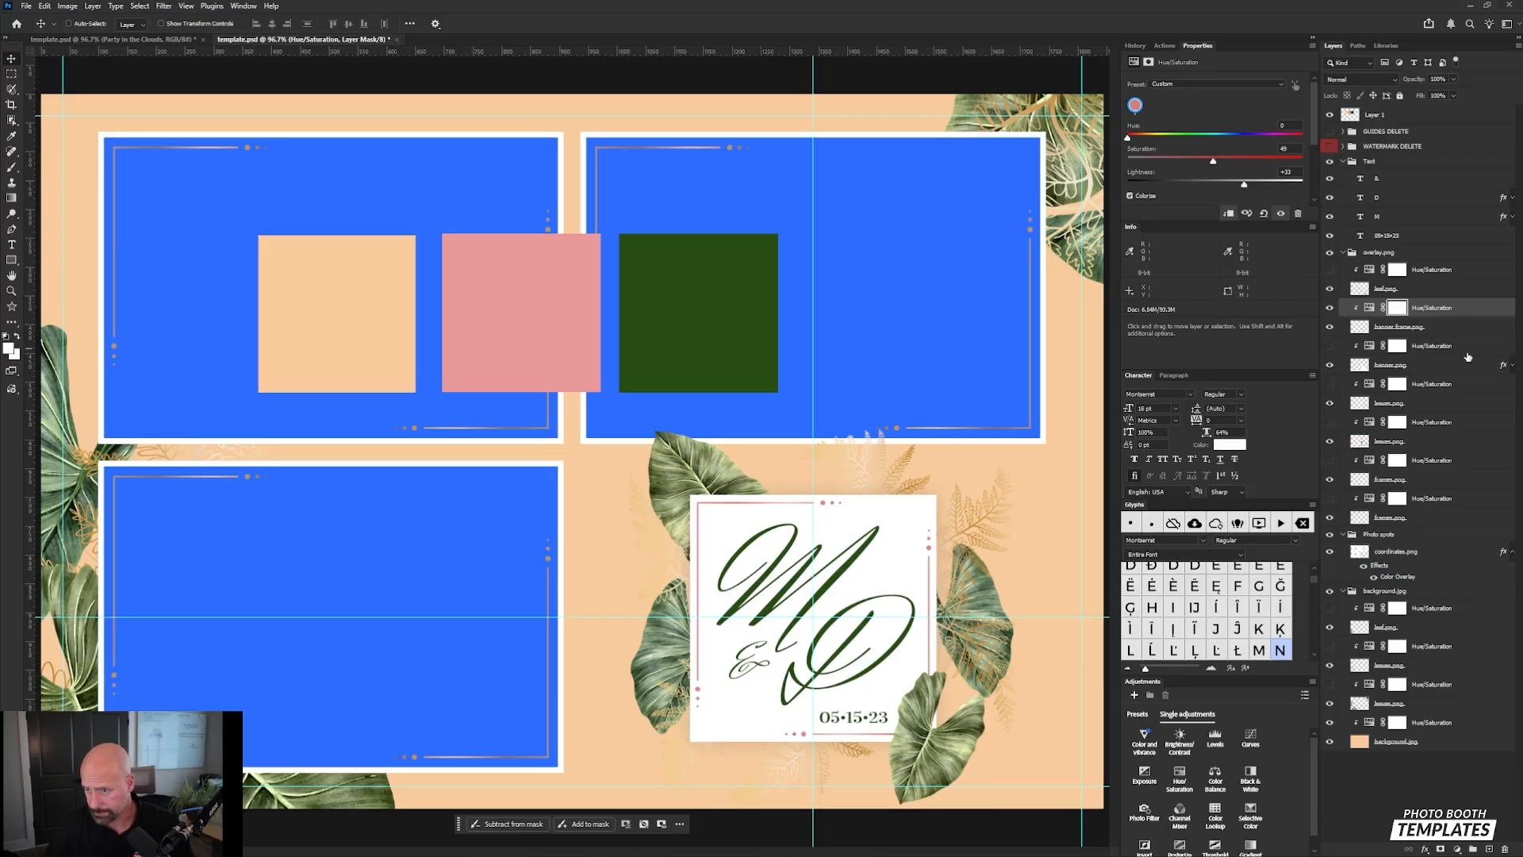
click(1474, 309)
click(1455, 327)
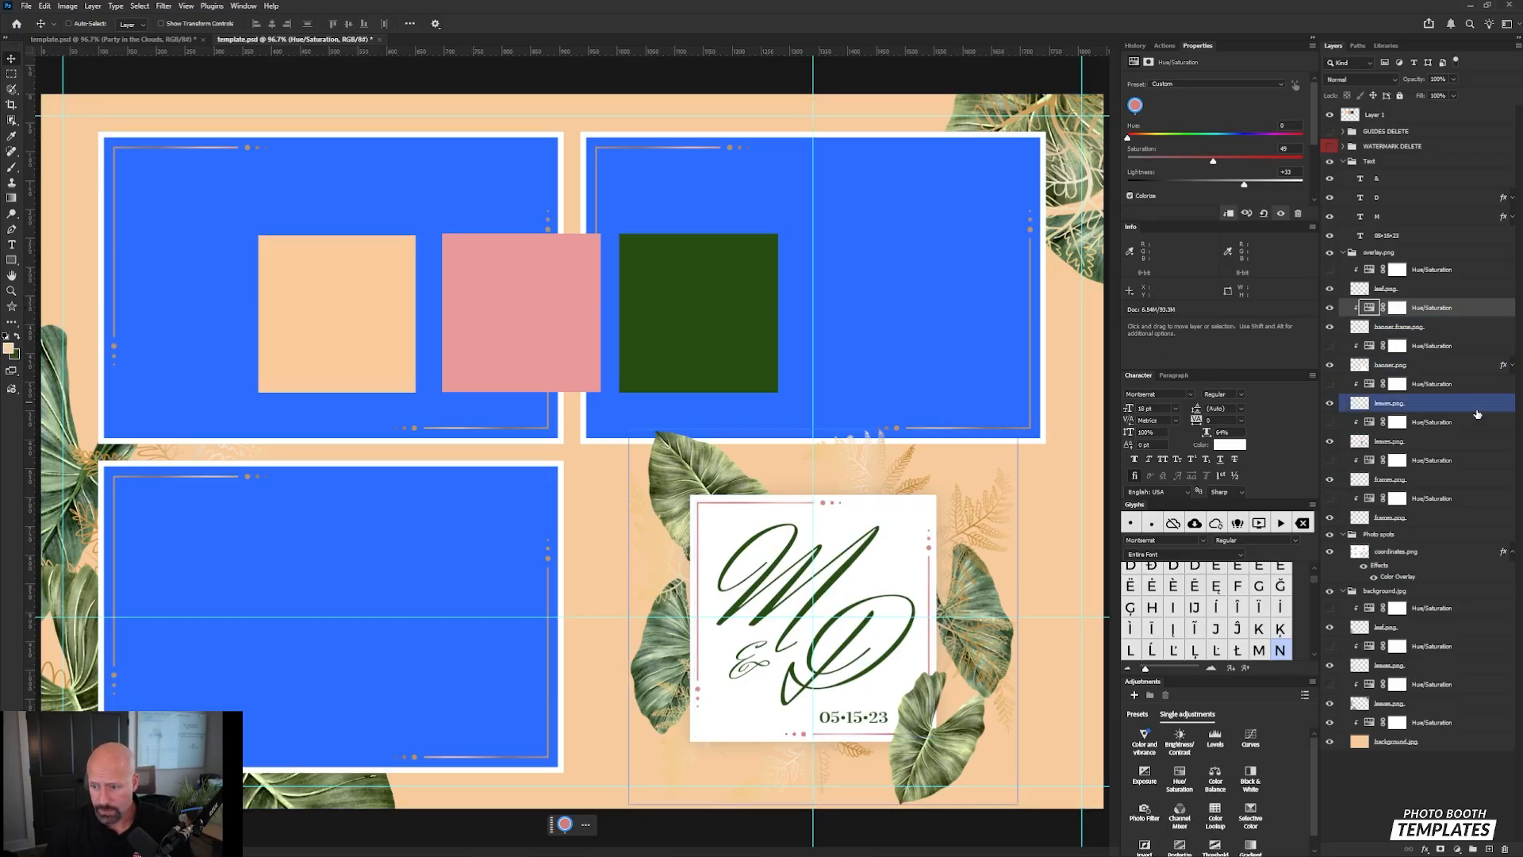
click(1404, 519)
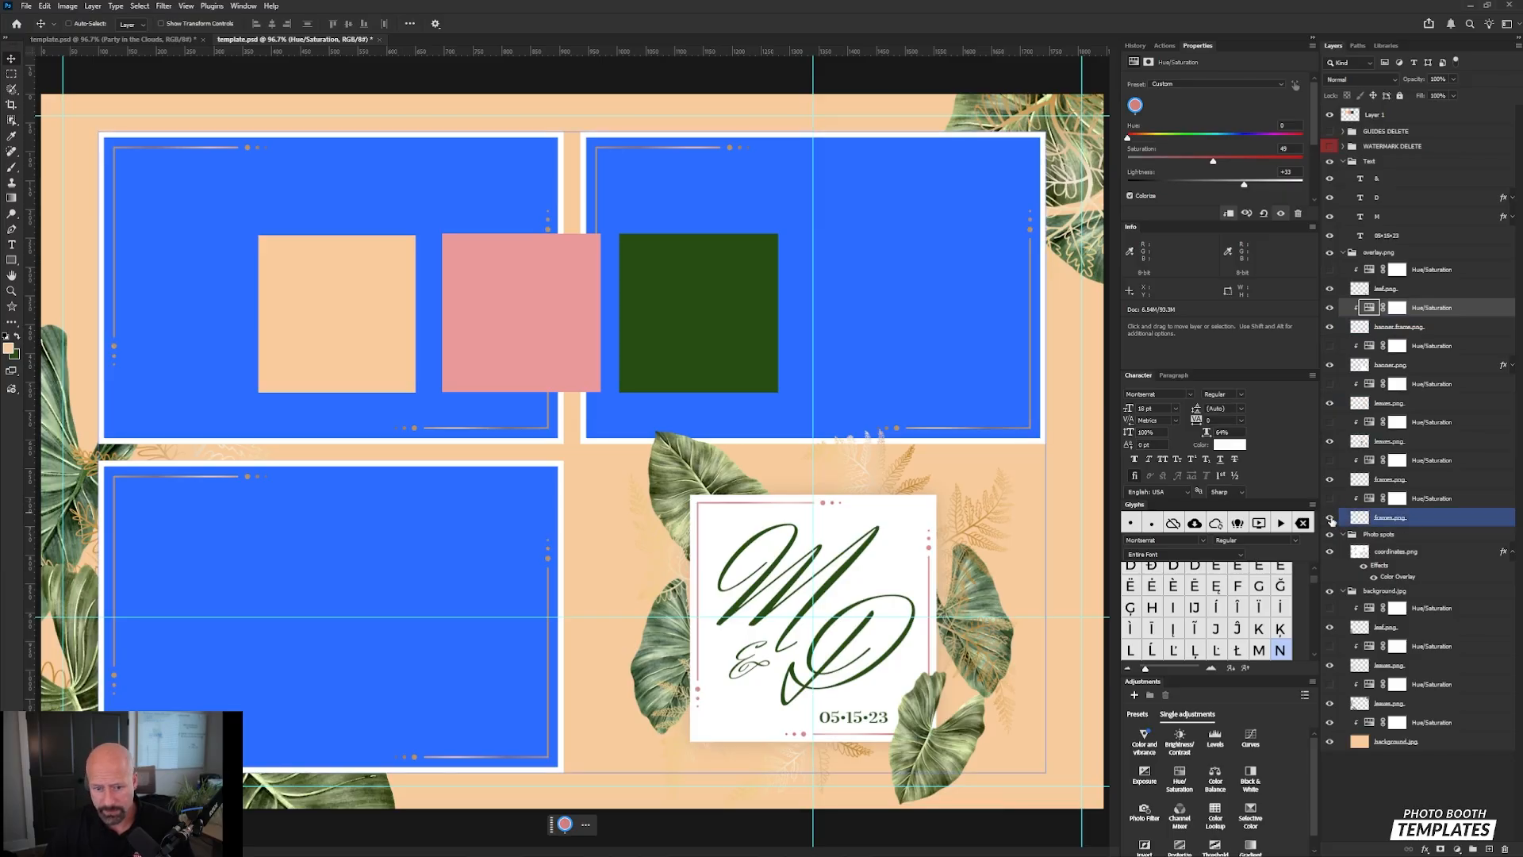
click(1330, 519)
click(1330, 519)
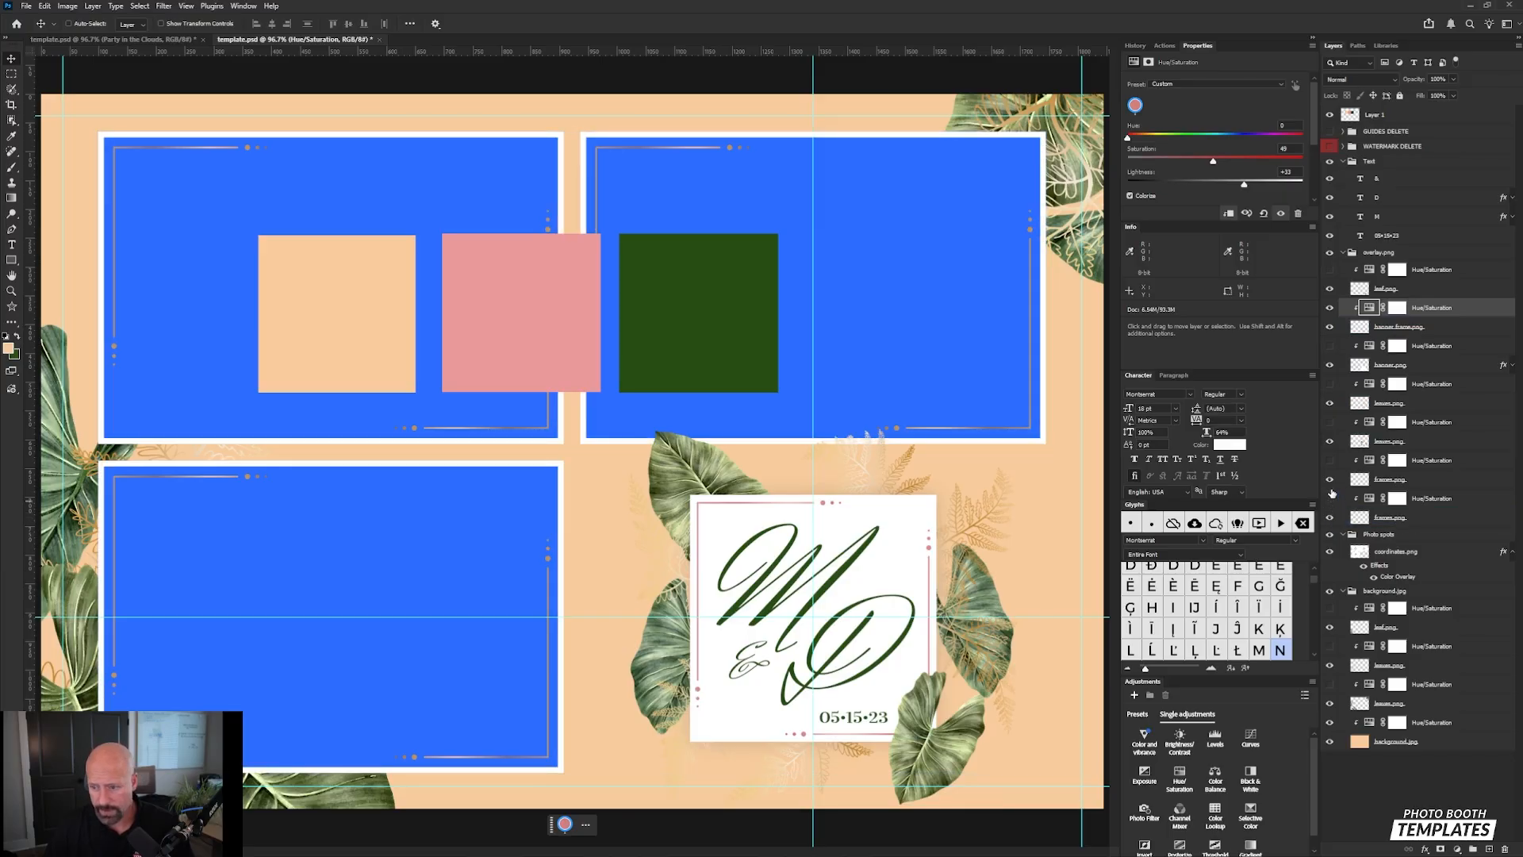
click(1331, 480)
click(1331, 481)
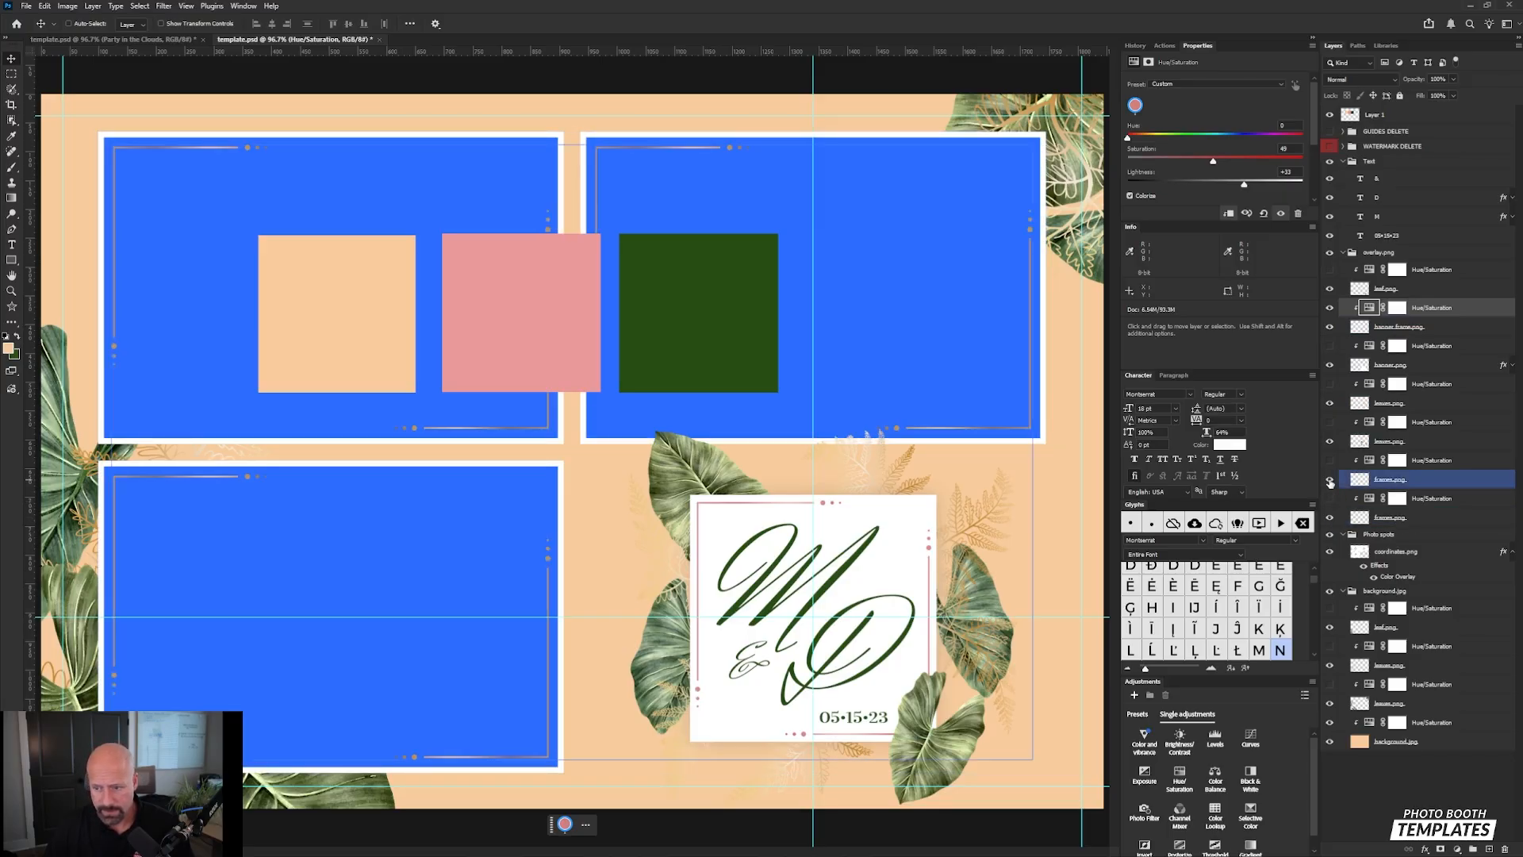
Step: Show the photo spot line frames' Hue/Saturation adjustment and colorize them with hue 0, saturation 49 and lightness +33, matching the card's frame
click(1346, 467)
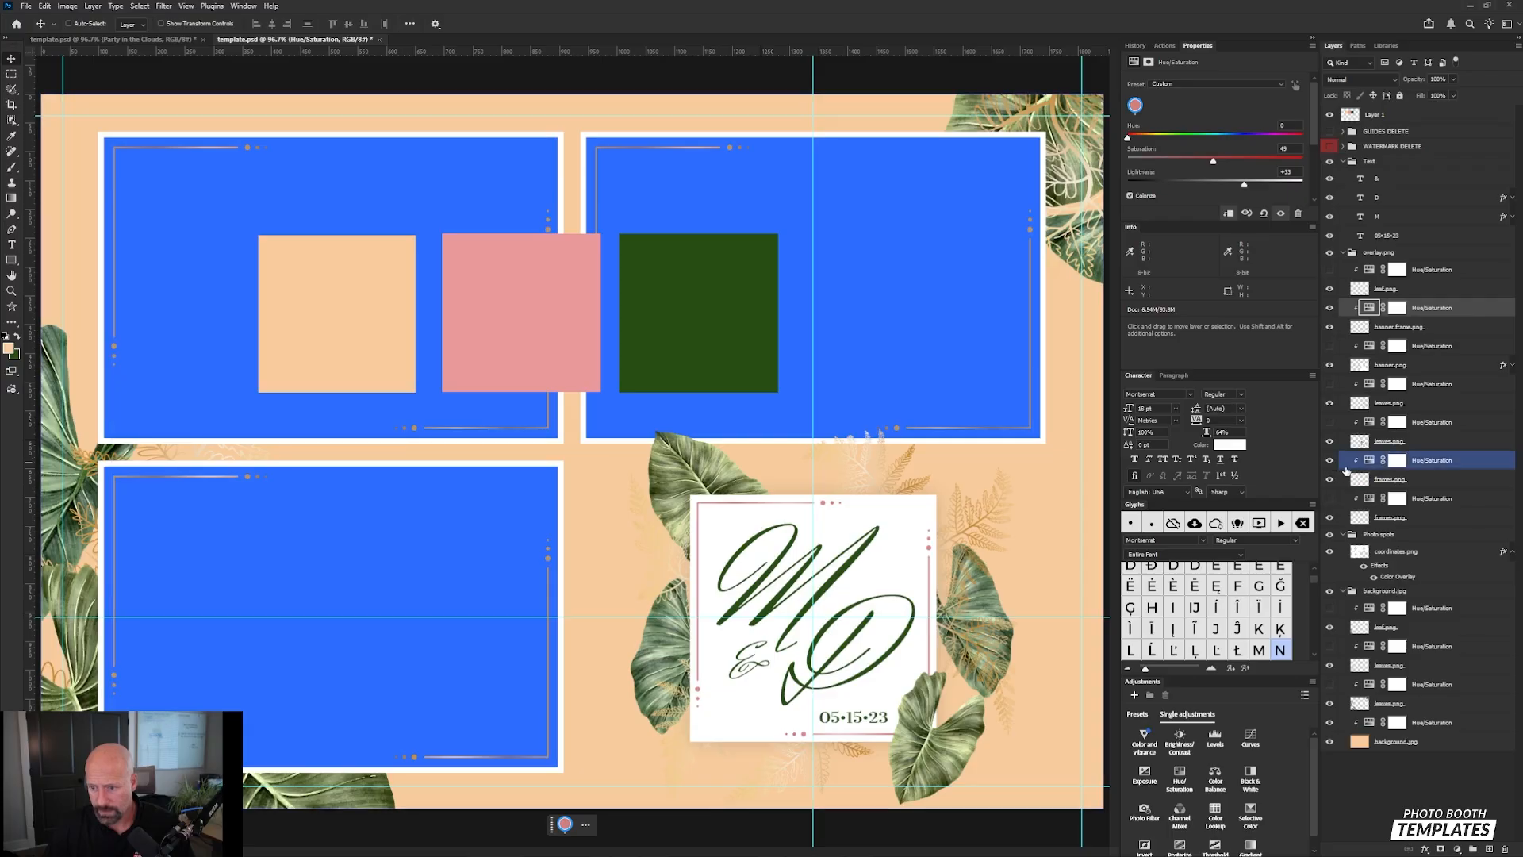
click(1371, 308)
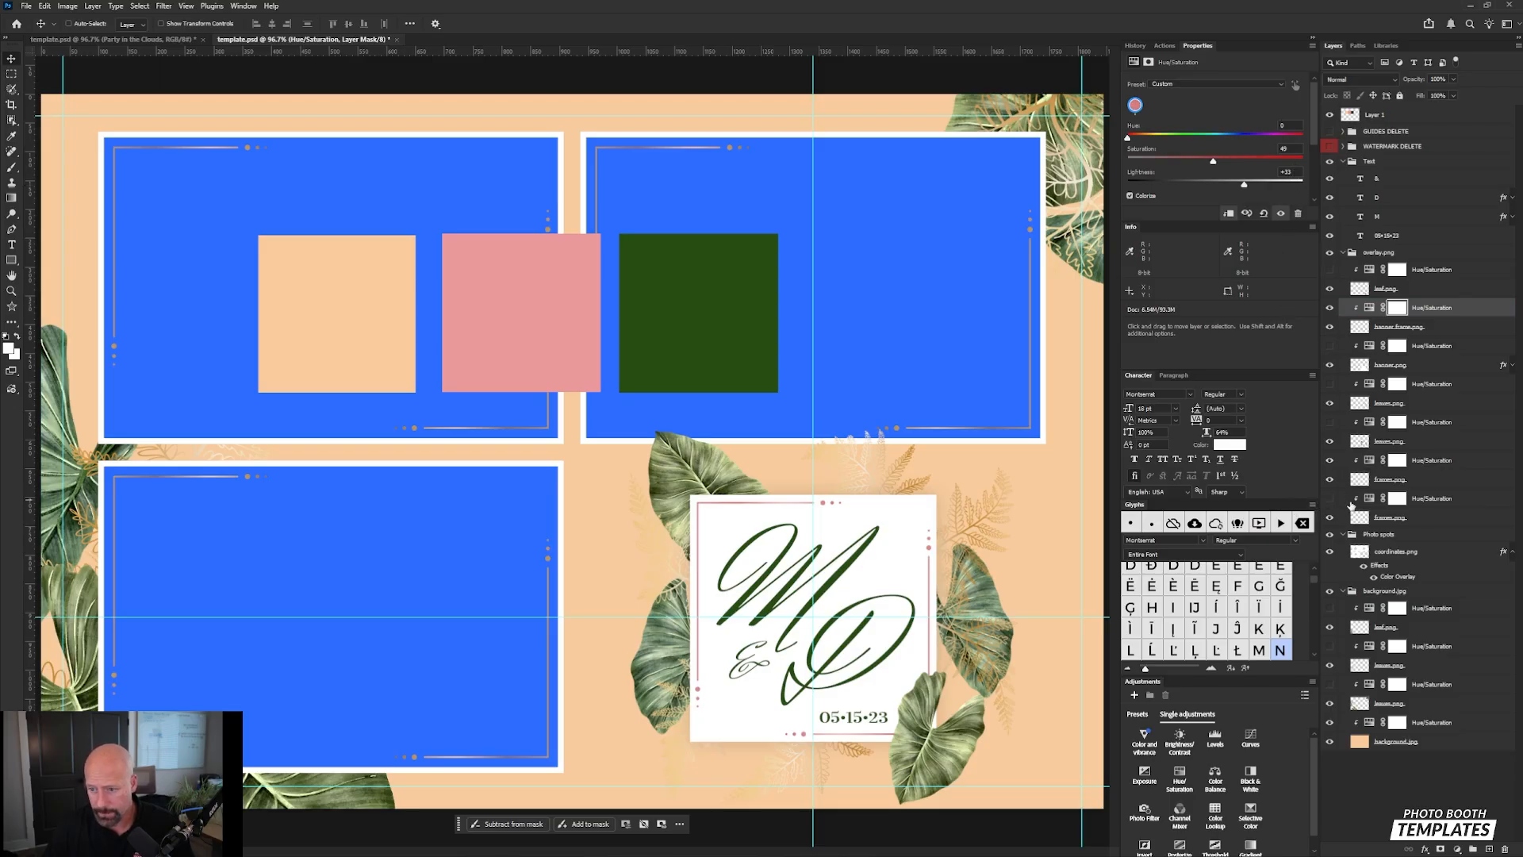
click(1351, 464)
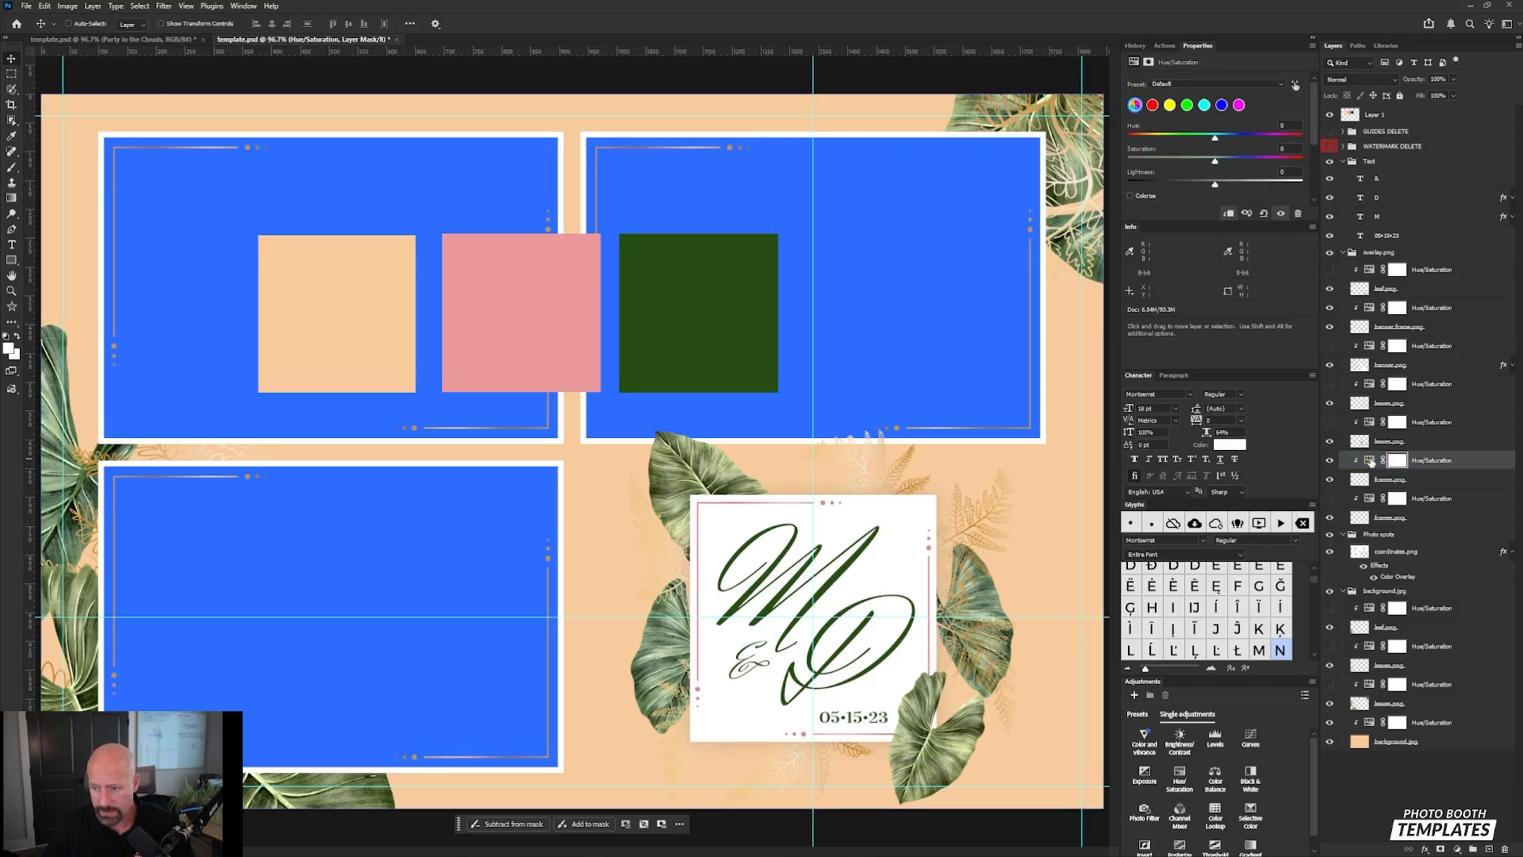
click(1151, 196)
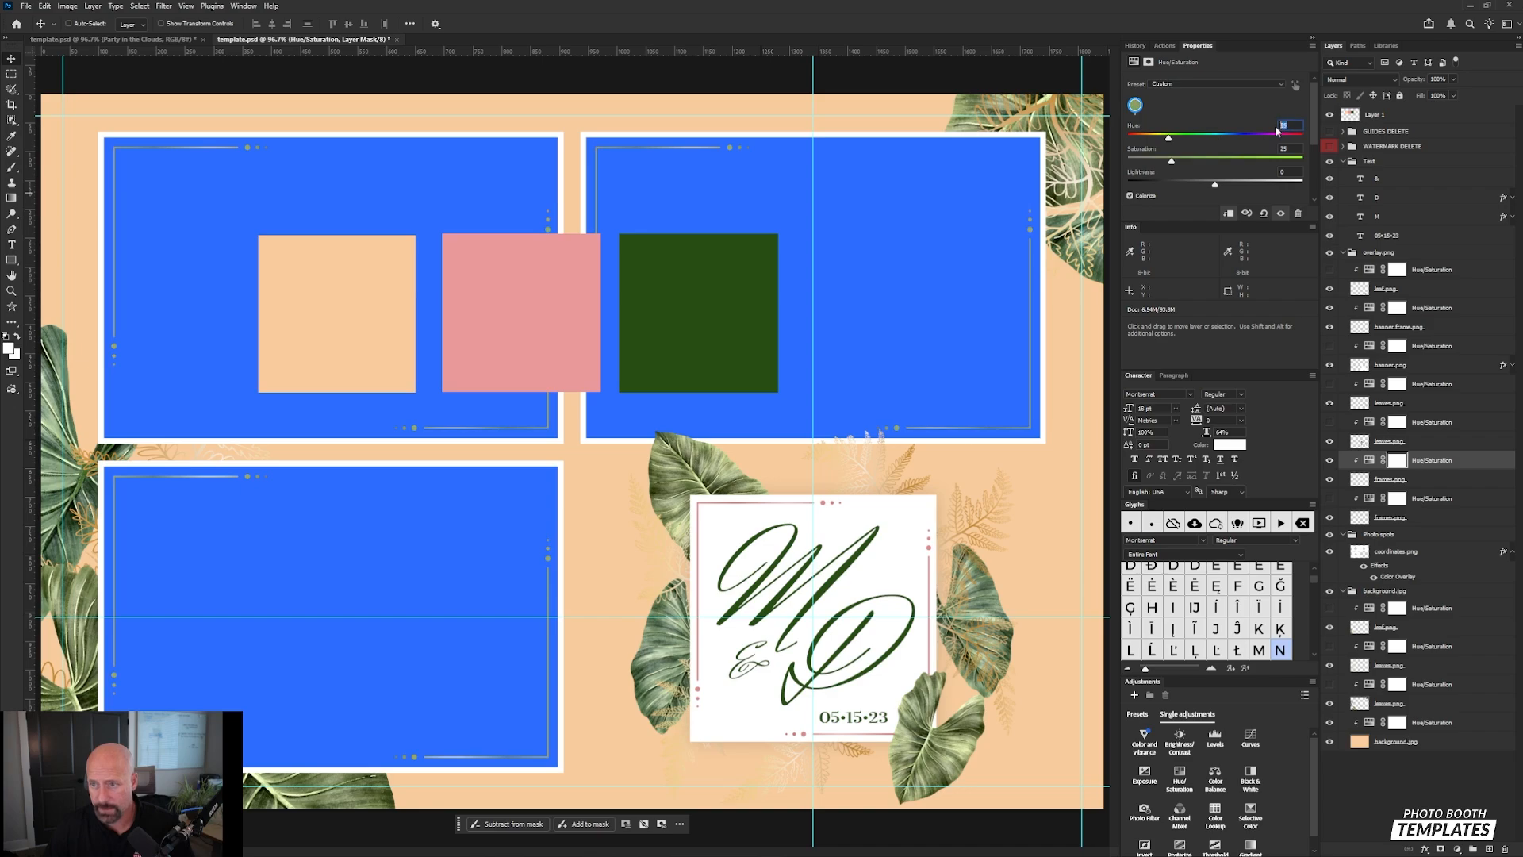
text(0)
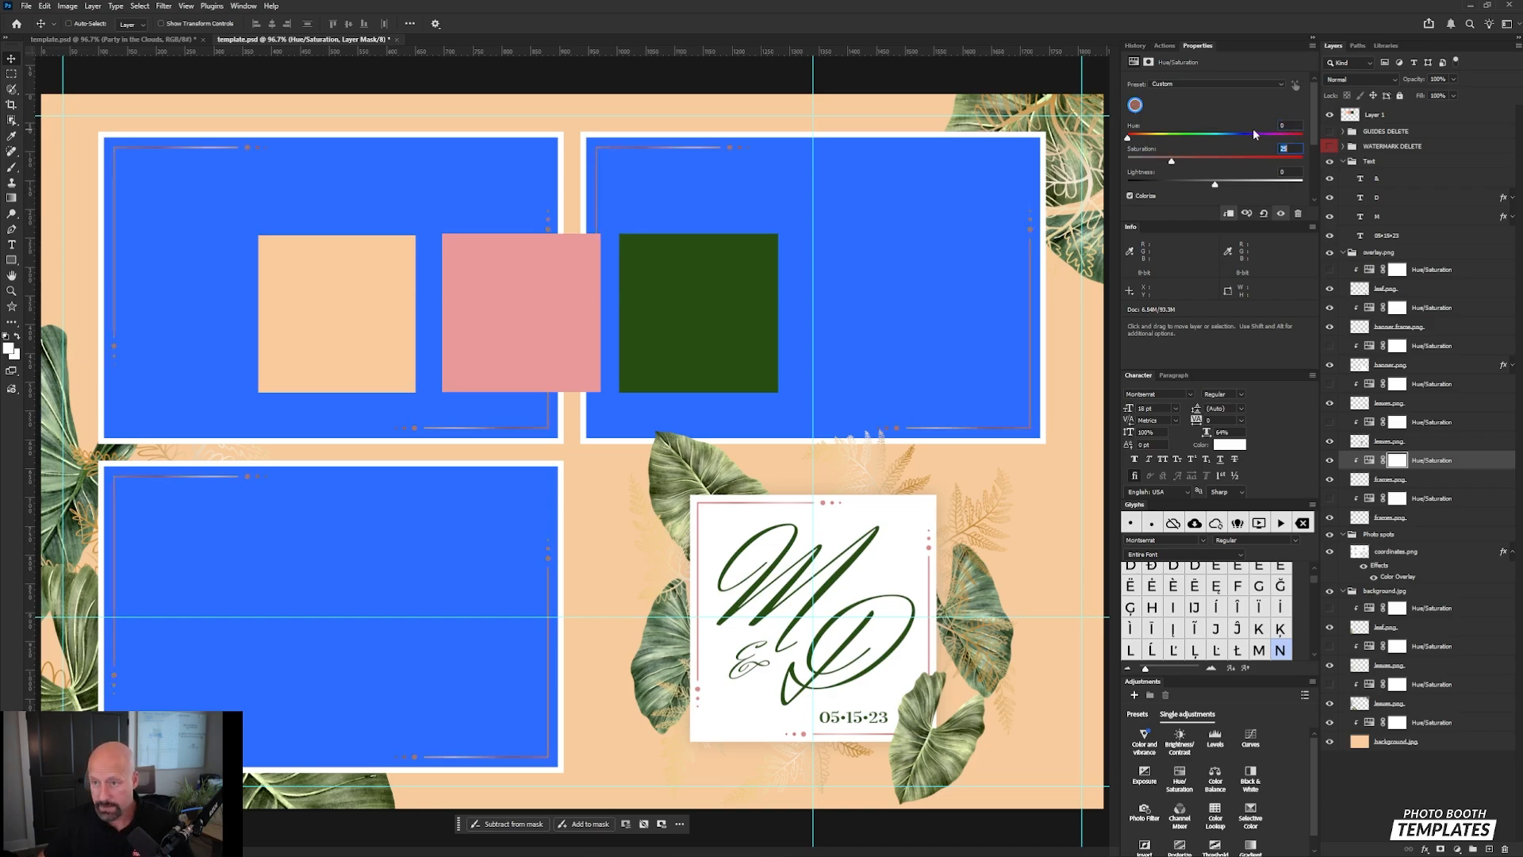
text(49)
key(Tab)
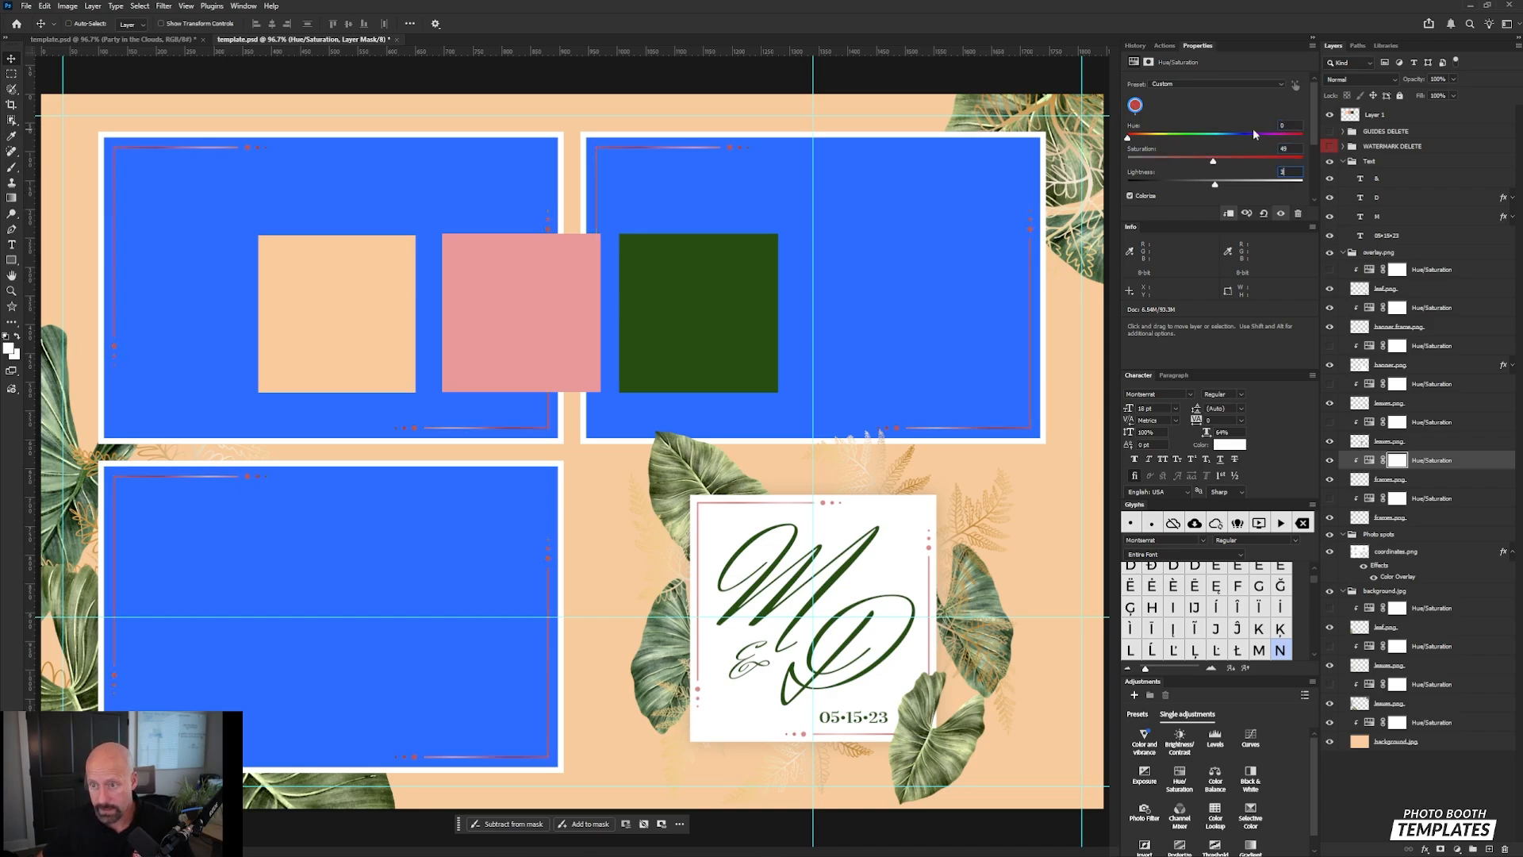
text(33)
key(Tab)
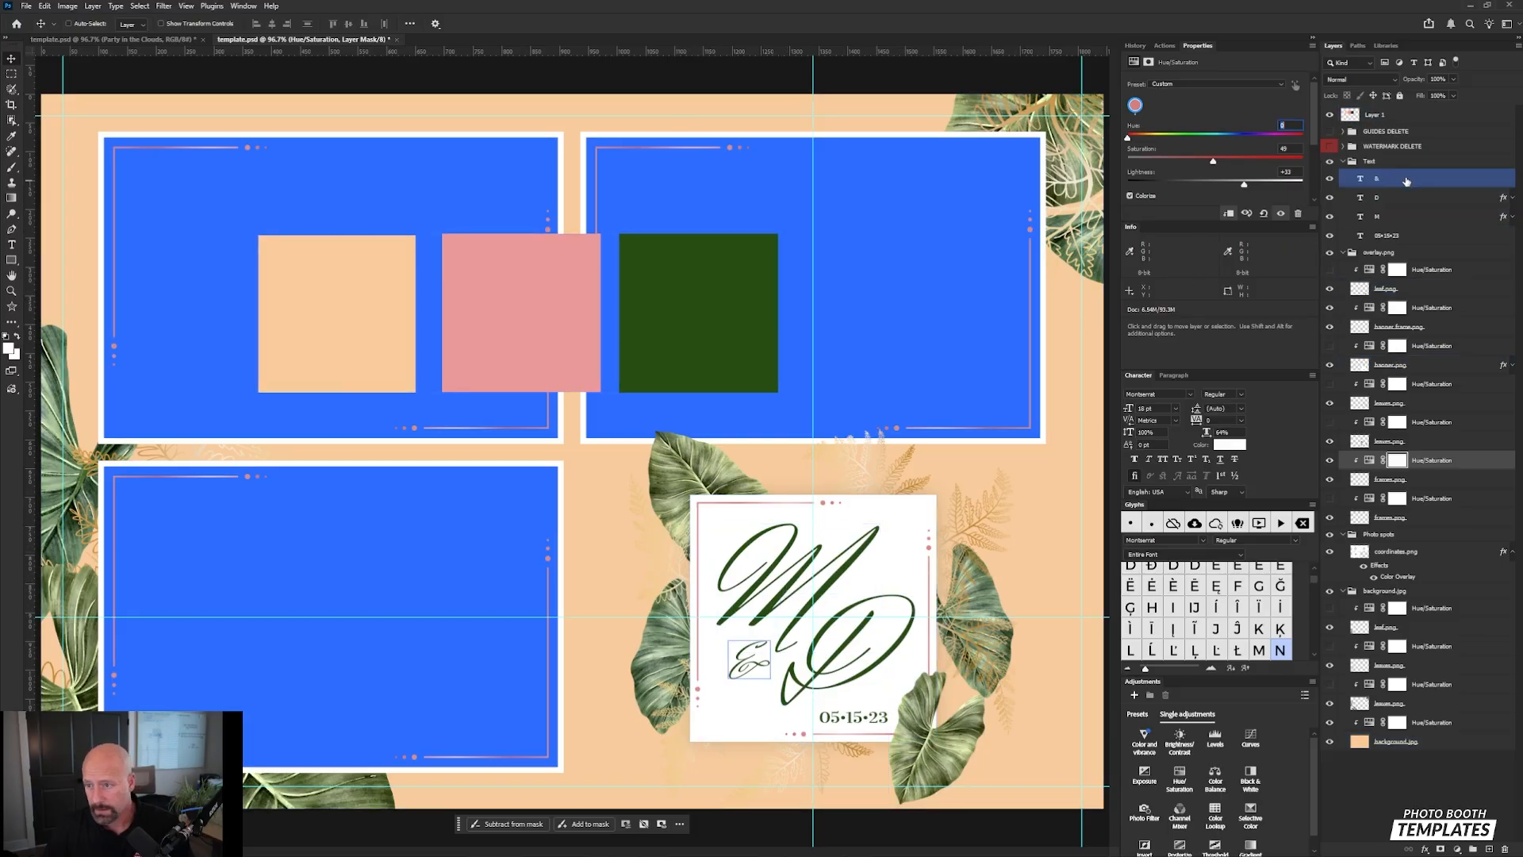
Step: Replace the upper initial of the card's monogram with T
click(1406, 182)
key(t)
double_click(782, 562)
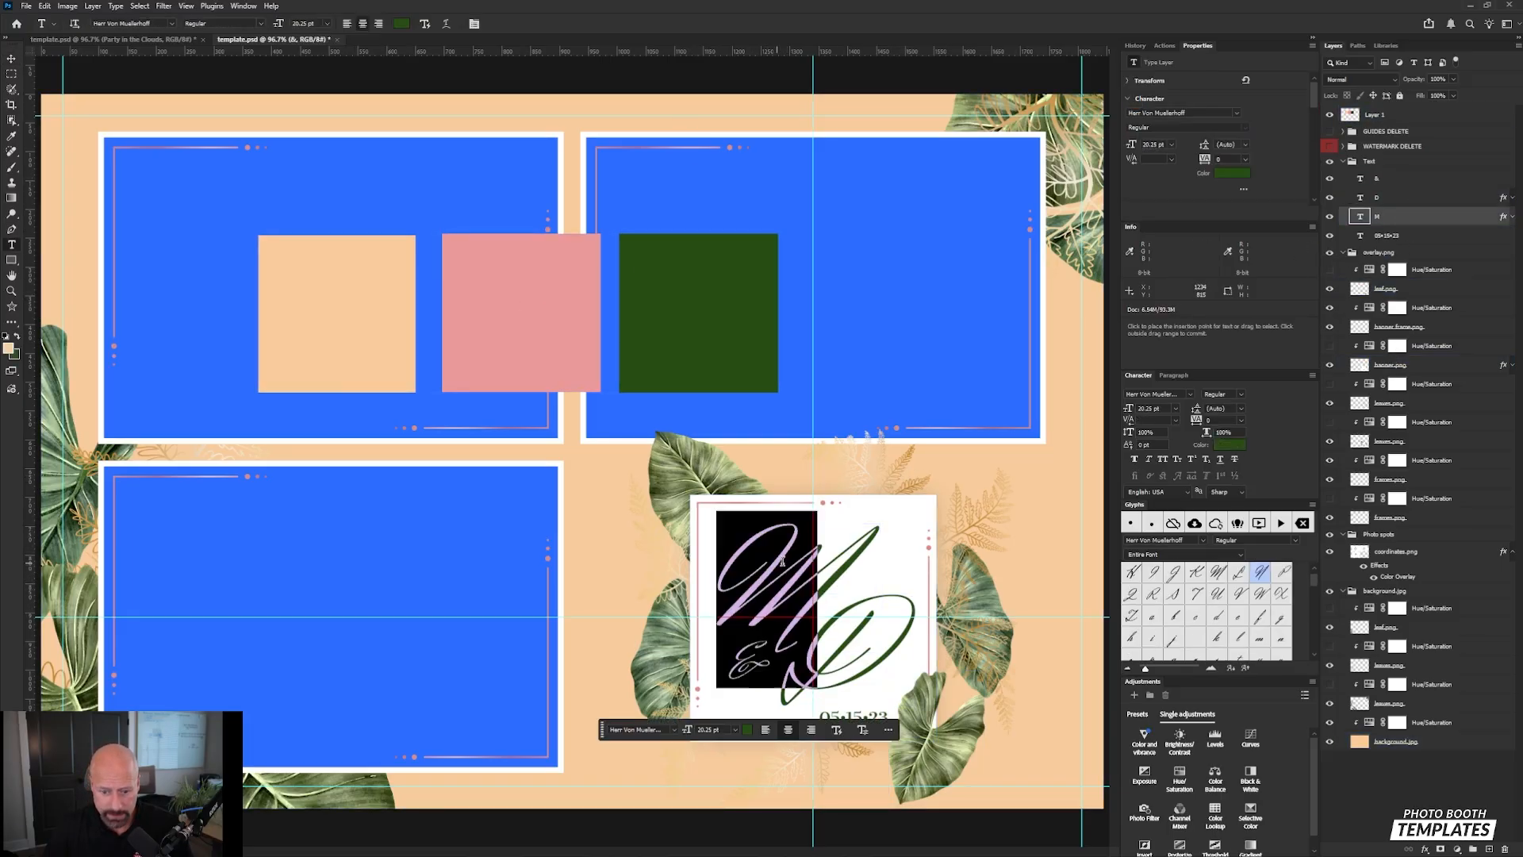
text(T)
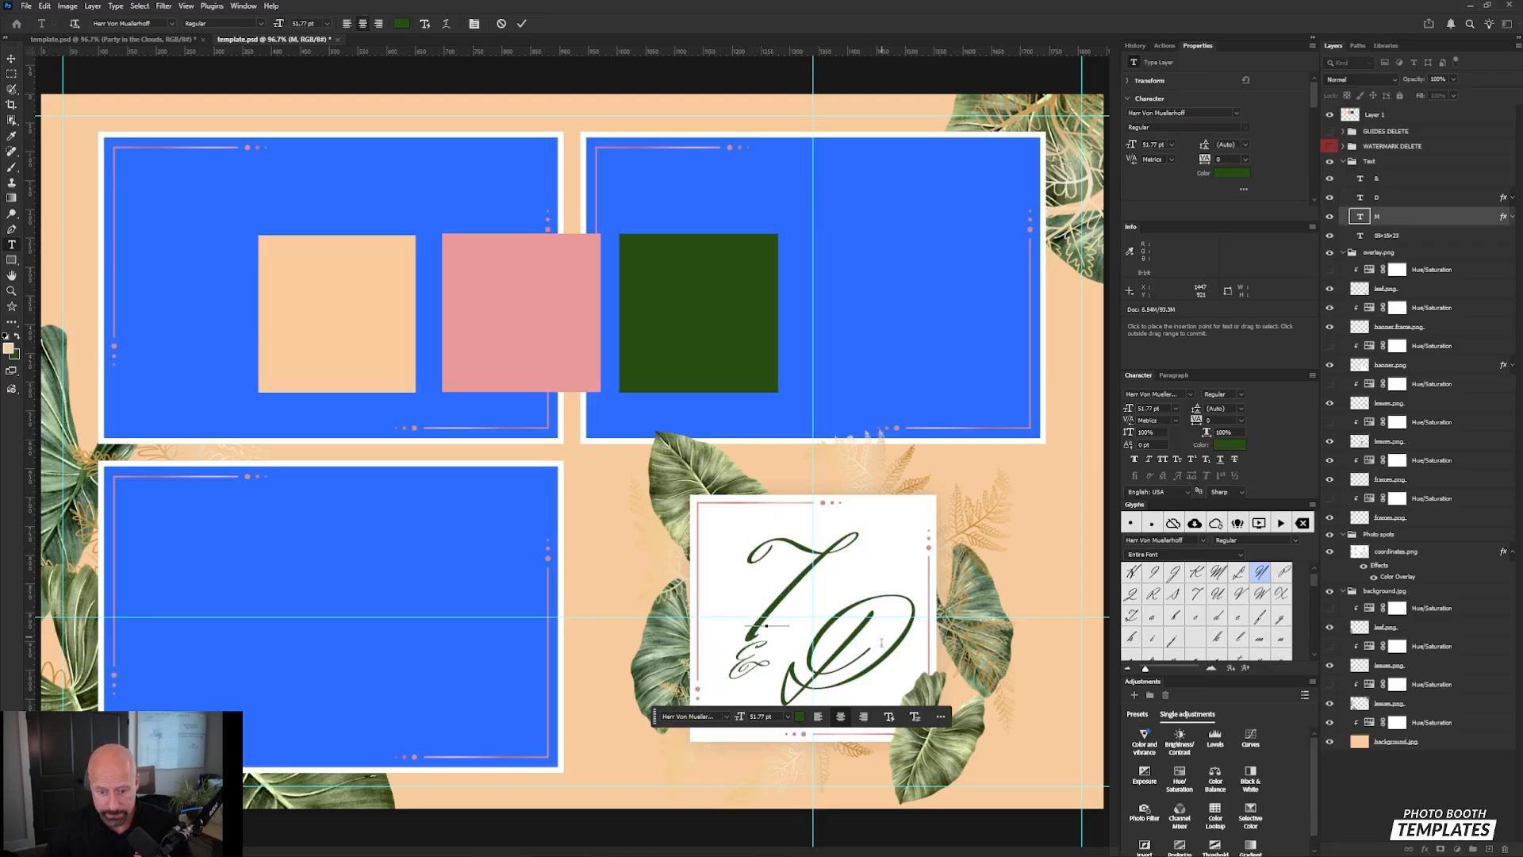
key(ctrl+Return)
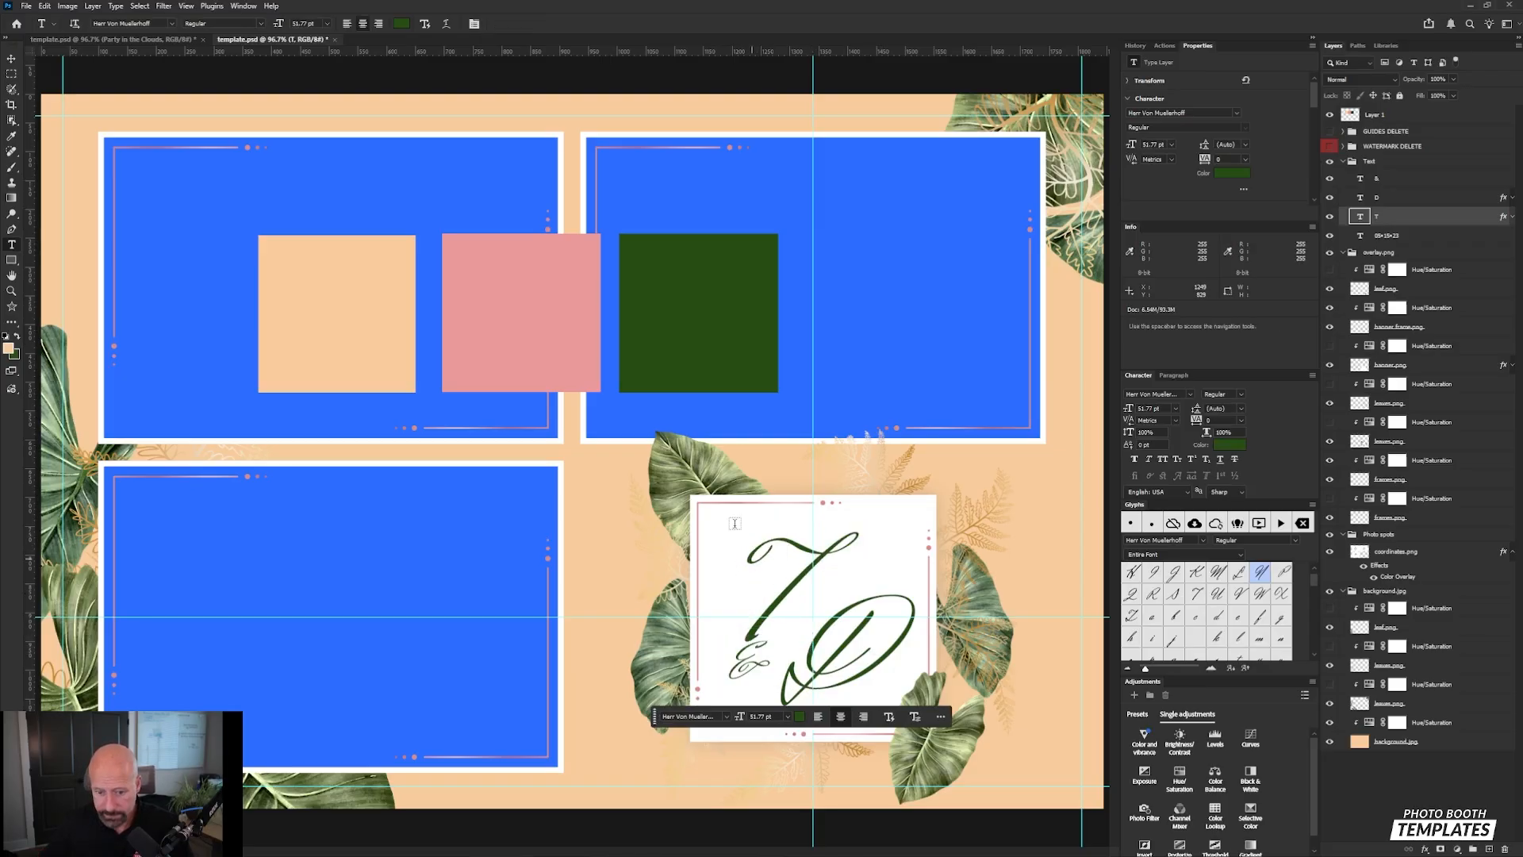
Step: Replace the lower initial of the card's monogram with B
click(875, 660)
drag(875, 660, 811, 668)
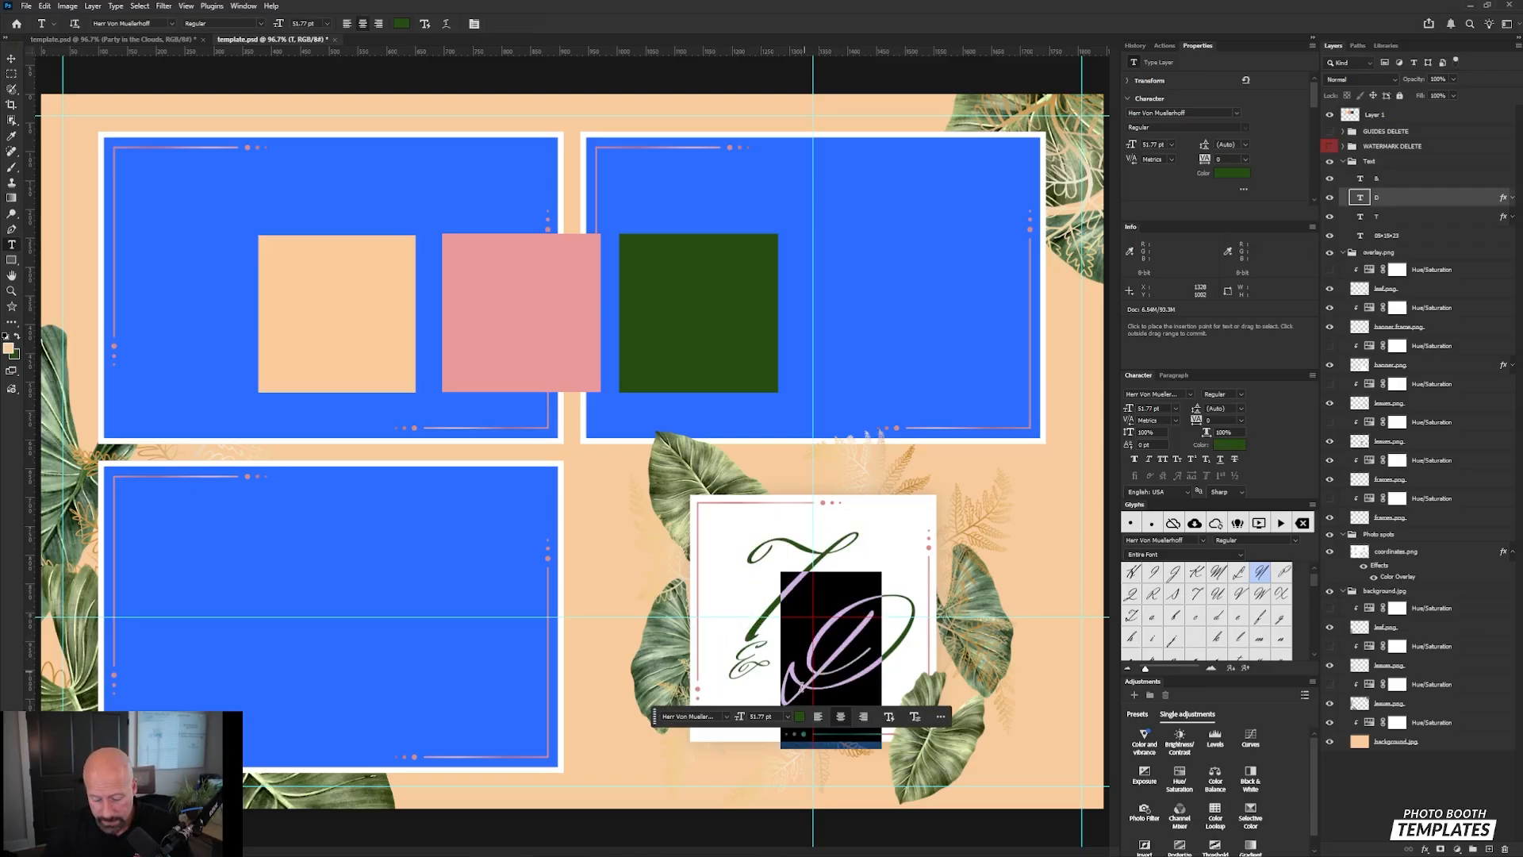
text(B)
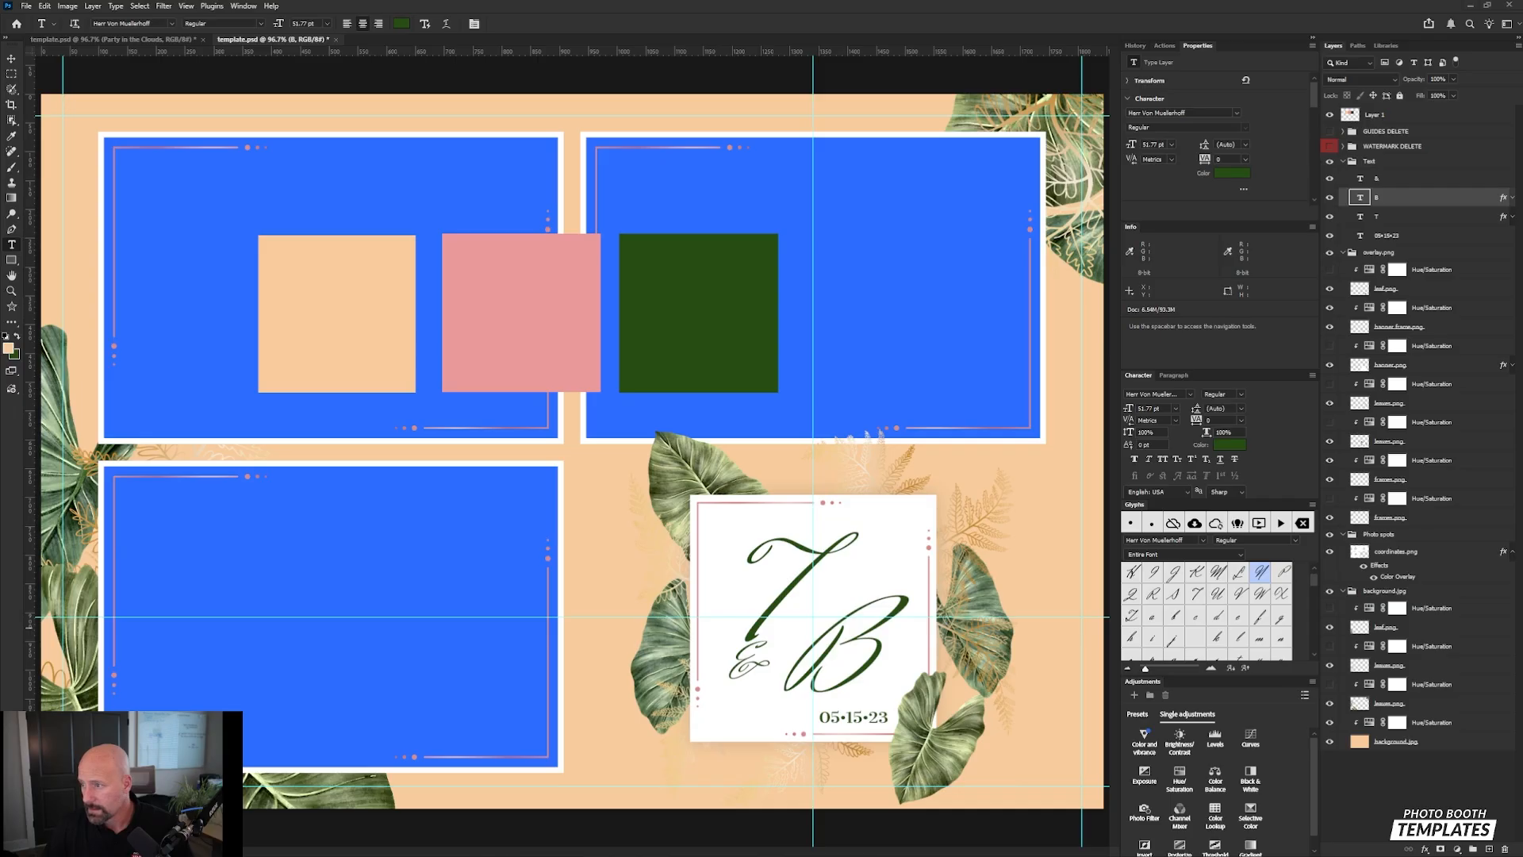
Step: Change the date on the card to 11•23•25
triple_click(830, 717)
key(Left)
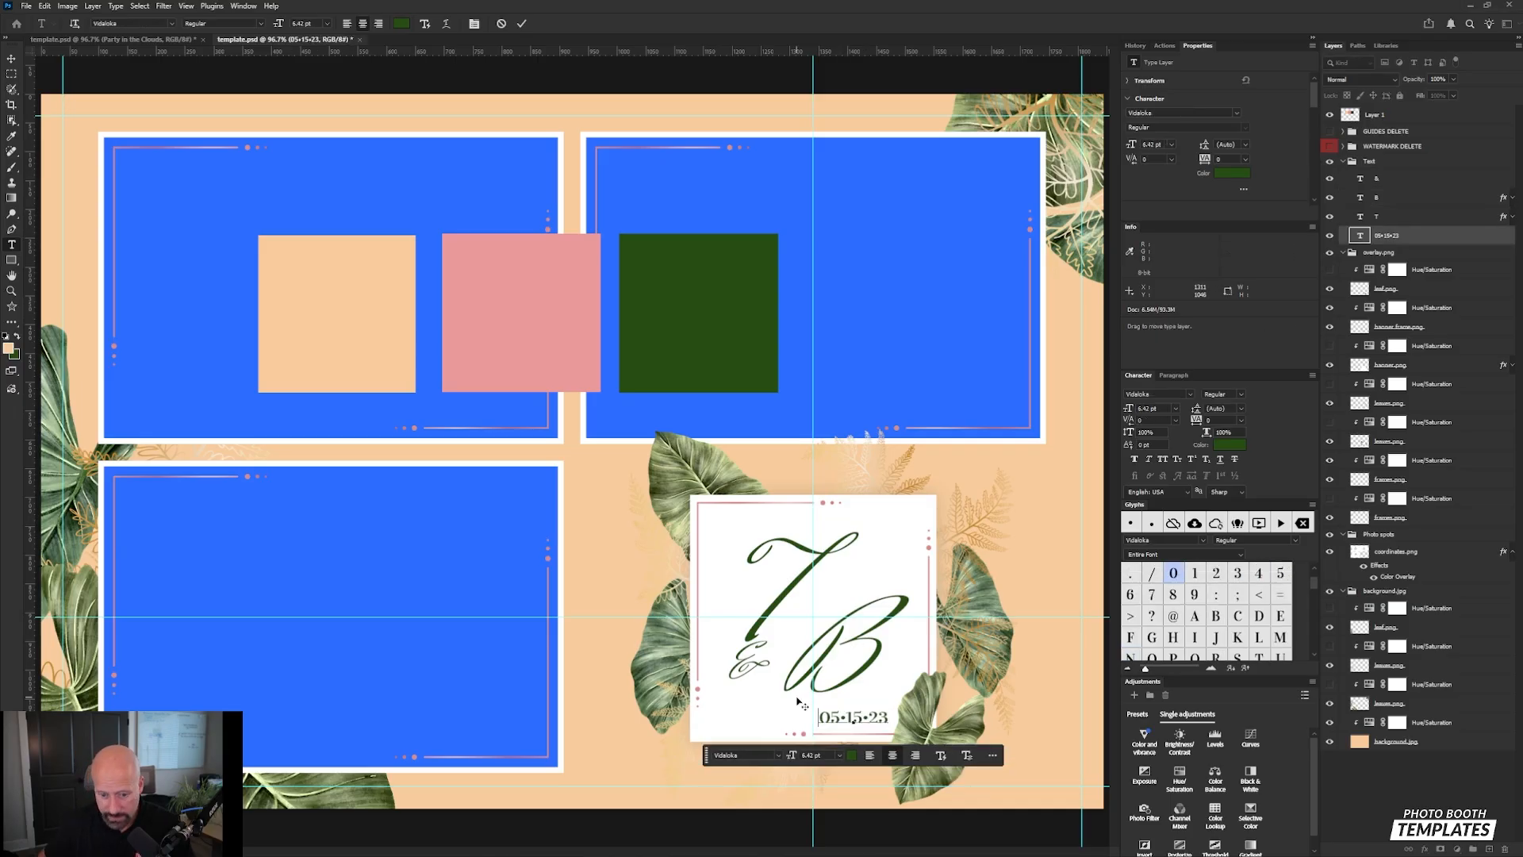
key(shift+Right)
key(shift+Right)
text(11)
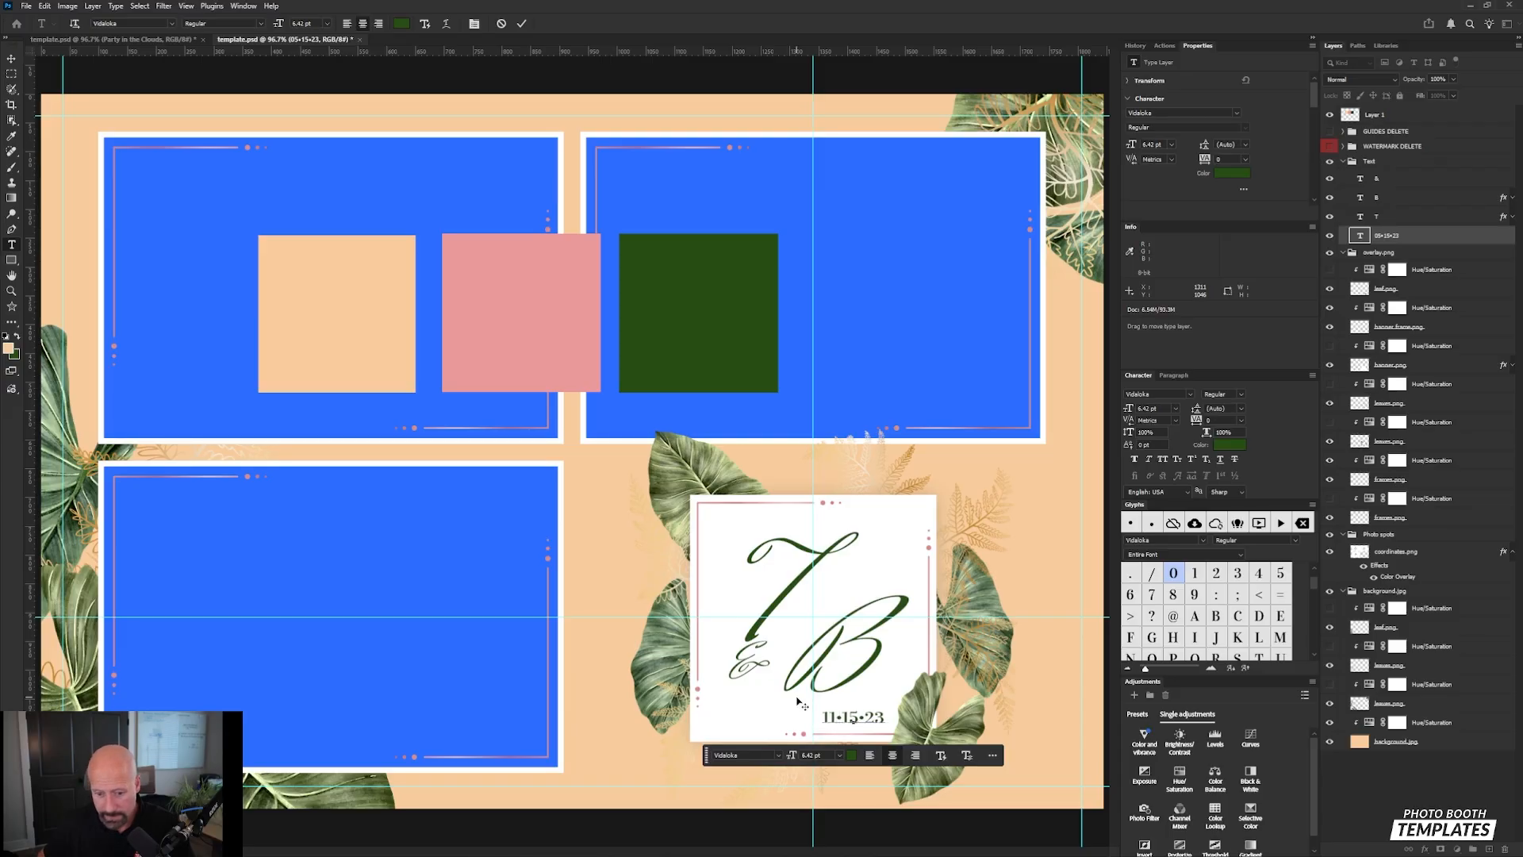
key(shift+Right)
key(shift+Right)
text(23)
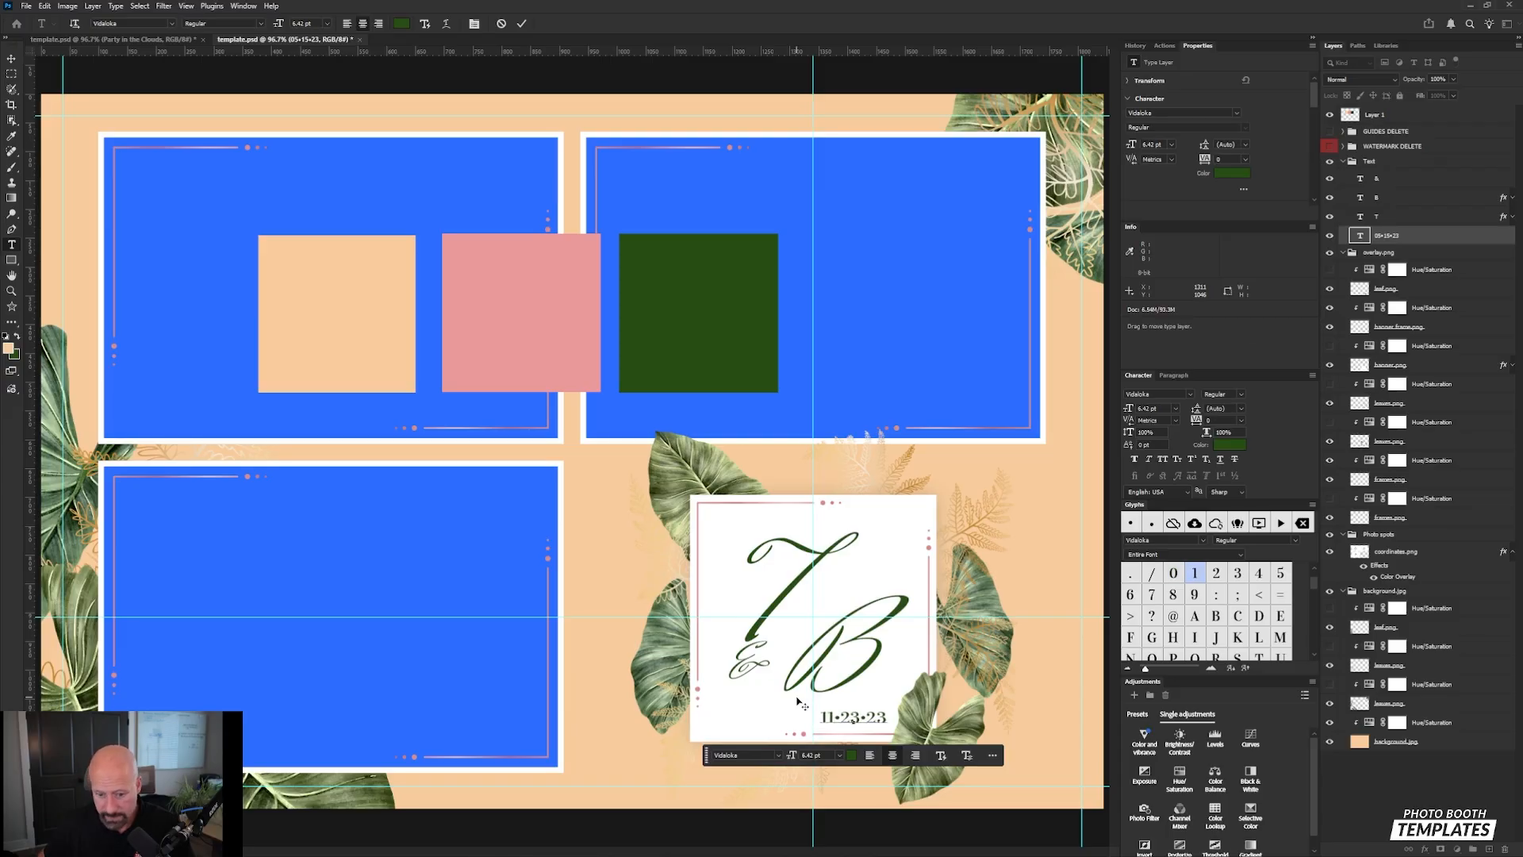
key(Right)
key(shift+Right)
key(shift+Right)
text(25)
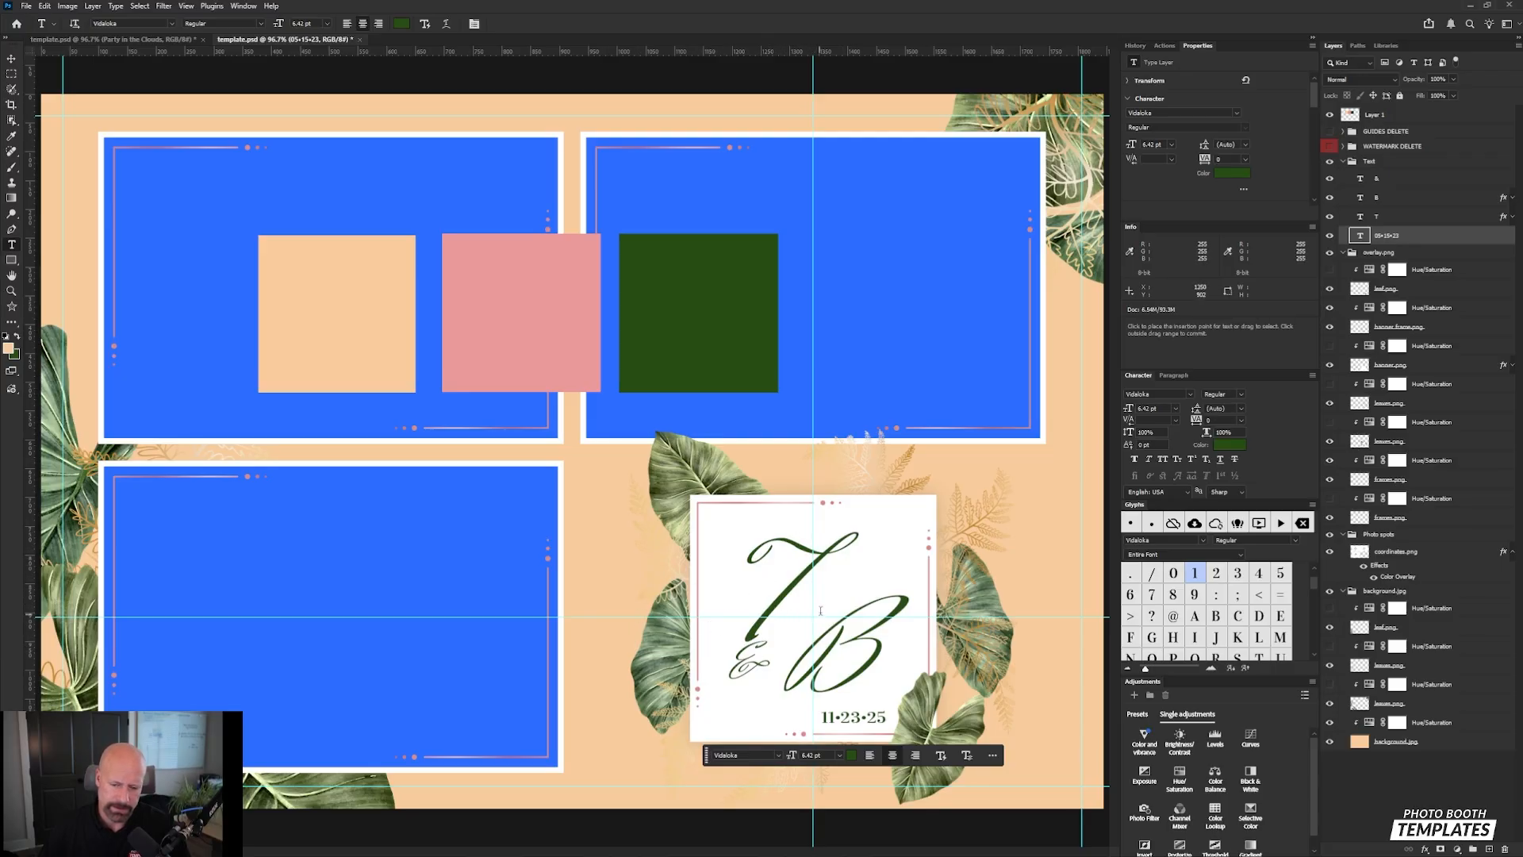
Step: Add the remaining letters of the first name in the monogram's script font at 28 pt and place them directly after the T
click(781, 583)
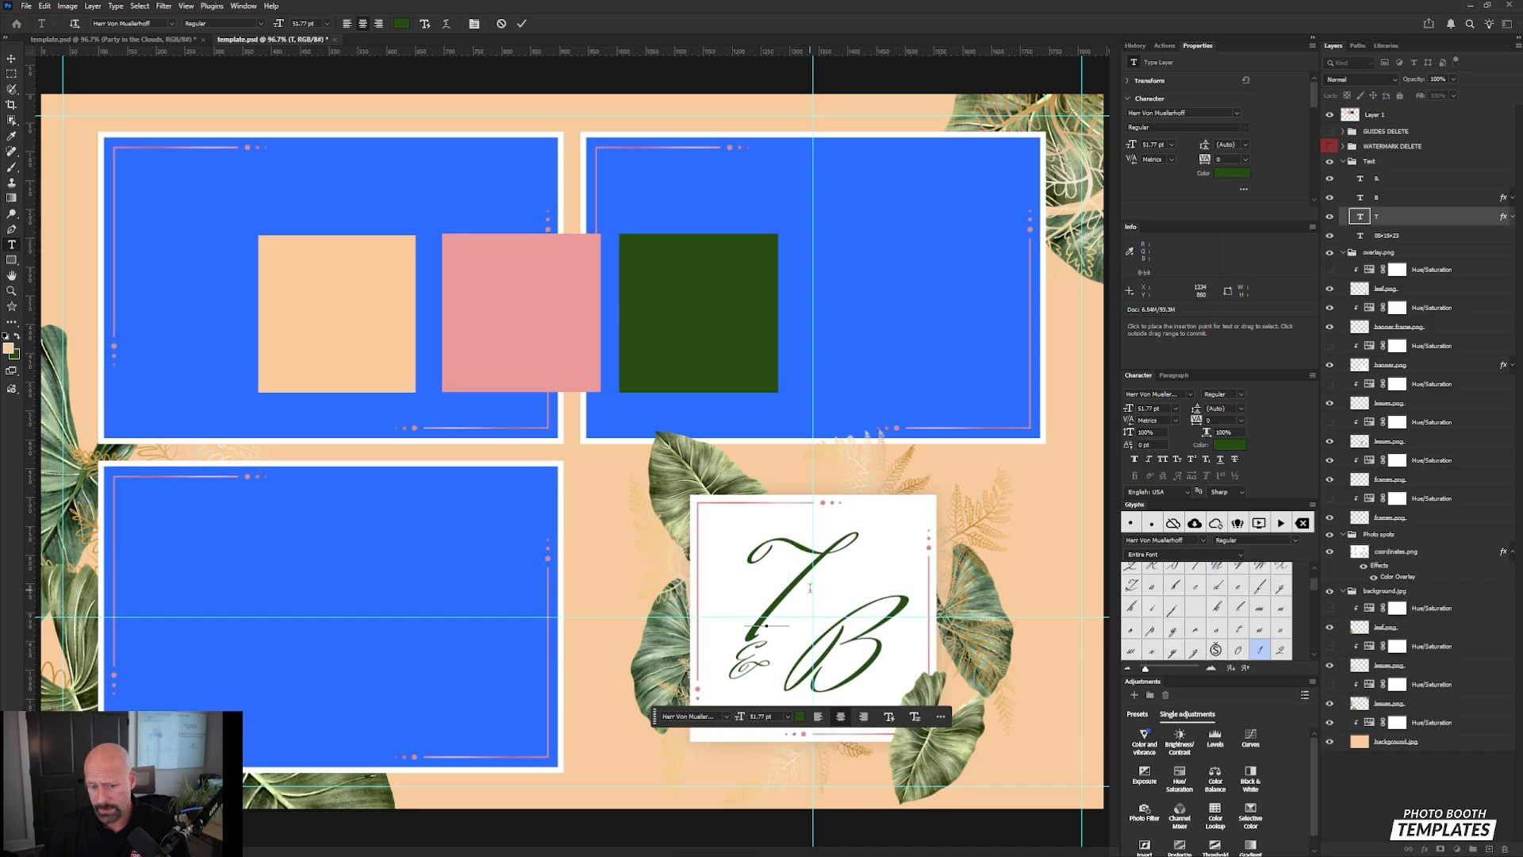
click(922, 549)
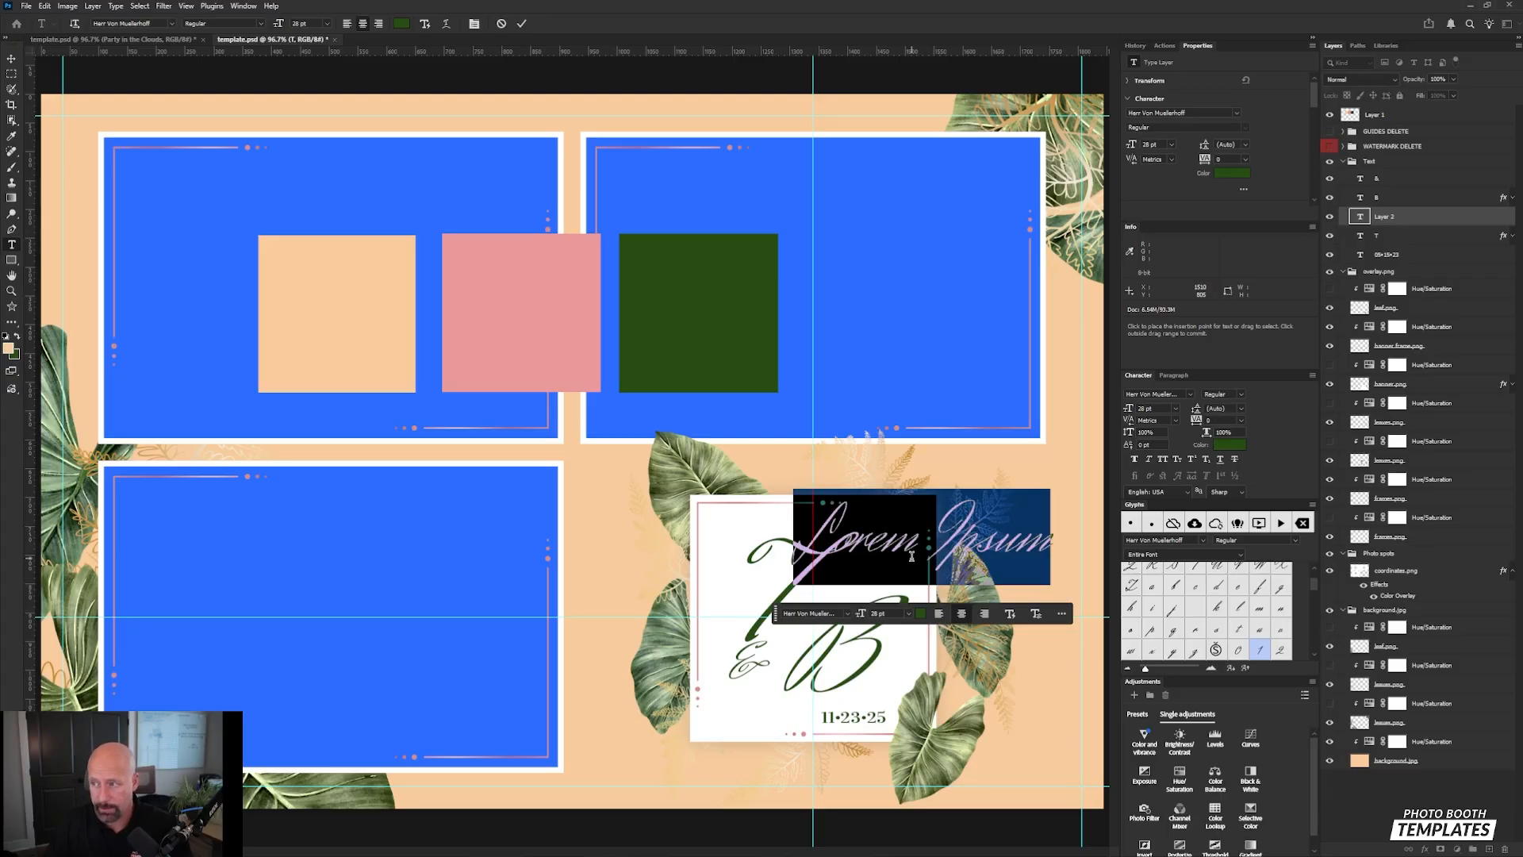
text(aylor)
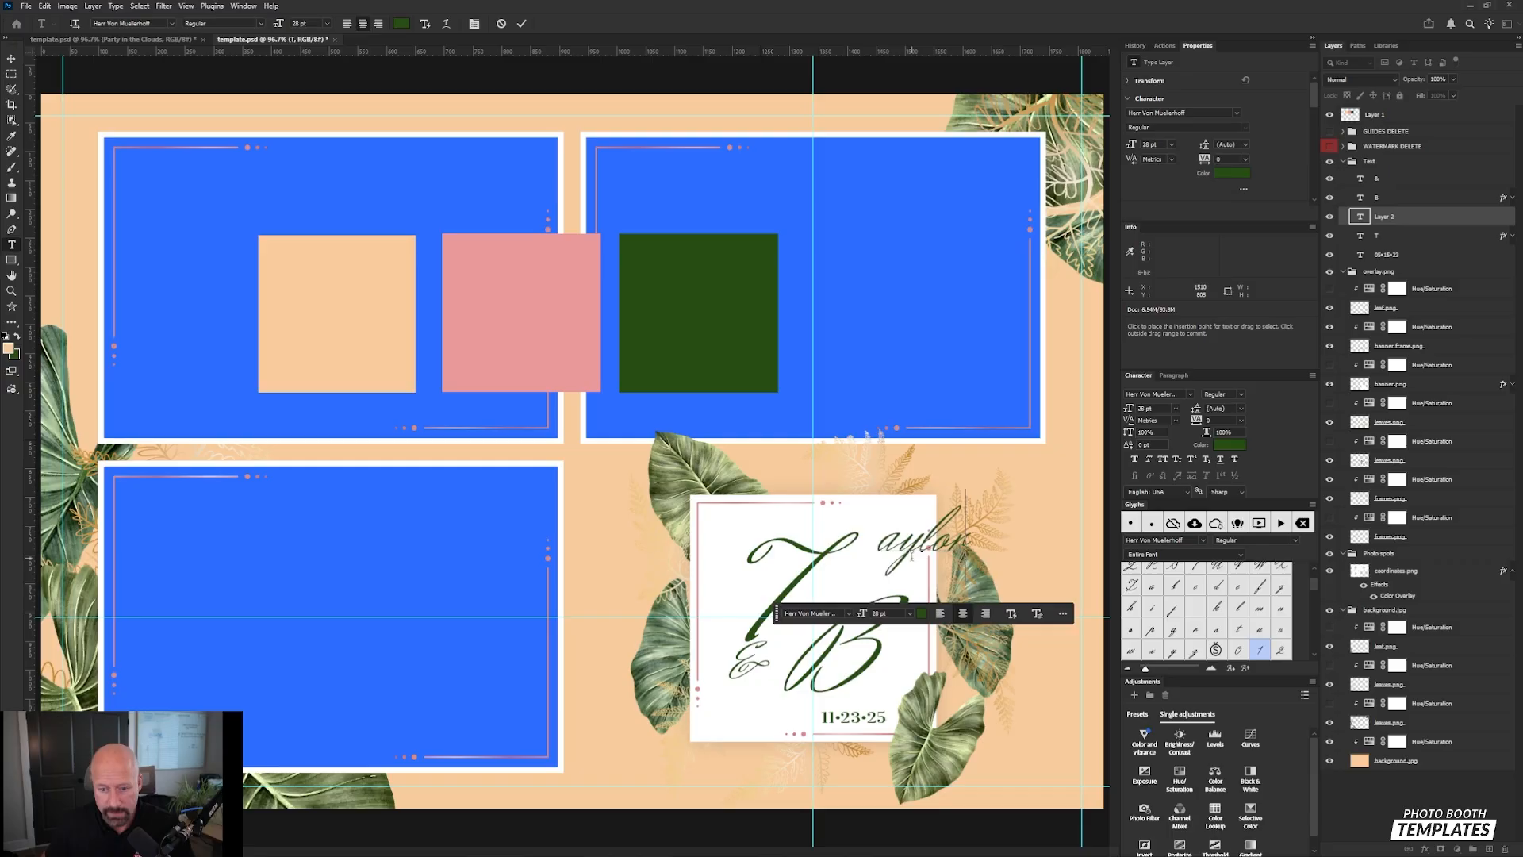
key(ctrl+Return)
key(v)
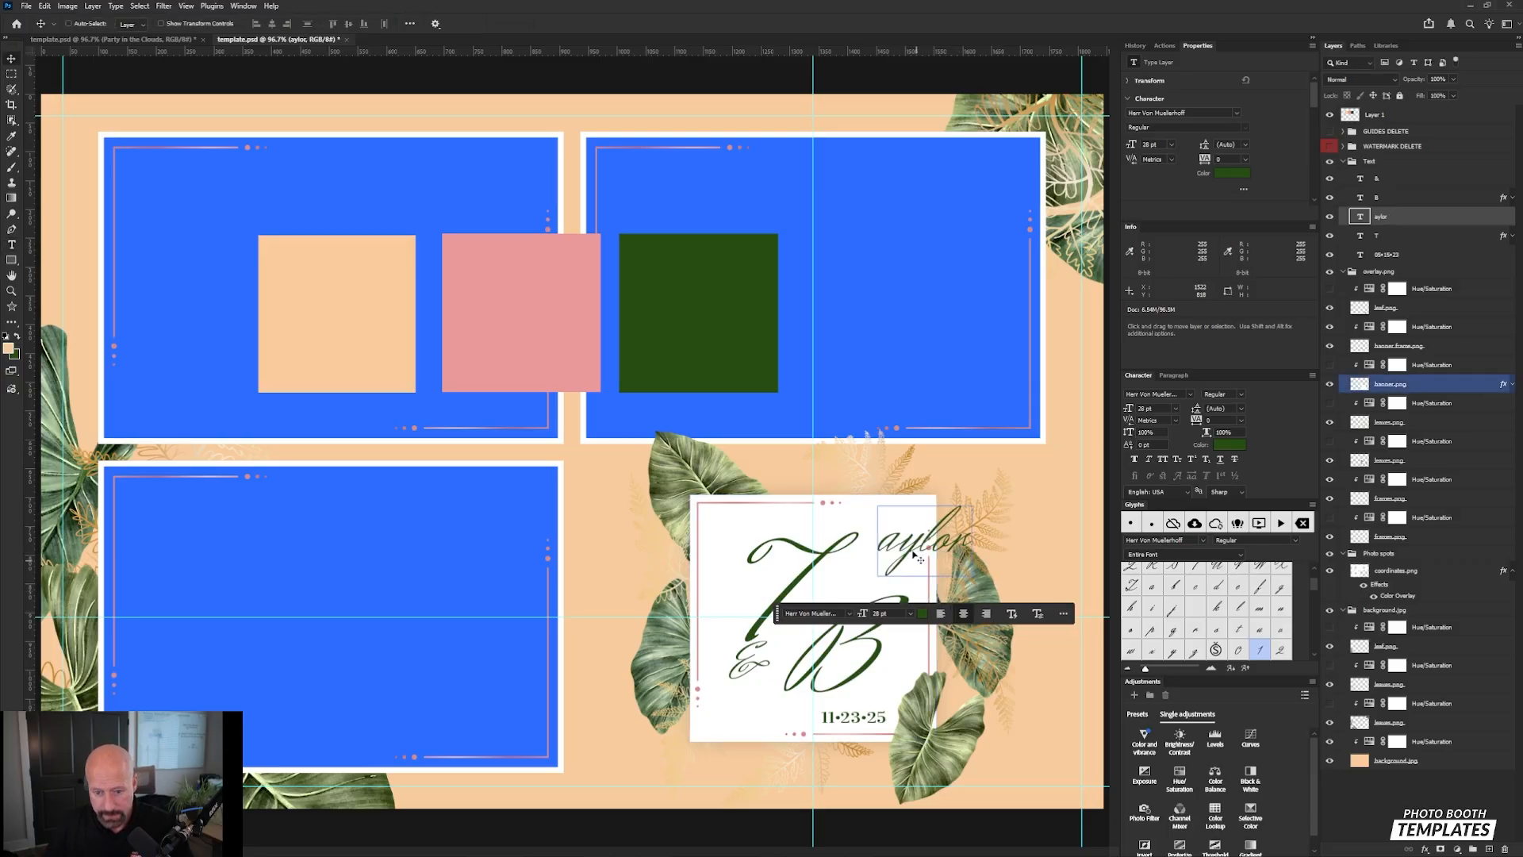
drag(917, 546, 860, 580)
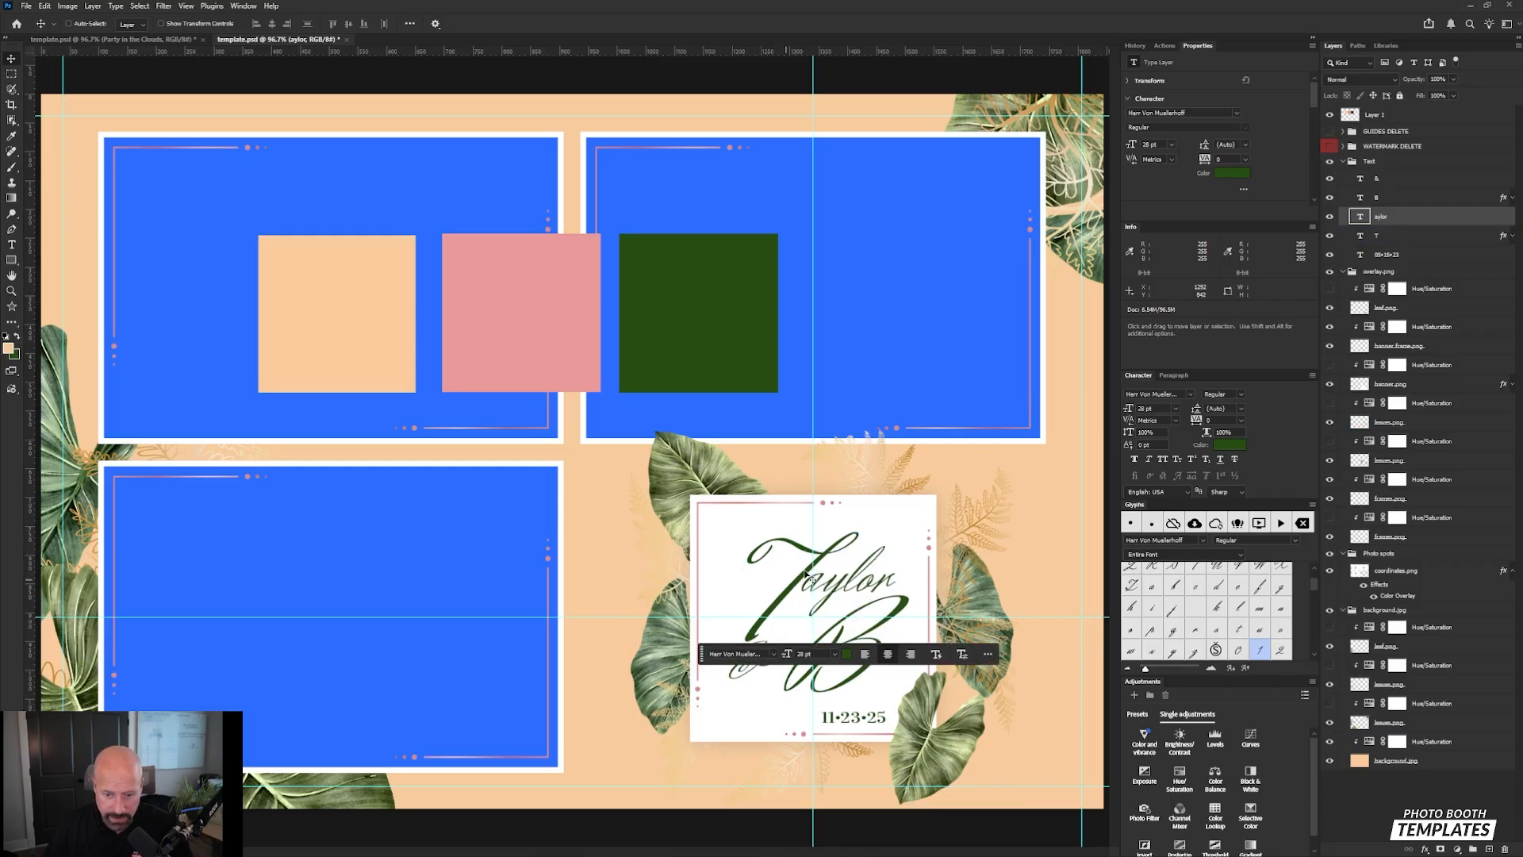
Step: Move both initials, the first name's letters and the ampersand together slightly left on the card
click(1415, 236)
shift+click(1418, 179)
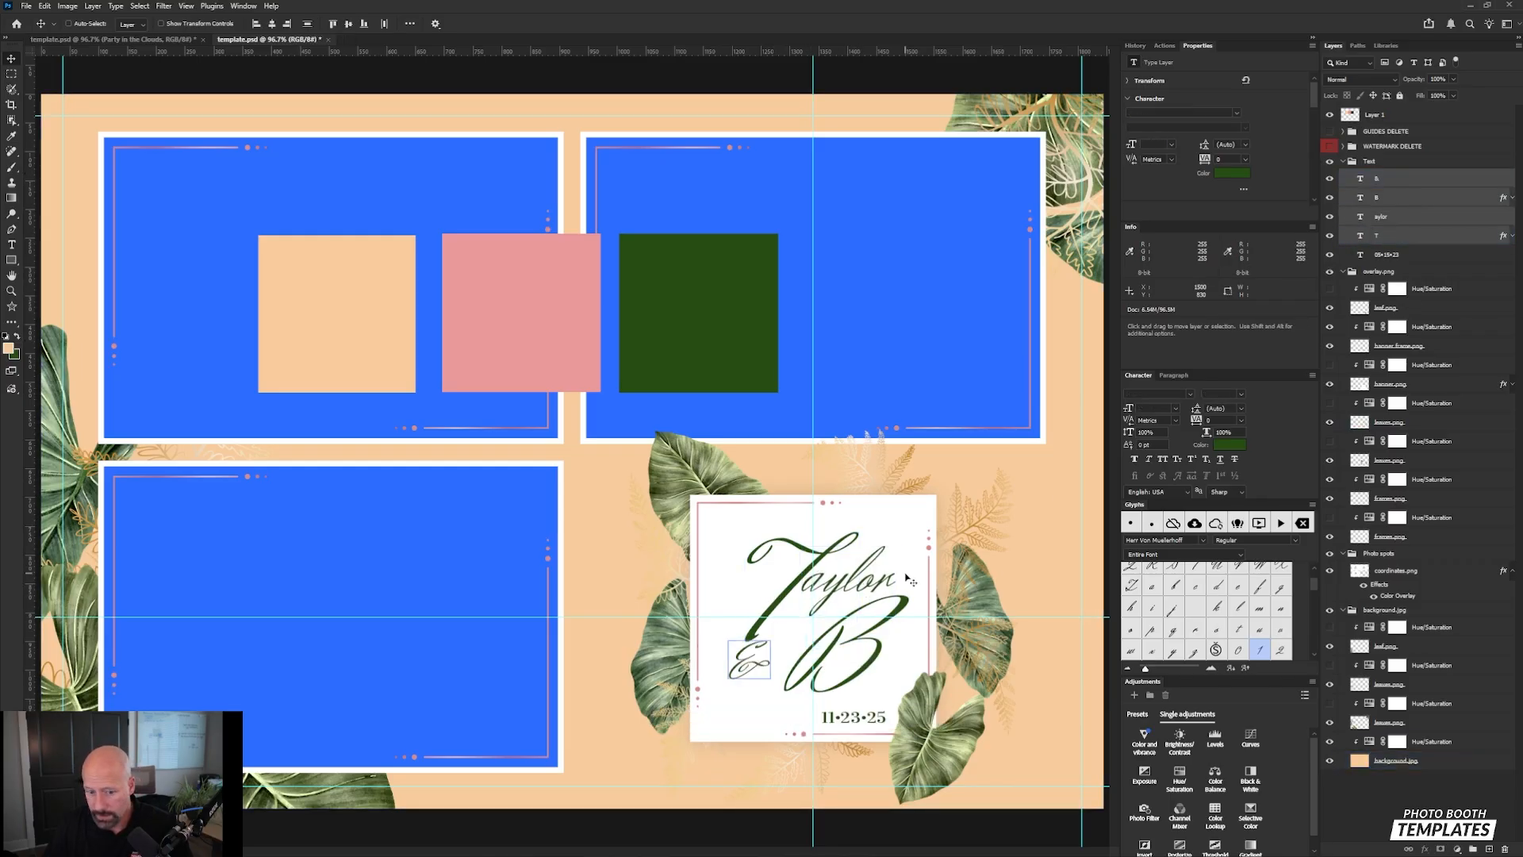
drag(862, 580, 844, 570)
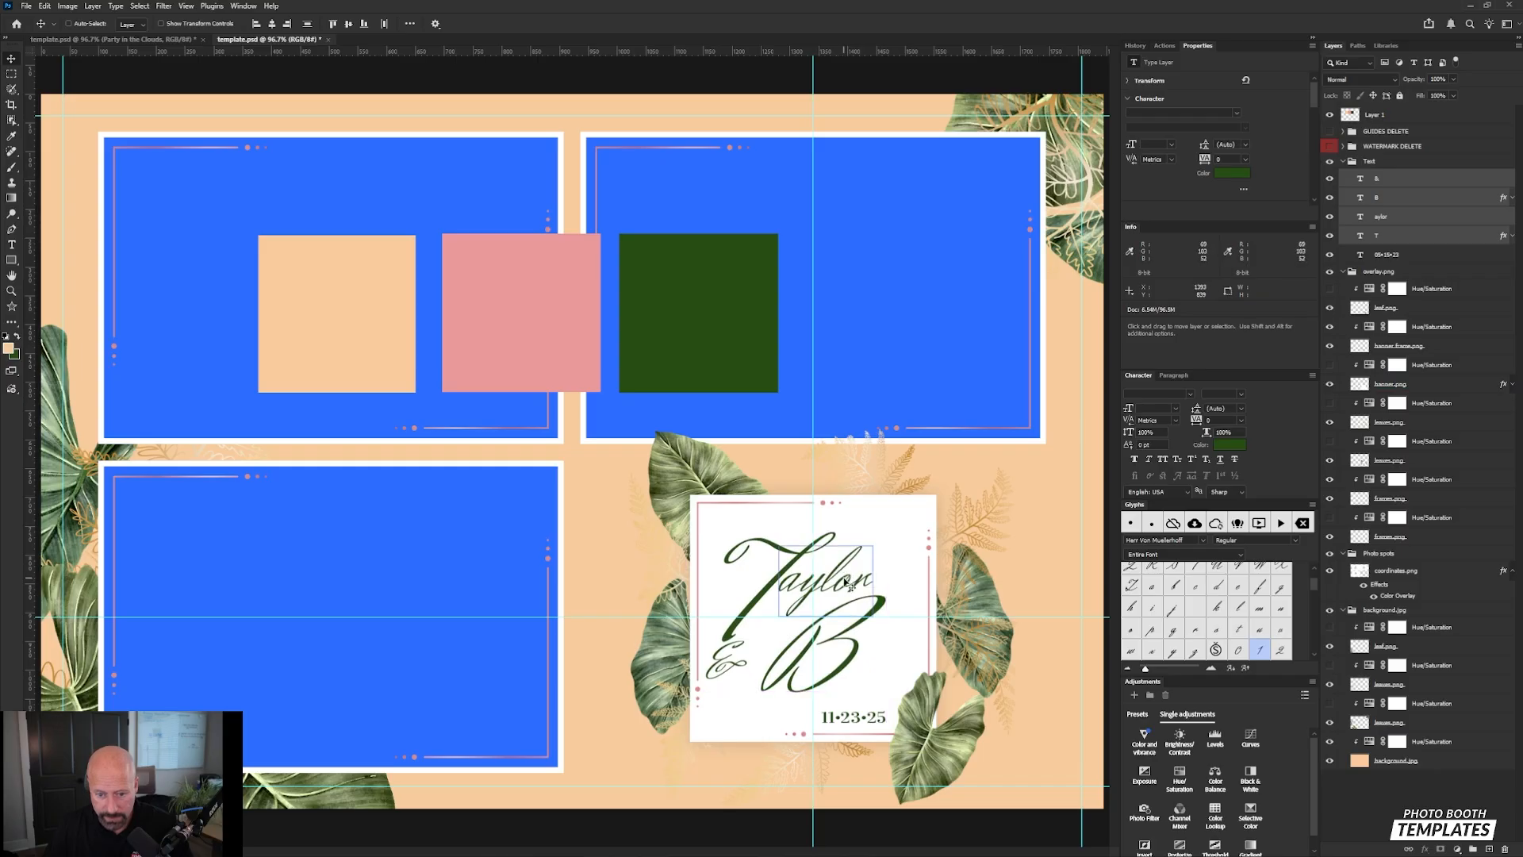
Step: Add the remaining letters of the second name in the same script and position them with the B to form the full name
key(t)
click(837, 603)
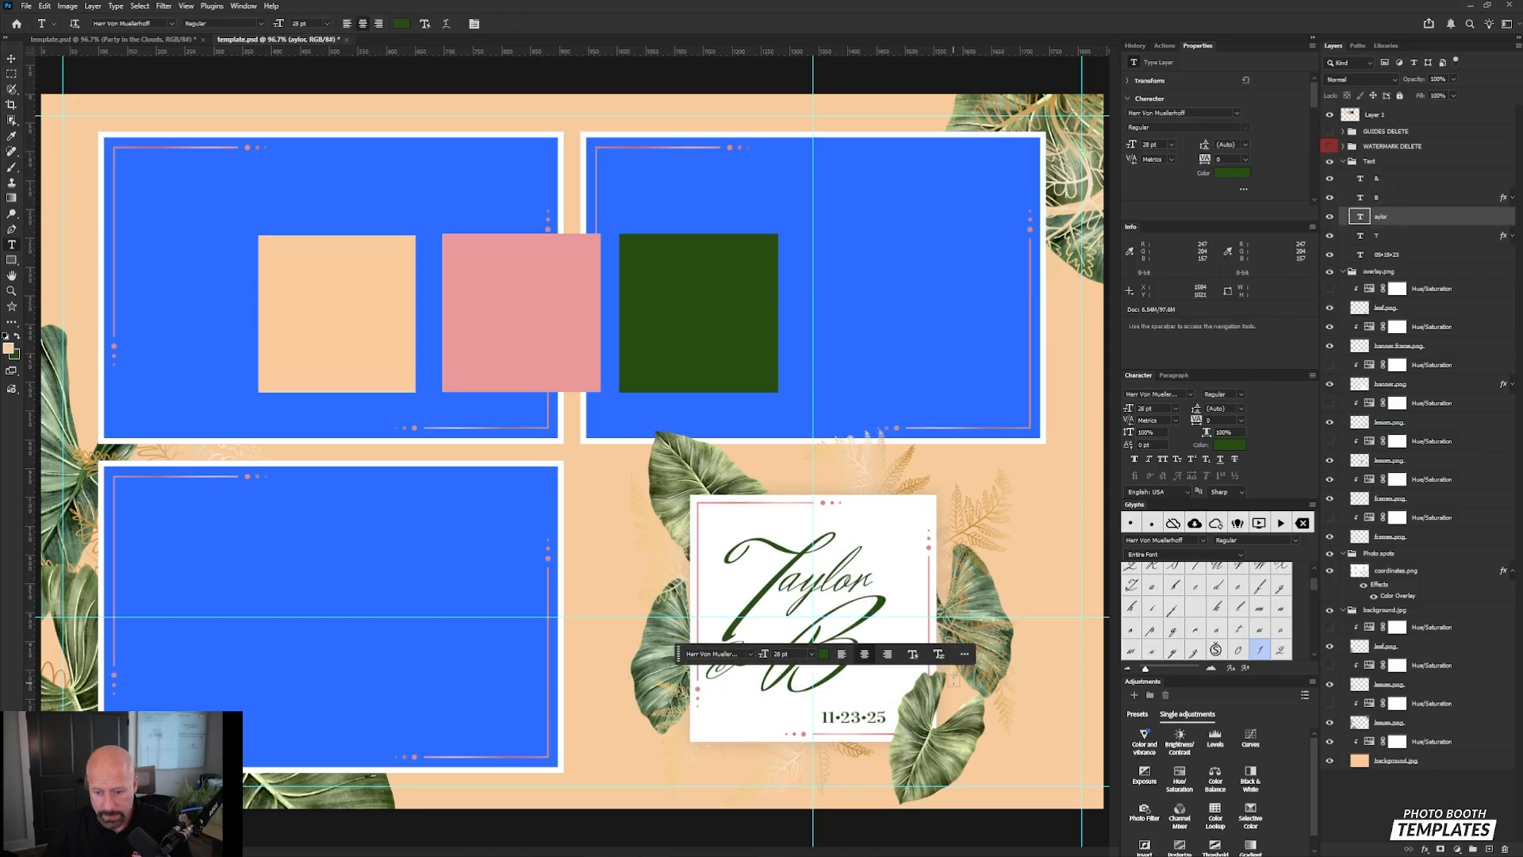
click(955, 681)
text(en)
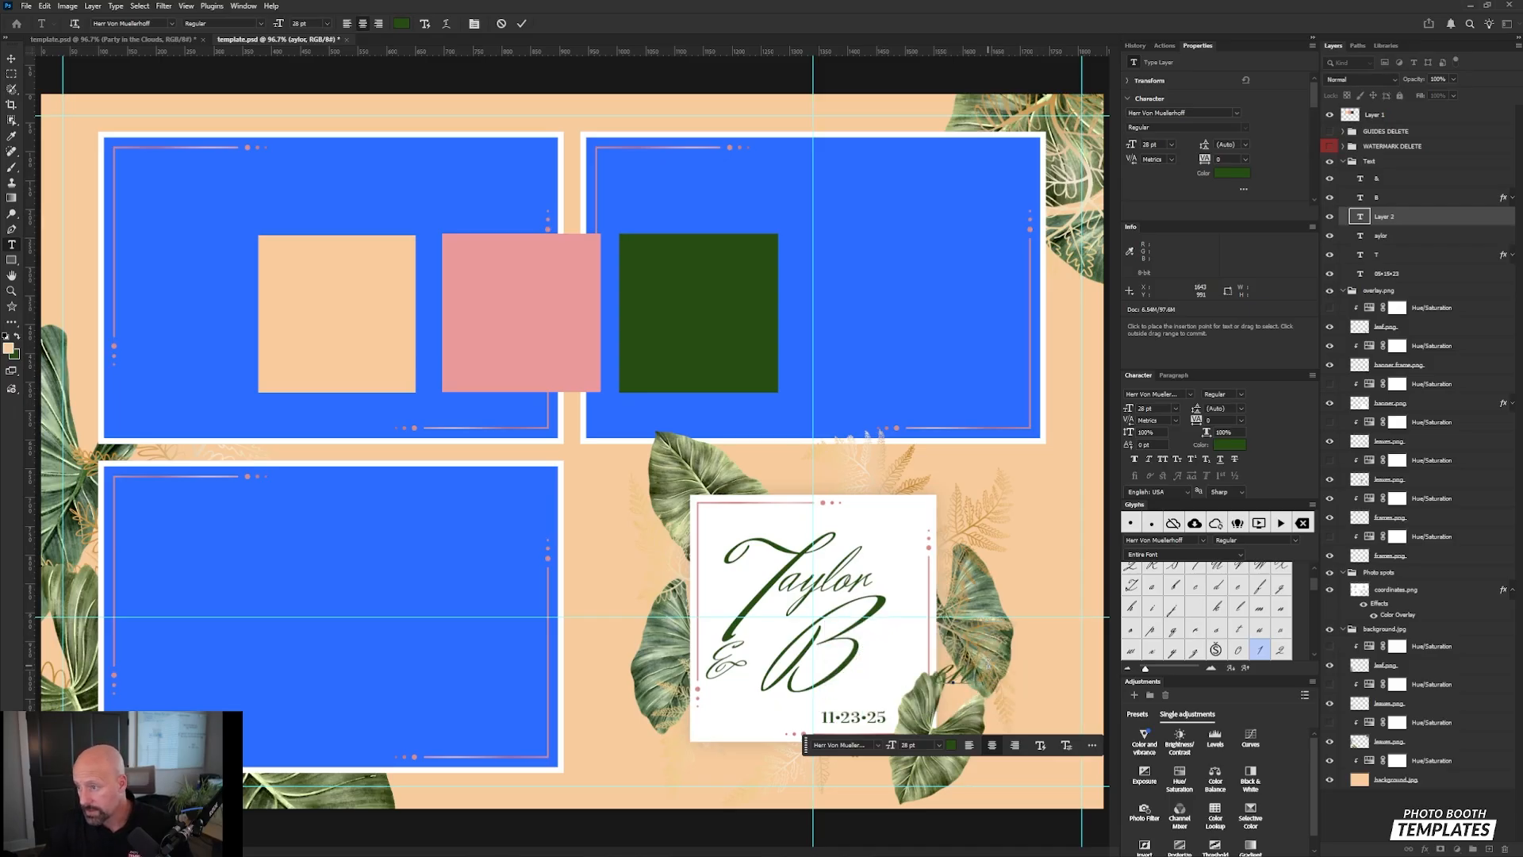
text(jamin)
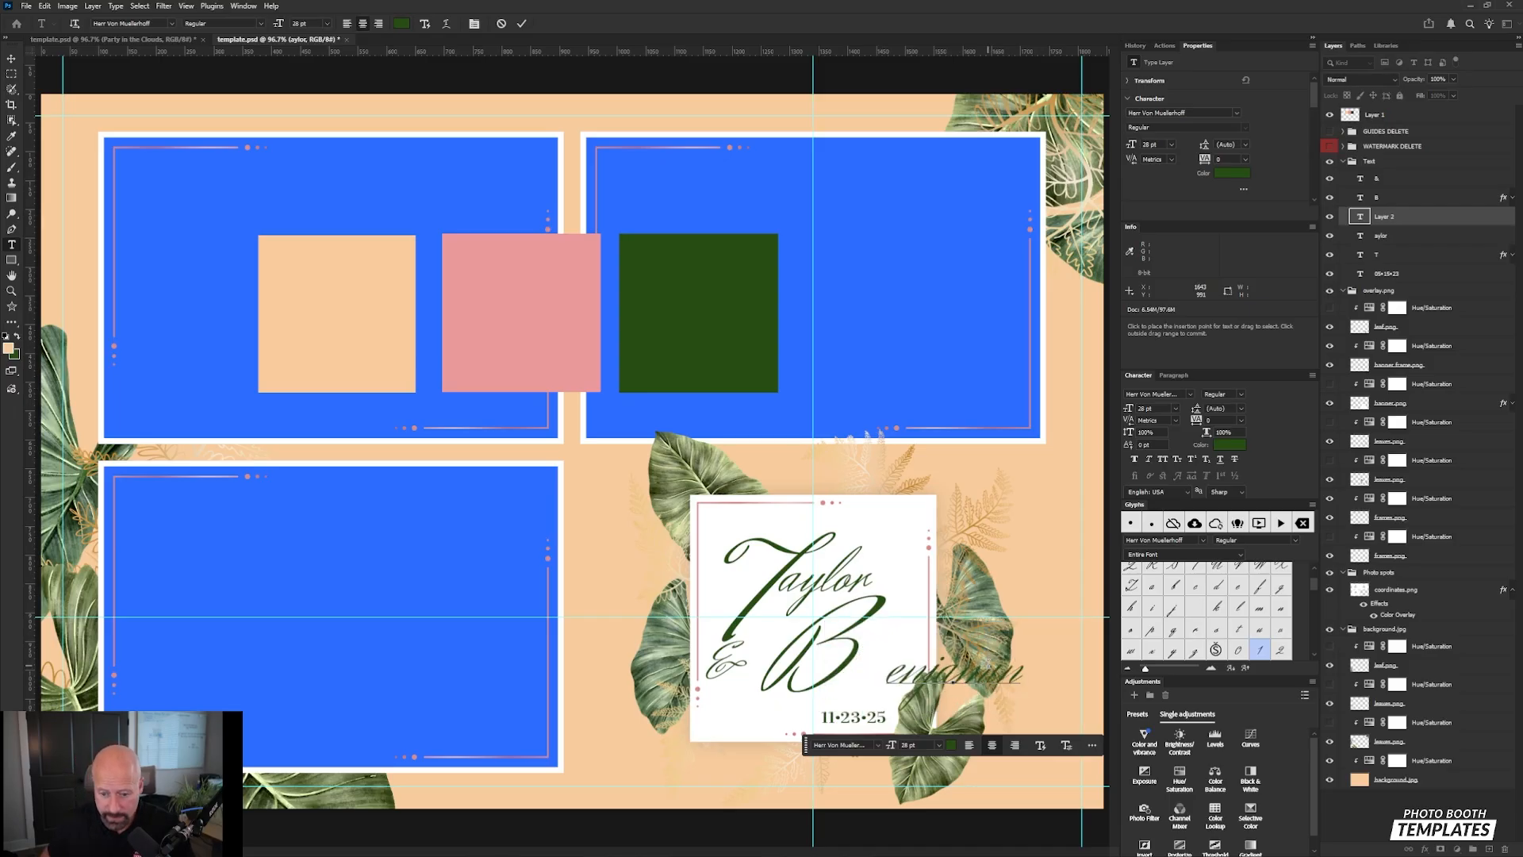
key(ctrl+Return)
key(v)
drag(955, 675, 826, 679)
click(1396, 197)
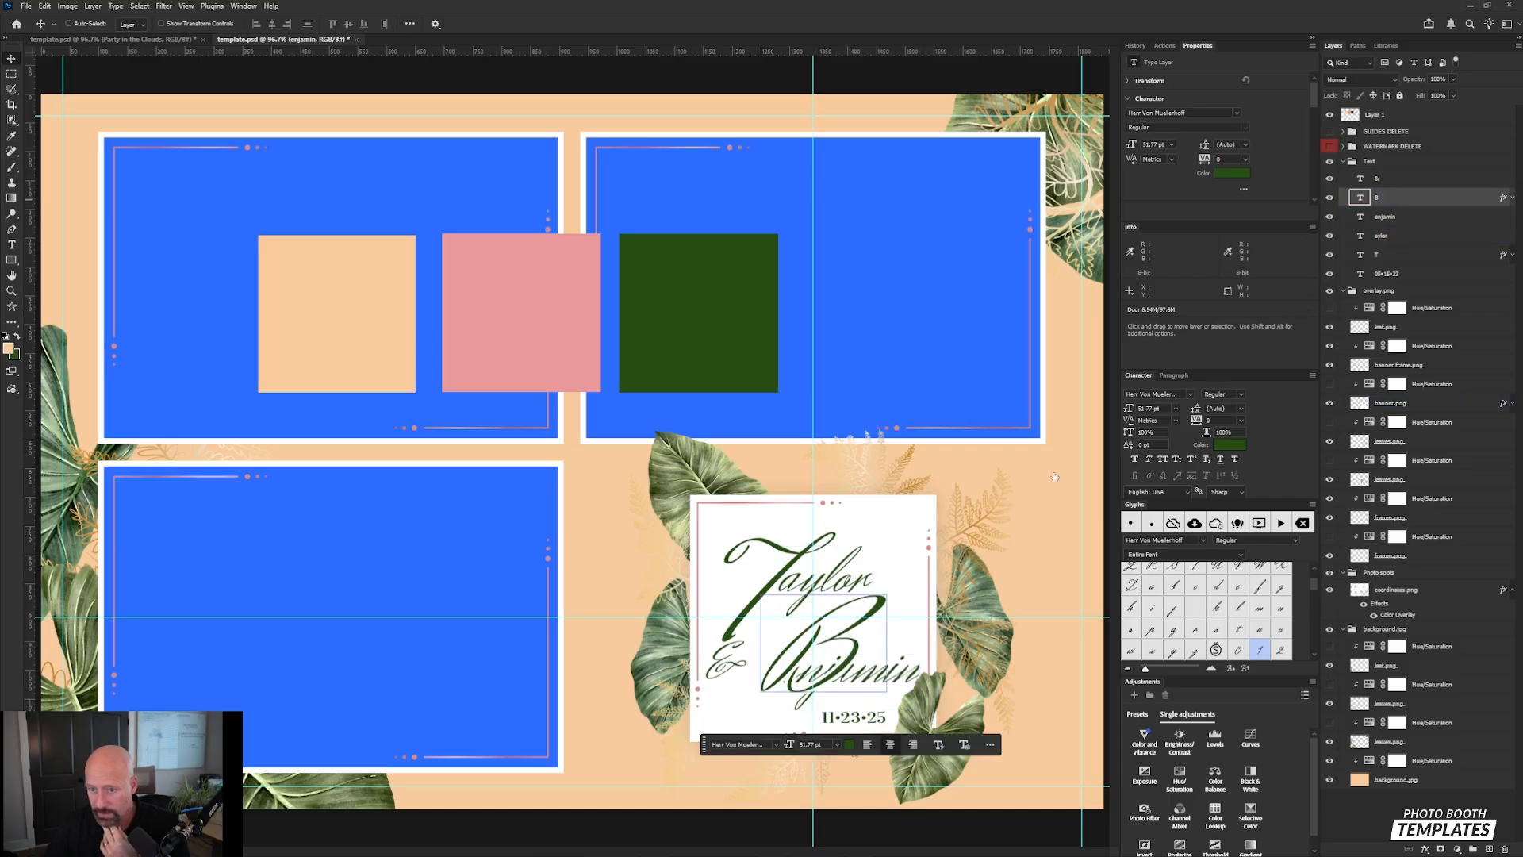
drag(871, 632, 790, 632)
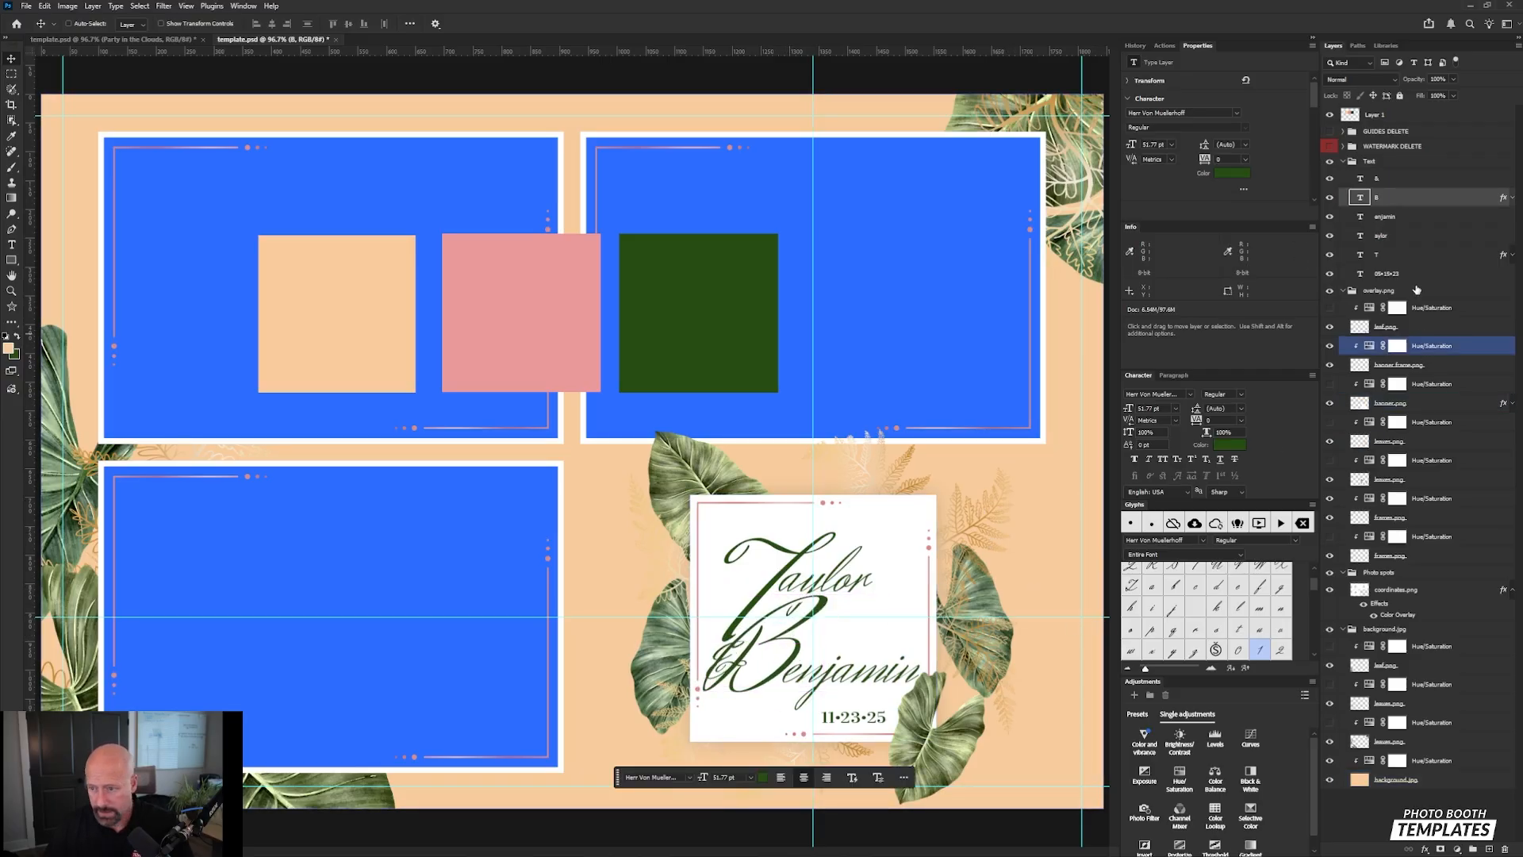
Step: Raise the first name slightly and move the ampersand to the right between the two names
click(1416, 253)
shift+click(1425, 238)
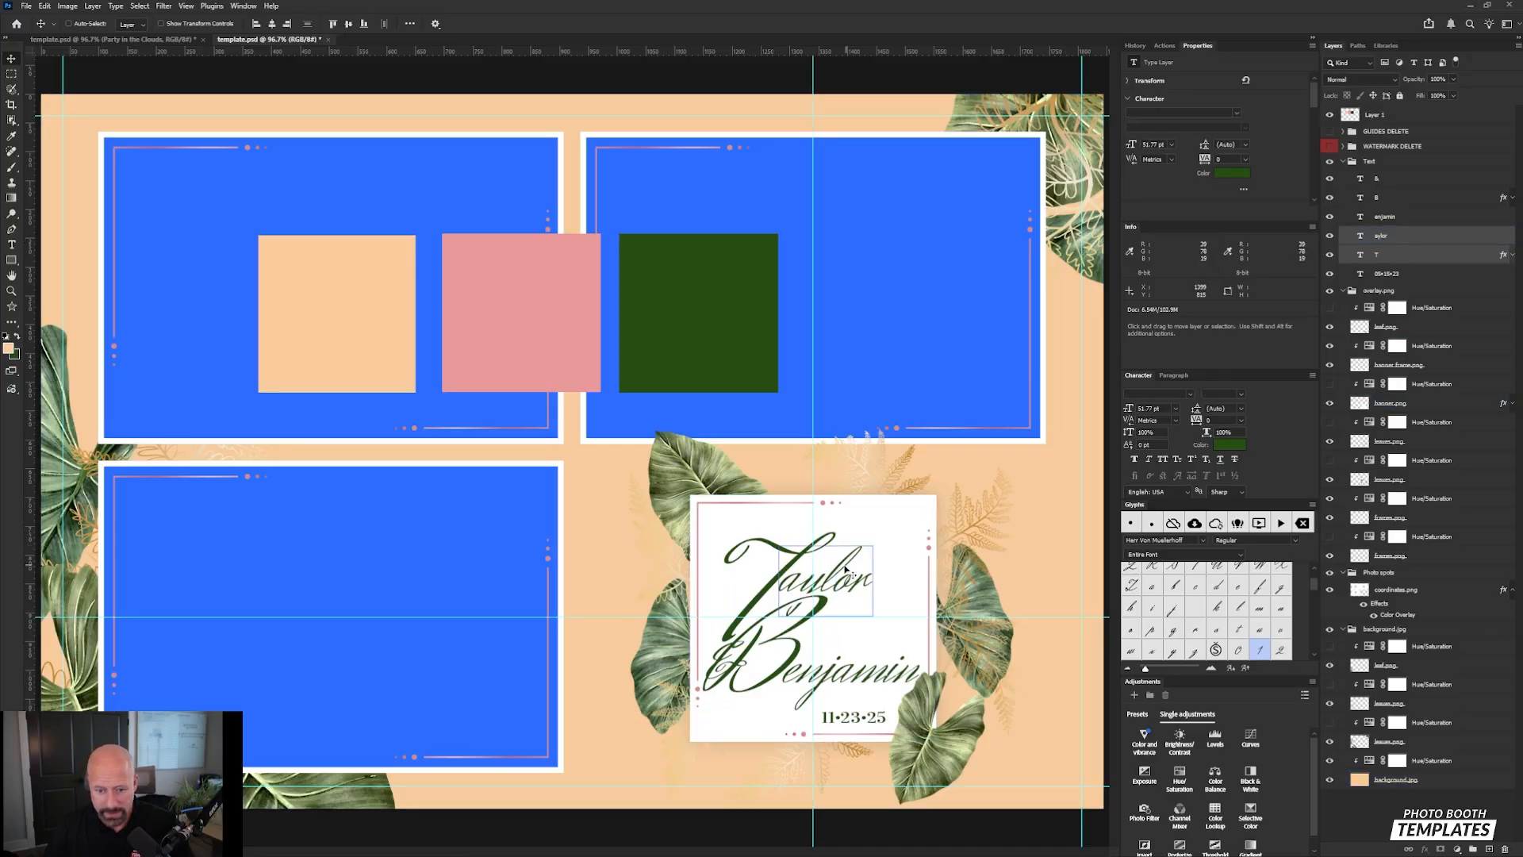
mouse_move(835, 576)
mouse_down()
mouse_move(861, 547)
mouse_move(840, 551)
mouse_up()
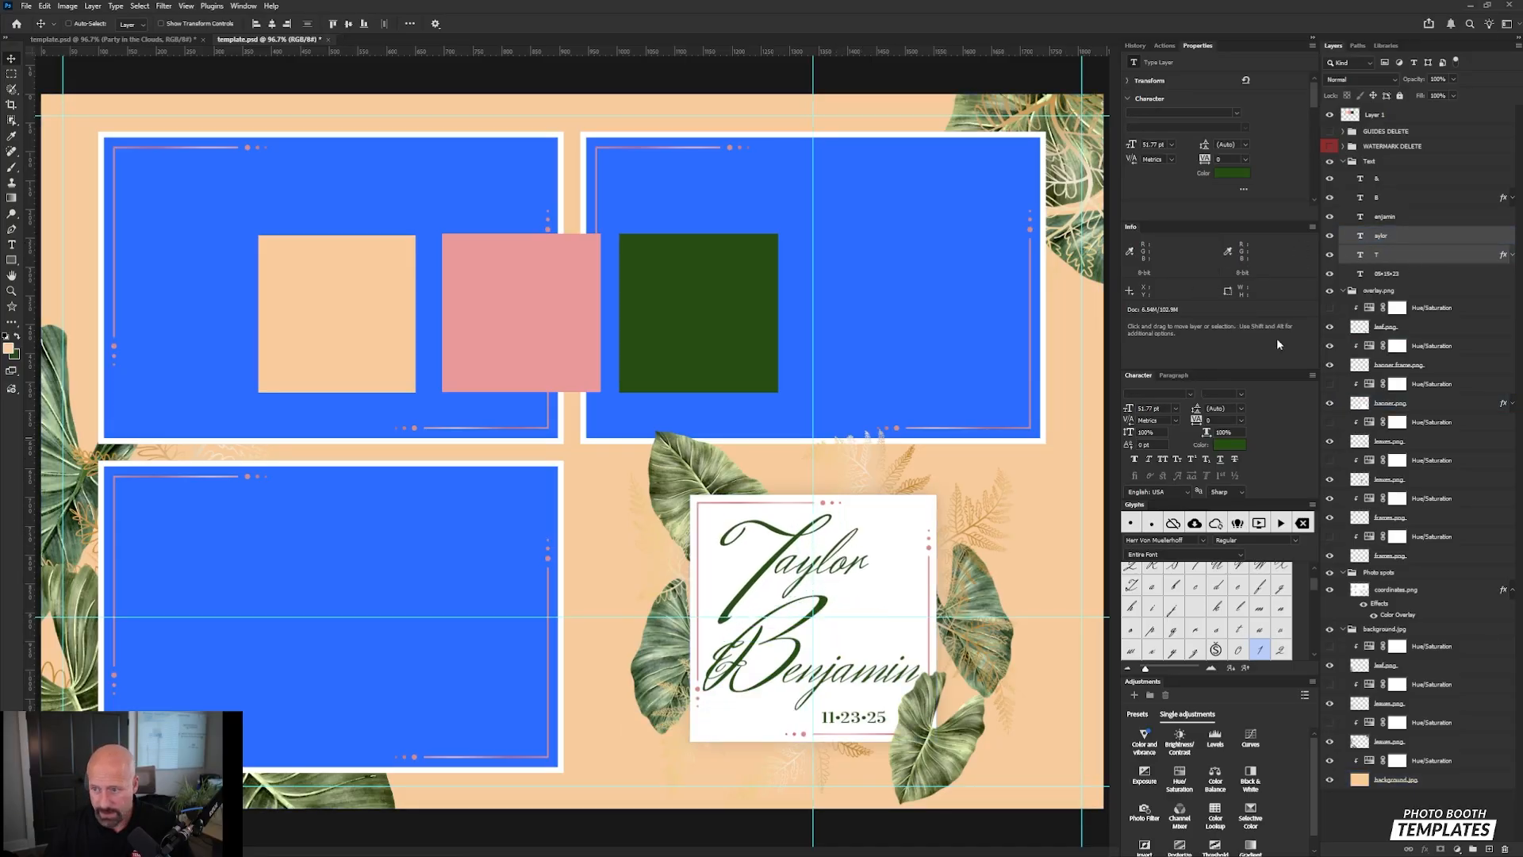
click(1385, 178)
drag(743, 660, 884, 591)
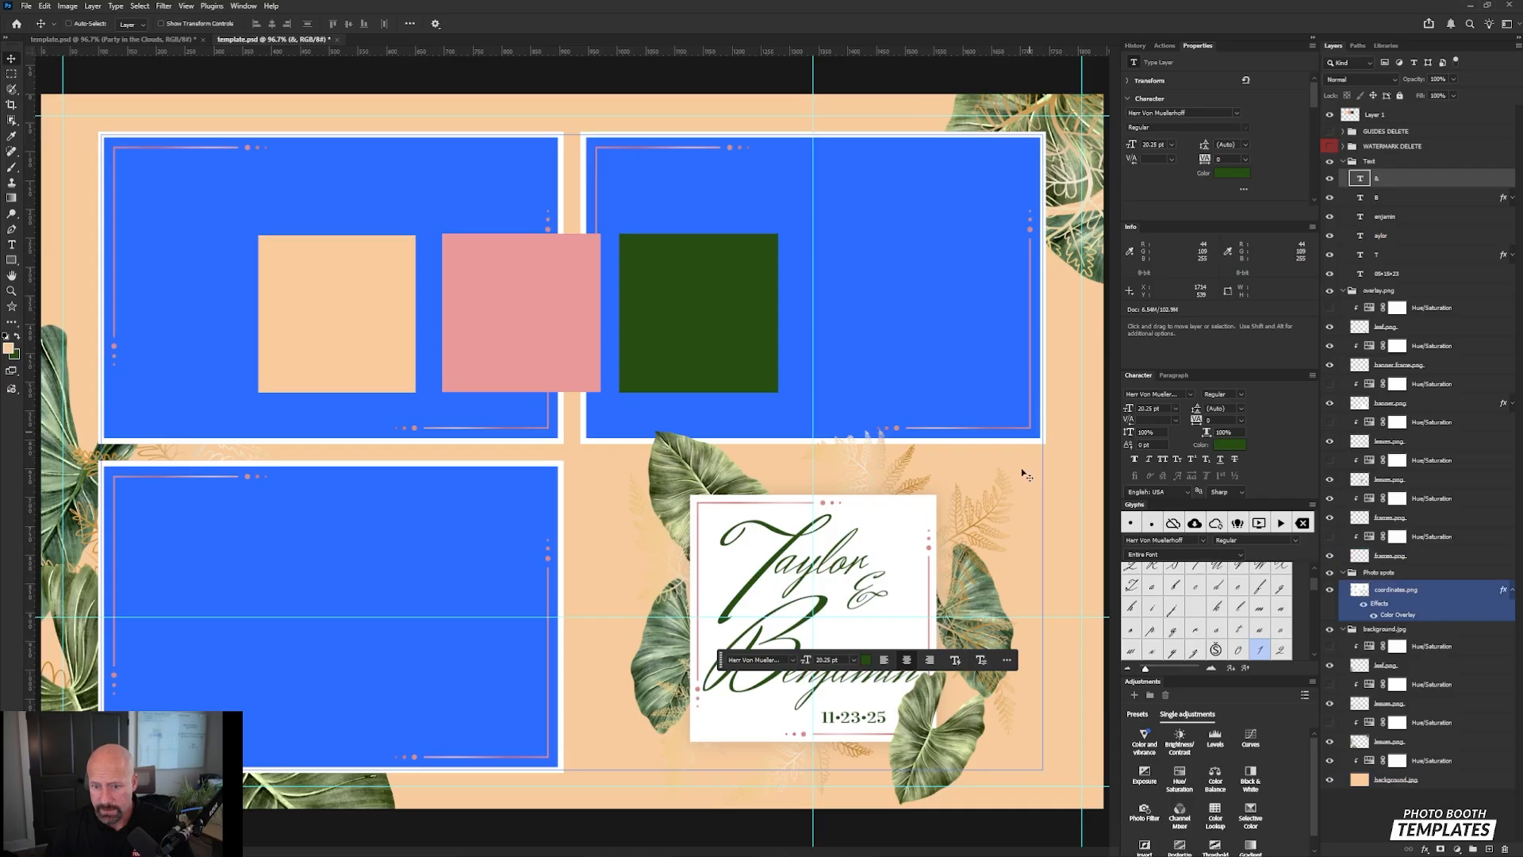
ctrl+click(692, 472)
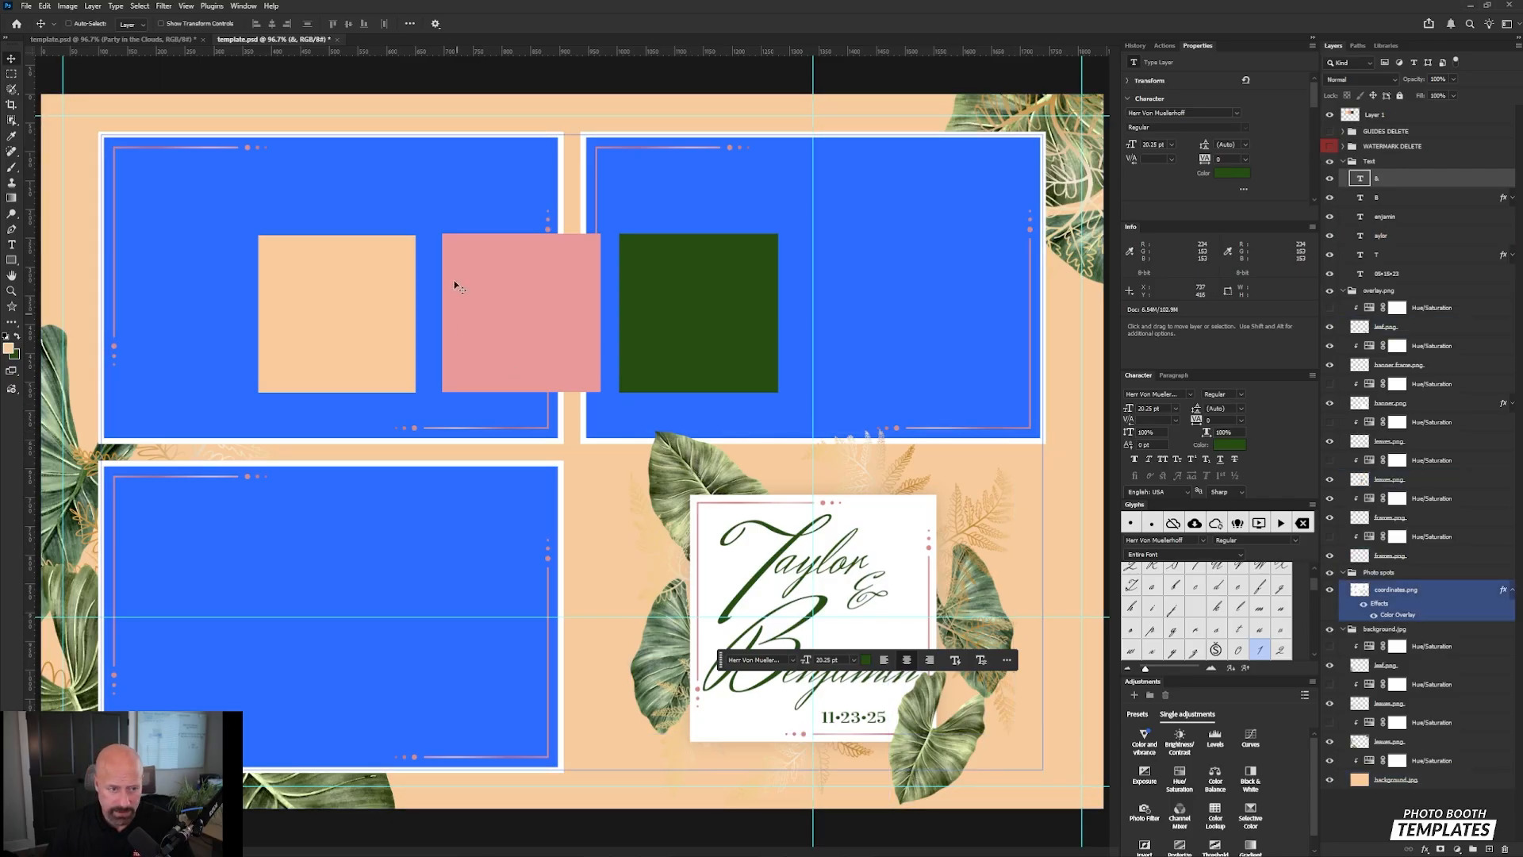
click(1447, 216)
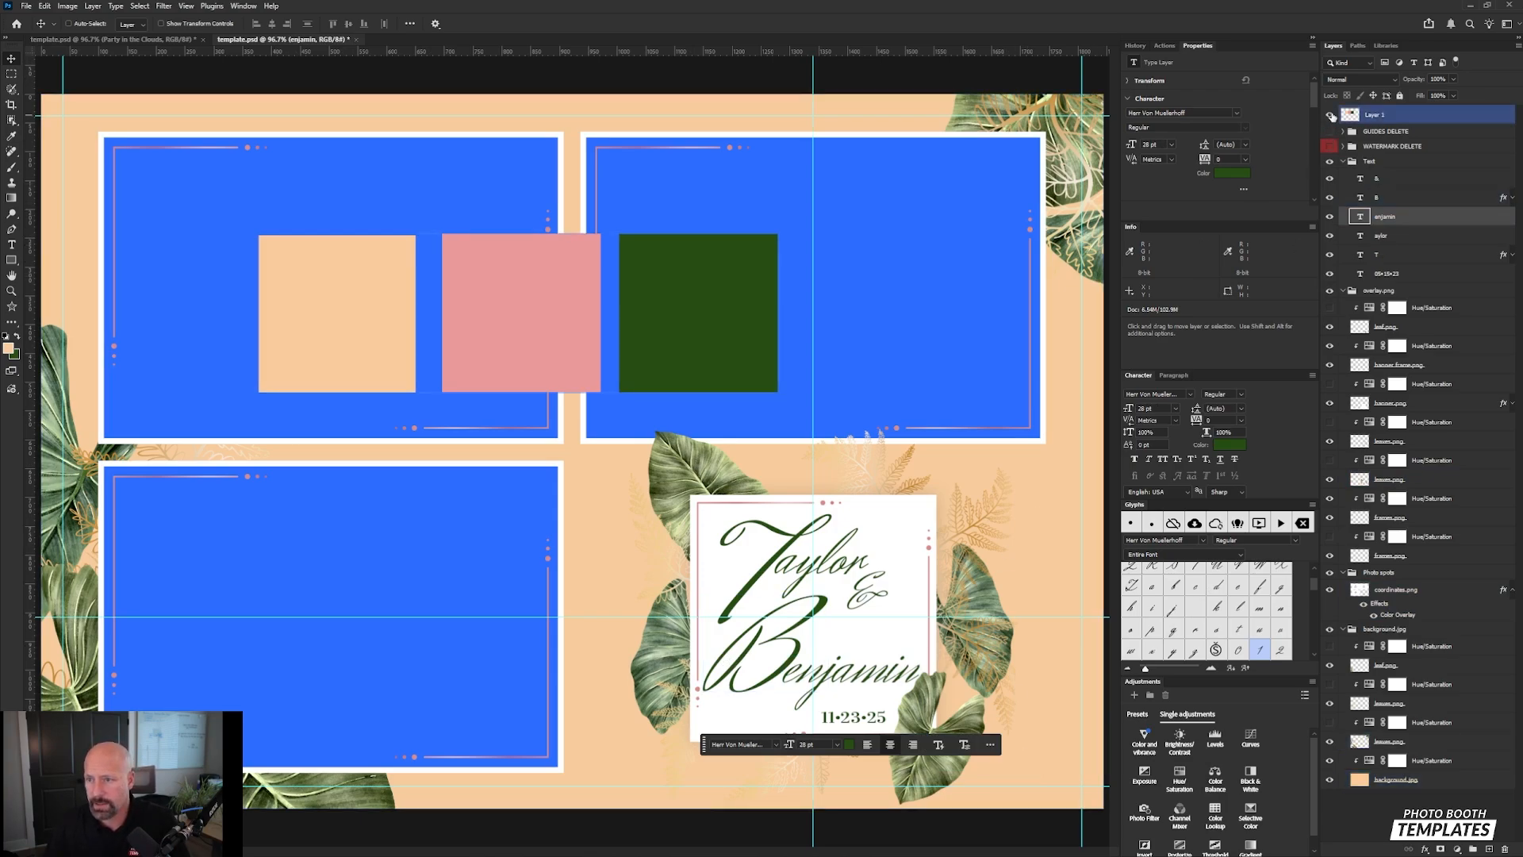
Step: Mask the photo spots out of the background.jpg group, and hide the Photo spots group and the colour swatch layer
click(1329, 114)
ctrl+click(1363, 592)
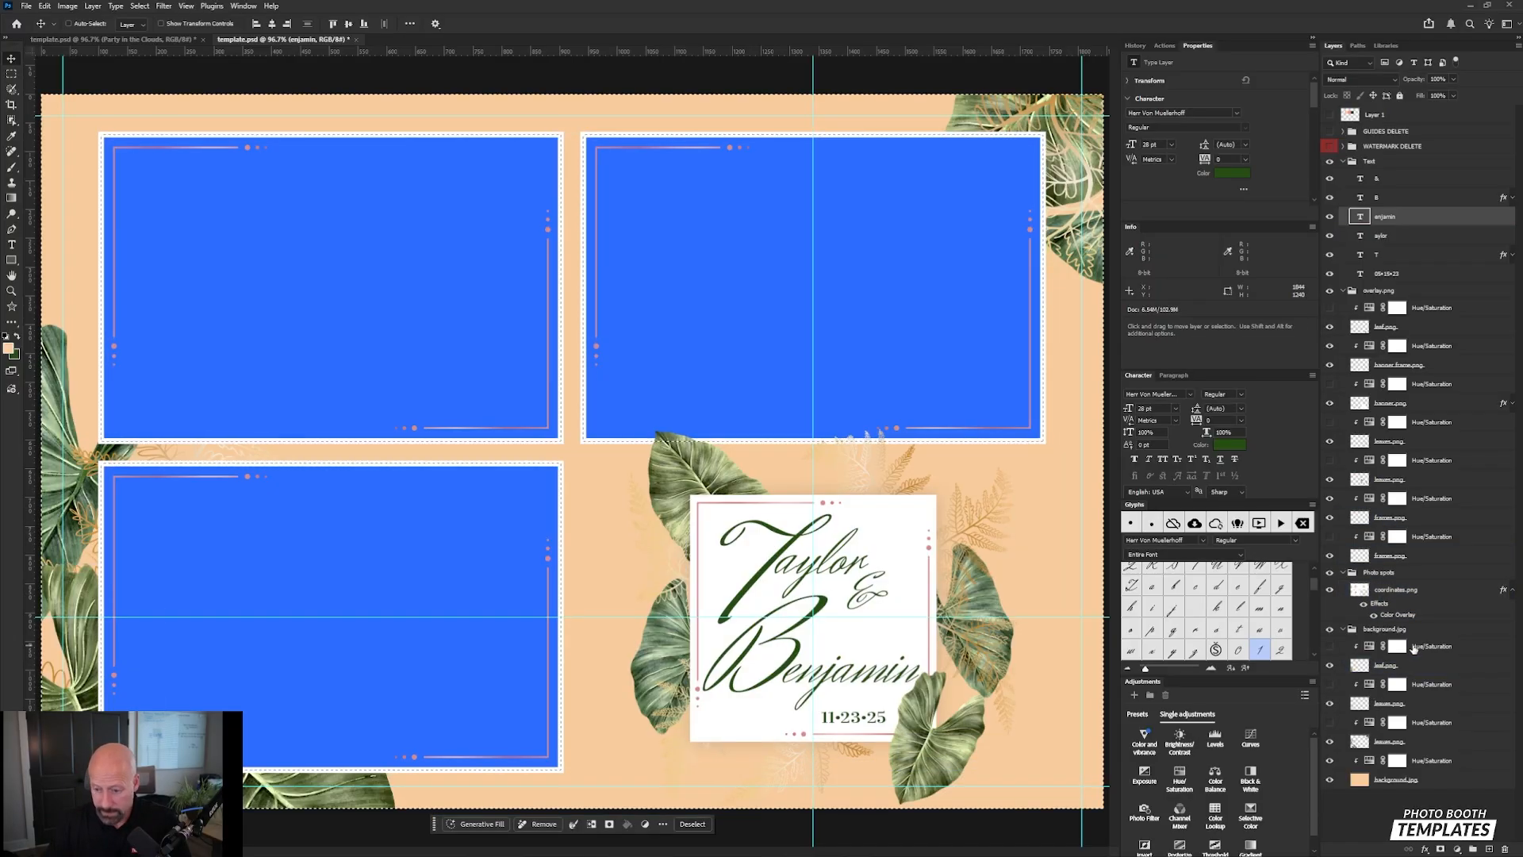
click(1428, 629)
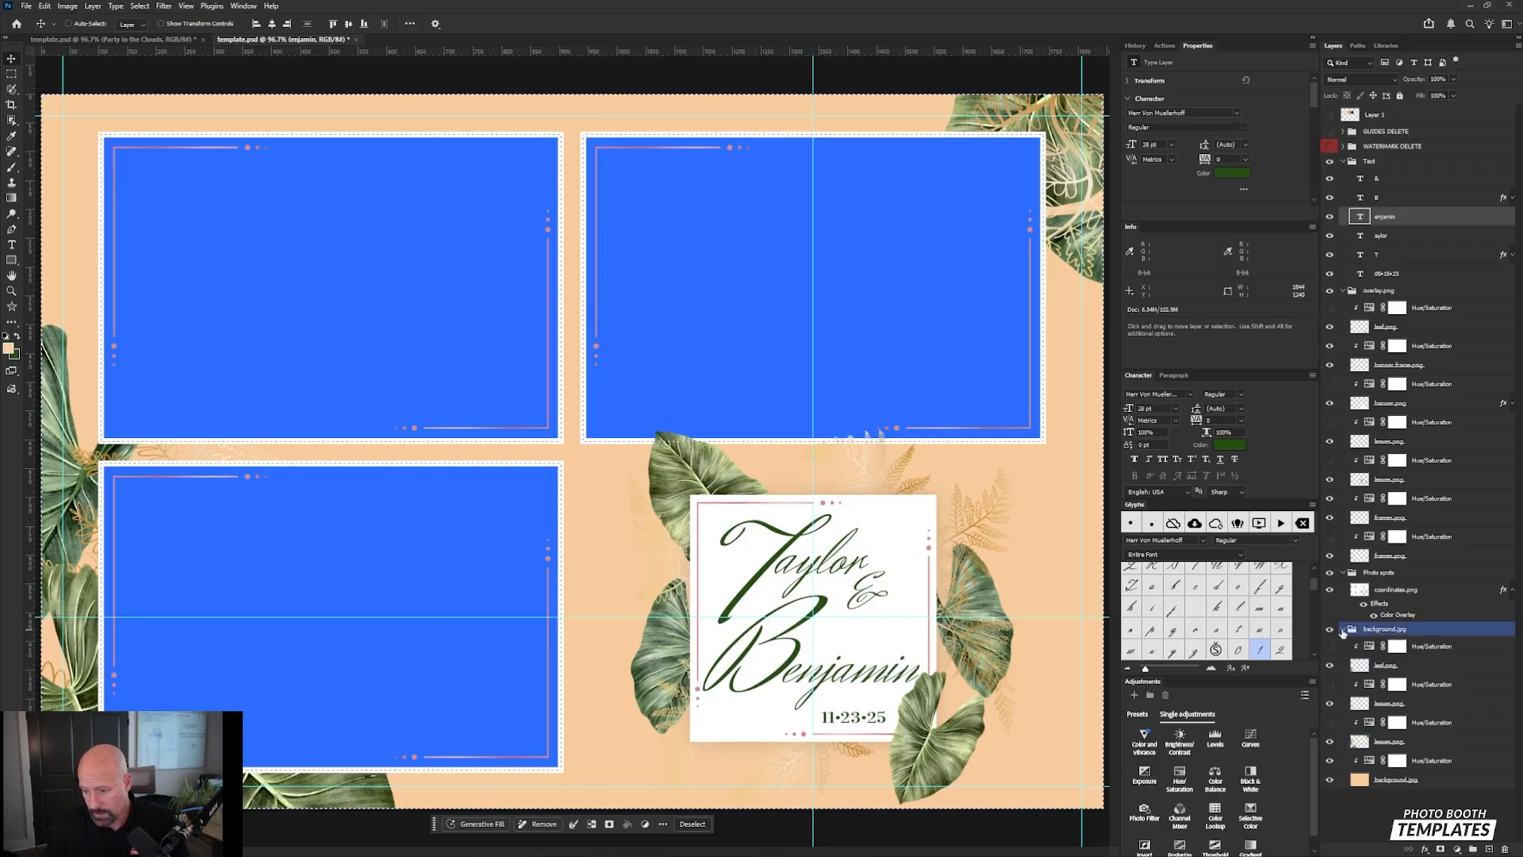
click(1440, 849)
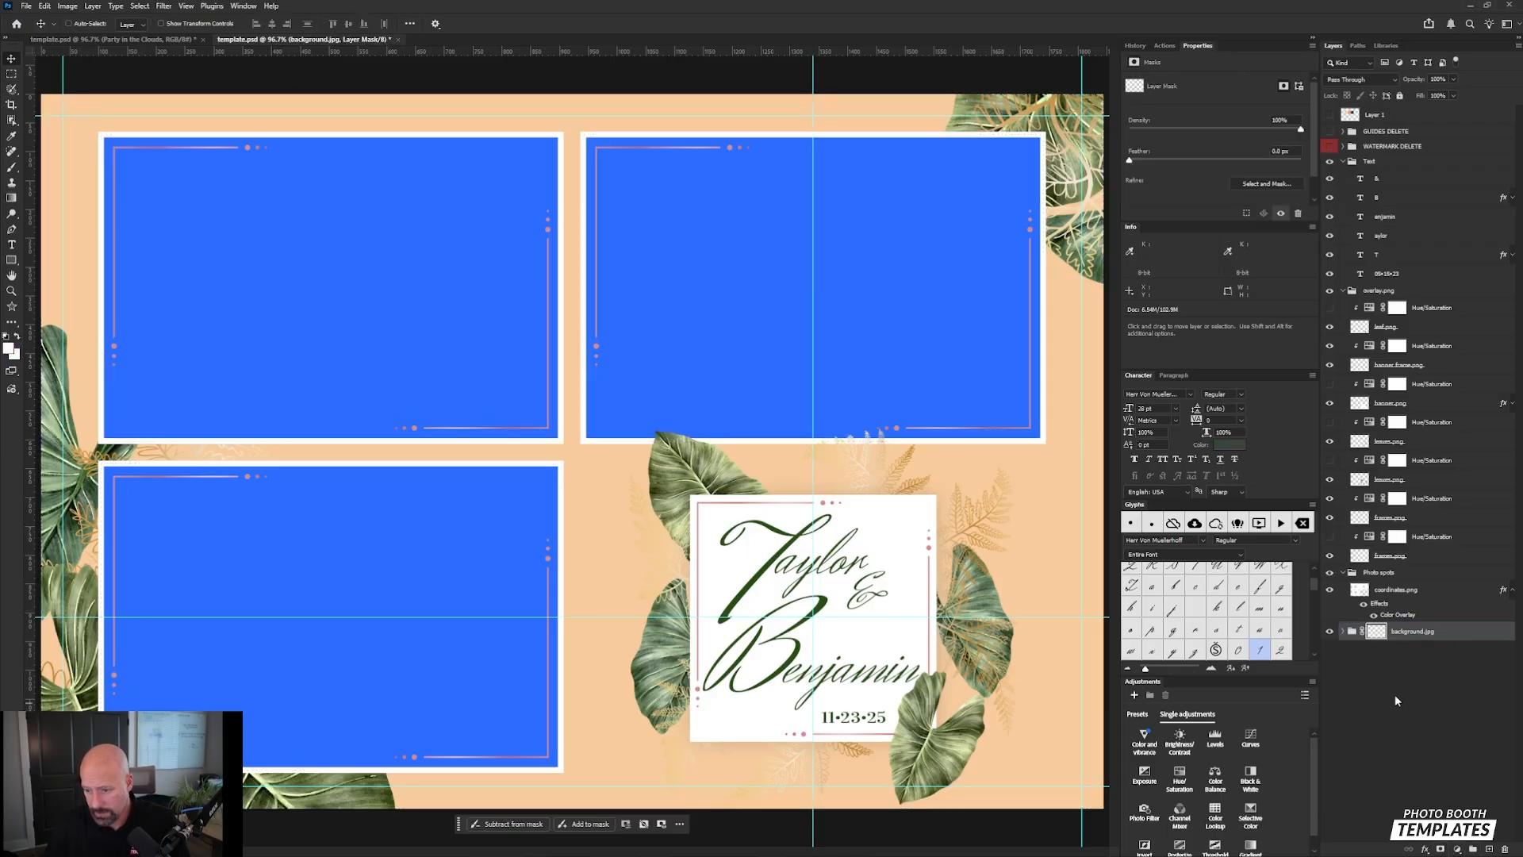
click(1343, 573)
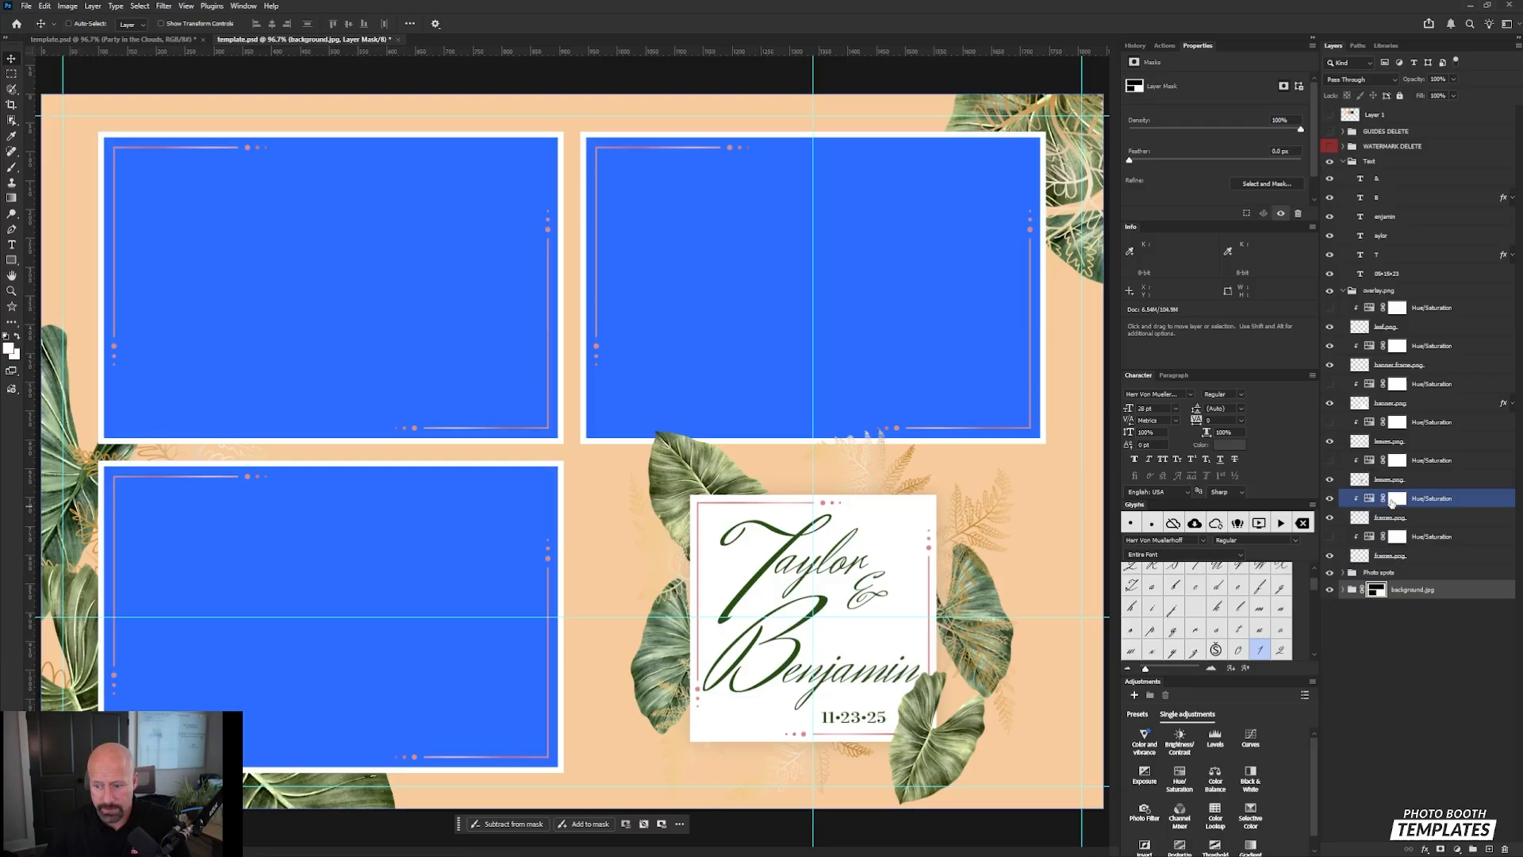
click(1330, 573)
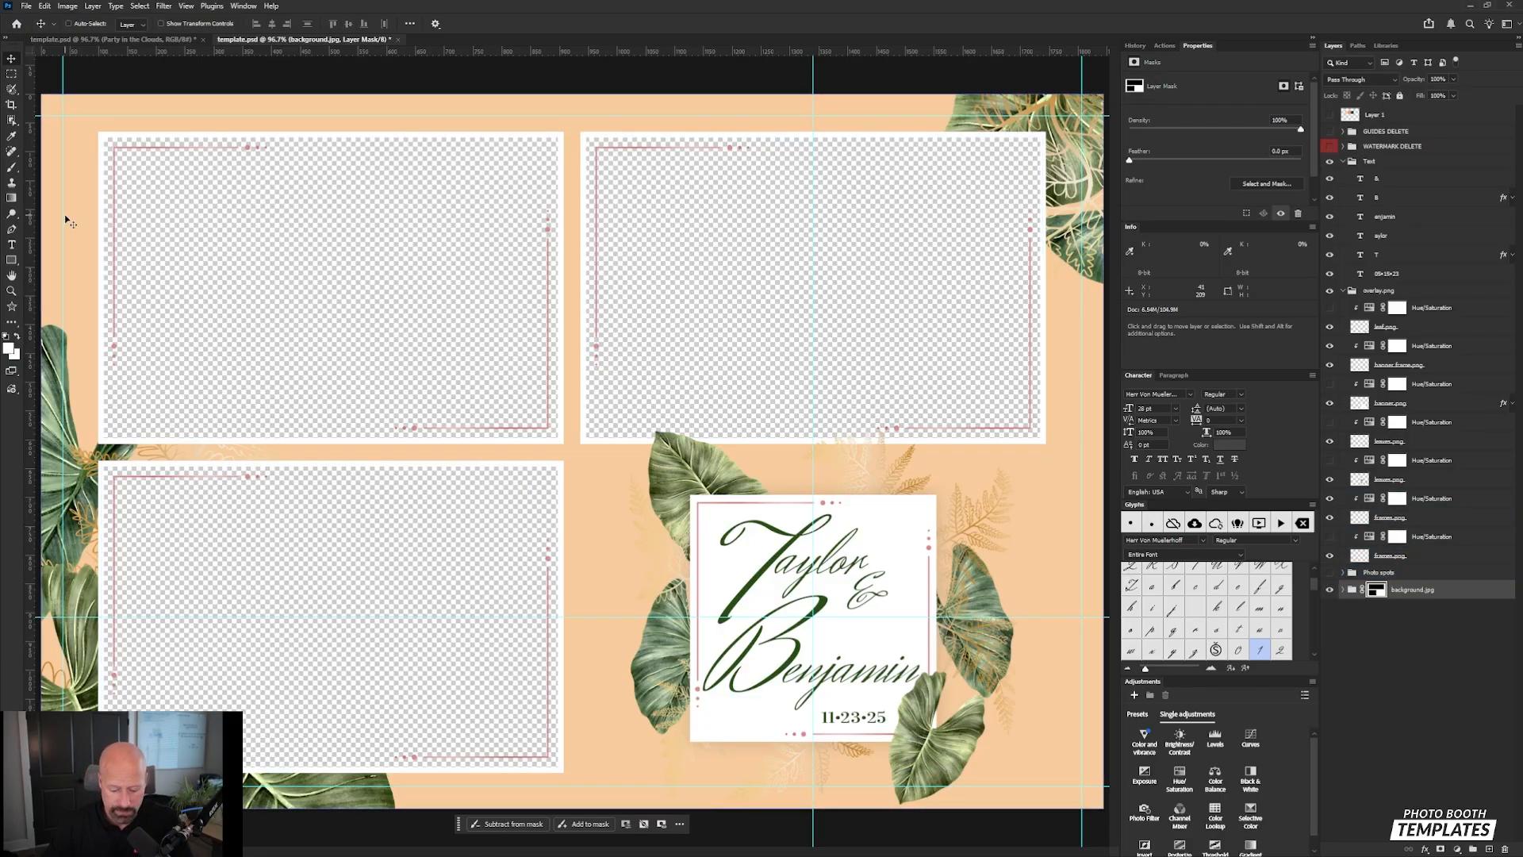
Step: Review the template's Export As settings for PNG with transparency and close them without exporting
key(ctrl+alt+shift+s)
key(ctrl+alt+shift+w)
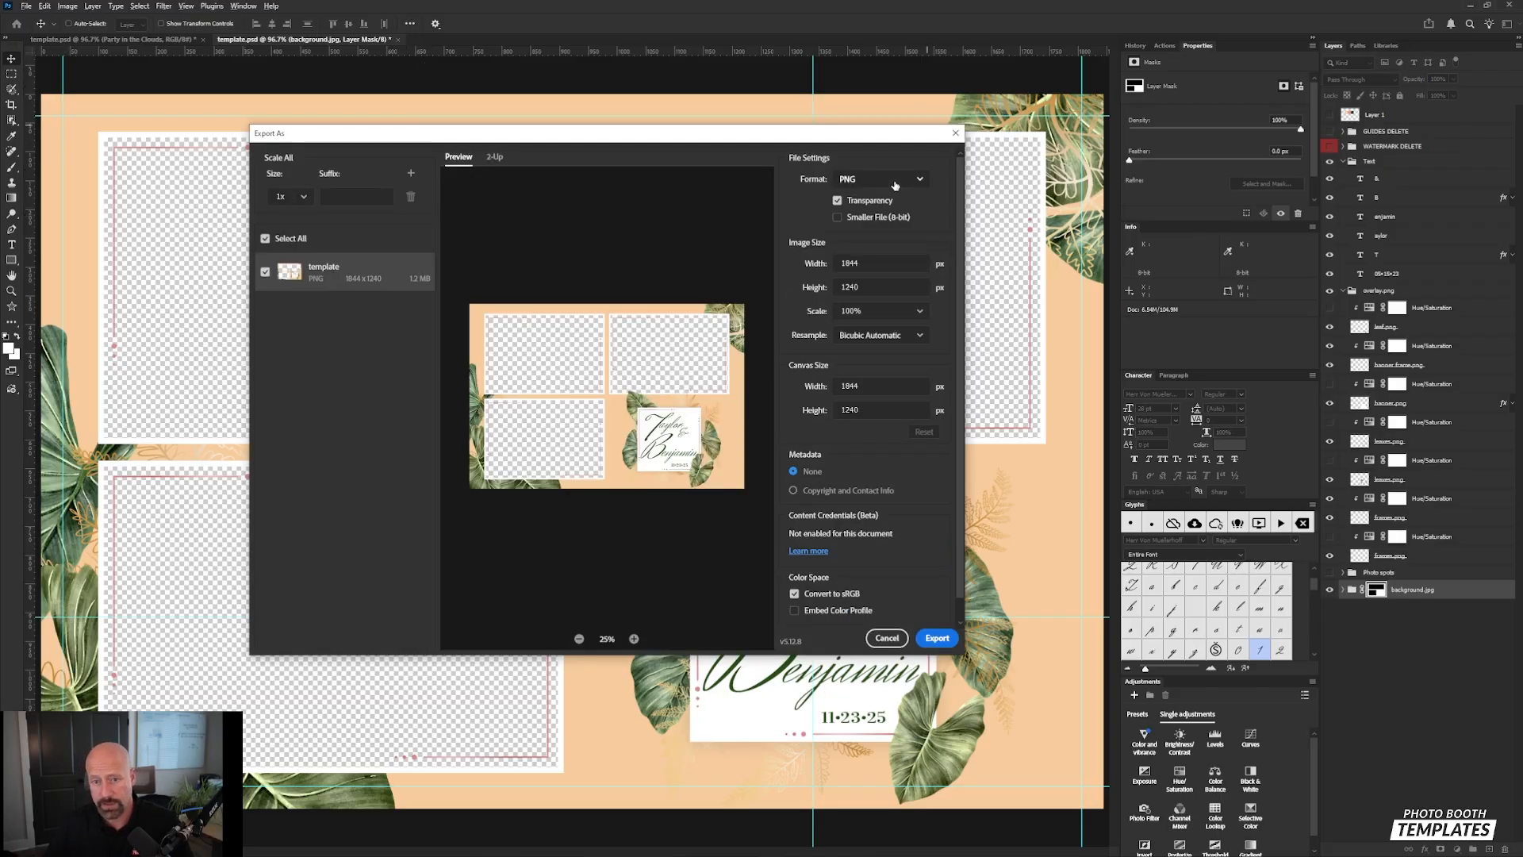
click(847, 209)
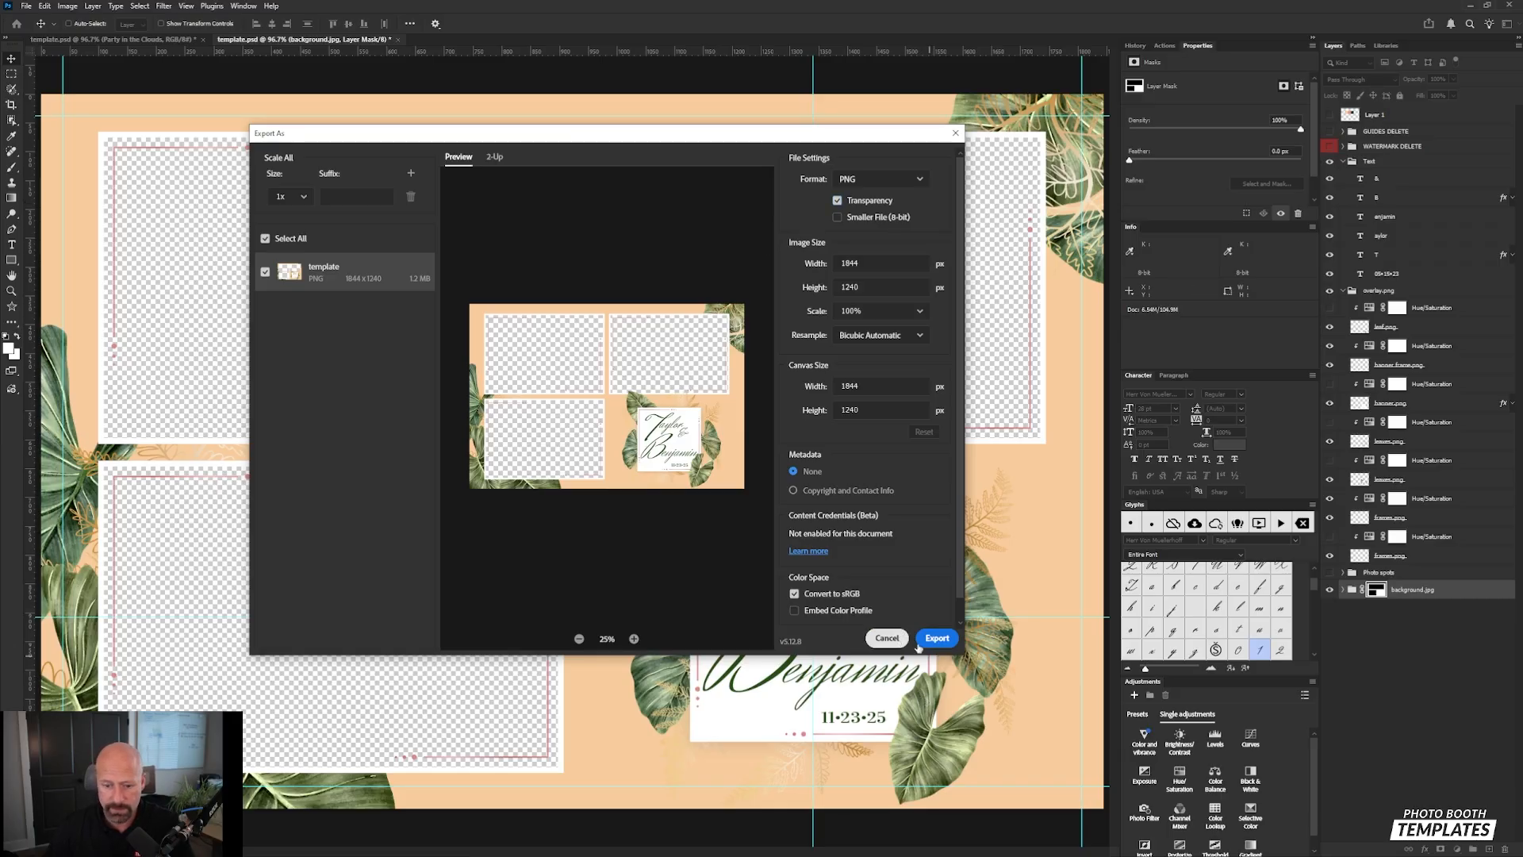
click(887, 638)
Step: Save the template and select the background.jpg layer in template-xp-landscape.psd
key(ctrl+s)
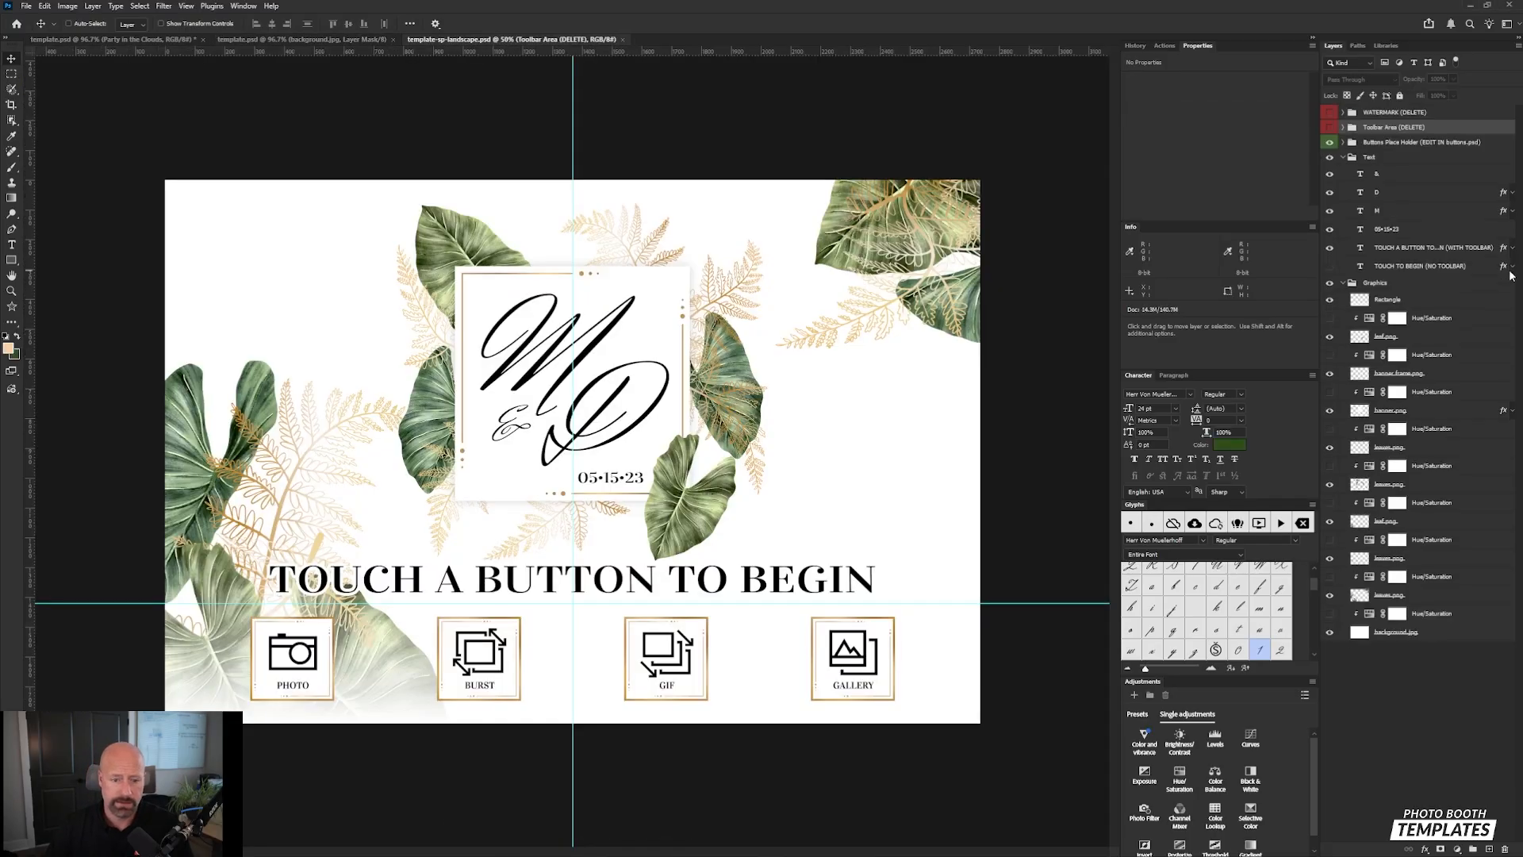
click(895, 389)
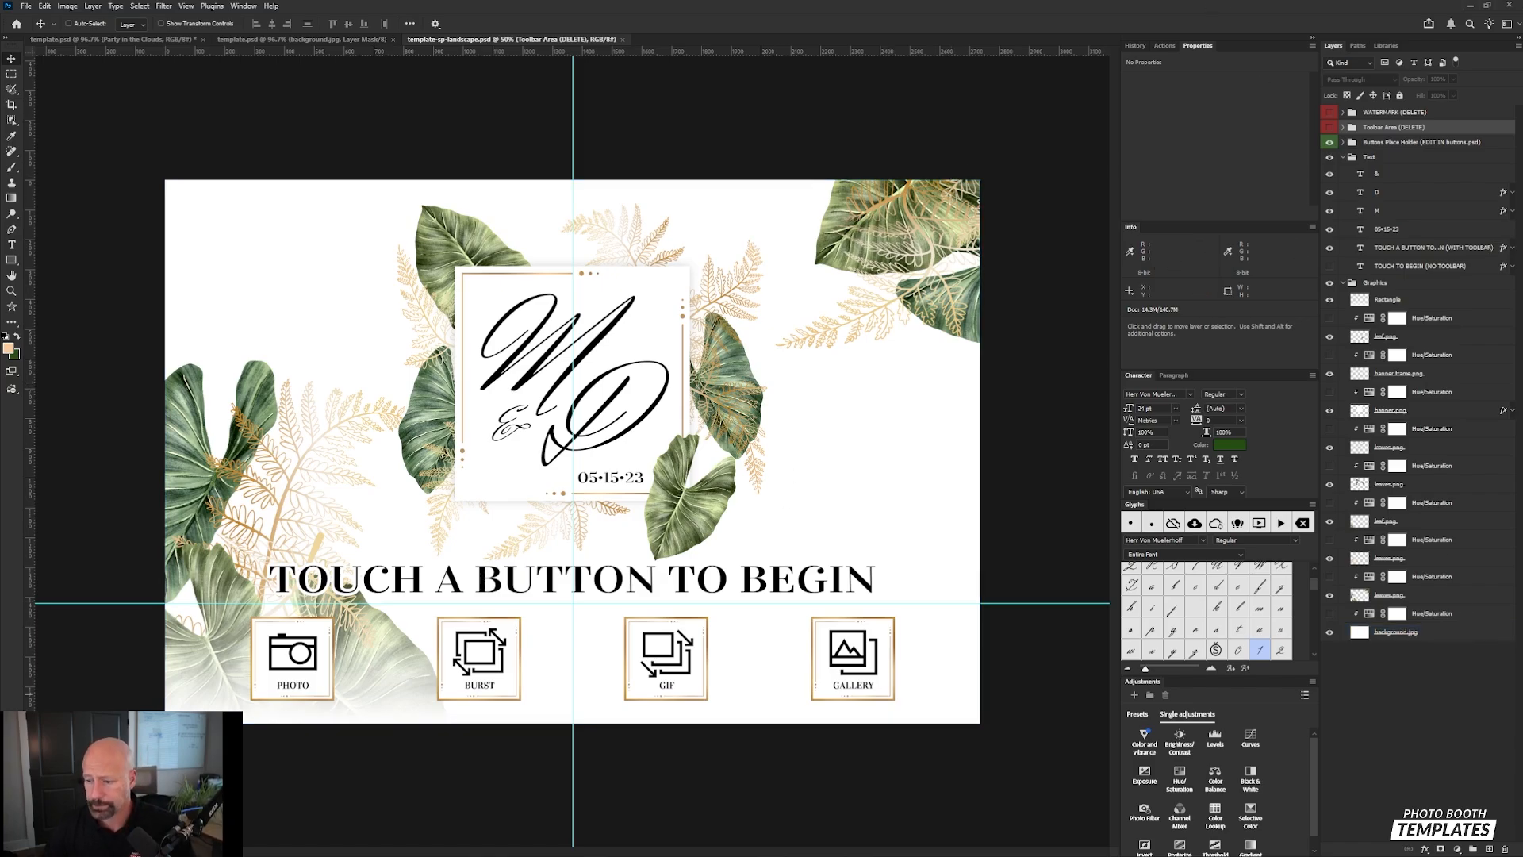
click(1440, 632)
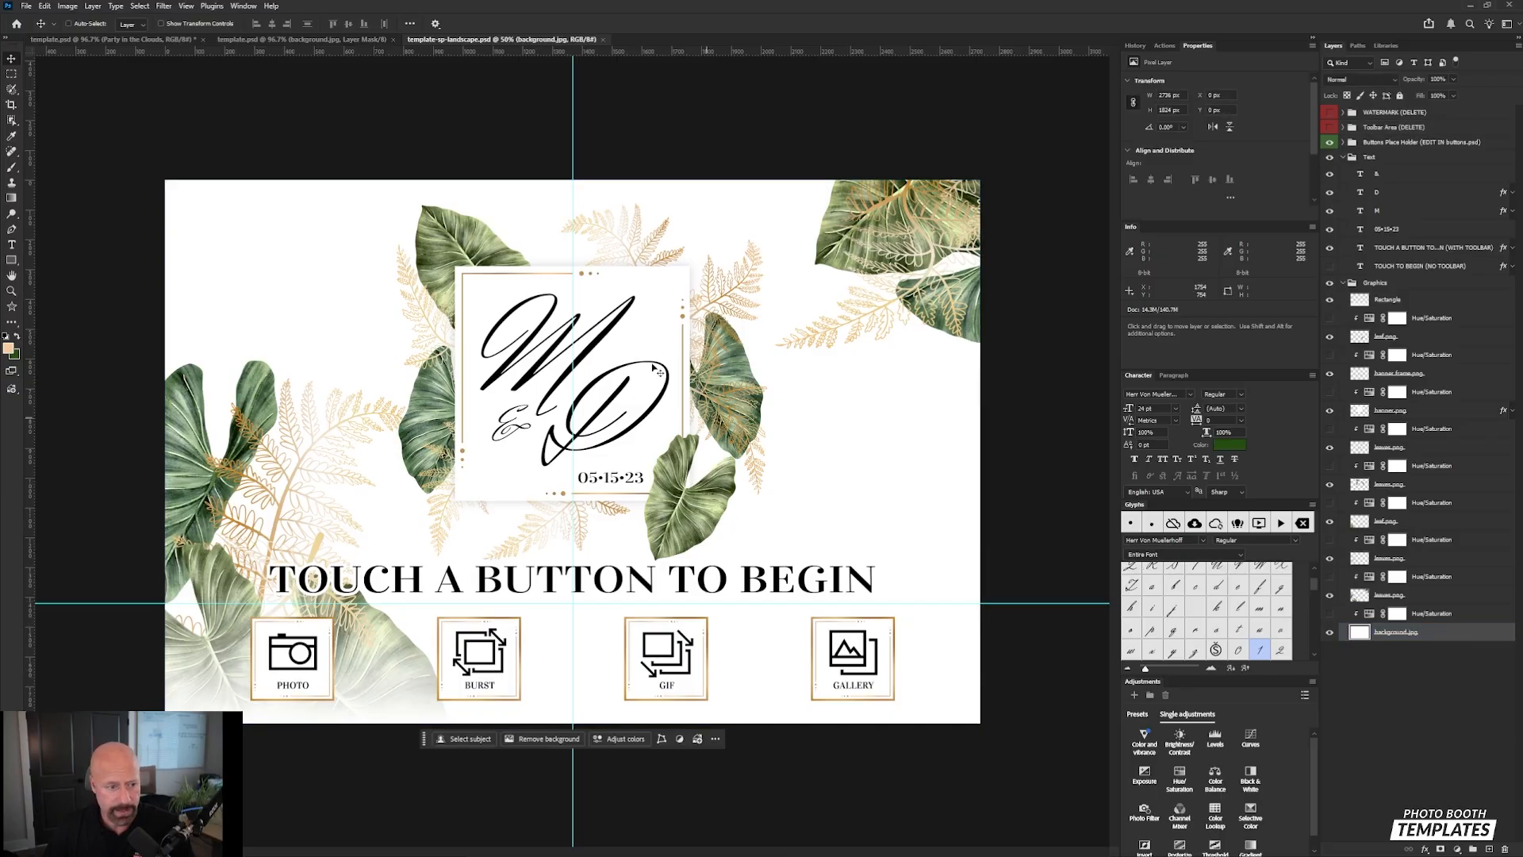
Step: Copy the colour swatch layer from template.psd into template-xp-landscape.psd and place it at the top of the layer stack
click(287, 40)
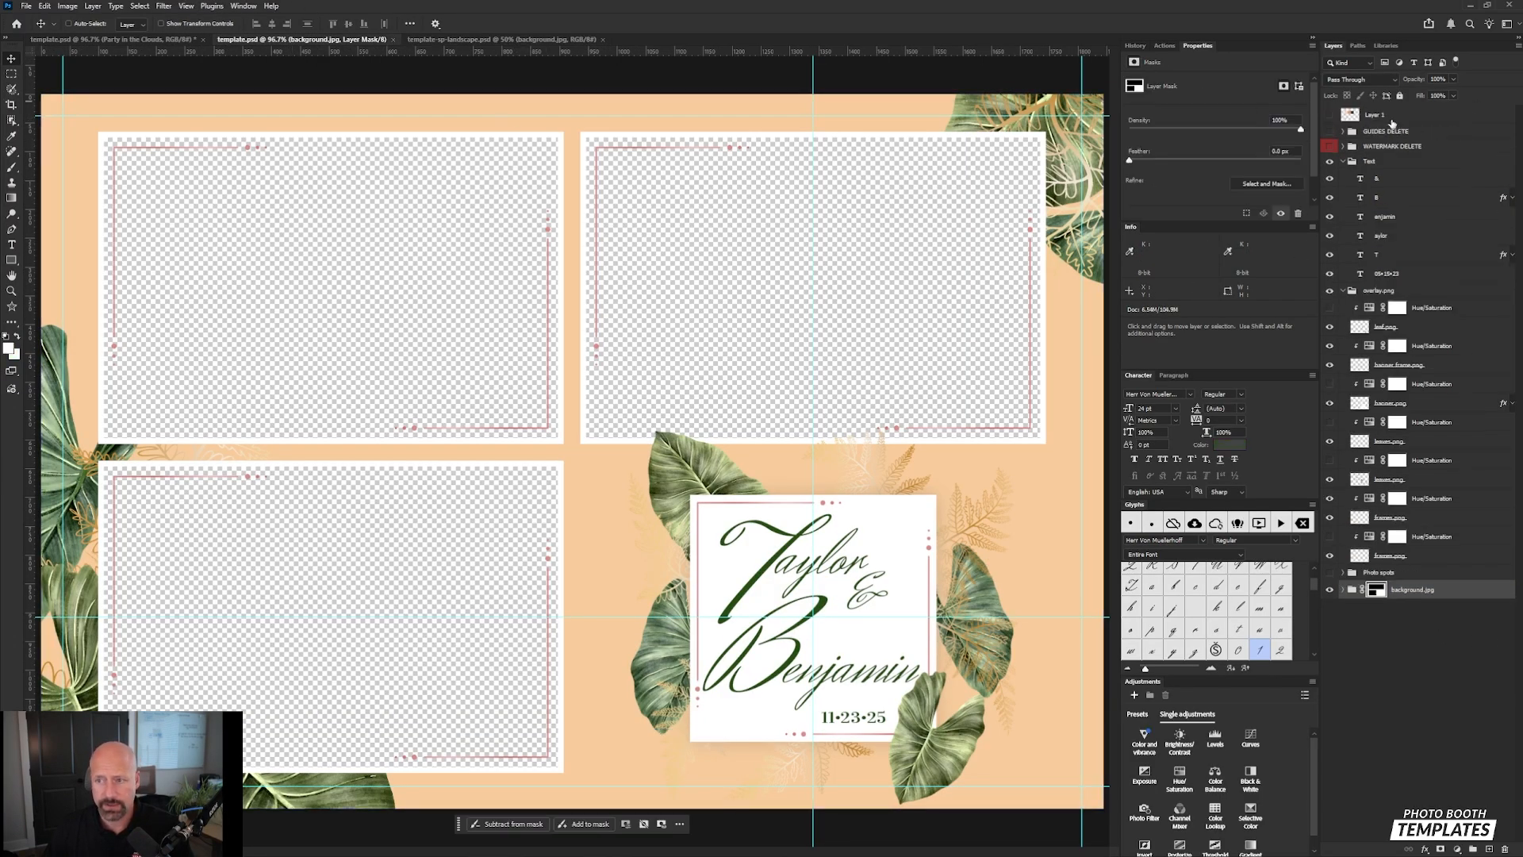
click(1329, 116)
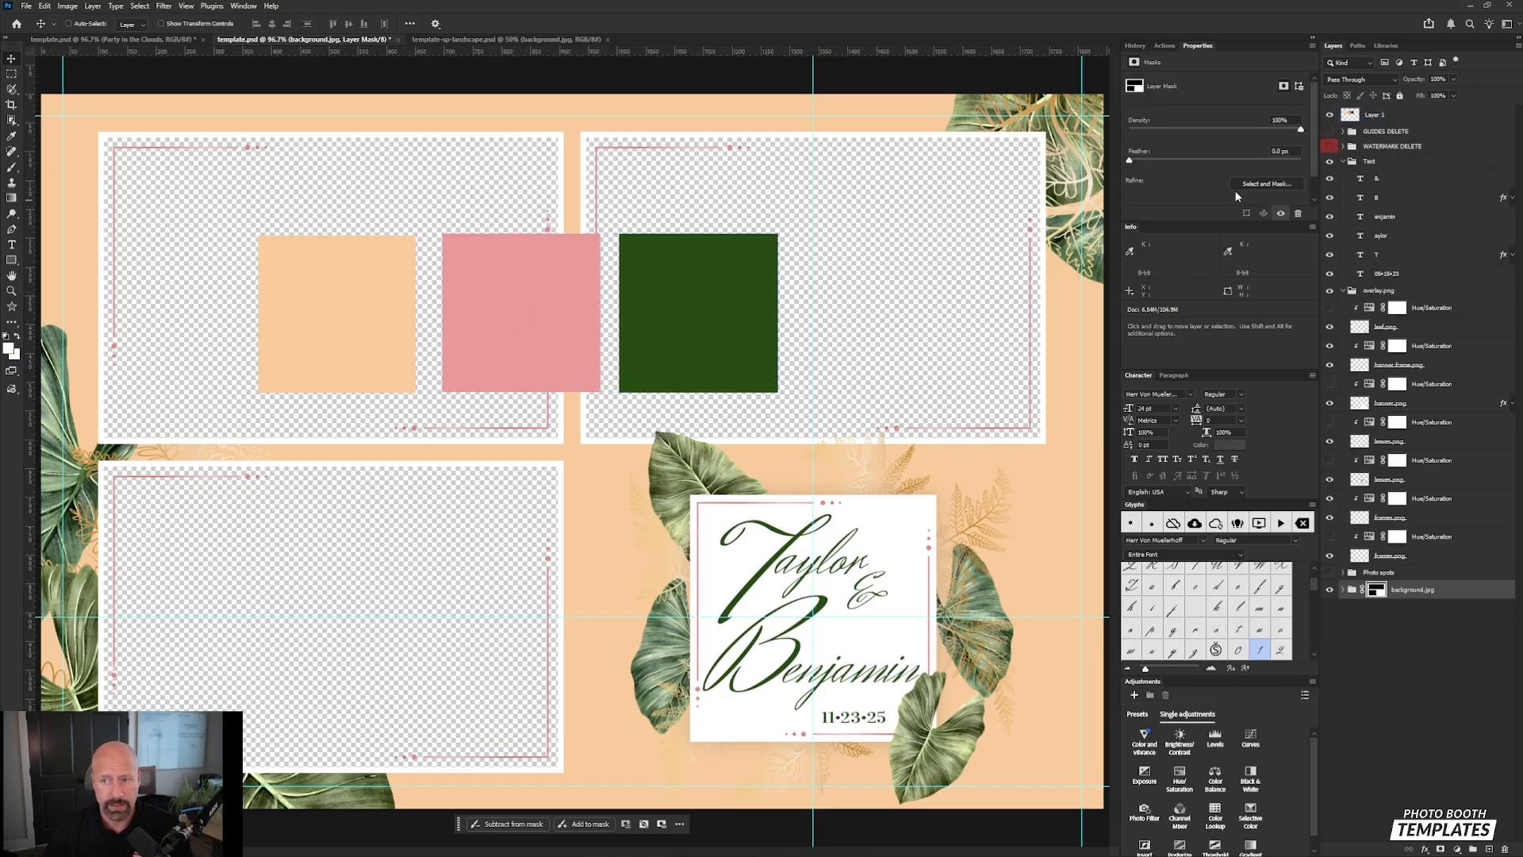
click(1393, 116)
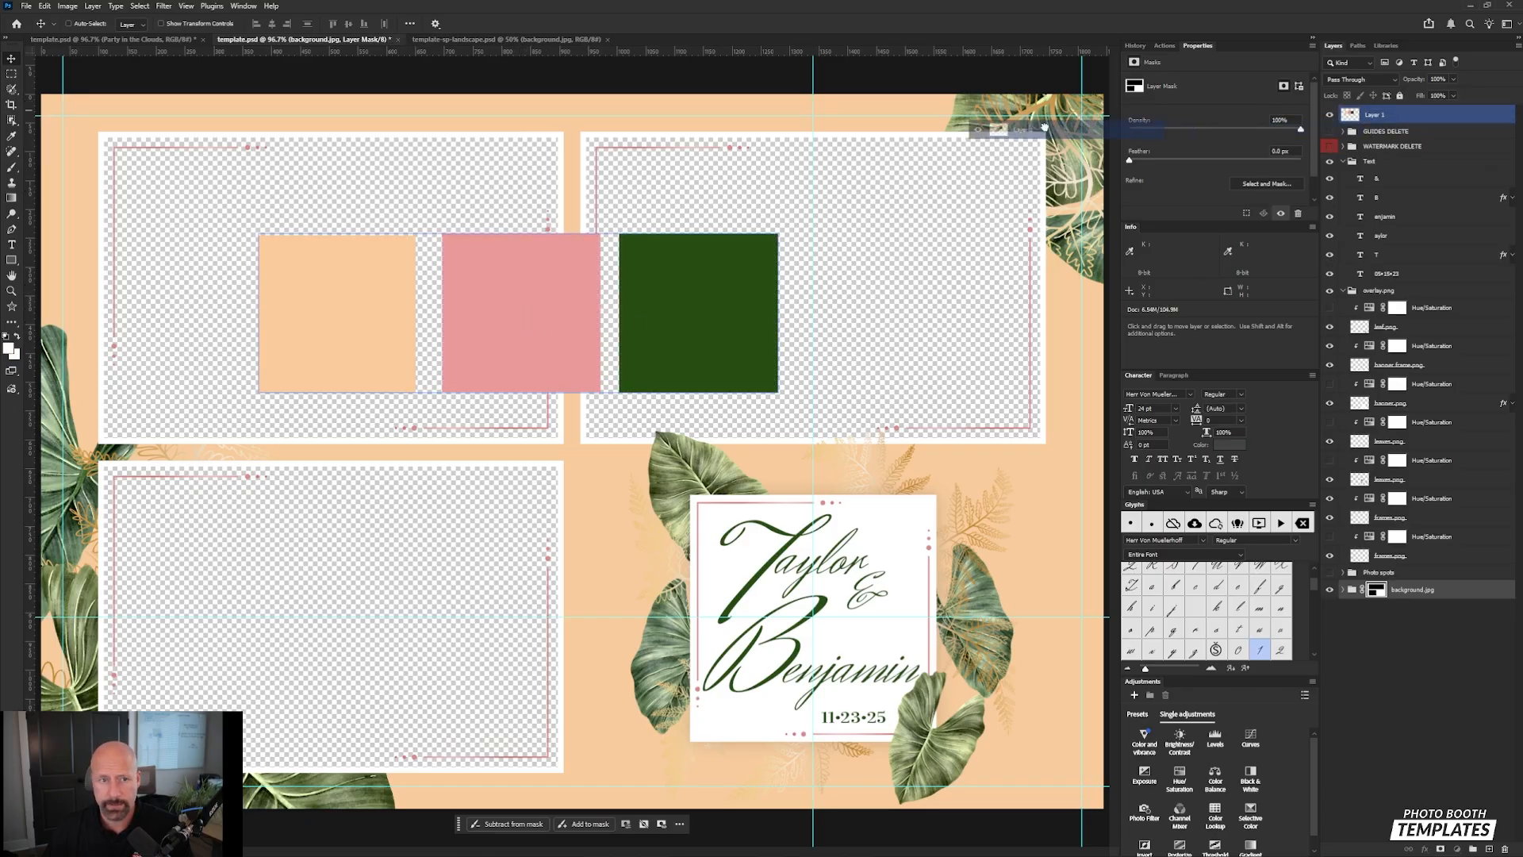
click(512, 39)
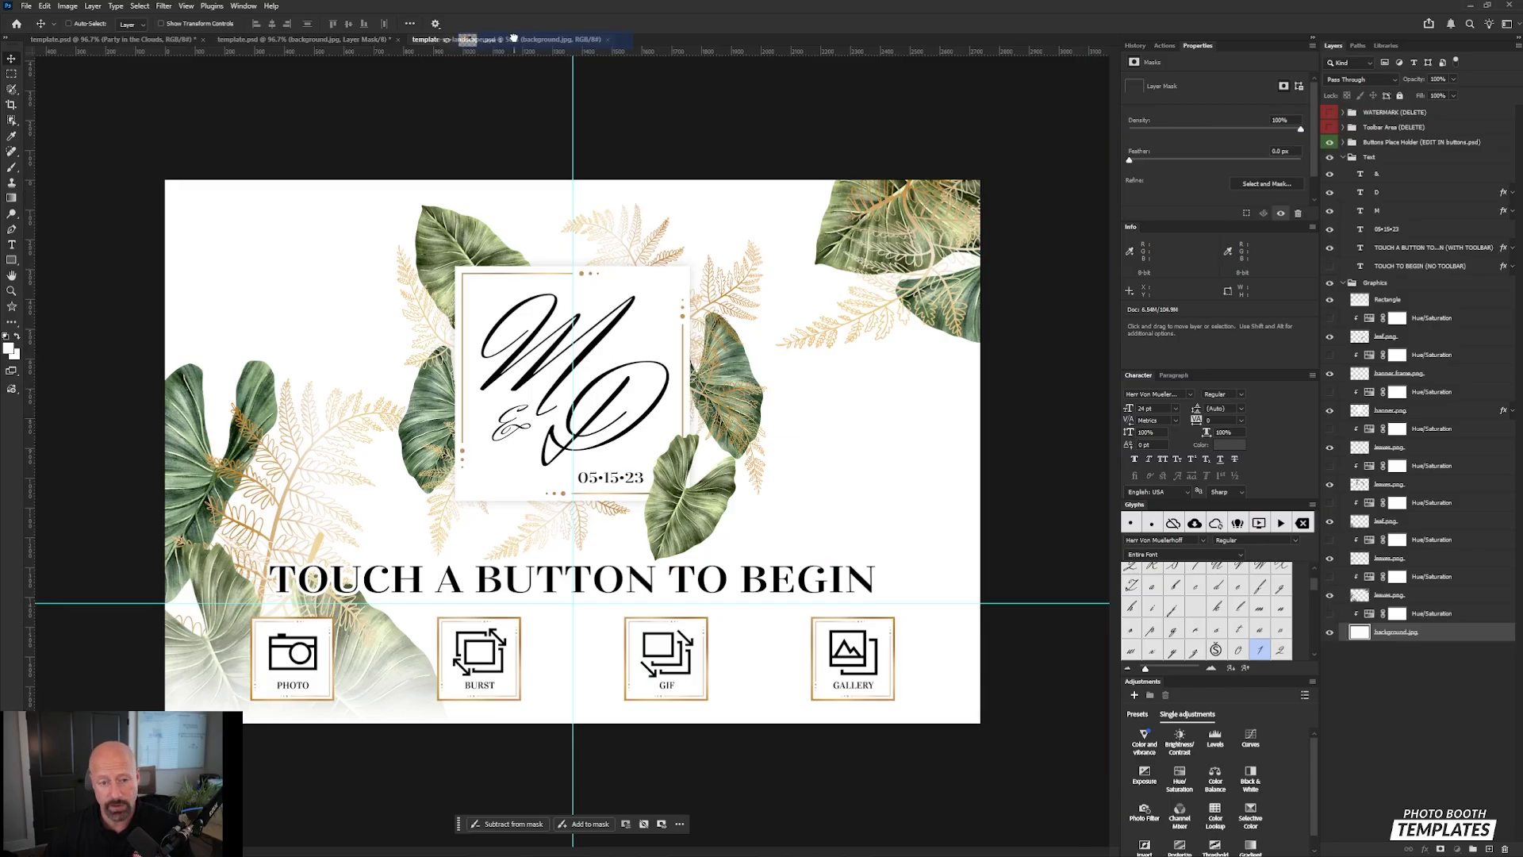
drag(514, 37, 579, 228)
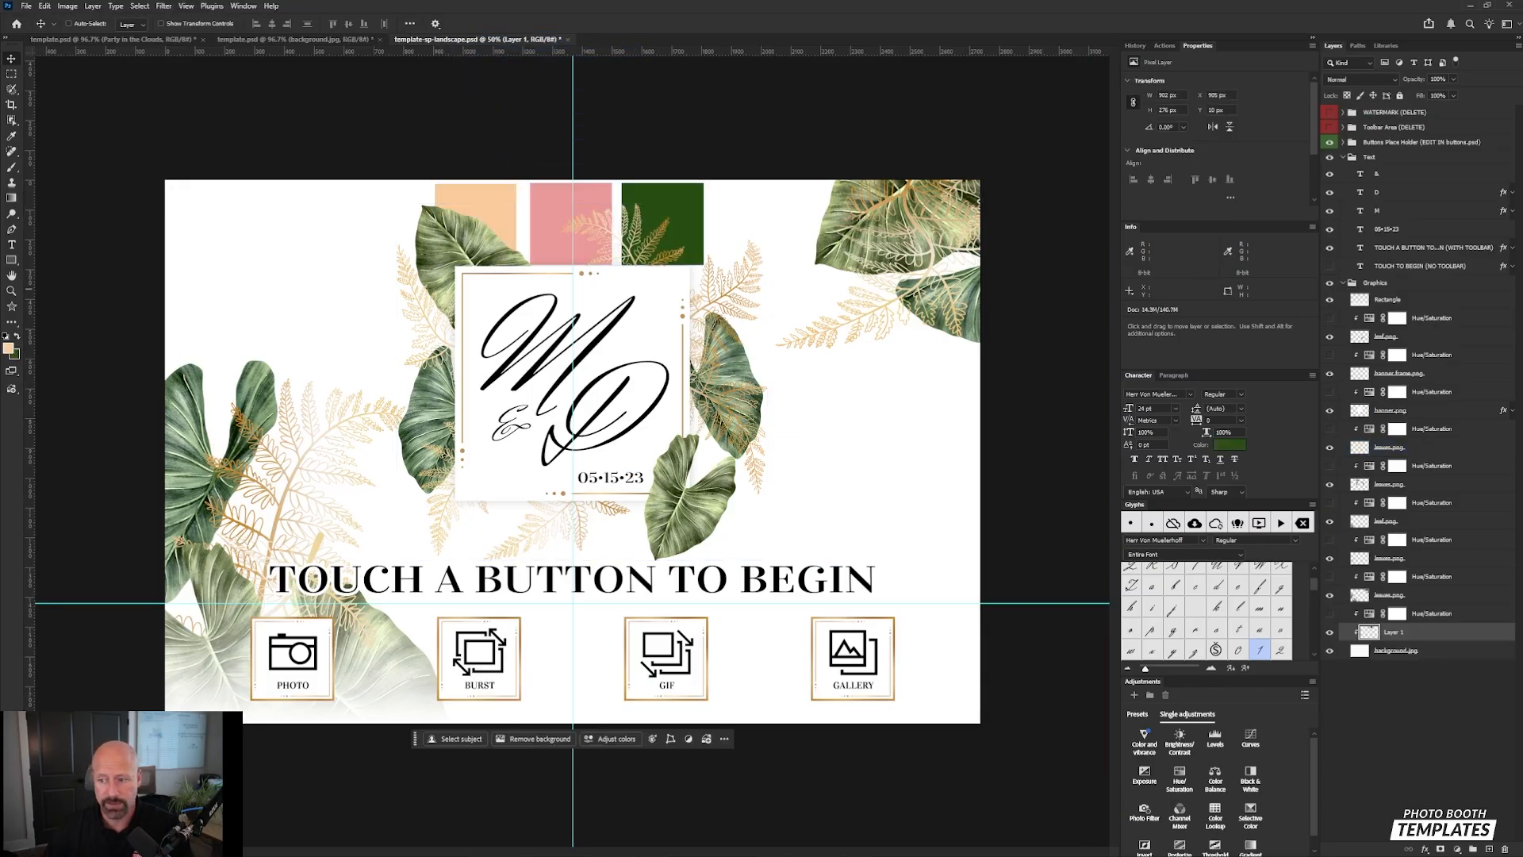
drag(1421, 634, 1403, 103)
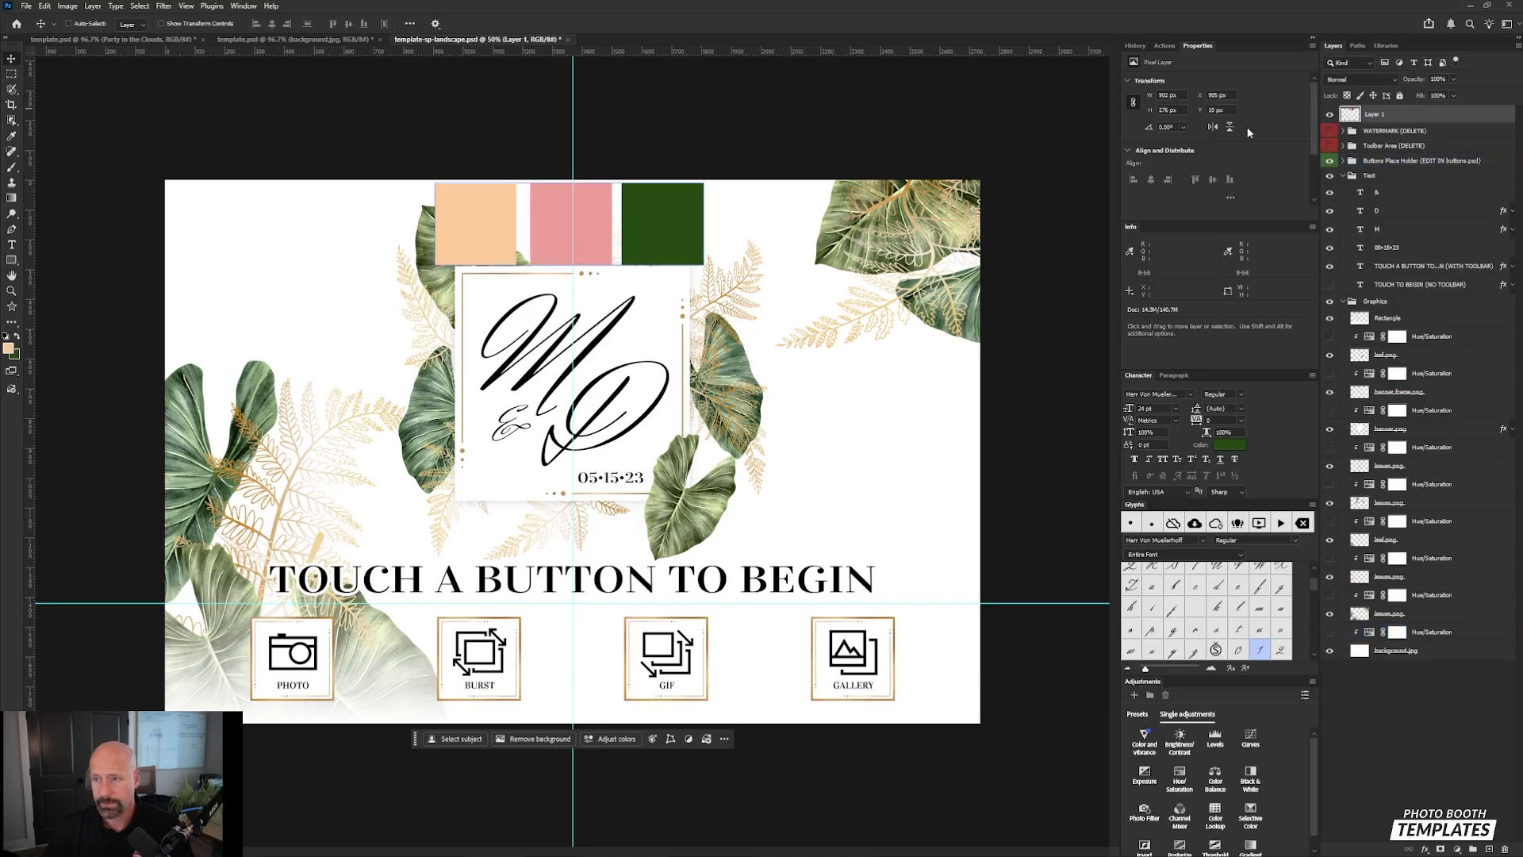
Step: Hide the colour swatch layer in template.psd and move the landscape file's swatches down over the initials on the card
click(314, 38)
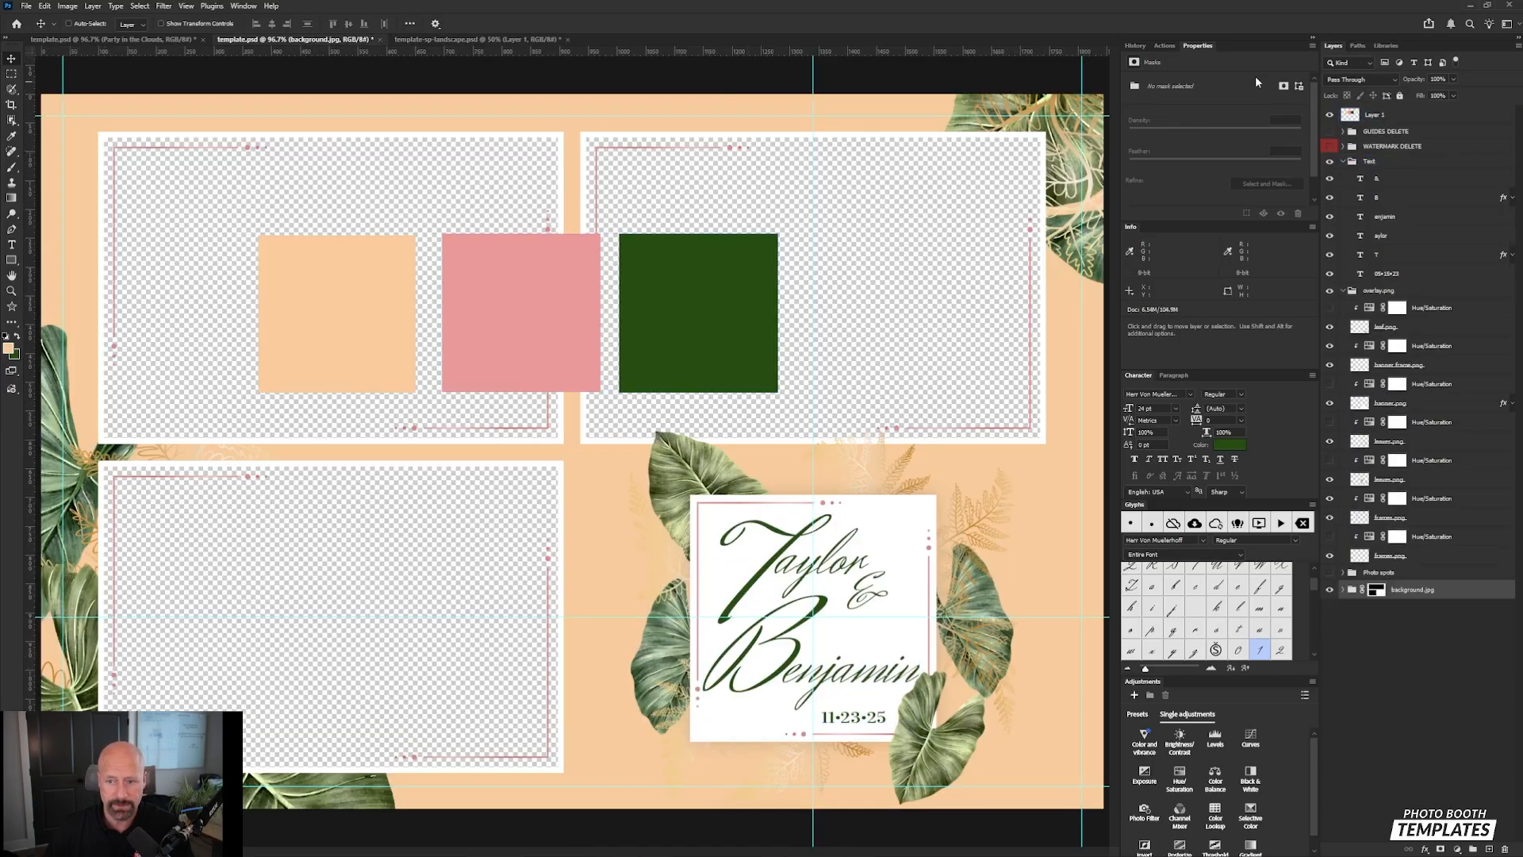
click(1330, 115)
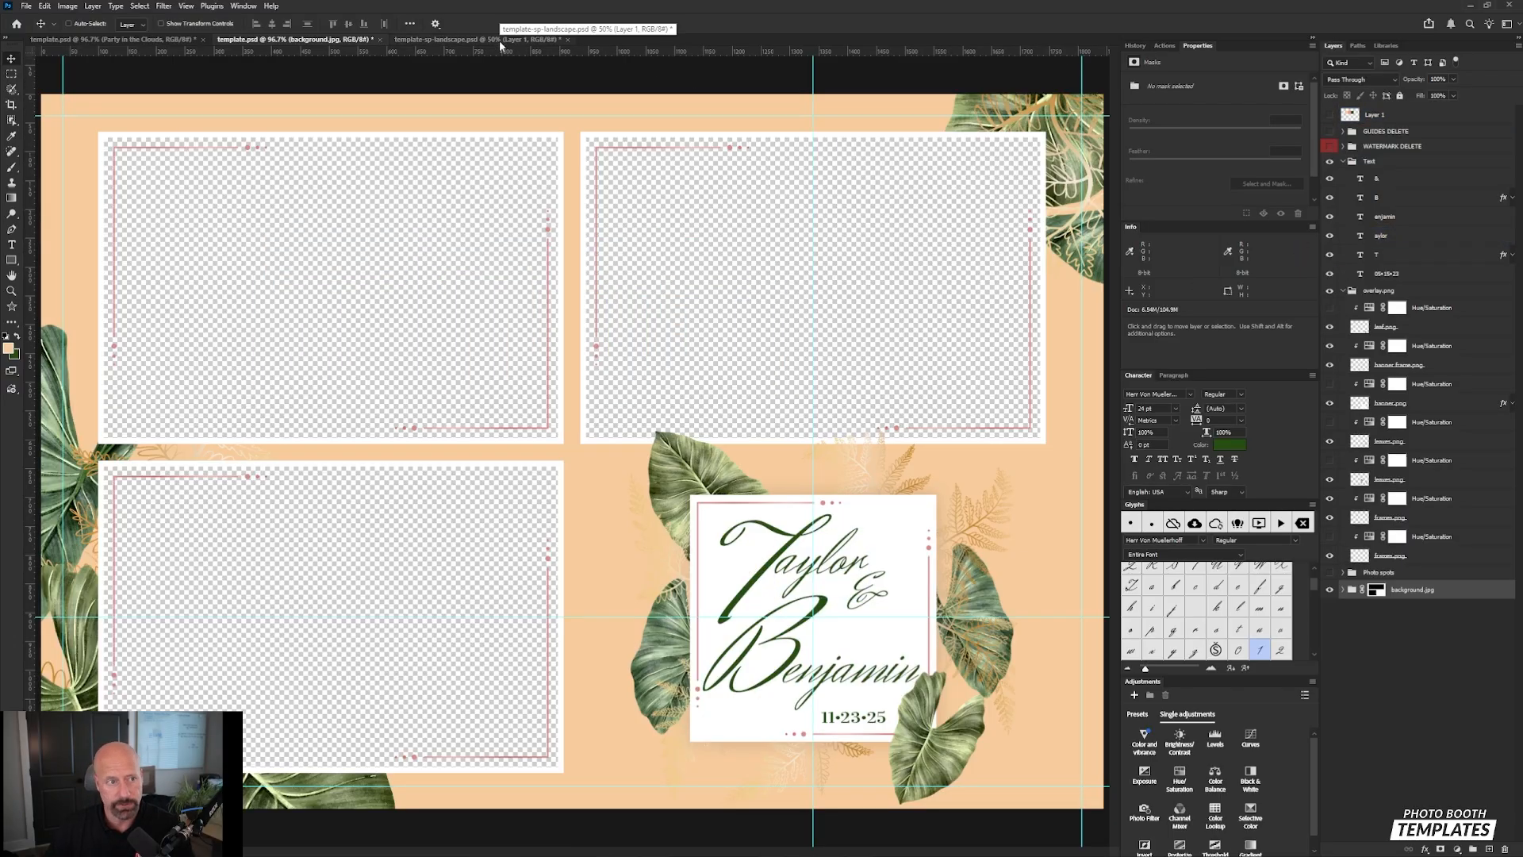
click(444, 38)
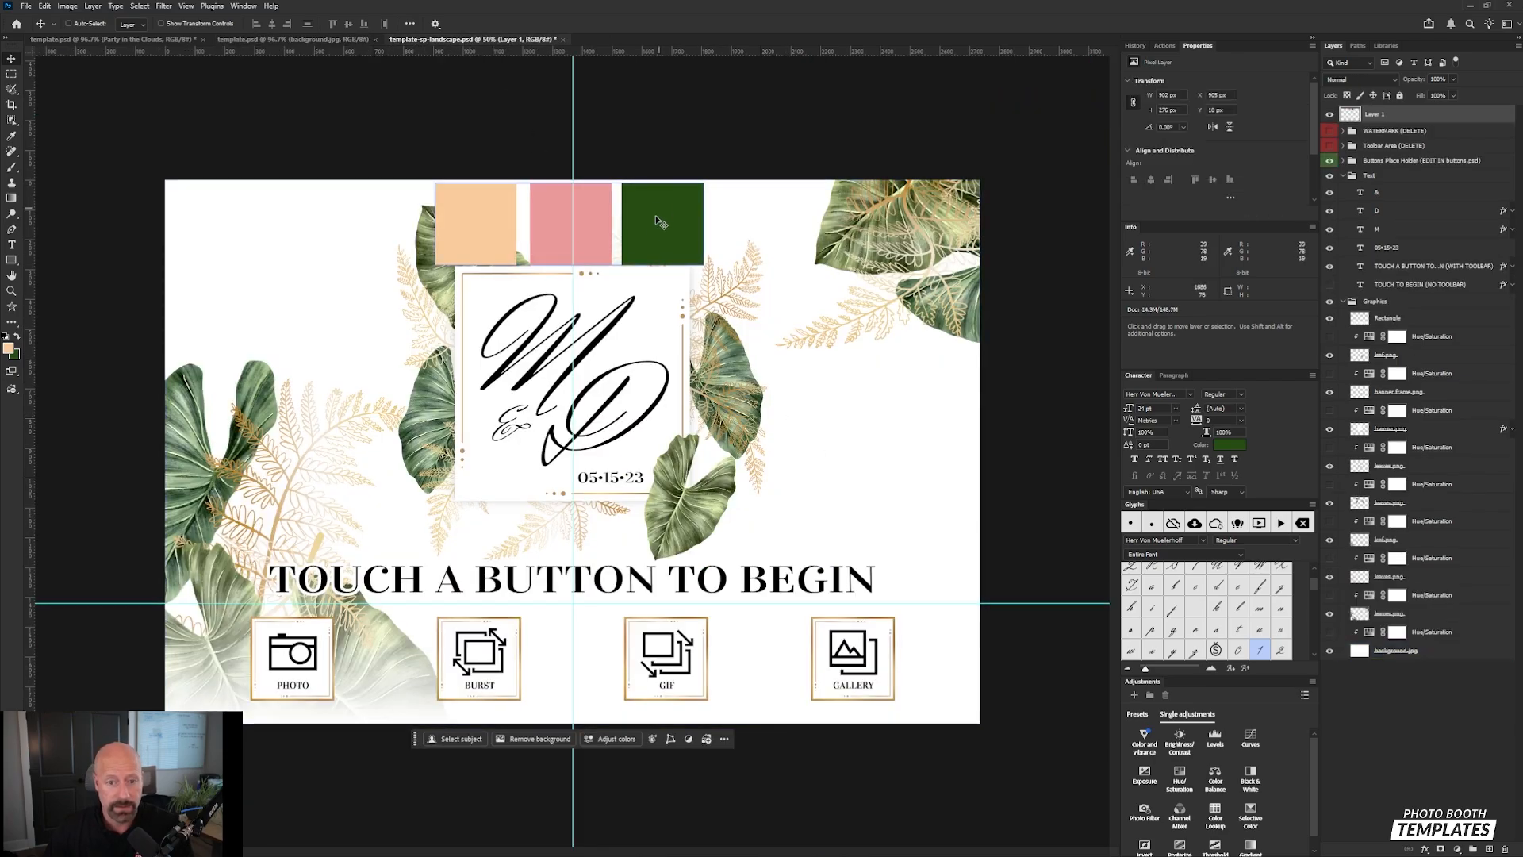
drag(654, 225, 666, 395)
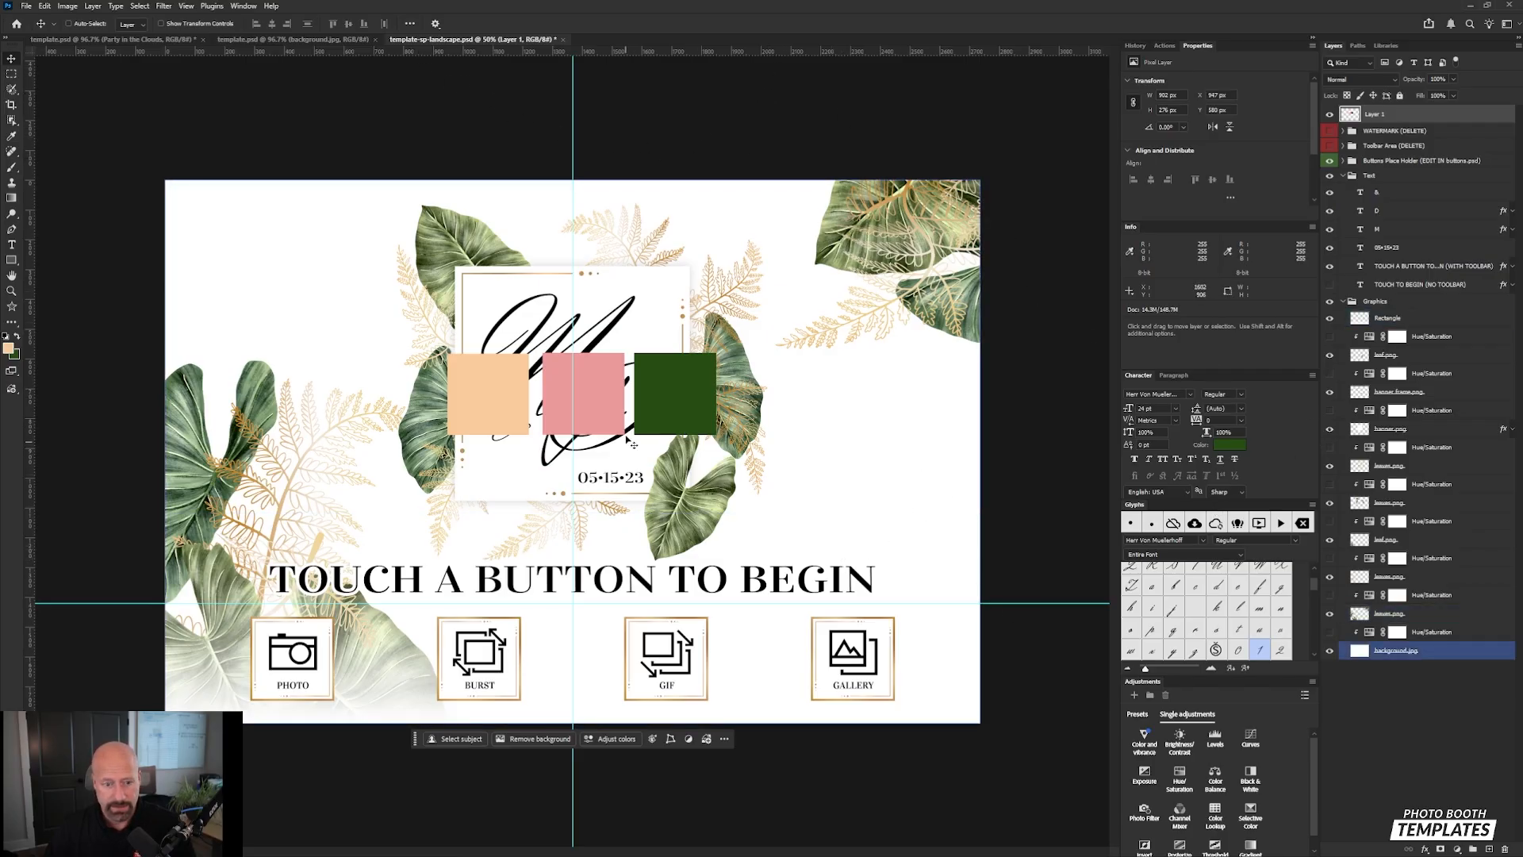
Step: Copy the background's Hue/Saturation adjustment from template.psd onto background.jpg in the landscape file and set its Lightness to -10
click(1481, 657)
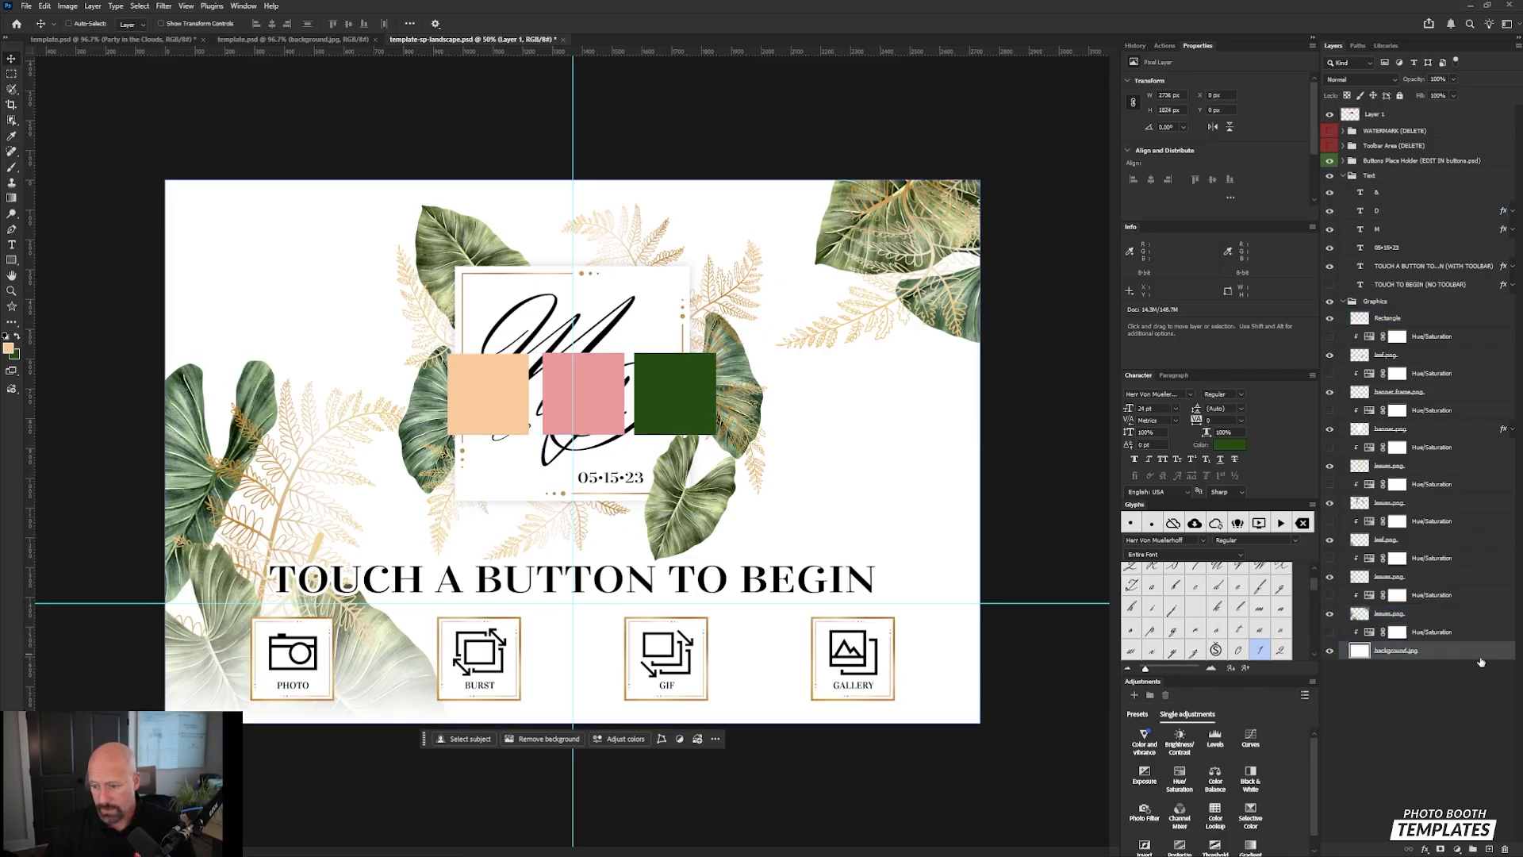
click(322, 39)
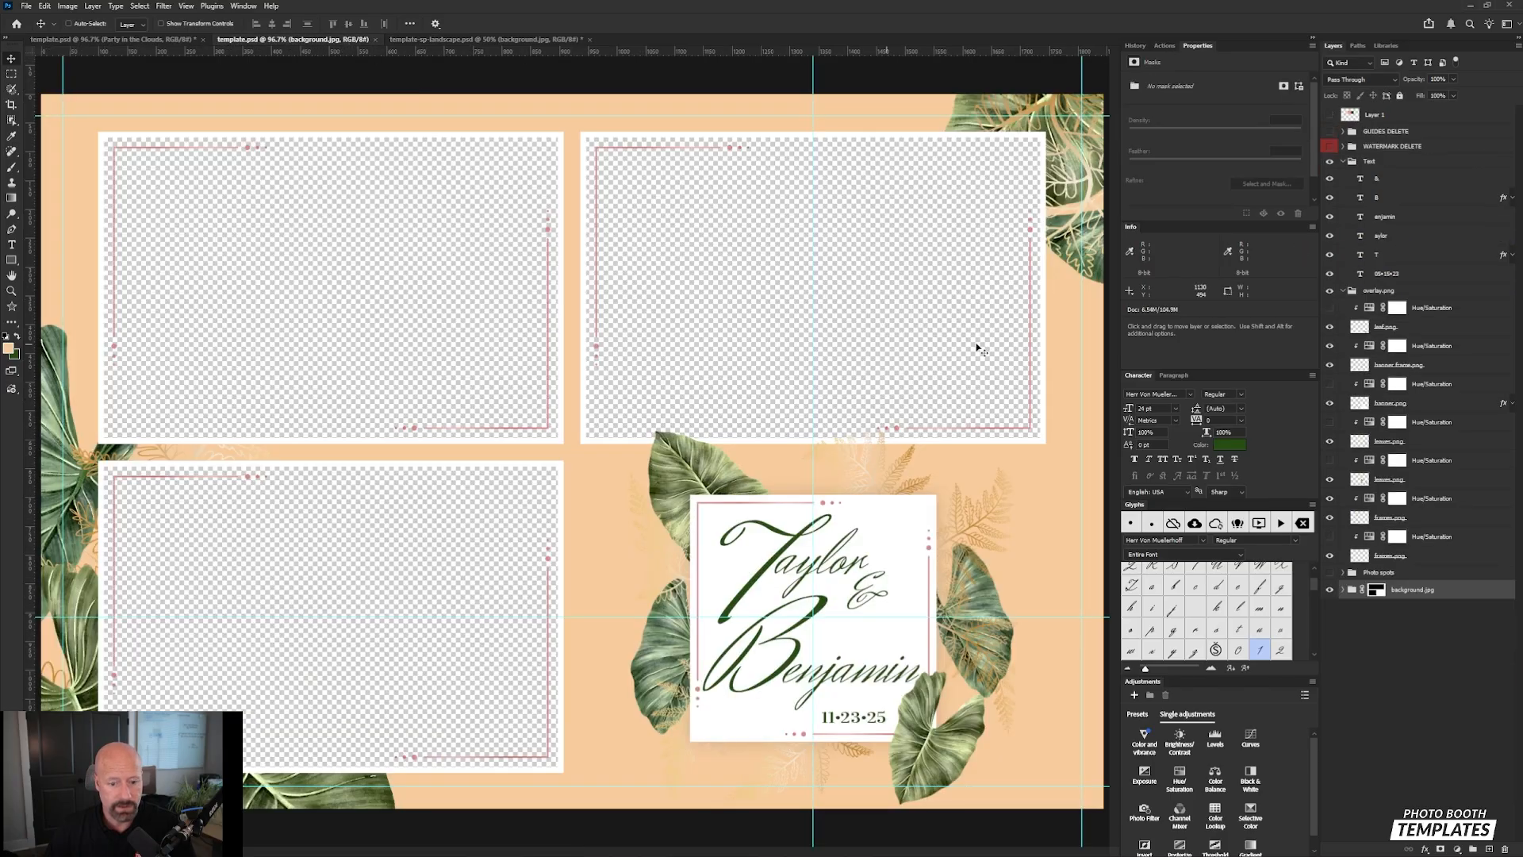
click(1346, 591)
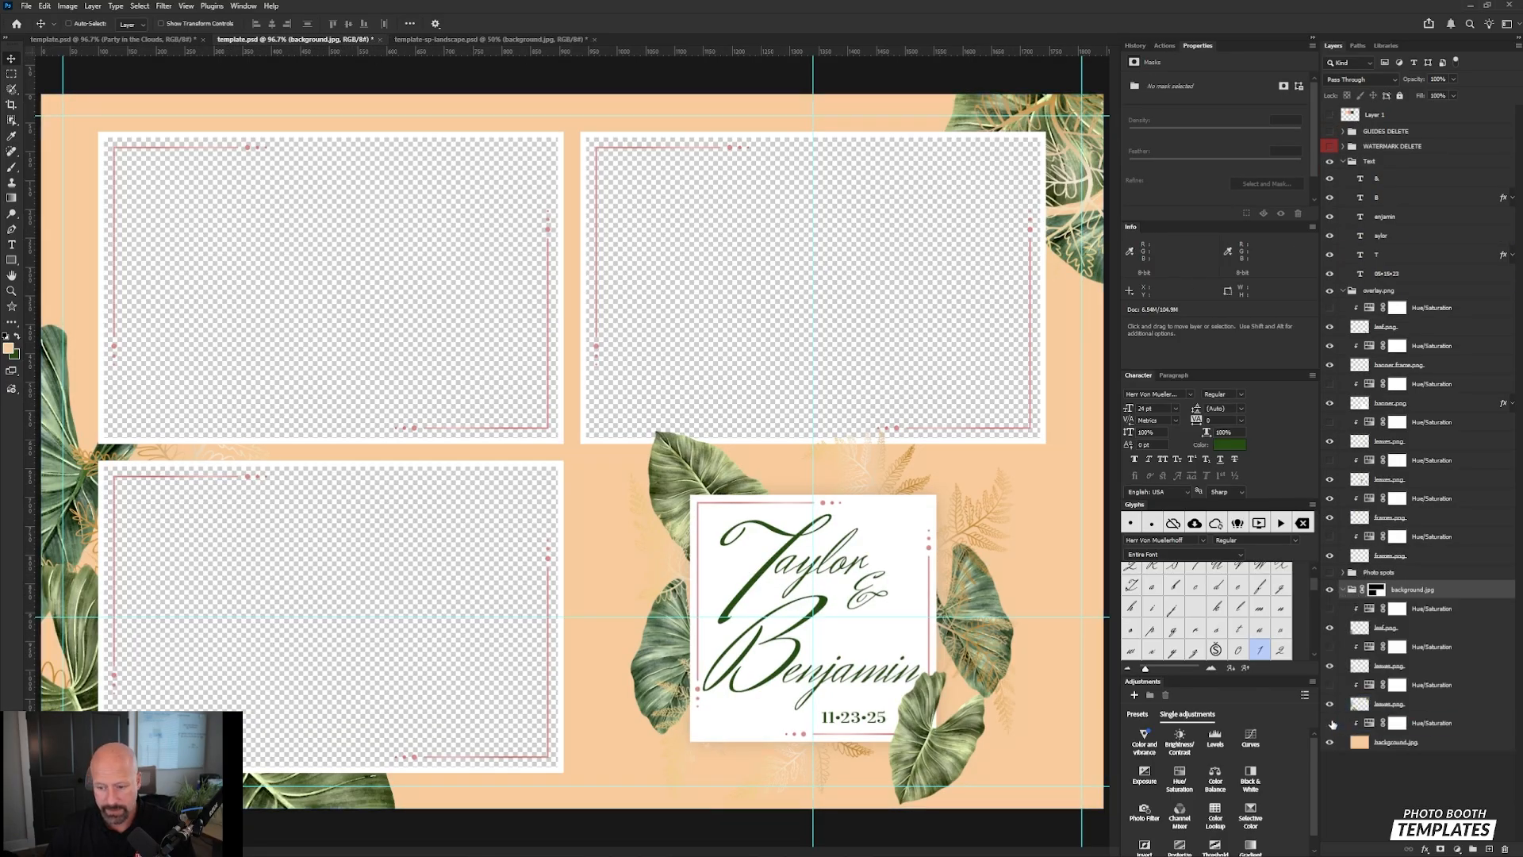
click(1330, 723)
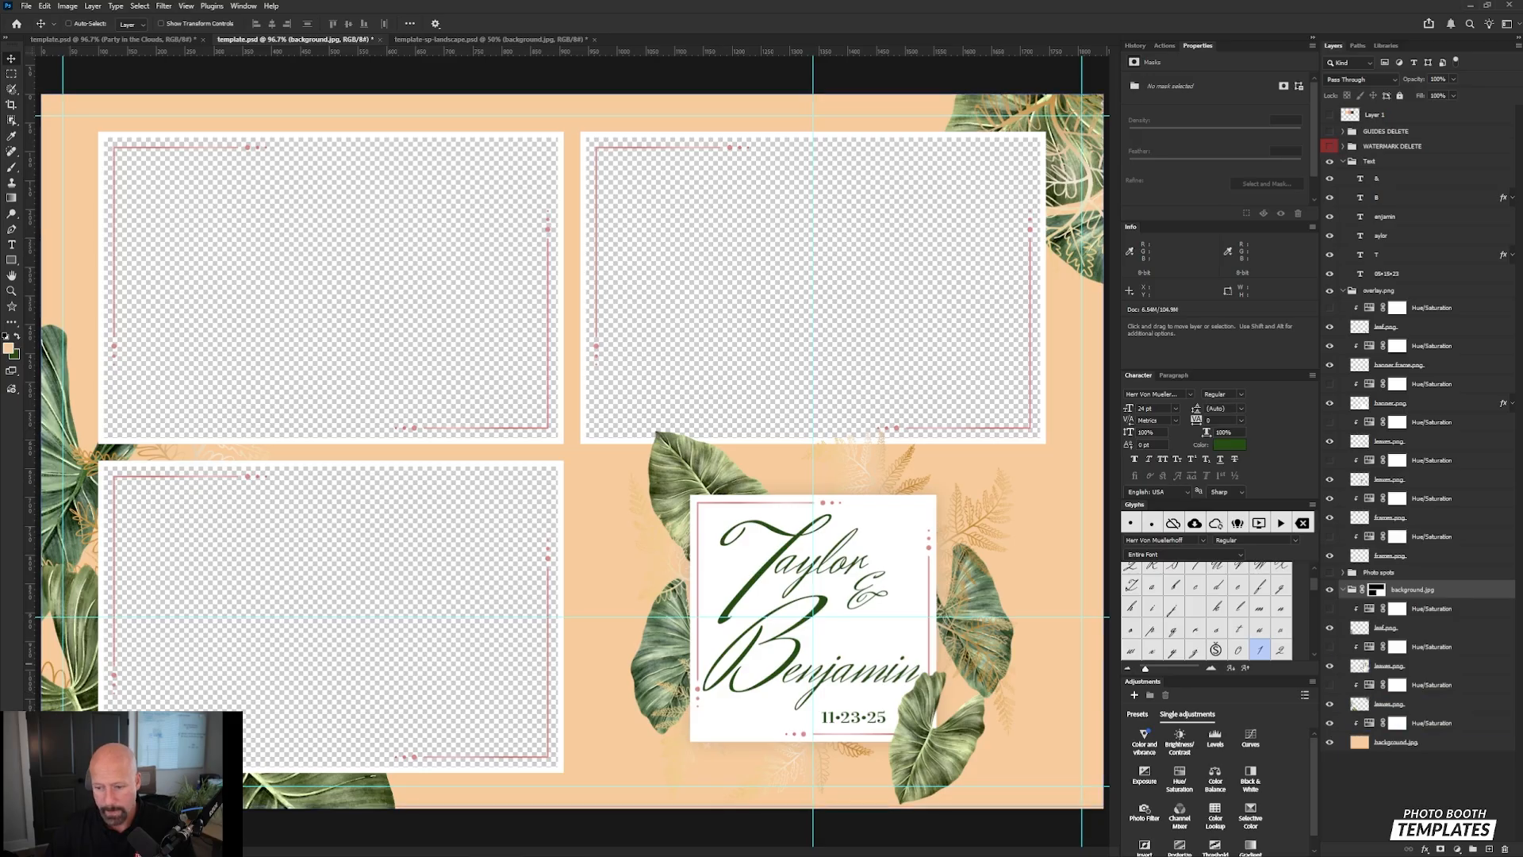
click(1360, 742)
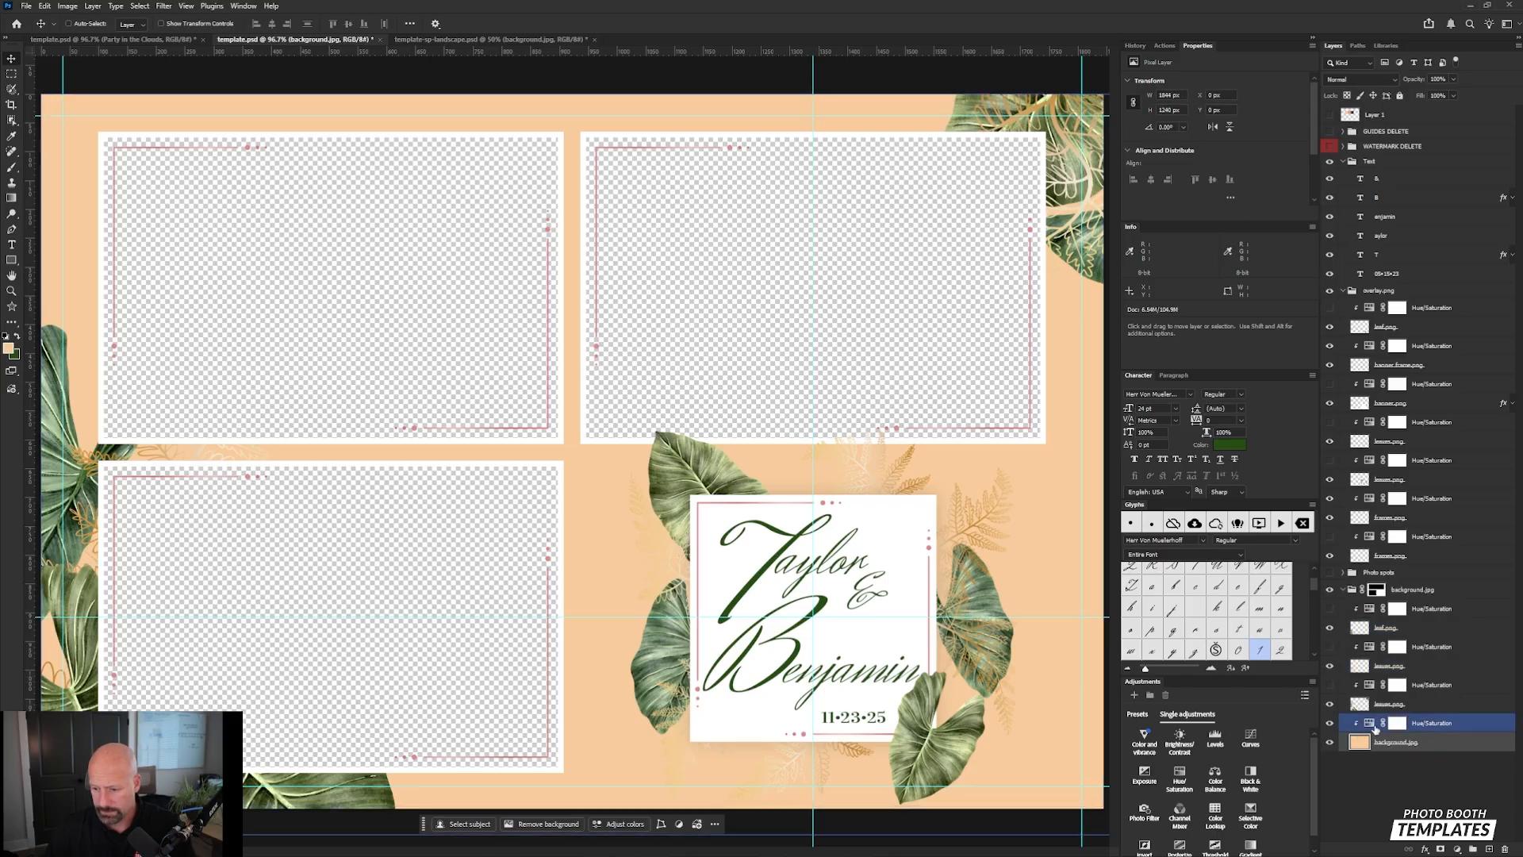
click(1376, 726)
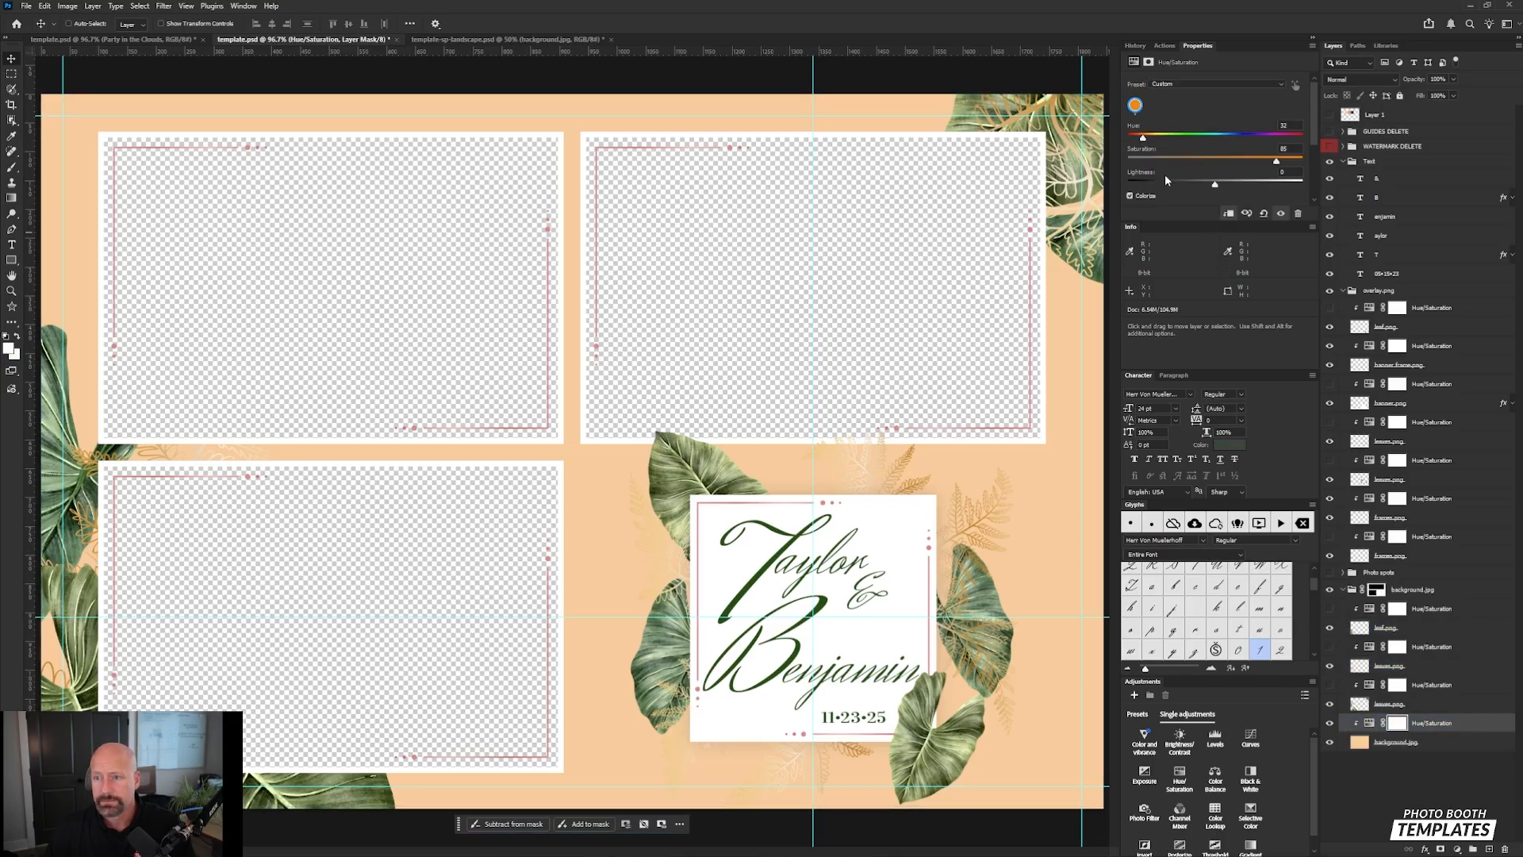
drag(1372, 725, 637, 419)
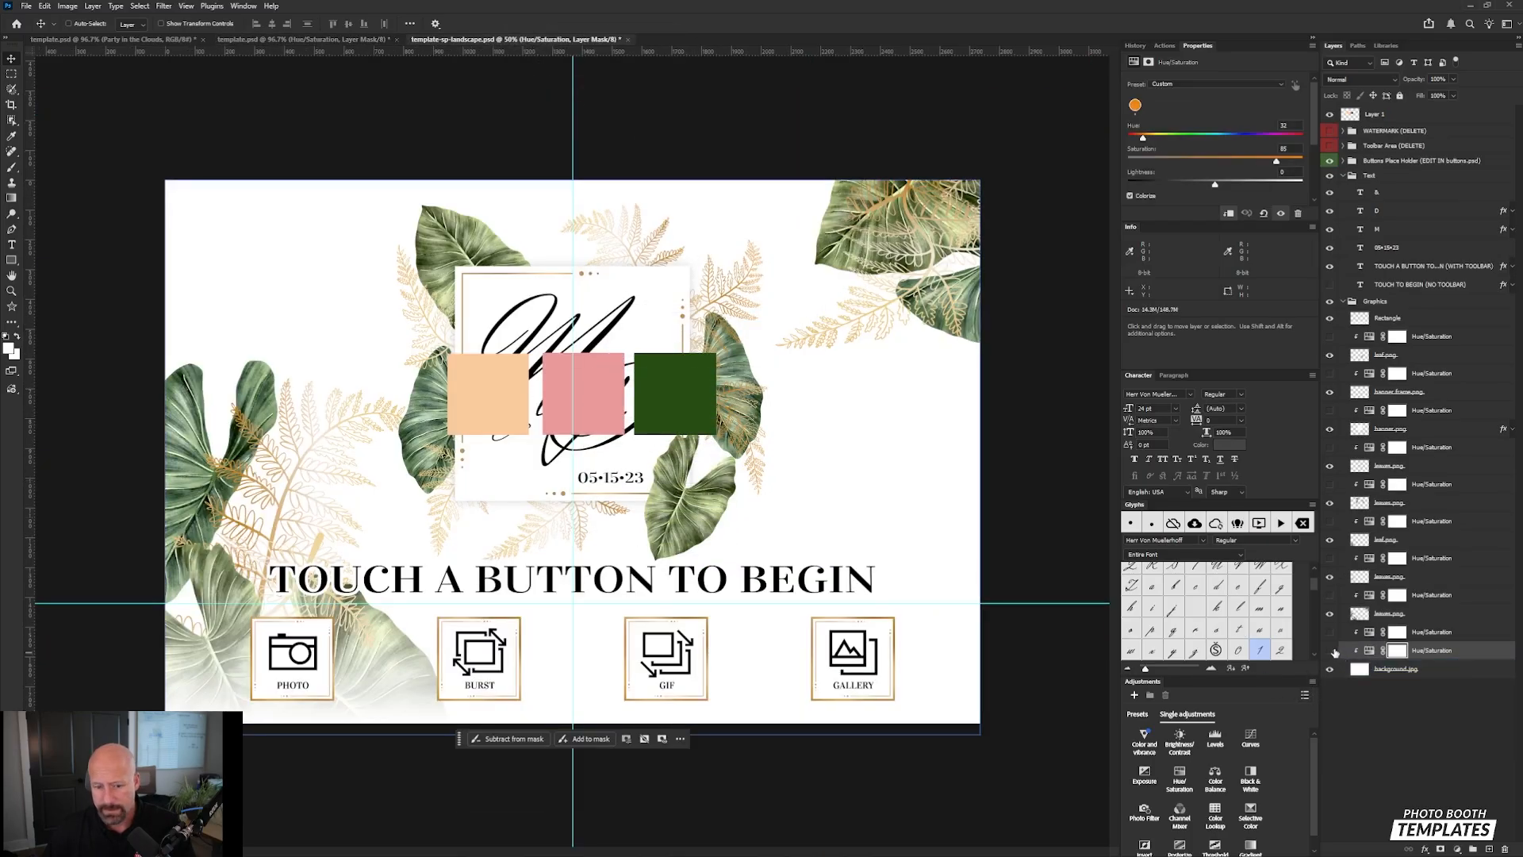
click(1370, 653)
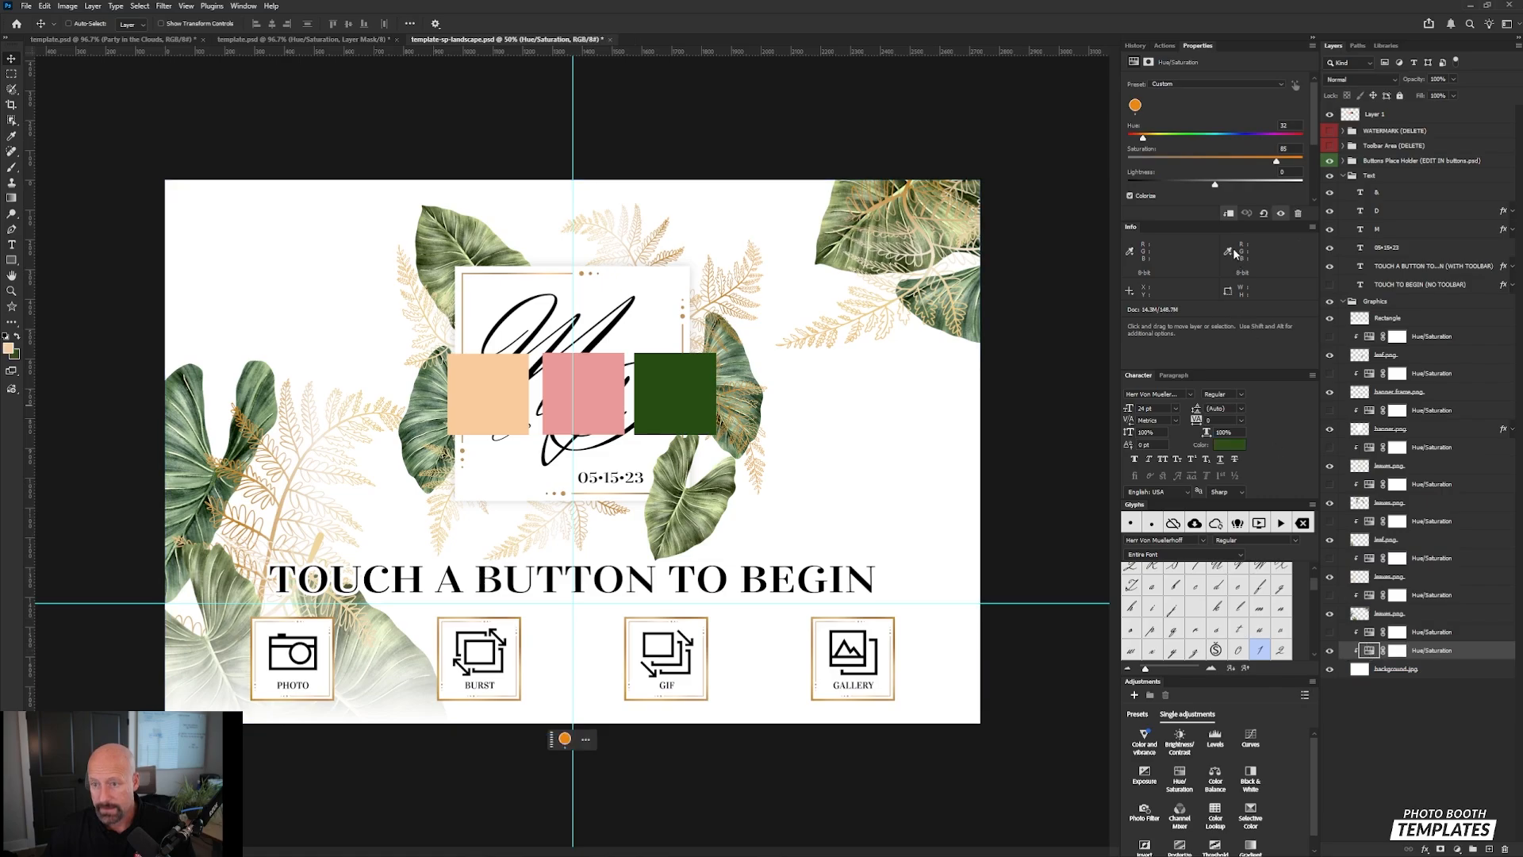
drag(1210, 184, 1195, 189)
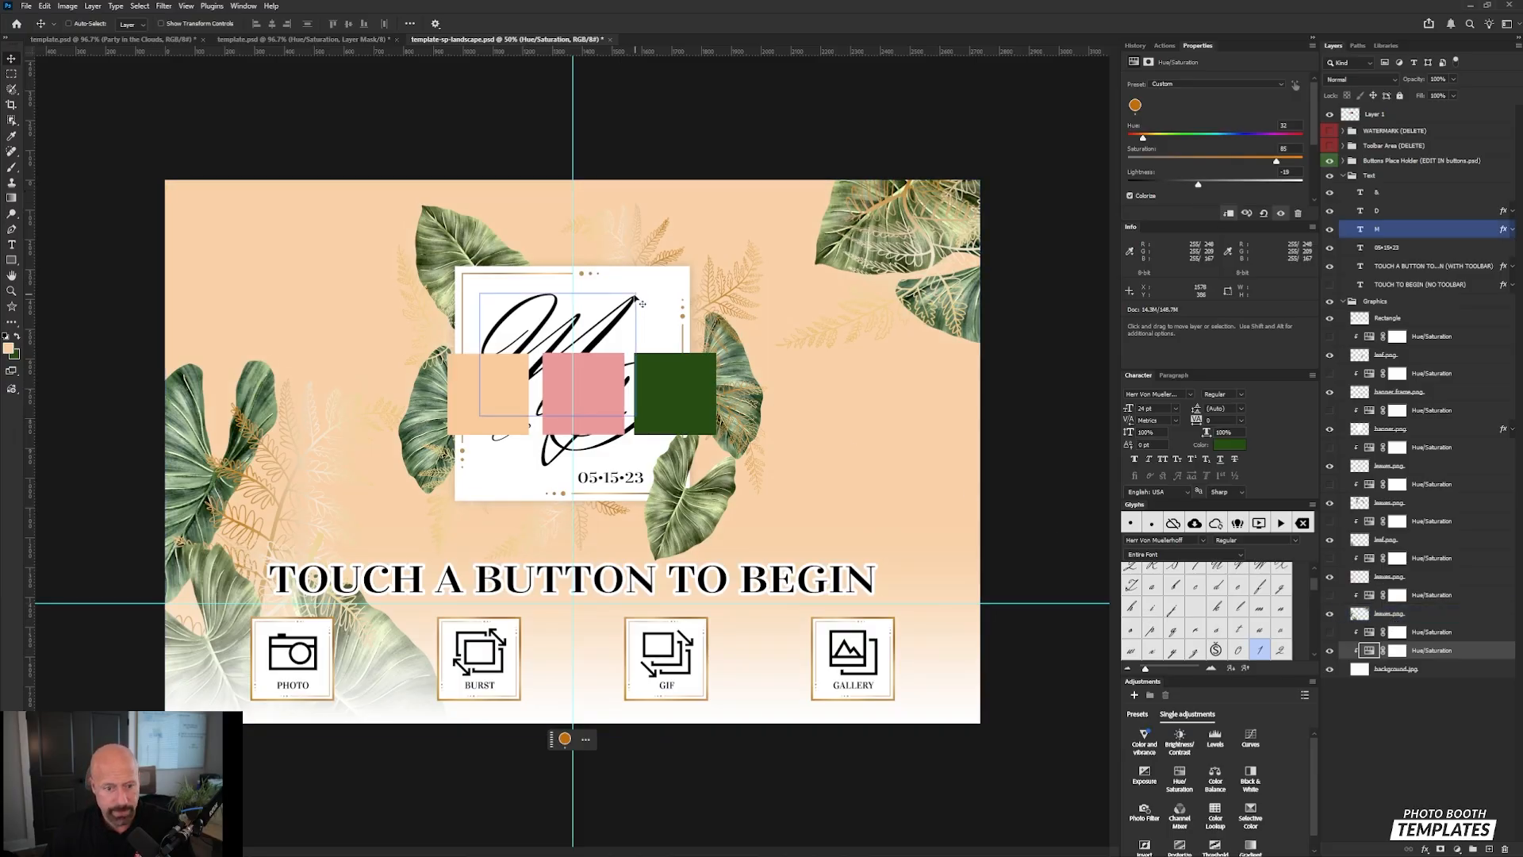
Step: Fill the landscape background.jpg layer with the peach swatch colour and delete the copied Hue/Saturation adjustment above it
key(i)
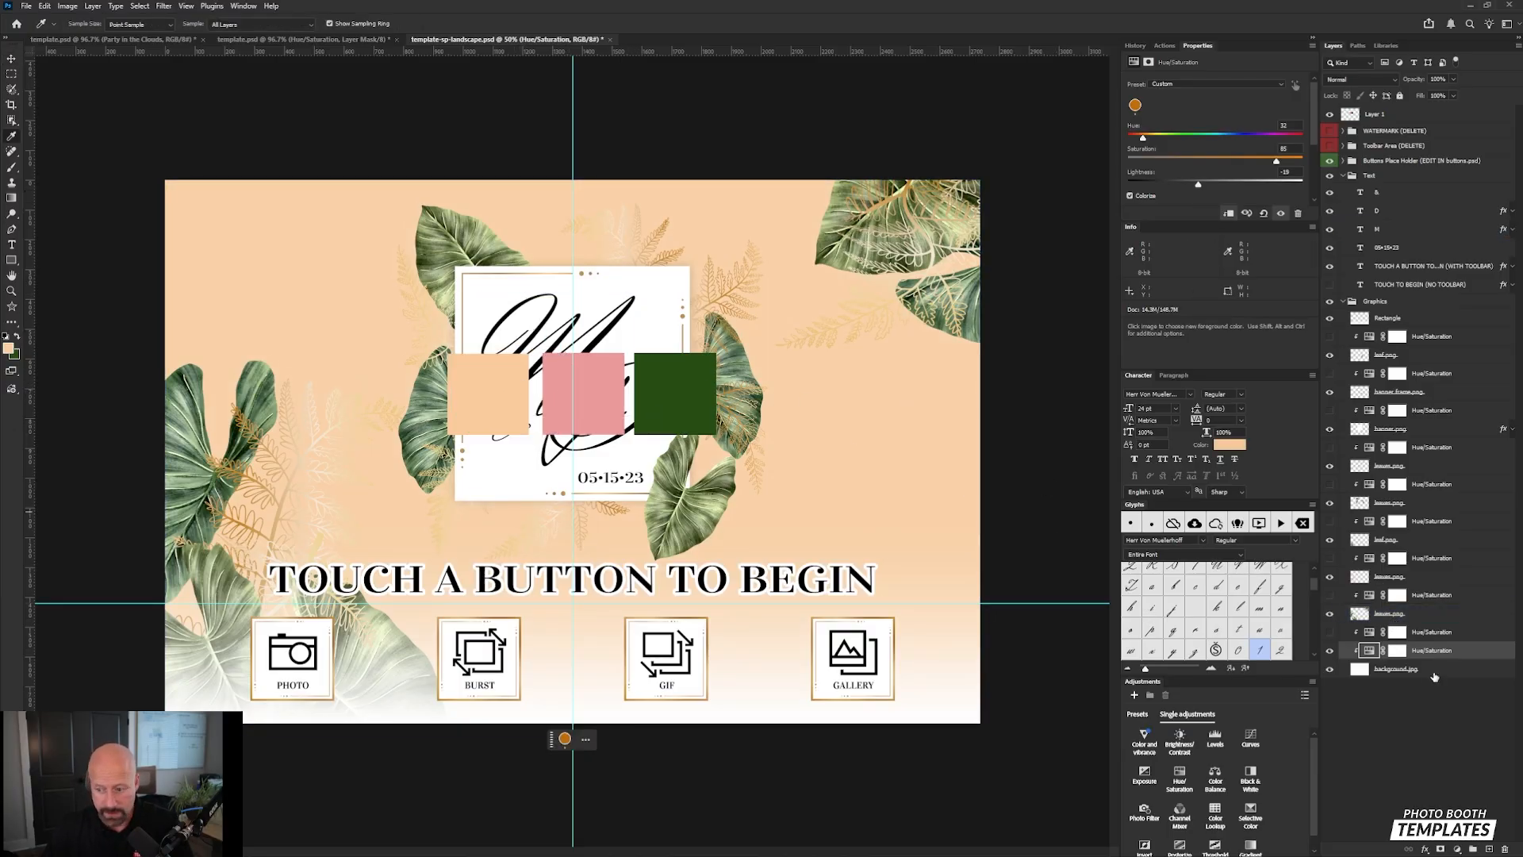
click(1404, 670)
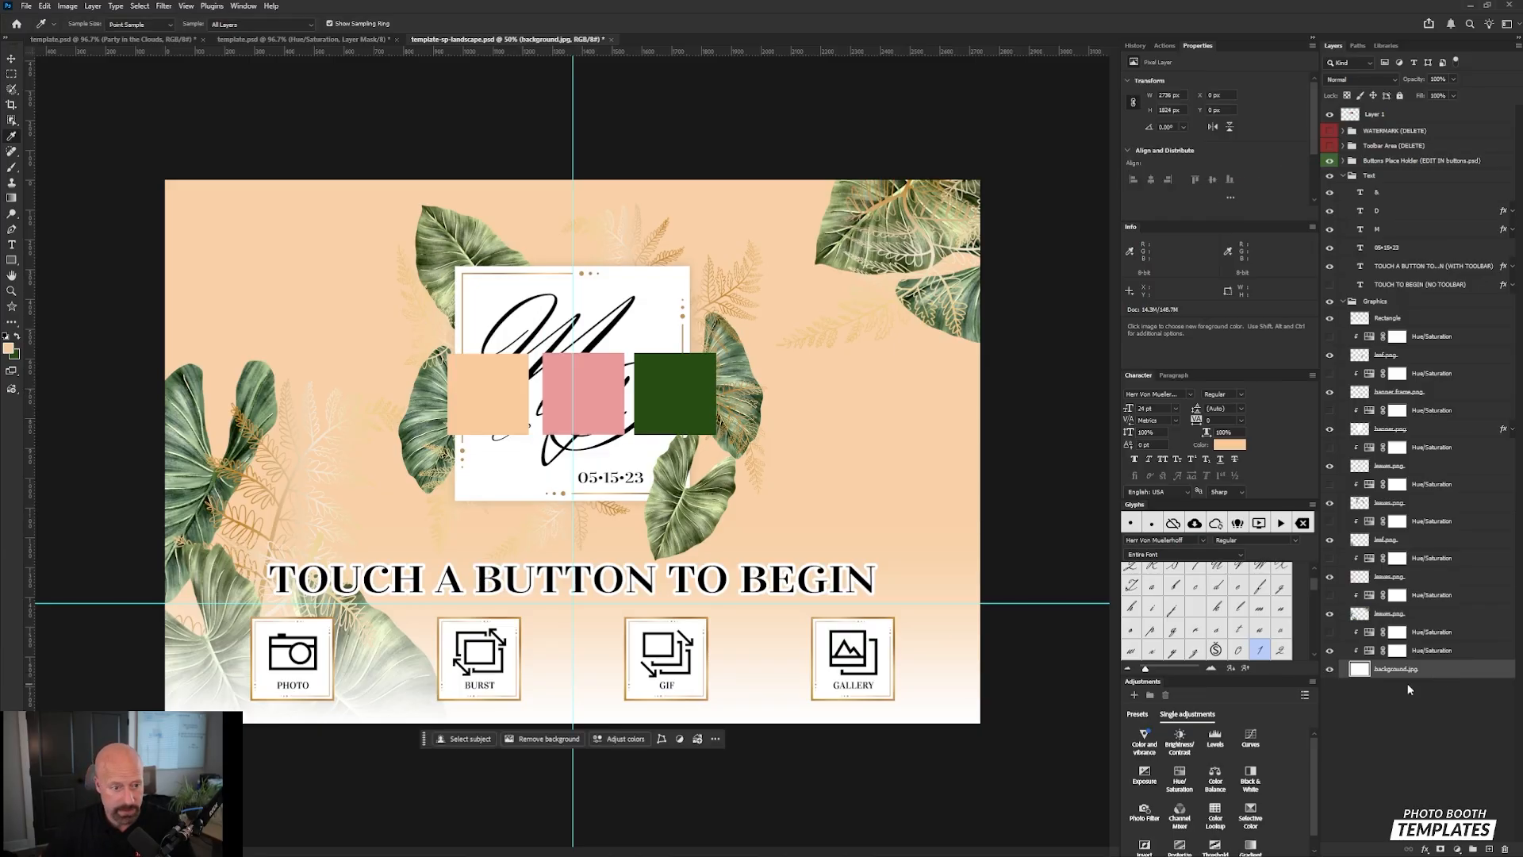
key(alt+BackSpace)
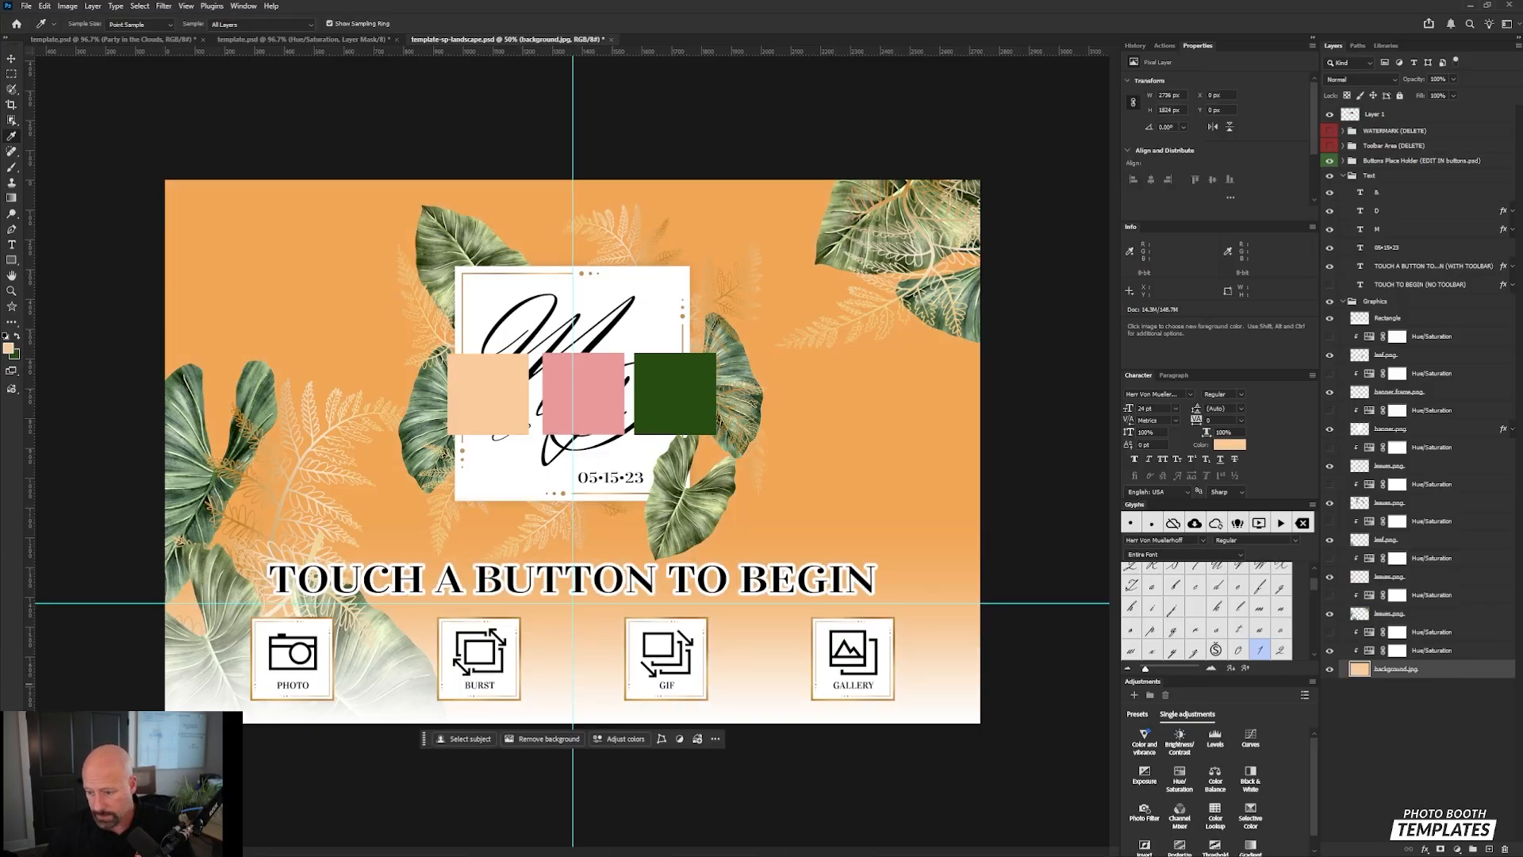
click(1472, 652)
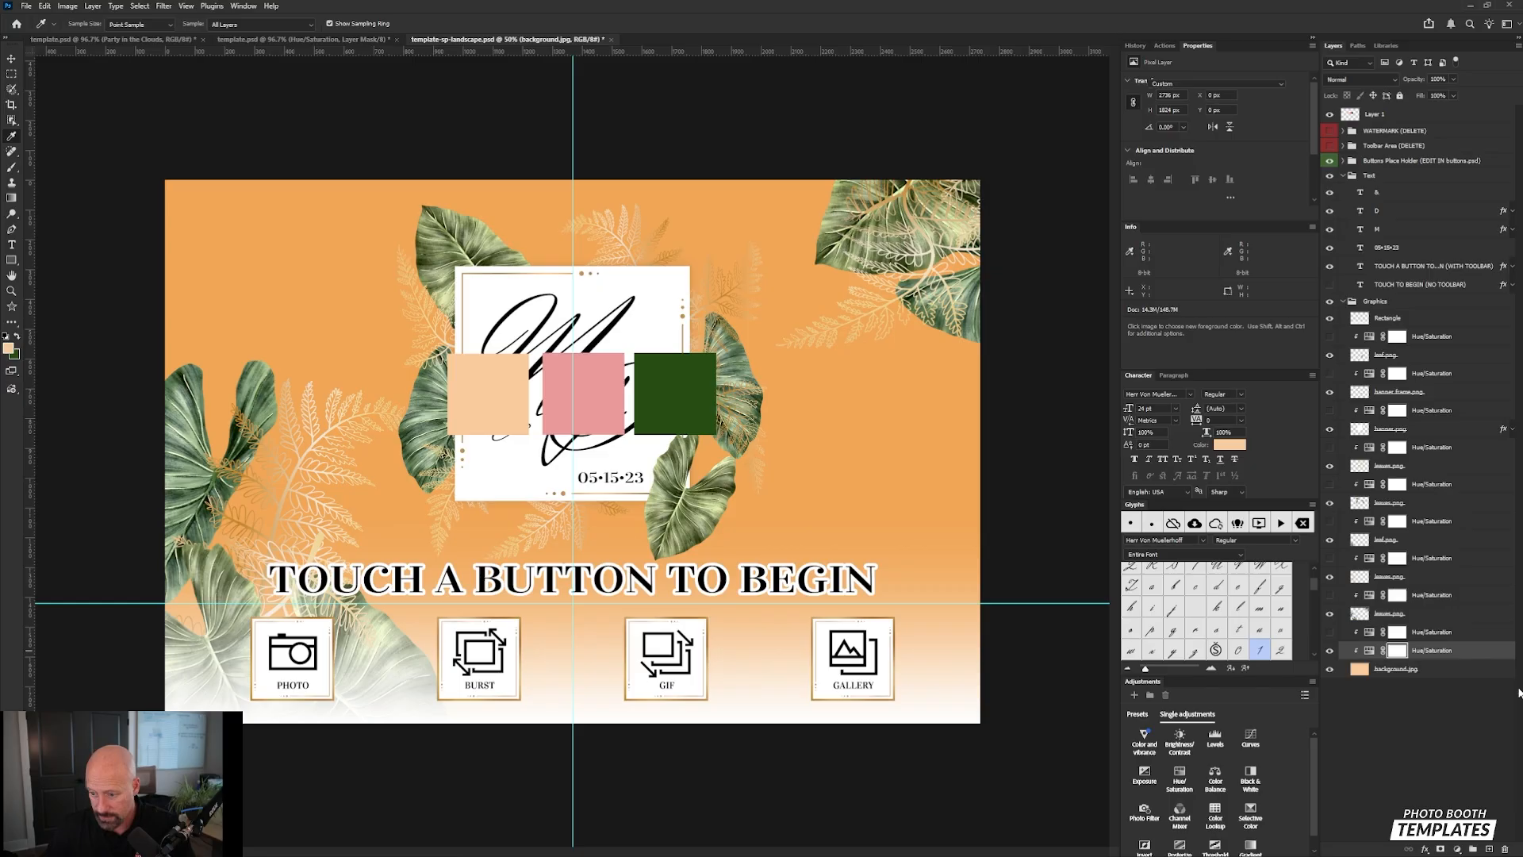
key(ctrl+2)
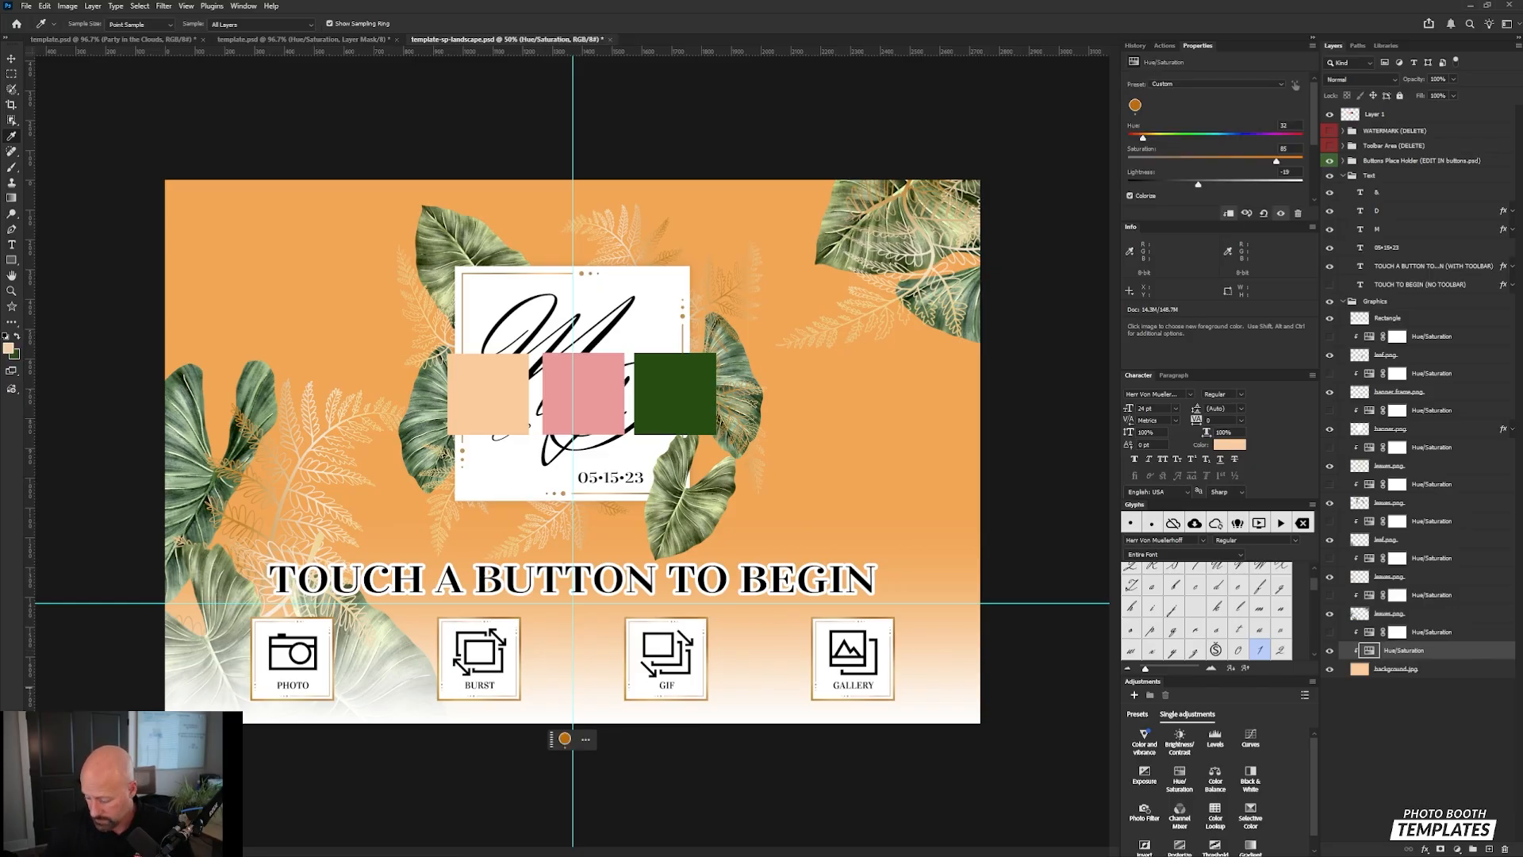
key(Delete)
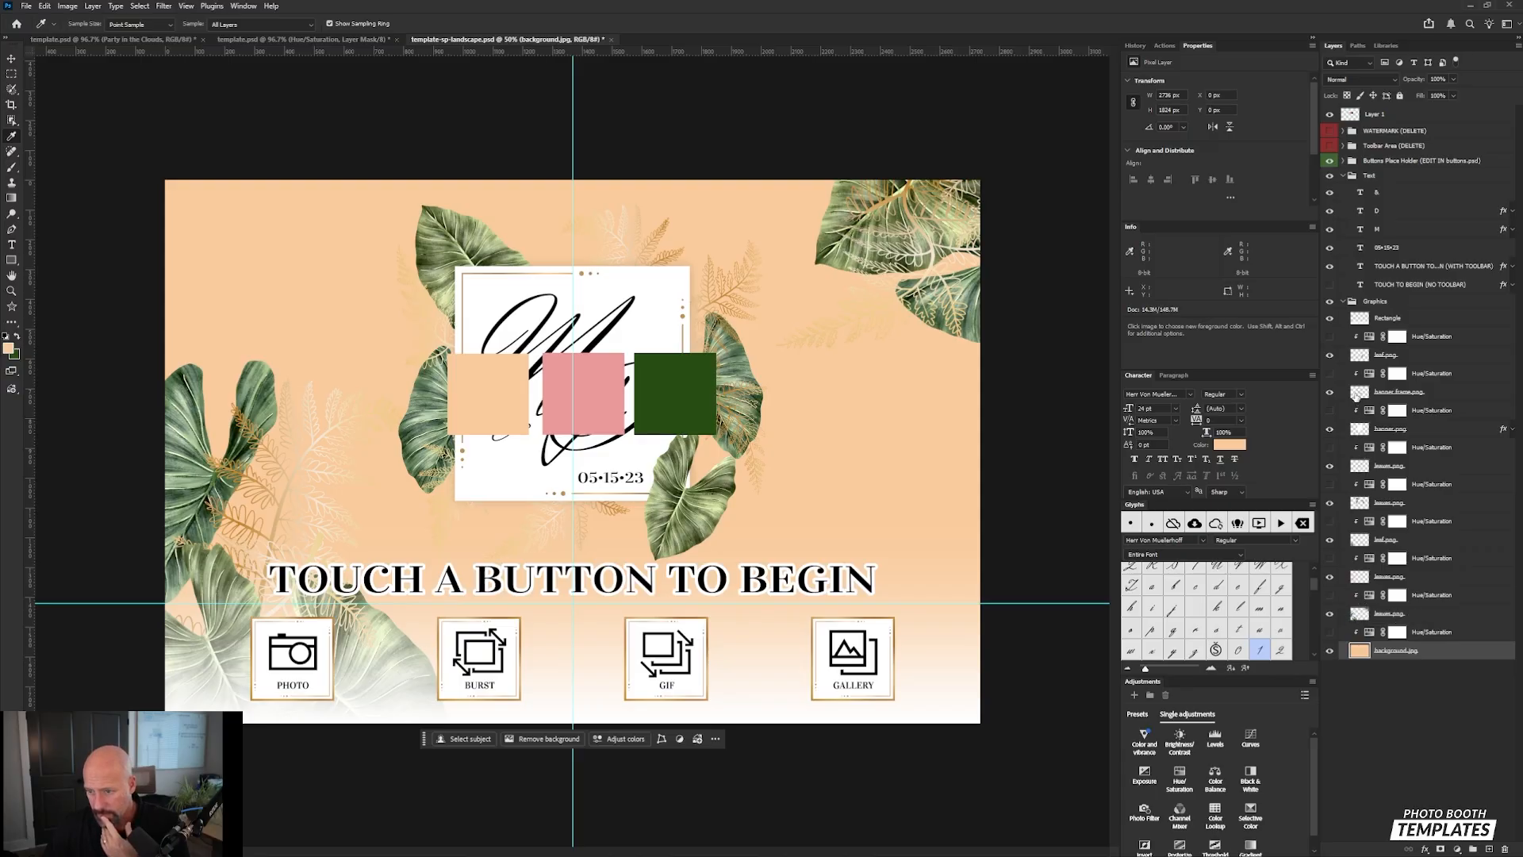
Step: Add a Color Overlay to the Rectangle layer behind the buttons, sampling the peach background and darkening it to #c19d79
click(1331, 319)
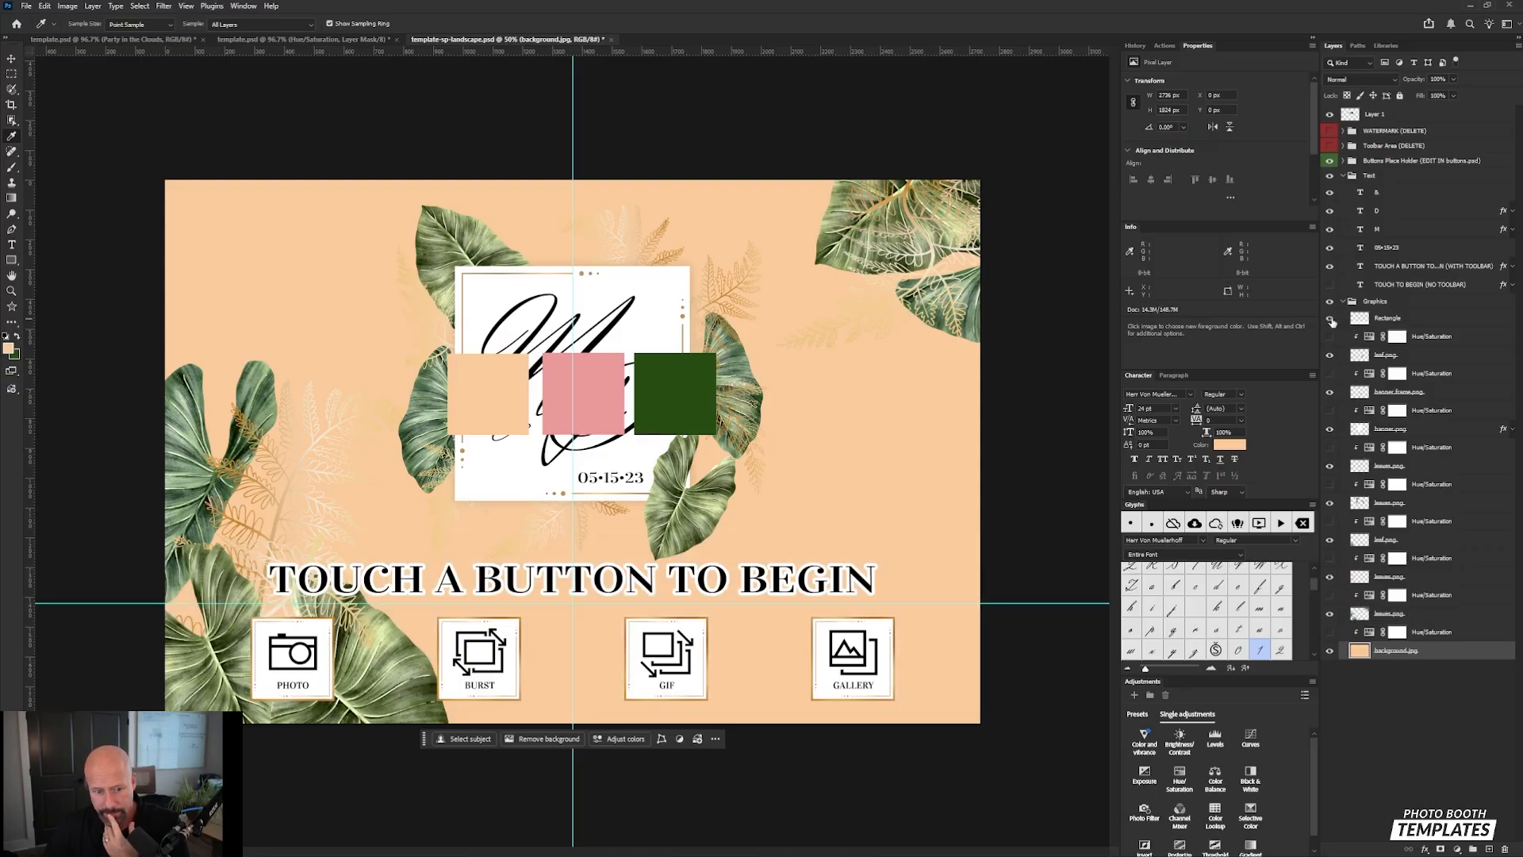
click(1330, 319)
click(1402, 322)
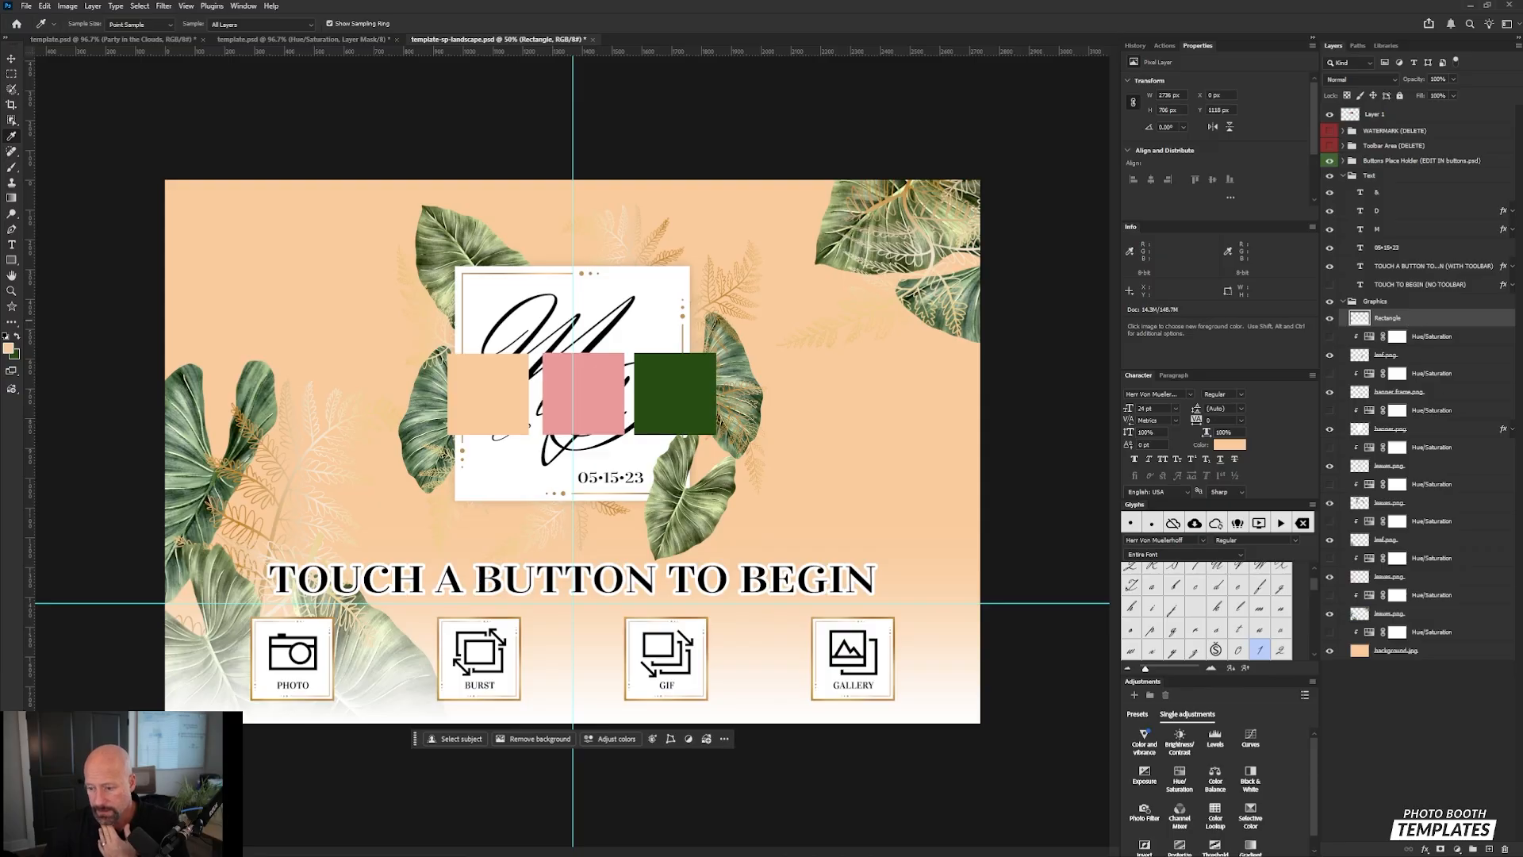
double_click(1438, 319)
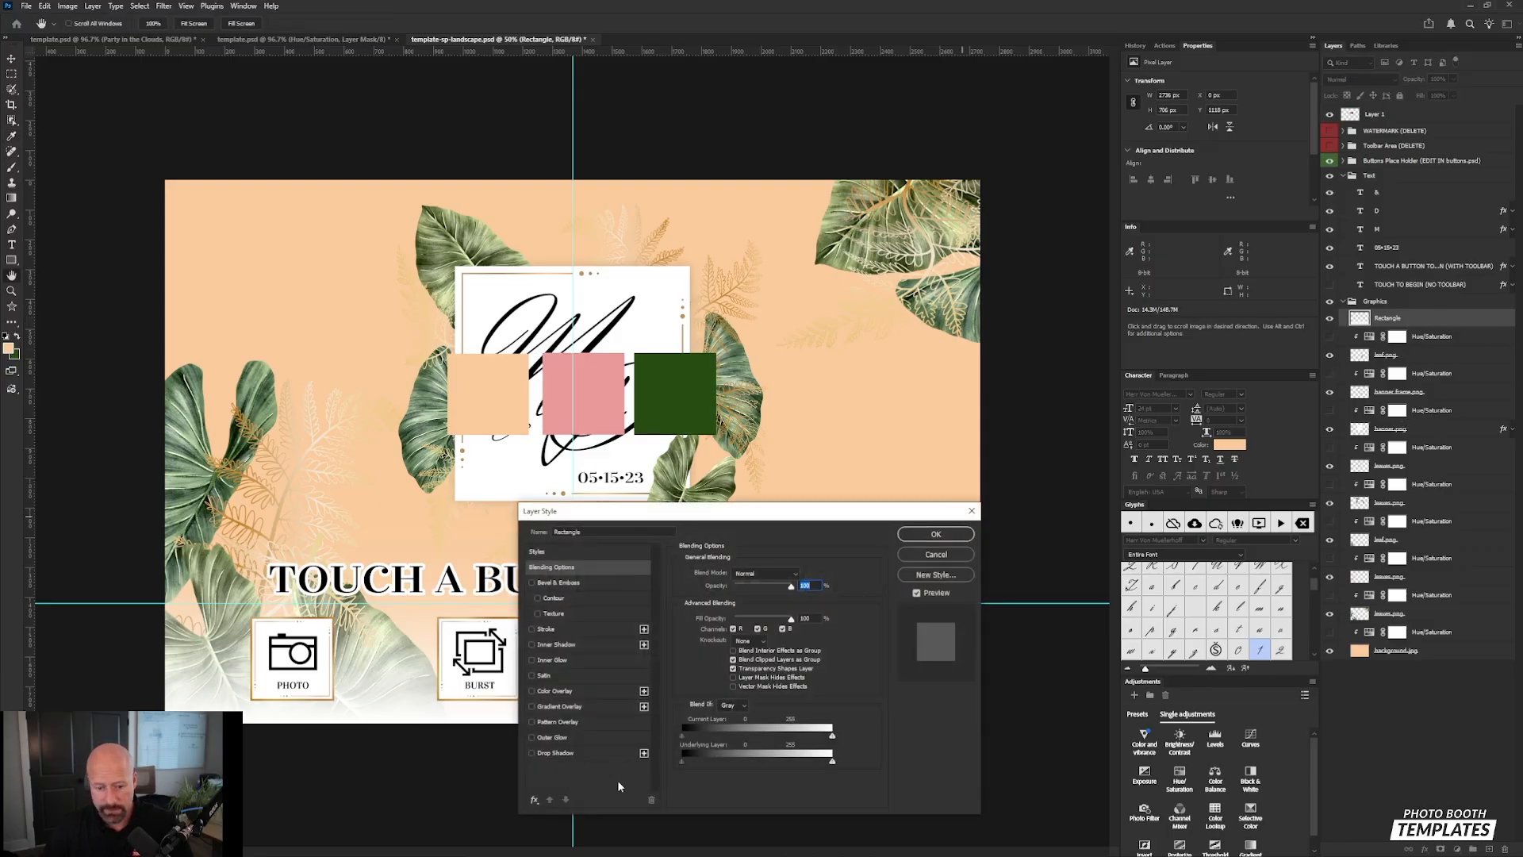
click(555, 691)
click(803, 575)
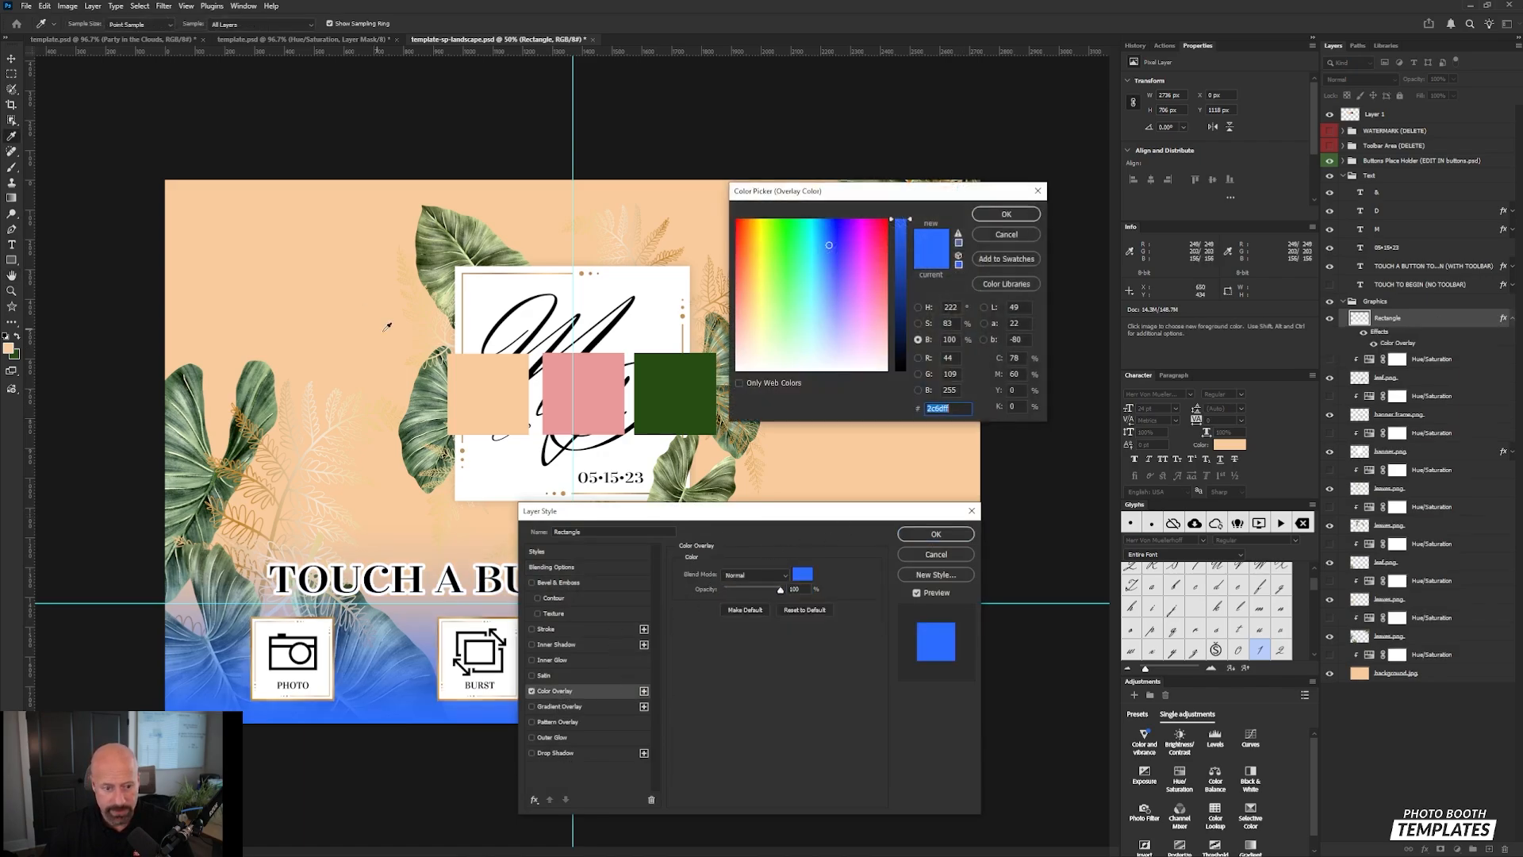
click(356, 371)
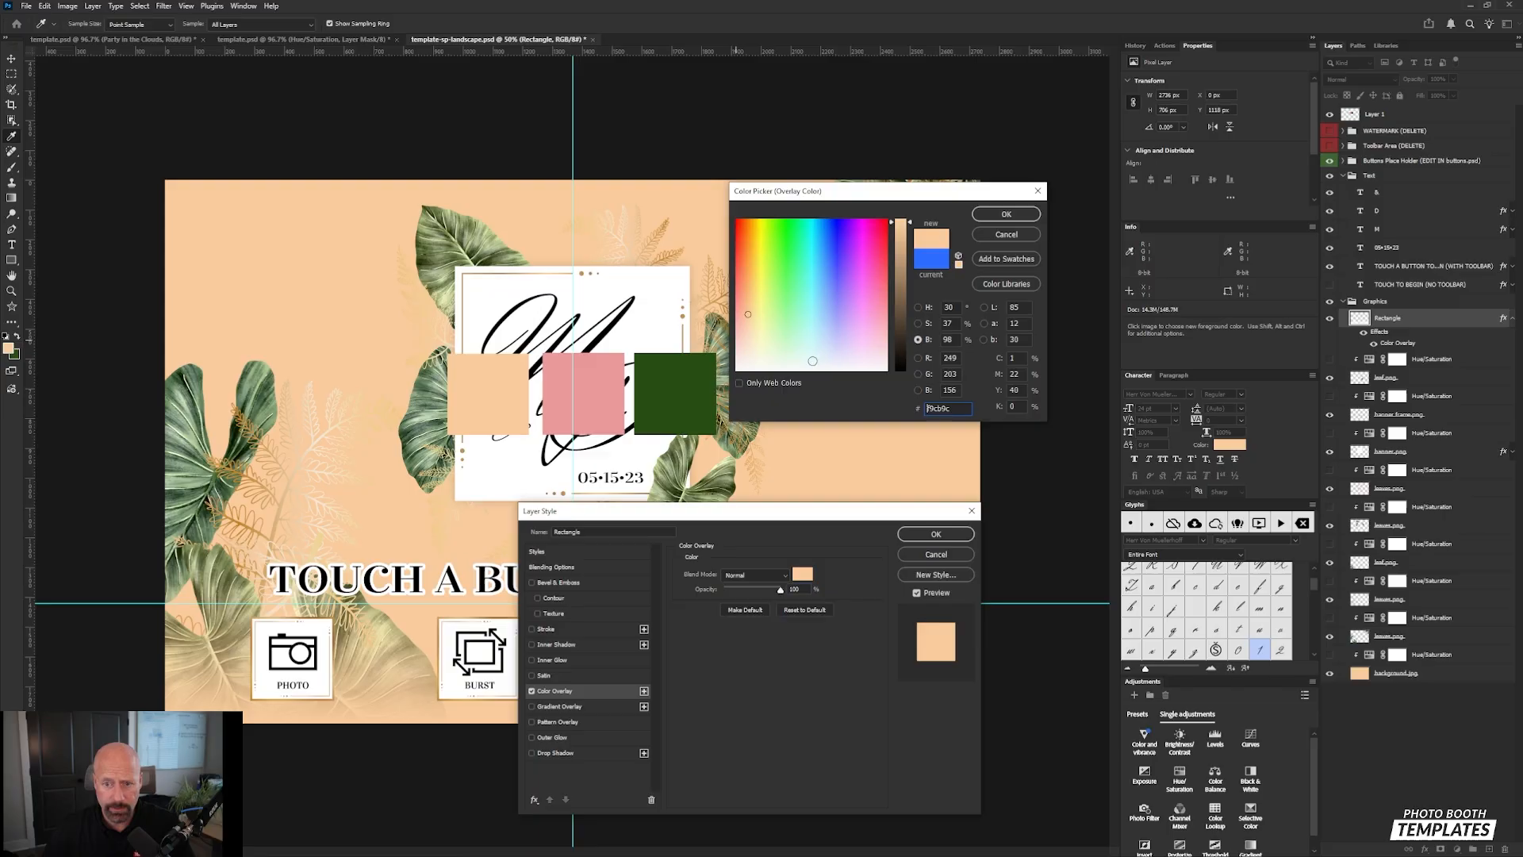
drag(910, 227, 911, 307)
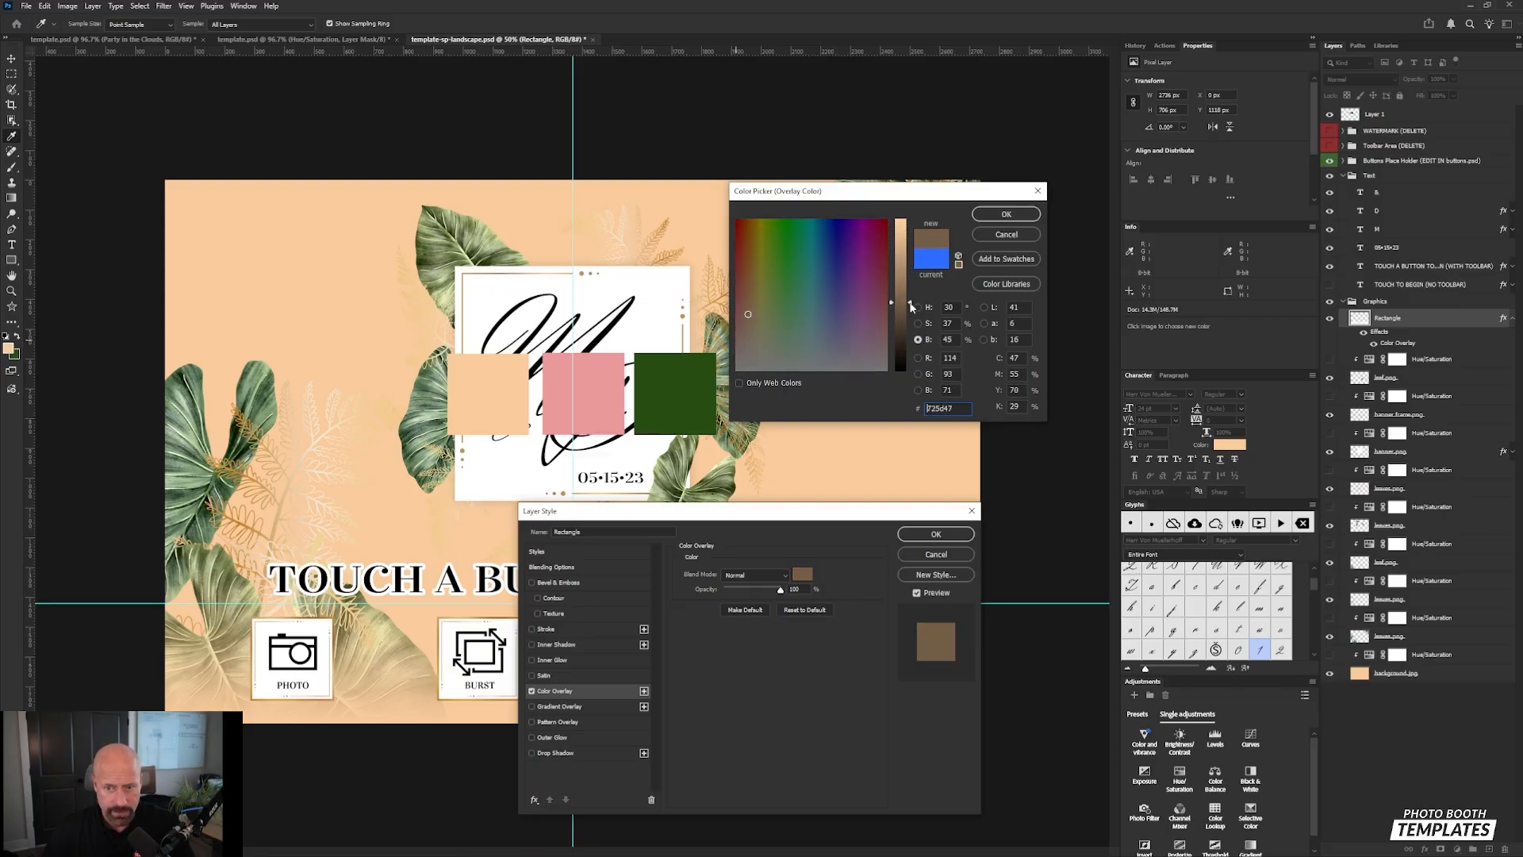
click(904, 275)
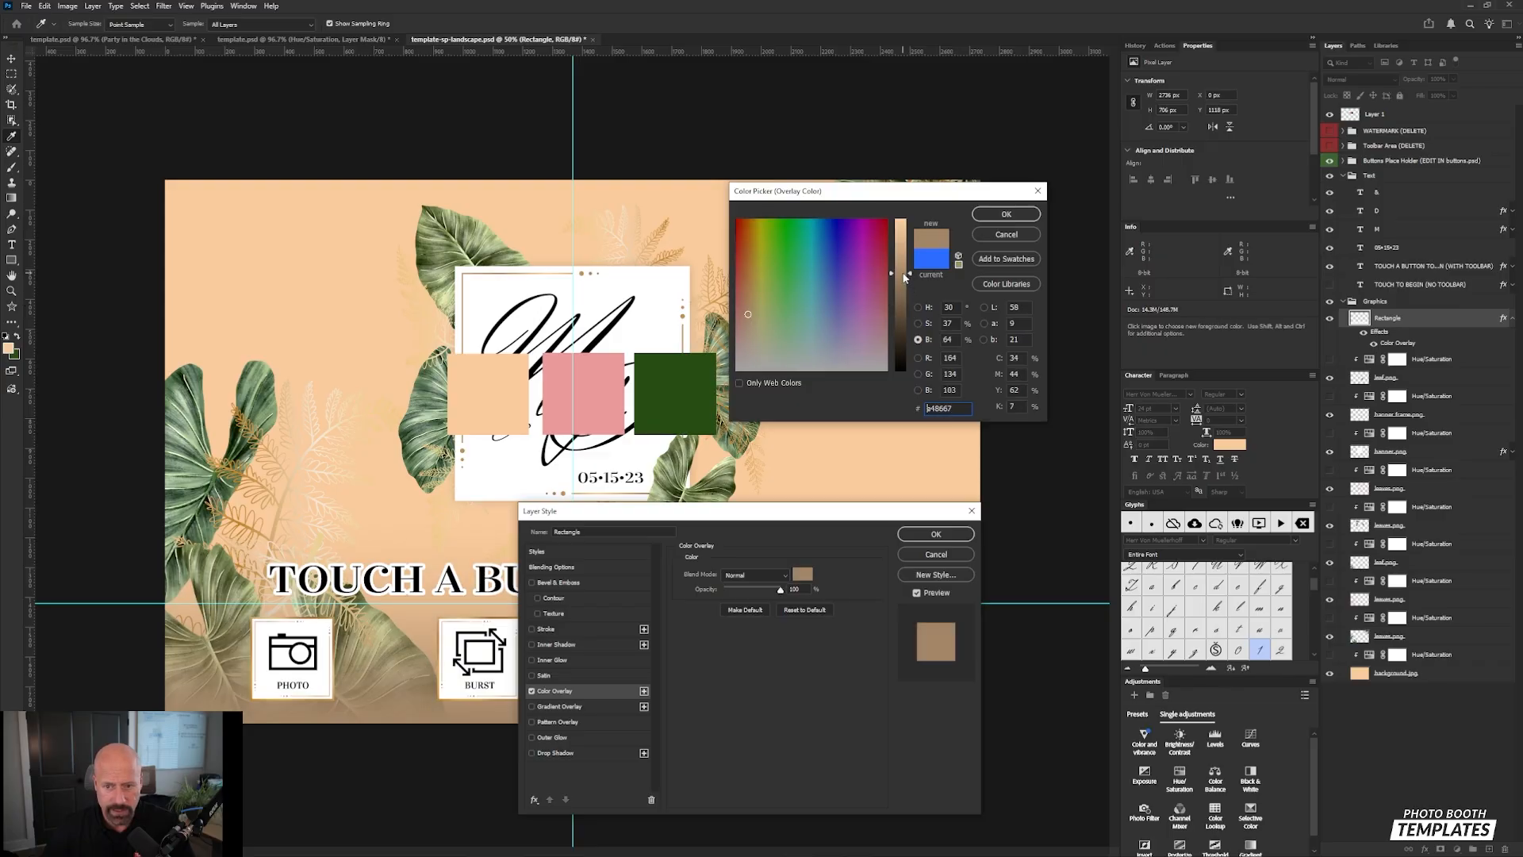
drag(902, 277, 899, 255)
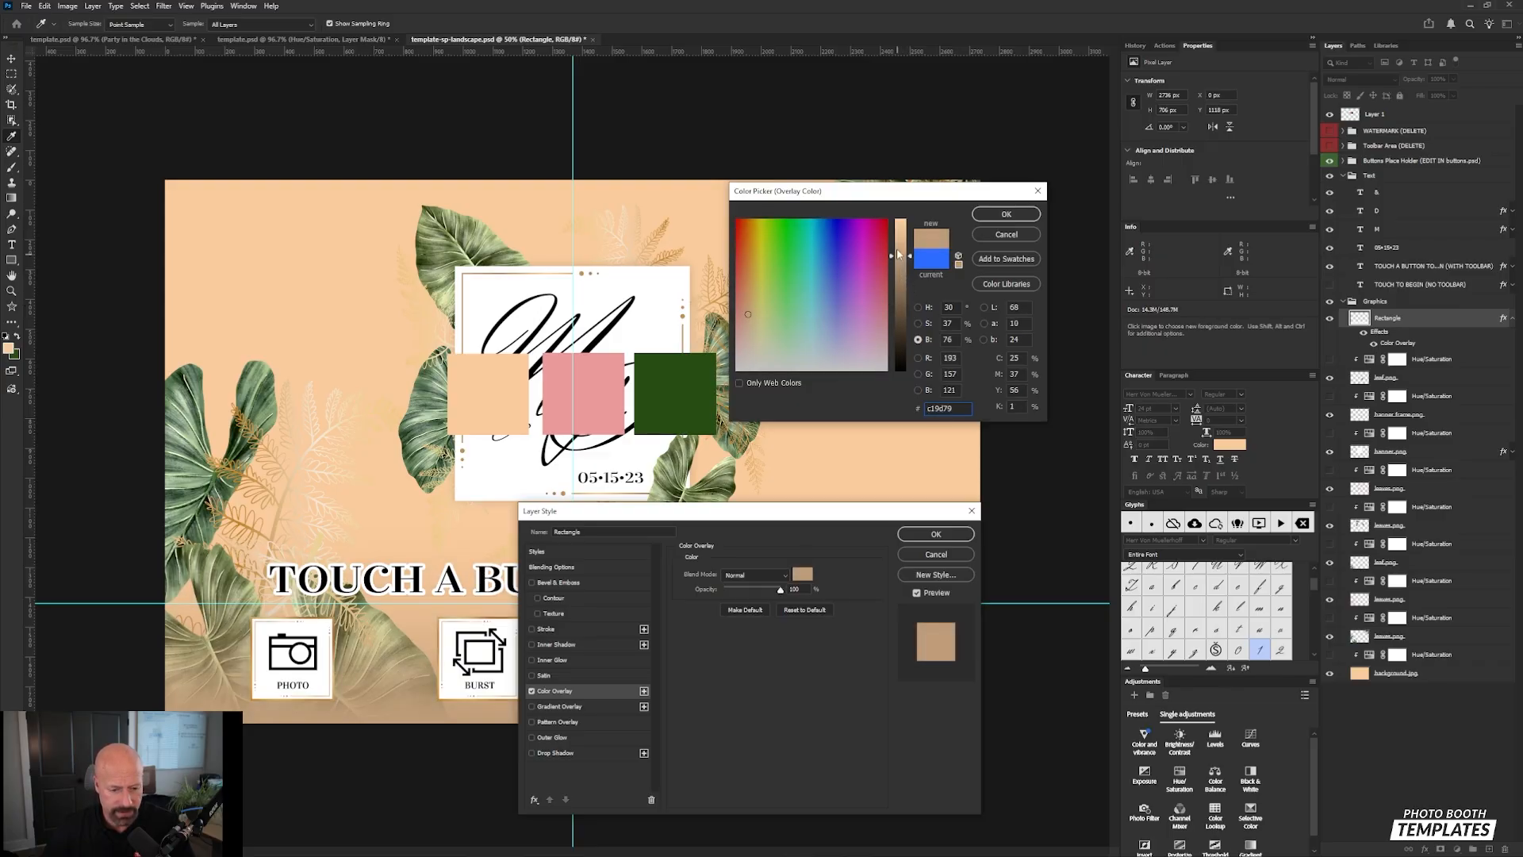
click(1006, 214)
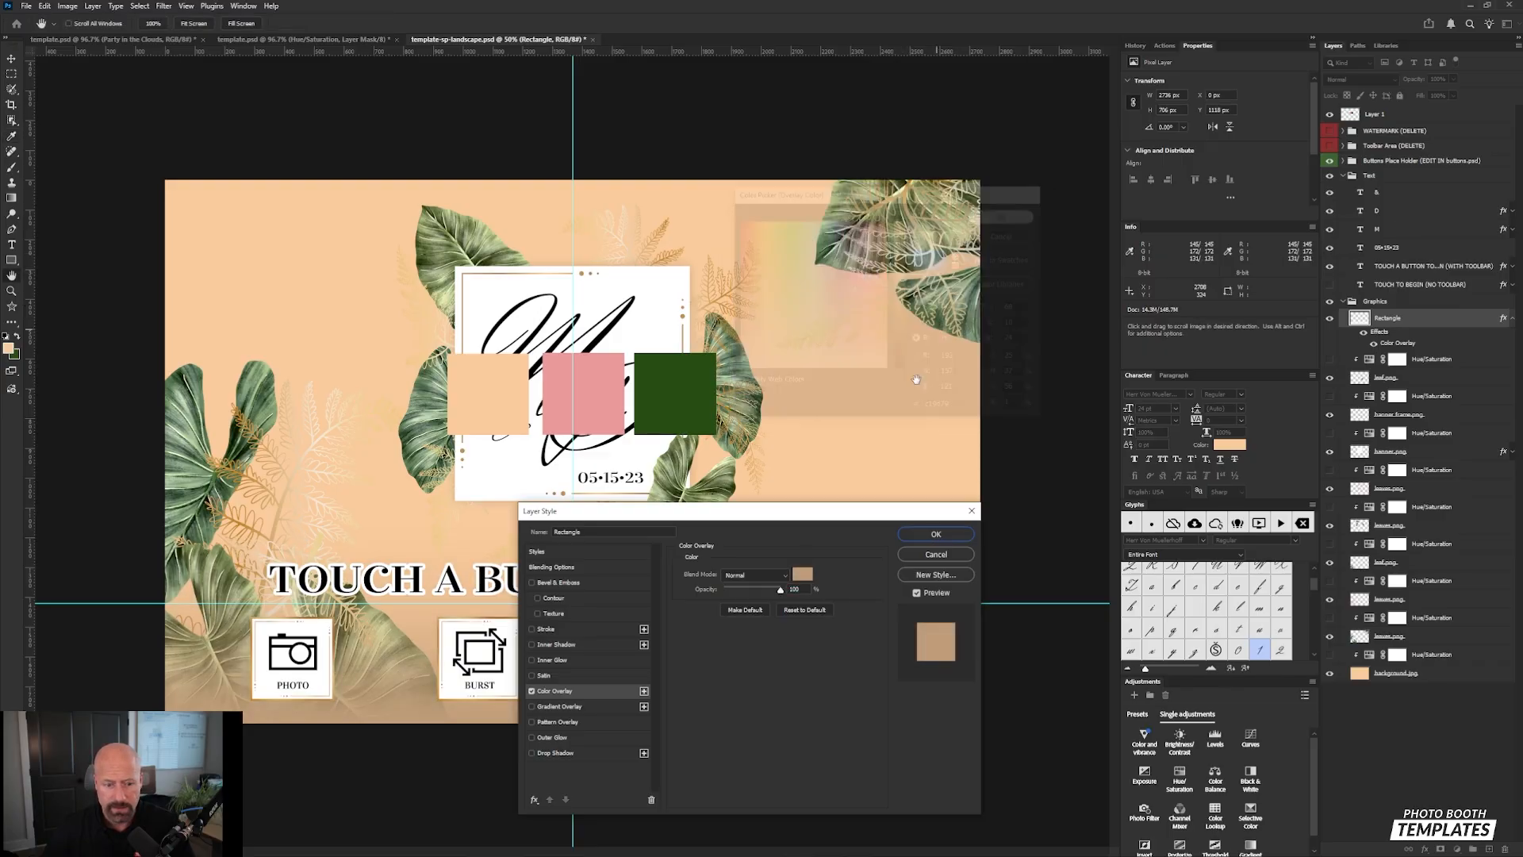
click(936, 534)
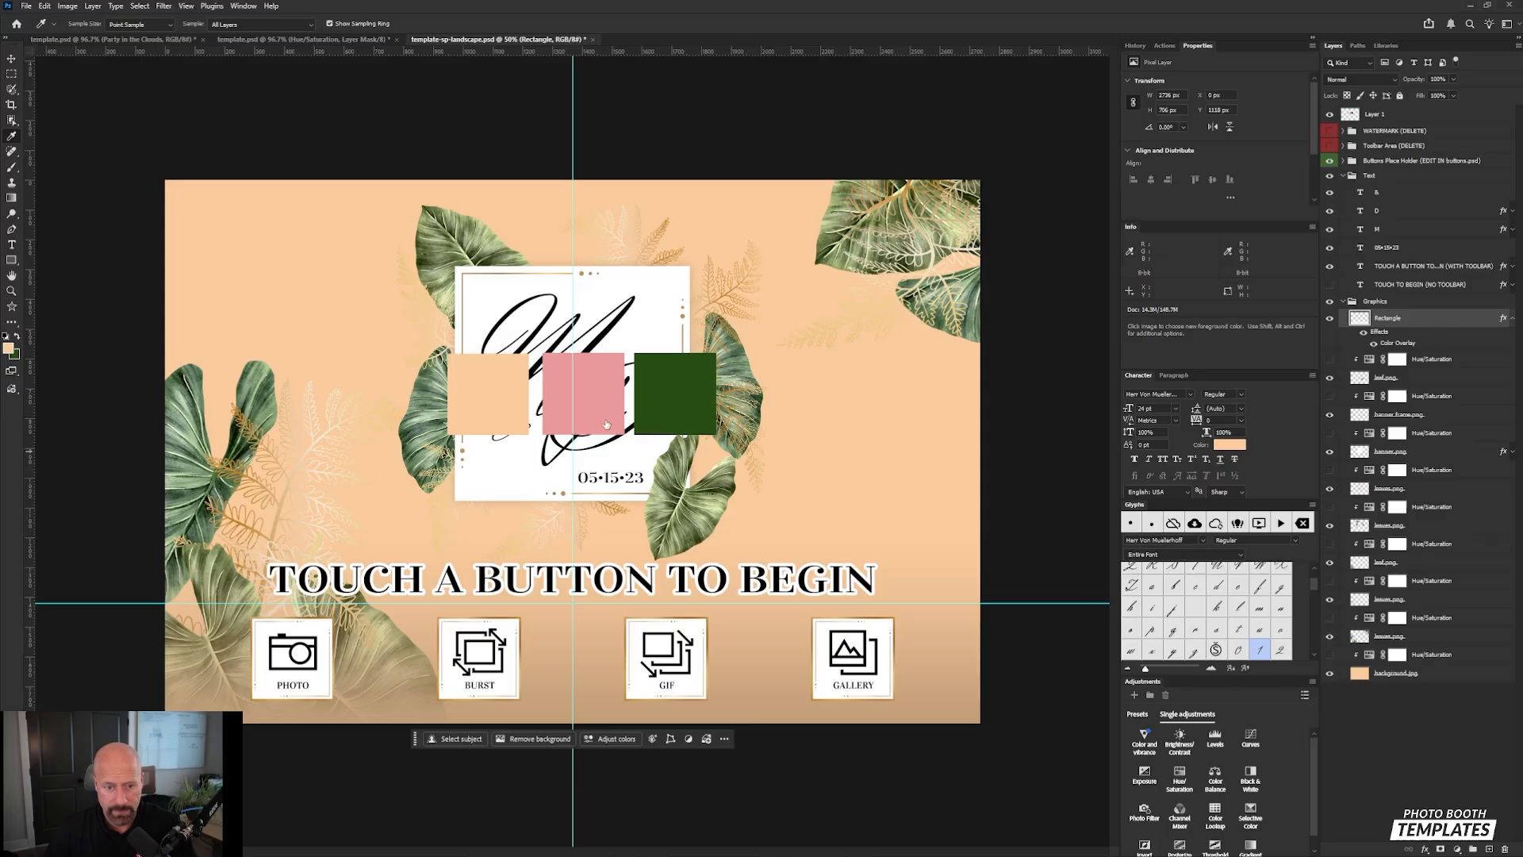
Step: Try the pink swatch colour #ea9999 as the Rectangle layer's Color Overlay
click(803, 575)
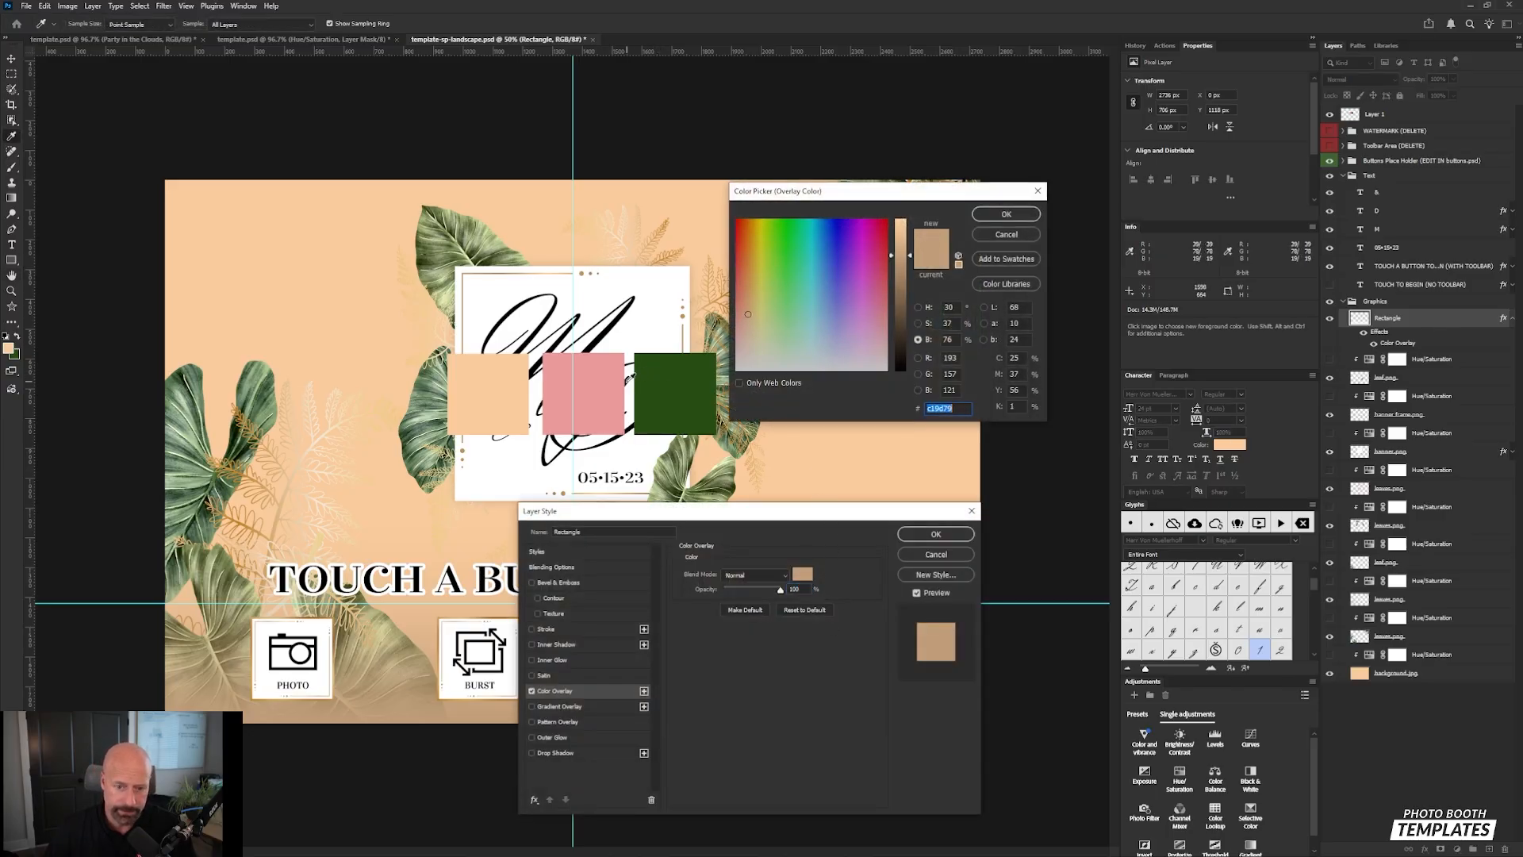
click(584, 393)
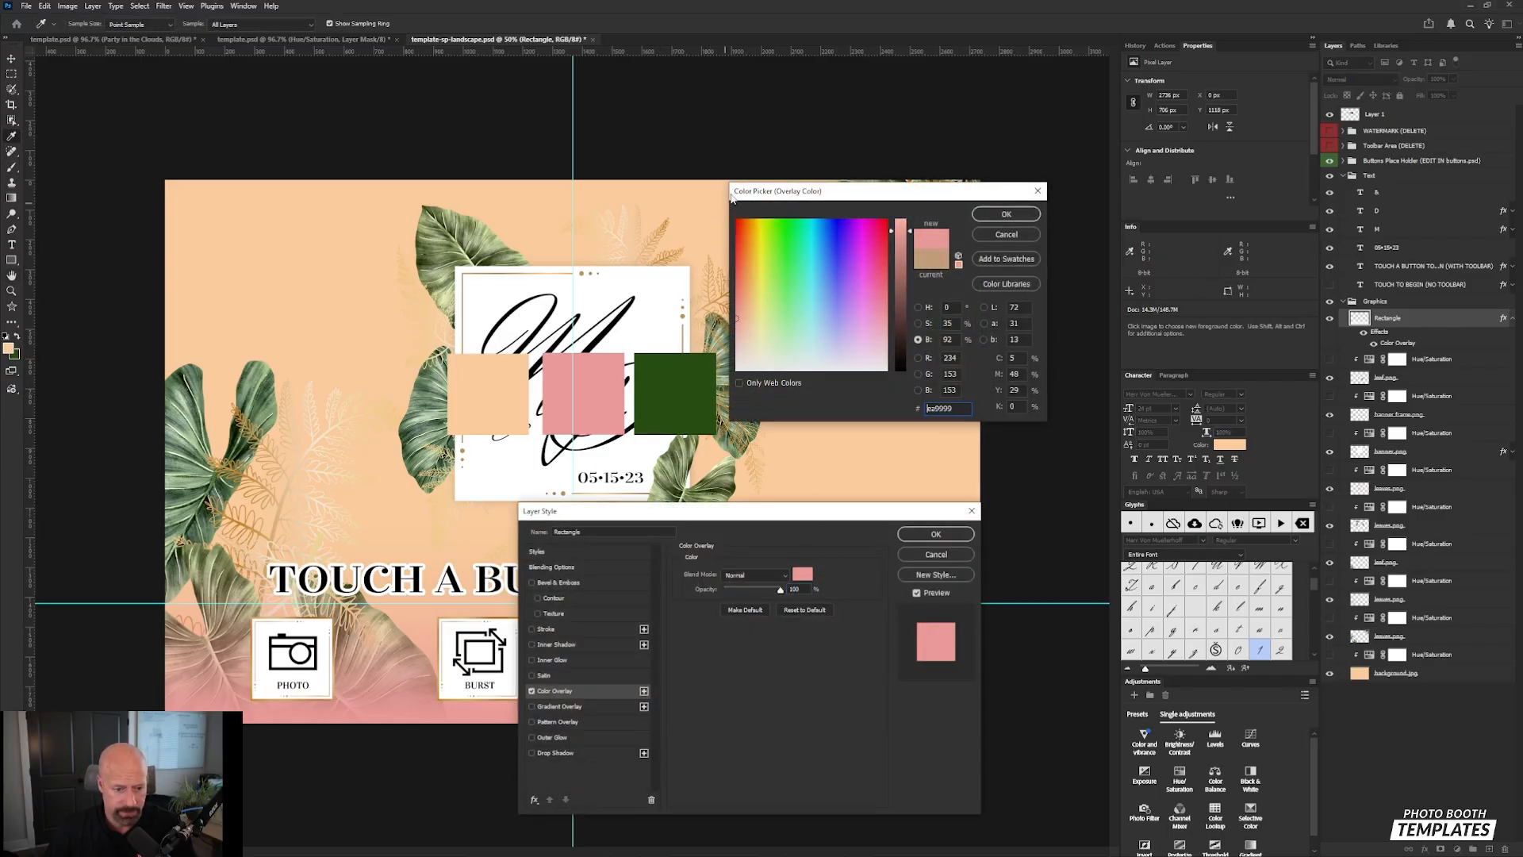
click(1001, 235)
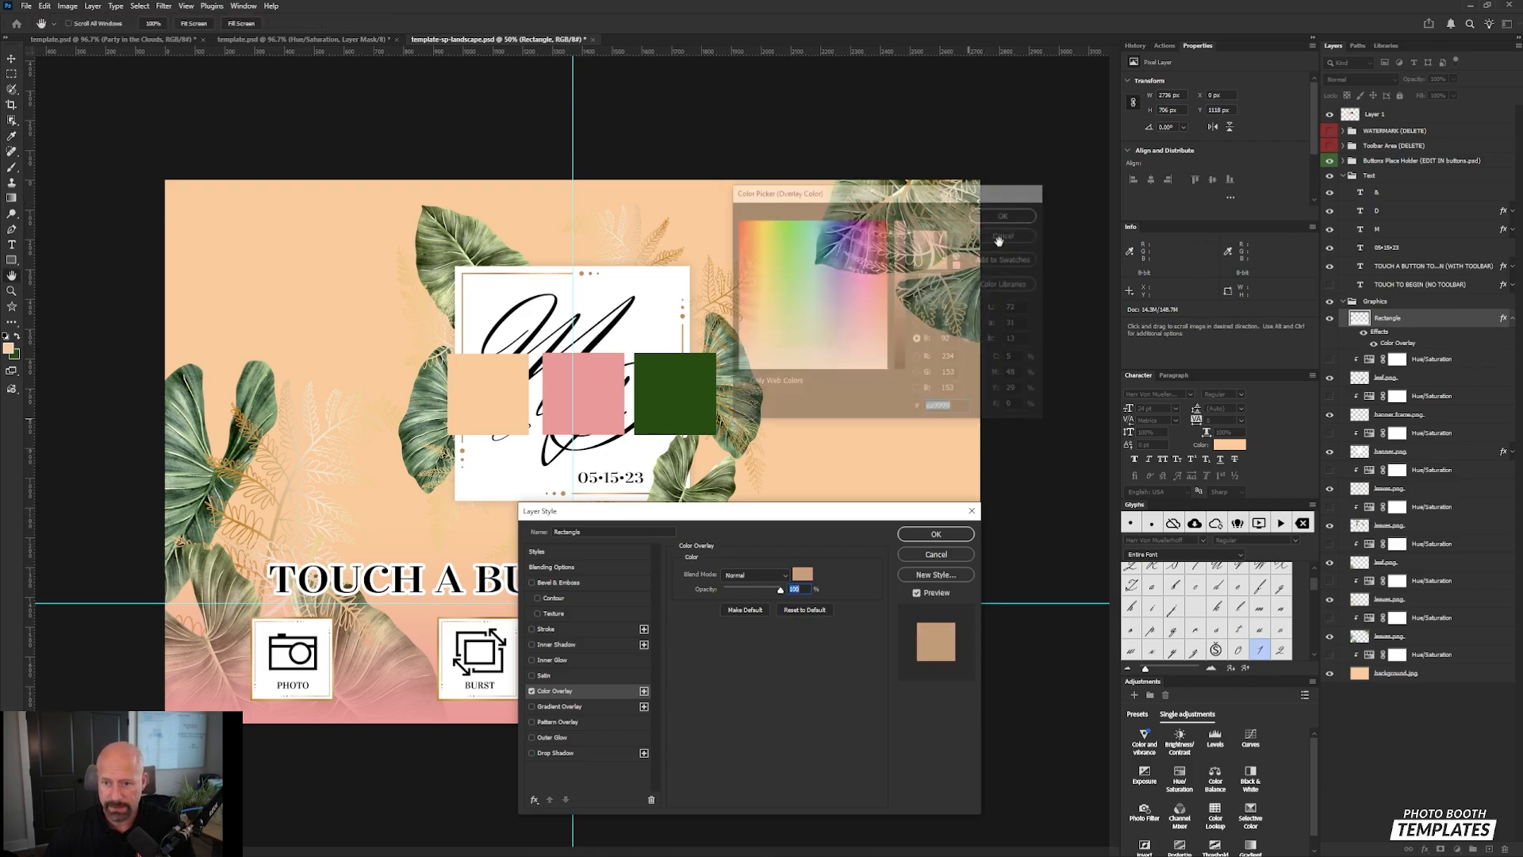
click(952, 557)
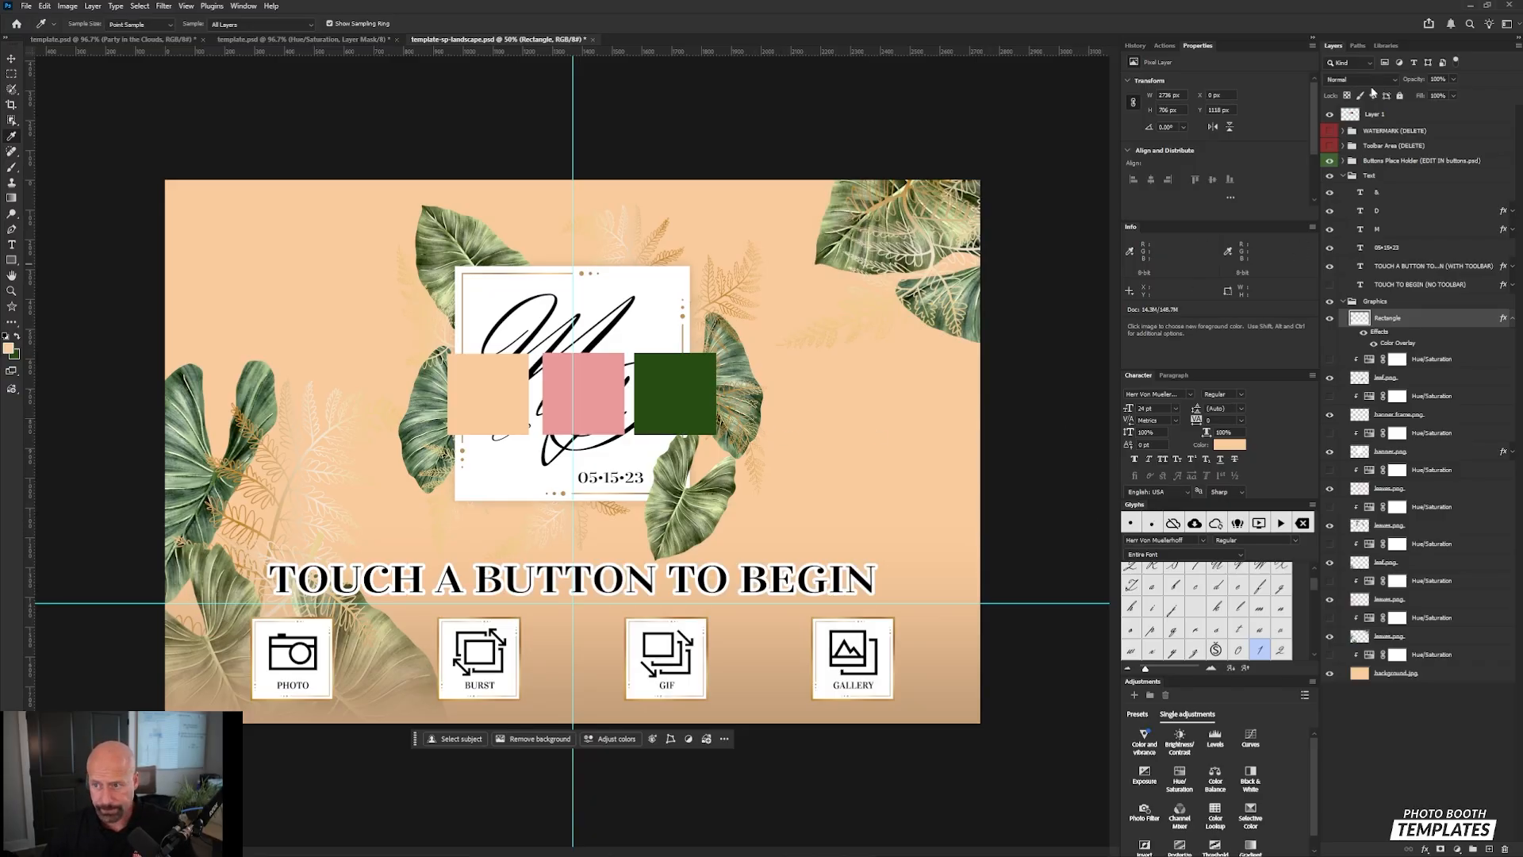
Step: Hide the colour swatch layer in the landscape file and select the ampersand layer heading the Text group
click(1328, 115)
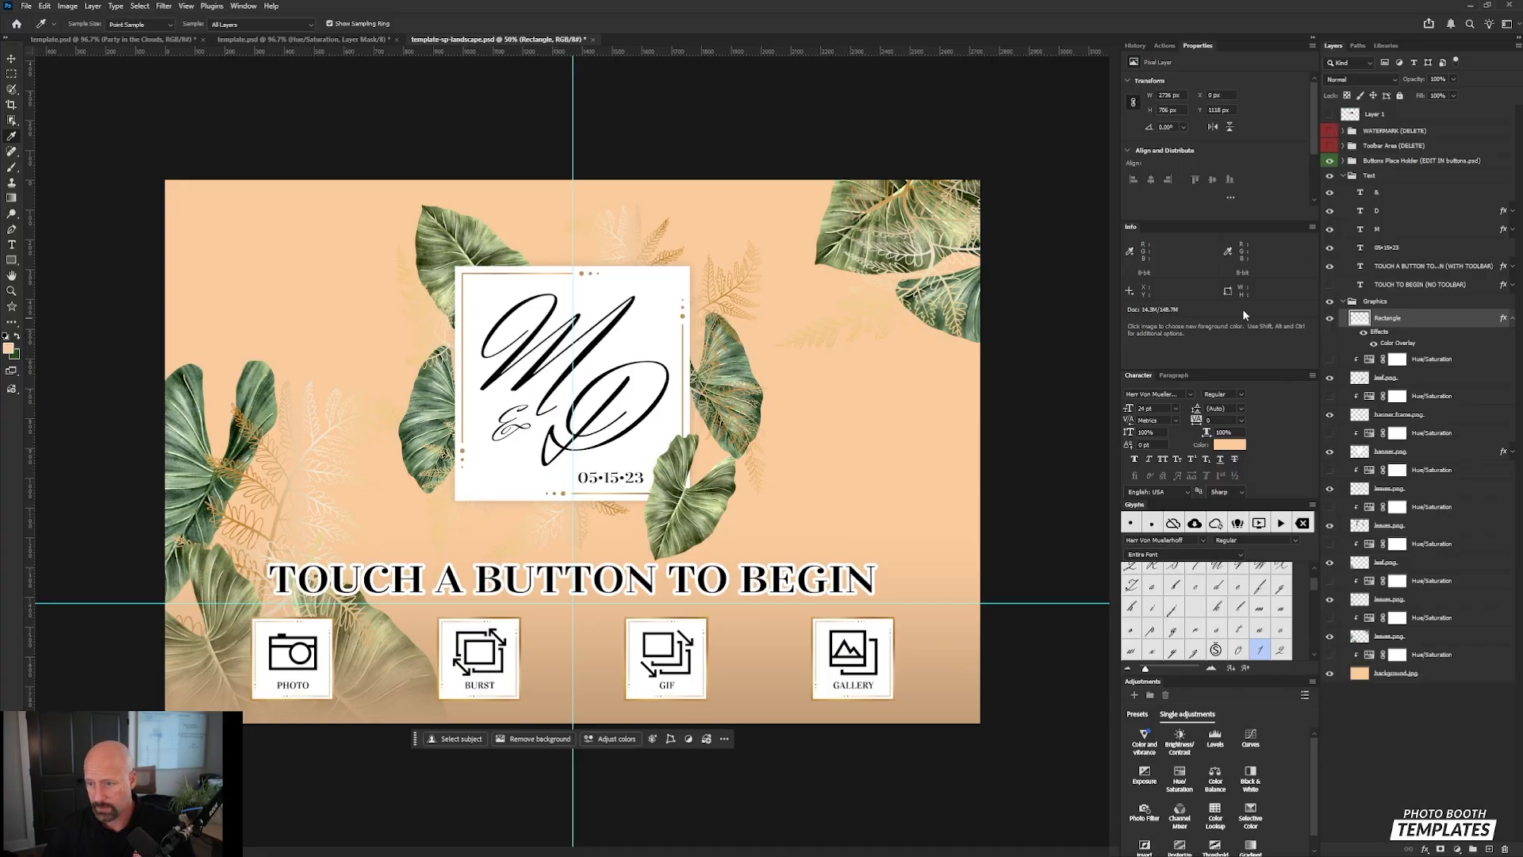
click(1417, 195)
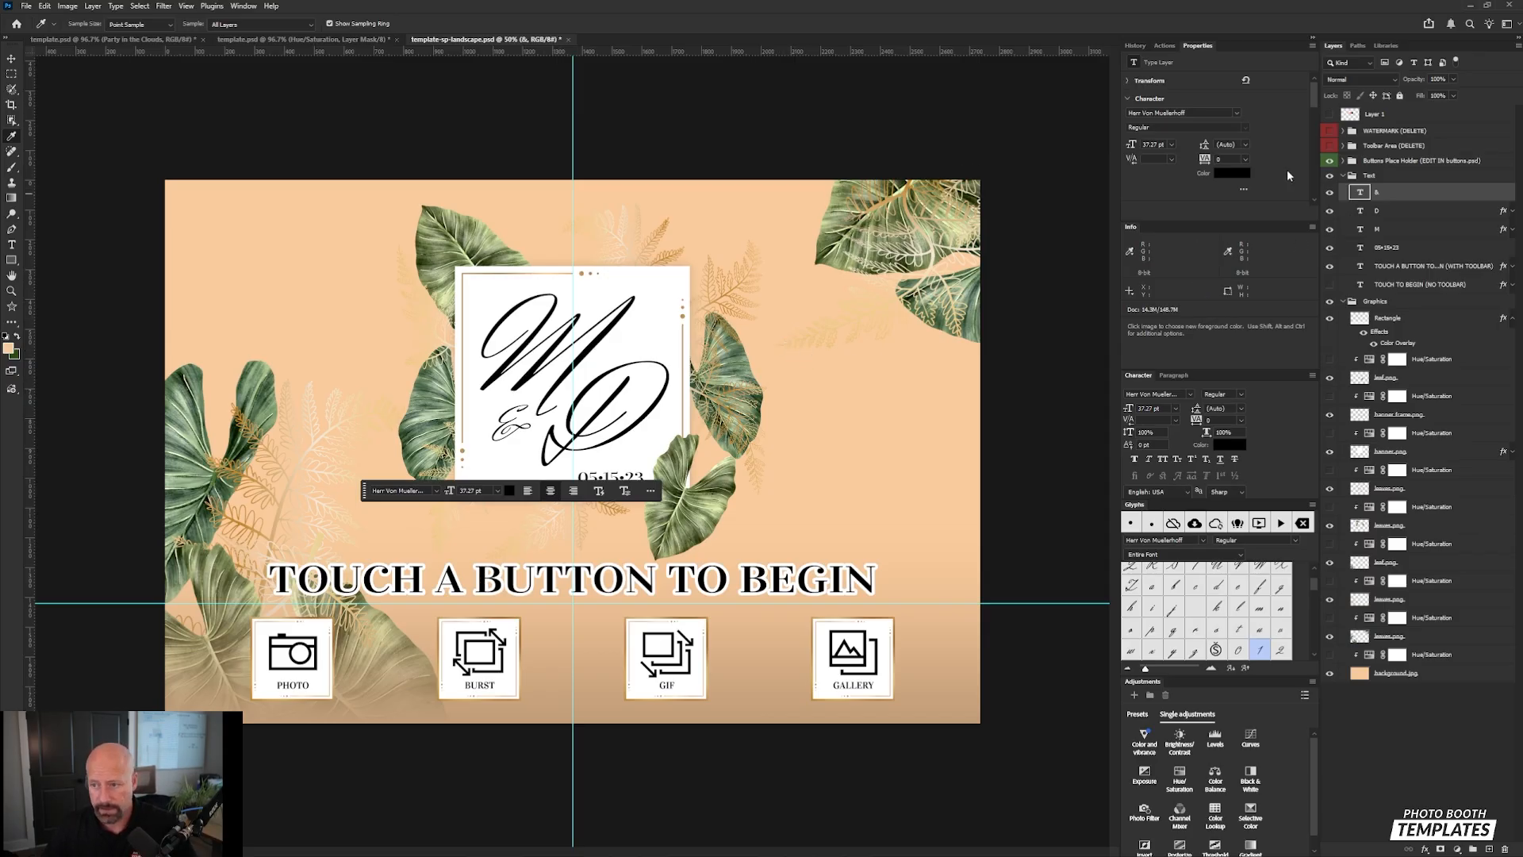
key(v)
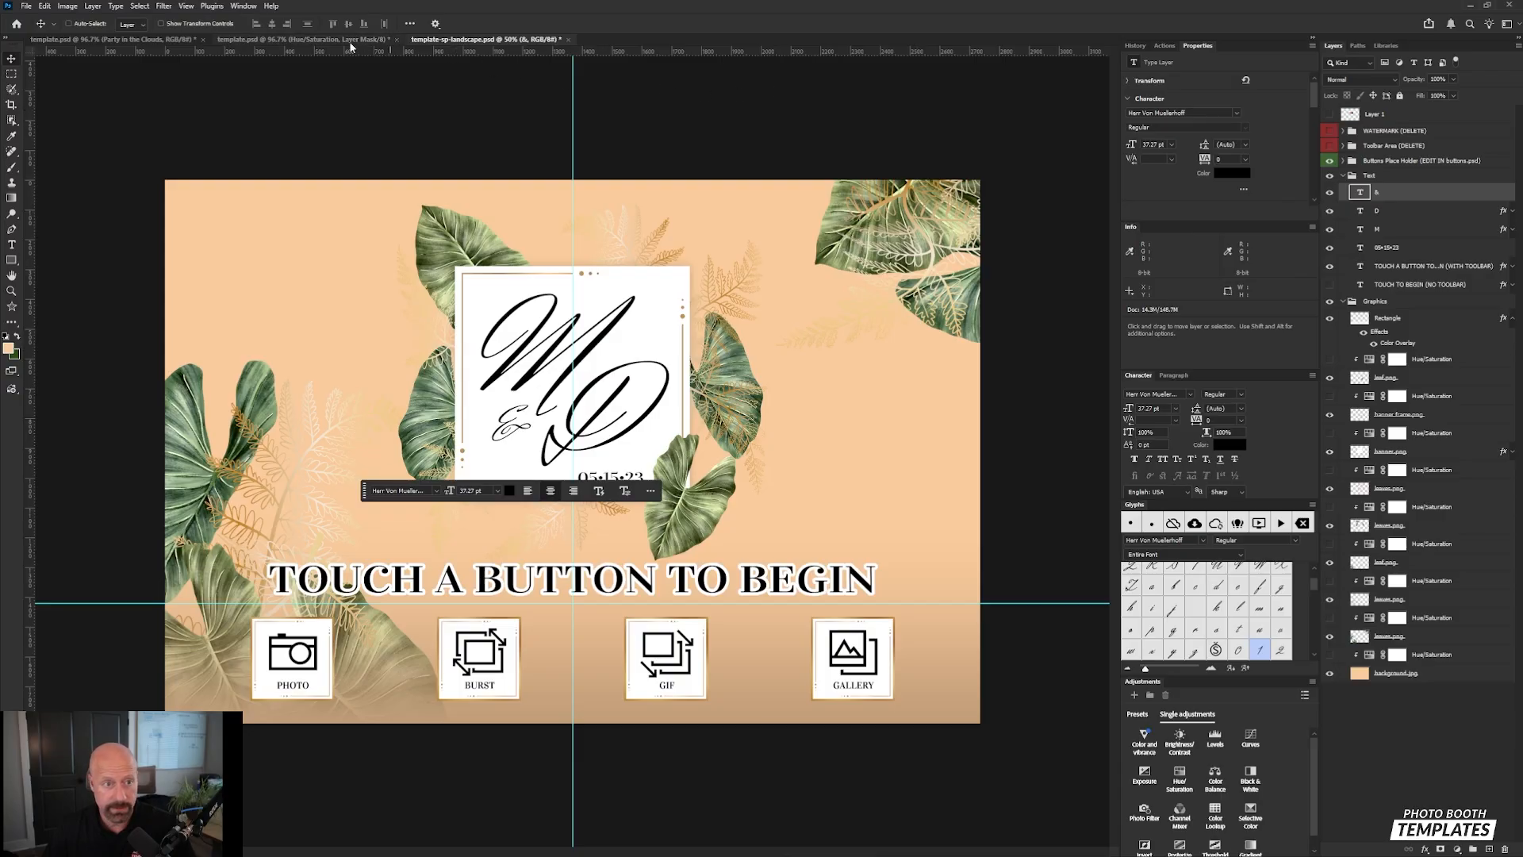
Step: Copy the whole Text group from template.psd onto the landscape file's card and hide the original initials, ampersand and date layers
click(301, 39)
click(1359, 233)
click(1403, 185)
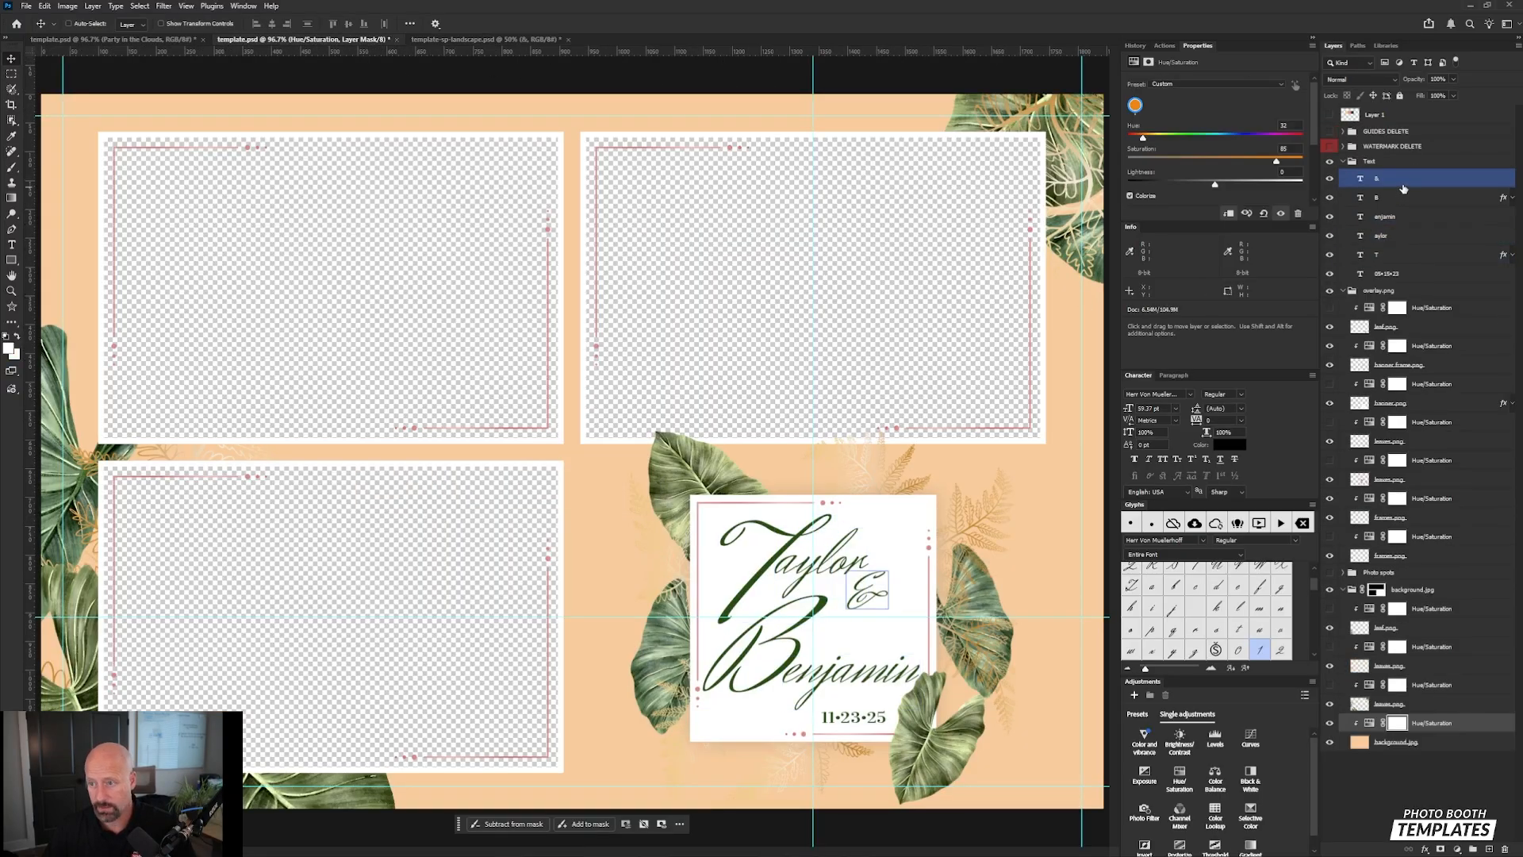
shift+click(1431, 273)
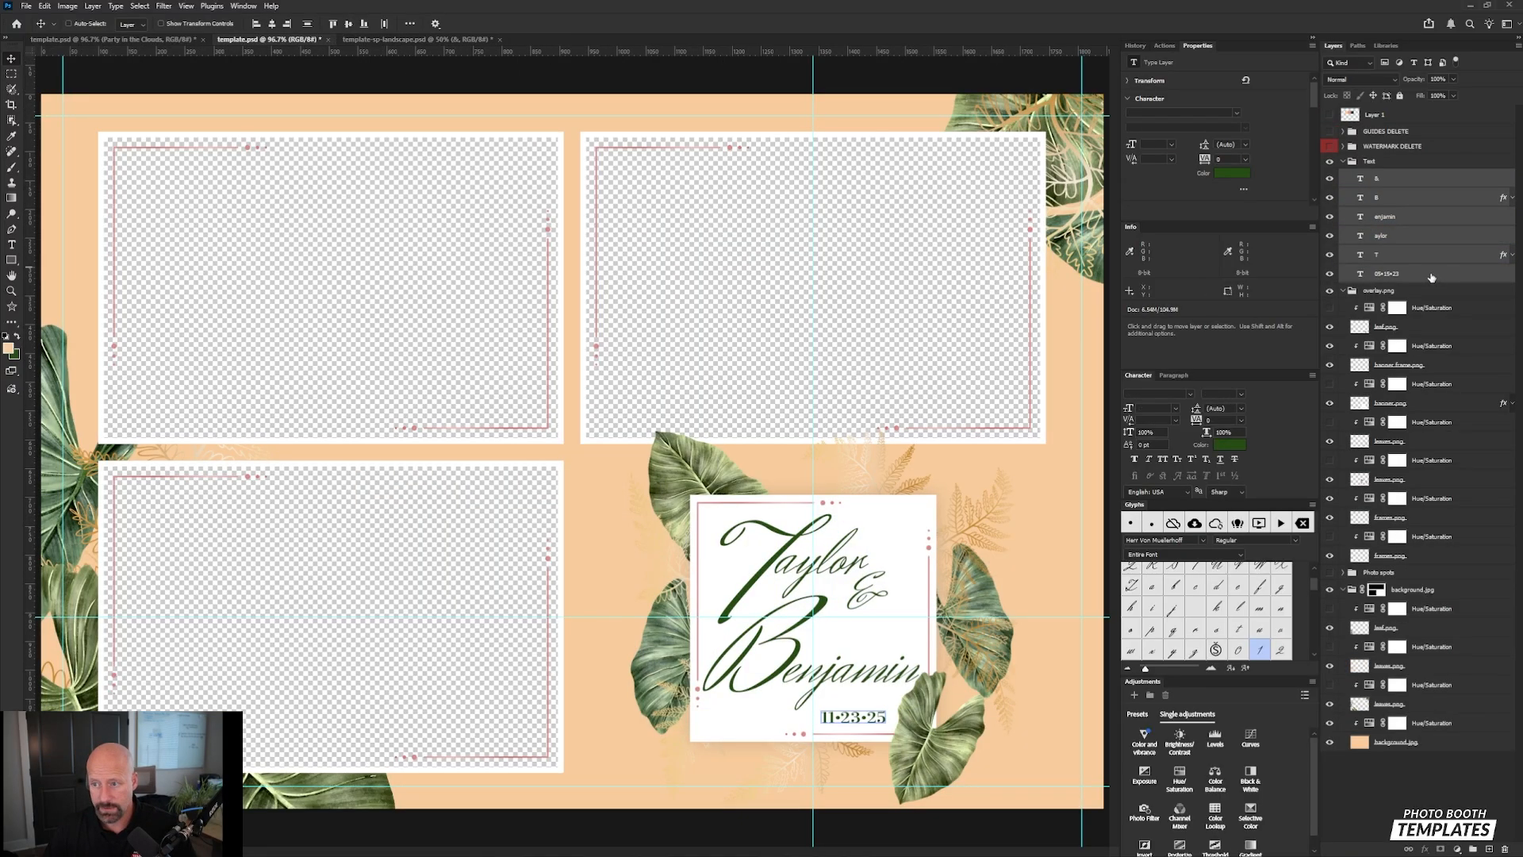
click(1394, 162)
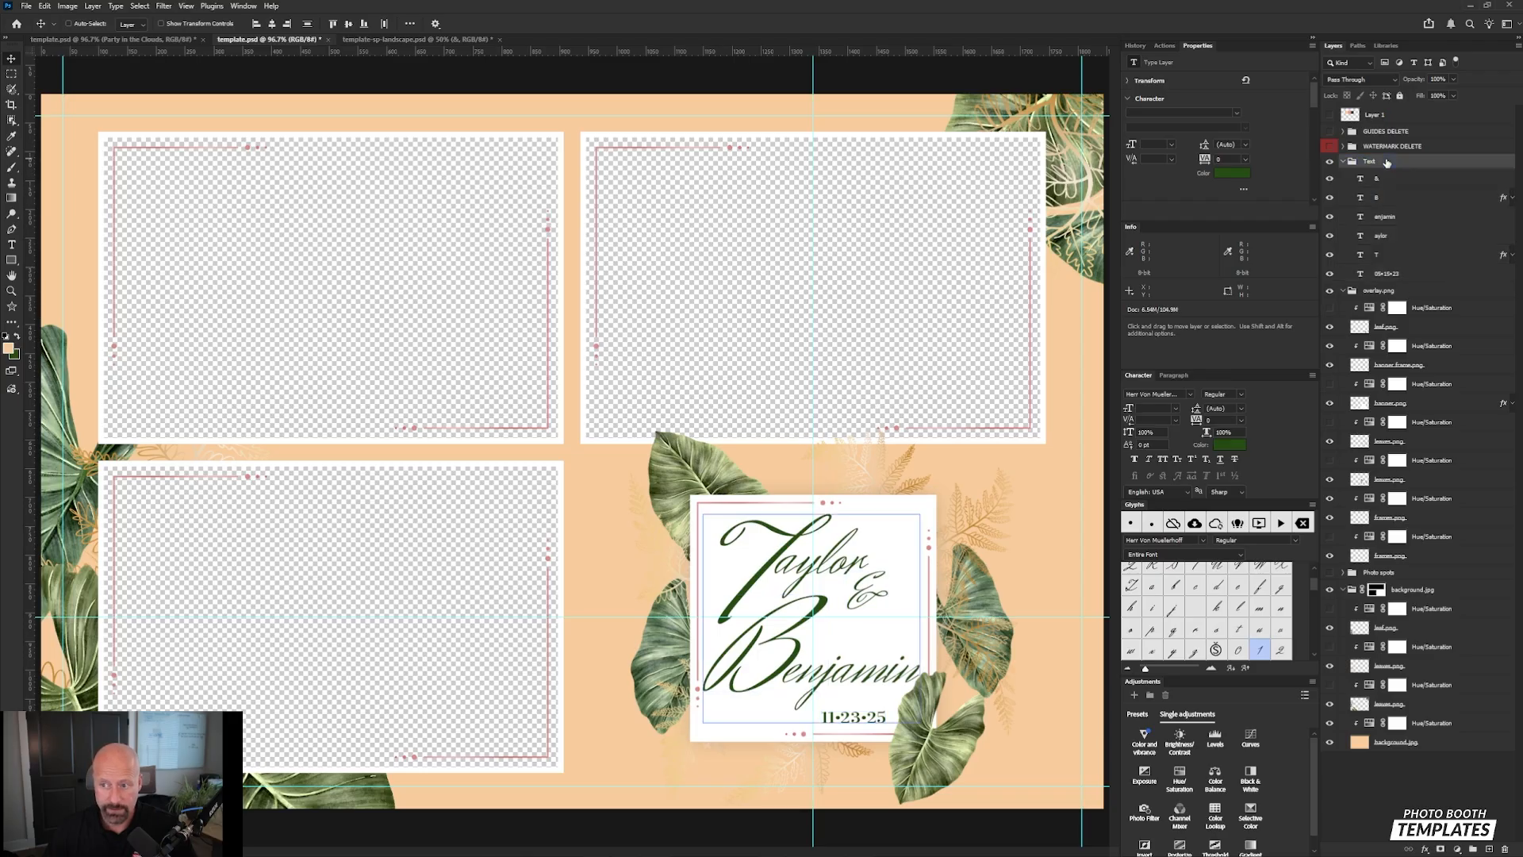
click(431, 39)
drag(431, 40, 571, 384)
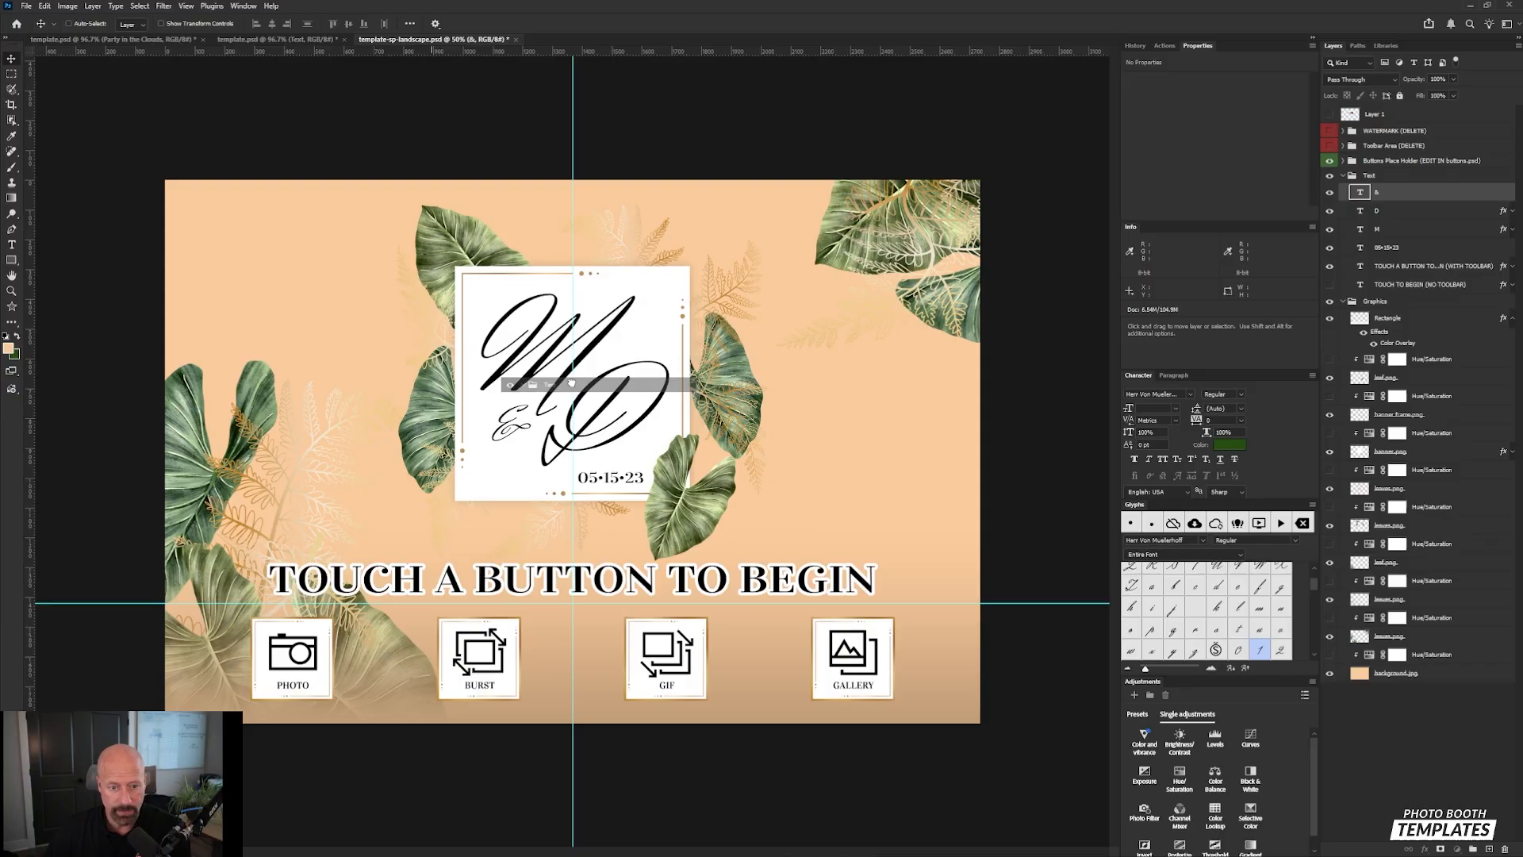
drag(571, 383, 572, 384)
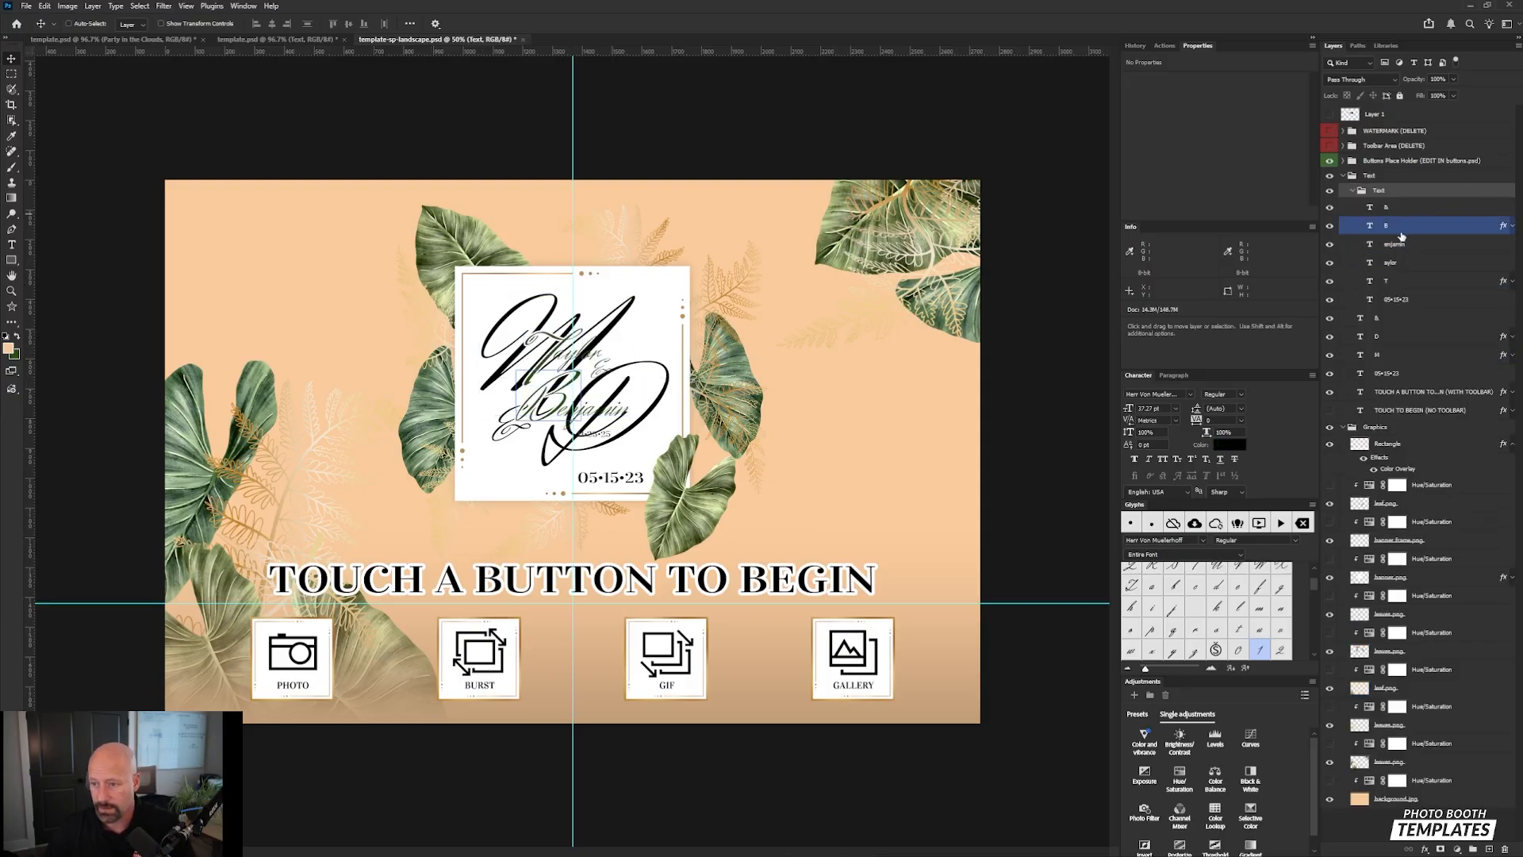
click(1336, 319)
drag(1334, 321, 1333, 376)
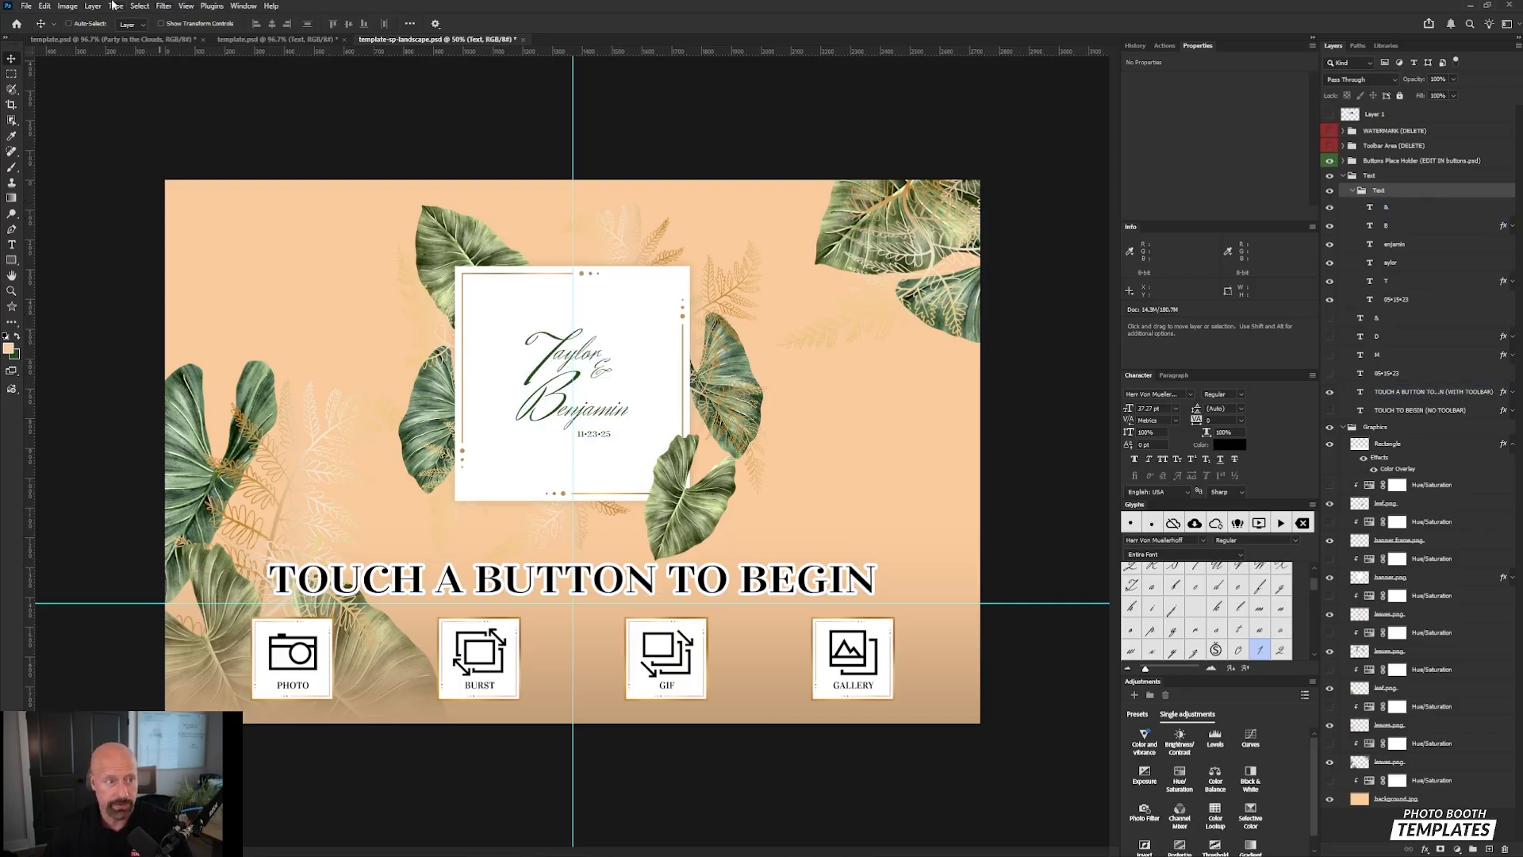
Step: Centre the copied text group horizontally on the vertical guide, nudging it 2 px to the right
click(142, 6)
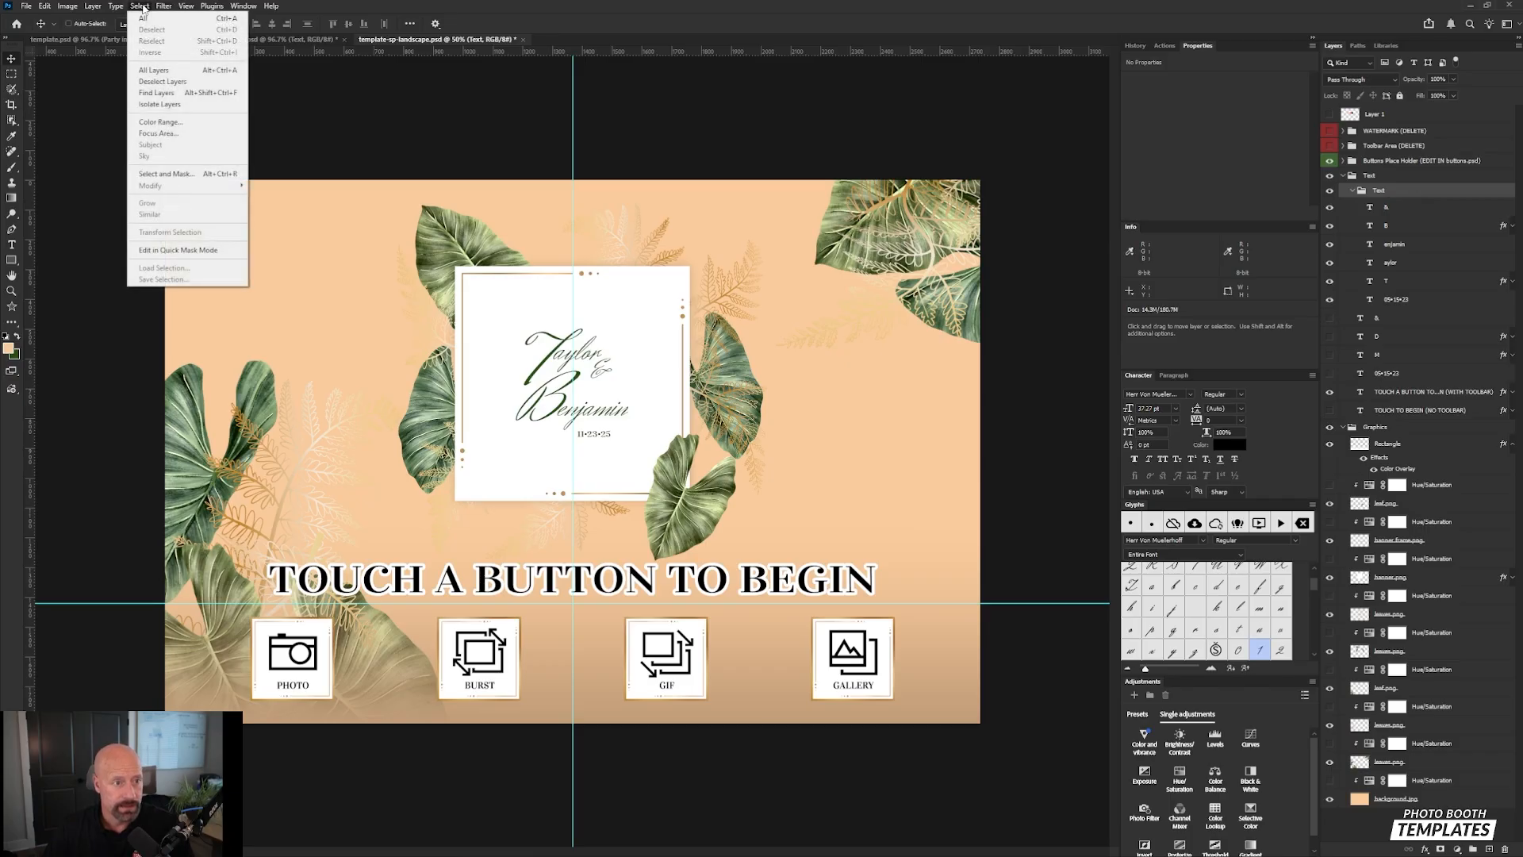
click(149, 19)
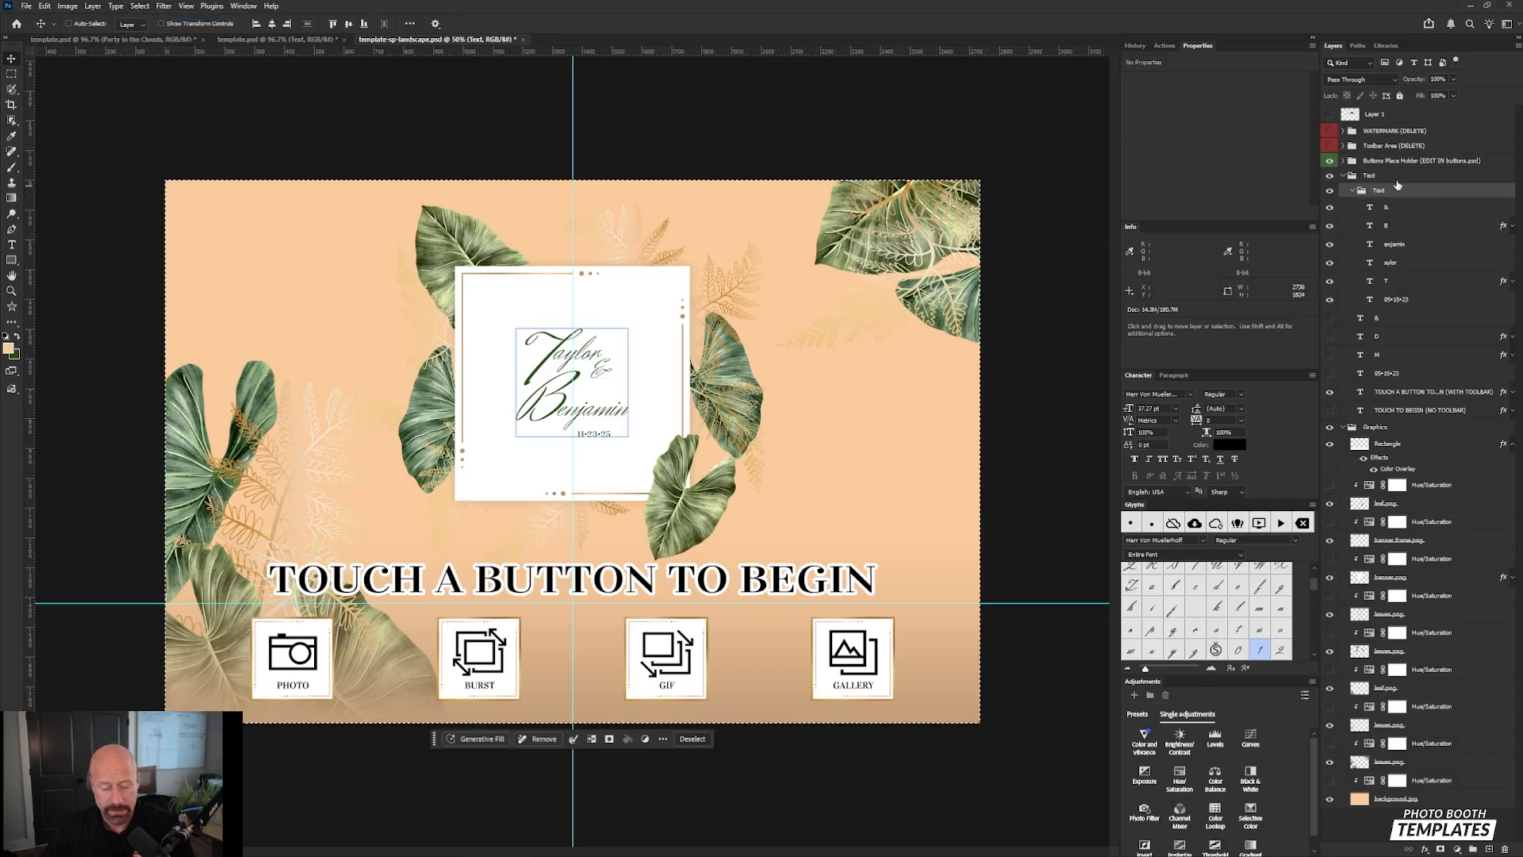
key(ctrl+t)
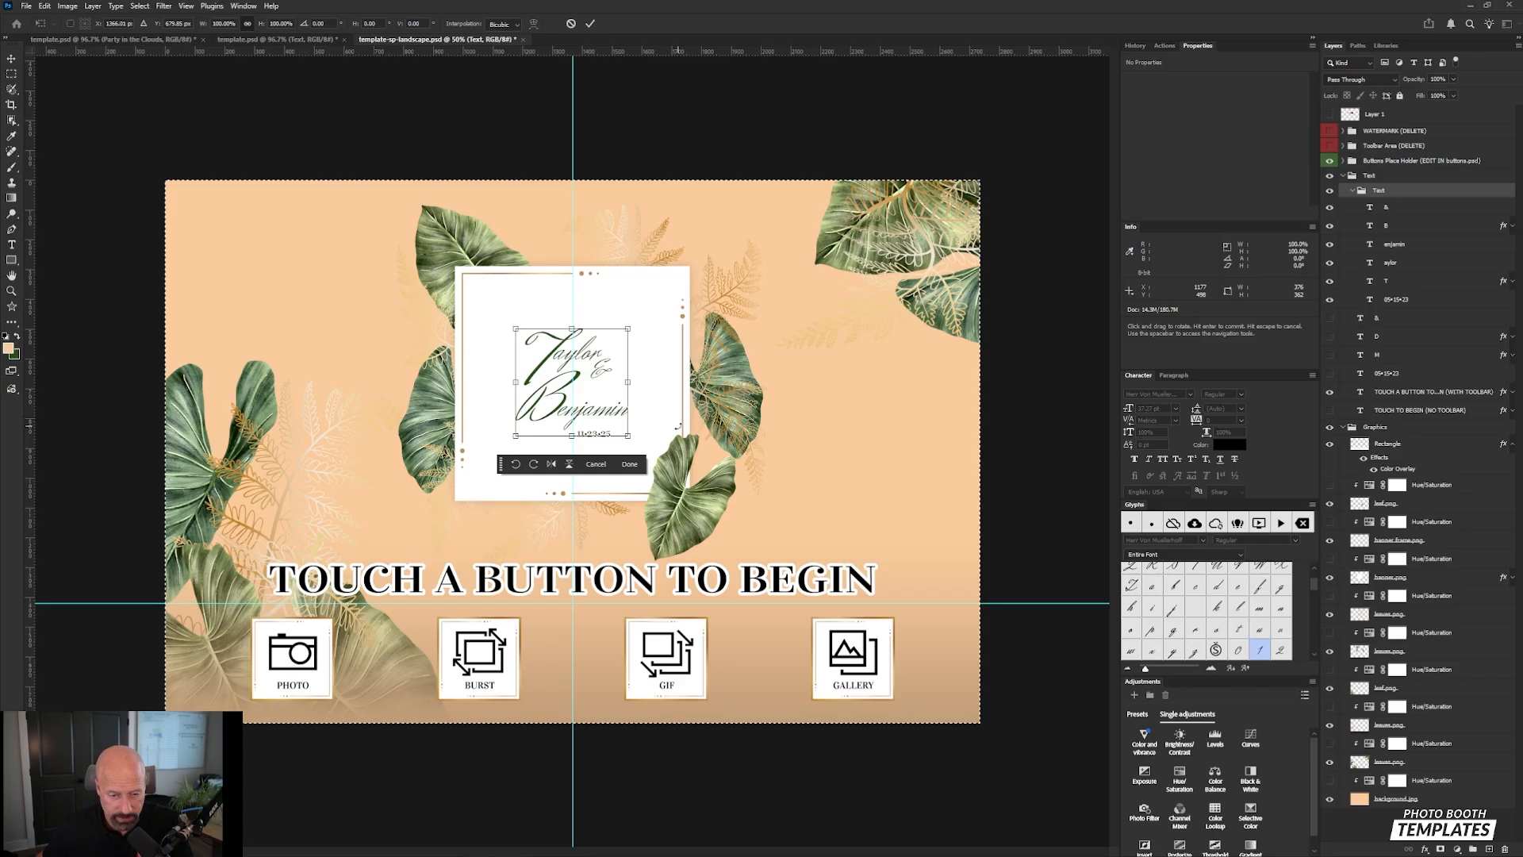
key(ctrl+plus)
key(ctrl+plus)
key(ctrl+plus)
key(ctrl+plus)
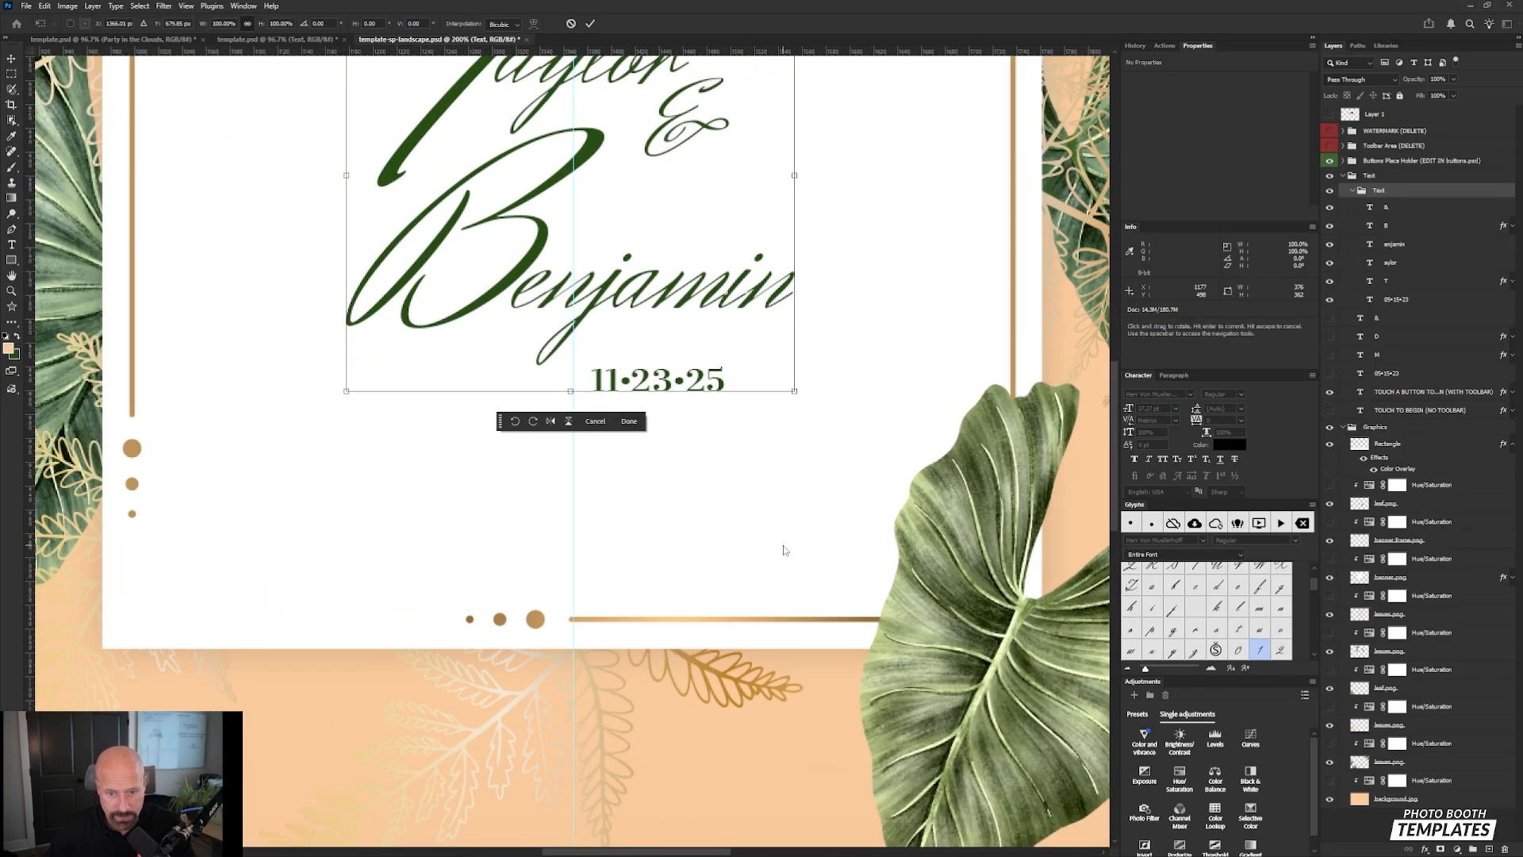
key(Right)
key(Right)
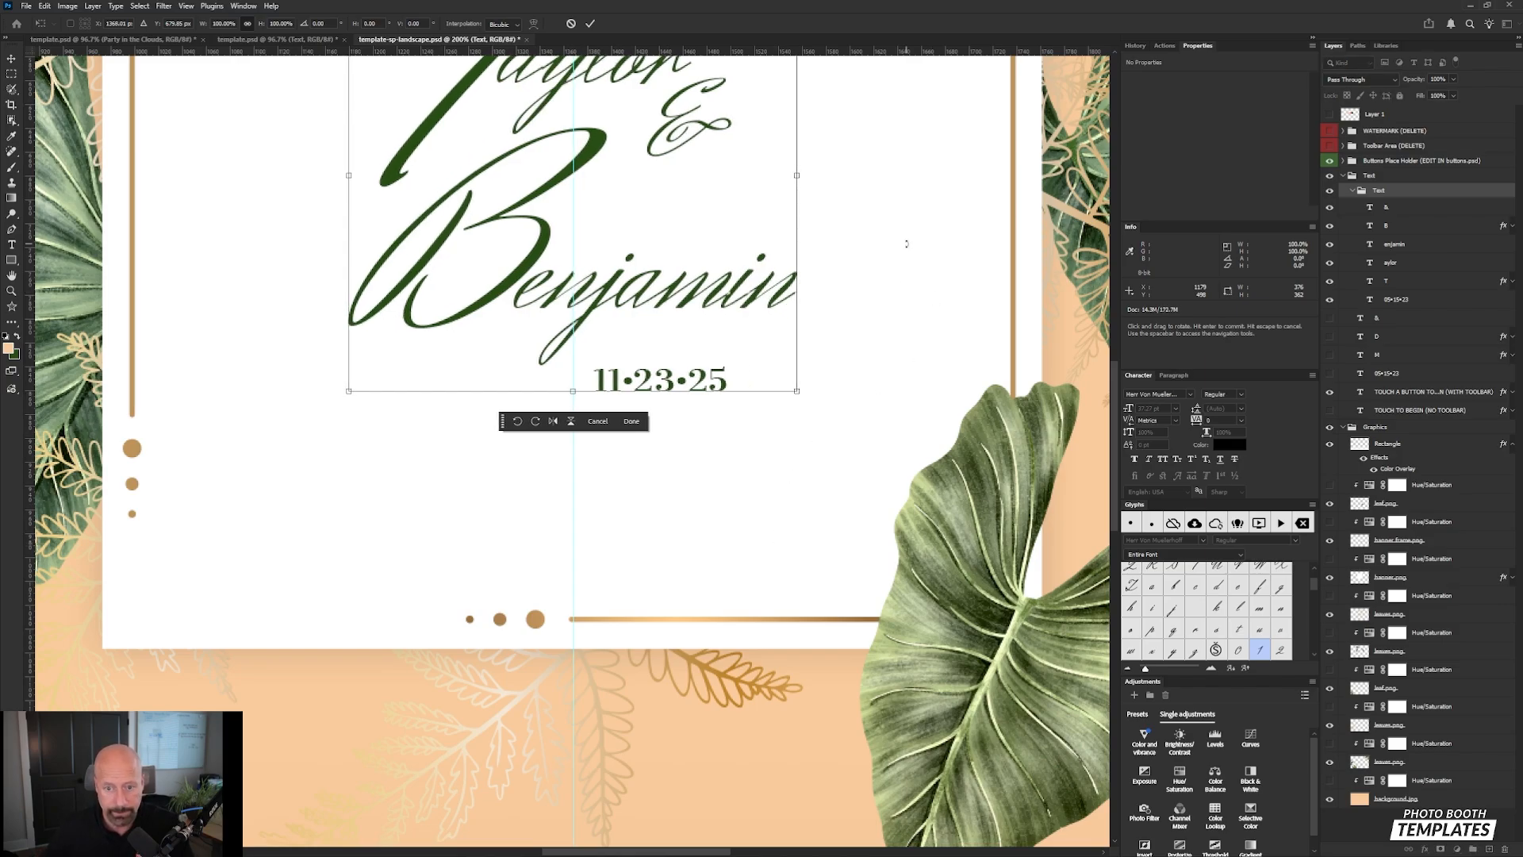
Step: Scale the copied names and date to about 183% so they fill the card, and collapse the text groups
drag(907, 244, 881, 435)
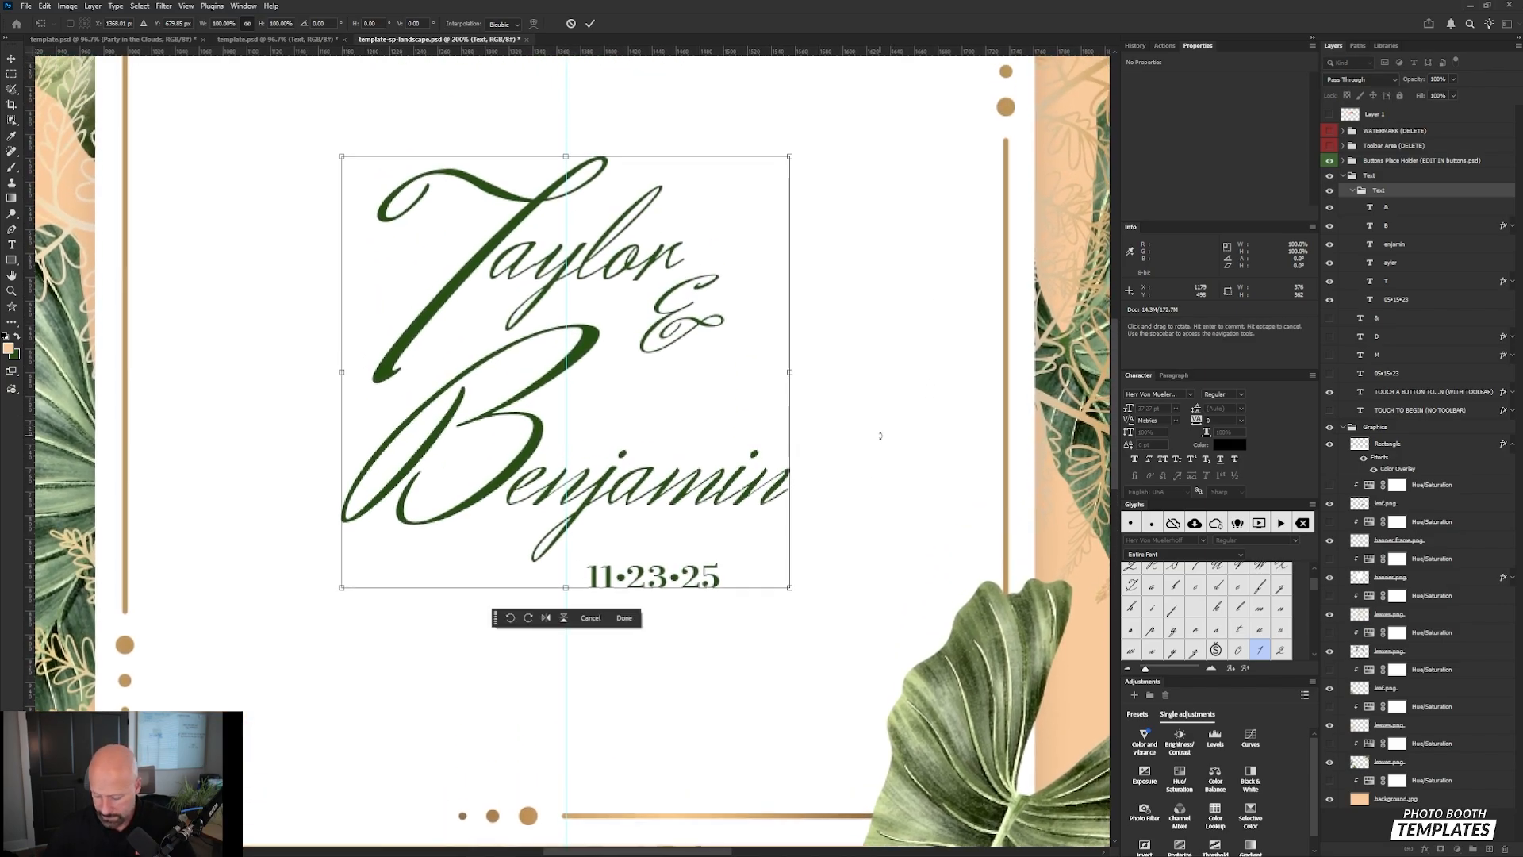
key(ctrl+minus)
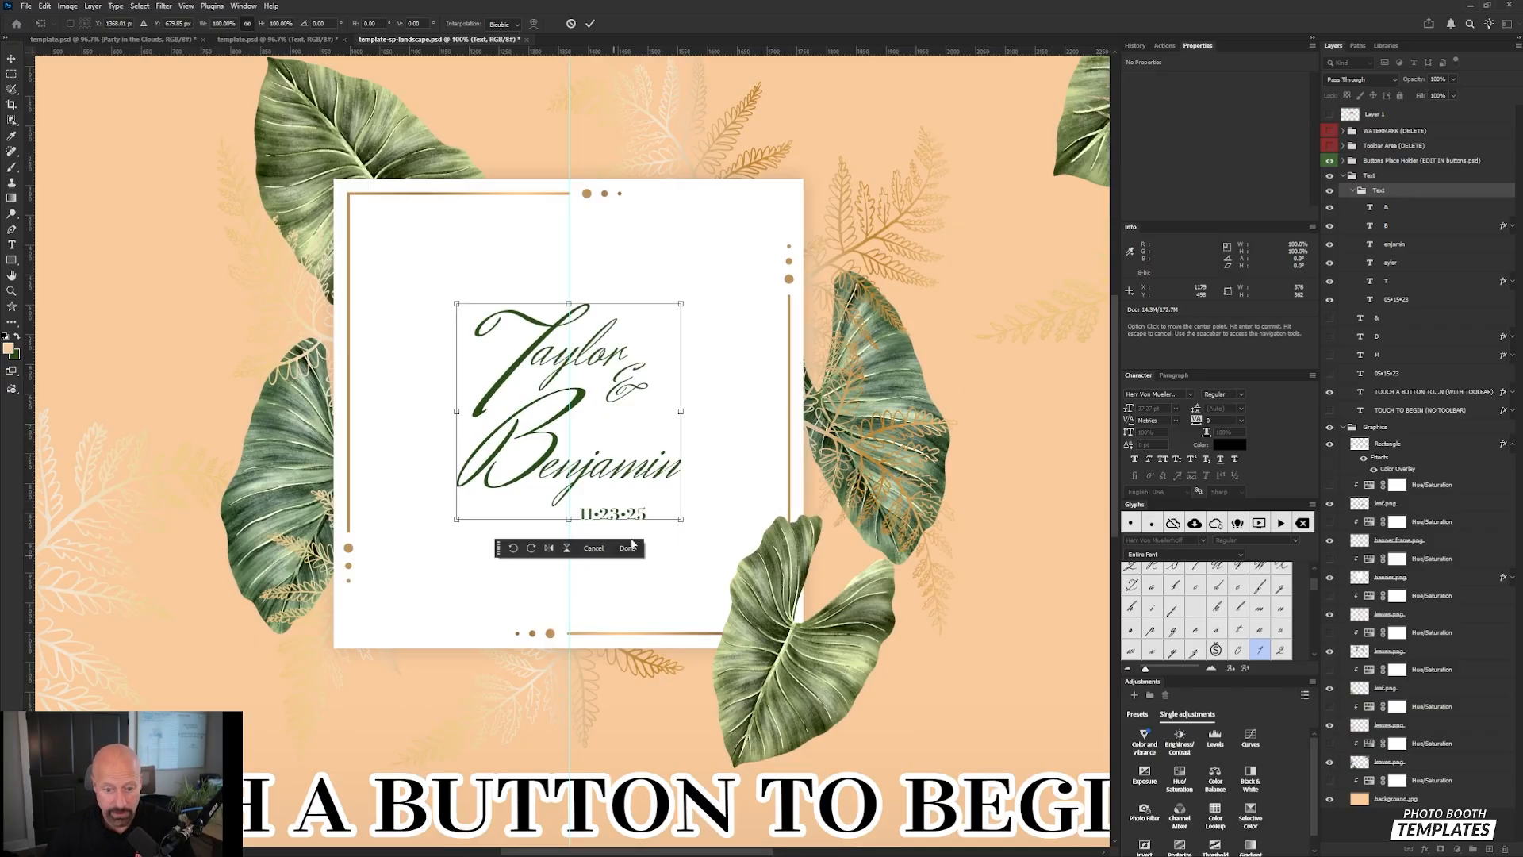
drag(680, 519, 768, 619)
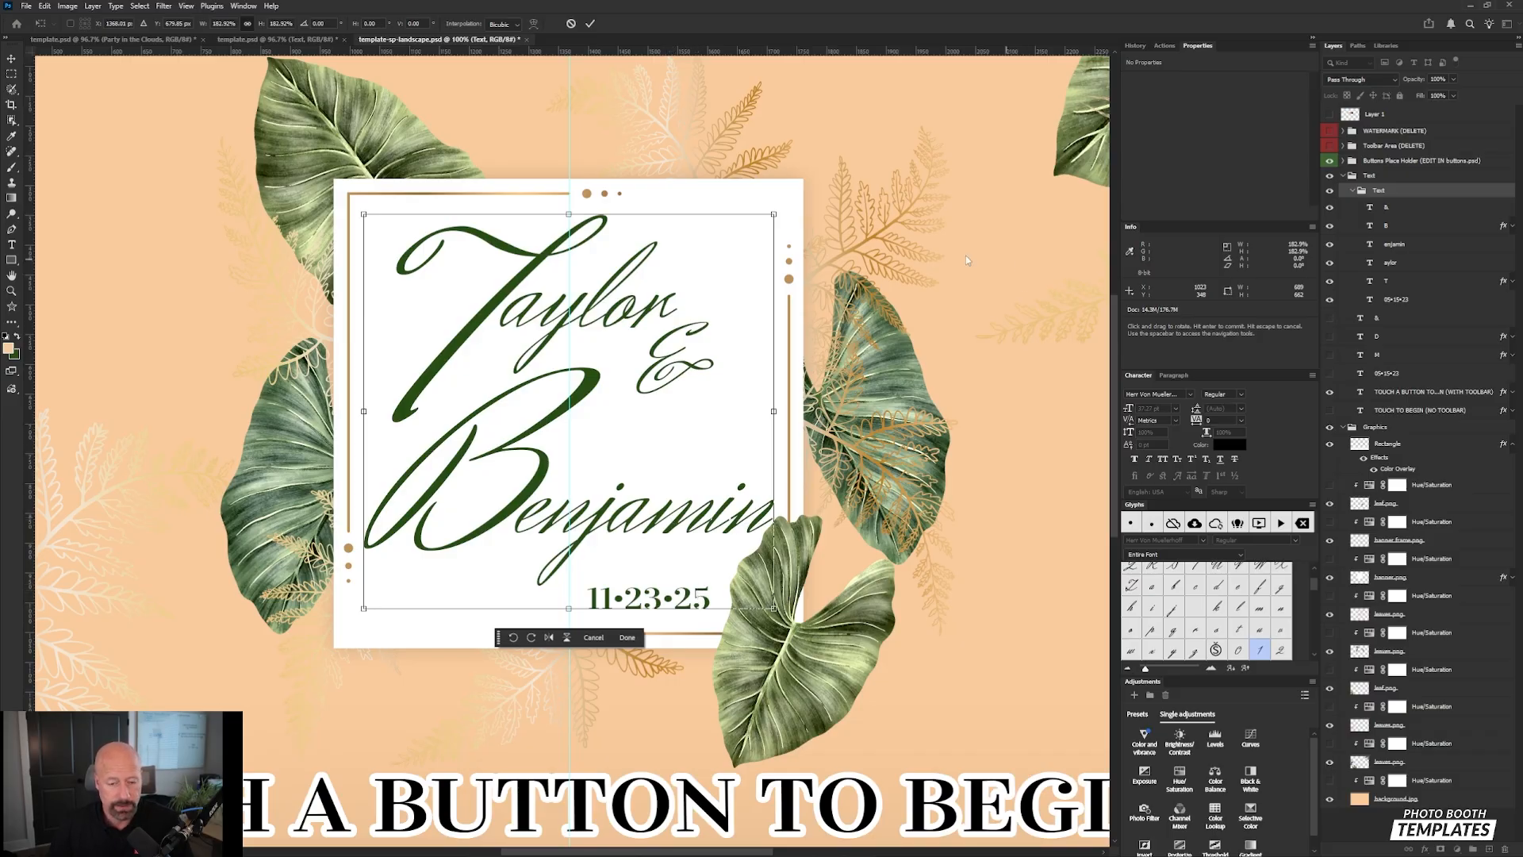
key(Return)
ctrl+click(530, 563)
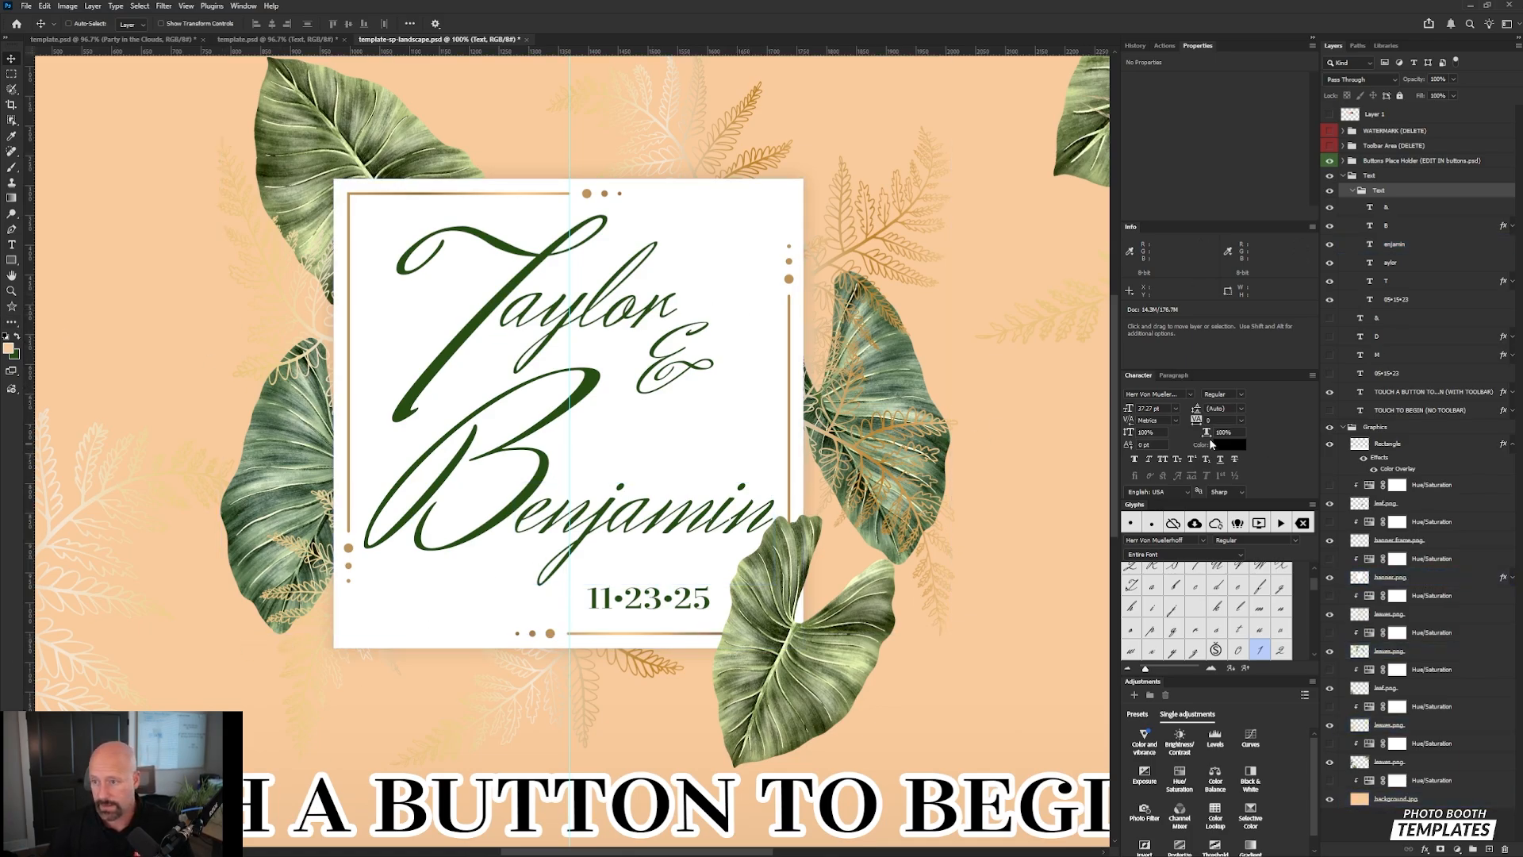
click(1353, 191)
click(1344, 176)
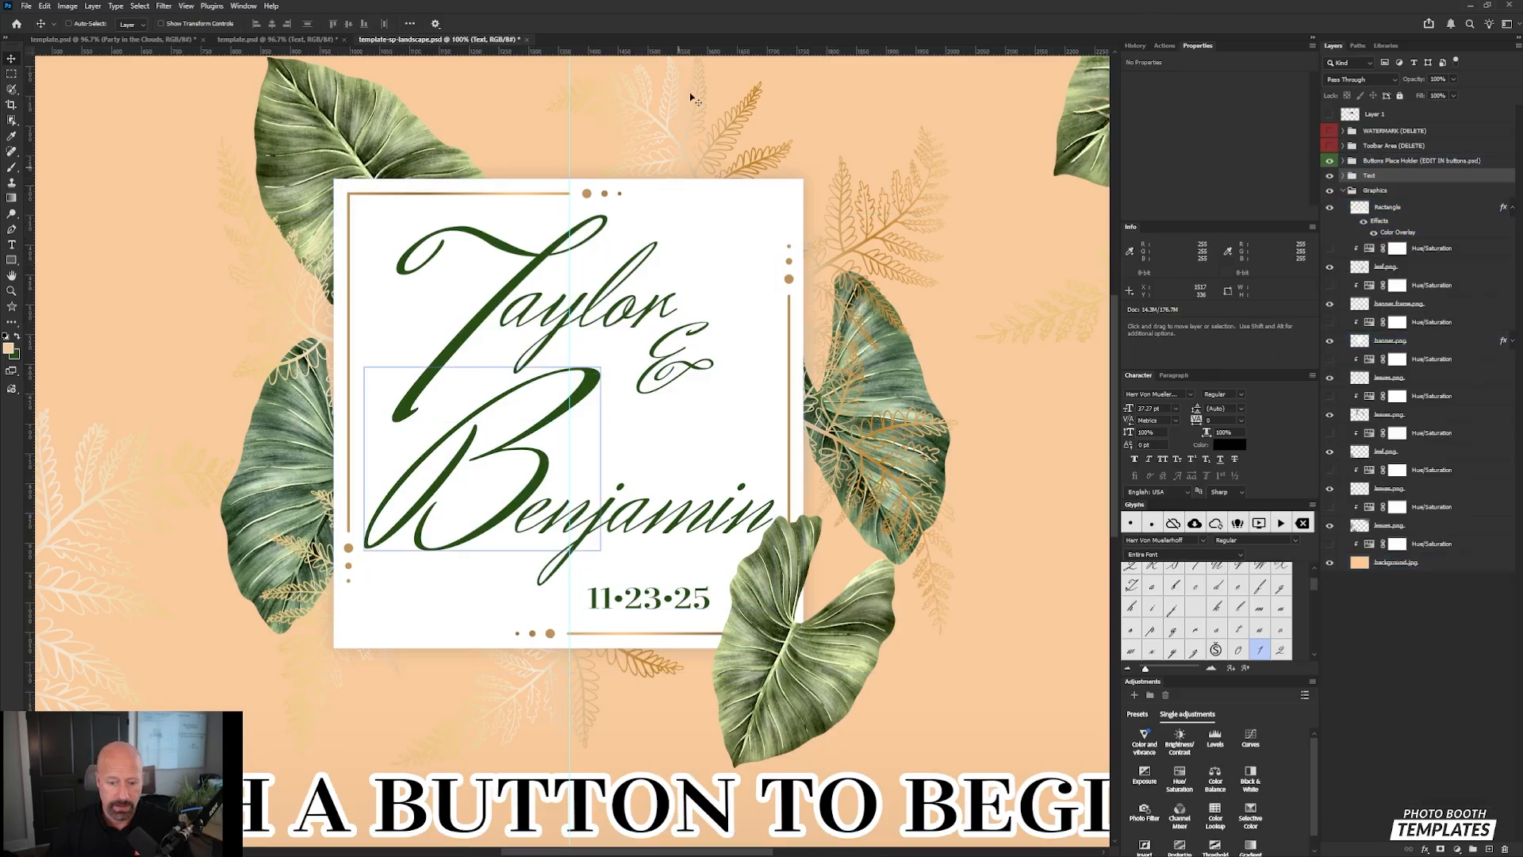
Step: Enable the card's banner frame Hue/Saturation adjustment and set Hue to 0, Saturation to 49 and Lightness to 32
click(249, 41)
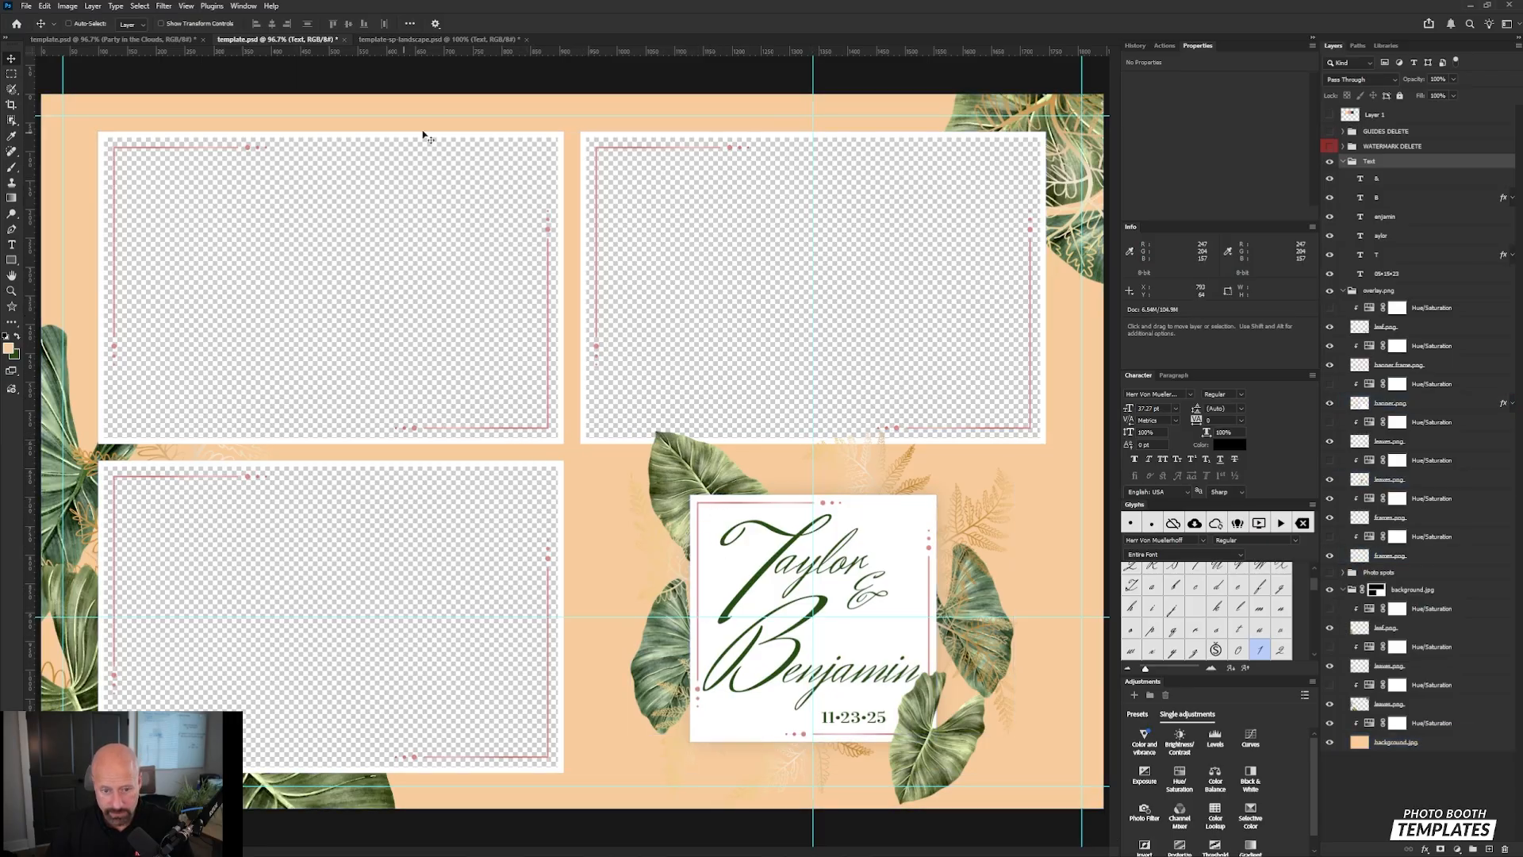
click(445, 39)
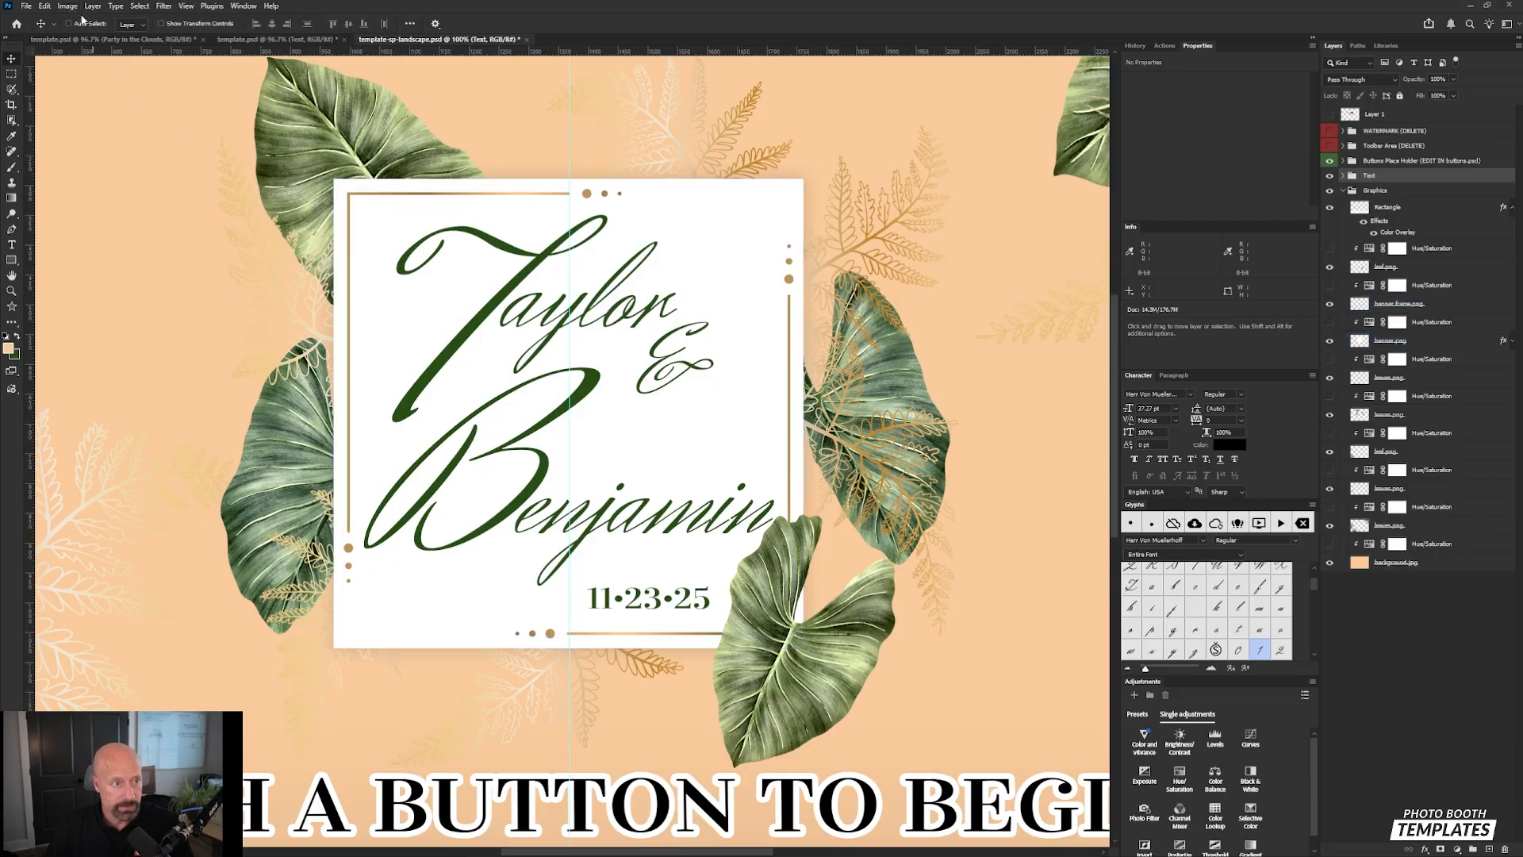
click(374, 193)
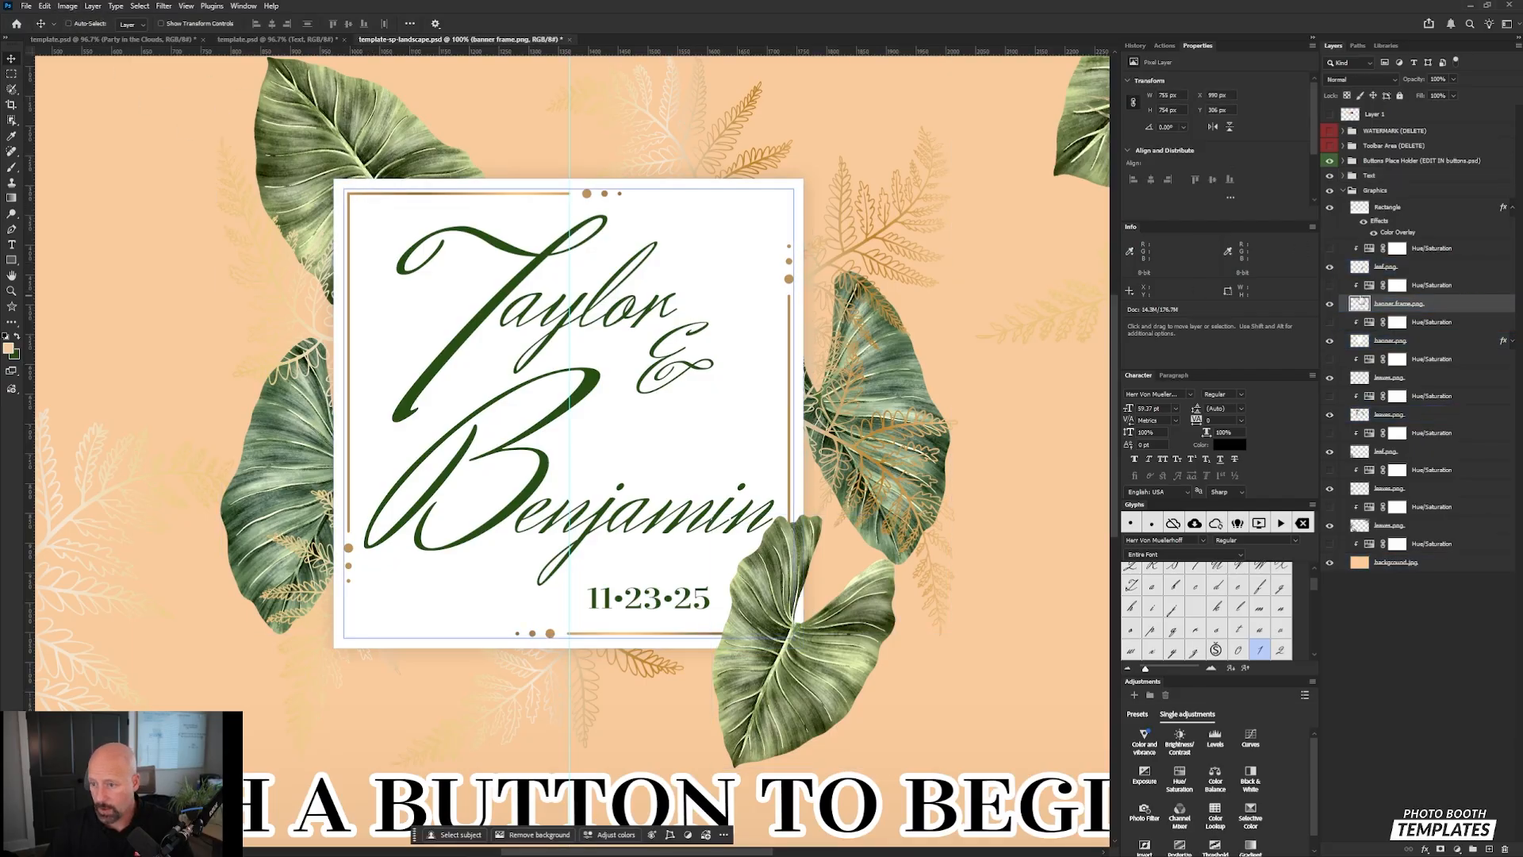
click(1421, 290)
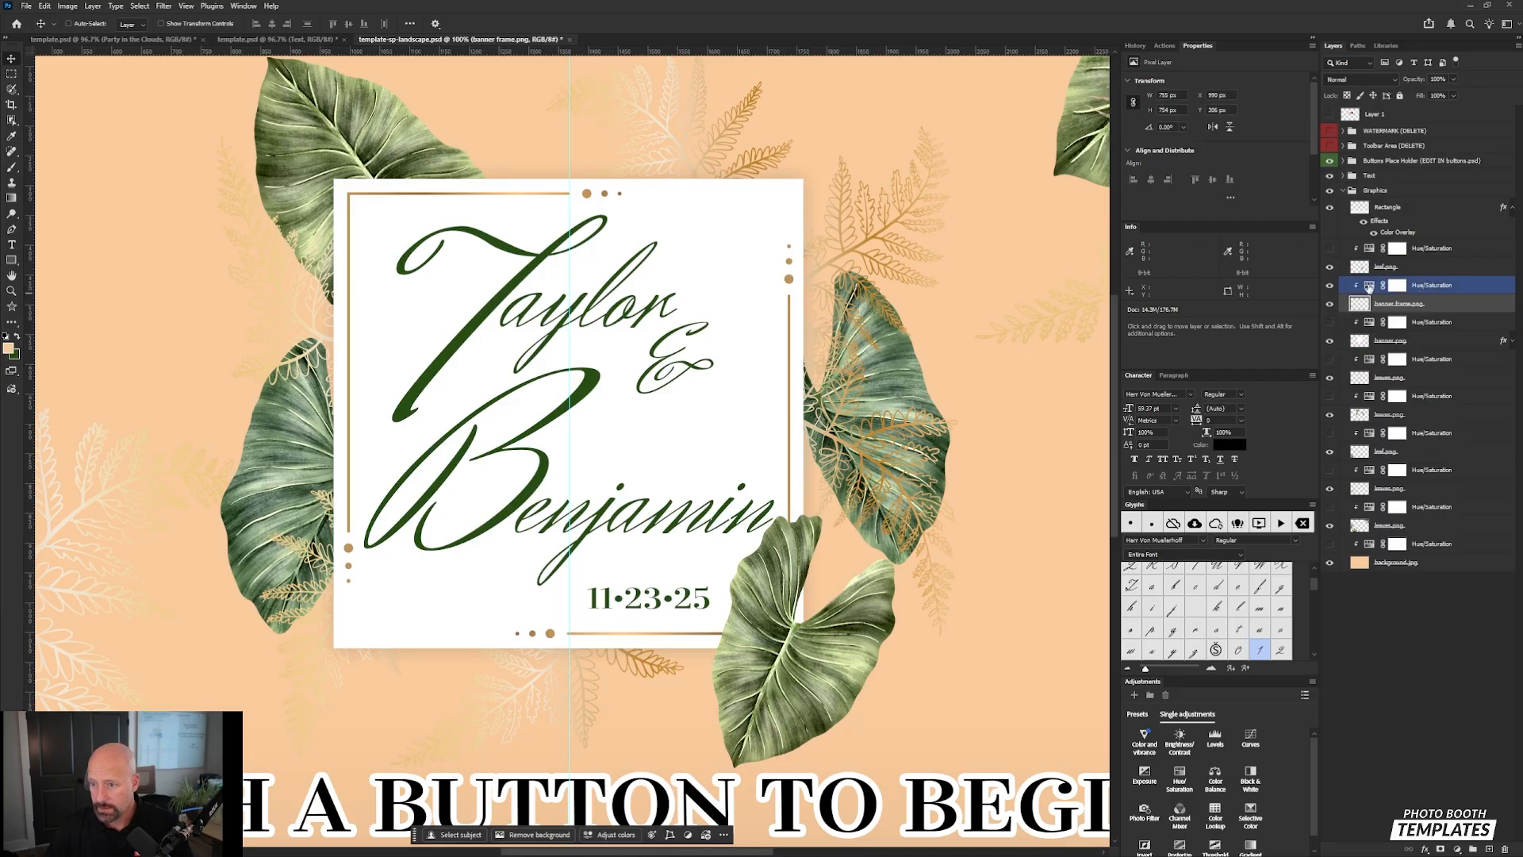
click(1397, 285)
click(1147, 196)
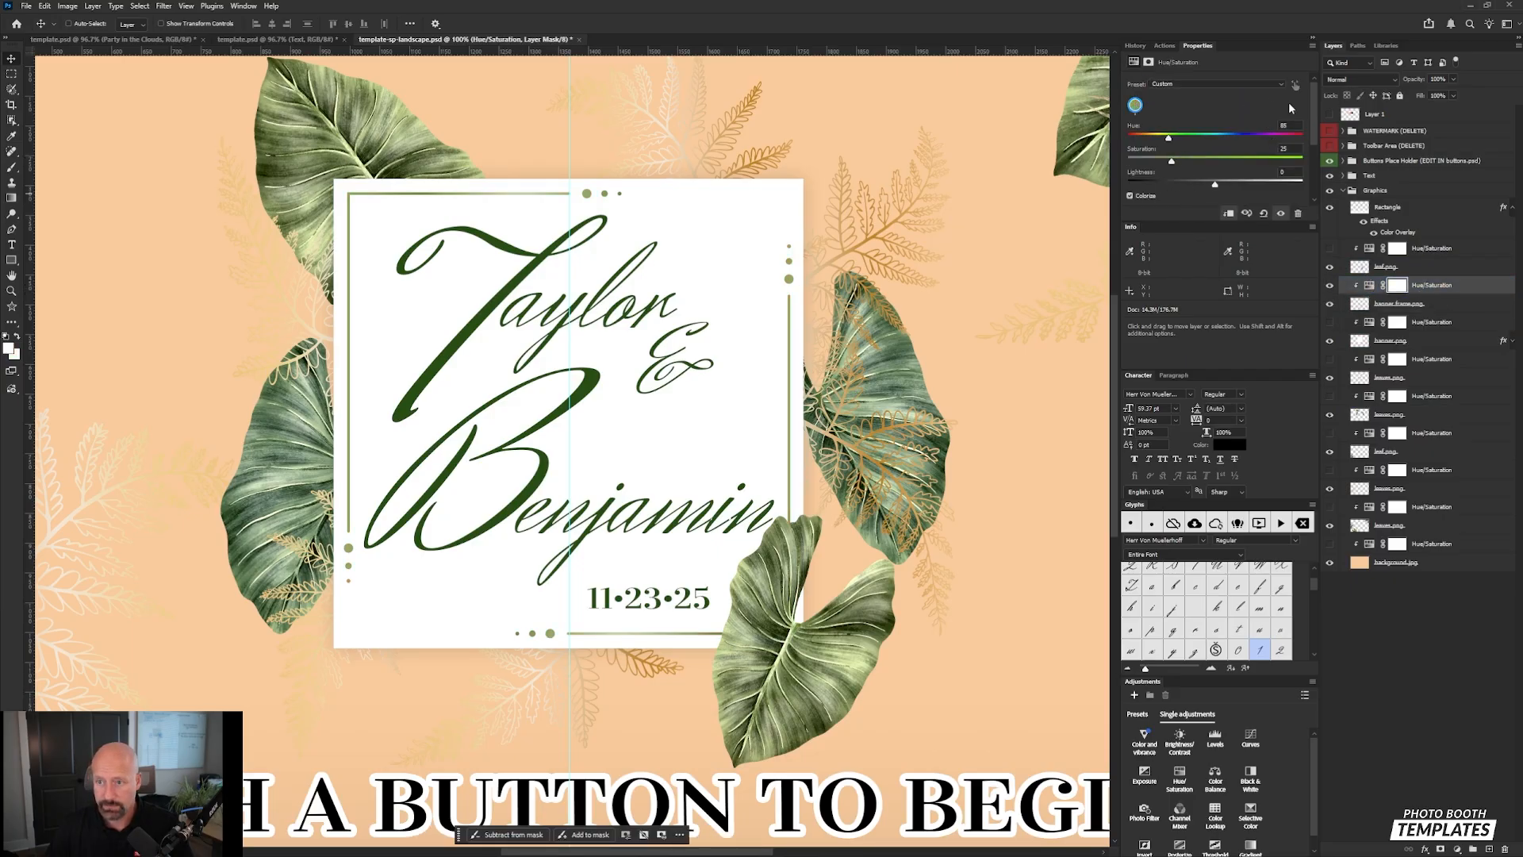
text(0)
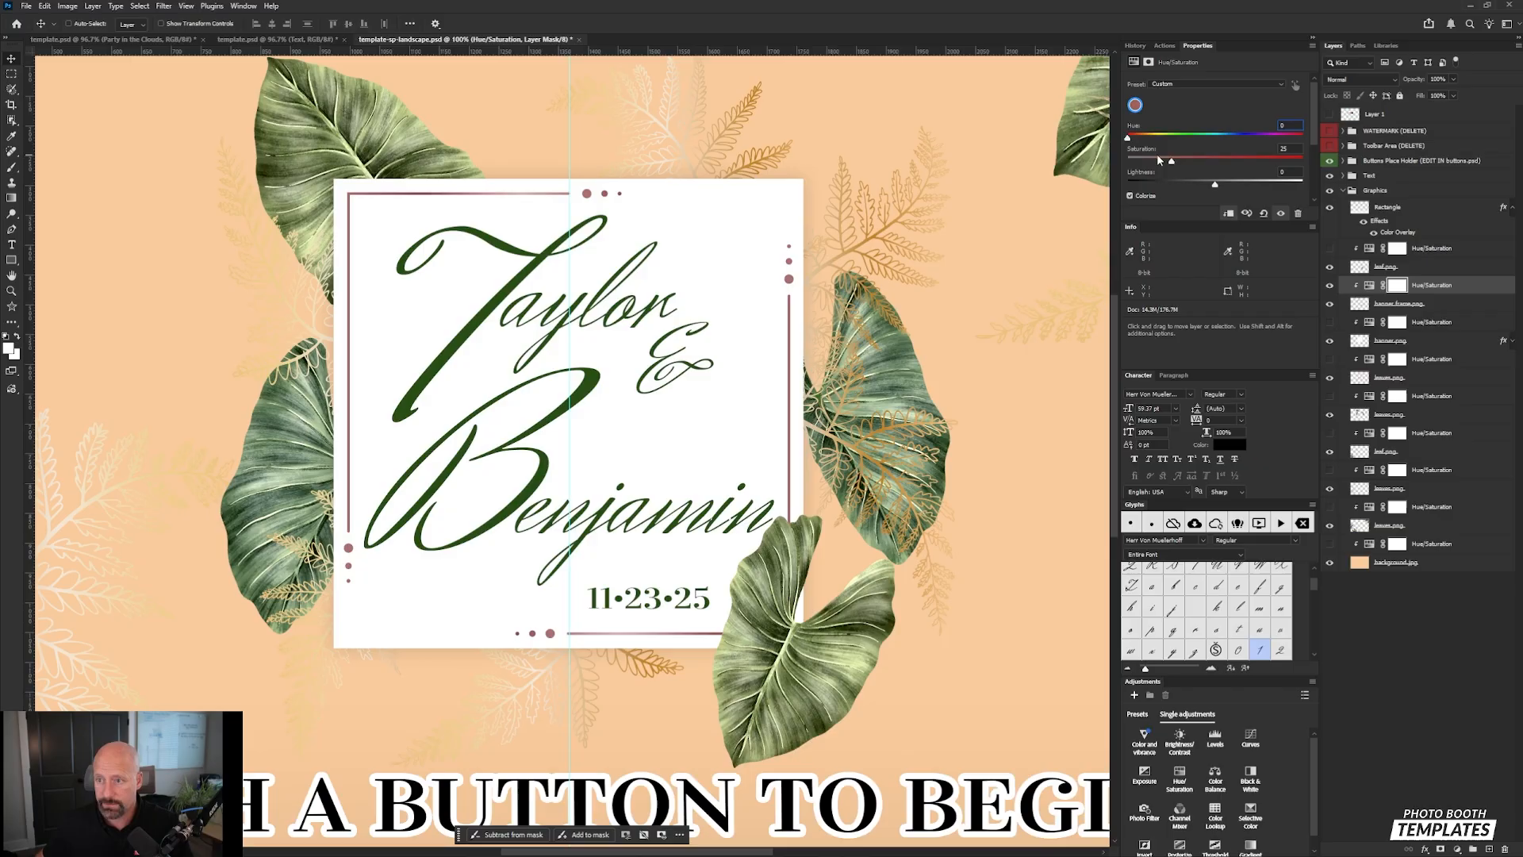
key(Tab)
text(49)
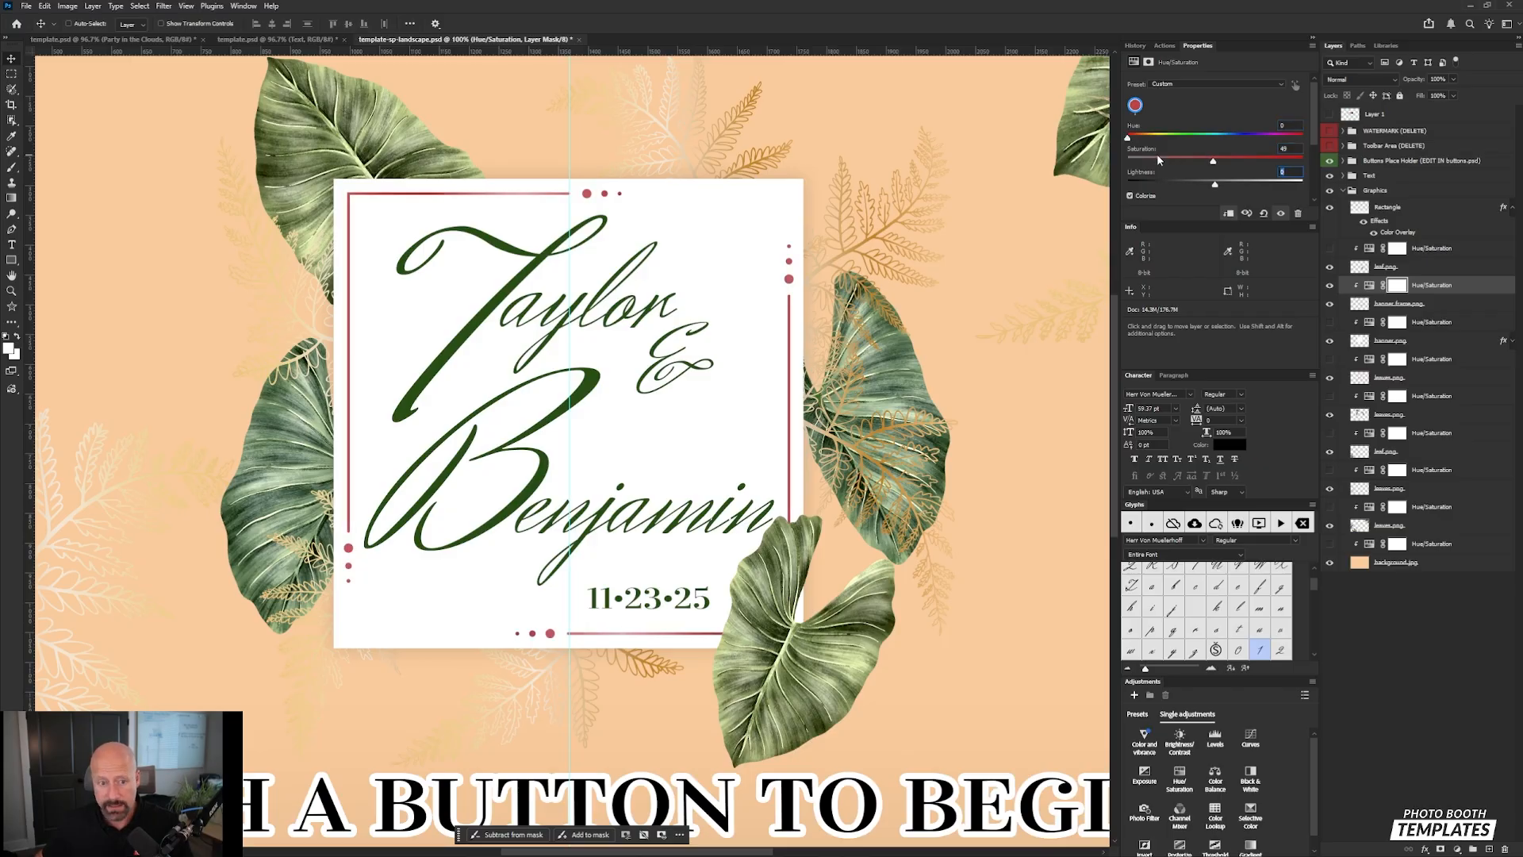
text(32)
key(Return)
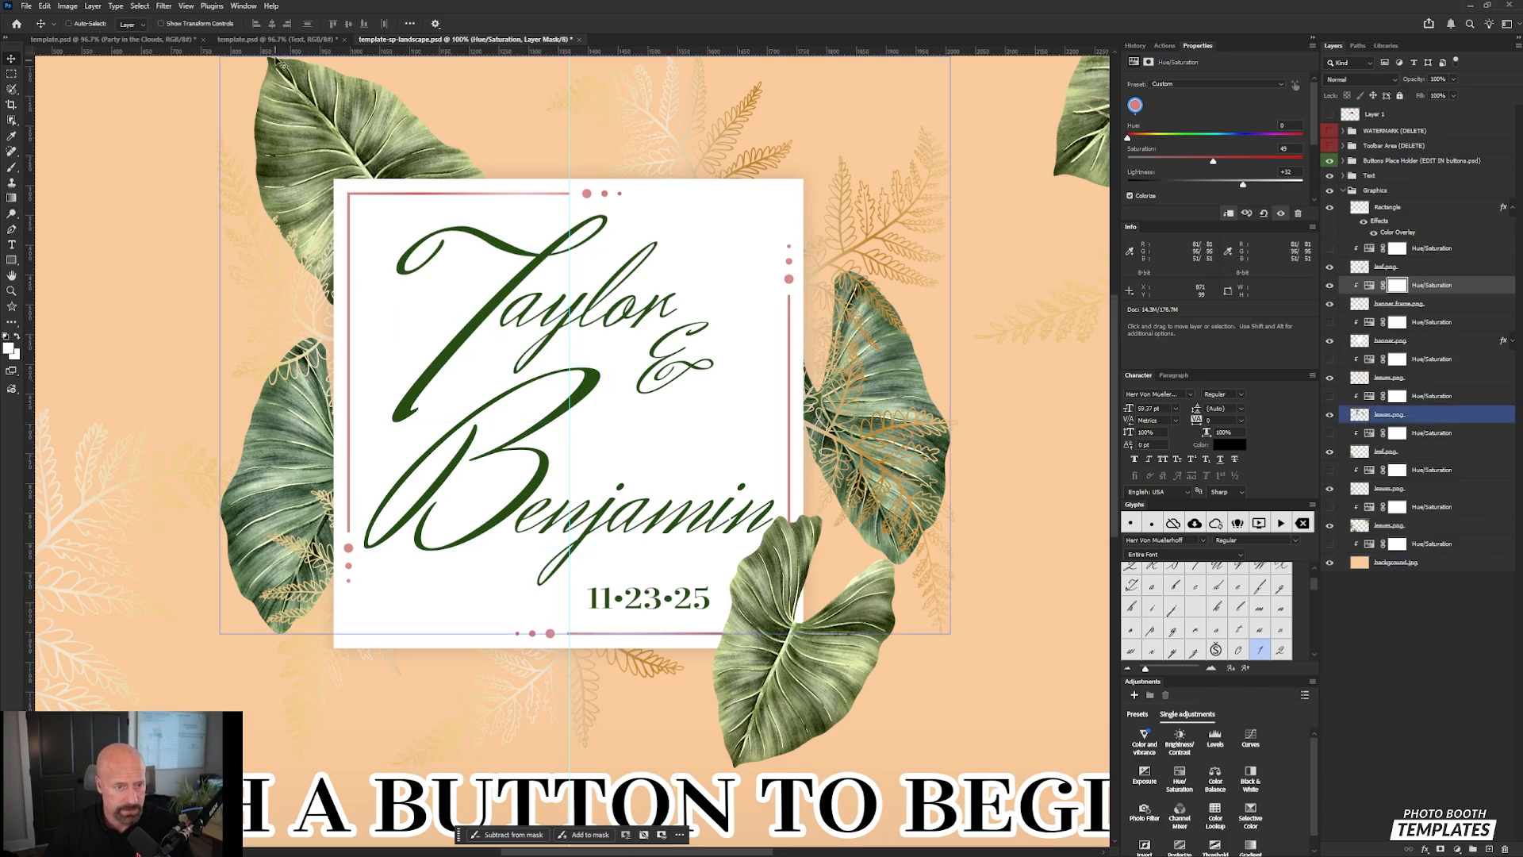
Step: Check the pink Hue/Saturation values in template.psd and match the landscape banner frame's Lightness to them
click(278, 41)
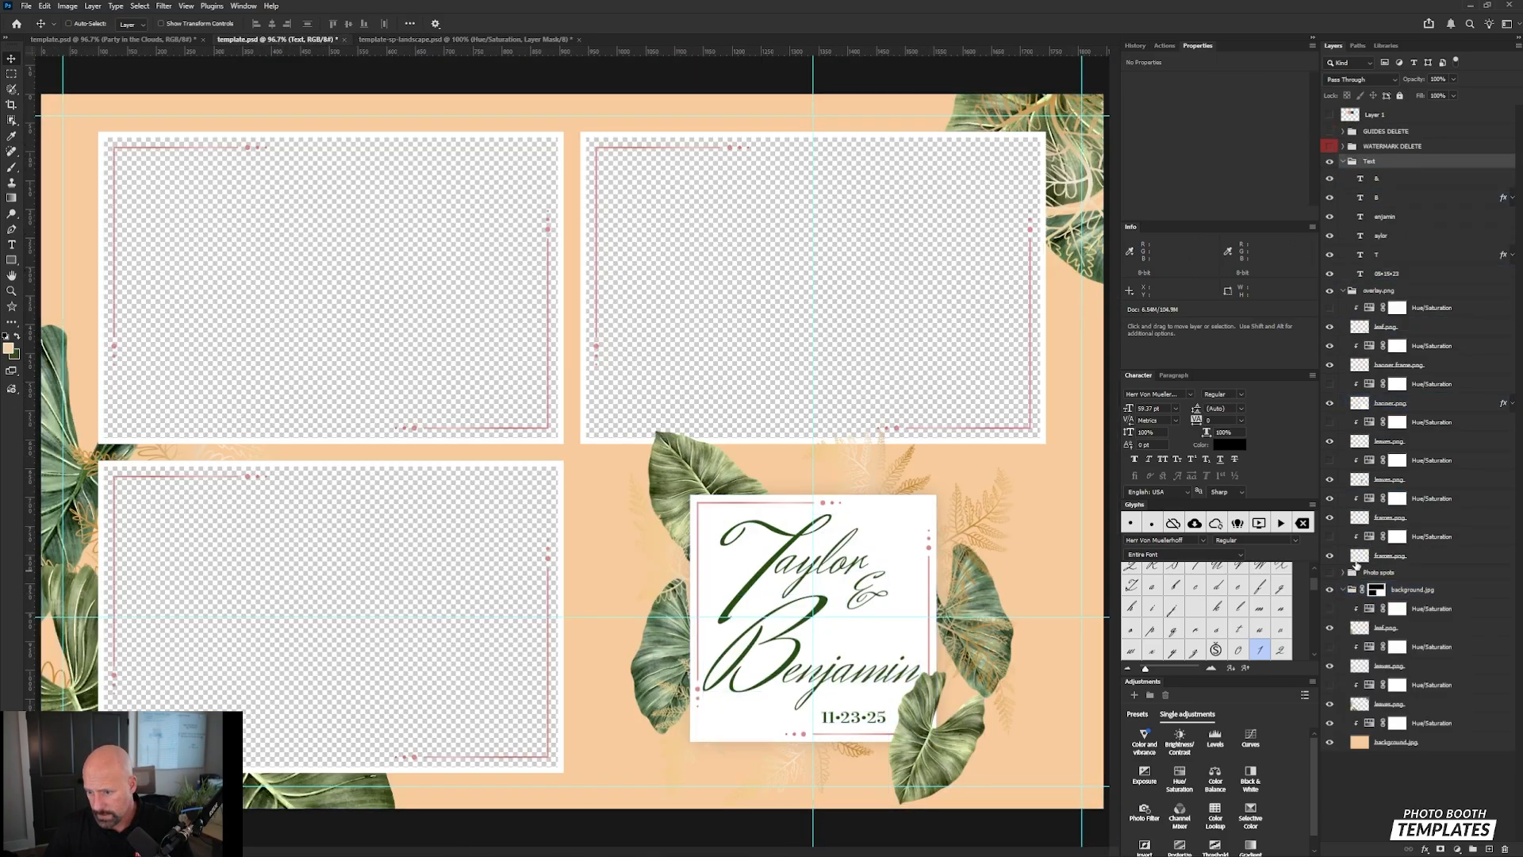
click(1397, 498)
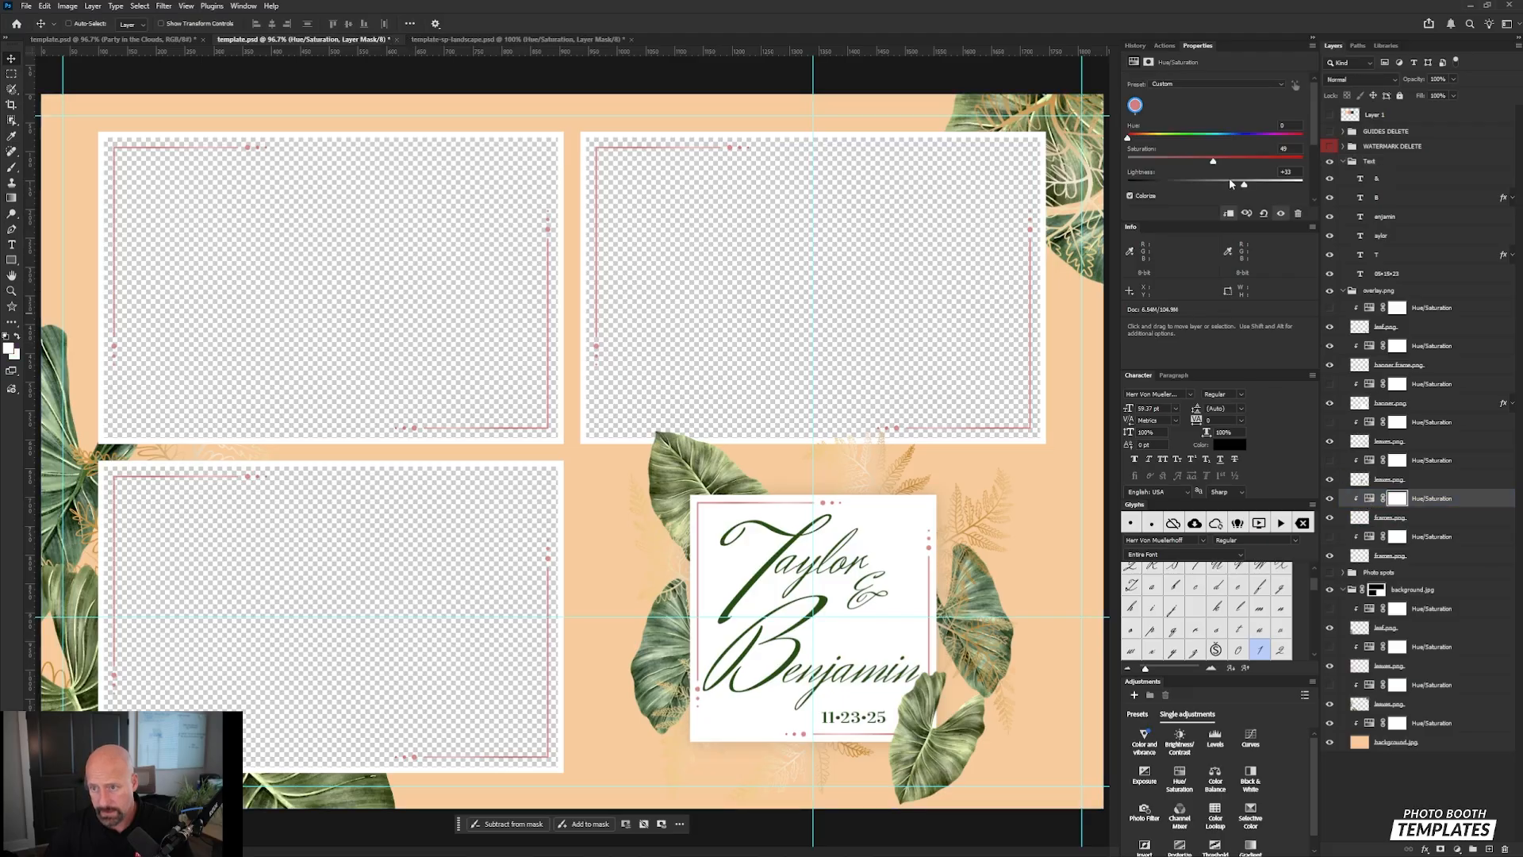
click(477, 40)
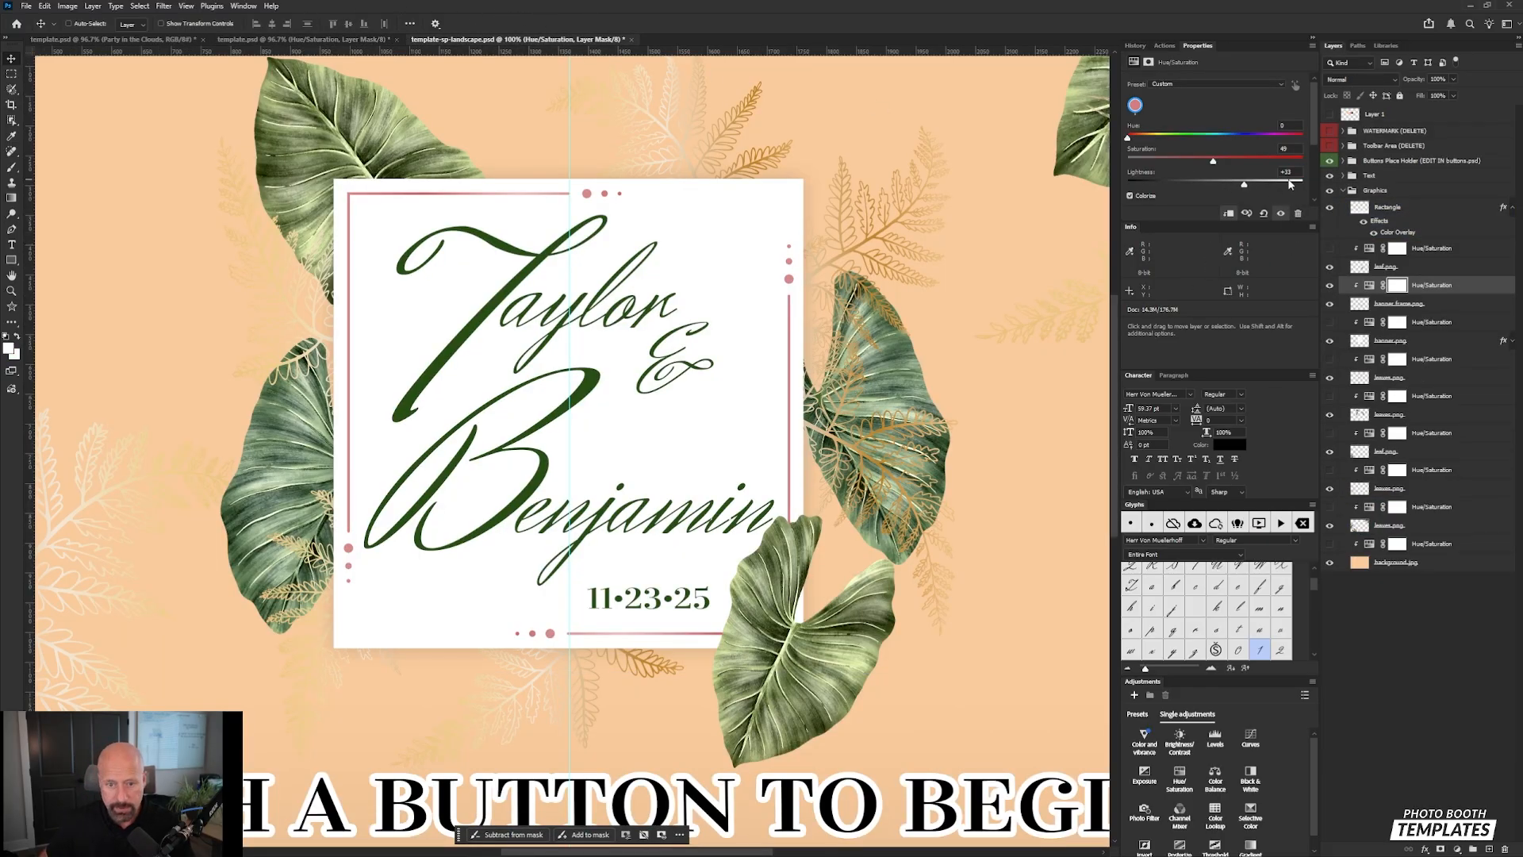
click(746, 468)
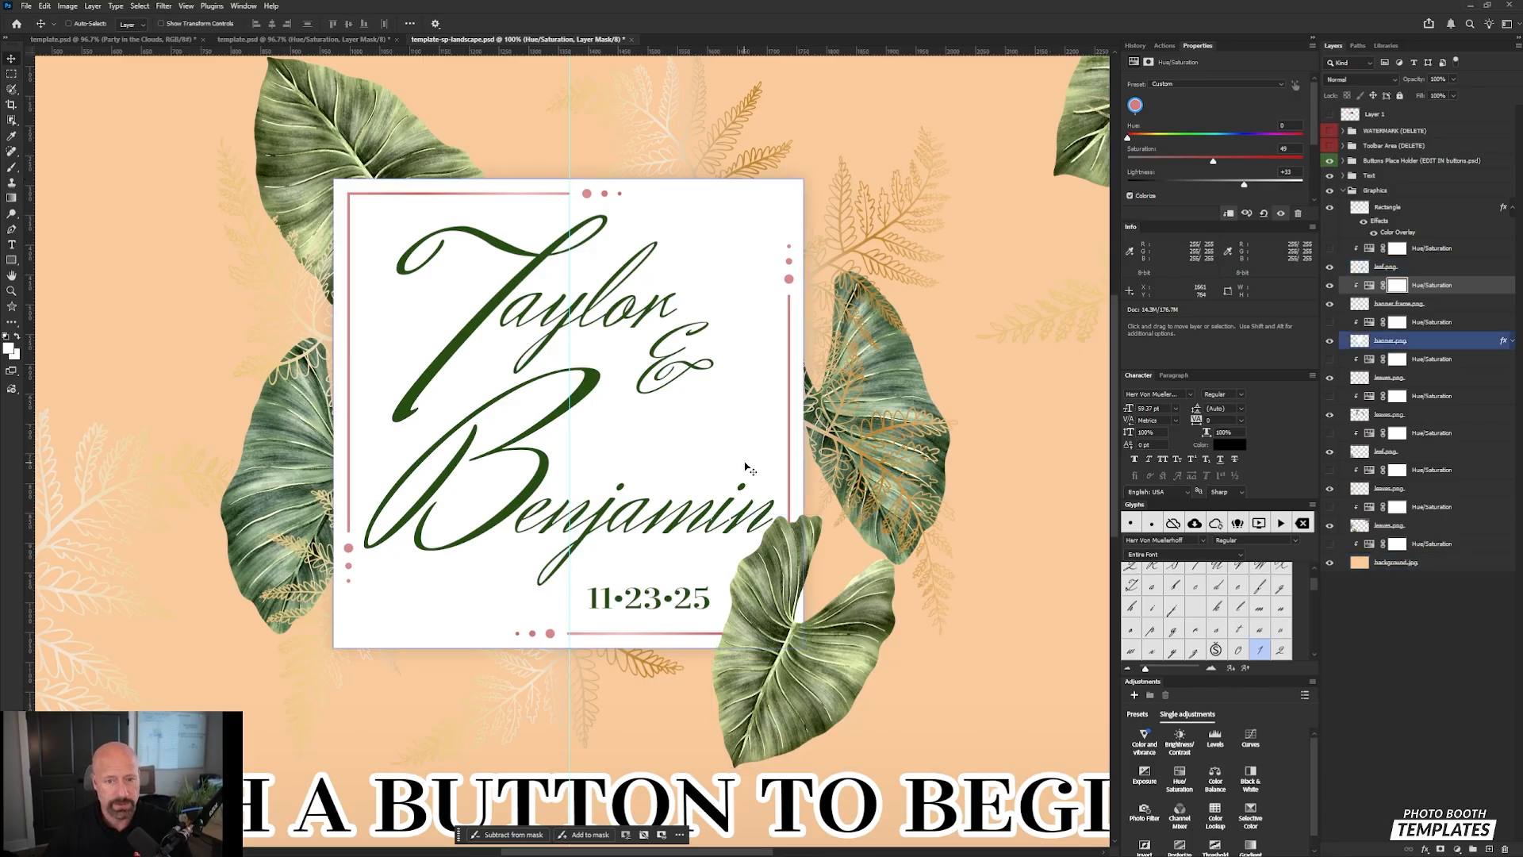
Step: Check which fonts the date on the card and the TOUCH A BUTTON TO BEGIN text use
key(ctrl+0)
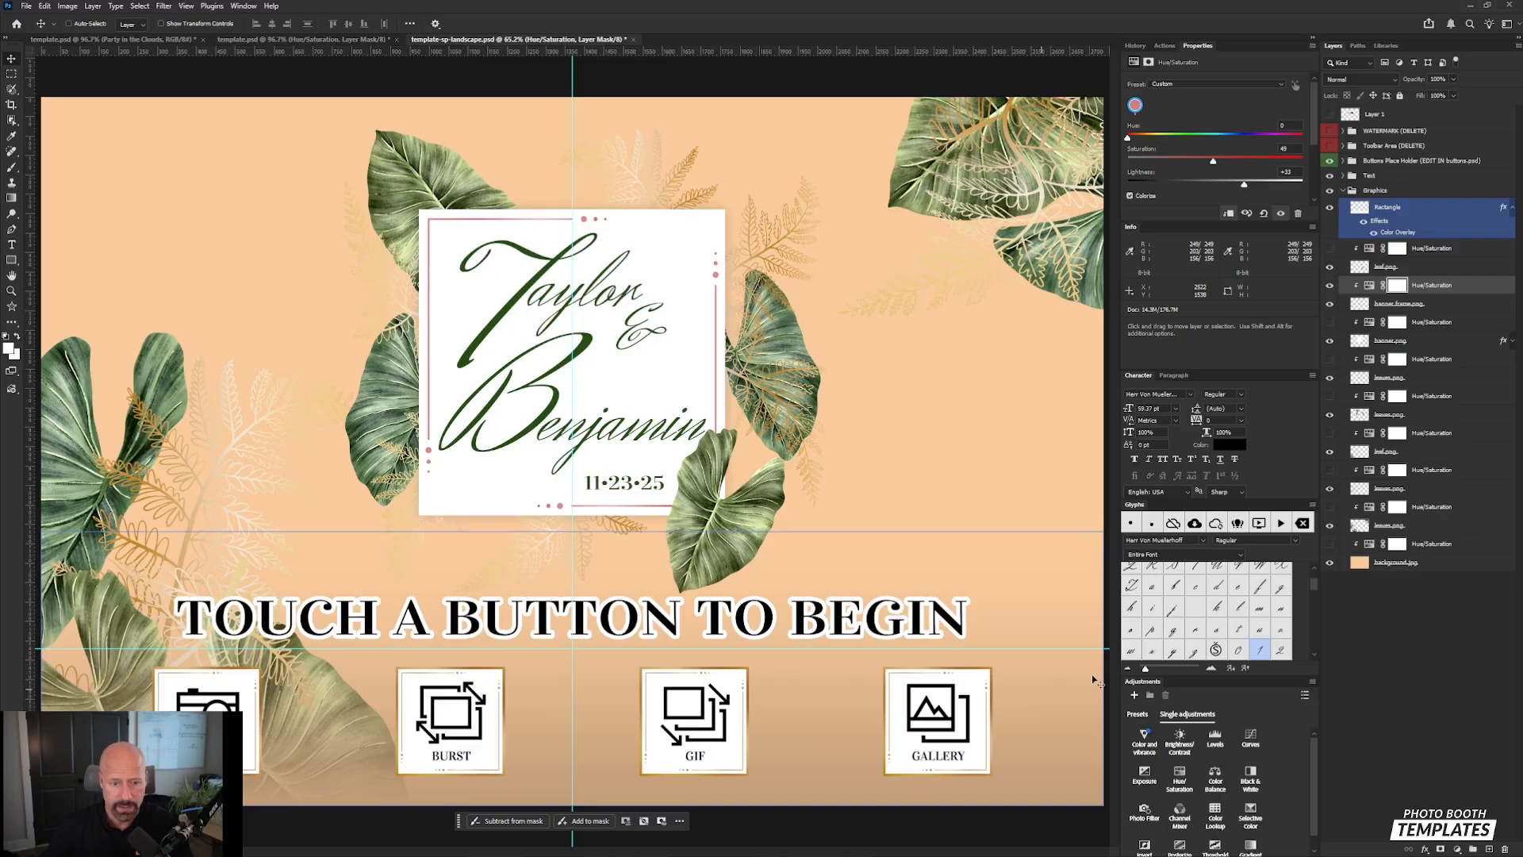
key(t)
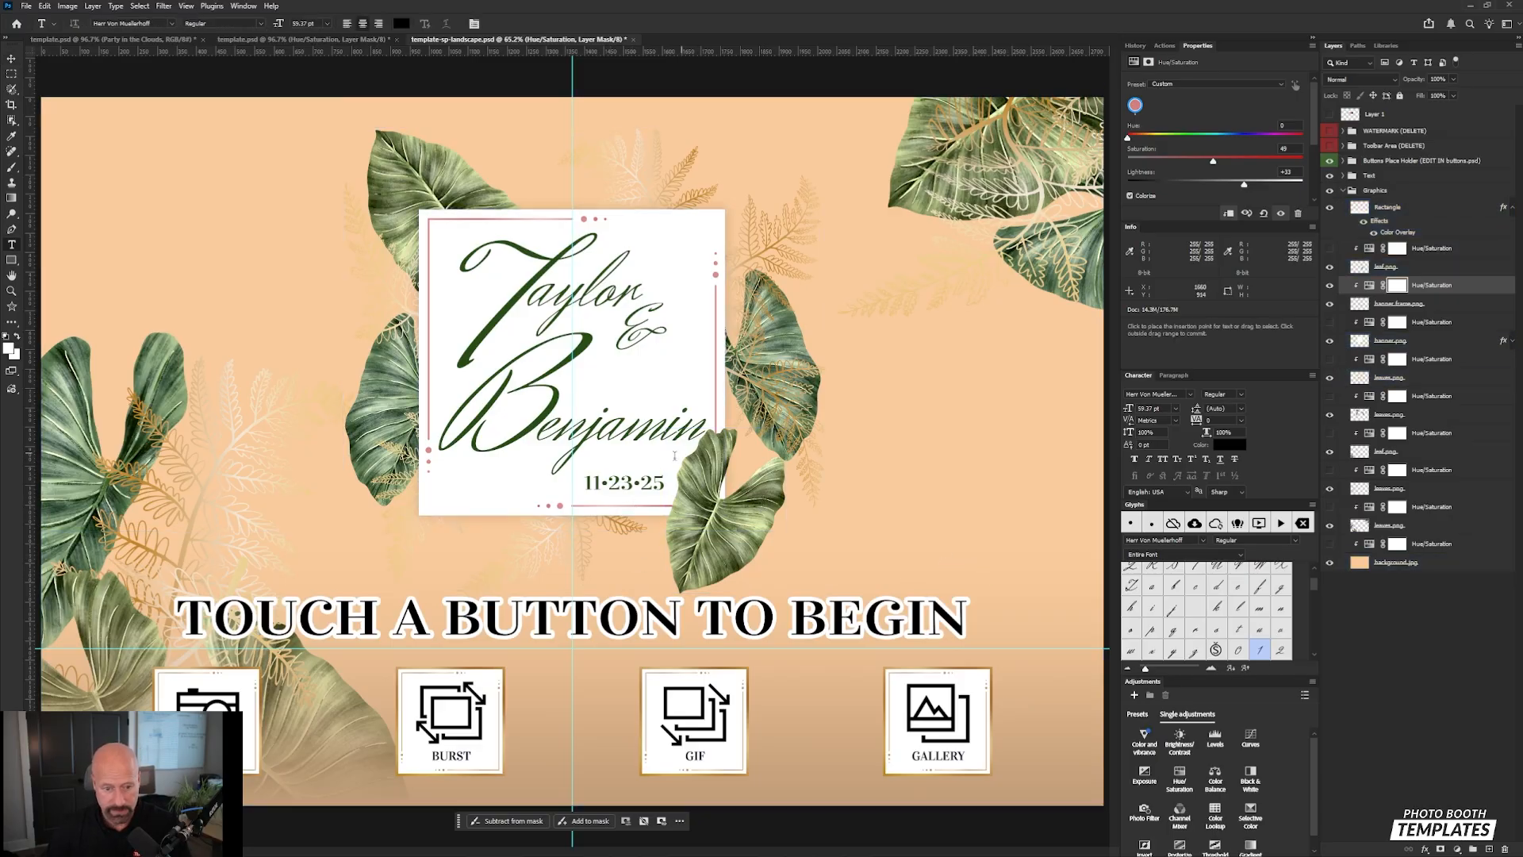
click(627, 482)
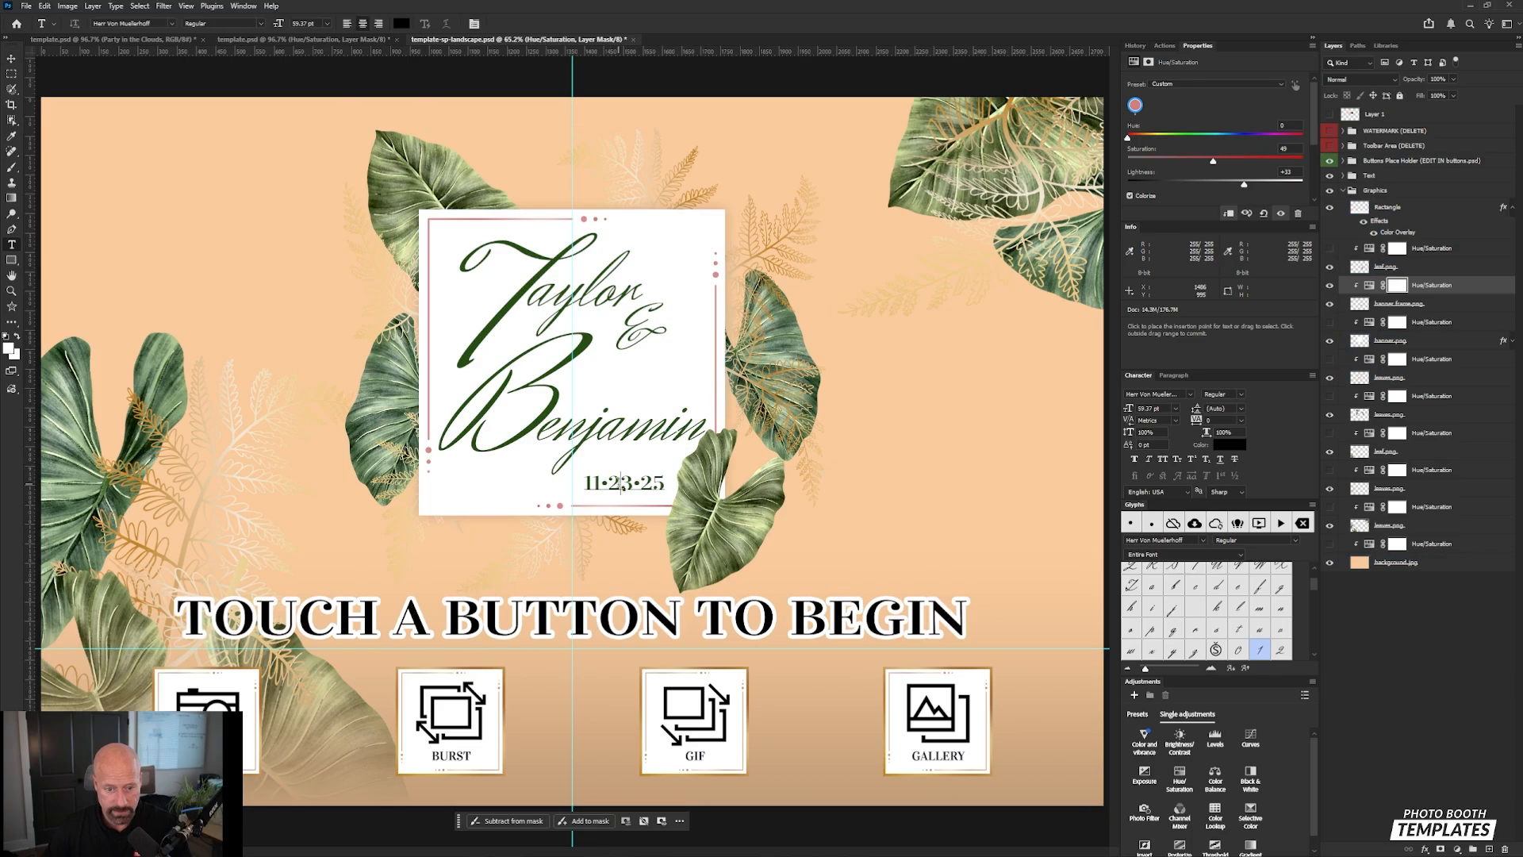
click(112, 24)
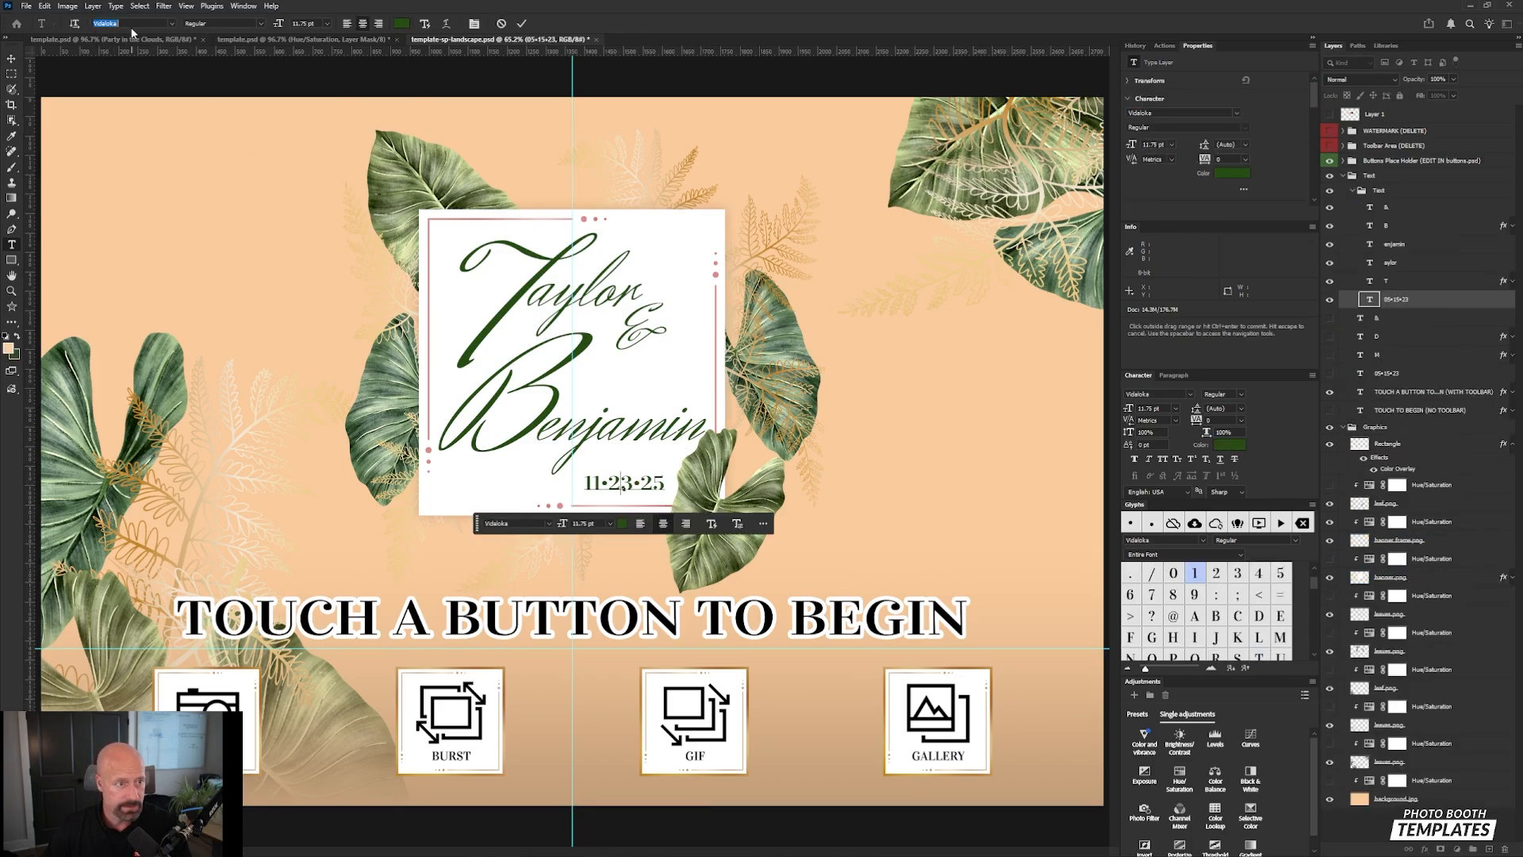
click(259, 136)
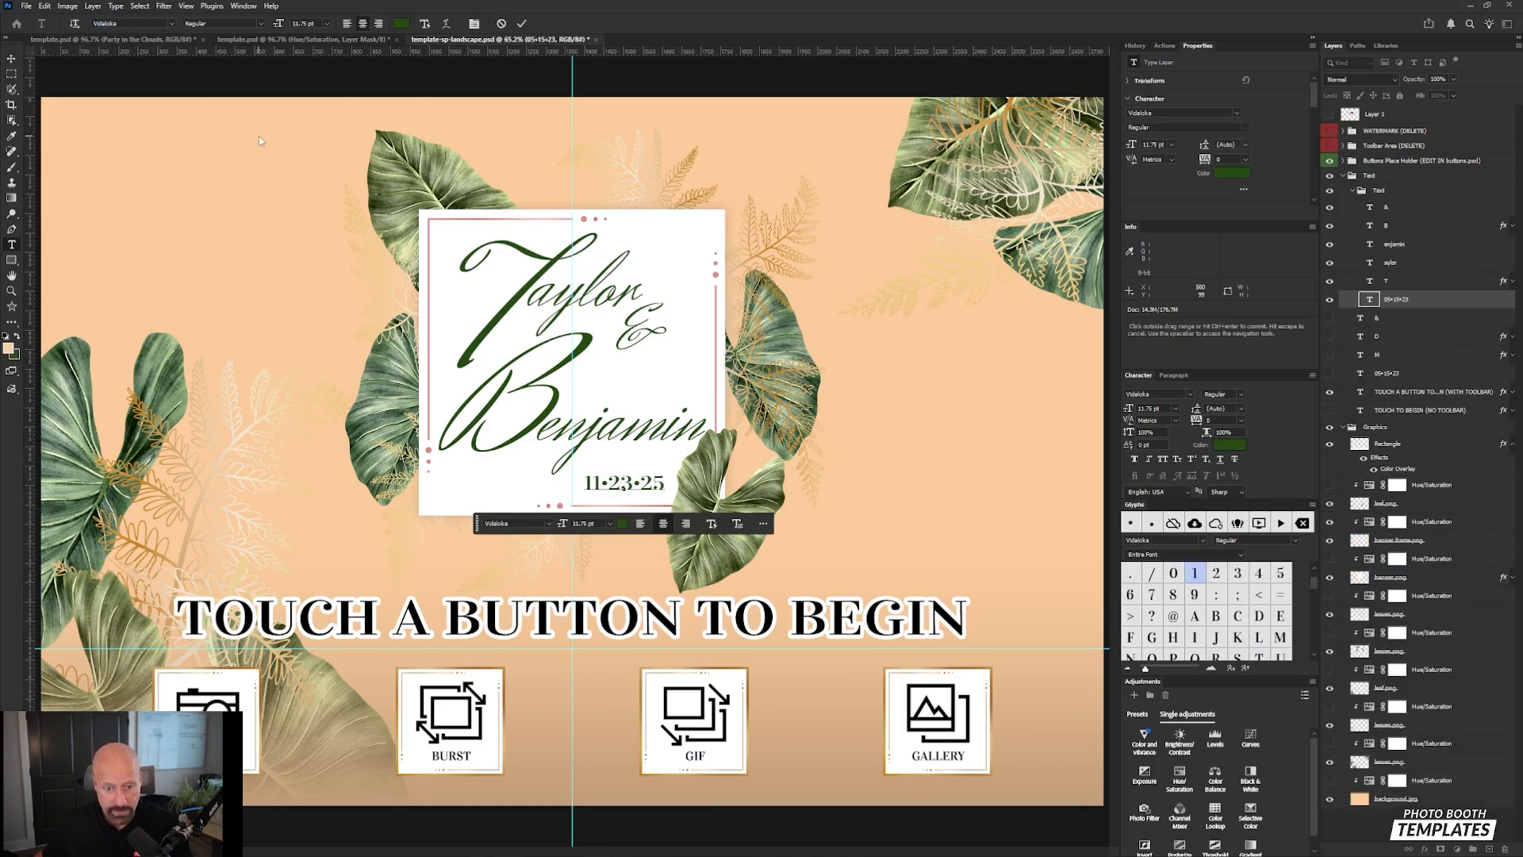
click(522, 23)
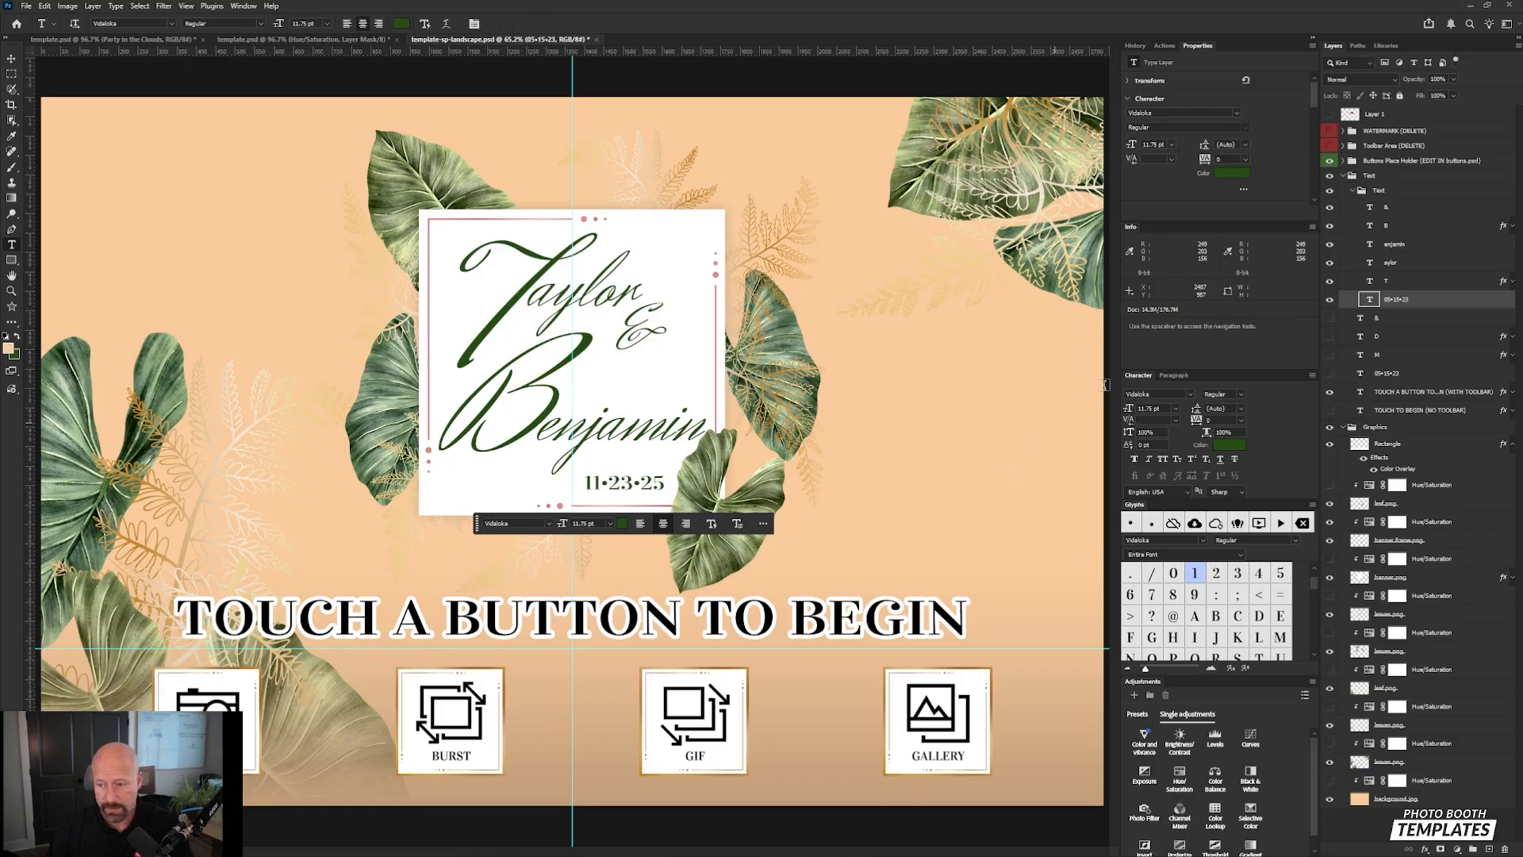
click(1388, 391)
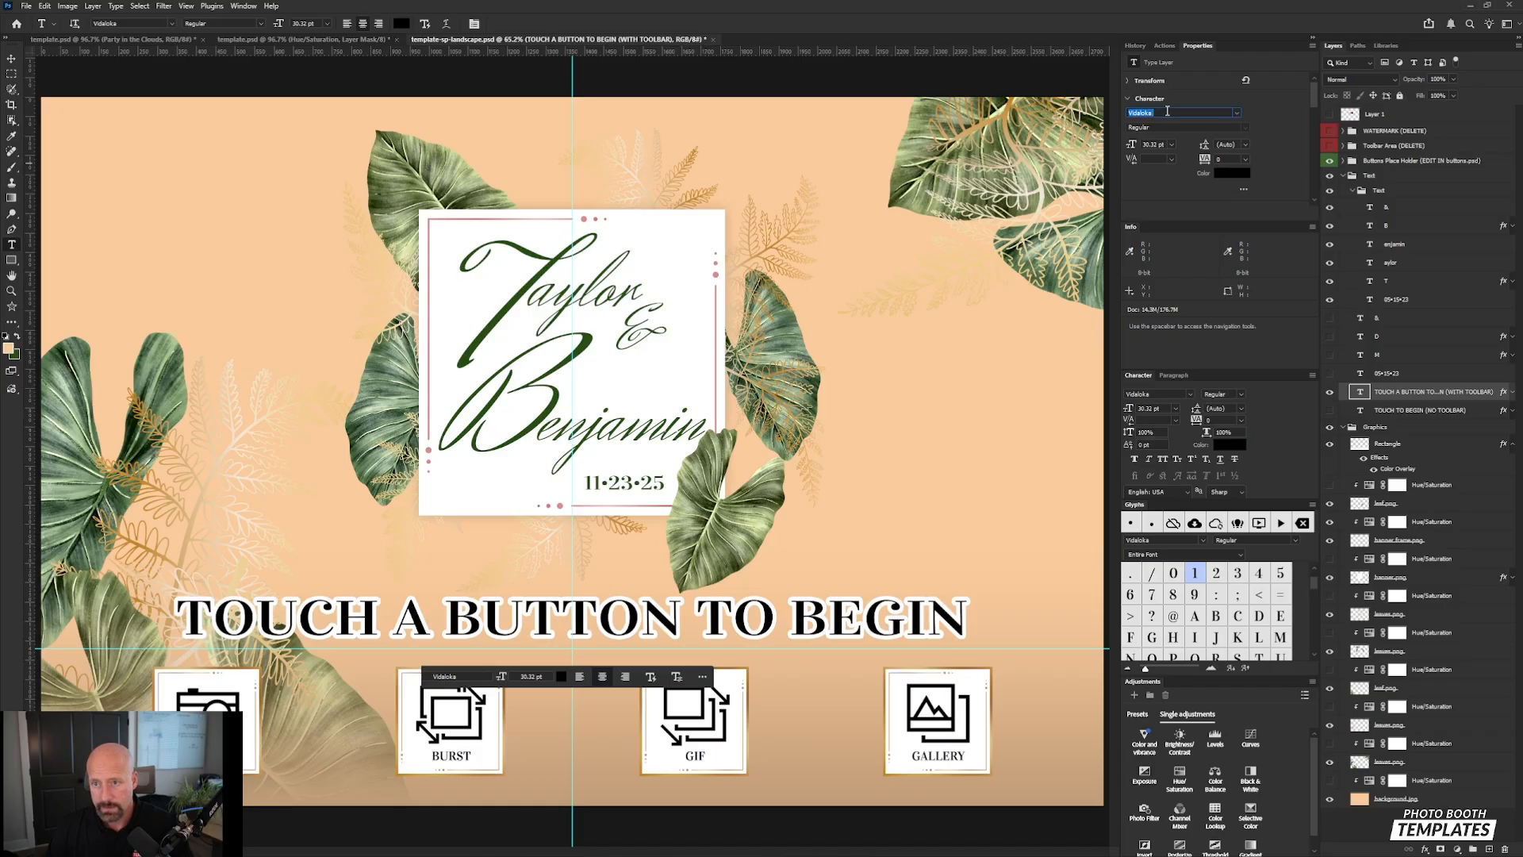
click(1181, 113)
click(1182, 113)
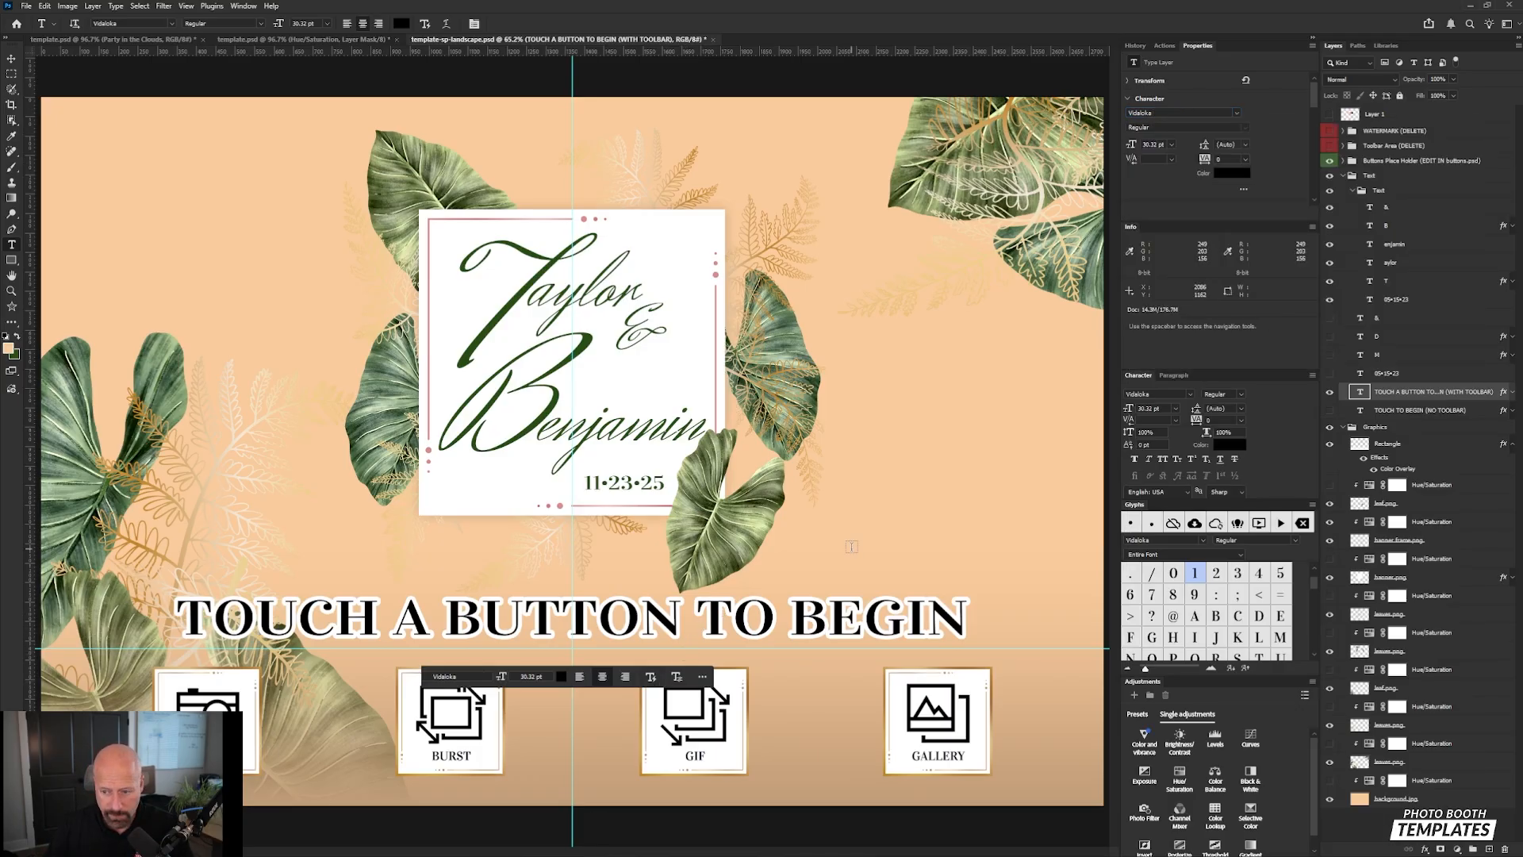
Step: Set the white outside stroke on the TOUCH A BUTTON TO BEGIN text to 5 px
click(1513, 392)
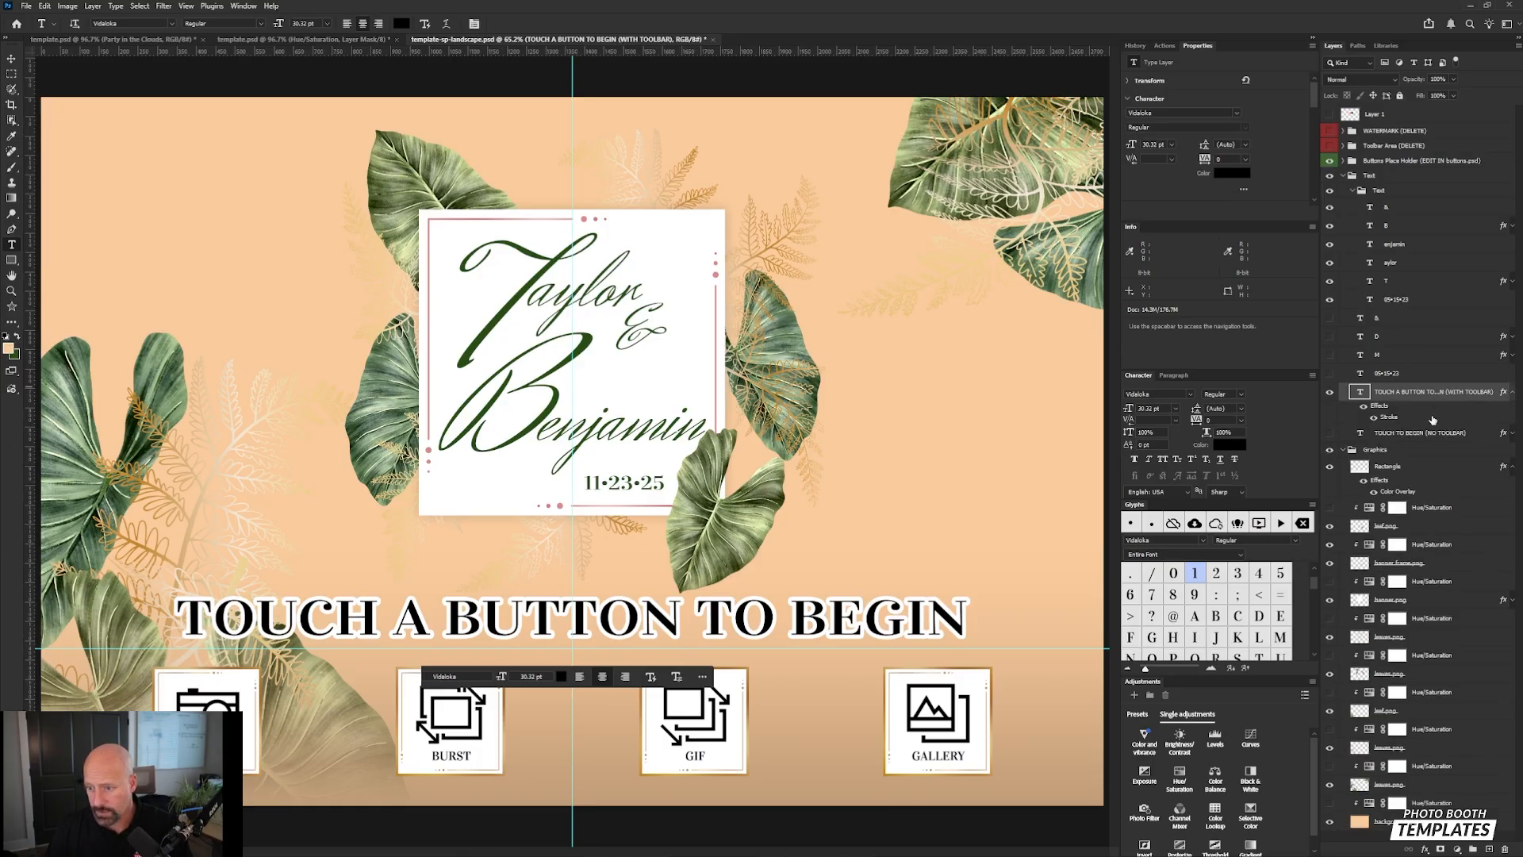
double_click(1351, 413)
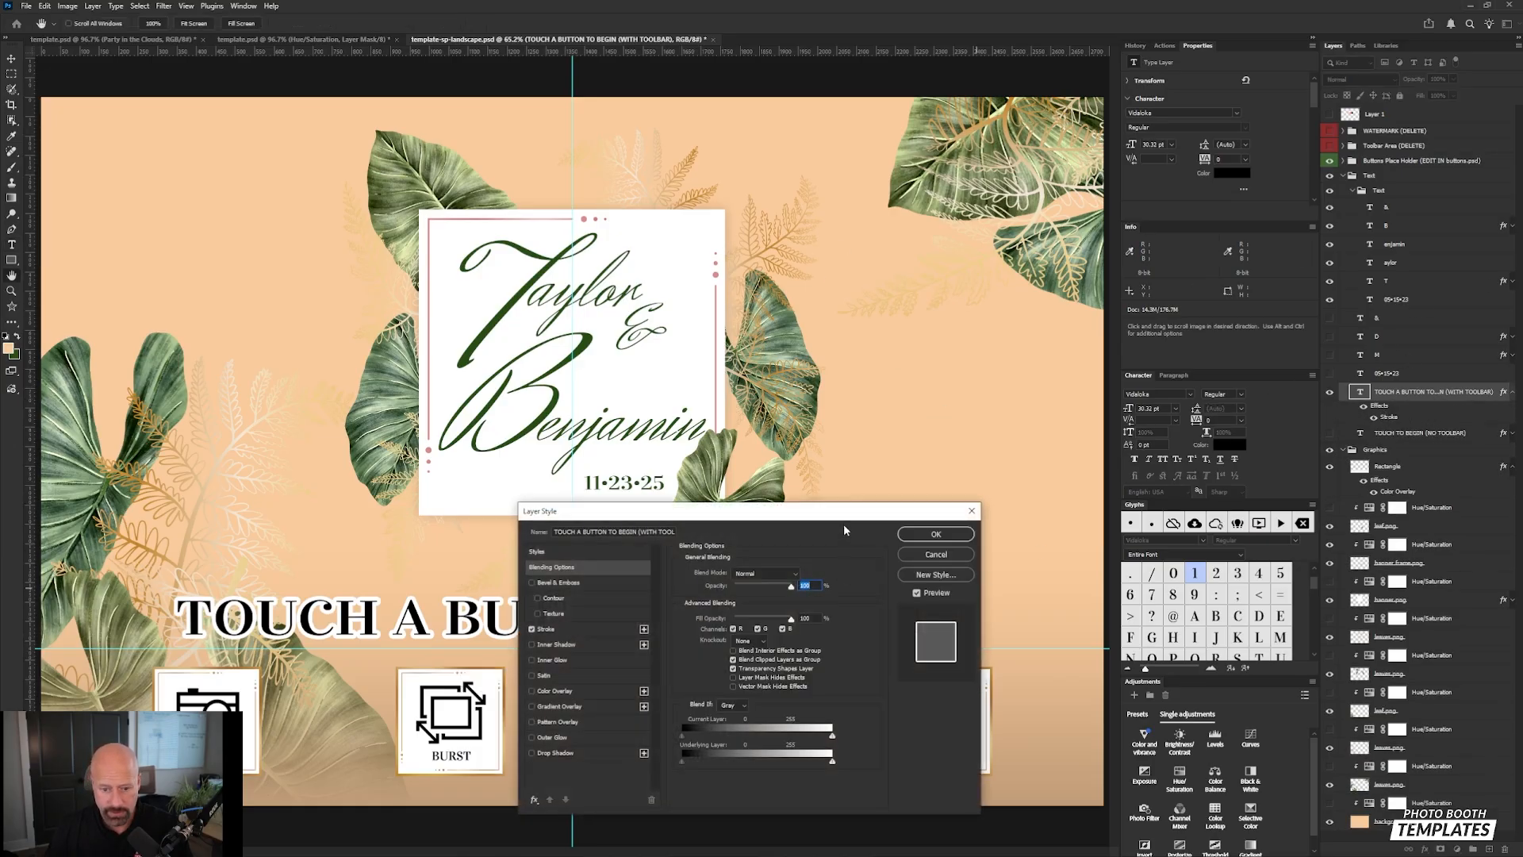
drag(829, 535, 913, 249)
click(664, 342)
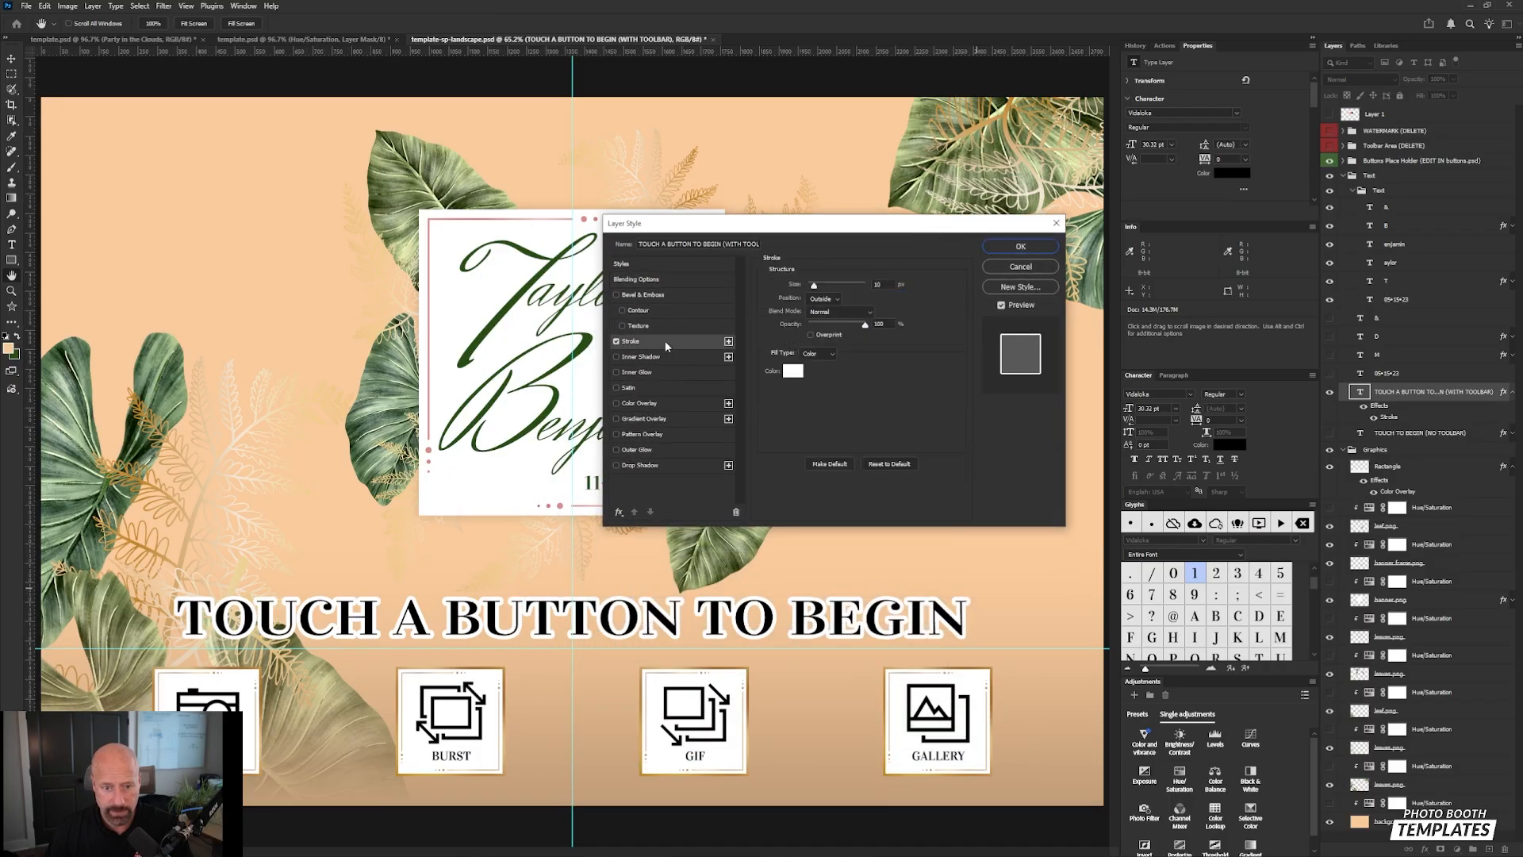
click(879, 284)
text(5)
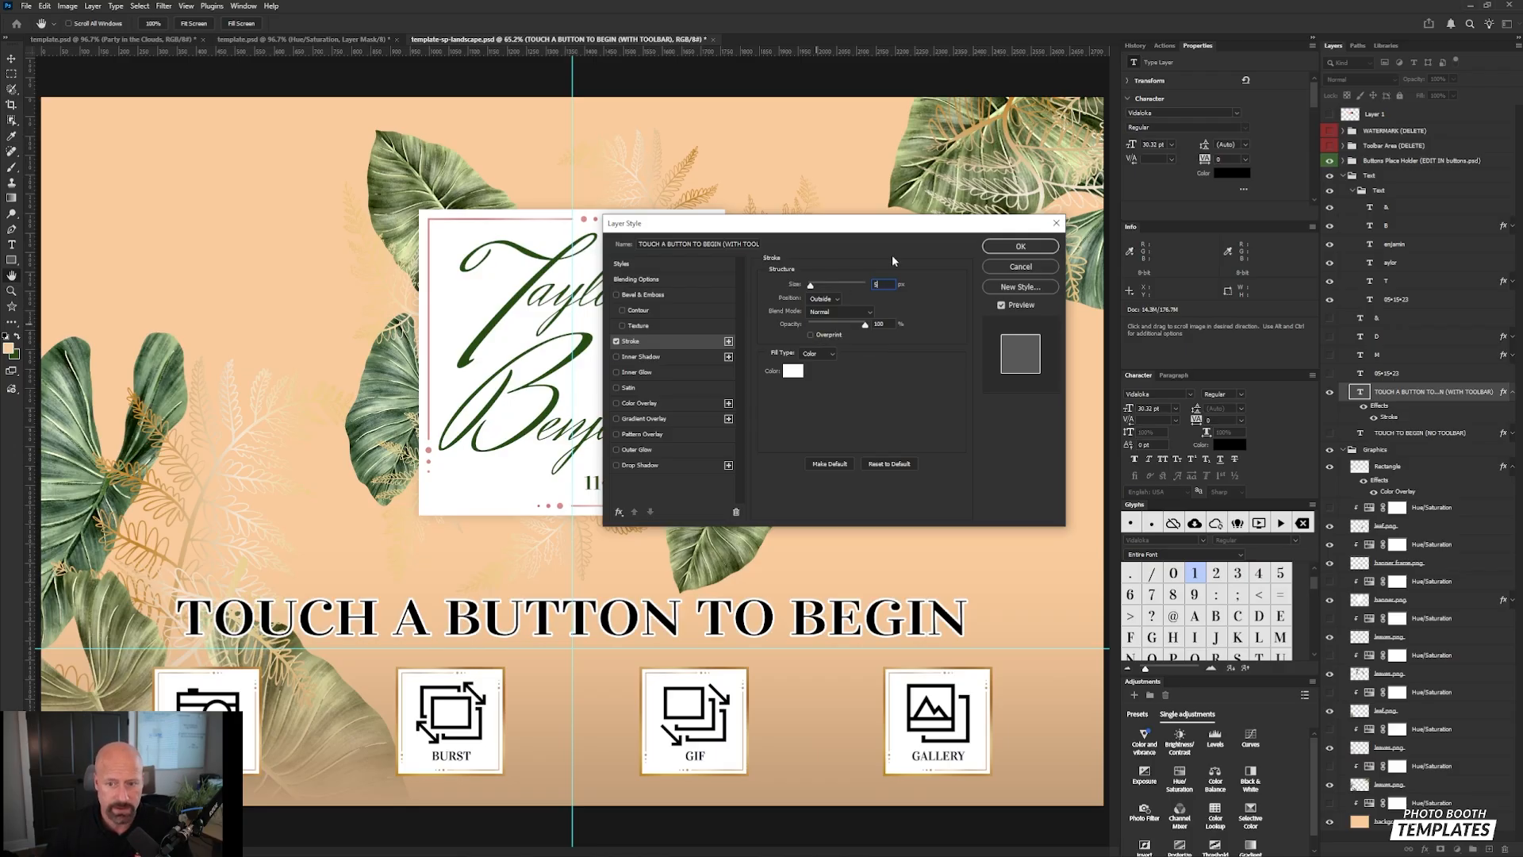
click(1021, 246)
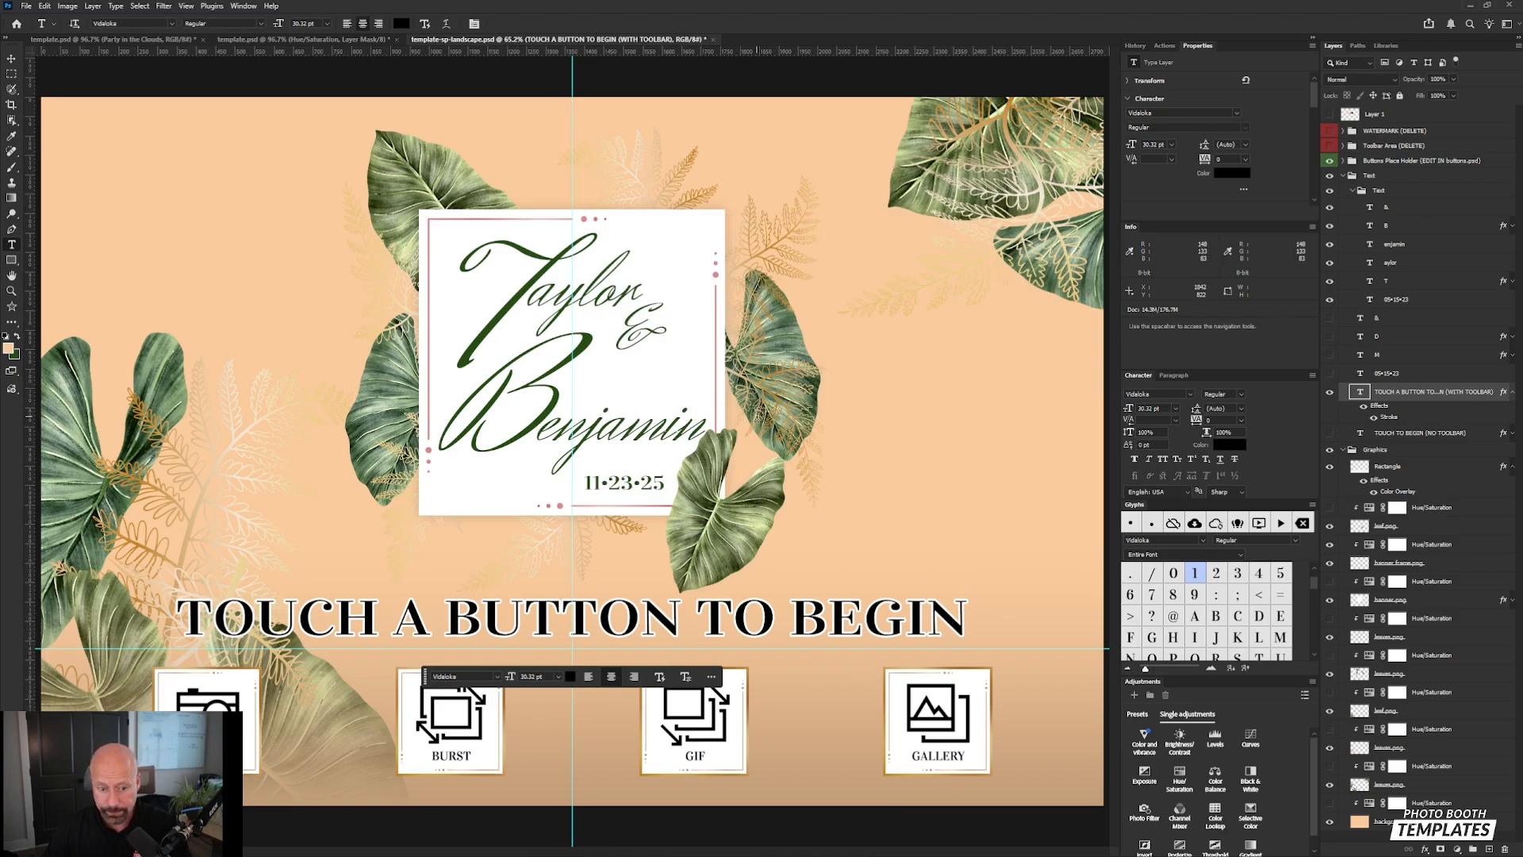
key(ctrl+alt+shift+w)
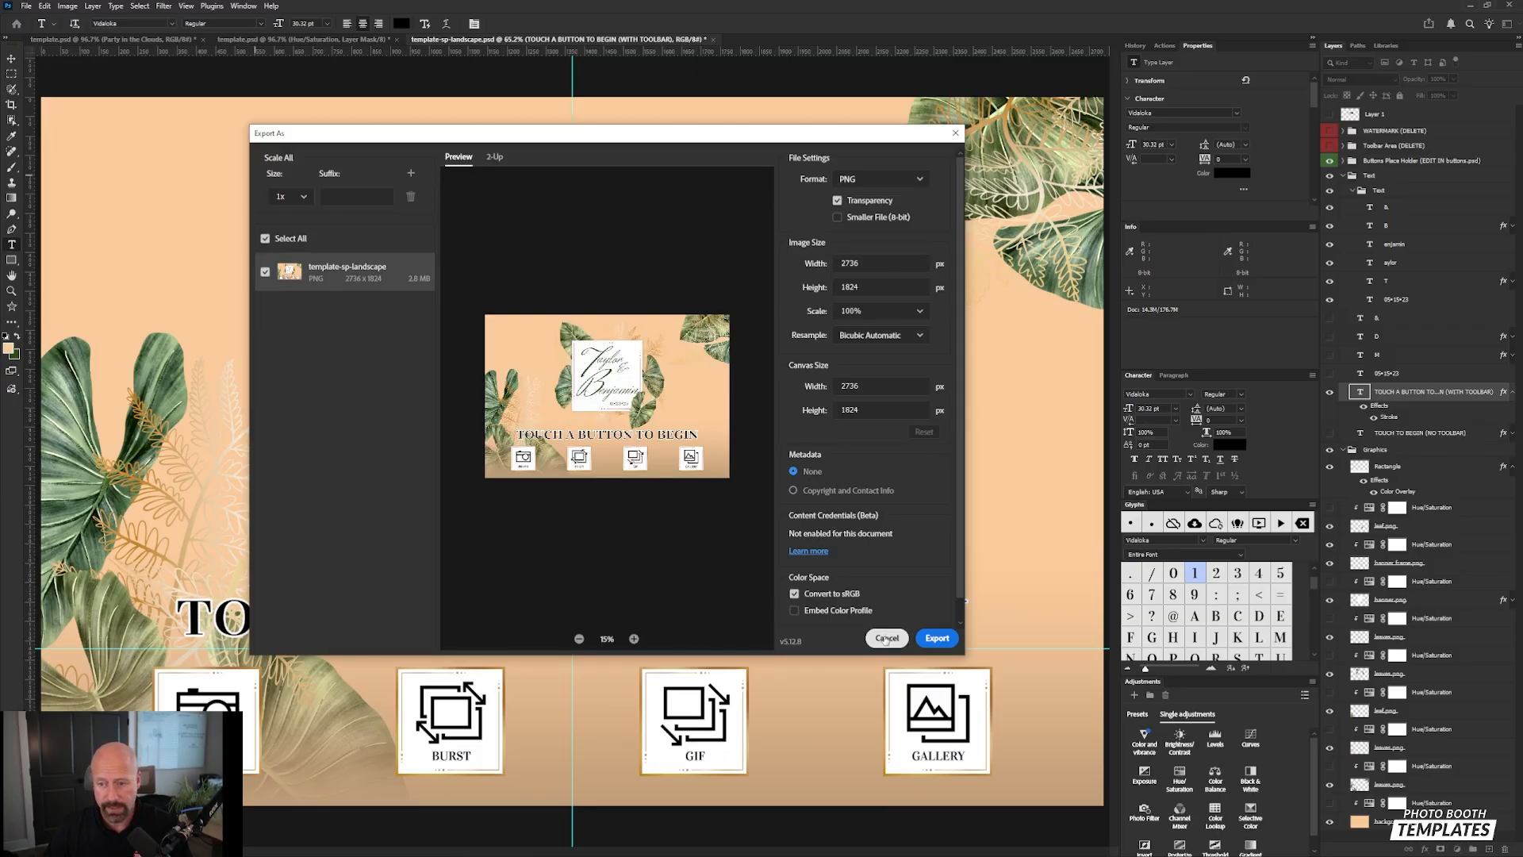
click(839, 199)
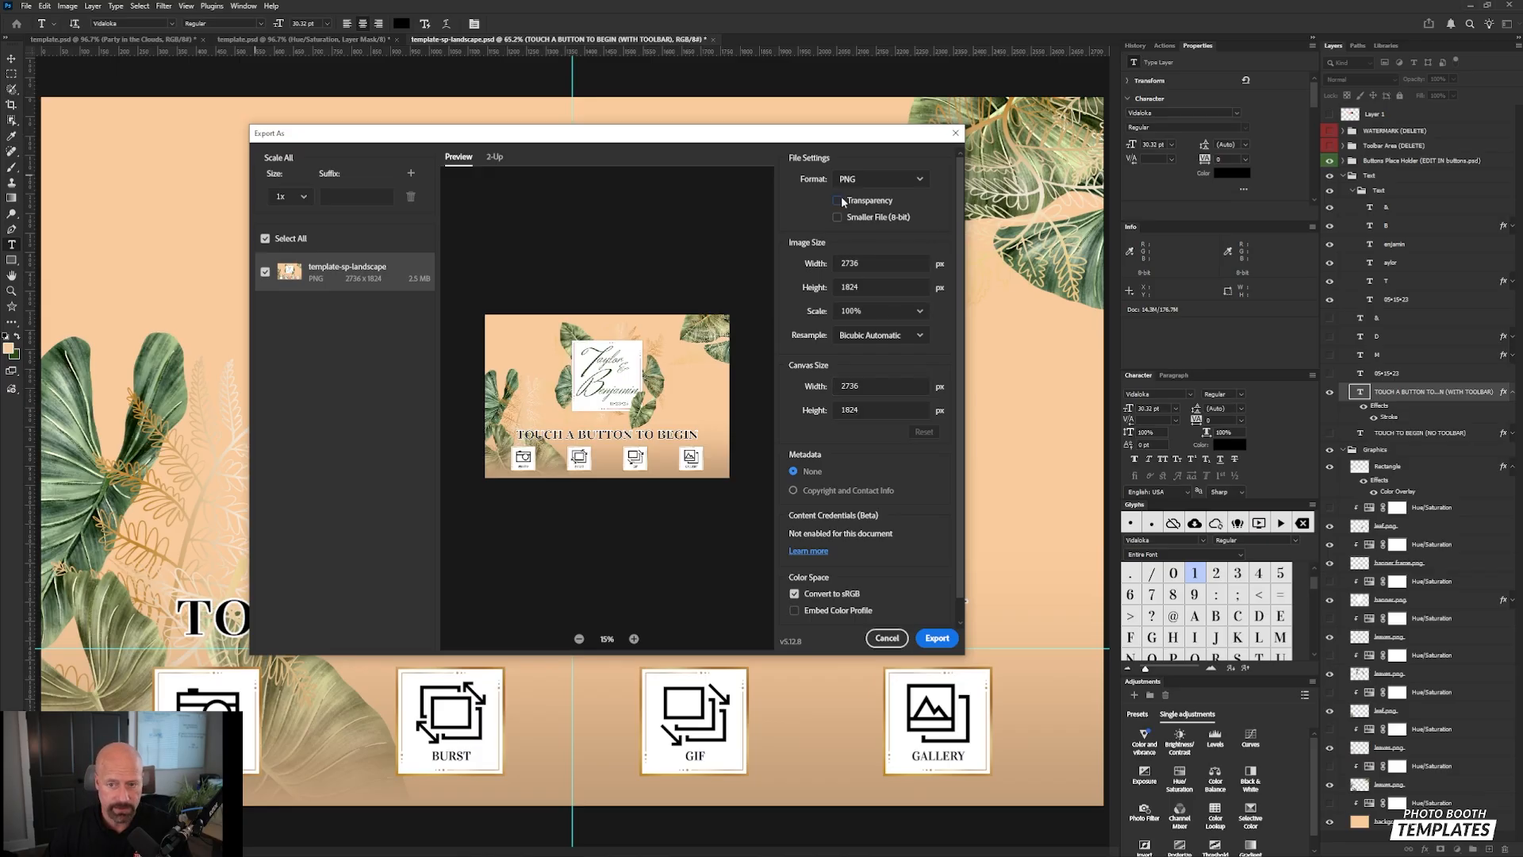
click(887, 638)
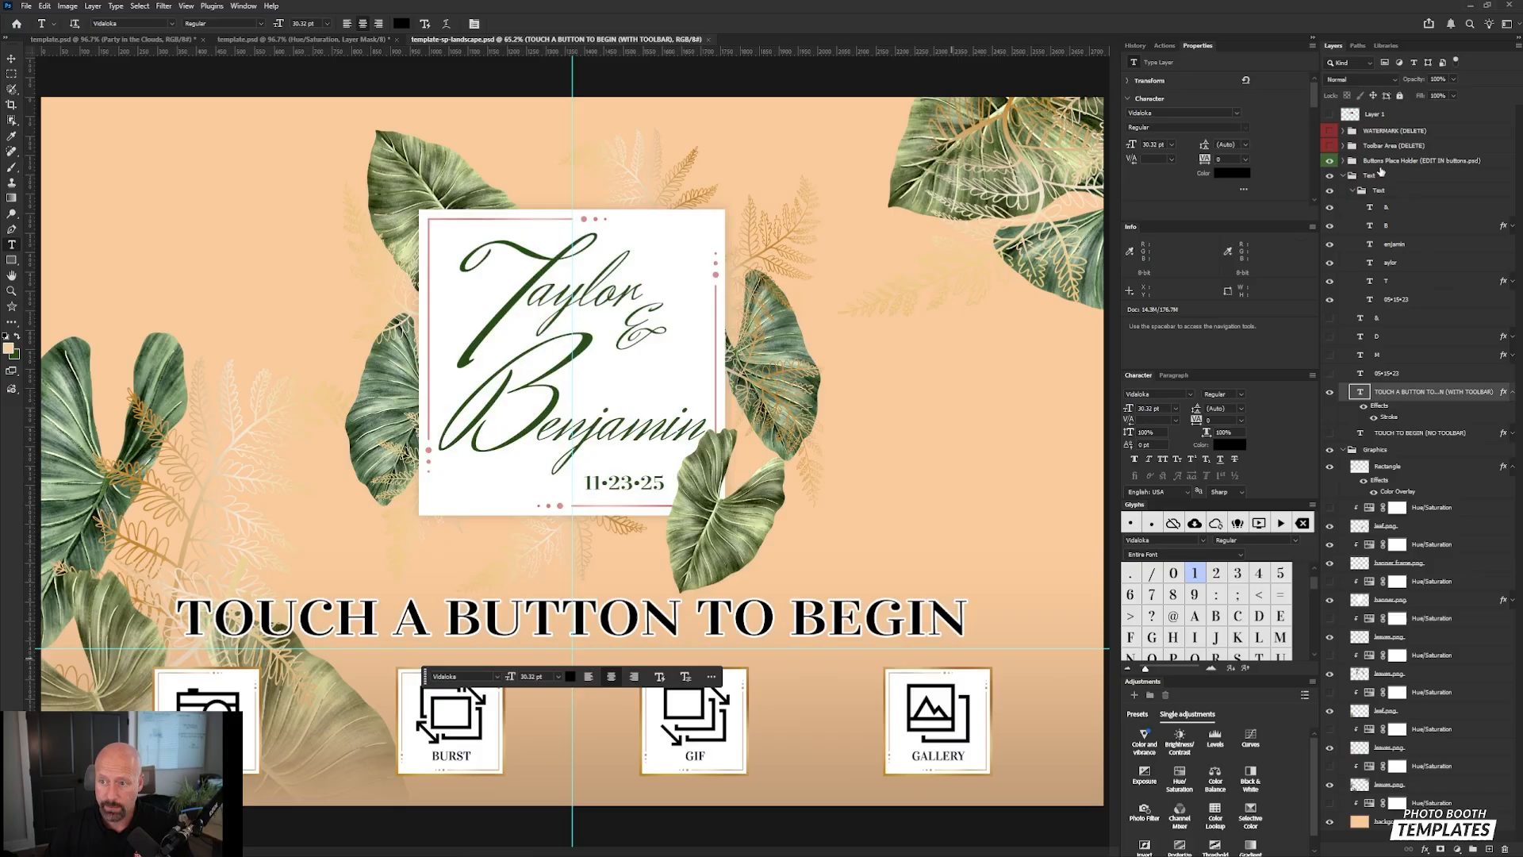
Step: Hide the buttons placeholder group in the landscape start screen and the WATERMARK DELETE group in buttons.psd
click(1341, 175)
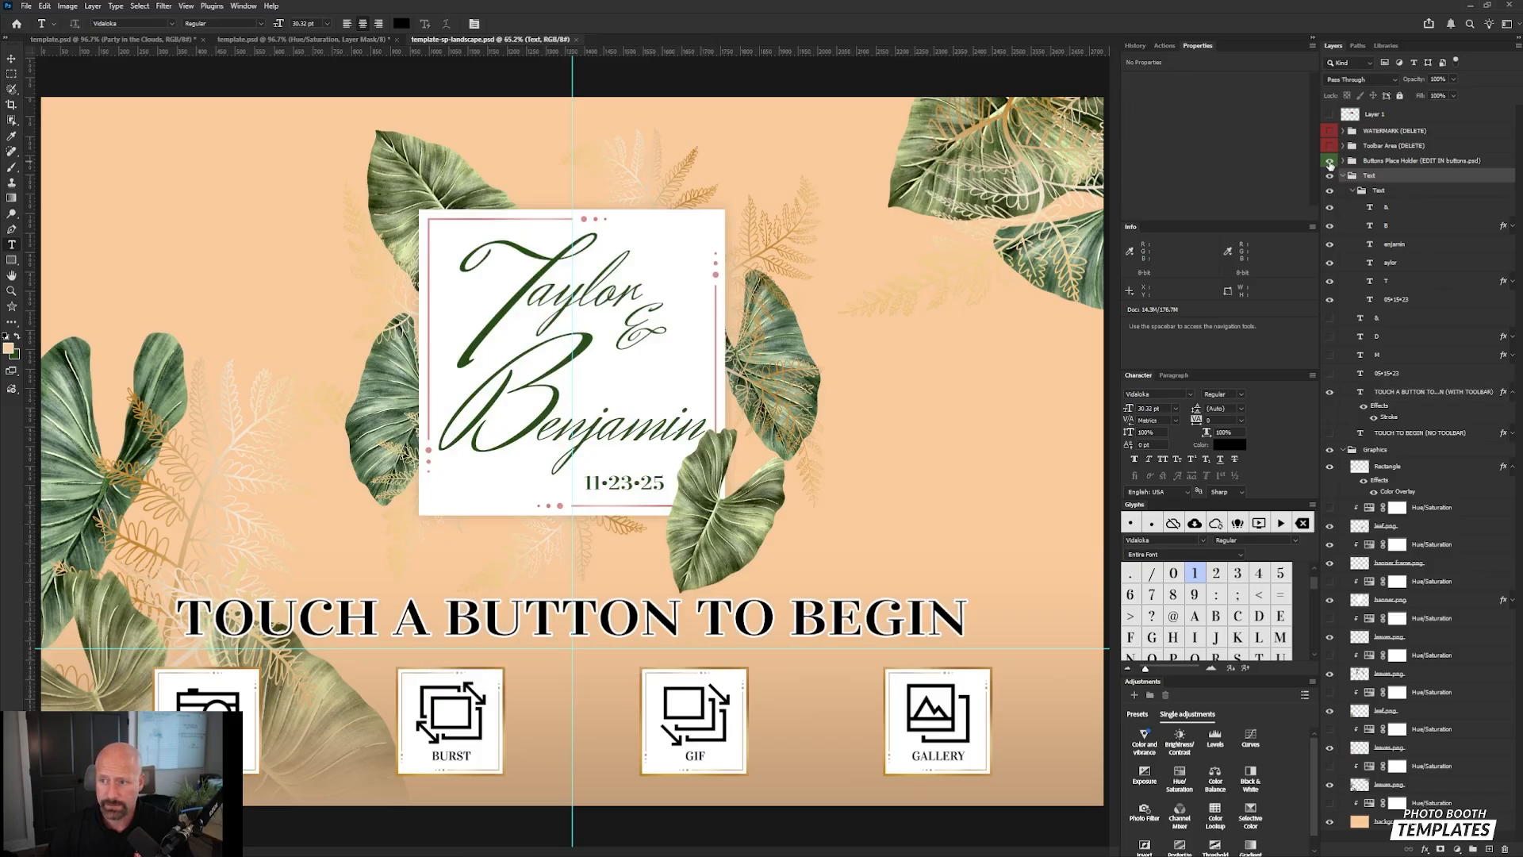
click(1330, 161)
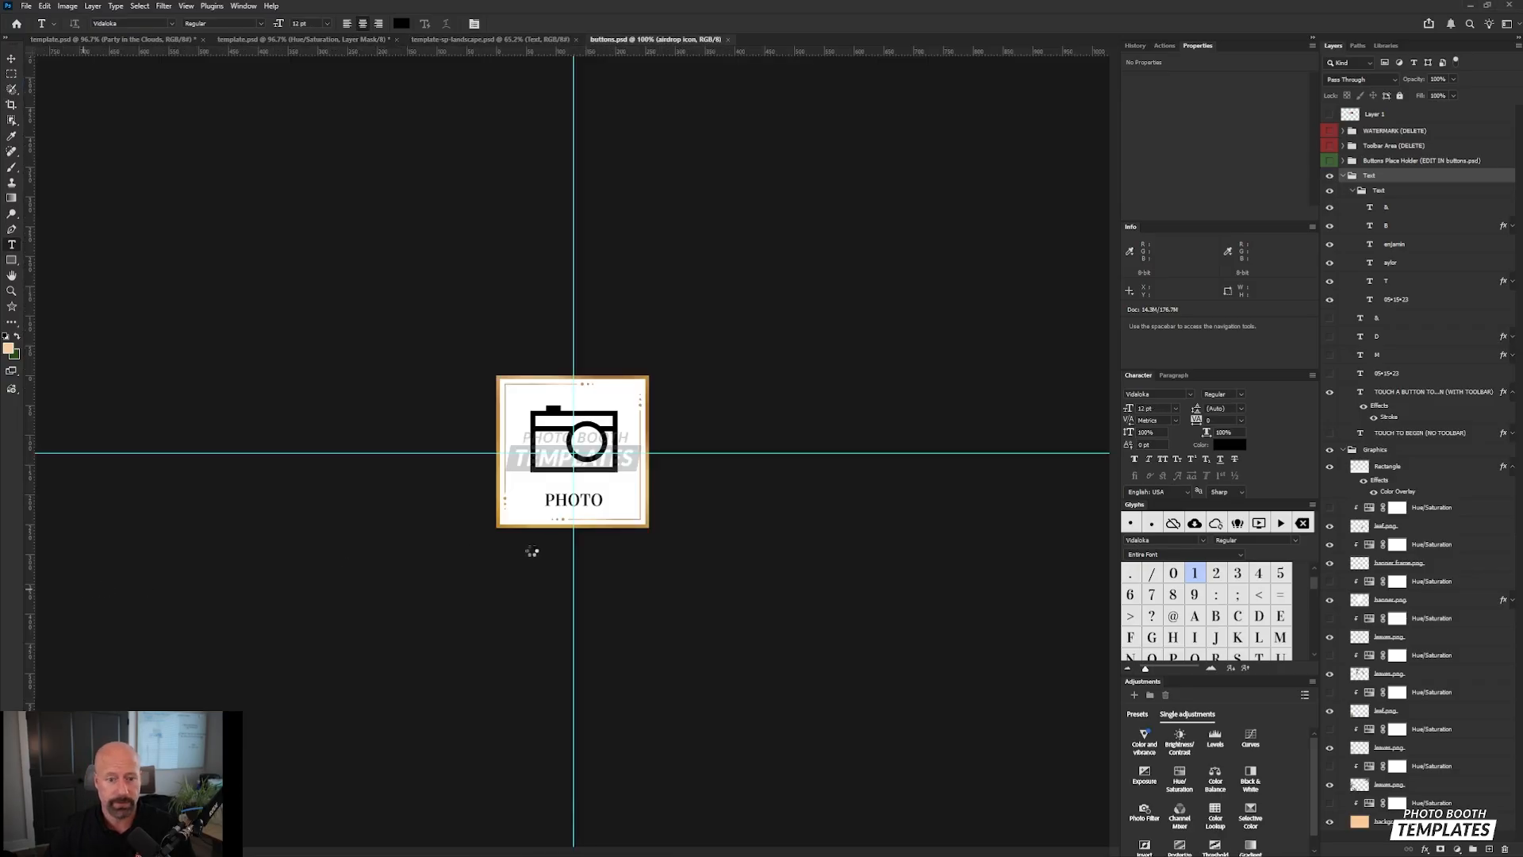
scroll(1484, 260, up, 5)
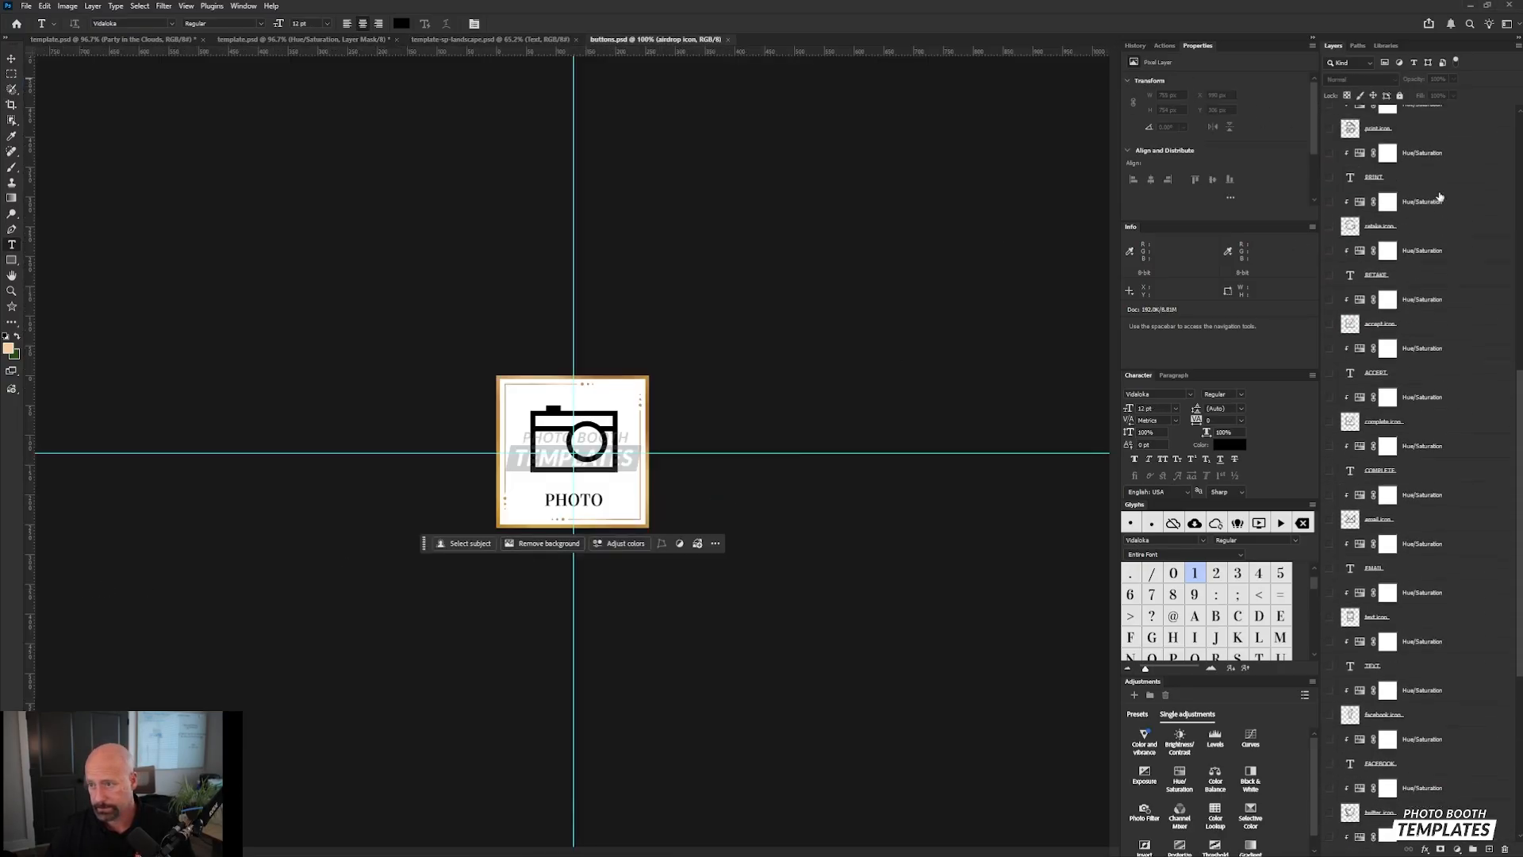
drag(1518, 321, 1516, 123)
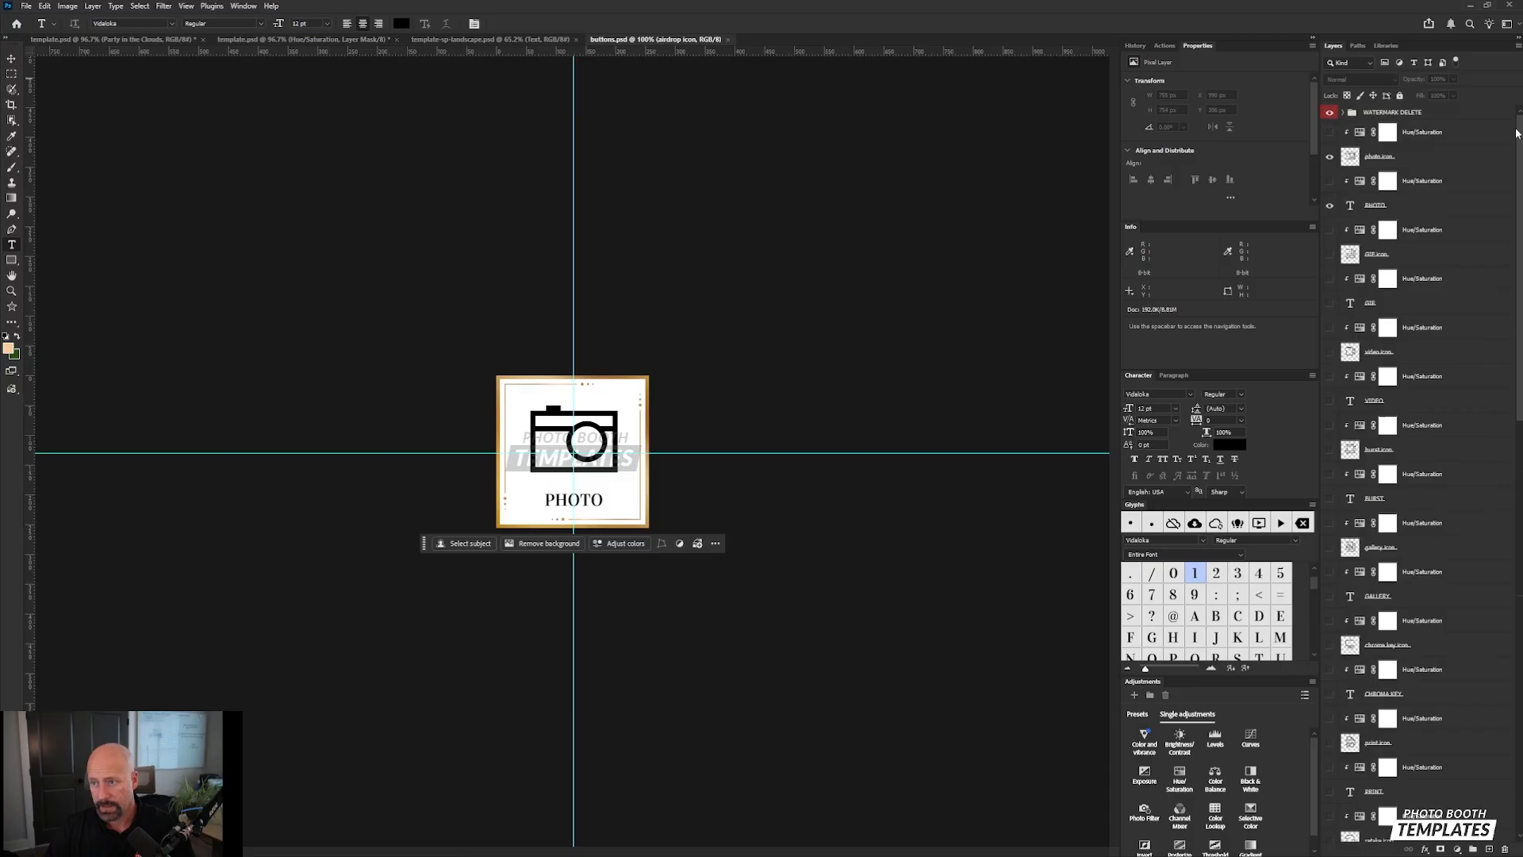
click(1330, 112)
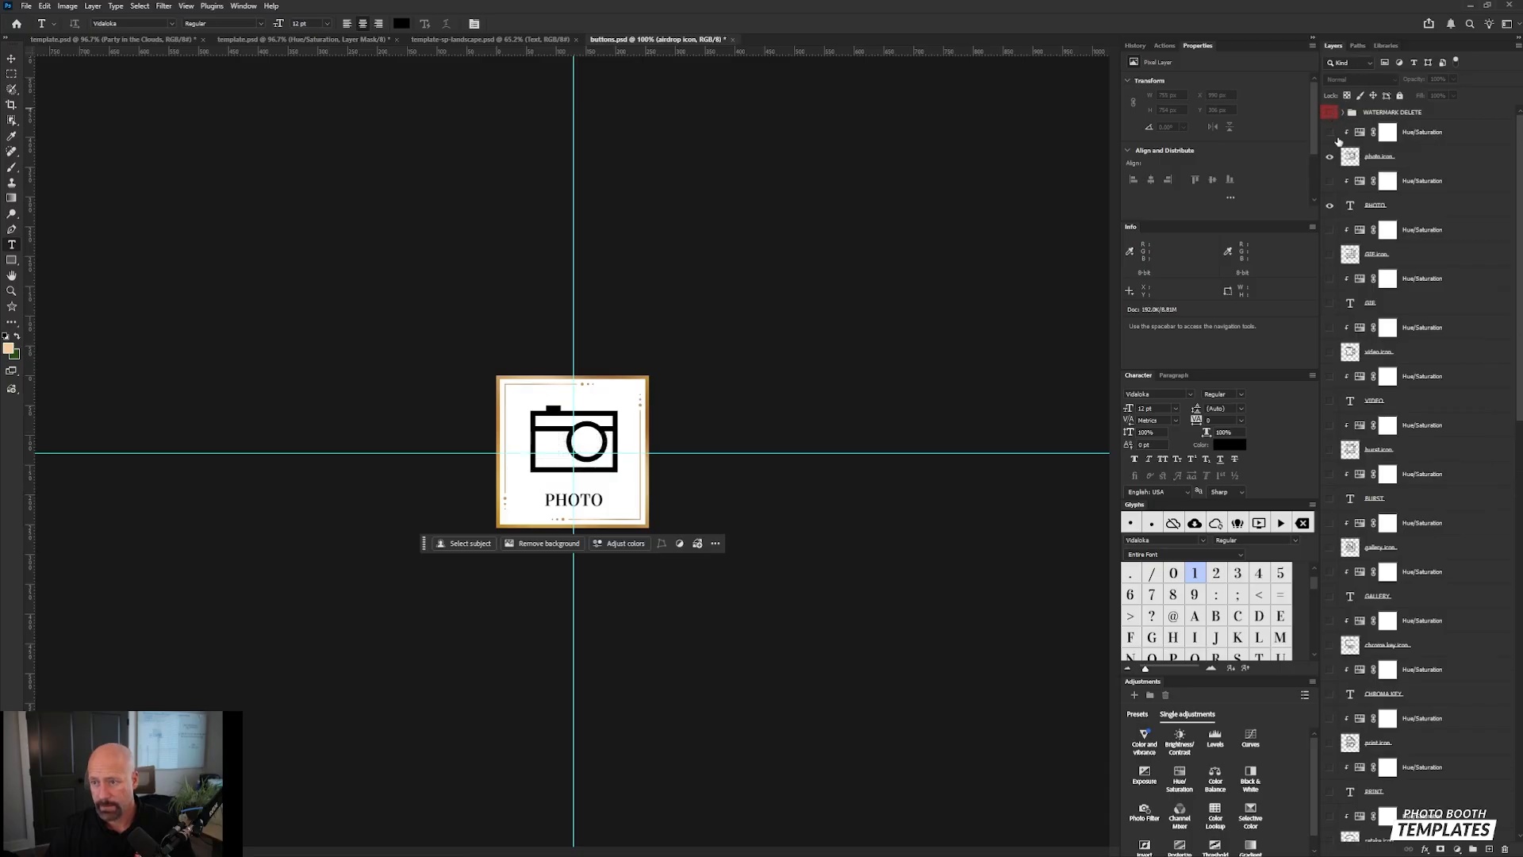
Step: Copy the colour swatch layer from the landscape start screen into buttons.psd and place it above all other layers
click(1399, 156)
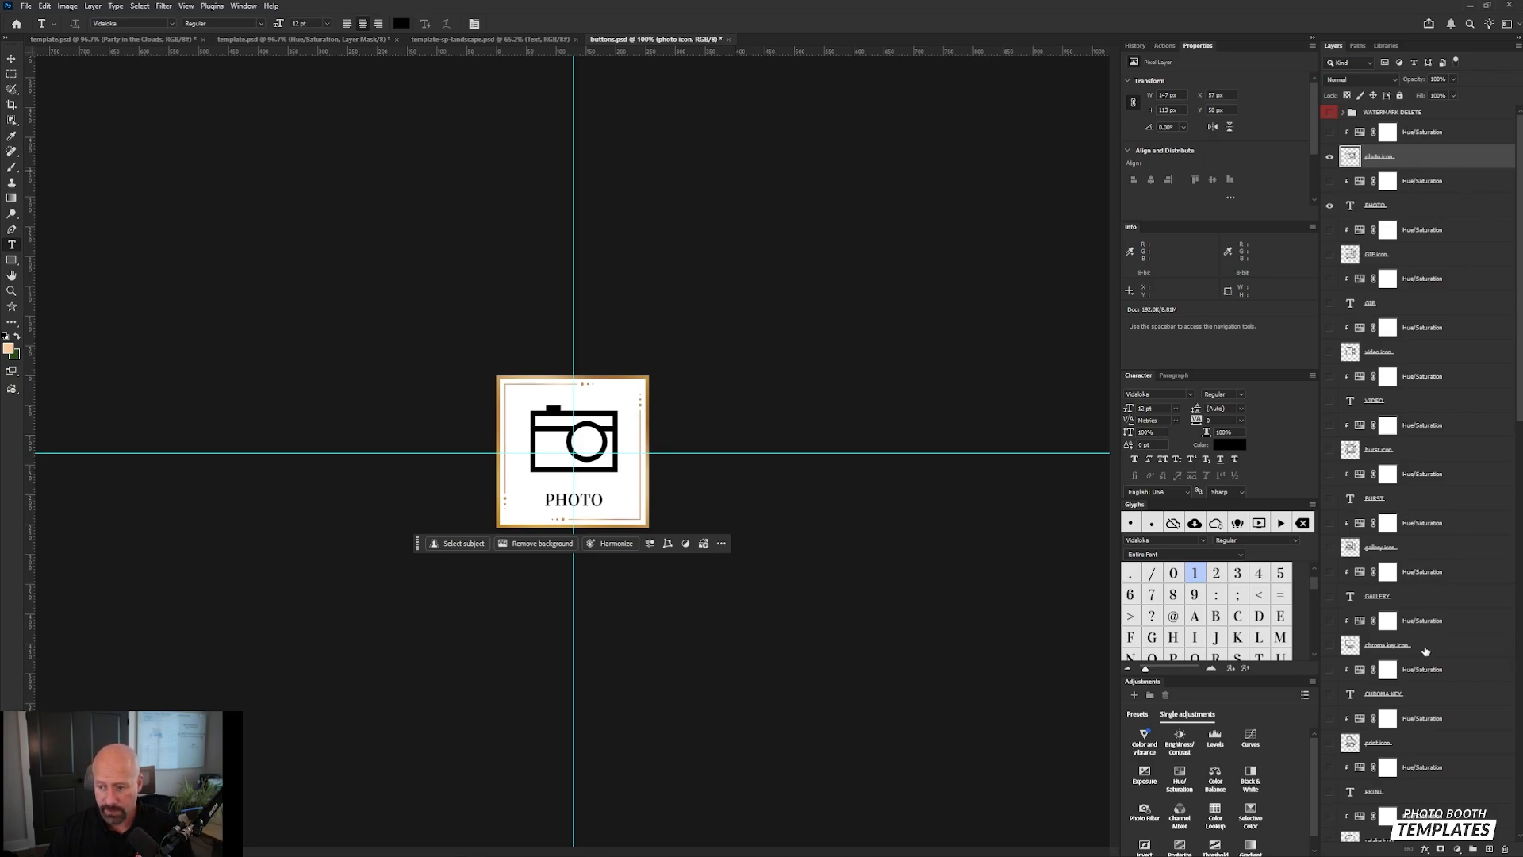
click(1369, 184)
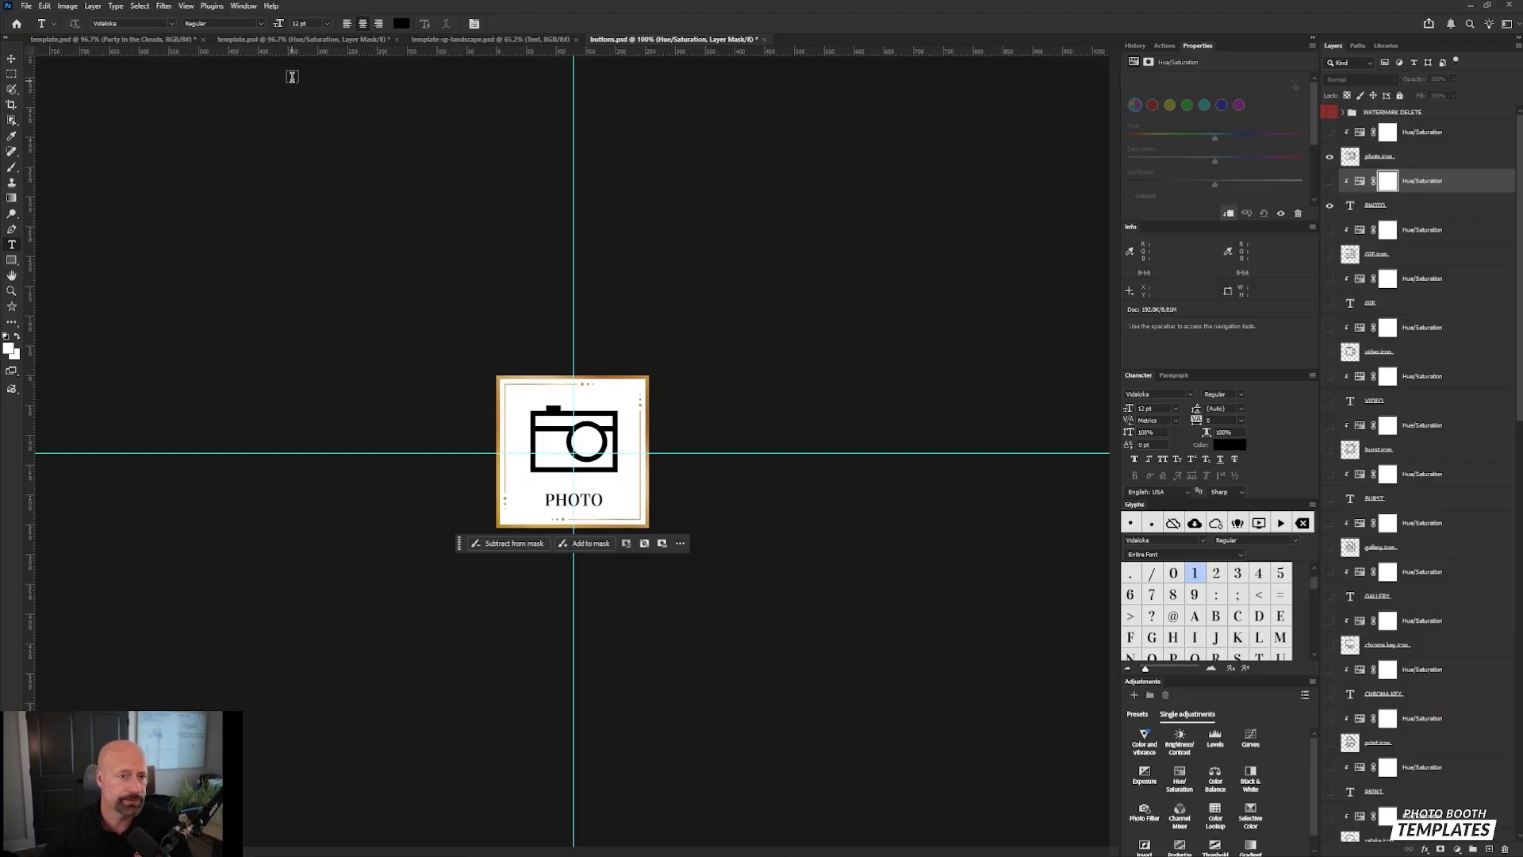
click(532, 38)
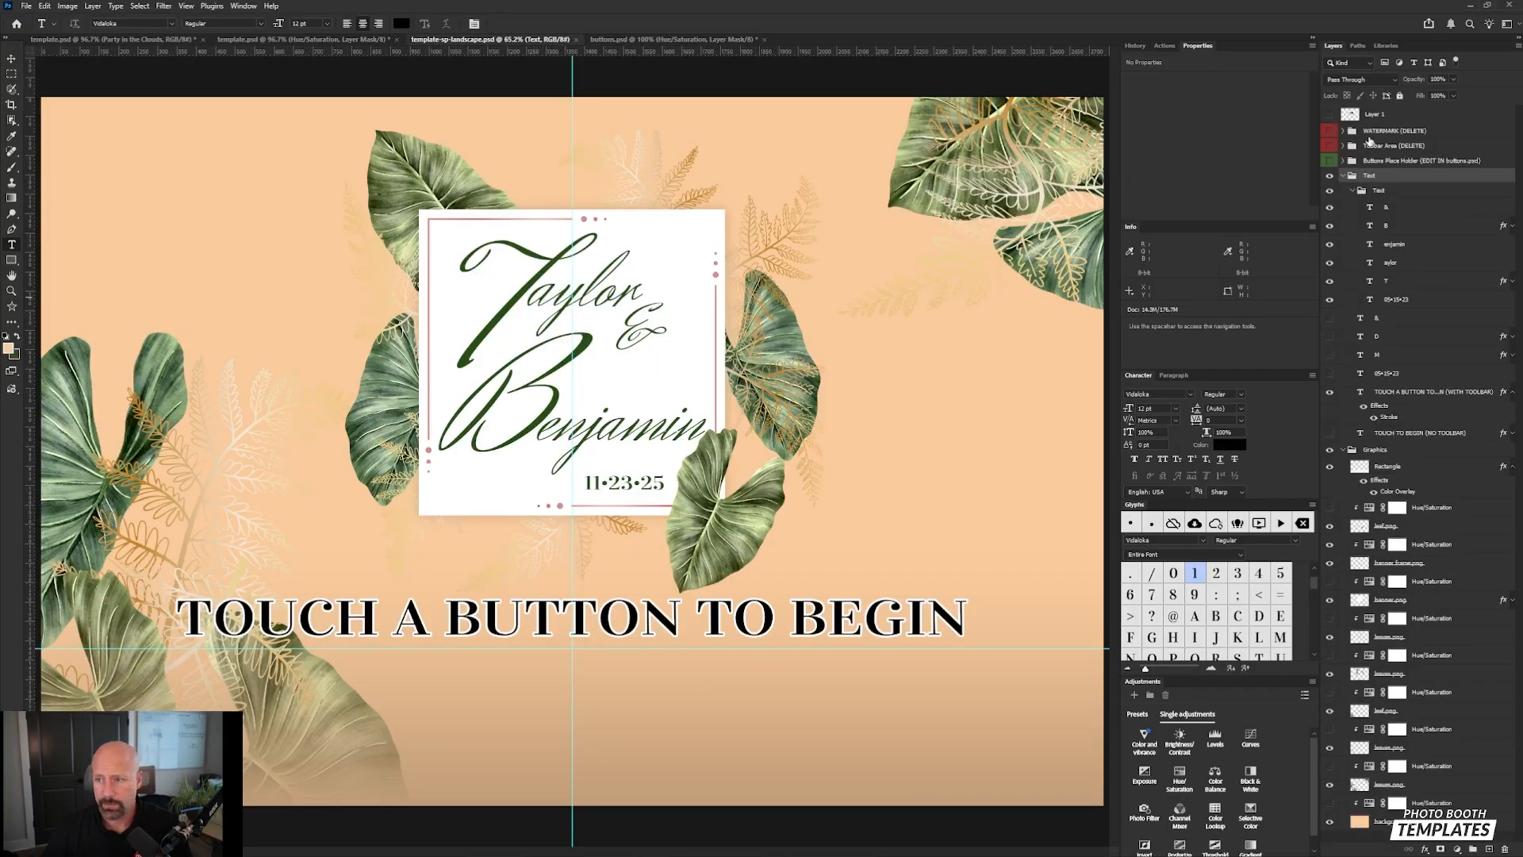
drag(641, 40, 569, 391)
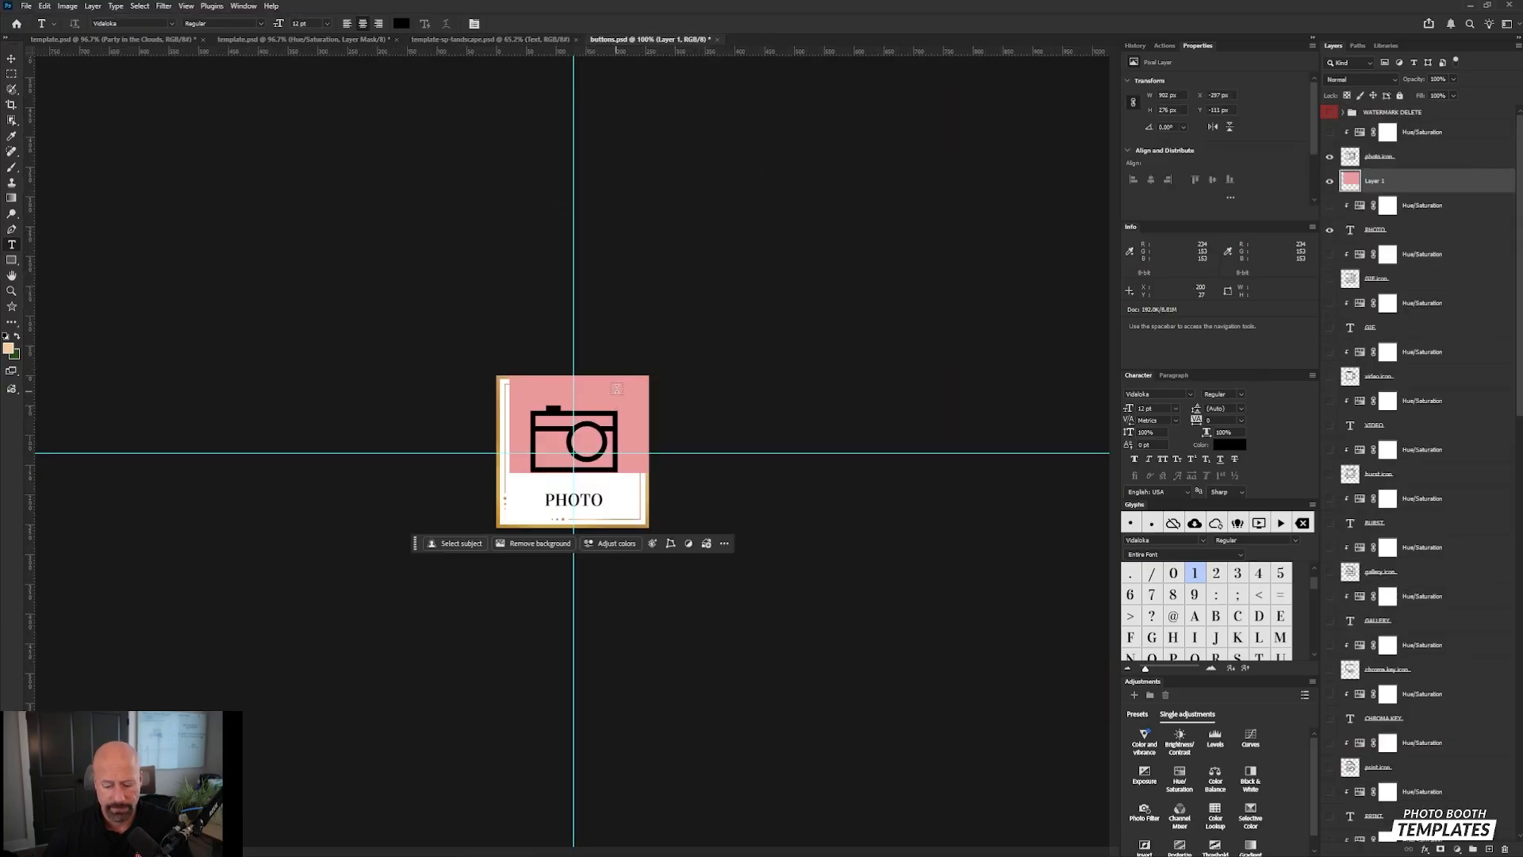
key(v)
drag(1461, 184, 1480, 111)
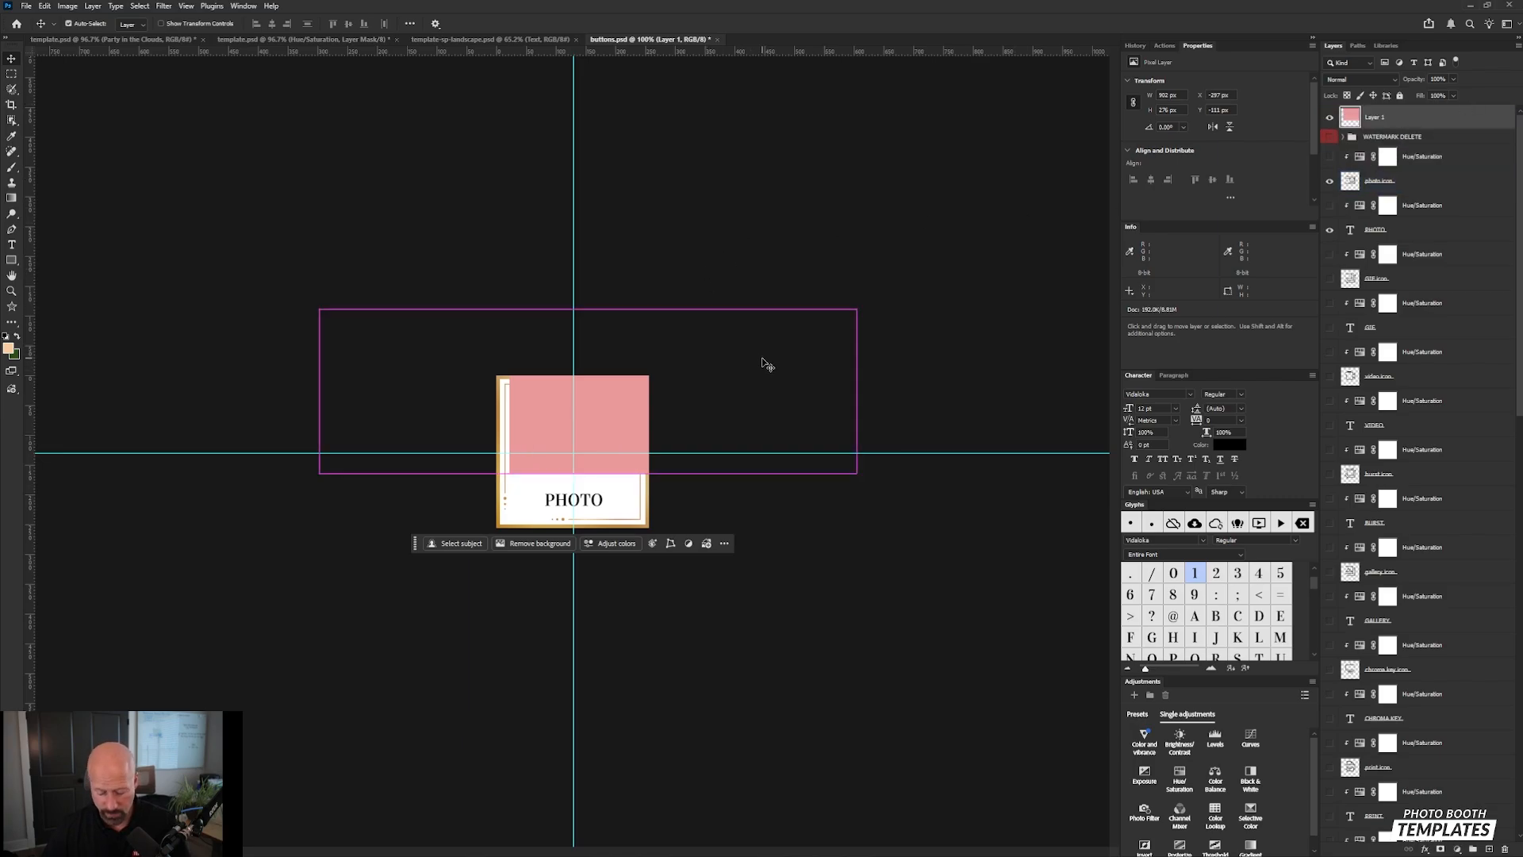
Step: Scale the copied colour swatches to about 37% and position them across the button's upper edge
key(ctrl+t)
drag(855, 391, 615, 408)
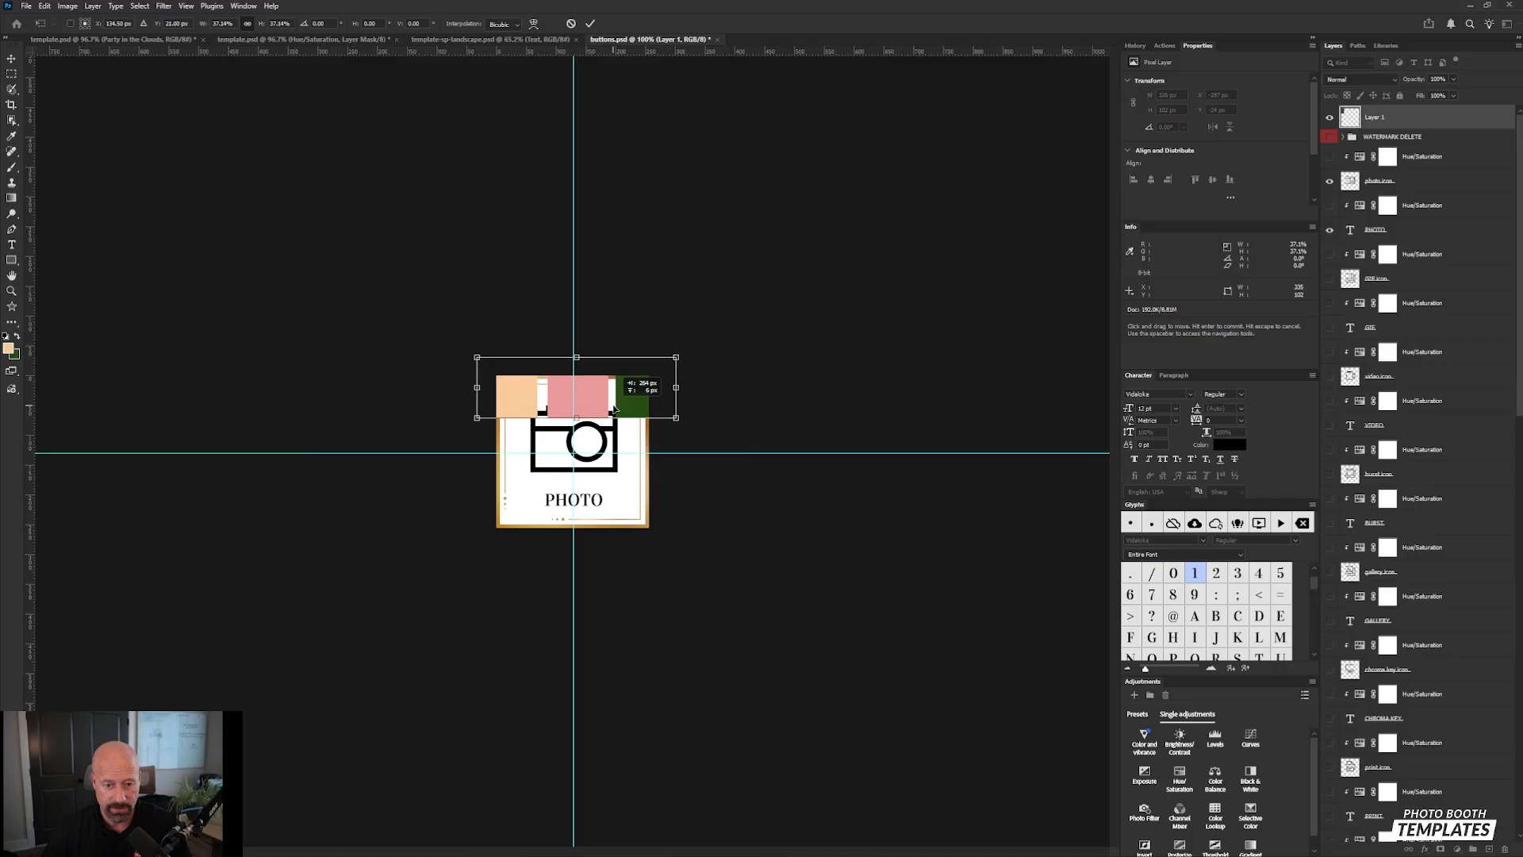
key(Return)
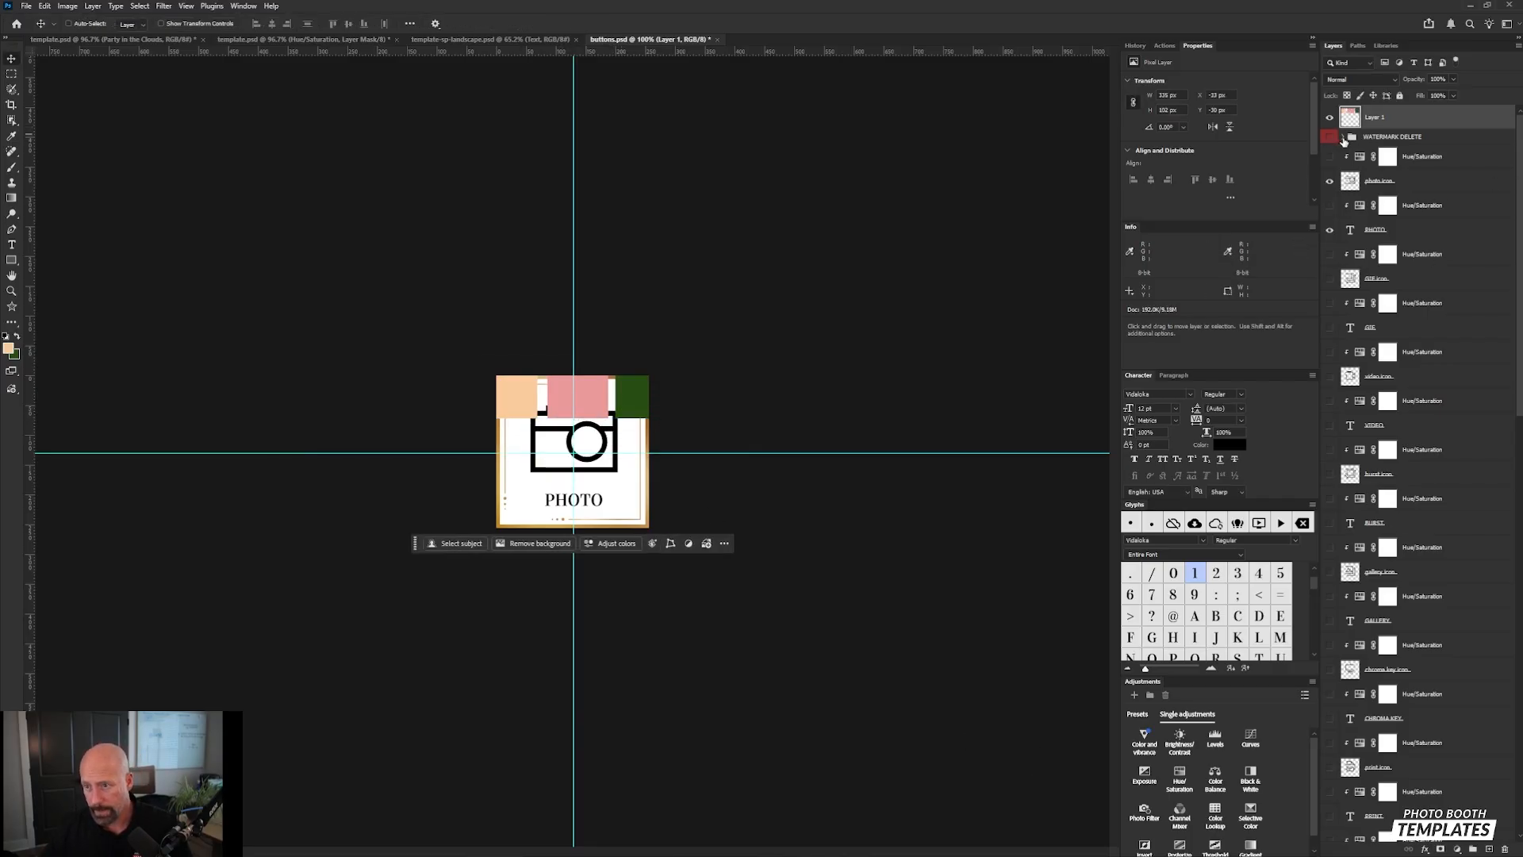
Step: Toggle the button background and both button frame layers to identify which part of the button each one controls
scroll(1450, 423, down, 5)
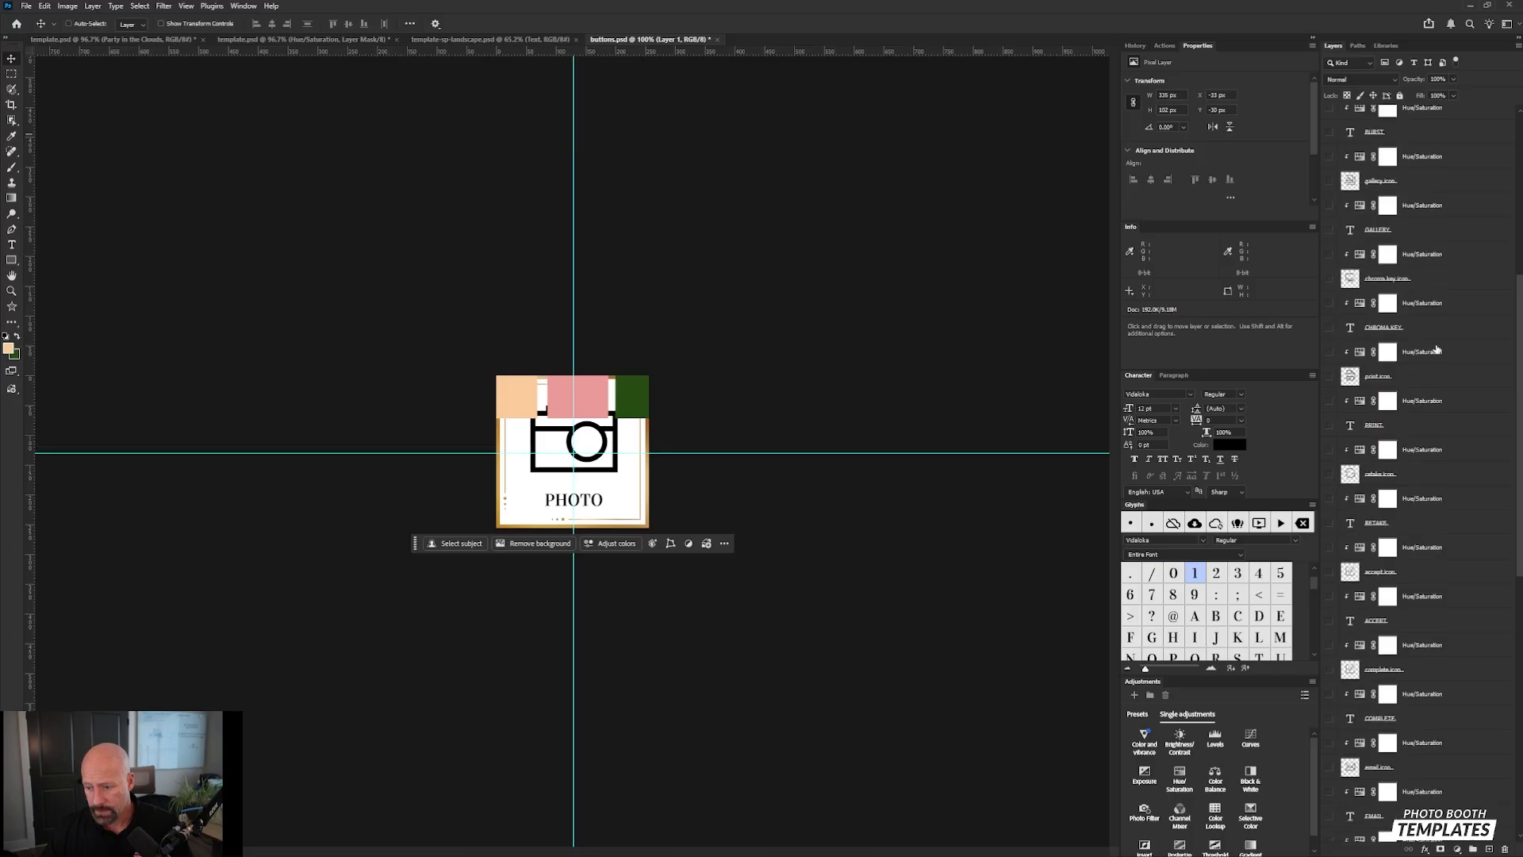
scroll(1476, 357, down, 8)
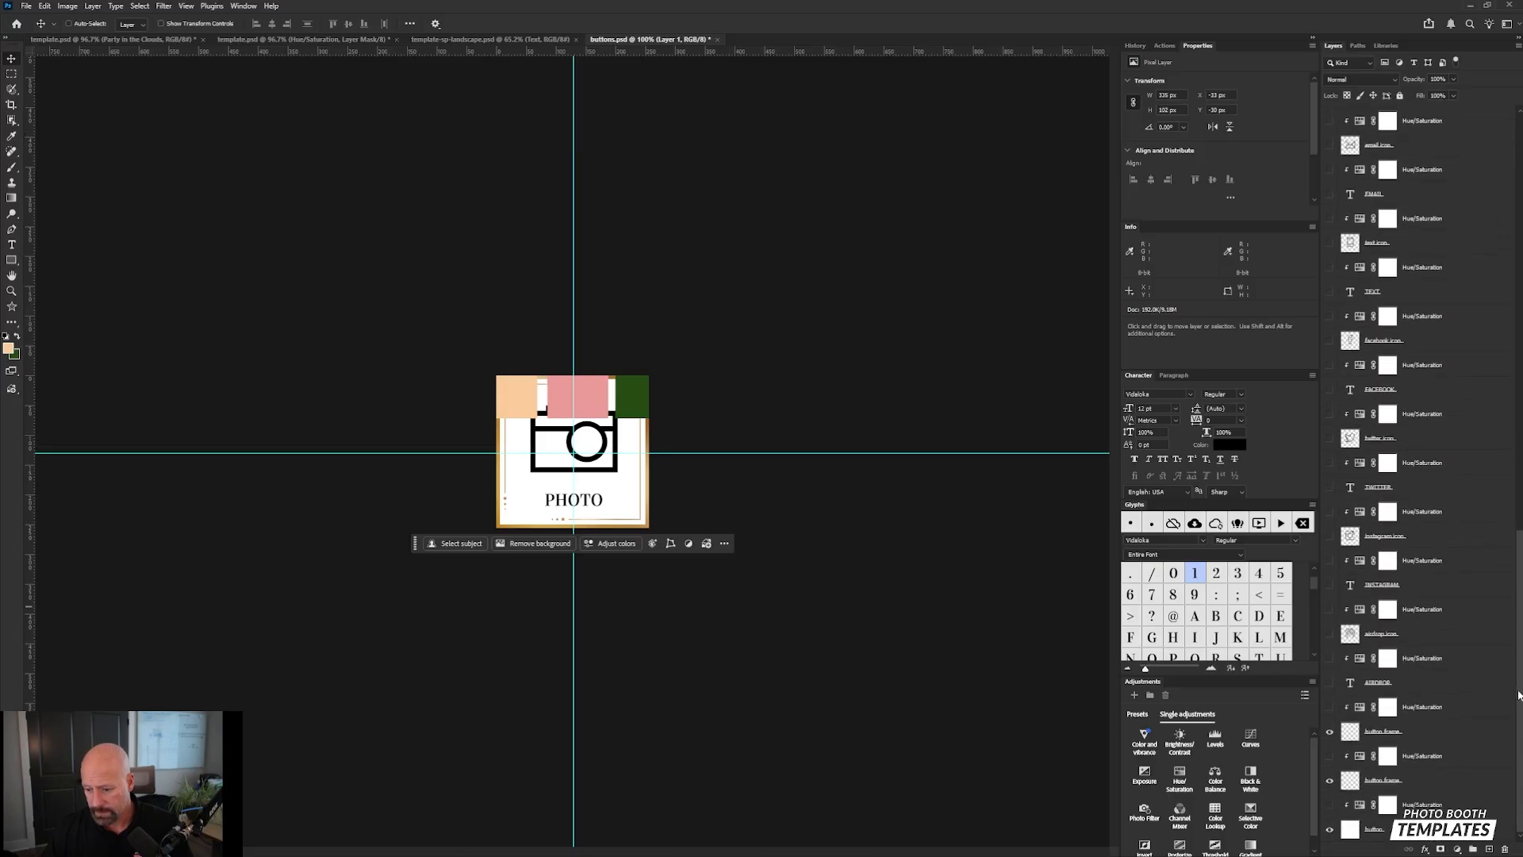
click(1330, 830)
click(1330, 830)
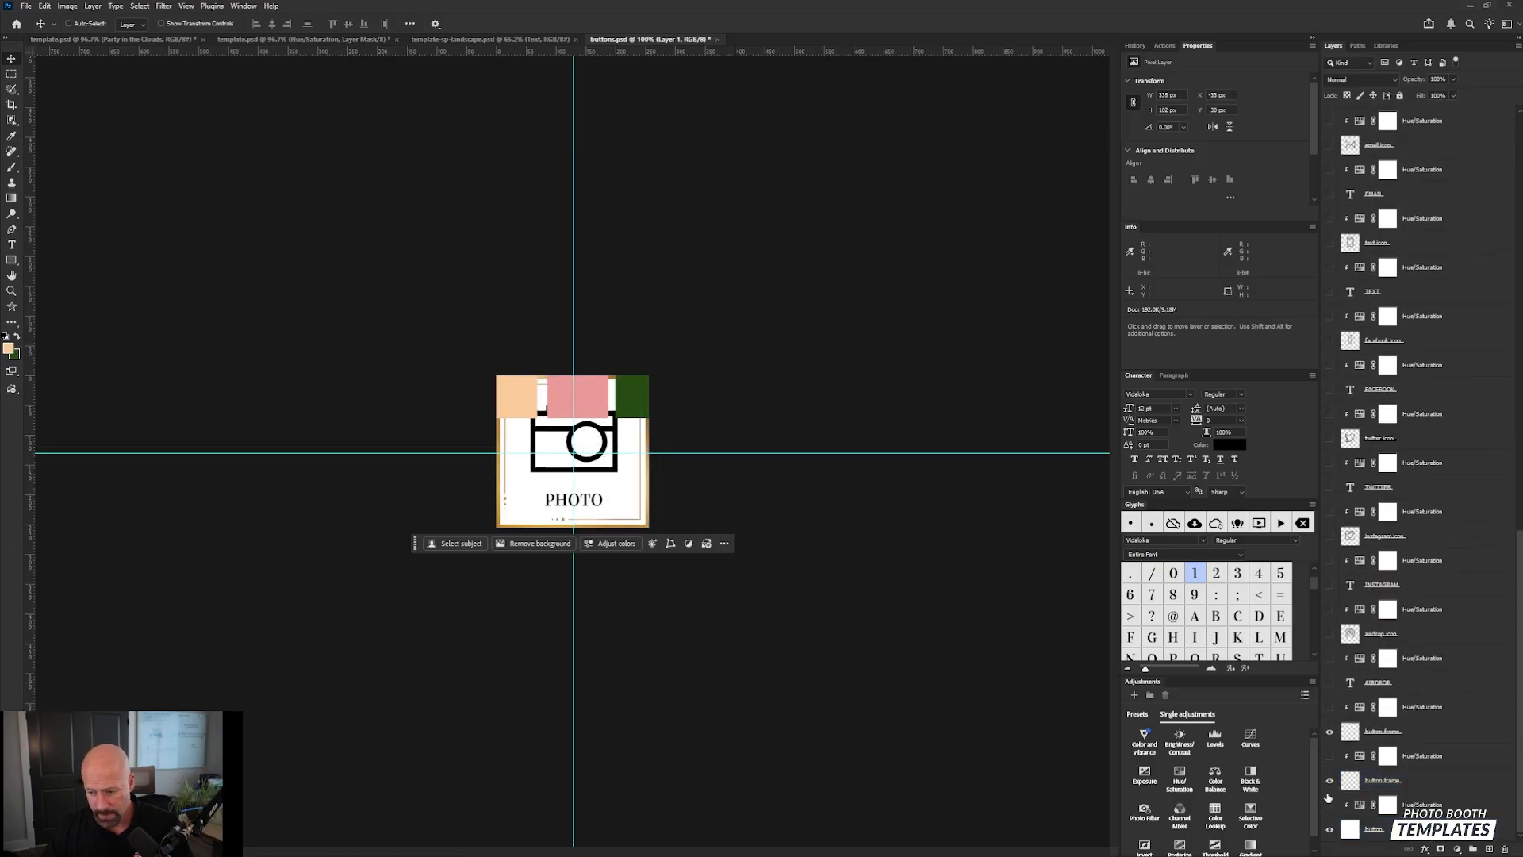
click(1330, 781)
click(1329, 784)
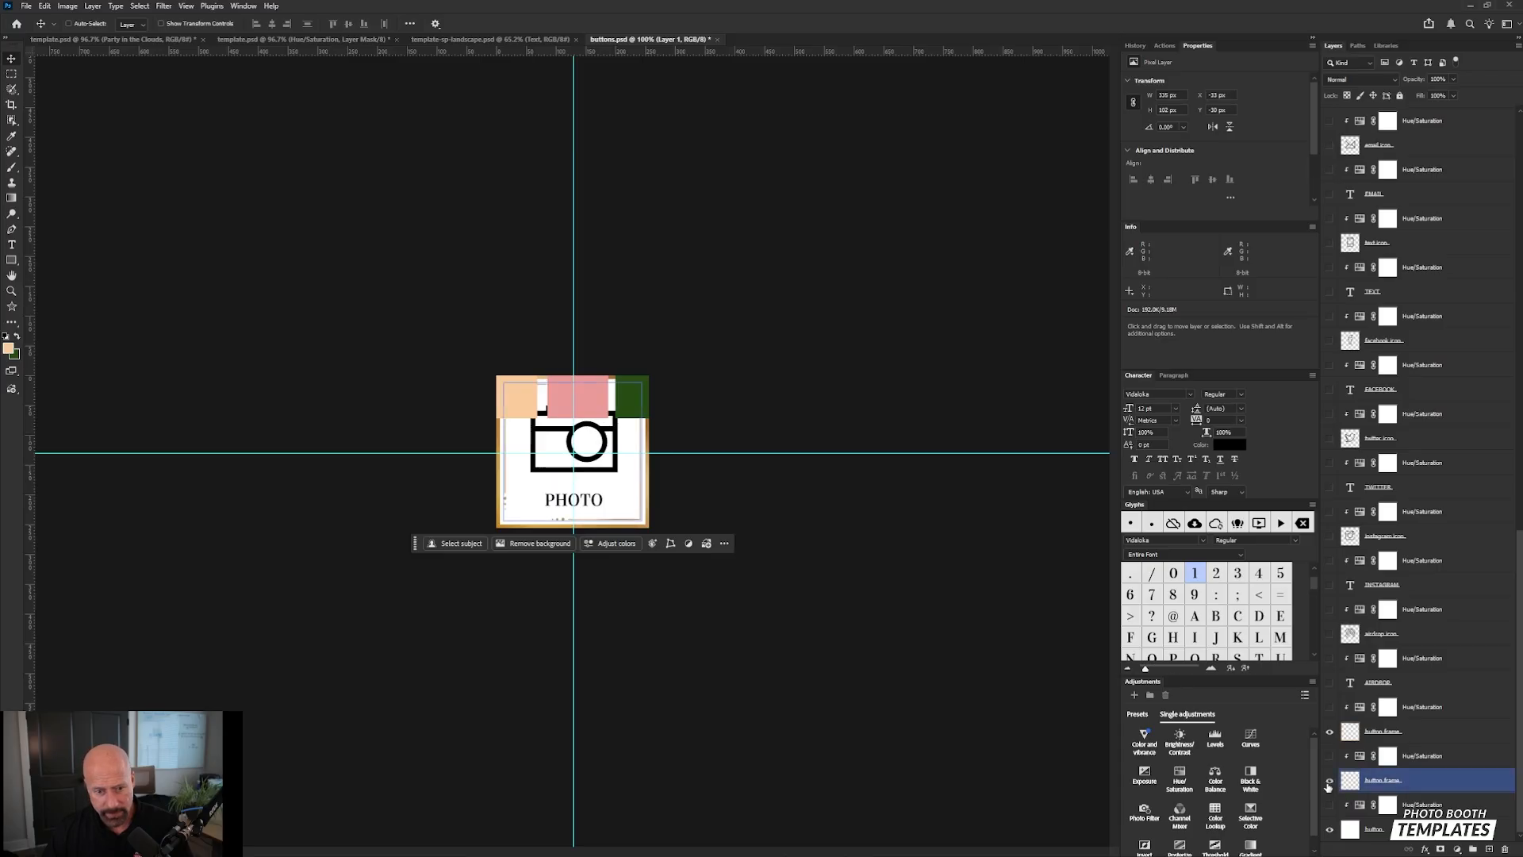
click(1328, 734)
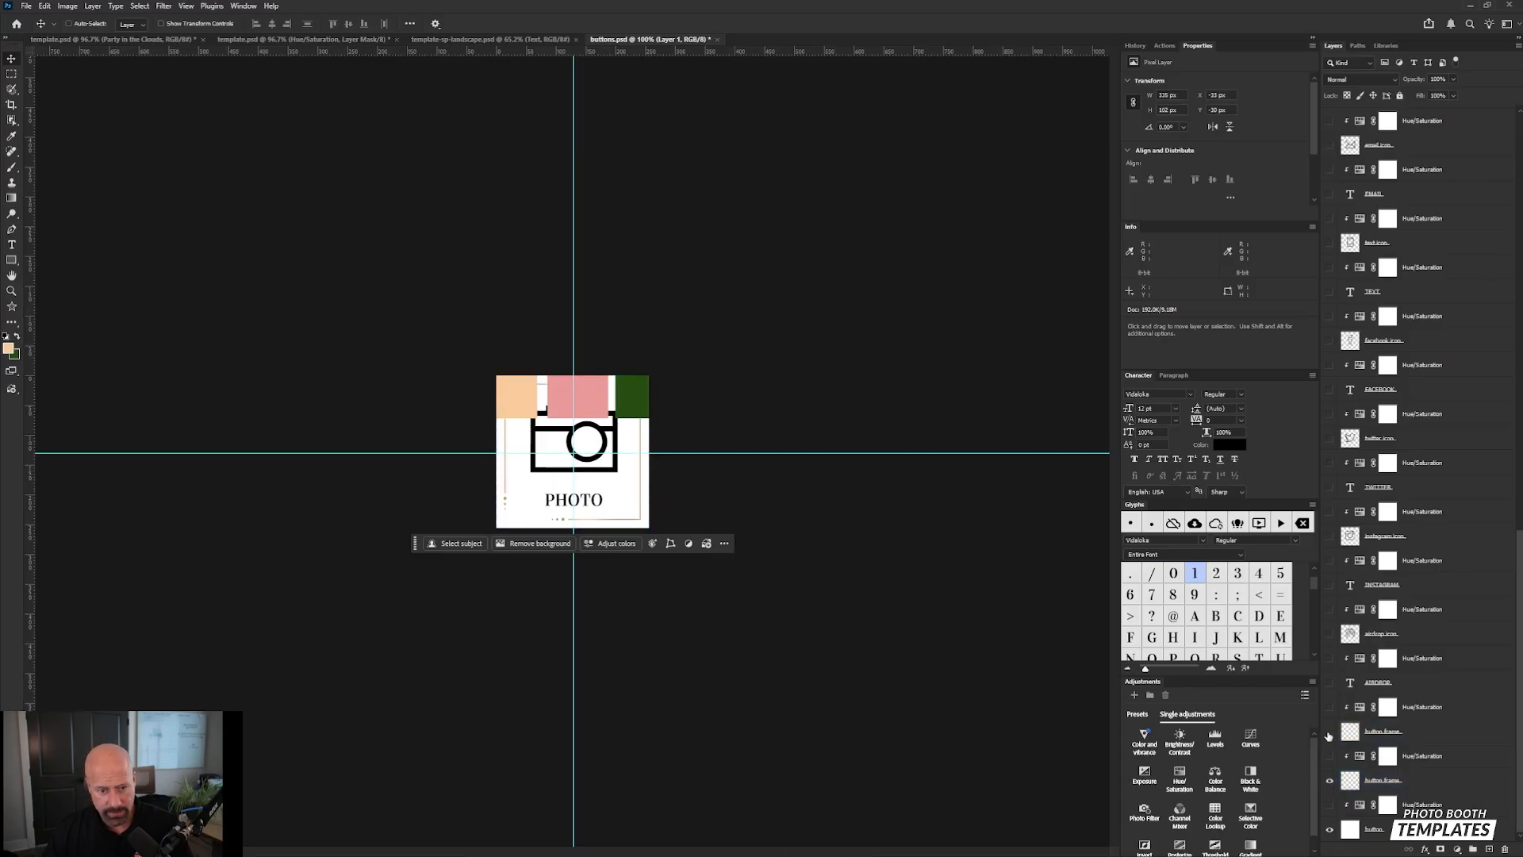
click(1329, 735)
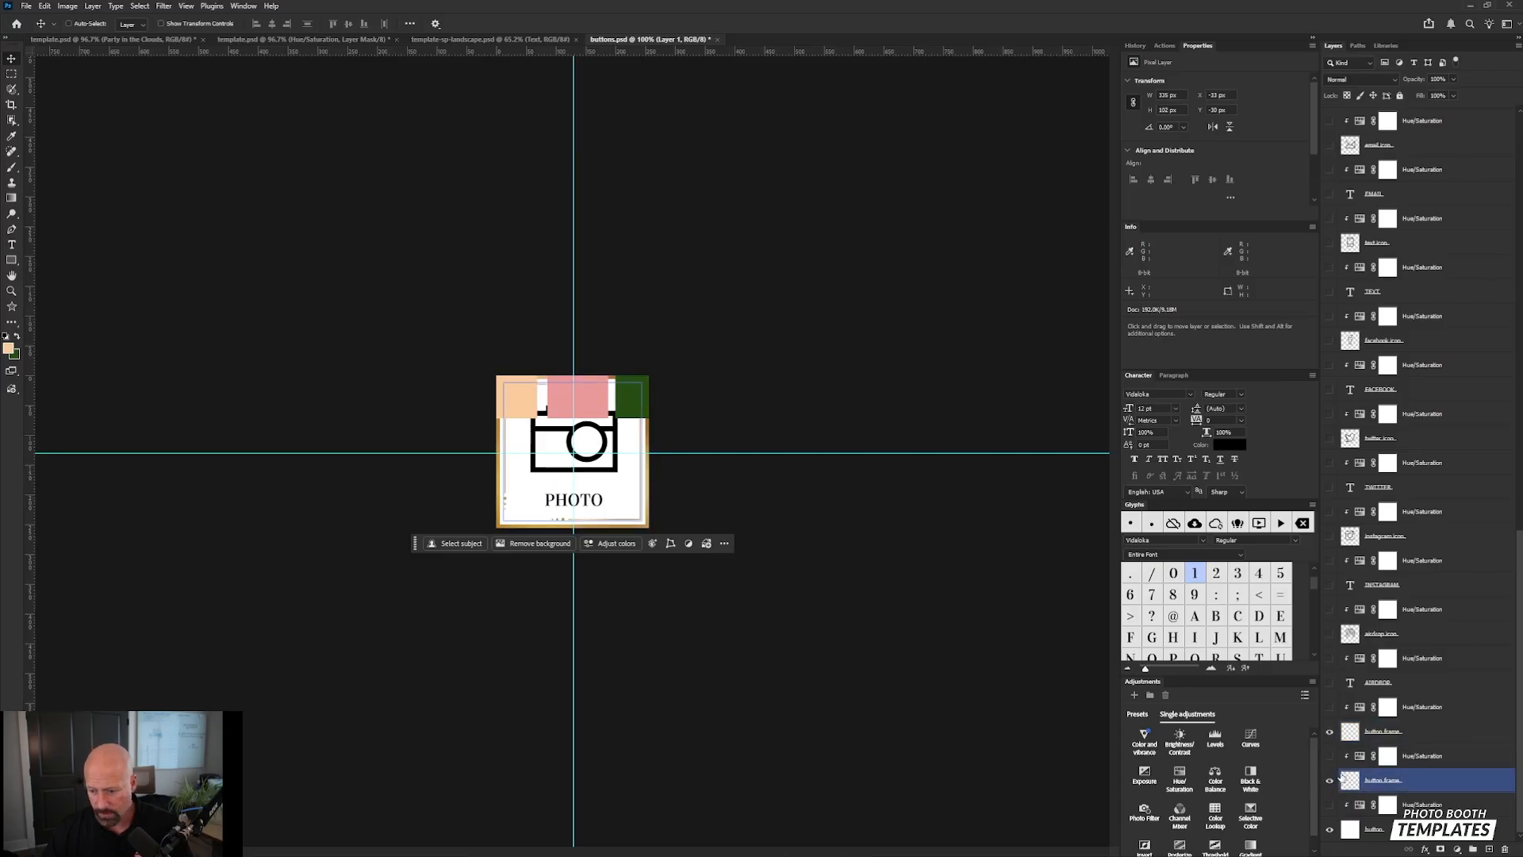
Step: Enable the Hue/Saturation adjustment above the lower button frame layer and colorize it with hue 0, saturation 49 and lightness 33
click(1330, 756)
click(1357, 760)
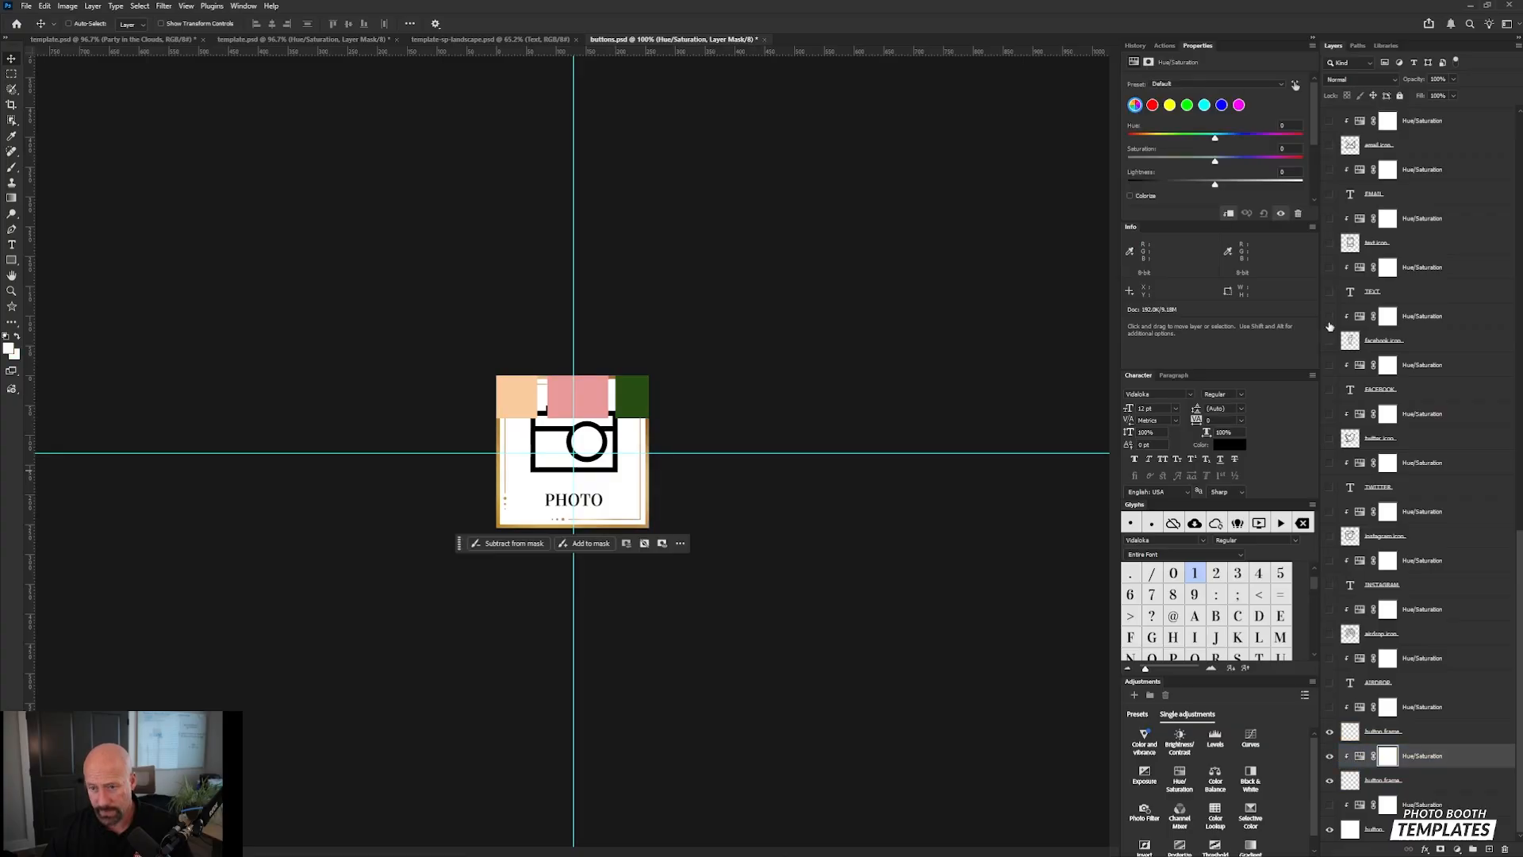
click(1130, 196)
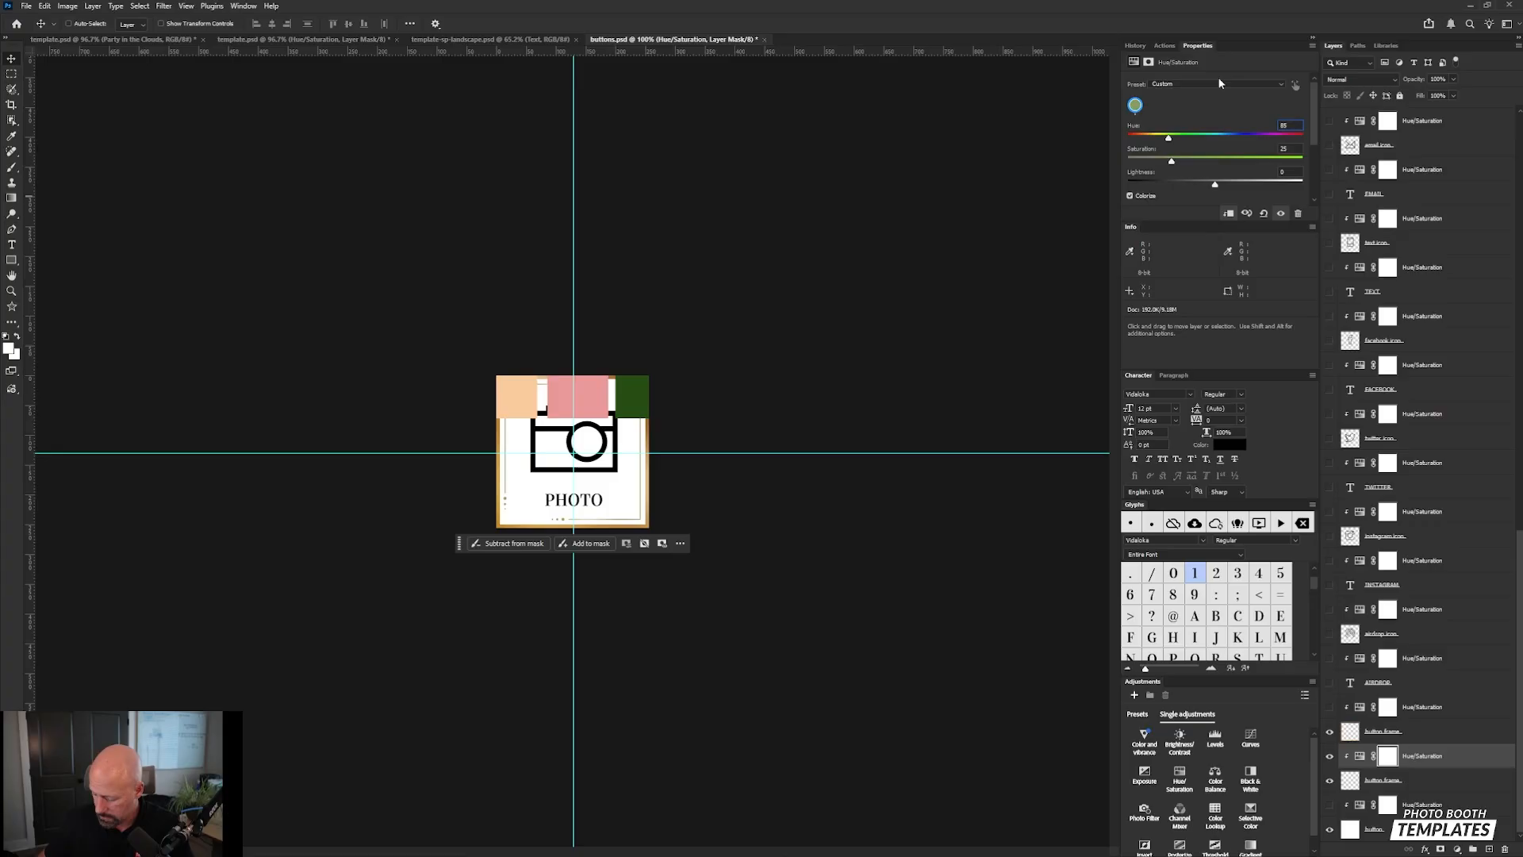
text(0)
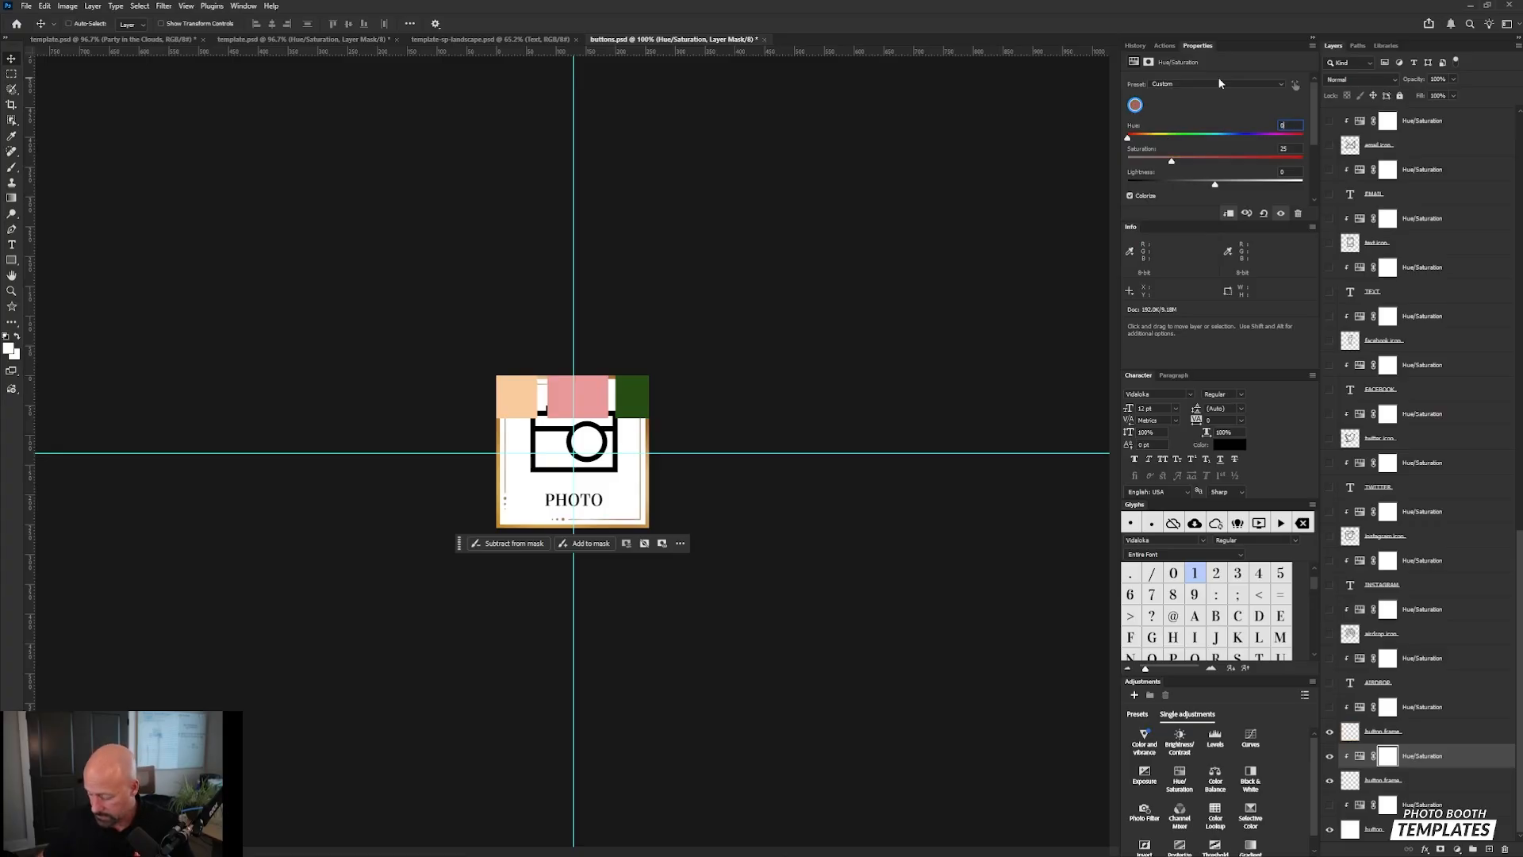
click(1296, 150)
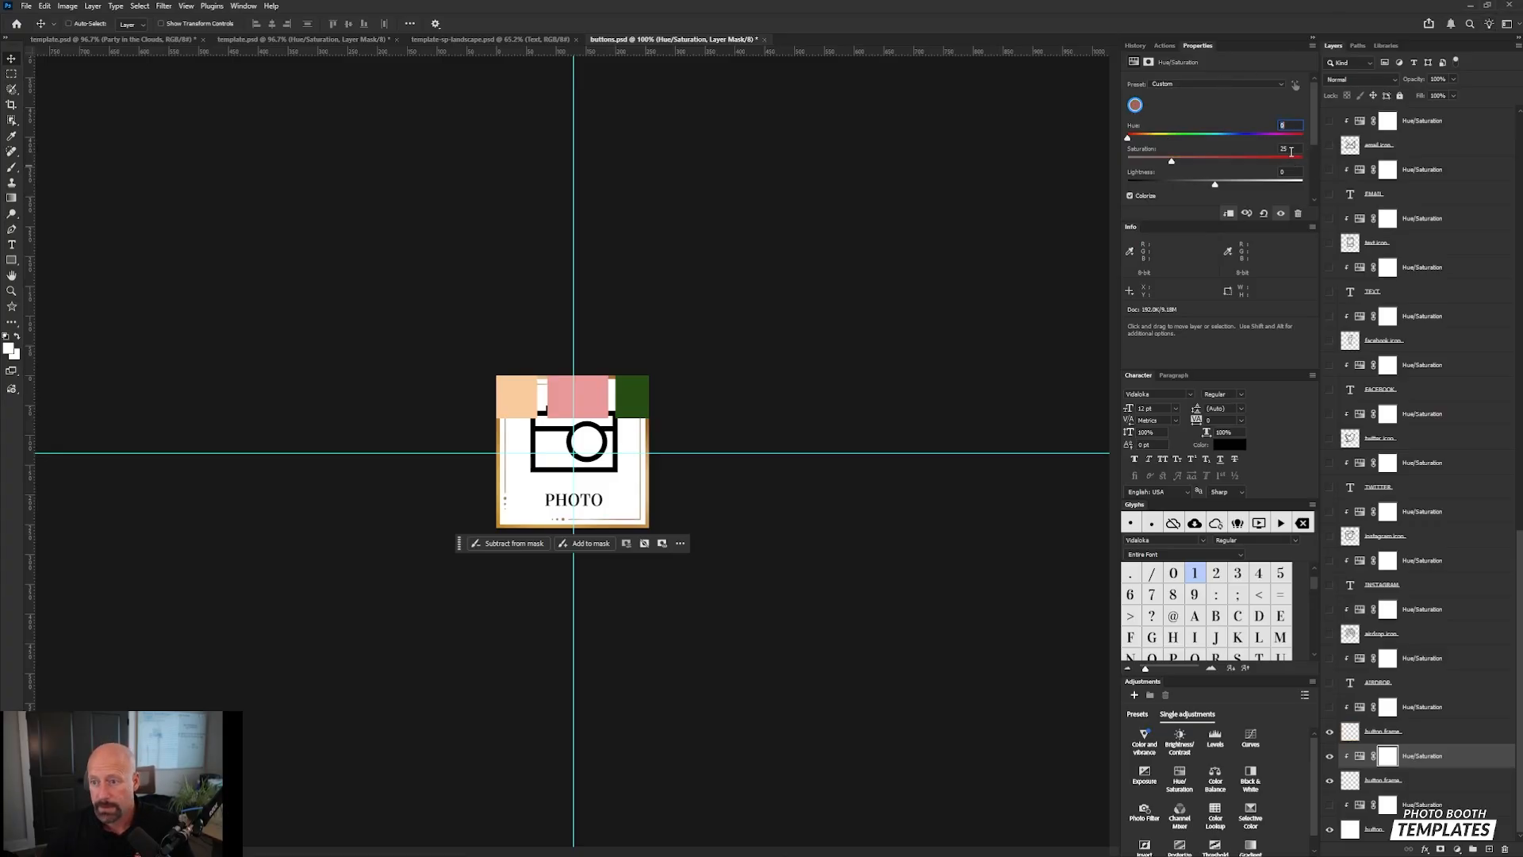
text(49)
key(Tab)
text(33)
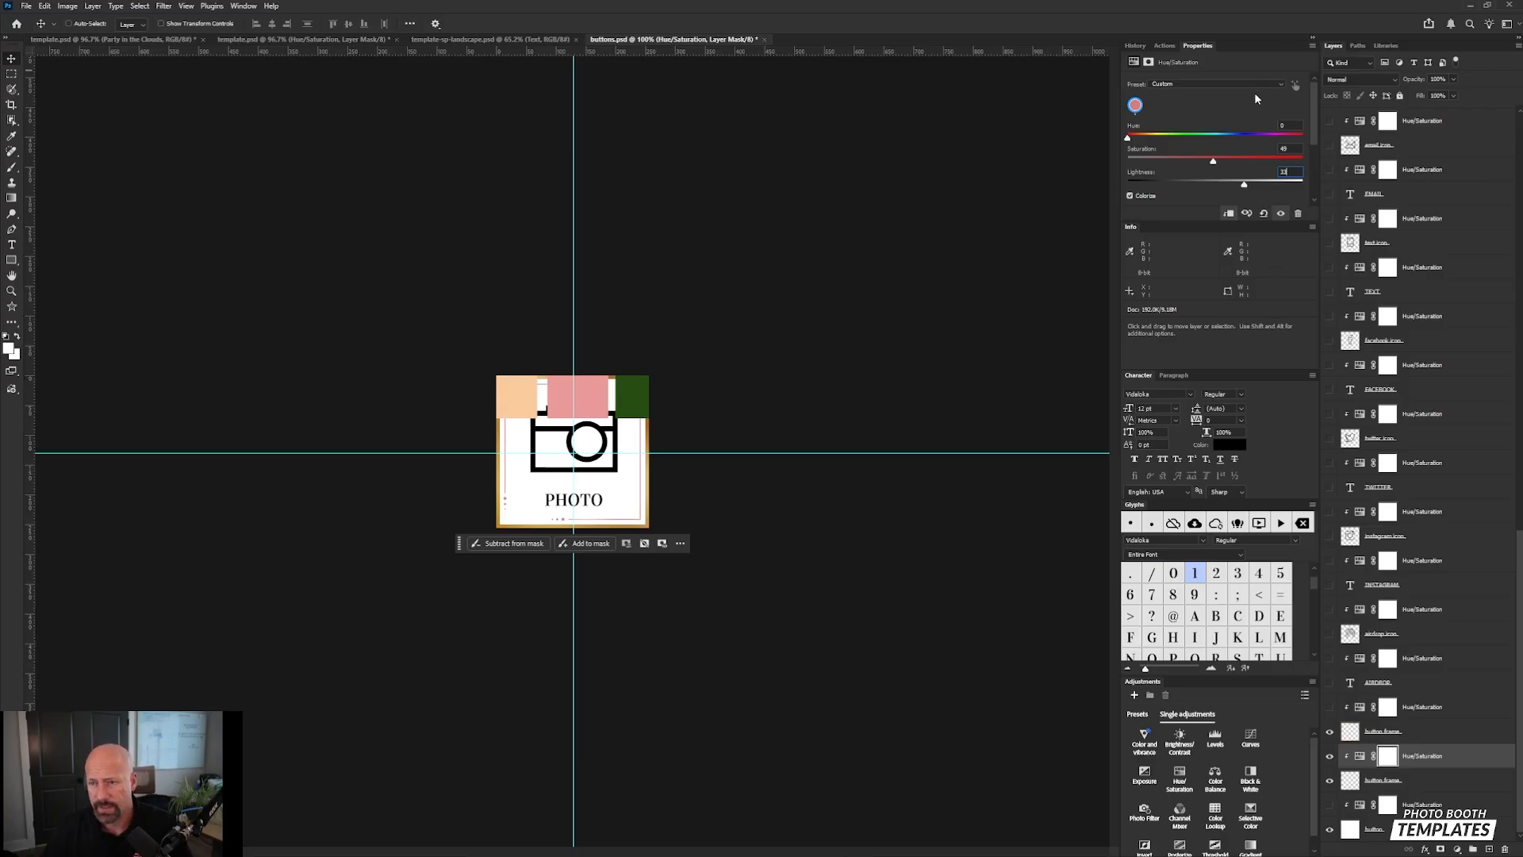
key(Return)
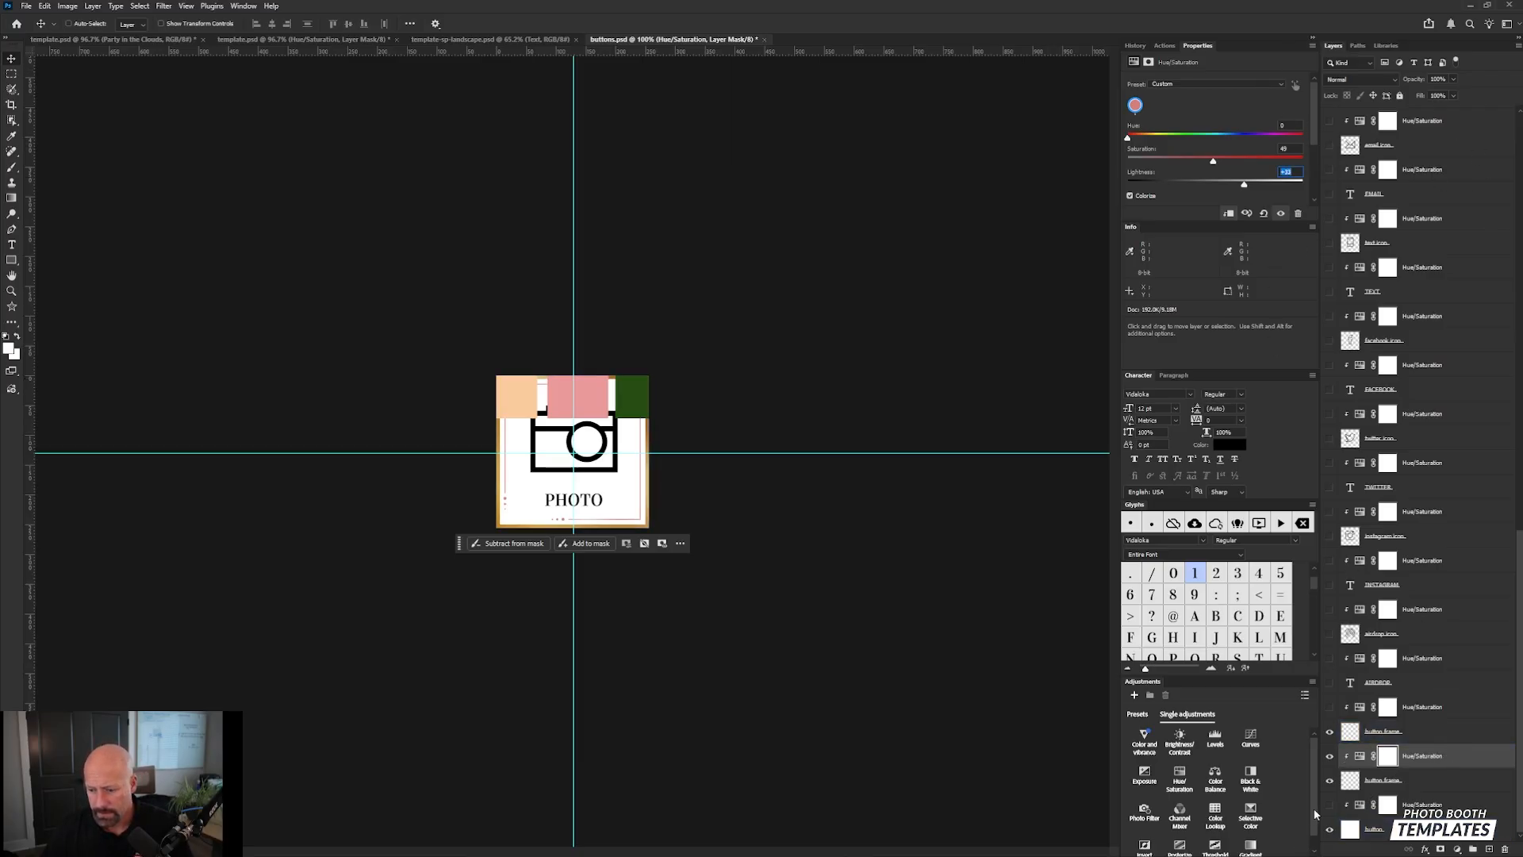
Step: Colorize the lowest Hue/Saturation adjustment, just above the button background layer, with hue 0, saturation 43 and lightness 32
click(1358, 805)
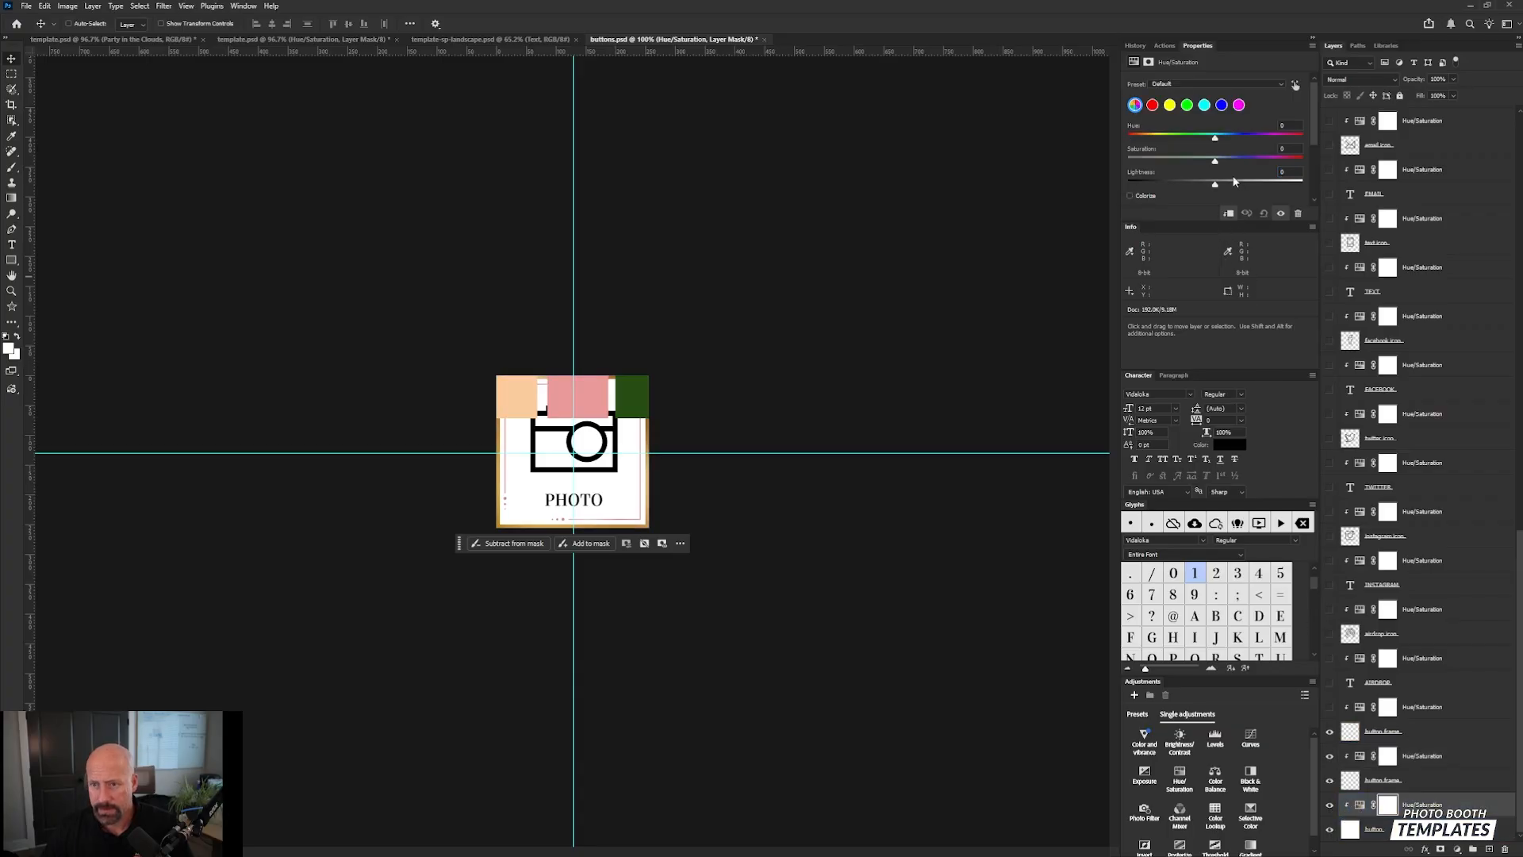
click(1159, 195)
click(1290, 126)
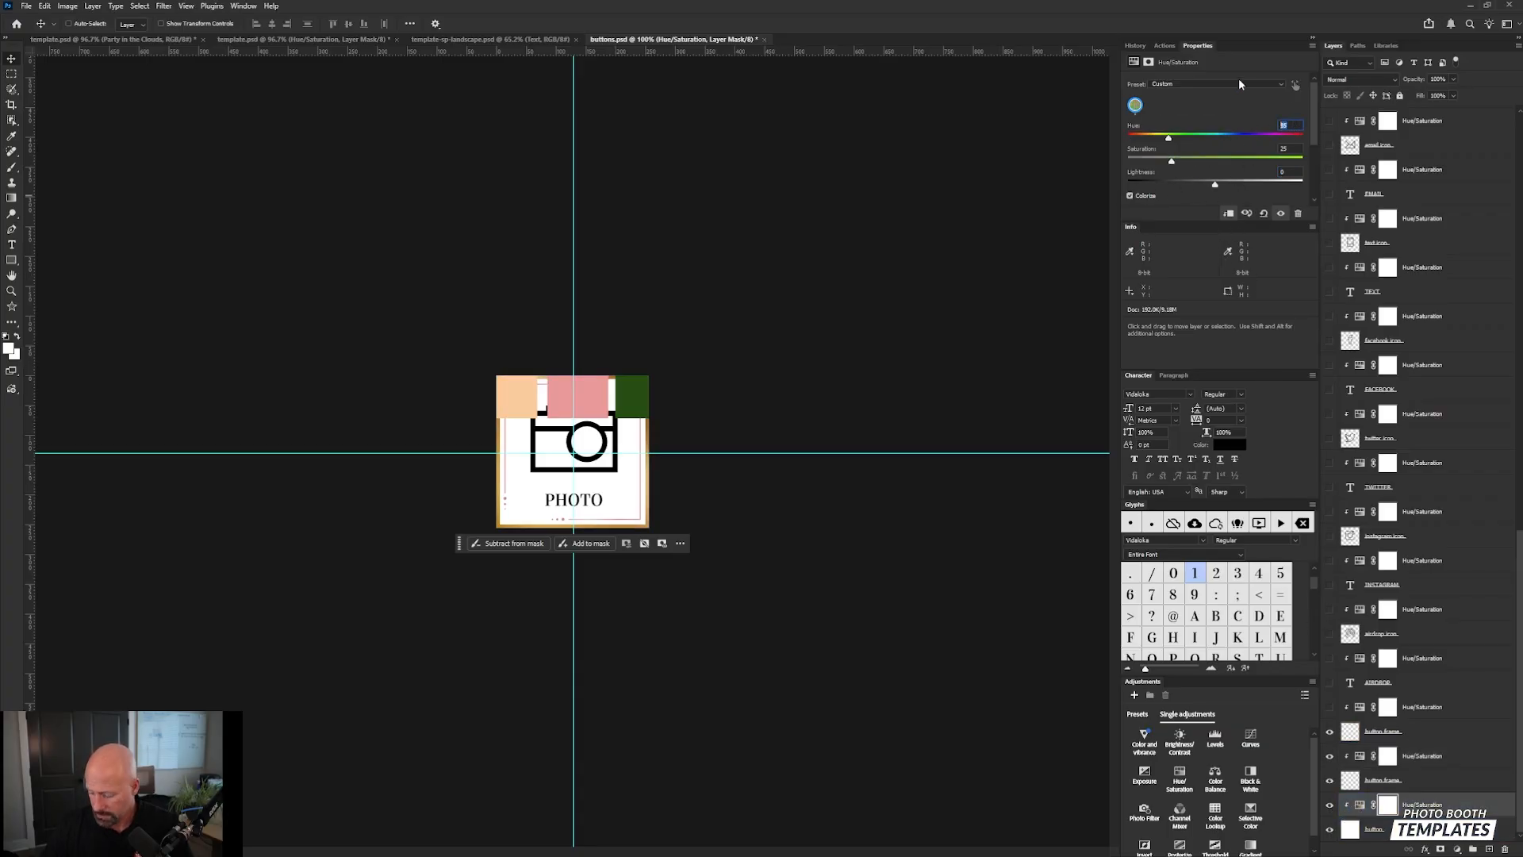
text(0)
key(Tab)
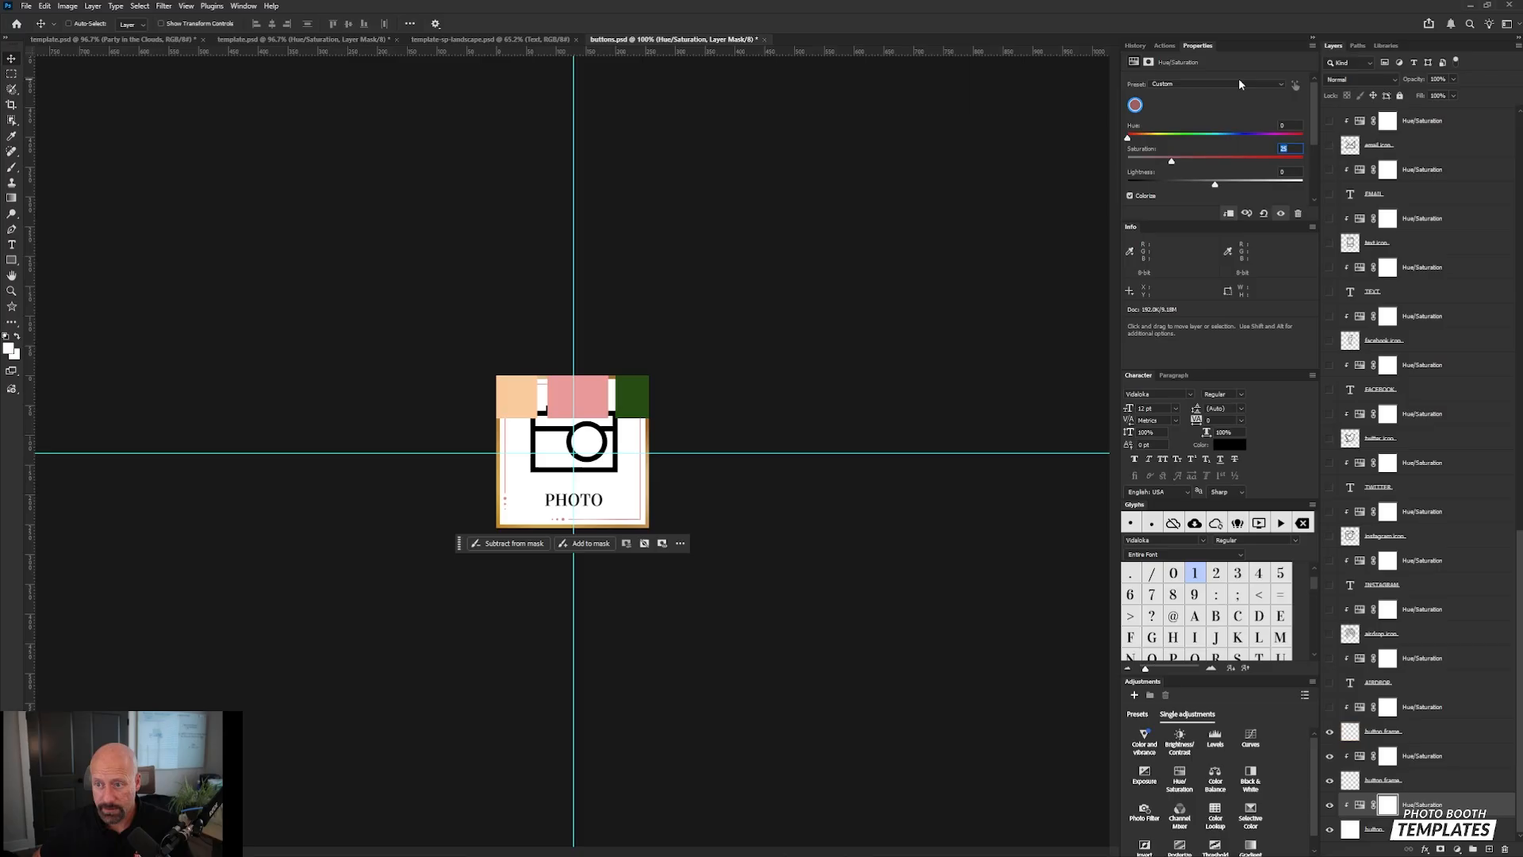
text(43)
key(Tab)
text(32)
key(Tab)
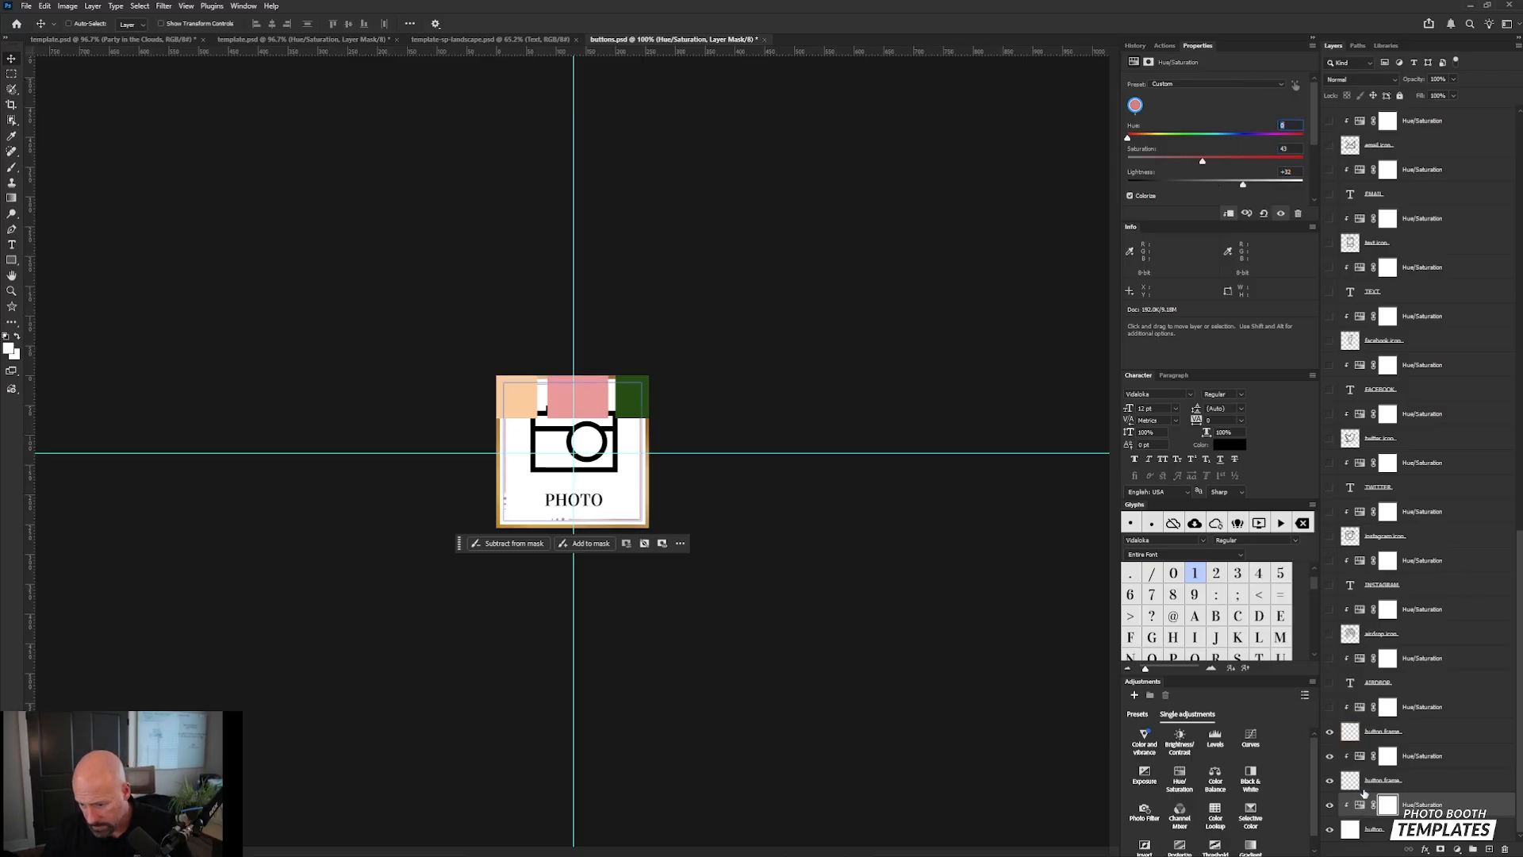
Step: Move the lowest Hue/Saturation adjustment above the upper button frame layer so it recolours the button's outer frame
click(1358, 754)
click(1331, 733)
click(1330, 732)
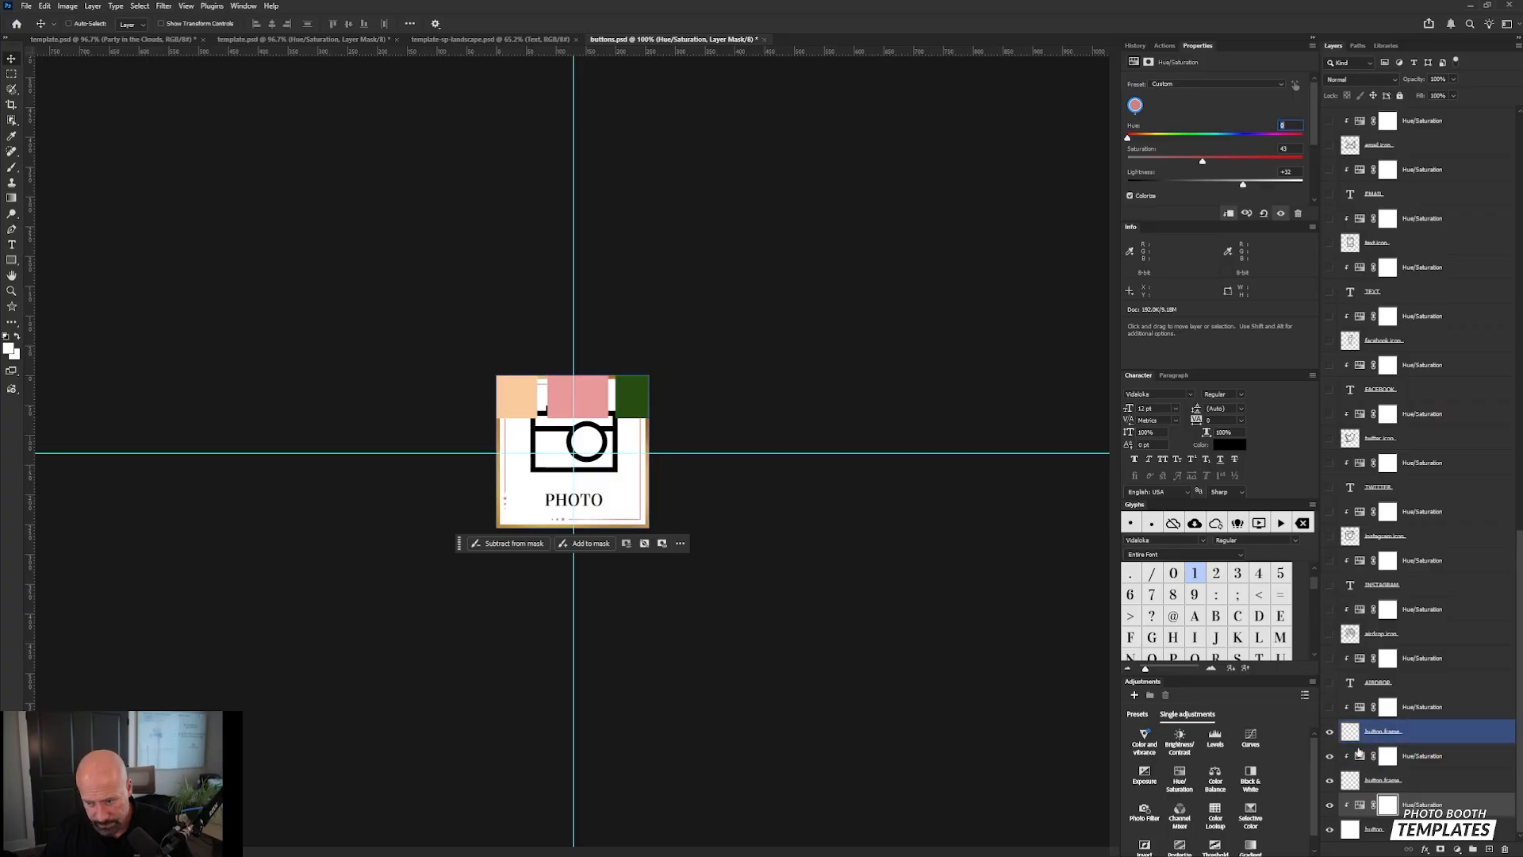
drag(1375, 811, 1417, 704)
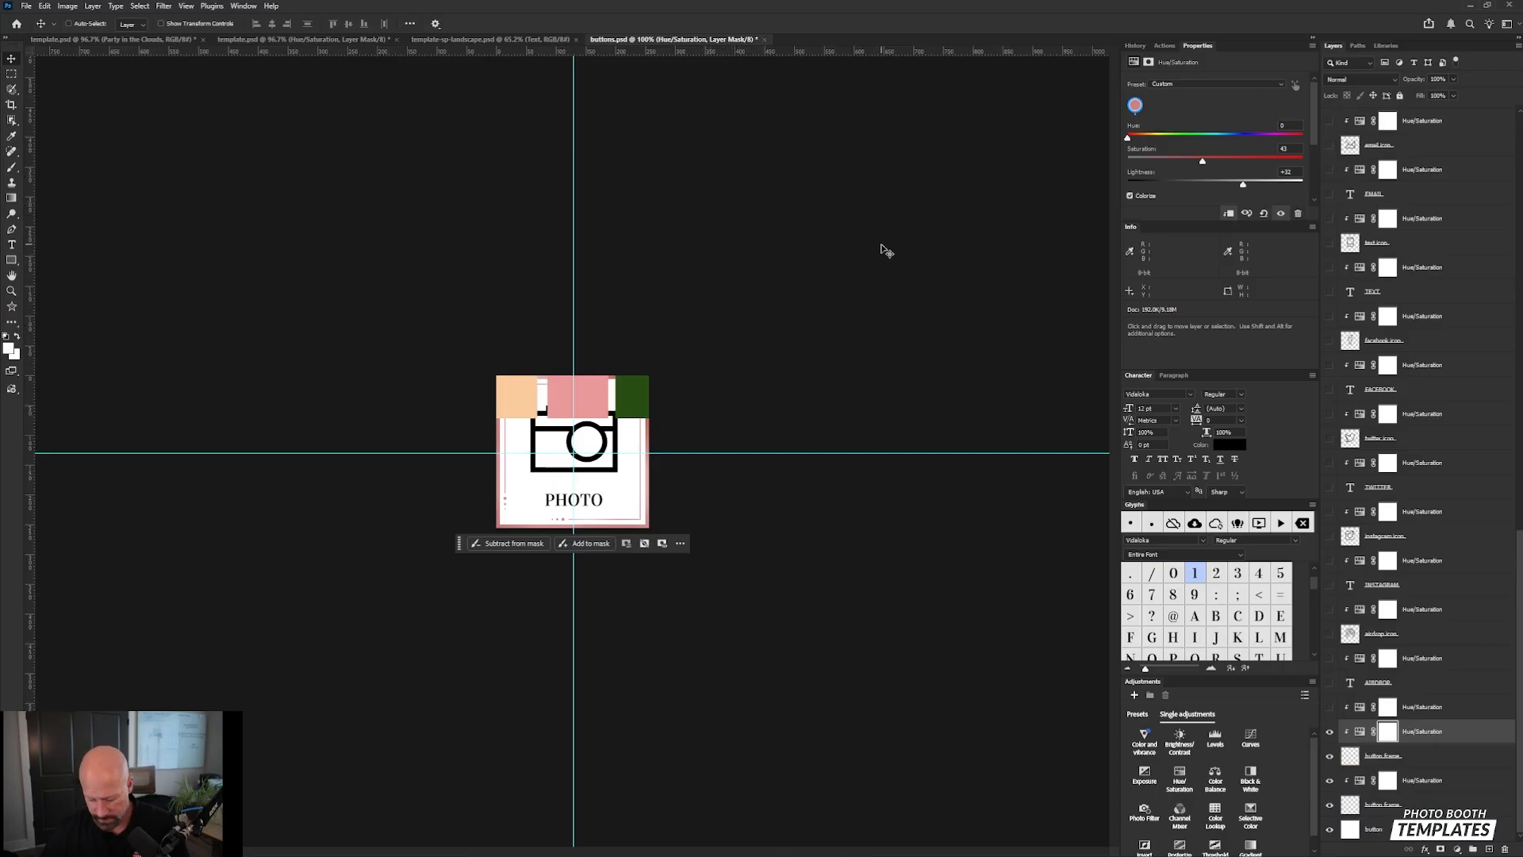
Step: Select the photo icon layer and hide the colour swatches in Layer 1
key(i)
click(640, 394)
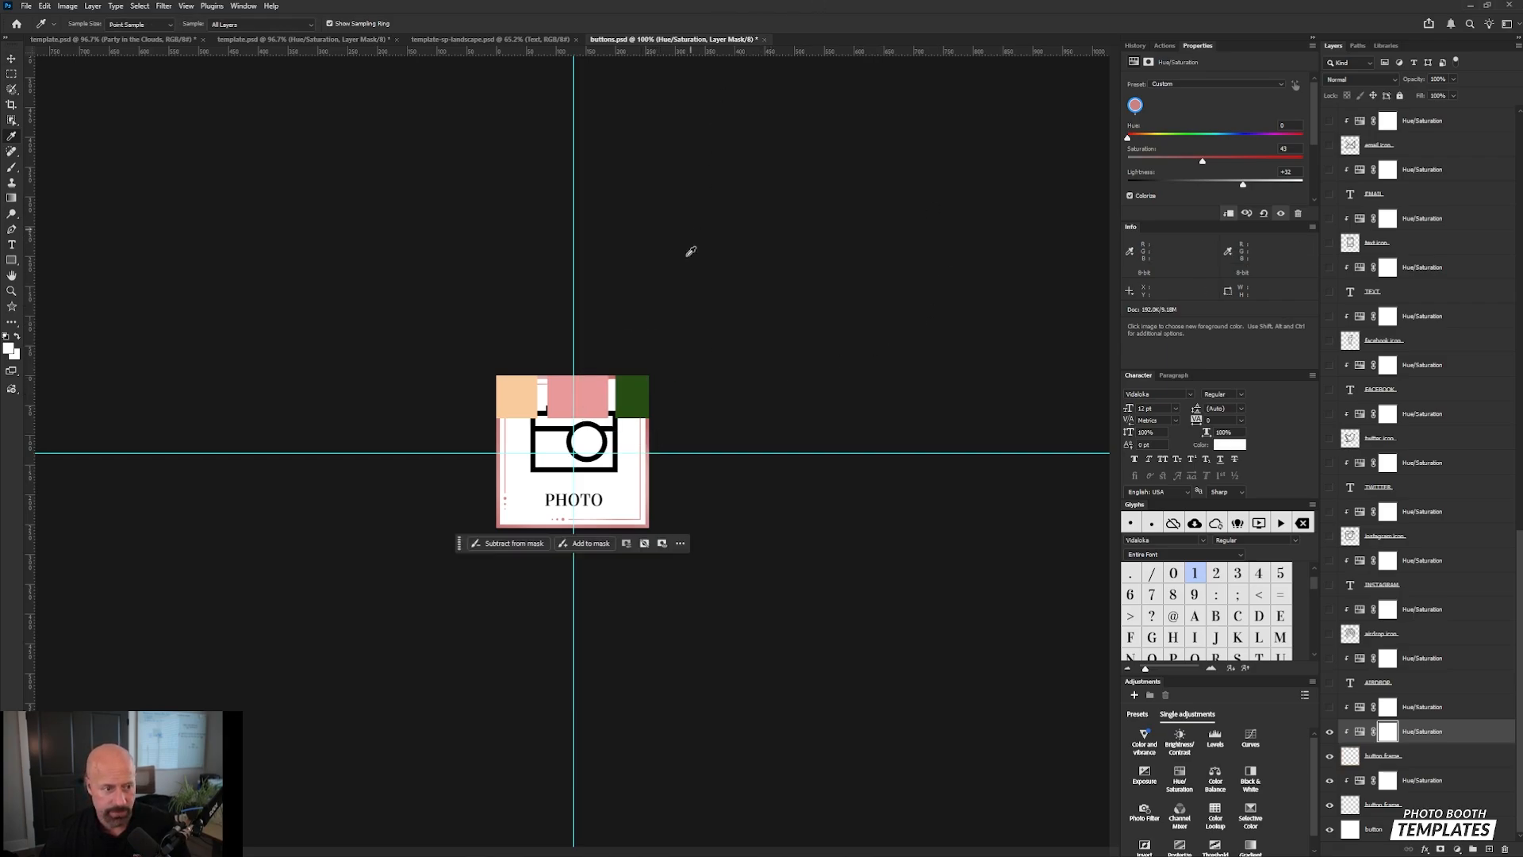
scroll(1426, 184, up, 3)
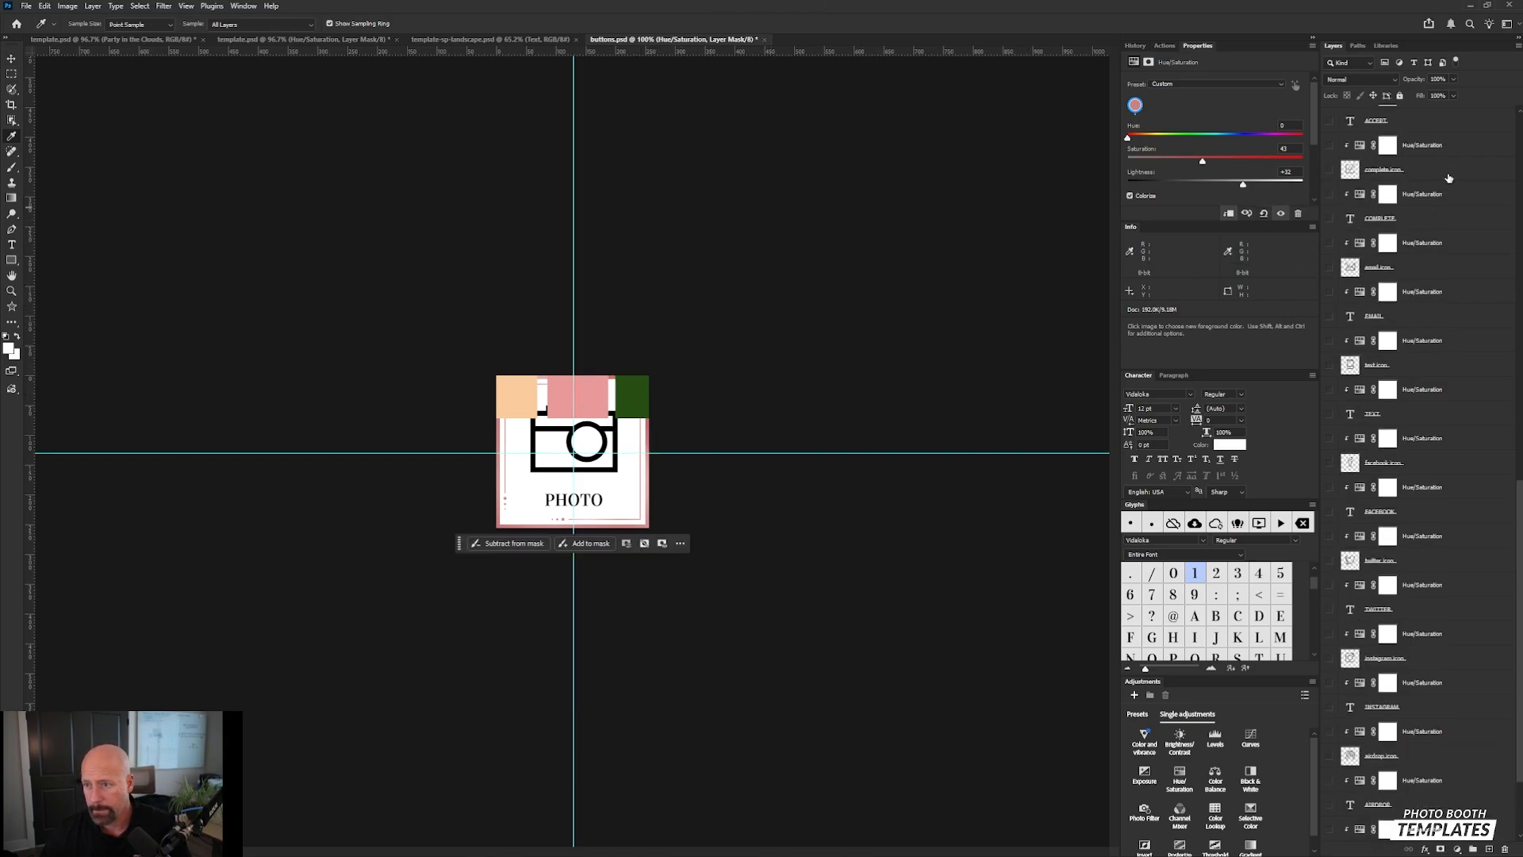
scroll(1517, 172, up, 5)
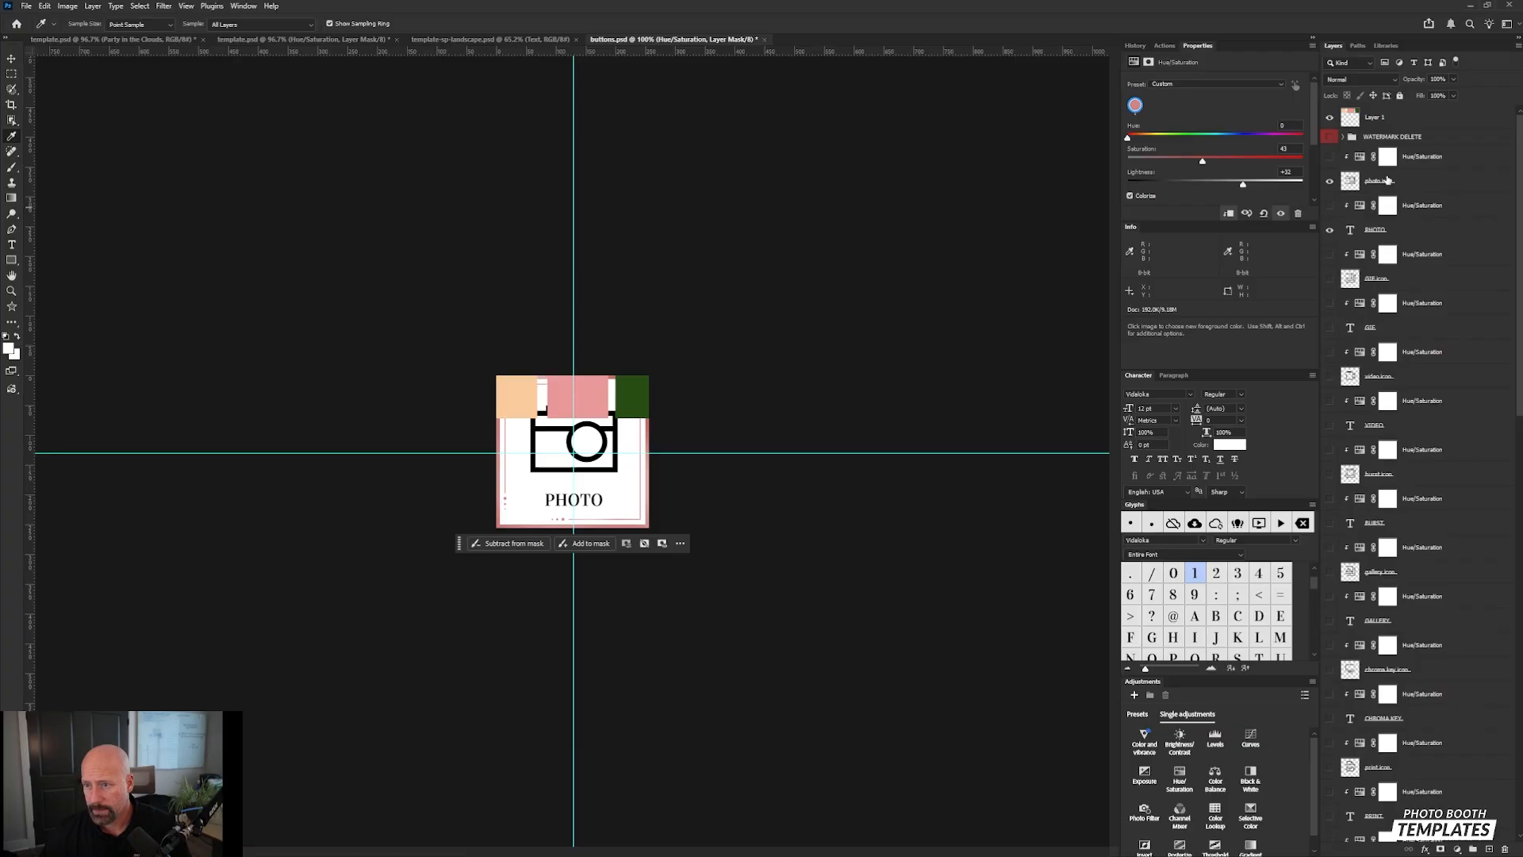
click(1428, 187)
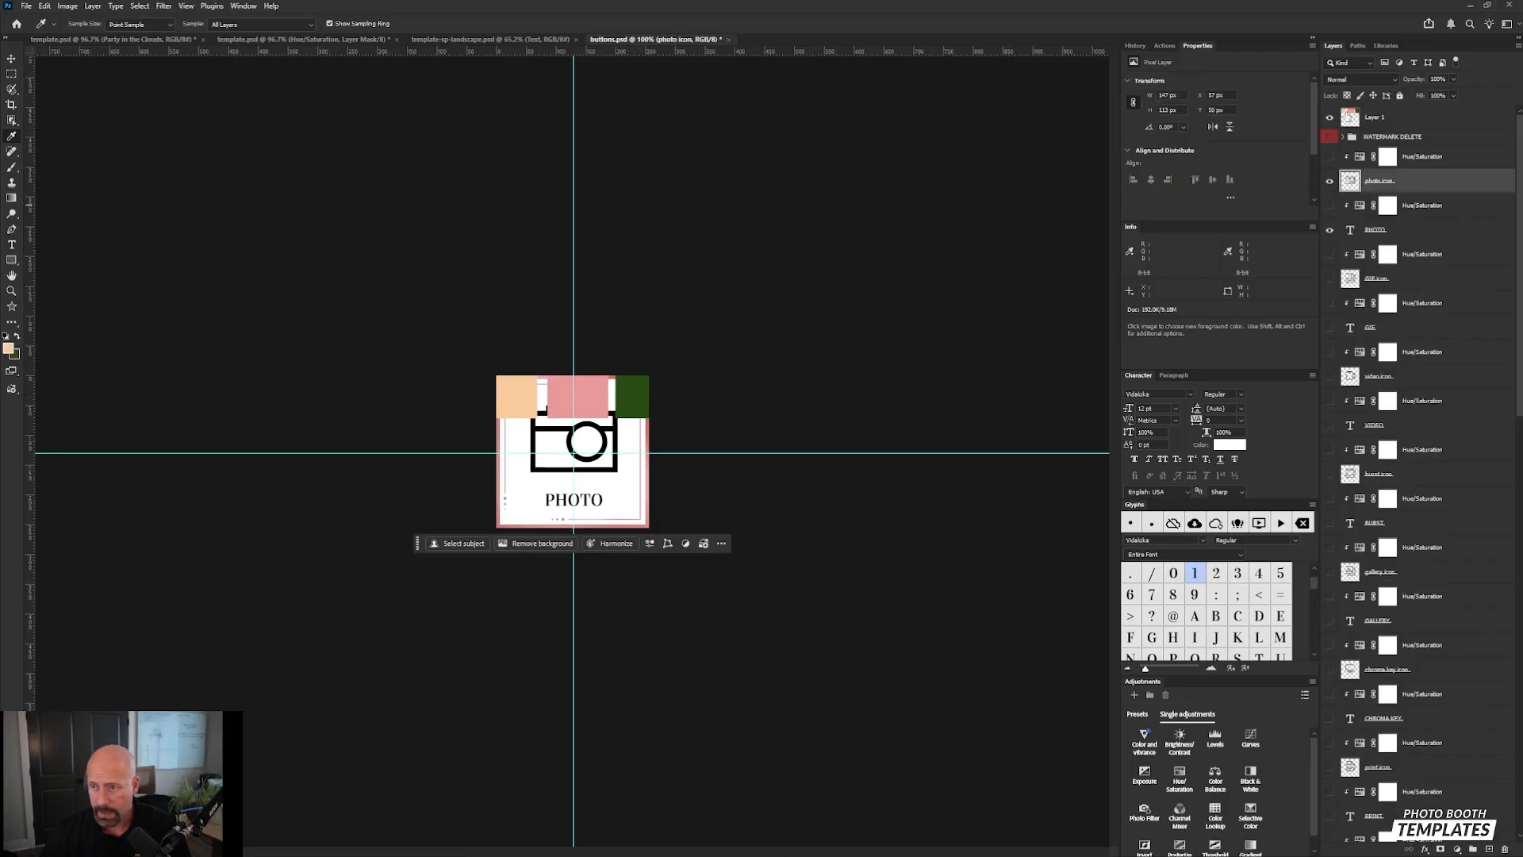
click(1331, 119)
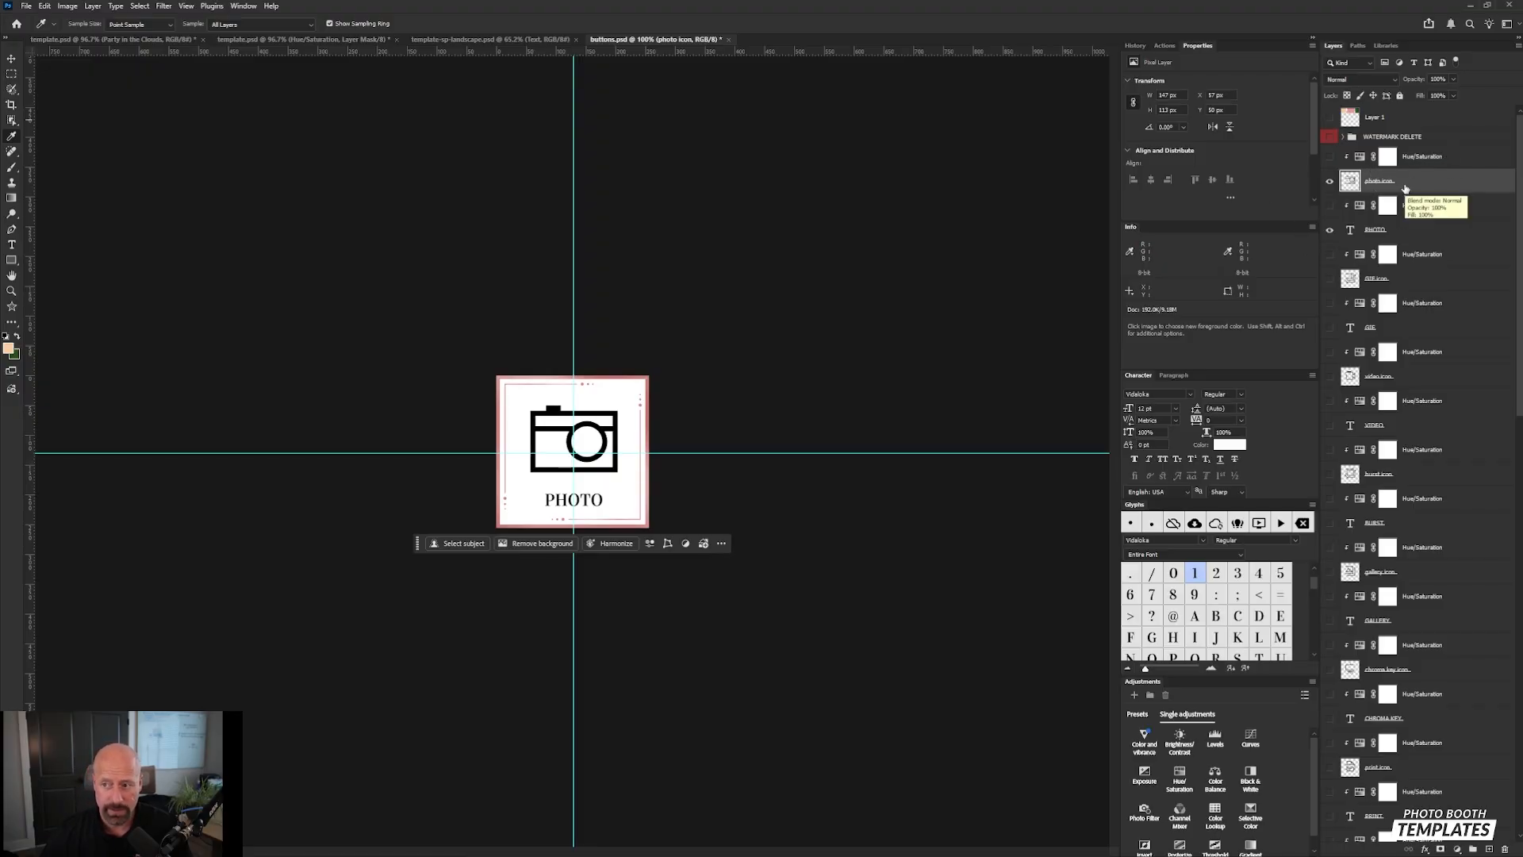
Step: Try to recolour the photo icon green through its Hue/Saturation adjustment, using saturation 53 and hue 99
click(1331, 157)
click(1361, 157)
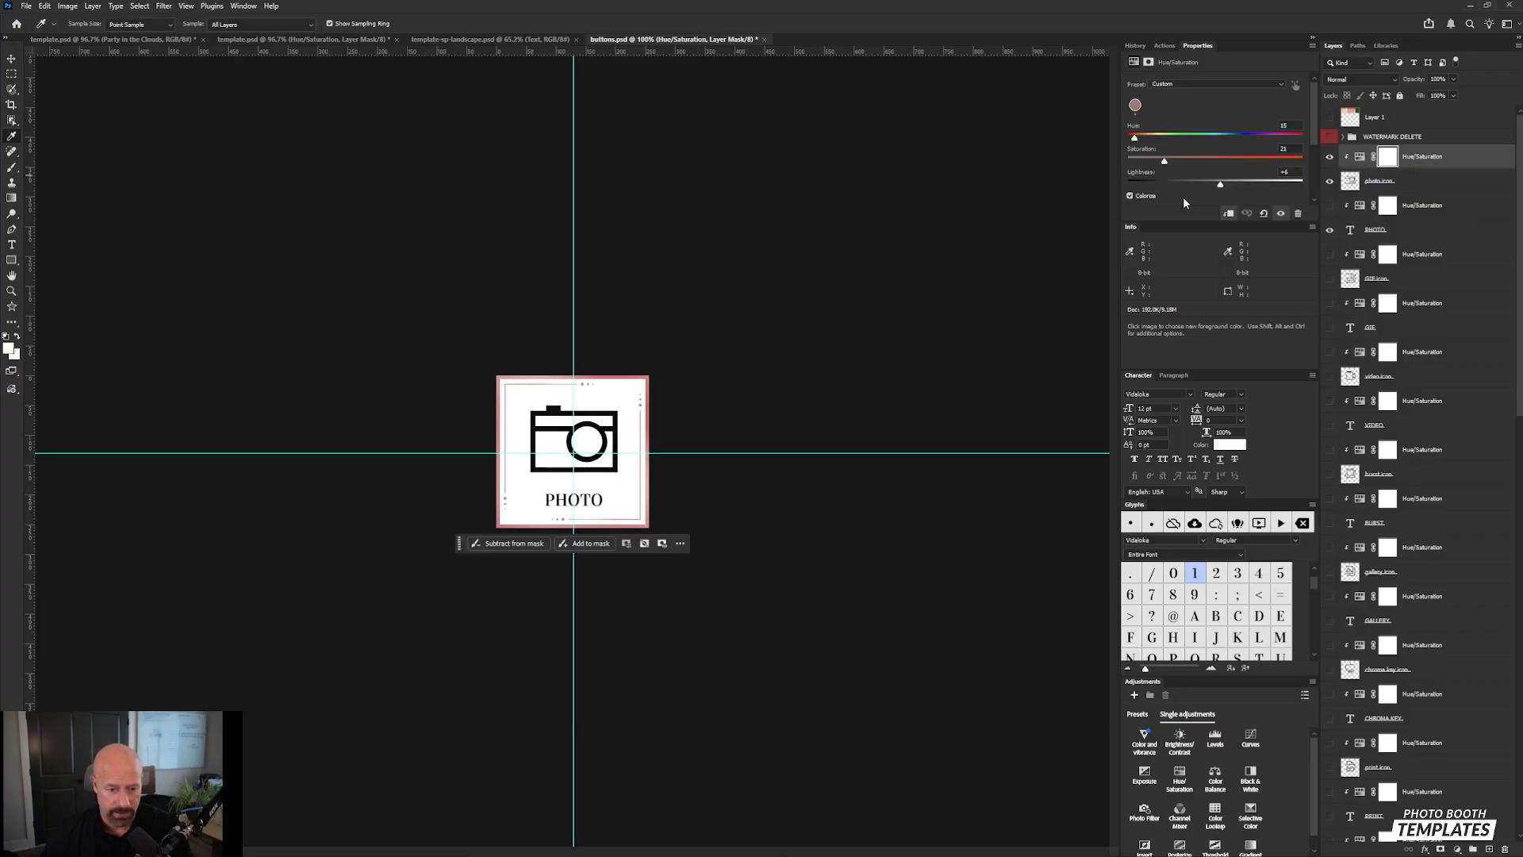
drag(1225, 185, 1260, 189)
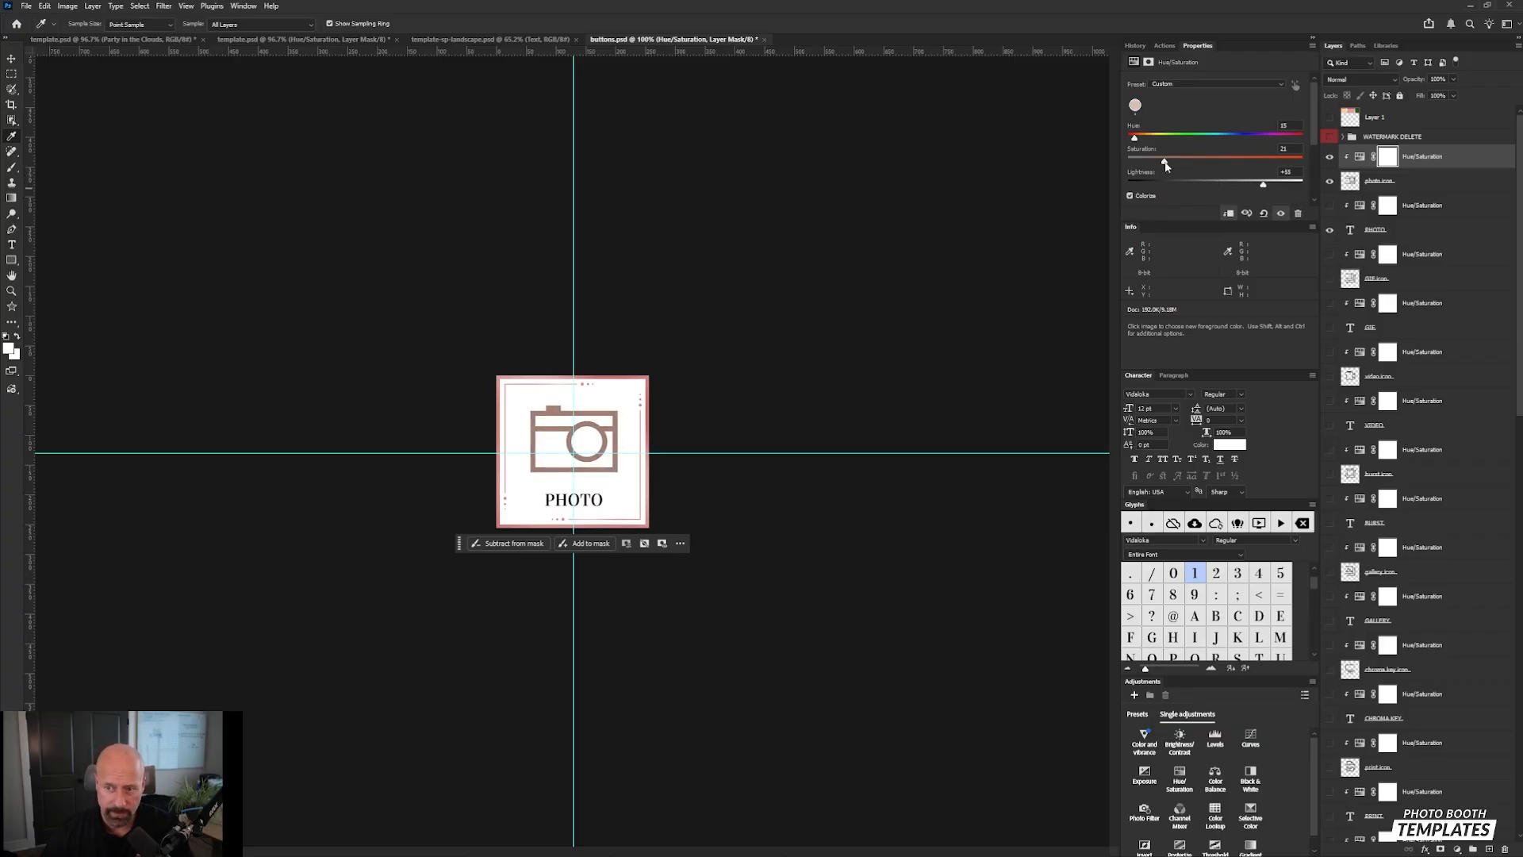
drag(1141, 139, 1186, 146)
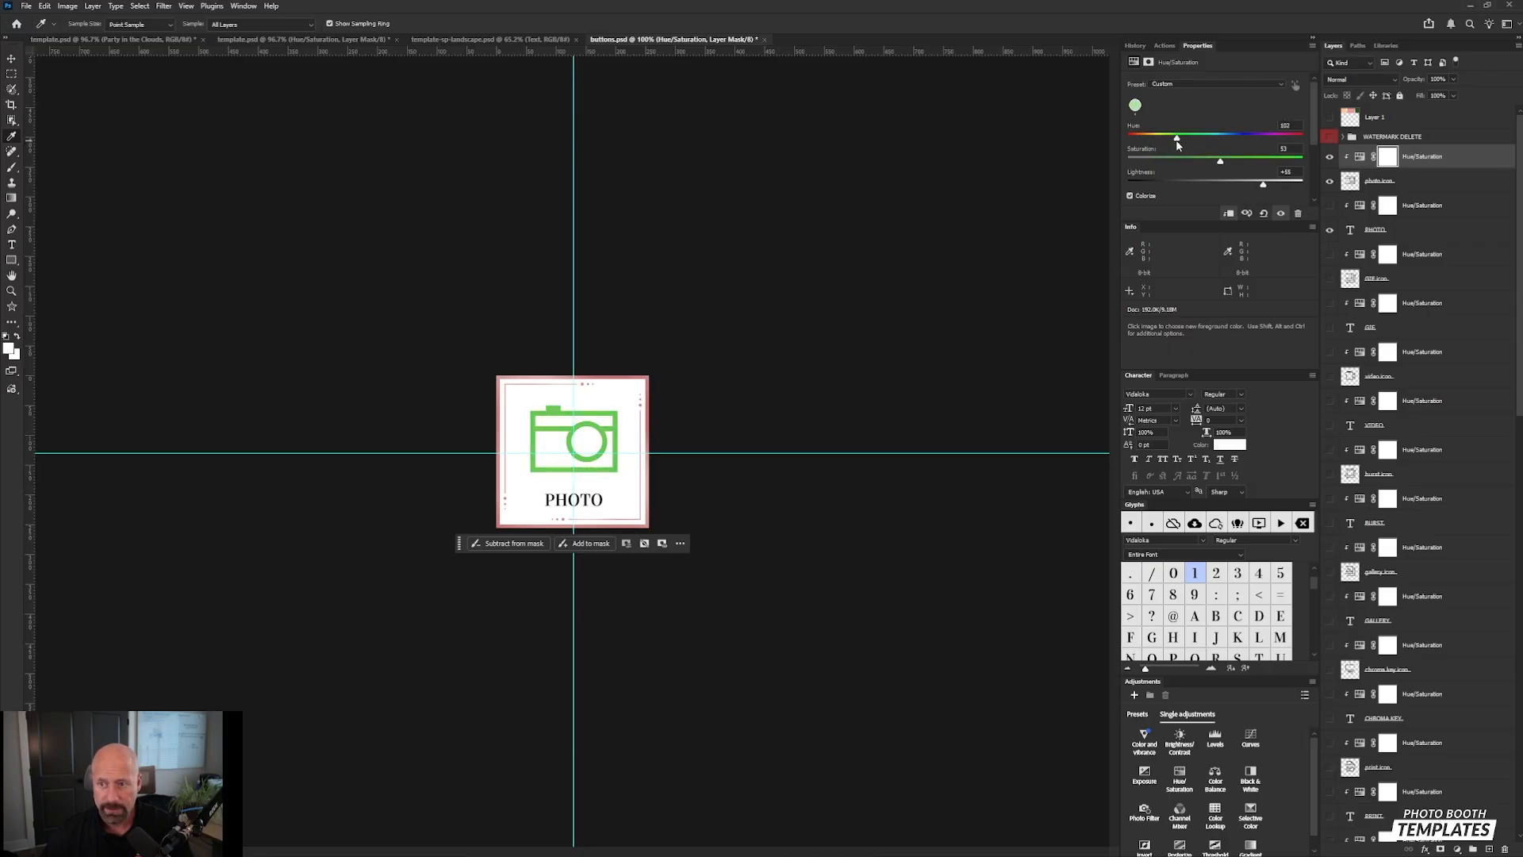
click(1421, 161)
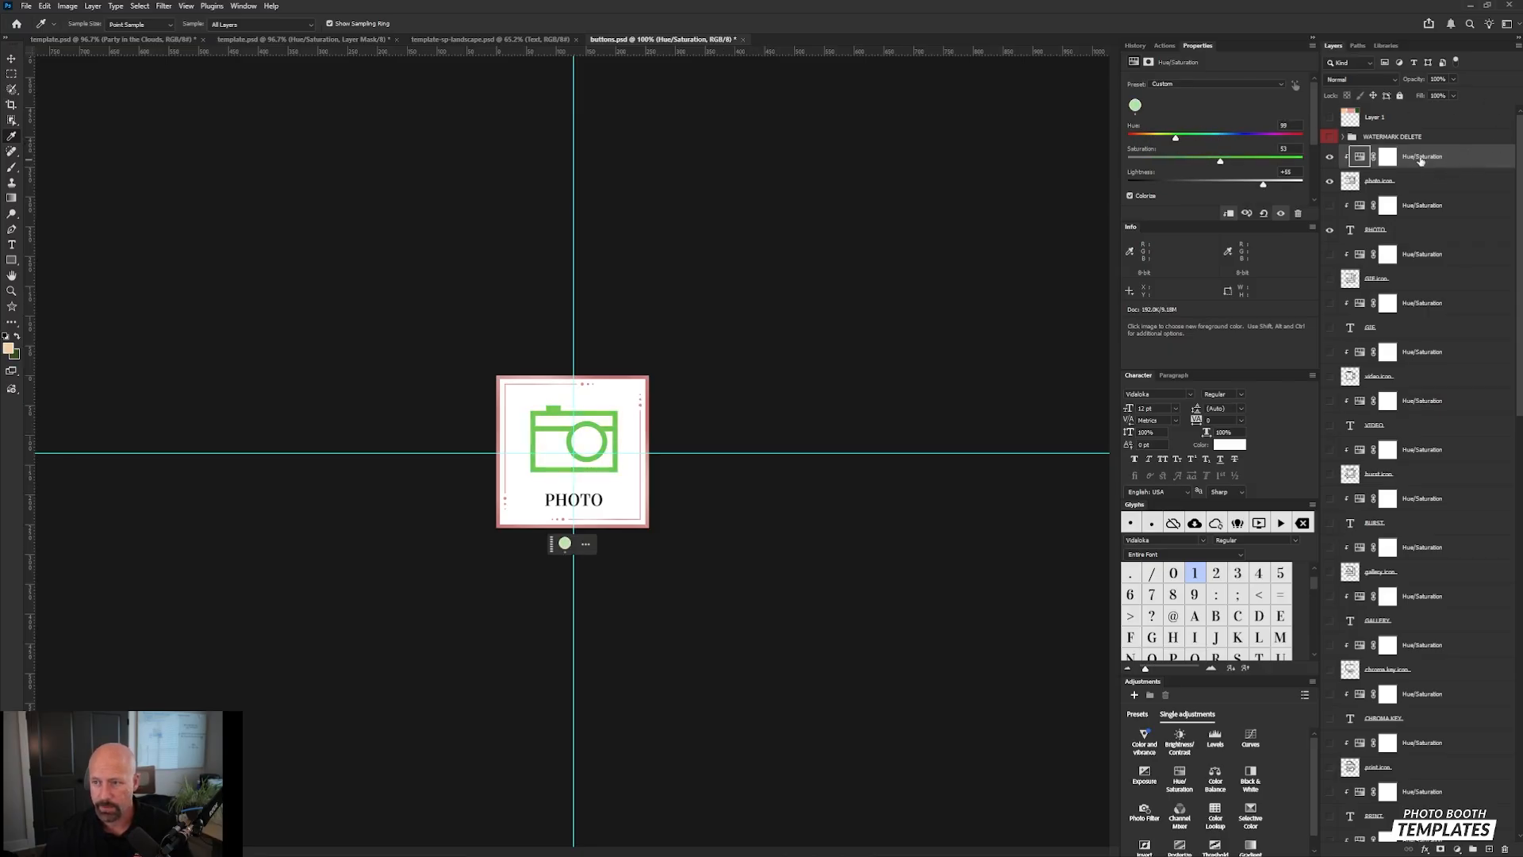
click(1331, 157)
Step: Undo the last hue and visibility changes on the photo icon's Hue/Saturation adjustment
click(1420, 138)
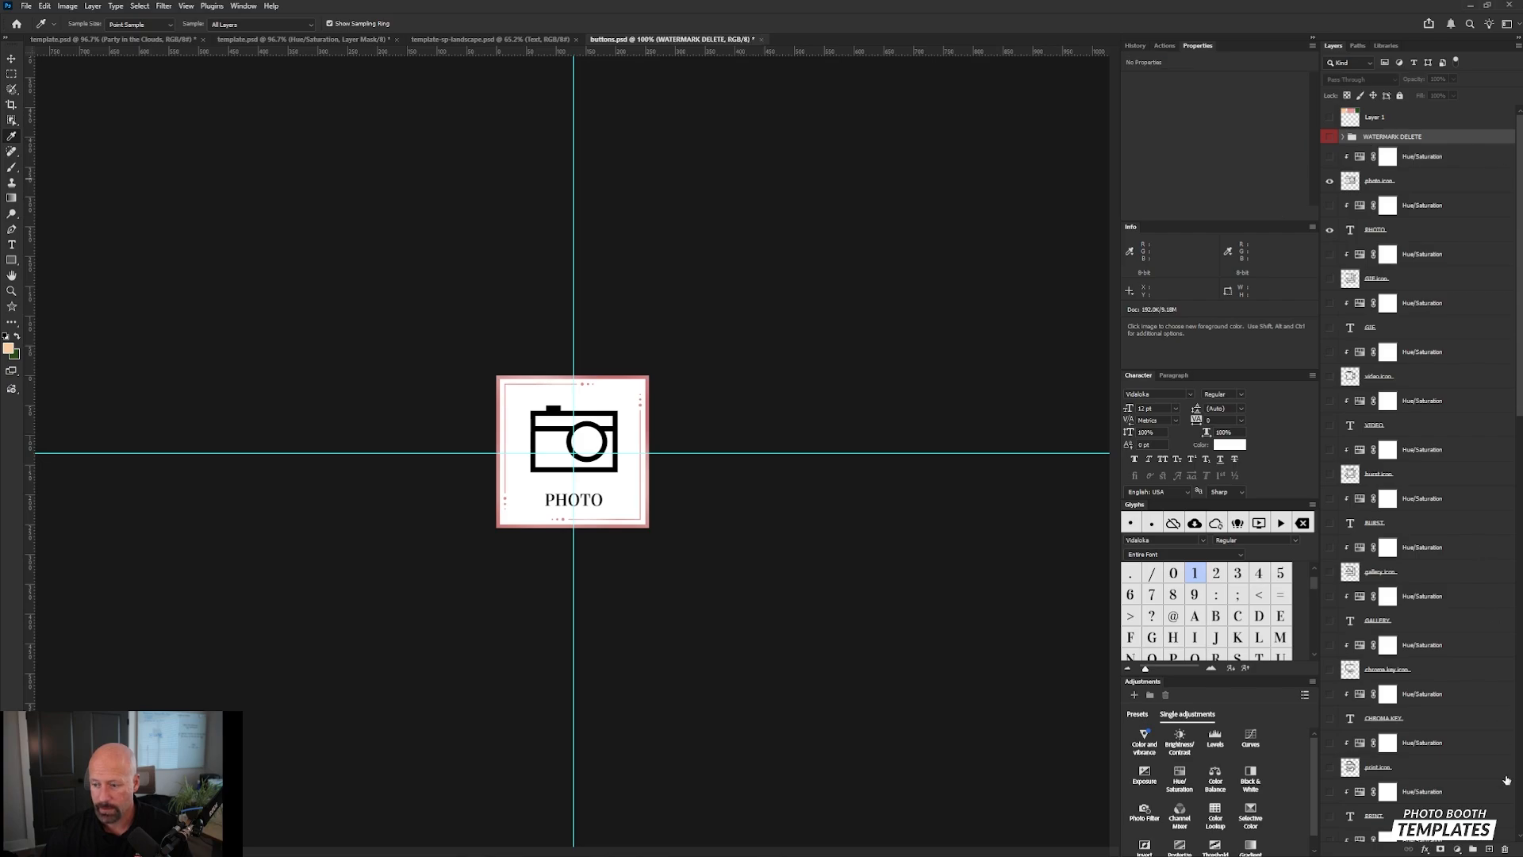
click(1490, 842)
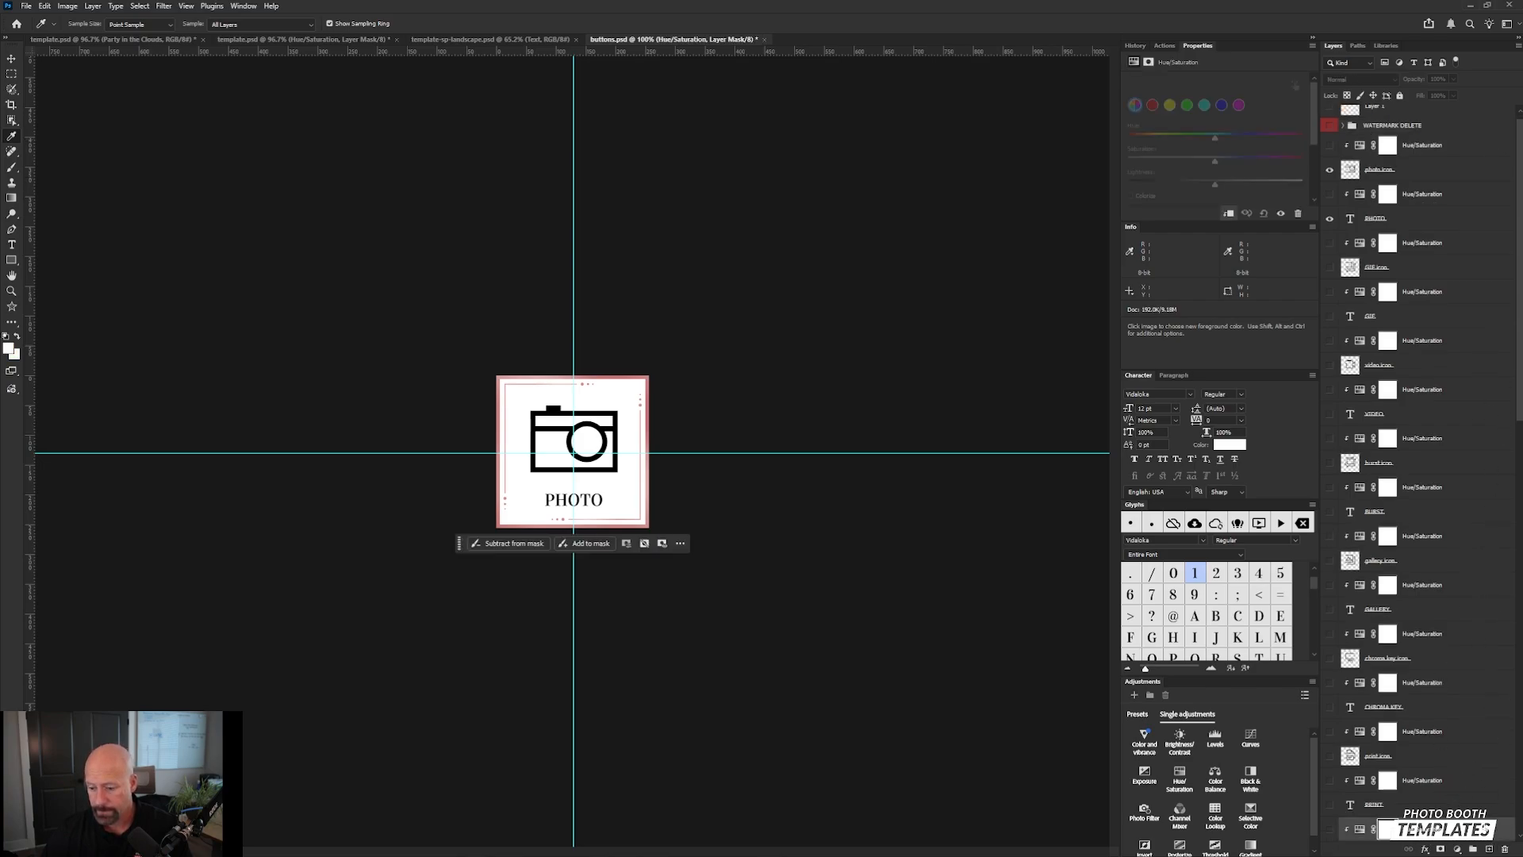
key(ctrl+z)
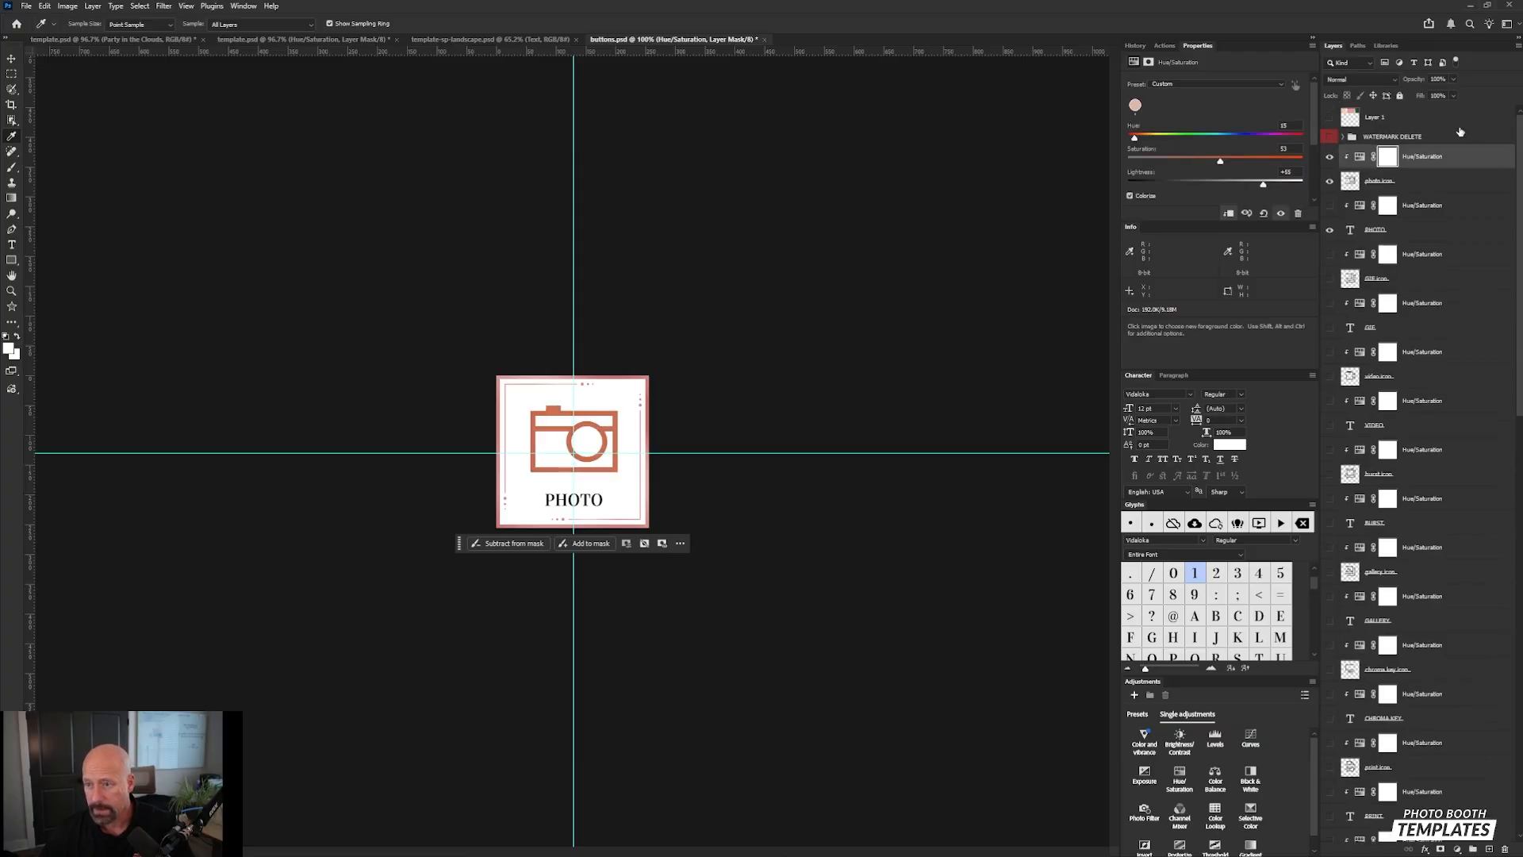
Step: Add an empty layer above the WATERMARK DELETE group, and group all icon and label layers together with their Hue/Saturation adjustments
click(1426, 138)
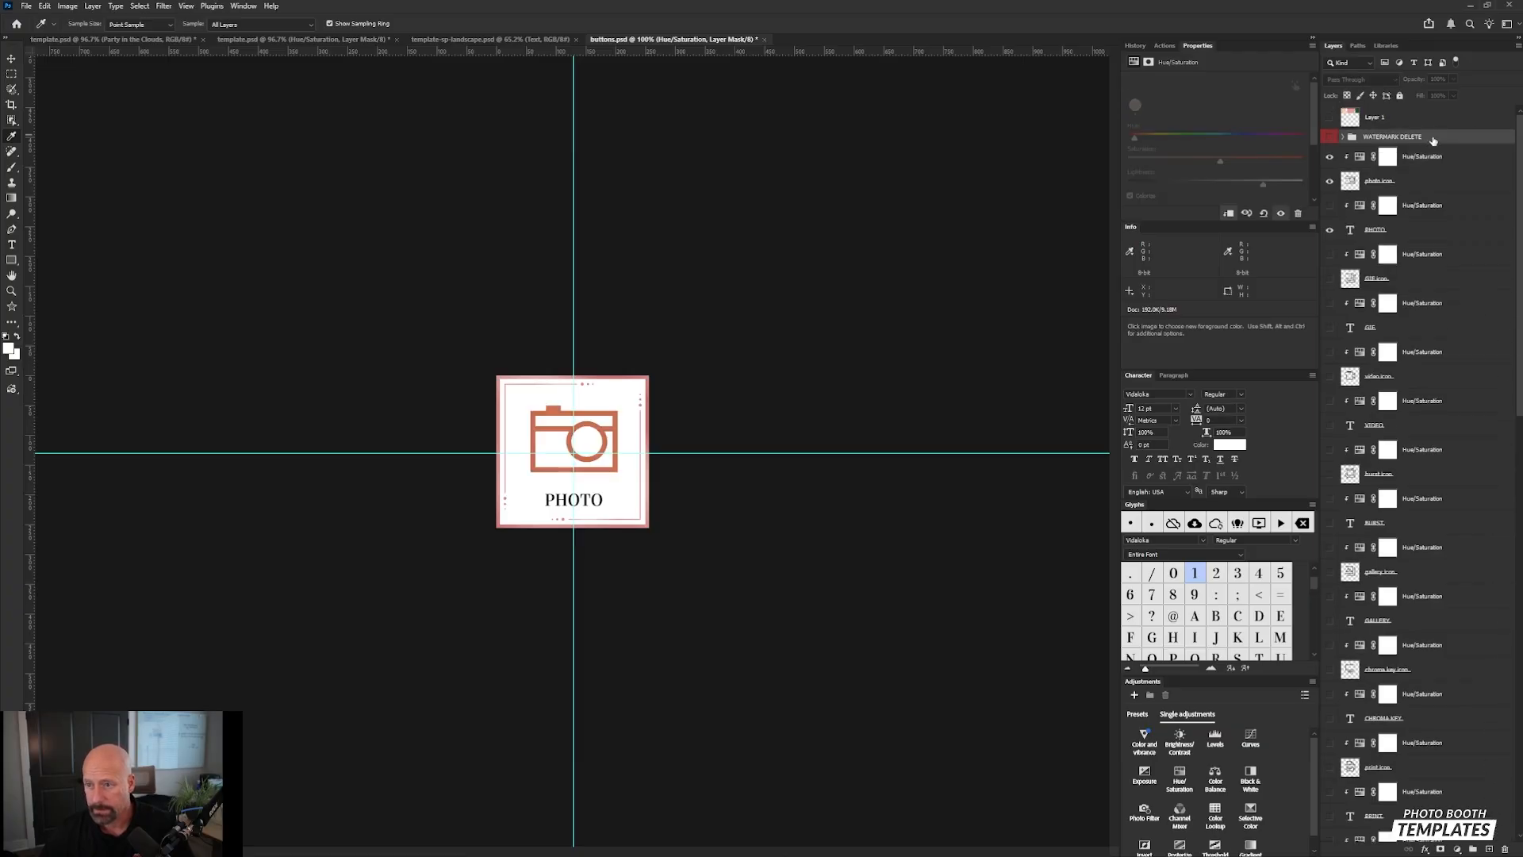
click(1489, 849)
click(1469, 180)
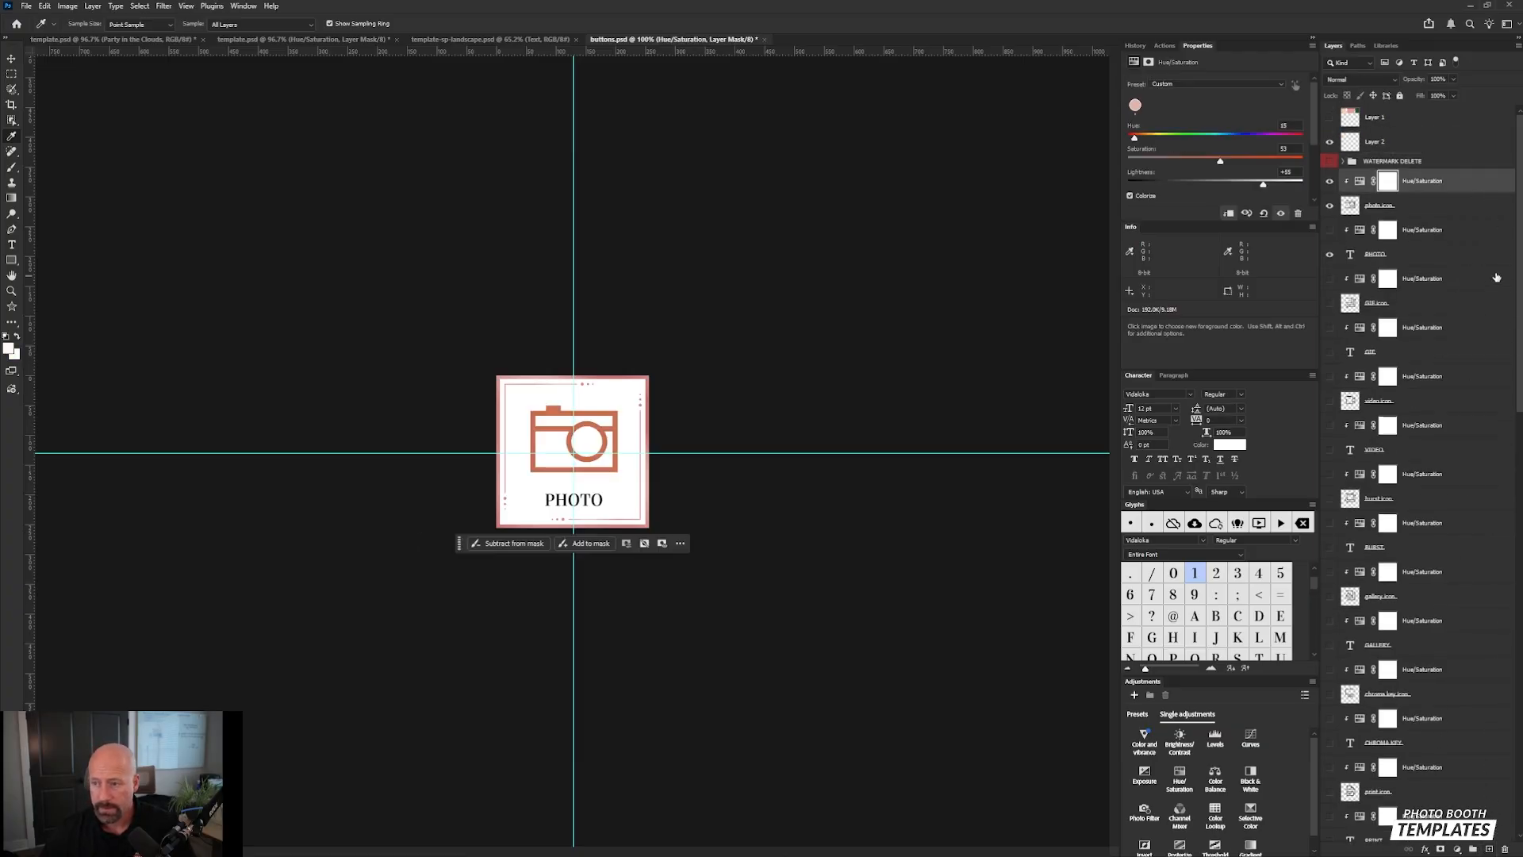
scroll(1469, 318, down, 10)
scroll(1521, 706, down, 2)
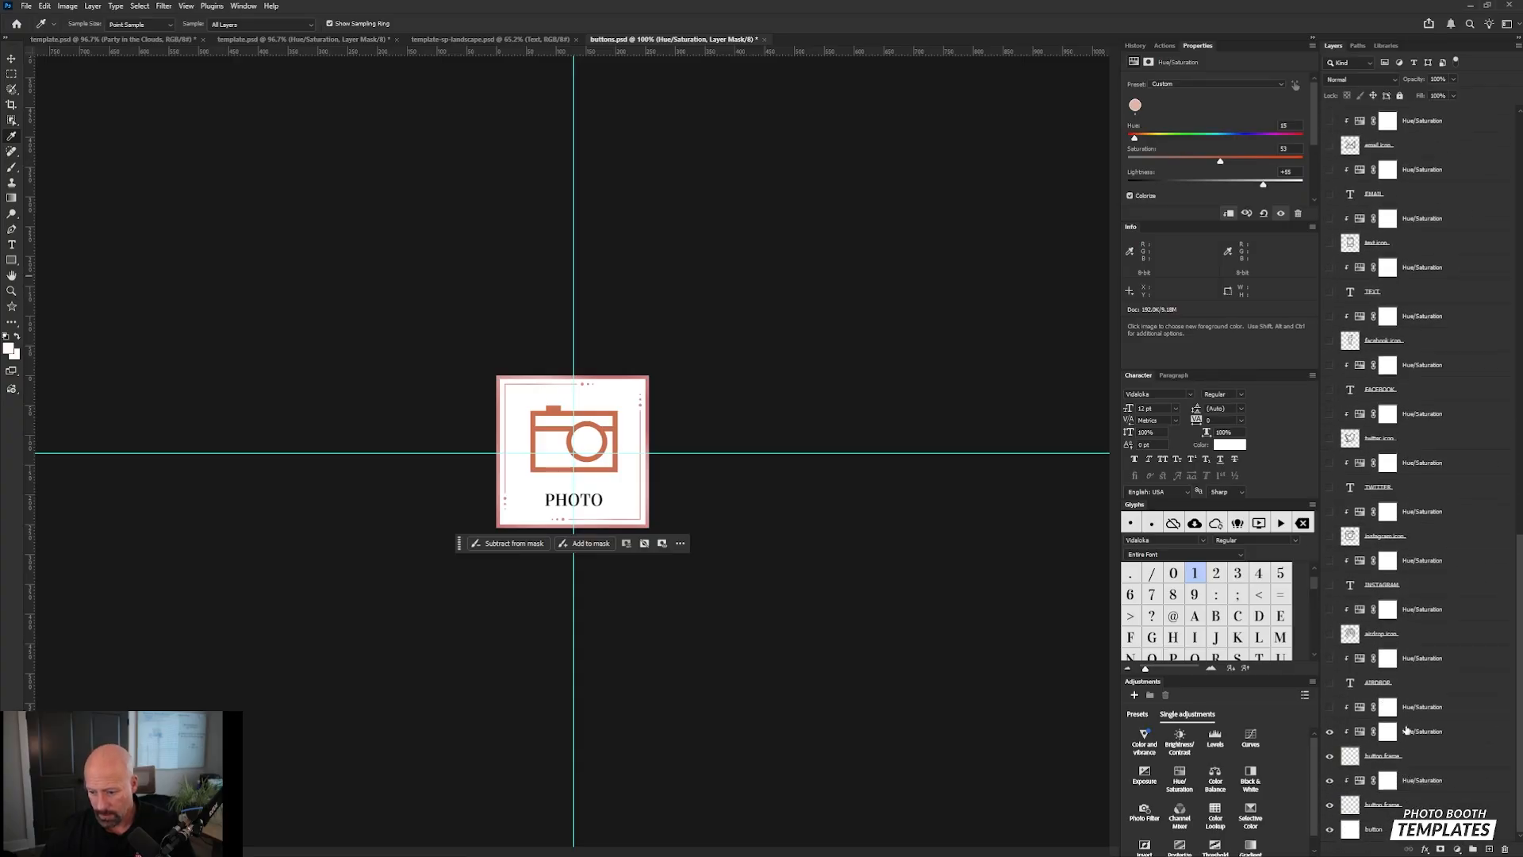
shift+click(1409, 687)
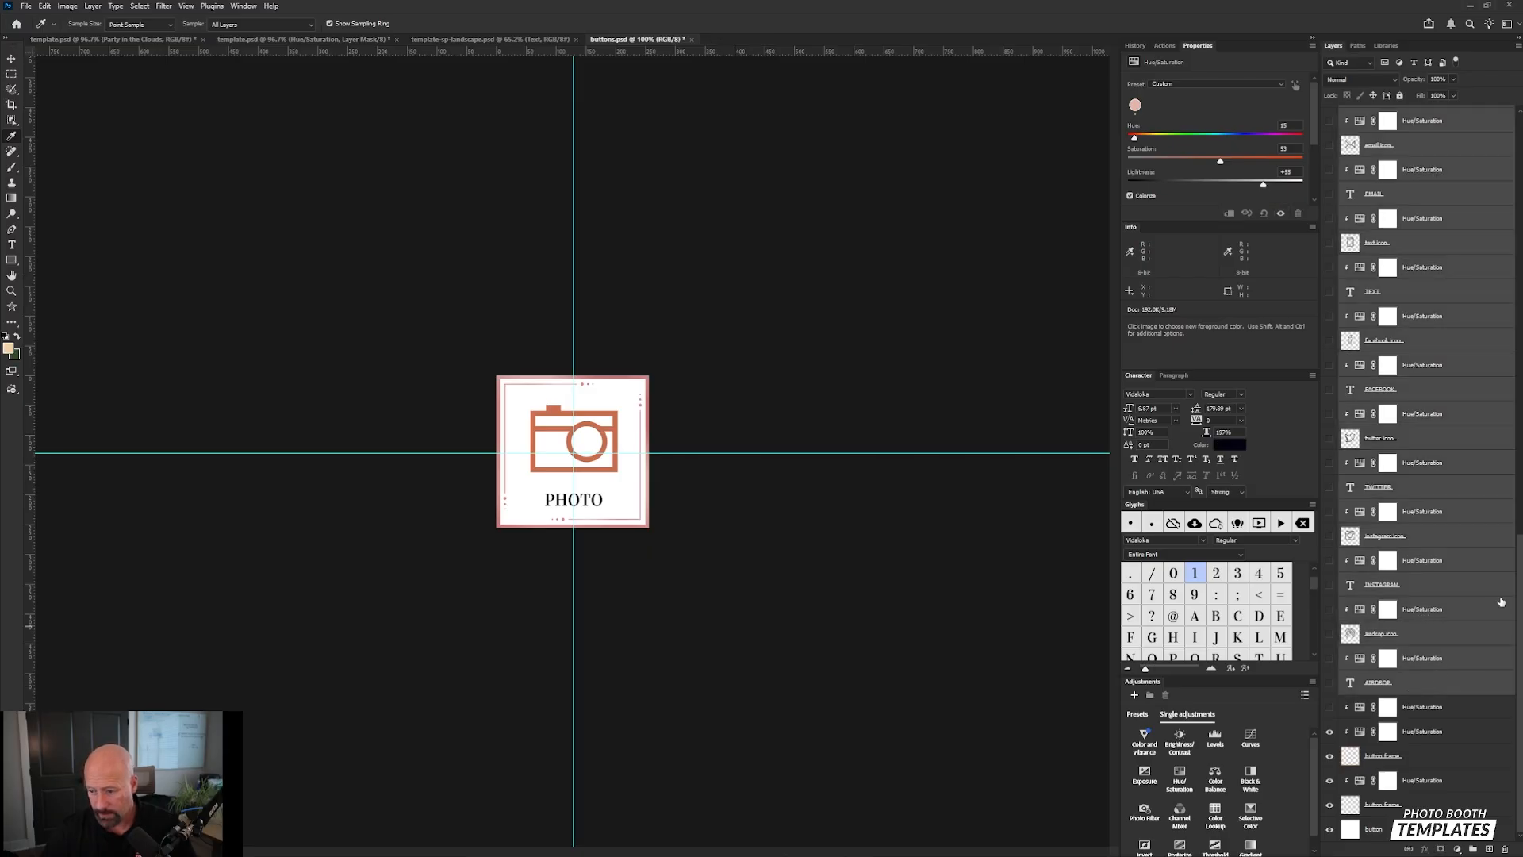
click(1475, 847)
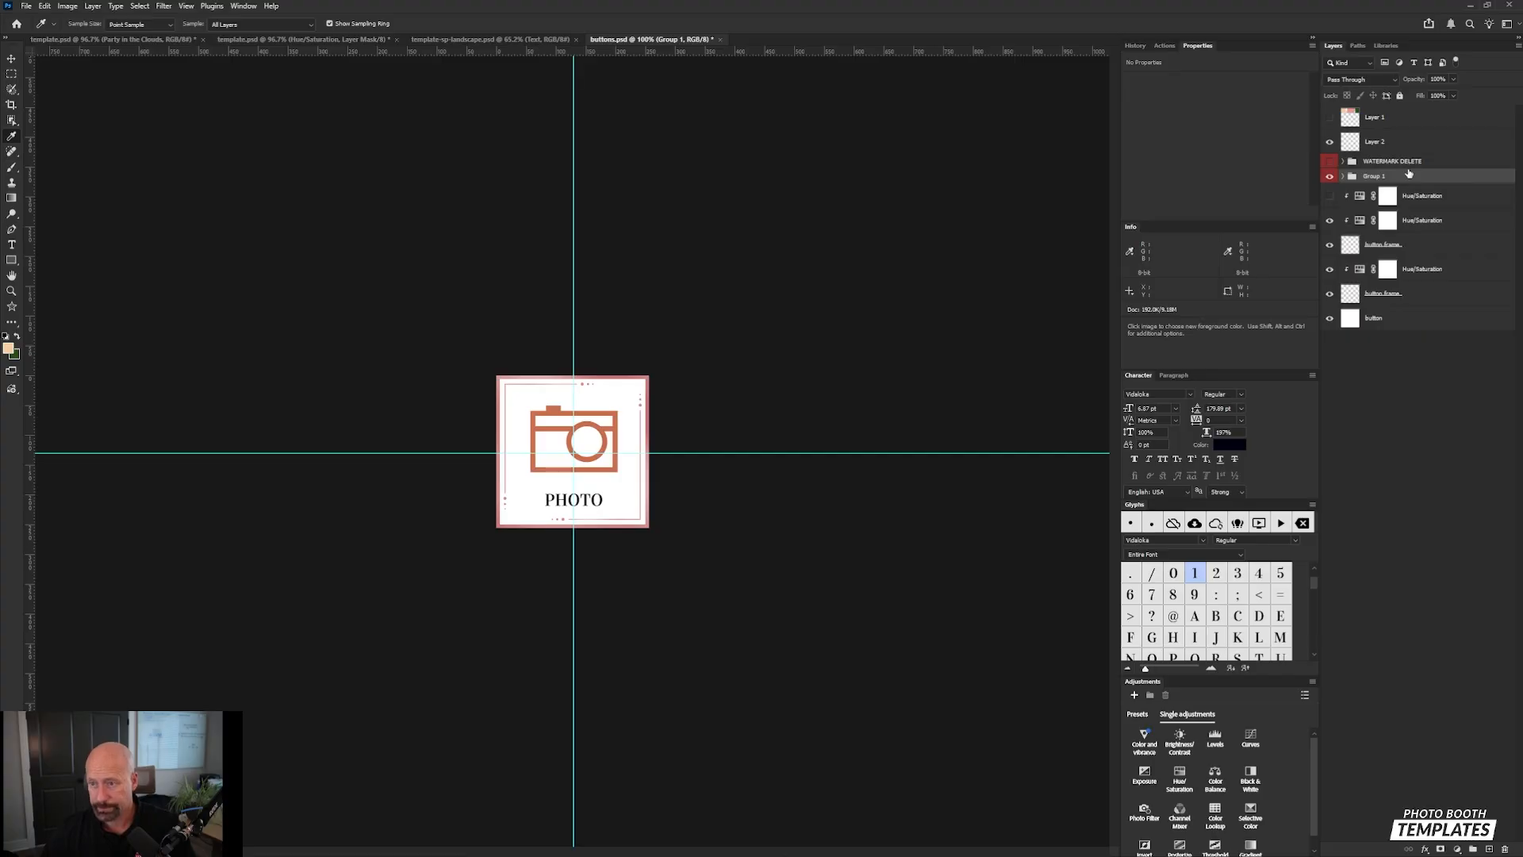
Step: Place Layer 2 directly above Group 1, fill it with the dark green background colour and clip it to the group
drag(1399, 147, 1386, 170)
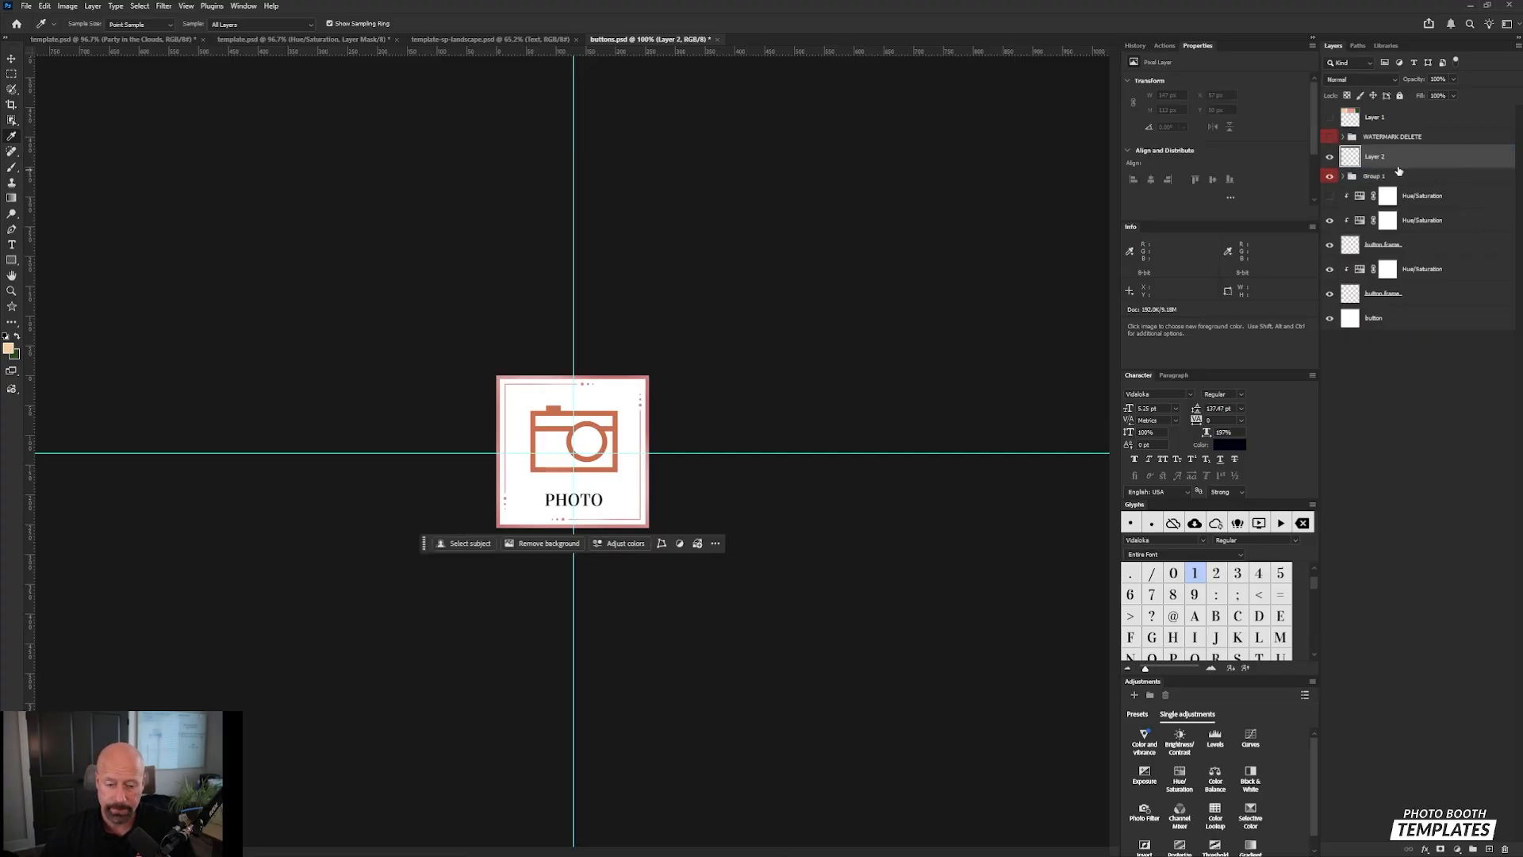
key(ctrl+BackSpace)
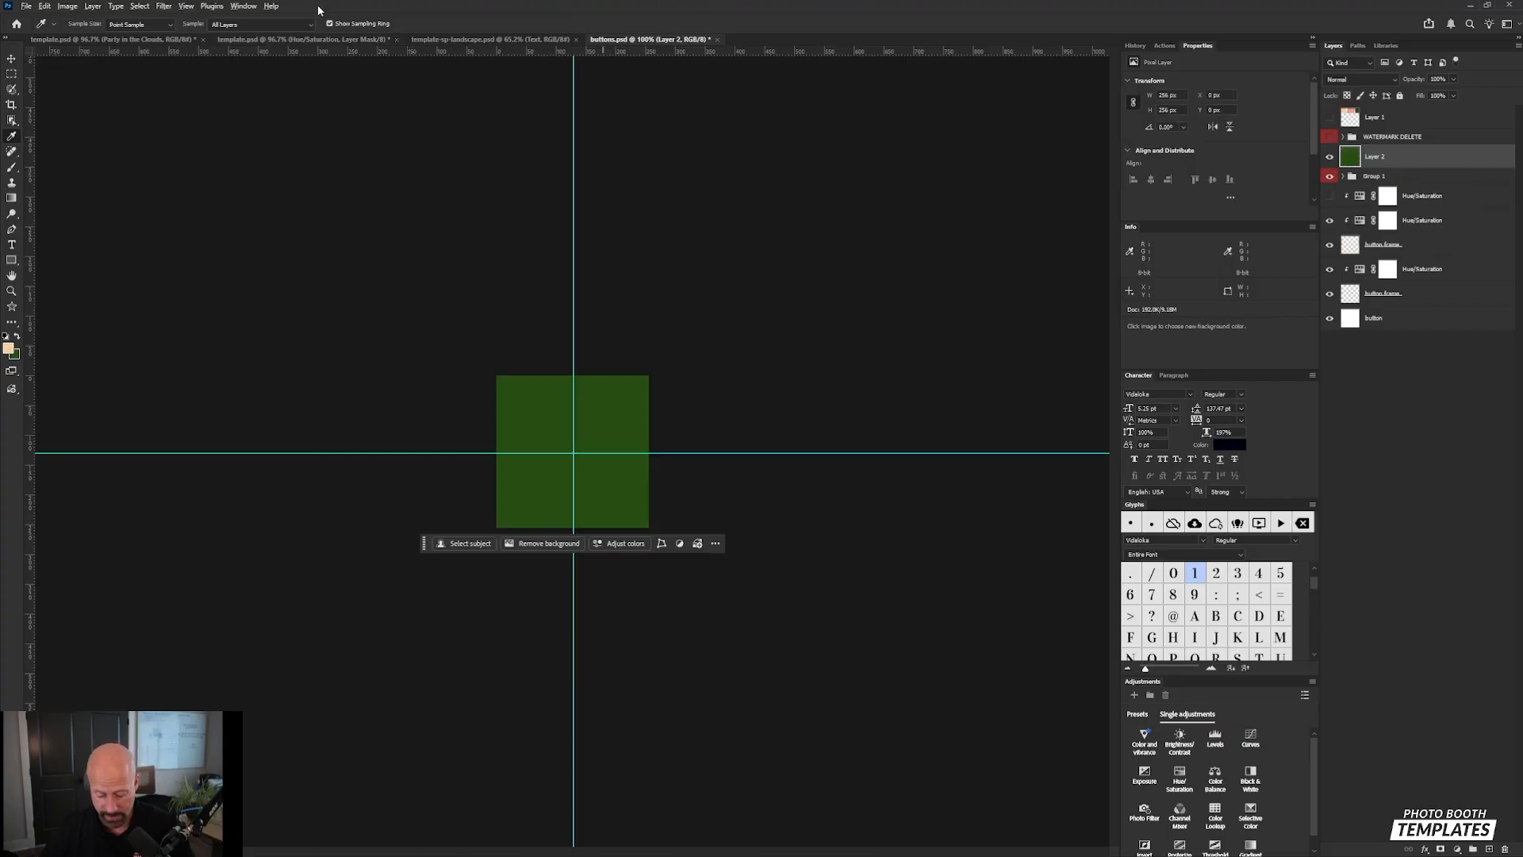
key(ctrl+alt+g)
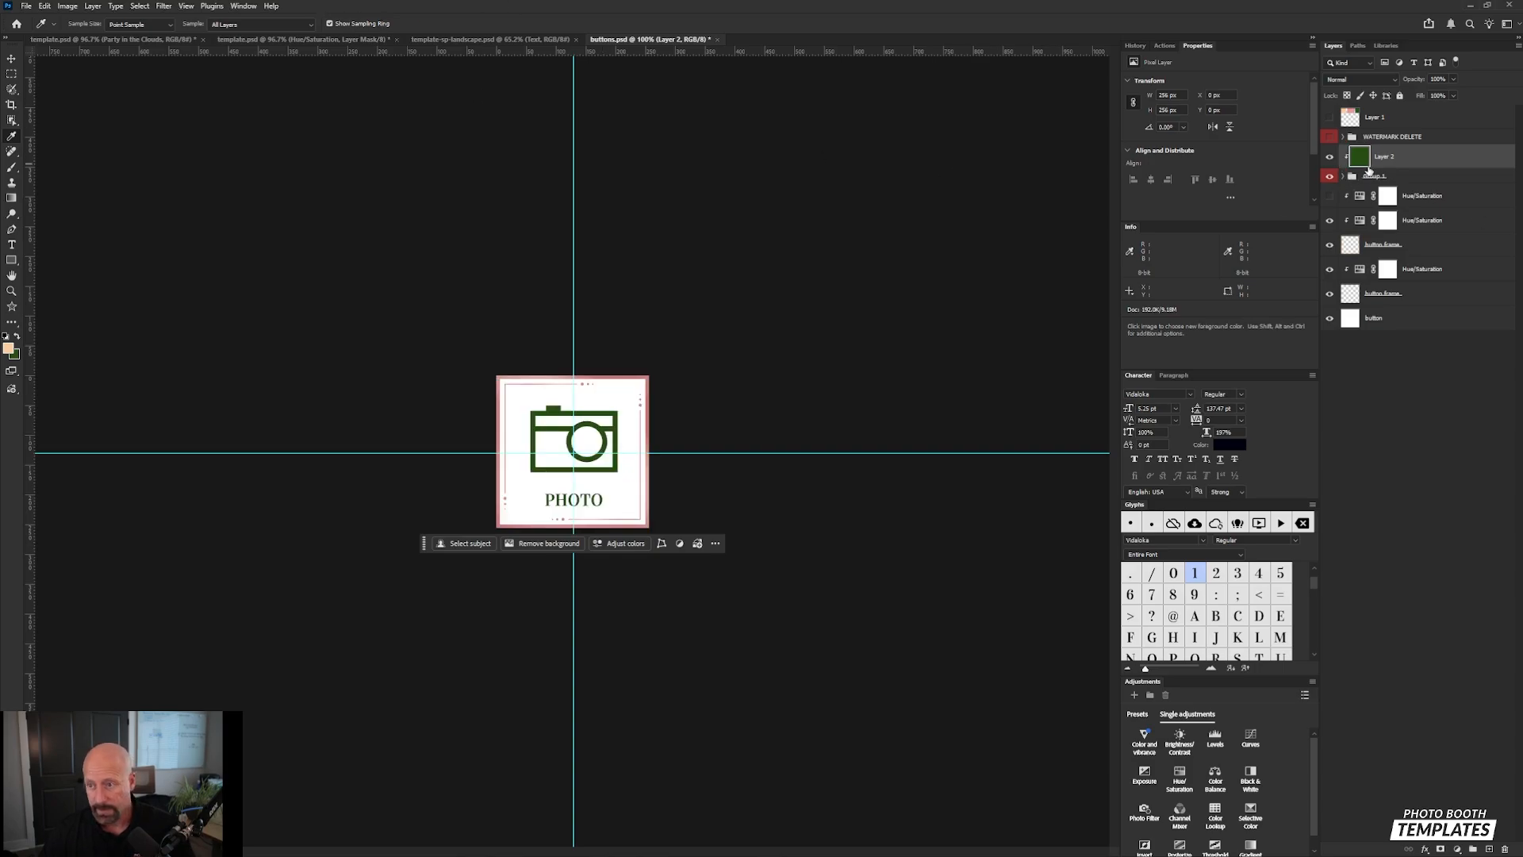
right_click(1449, 161)
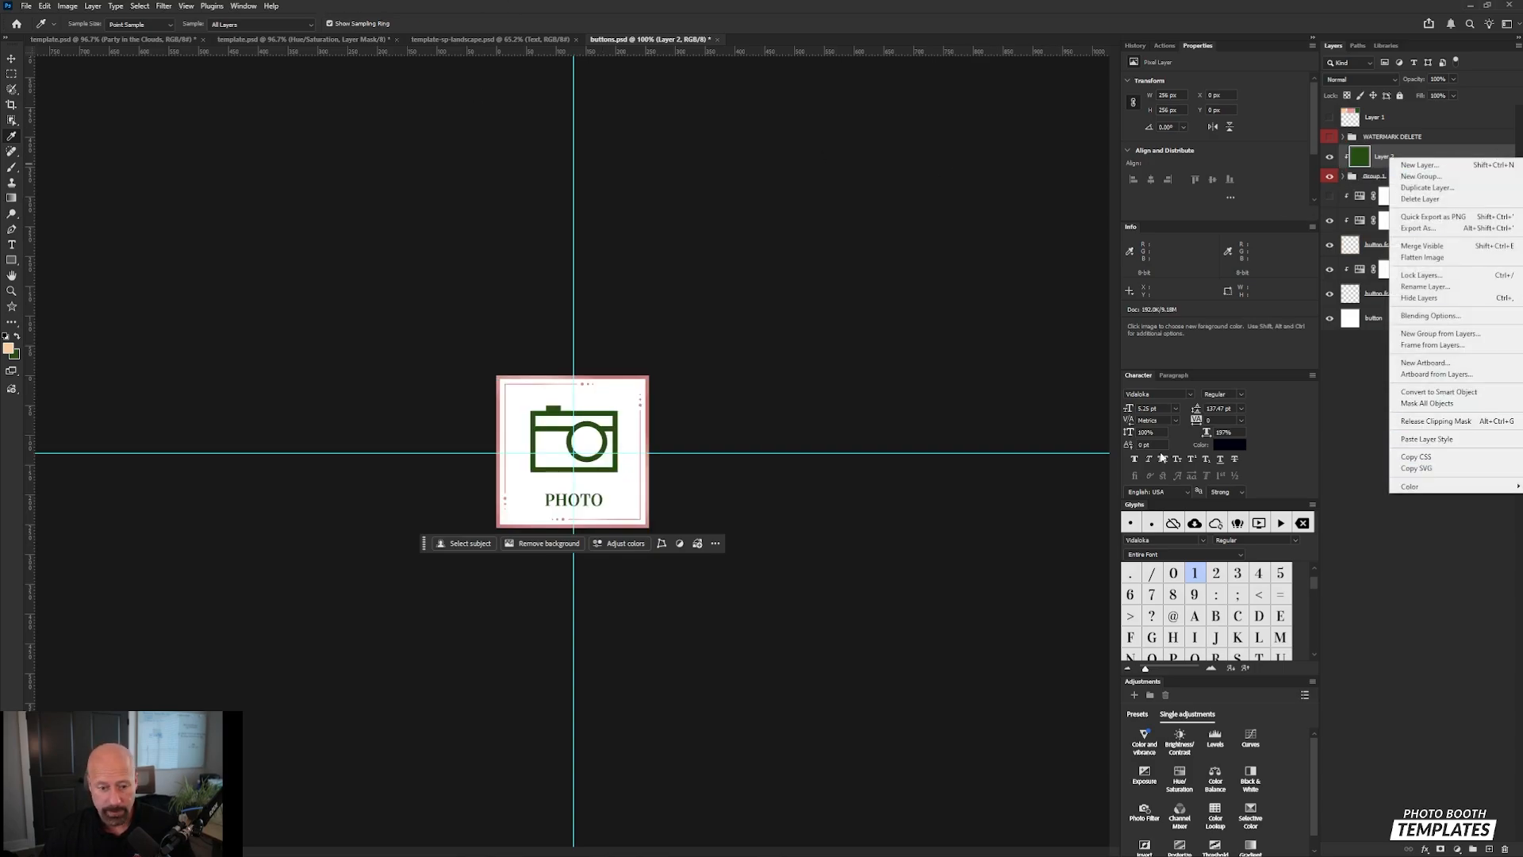
click(841, 519)
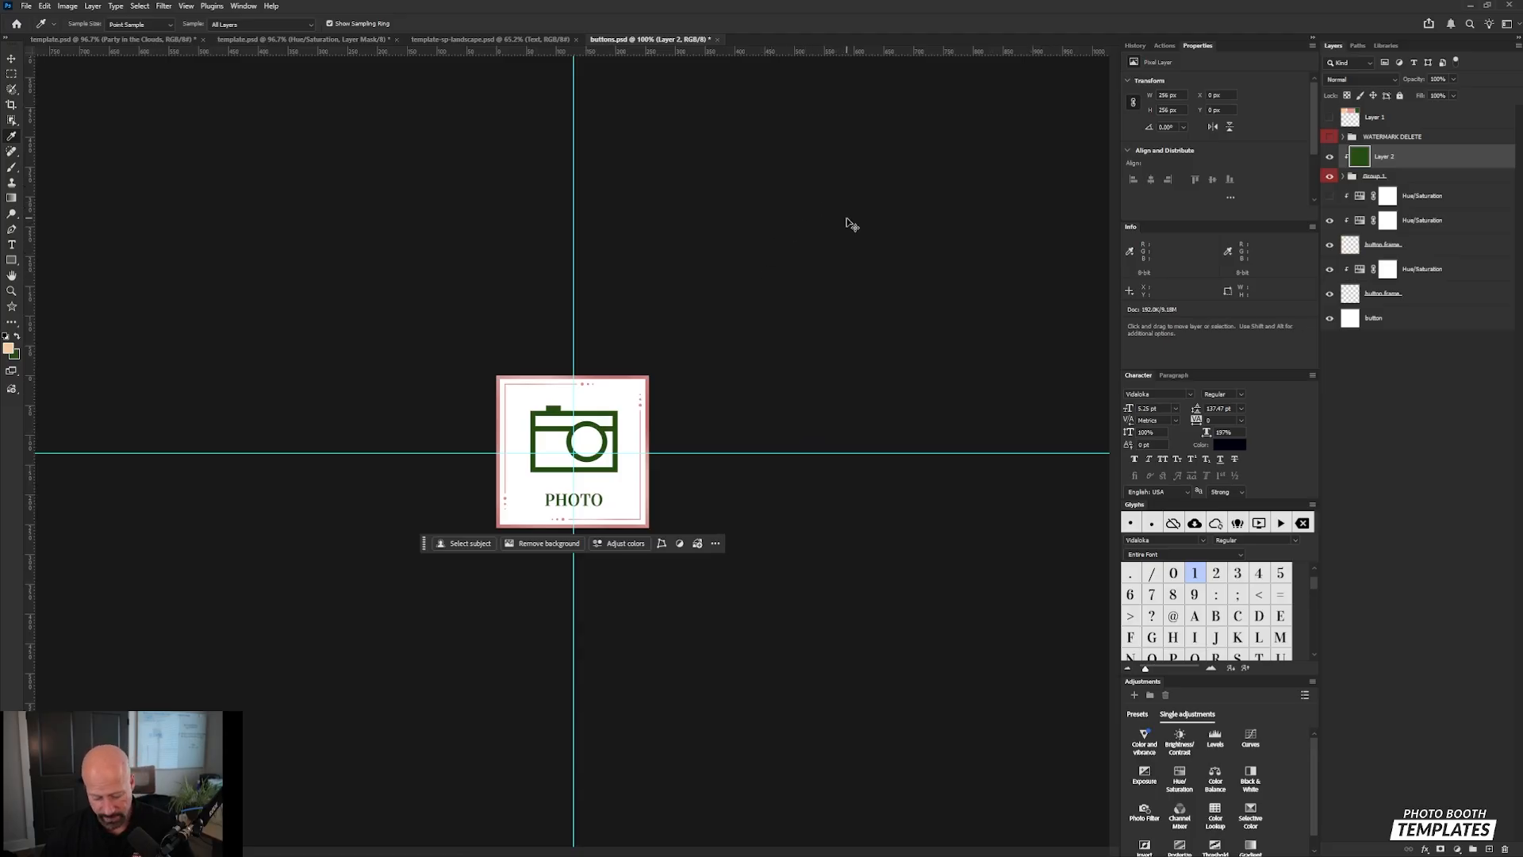
Step: Select the whole photo button canvas and copy it merged from all visible layers
key(ctrl+a)
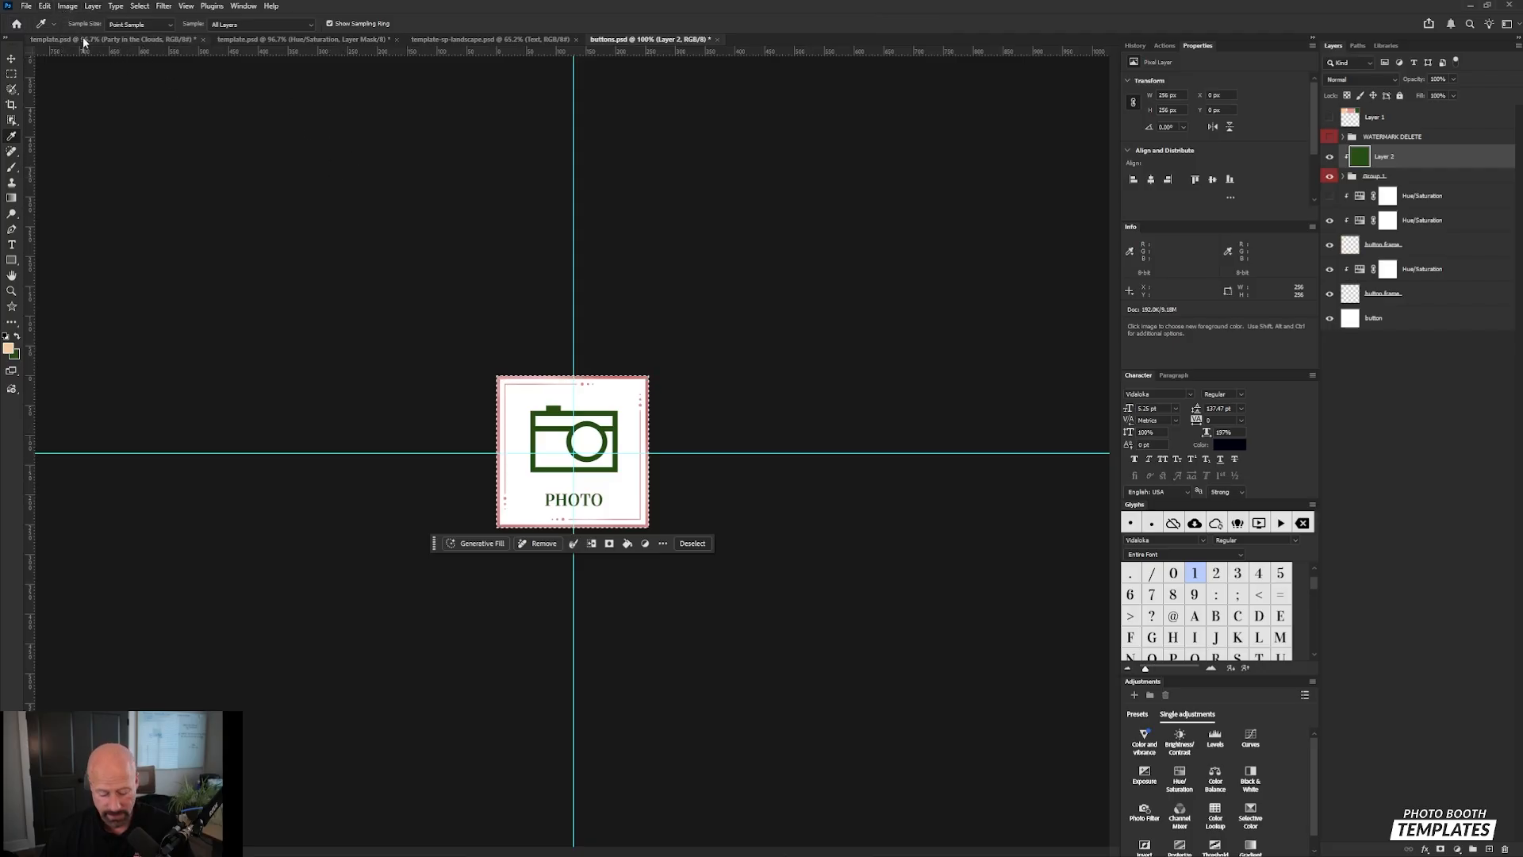
click(46, 6)
click(46, 6)
click(46, 7)
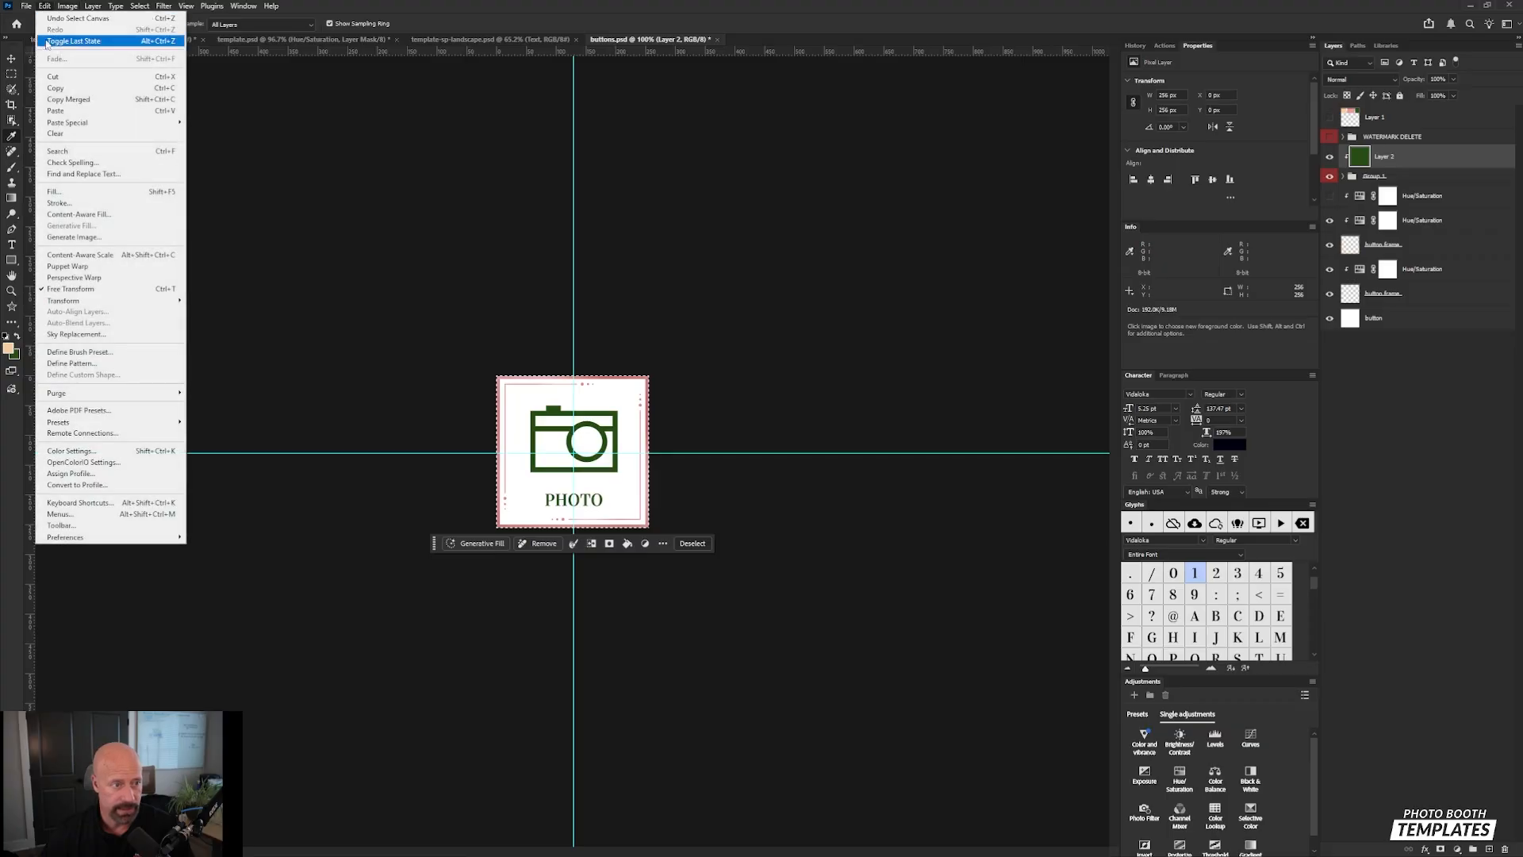
click(149, 102)
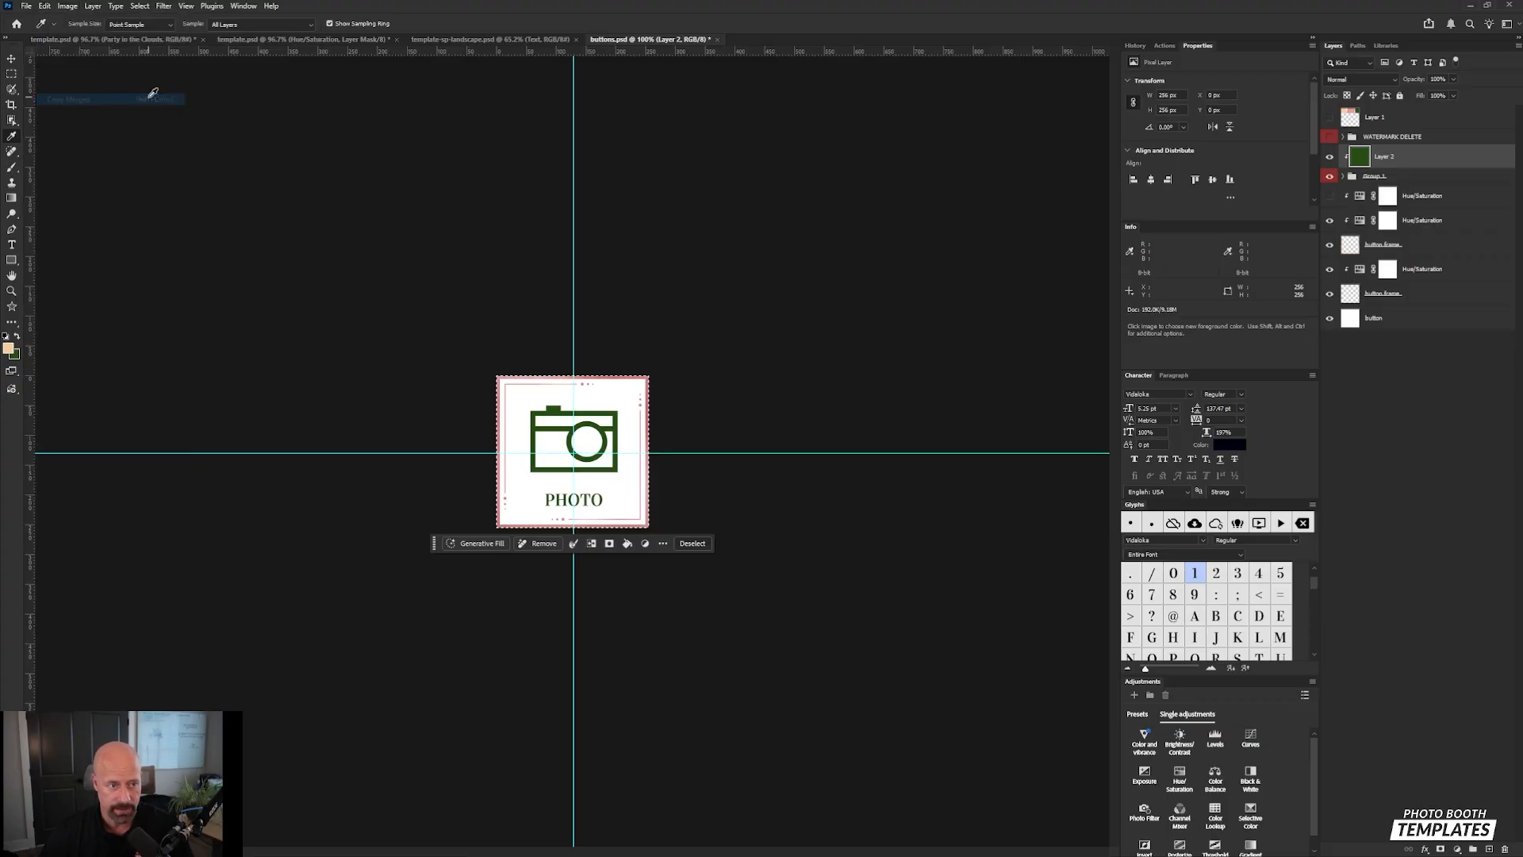
key(v)
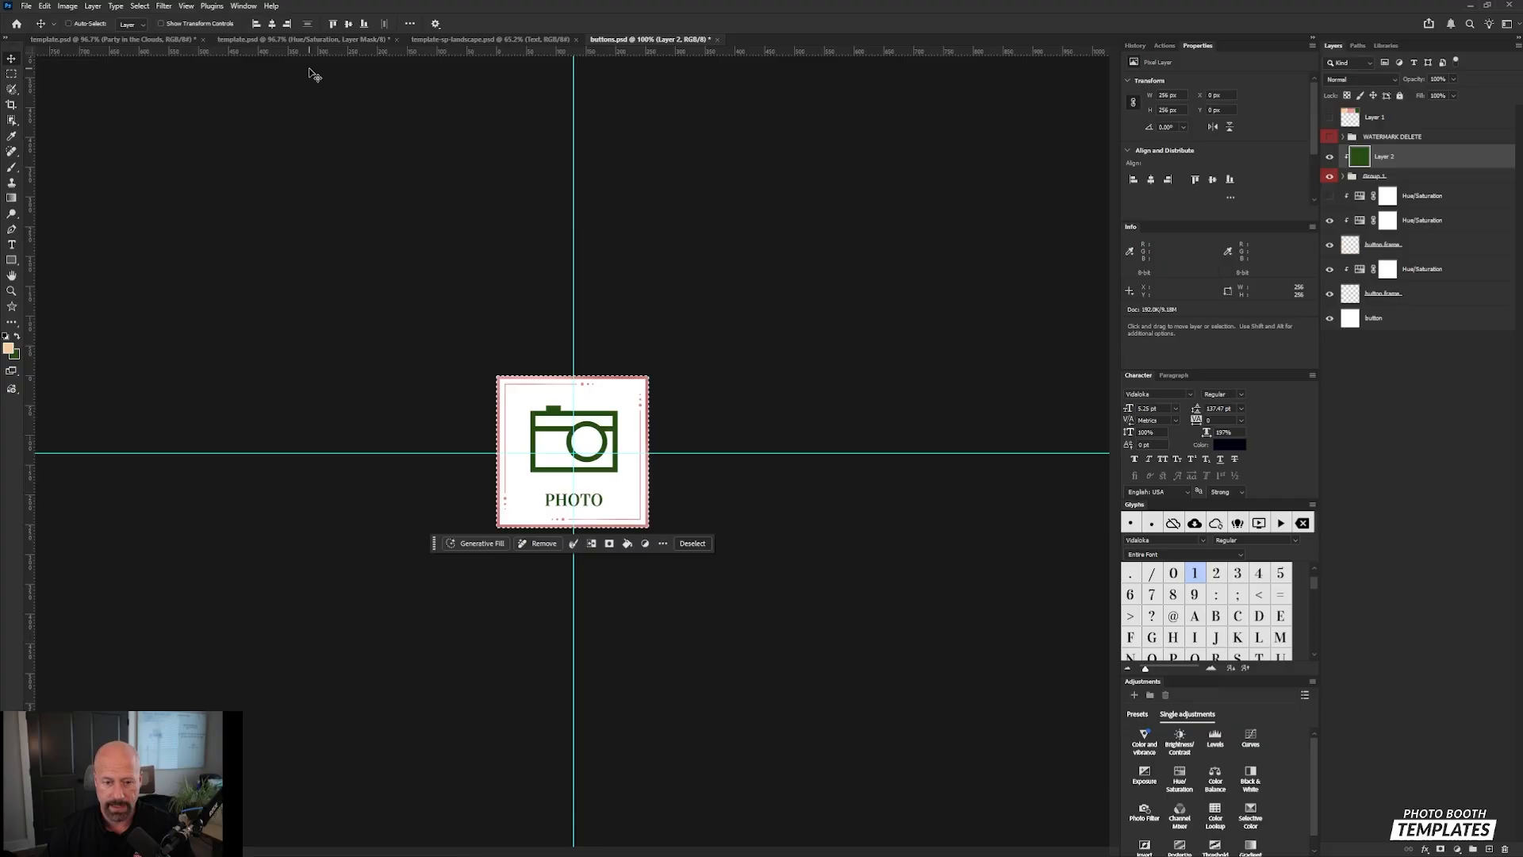
Step: In the landscape start screen document, show the Buttons Place Holder group and paste the photo button above it, over the first placeholder button
click(473, 40)
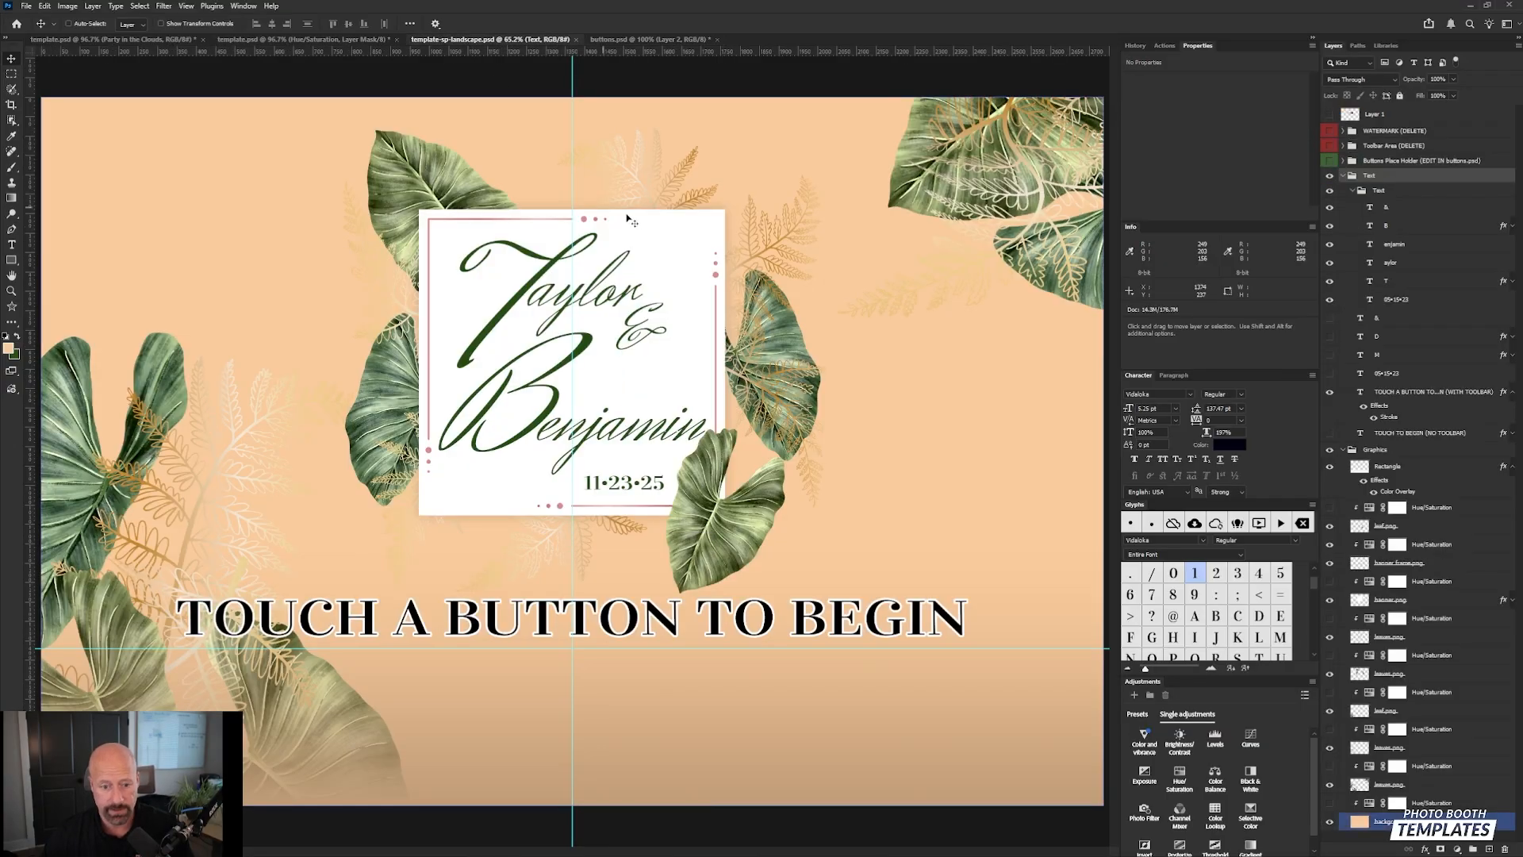
click(1326, 206)
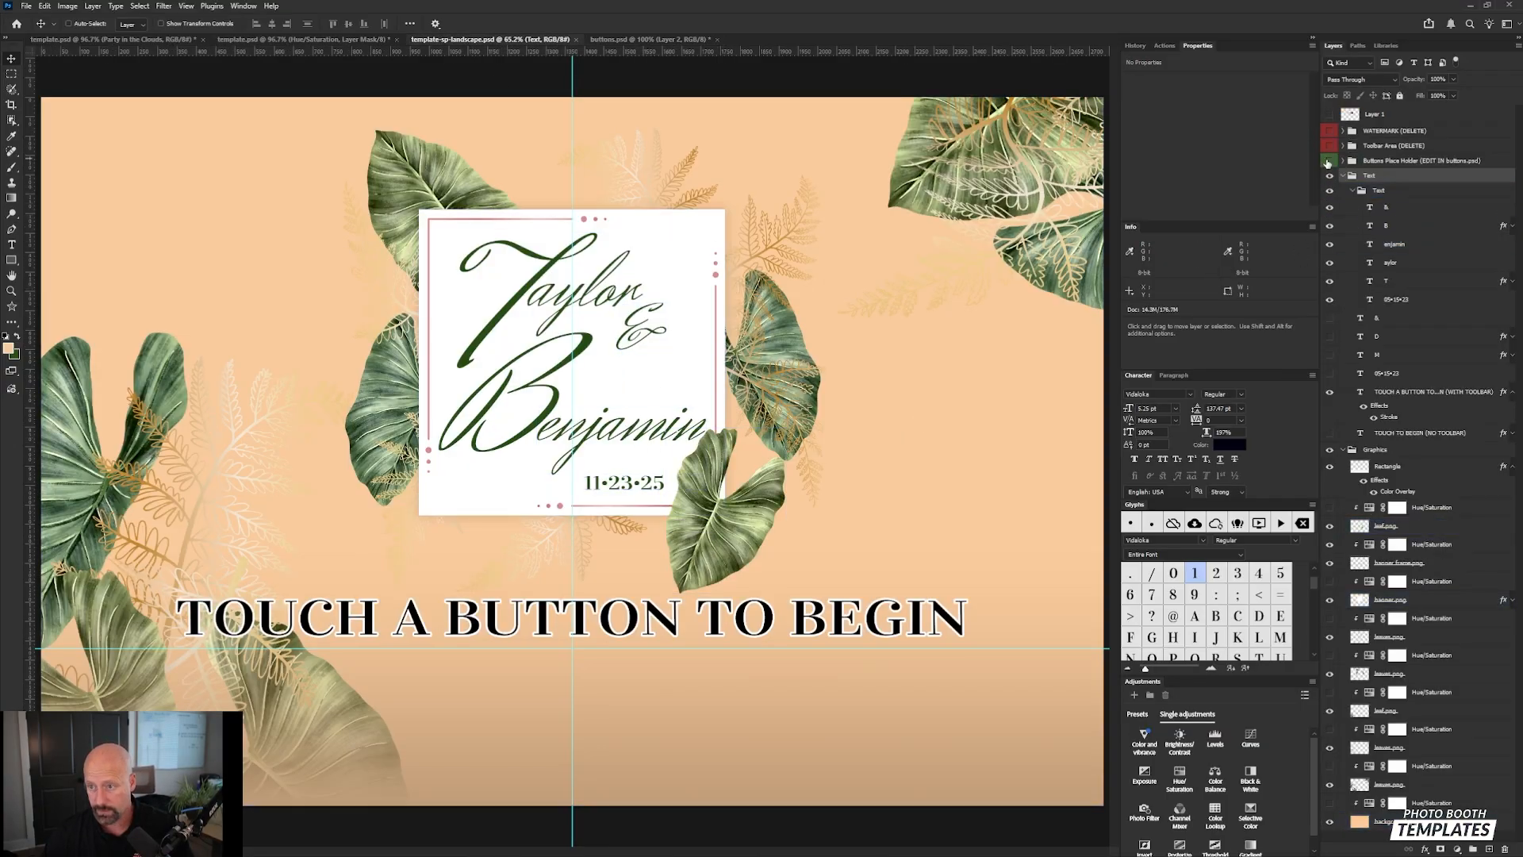
click(1329, 161)
key(ctrl+v)
drag(571, 447, 208, 713)
drag(1395, 359, 1404, 154)
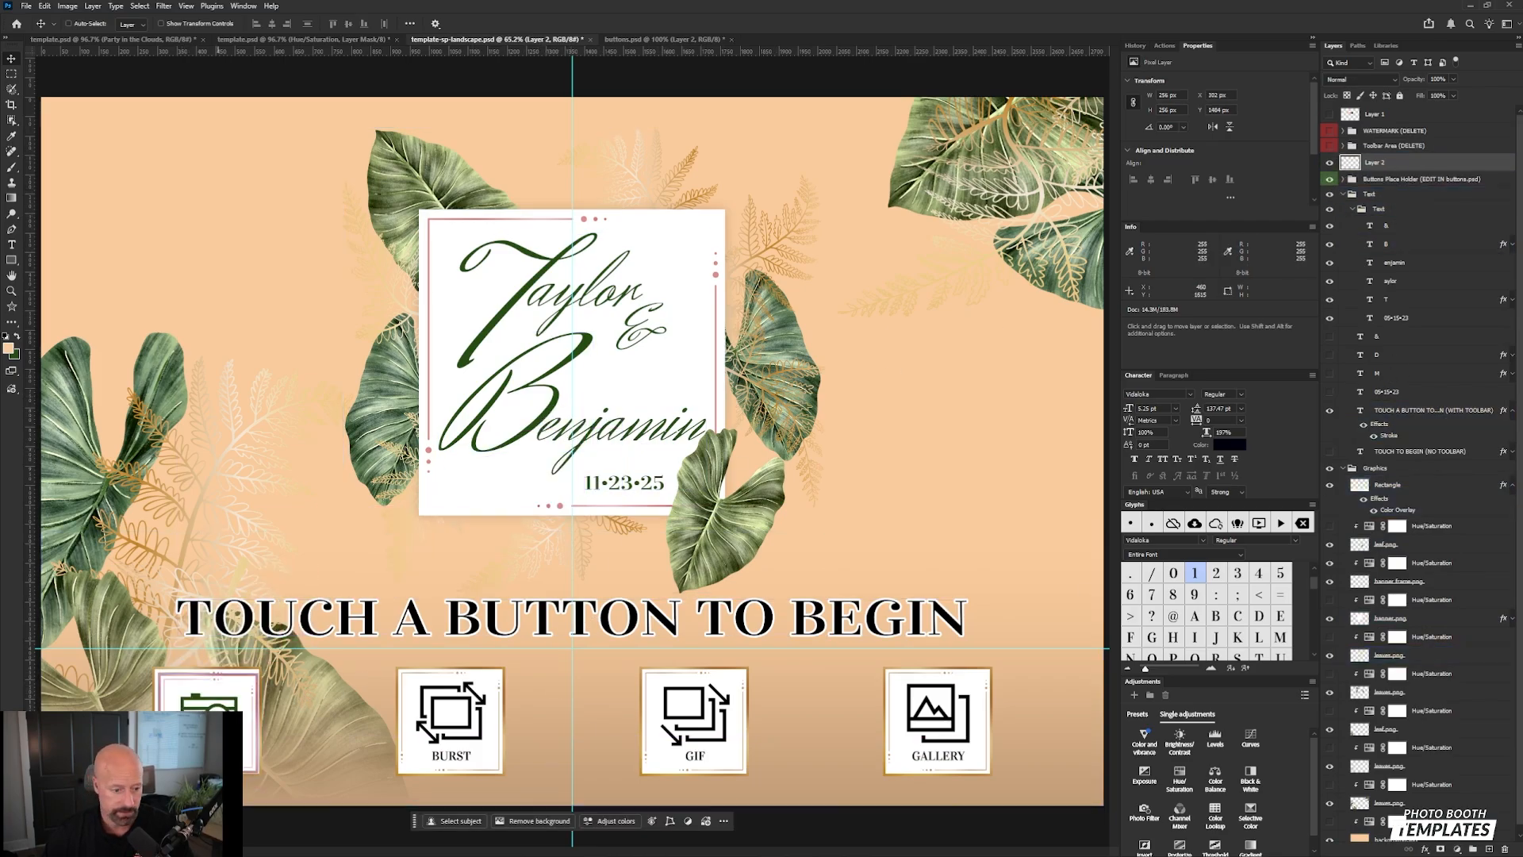
Step: Align the pasted photo button with the first placeholder's upper-left corner and enlarge it to about 280 px square to cover the placeholder
drag(210, 714, 205, 706)
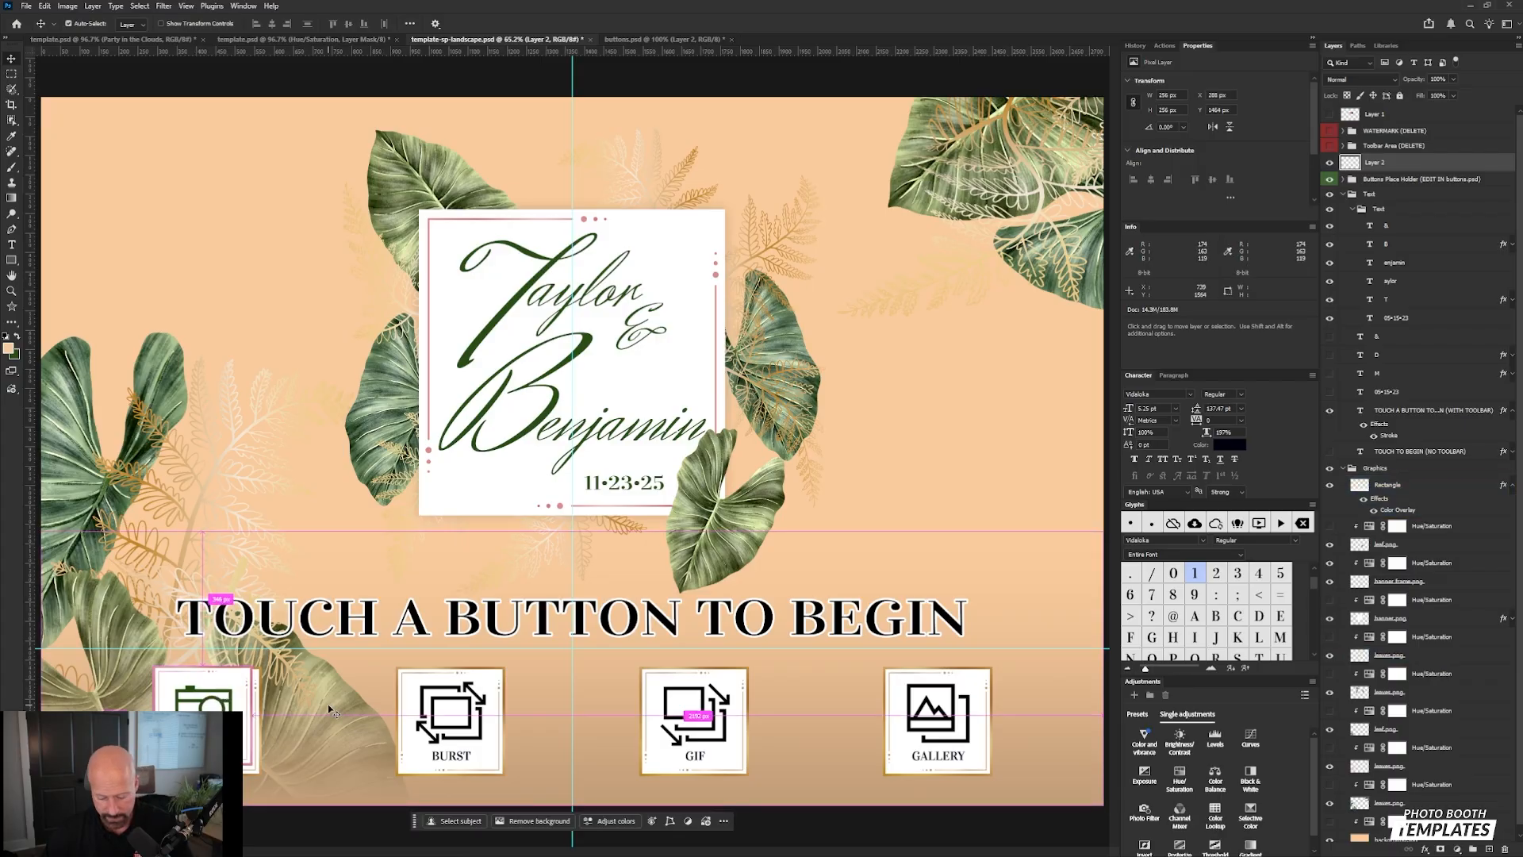
key(ctrl+t)
drag(249, 764, 262, 774)
key(Return)
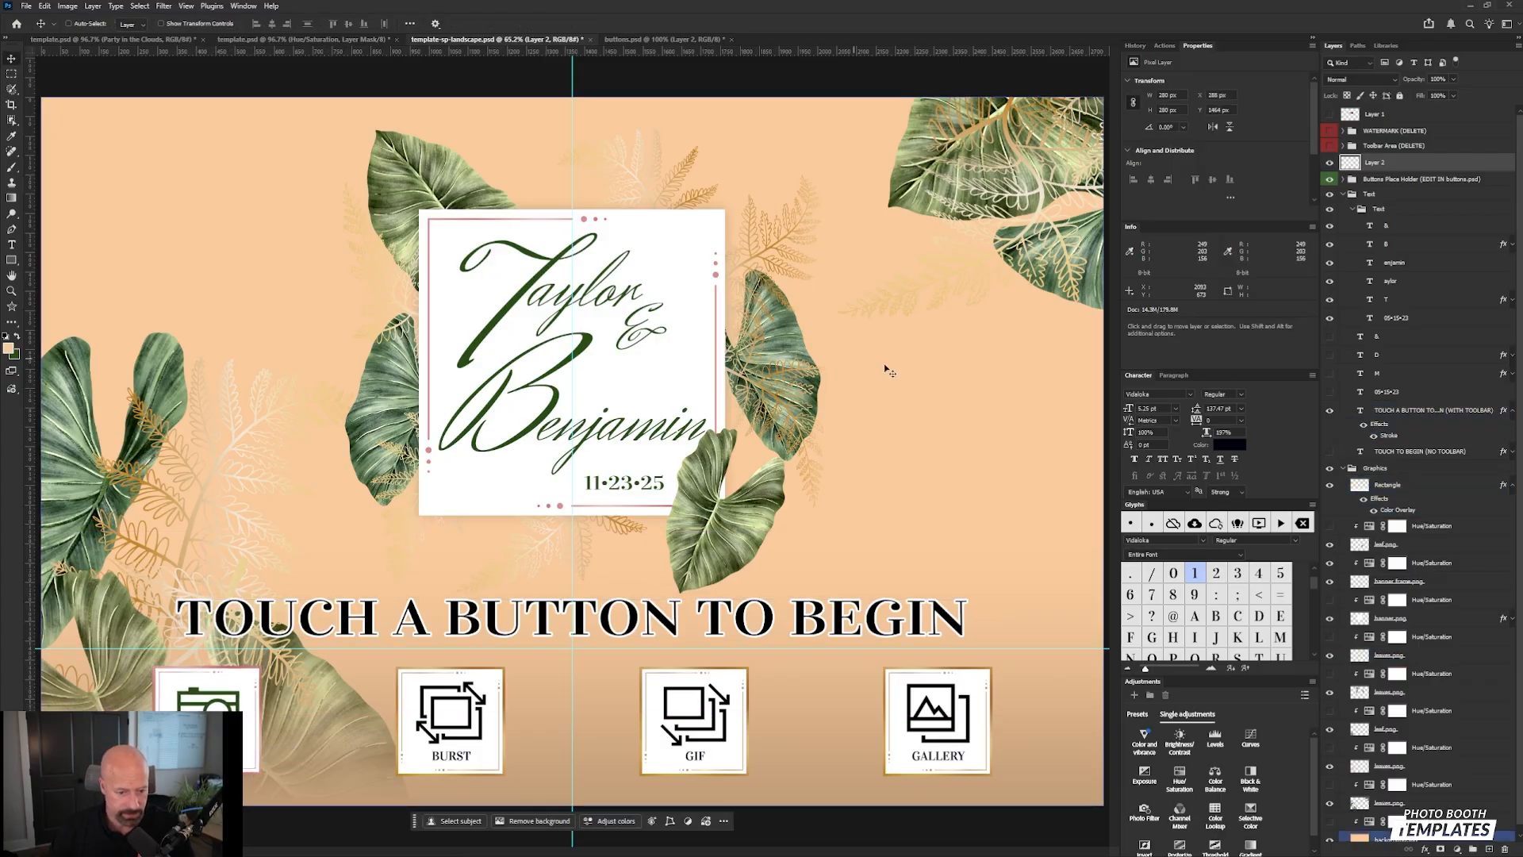
click(702, 635)
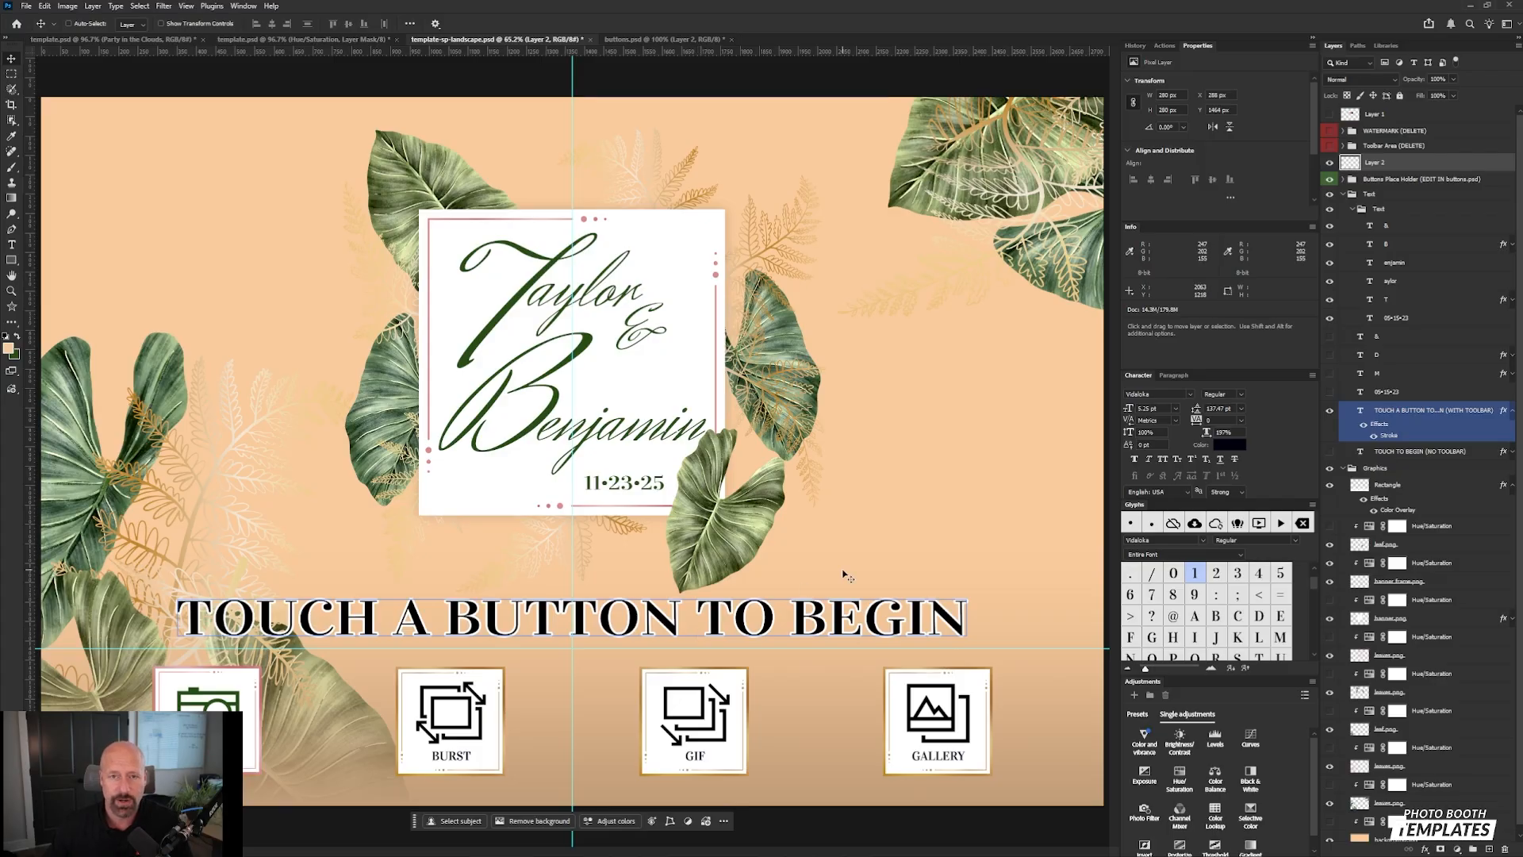
ctrl+click(746, 761)
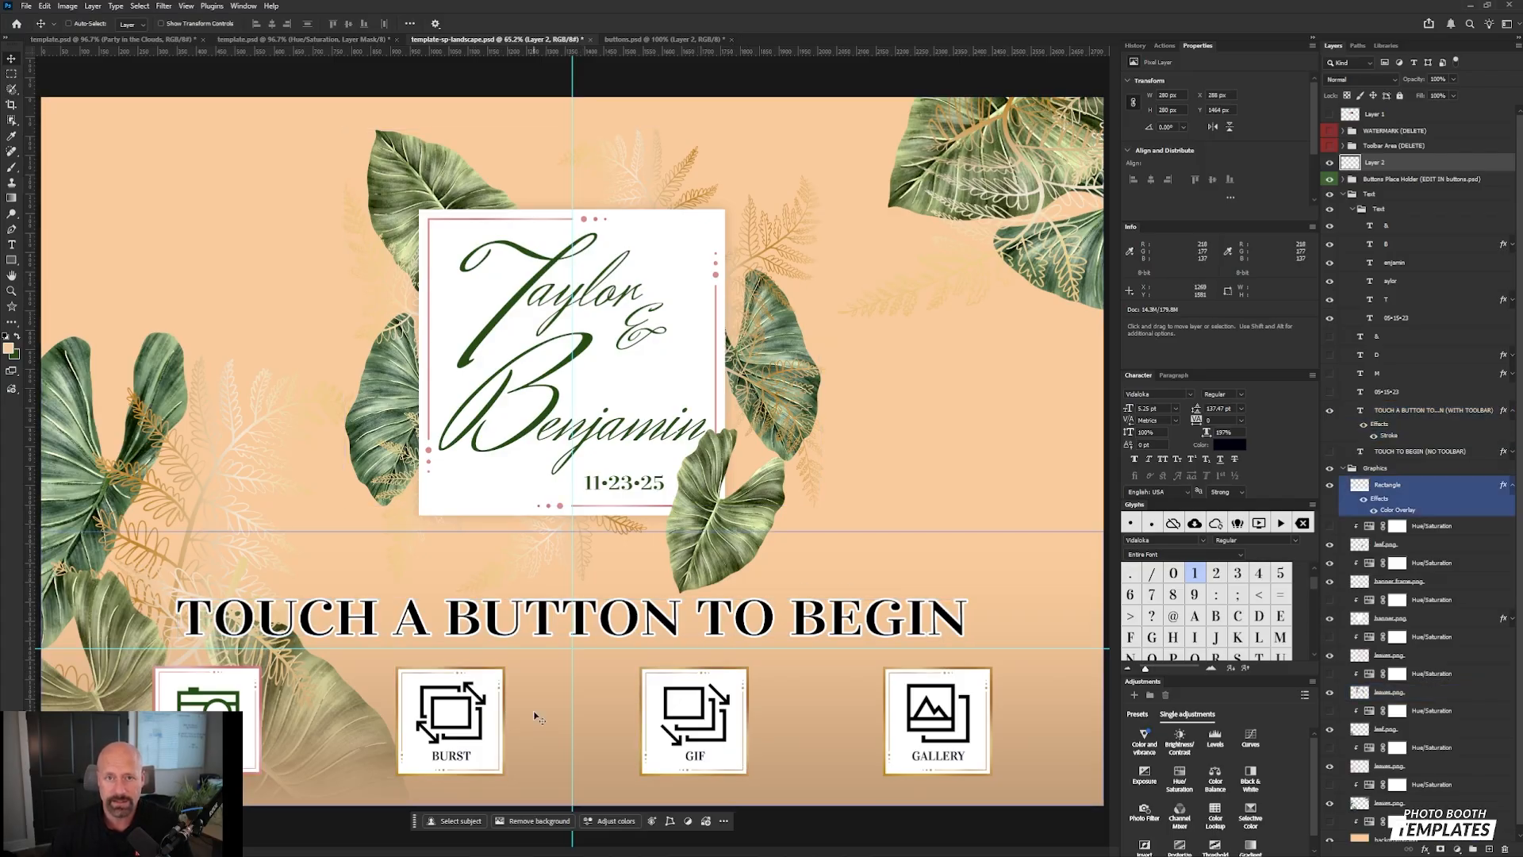